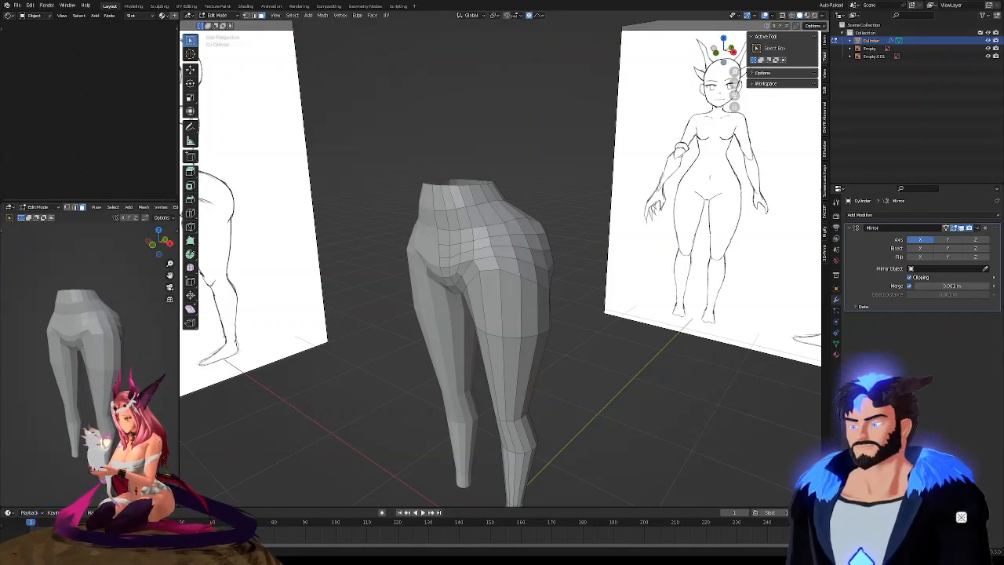
Examine the leg and hip mesh from several angles against the two character reference images
{"action": "middle_click_drag", "start_coordinate": [515, 300], "coordinate": [561, 266]}
{"action": "scroll", "coordinate": [560, 262], "scroll_direction": "up", "scroll_amount": 4}
{"action": "middle_click_drag", "start_coordinate": [486, 207], "coordinate": [600, 242]}
{"action": "scroll", "coordinate": [513, 254], "scroll_direction": "down", "scroll_amount": 3}
{"action": "scroll", "coordinate": [631, 252], "scroll_direction": "down", "scroll_amount": 6}
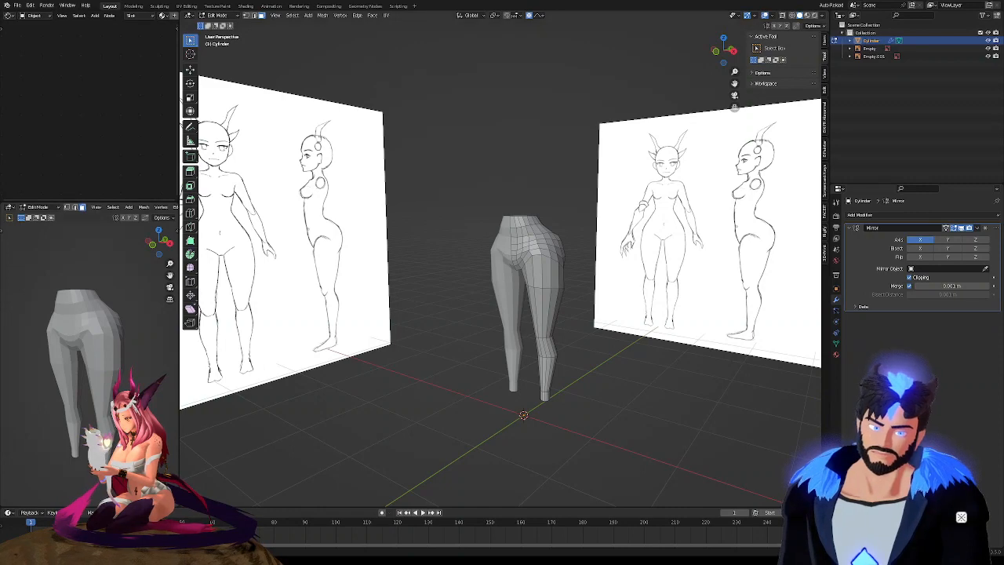
{"action": "middle_click_drag", "start_coordinate": [500, 253], "coordinate": [550, 256]}
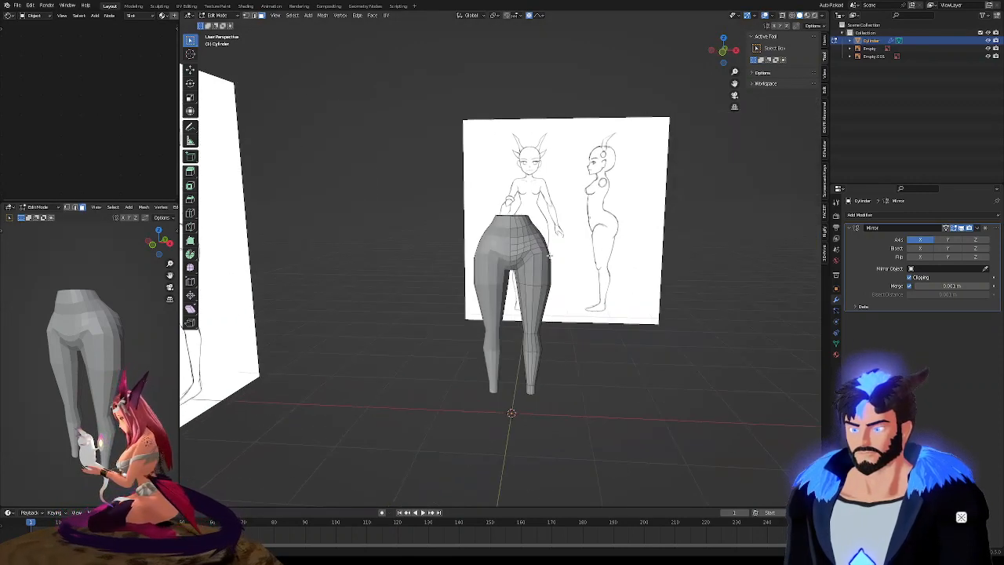
{"action": "scroll", "coordinate": [527, 219], "scroll_direction": "up", "scroll_amount": 3}
{"action": "middle_click_drag", "start_coordinate": [524, 220], "coordinate": [578, 259]}
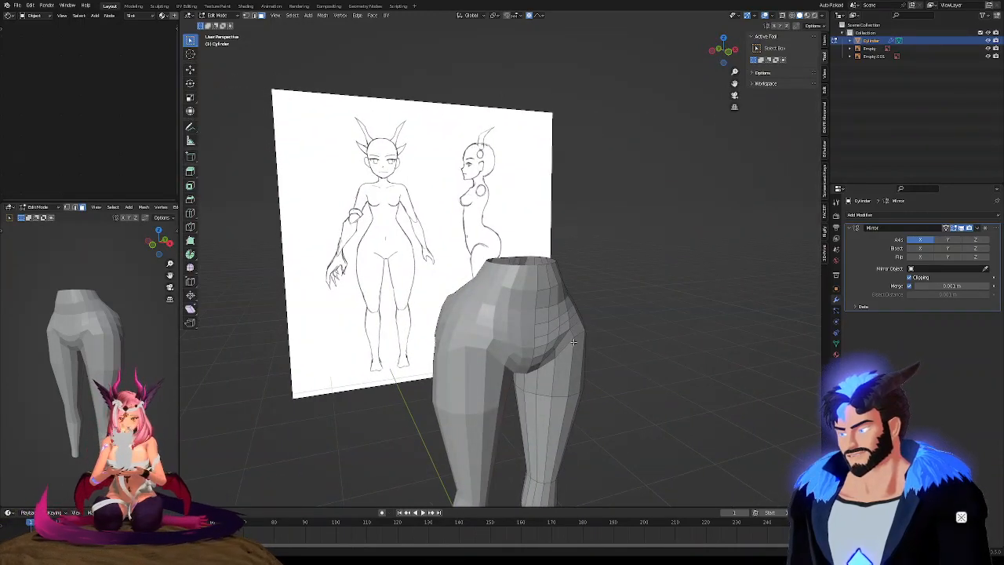
Compare the hip mesh and its open waist edge with the torso drawing in front and side orthographic views
{"action": "left_click", "coordinate": [731, 60]}
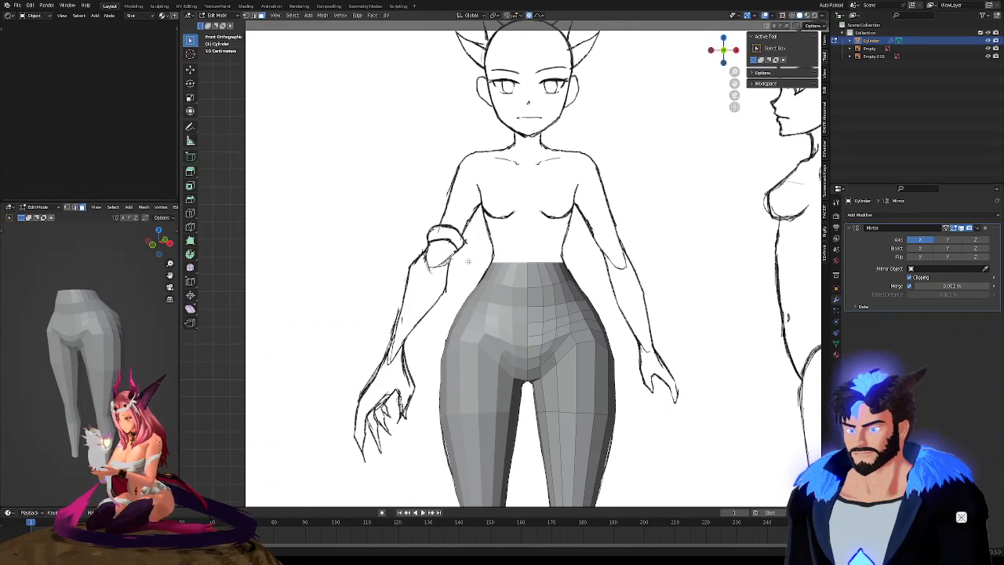
{"action": "scroll", "coordinate": [581, 241], "scroll_direction": "up", "scroll_amount": 4}
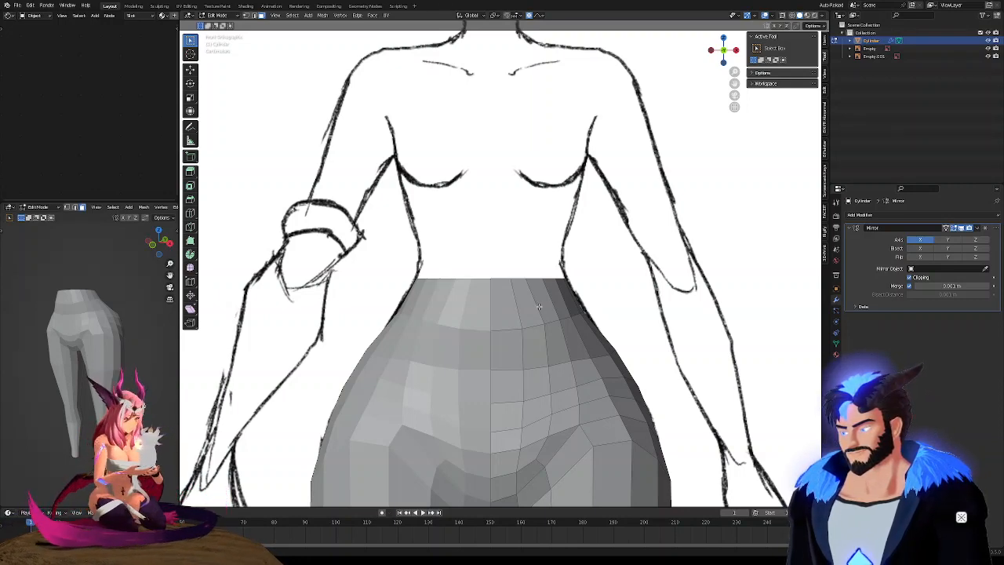
{"action": "scroll", "coordinate": [538, 306], "scroll_direction": "down", "scroll_amount": 1}
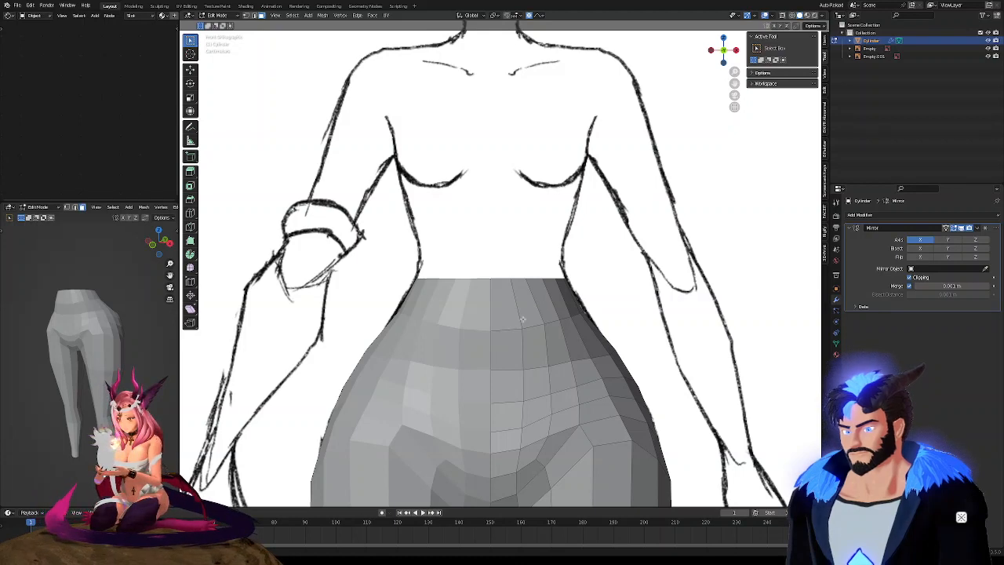
{"action": "middle_click_drag", "start_coordinate": [538, 306], "coordinate": [482, 325]}
{"action": "scroll", "coordinate": [500, 311], "scroll_direction": "up", "scroll_amount": 2}
{"action": "key", "text": "KP_5"}
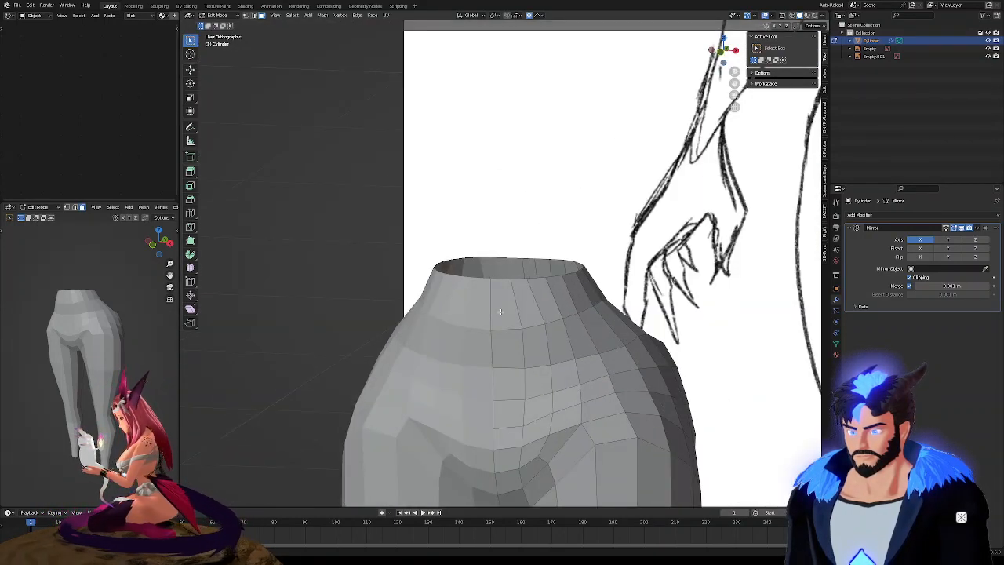
{"action": "key", "text": "KP_5"}
{"action": "key", "text": "KP_1"}
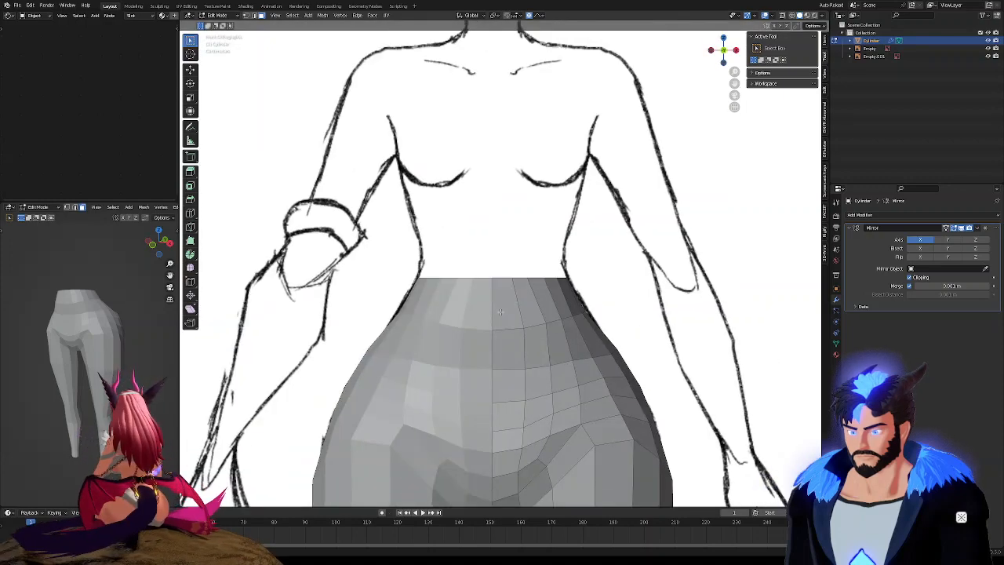
{"action": "key", "text": "KP_3"}
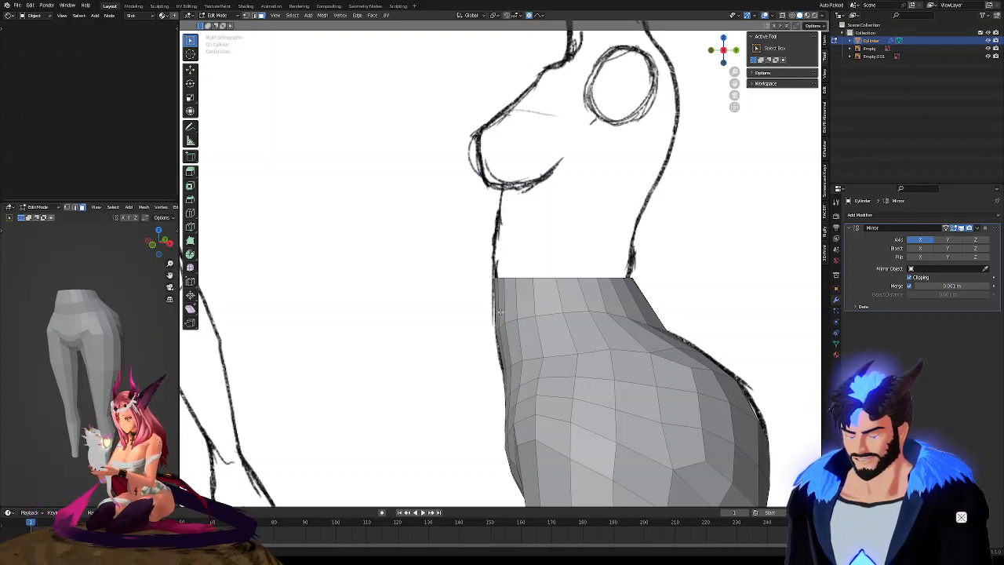
{"action": "key", "text": "KP_1"}
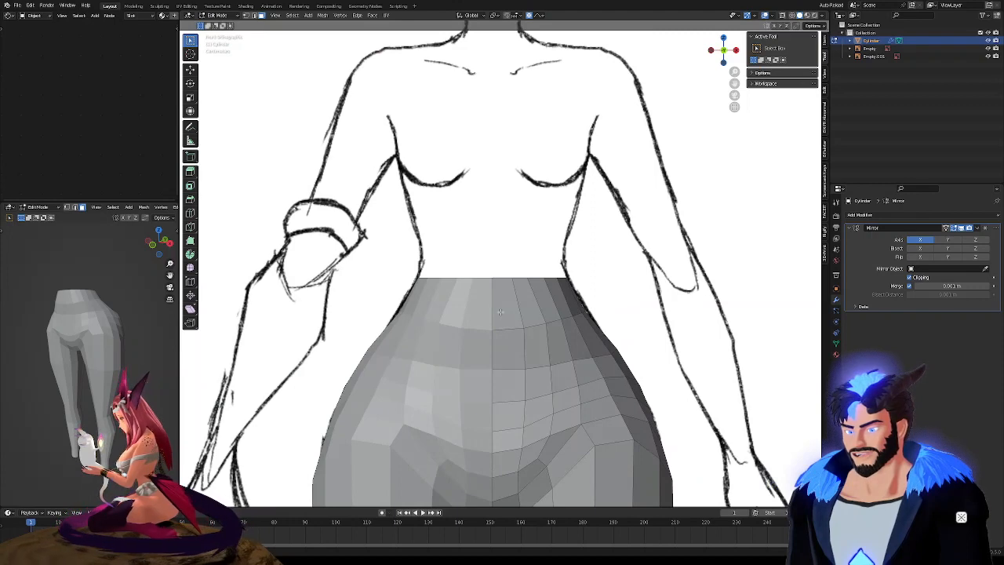
{"action": "key", "text": "KP_3"}
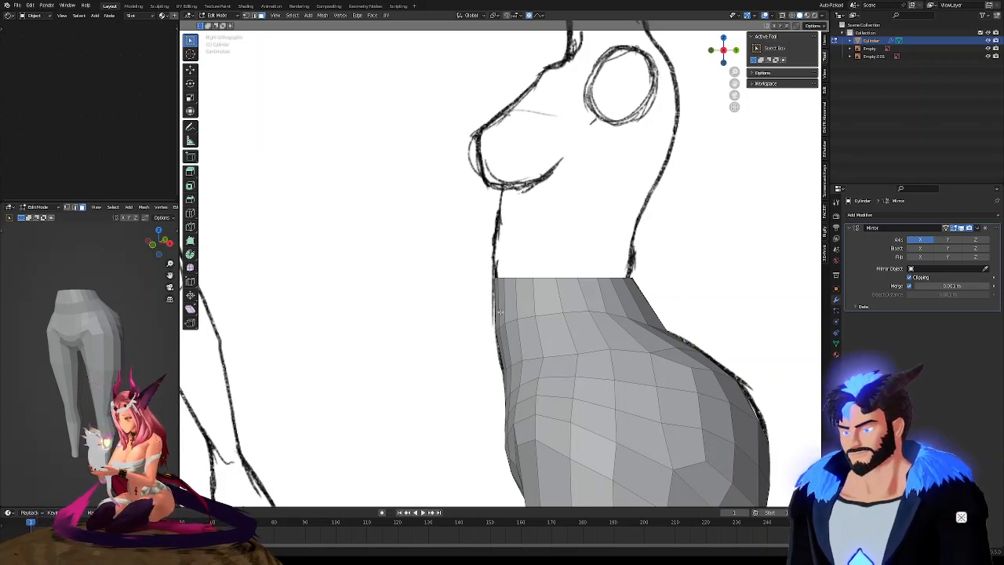
Inspect the open waist in perspective and examine the front-view torso outline above it
{"action": "scroll", "coordinate": [471, 298], "scroll_direction": "down", "scroll_amount": 4}
{"action": "scroll", "coordinate": [488, 311], "scroll_direction": "up", "scroll_amount": 3}
{"action": "mouse_move", "coordinate": [488, 310]}
{"action": "middle_mouse_down"}
{"action": "mouse_move", "coordinate": [533, 281]}
{"action": "mouse_move", "coordinate": [497, 318]}
{"action": "middle_mouse_up"}
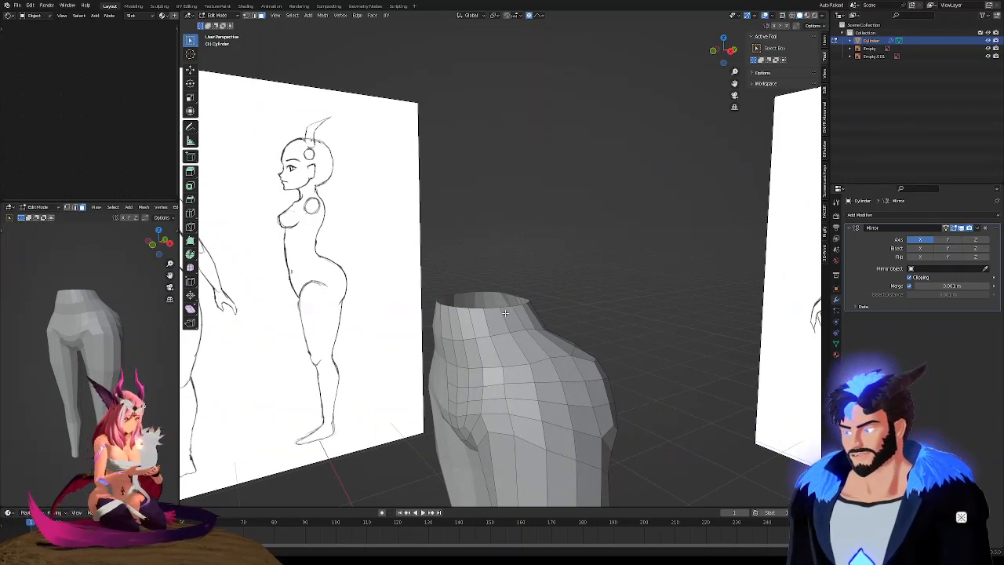
{"action": "mouse_move", "coordinate": [510, 331]}
{"action": "middle_mouse_down"}
{"action": "mouse_move", "coordinate": [513, 354]}
{"action": "mouse_move", "coordinate": [658, 150]}
{"action": "middle_mouse_up"}
{"action": "left_click", "coordinate": [723, 53]}
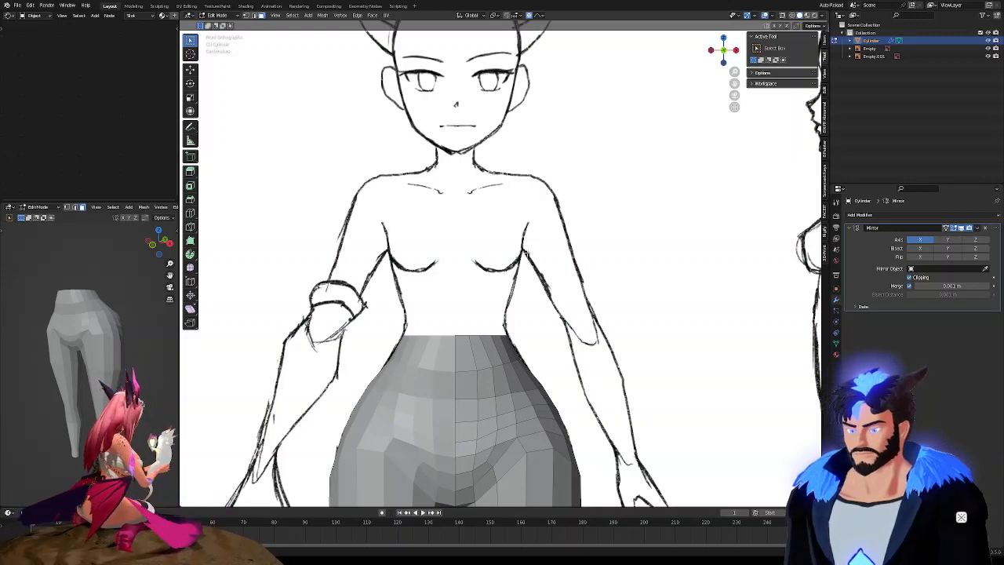
{"action": "scroll", "coordinate": [527, 251], "scroll_direction": "down", "scroll_amount": 4}
{"action": "scroll", "coordinate": [561, 324], "scroll_direction": "up", "scroll_amount": 6}
{"action": "scroll", "coordinate": [562, 323], "scroll_direction": "down", "scroll_amount": 4}
{"action": "scroll", "coordinate": [540, 302], "scroll_direction": "up", "scroll_amount": 3}
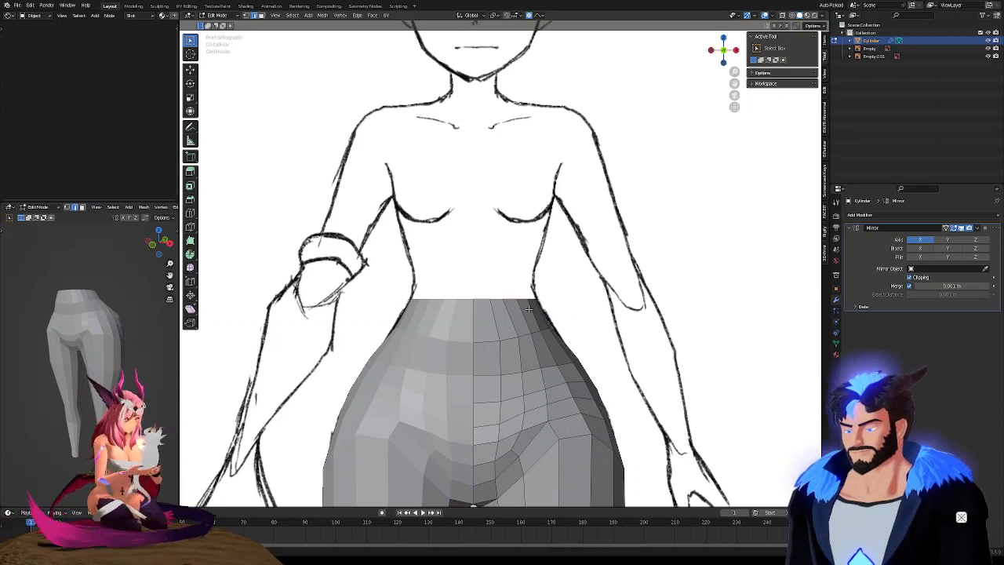
Extrude the open waist edge loop upward twice, first slightly above the waist and again to the underarm height, following the front torso outline
{"action": "scroll", "coordinate": [529, 309], "scroll_direction": "down", "scroll_amount": 3}
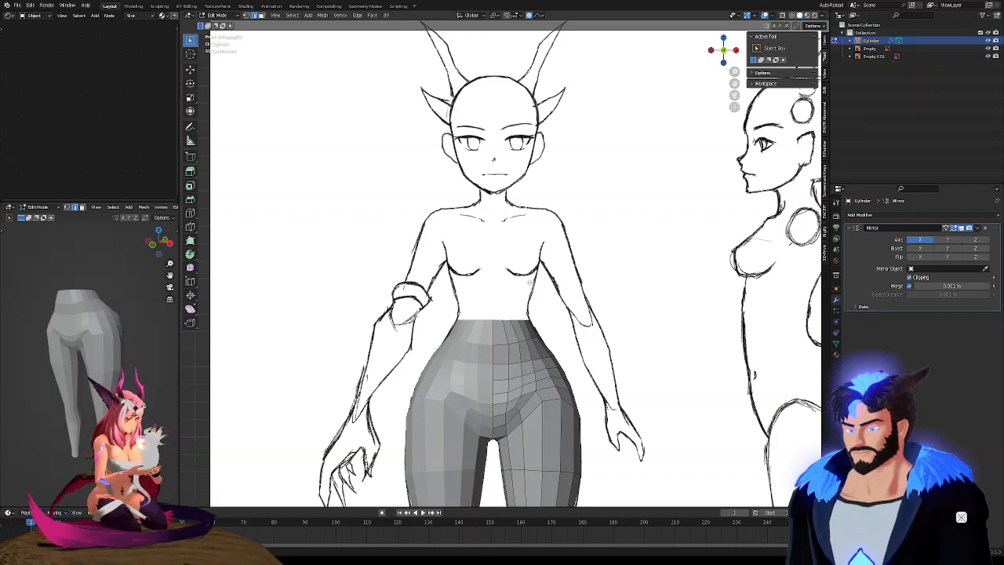
{"action": "scroll", "coordinate": [522, 286], "scroll_direction": "up", "scroll_amount": 3}
{"action": "key", "text": "e"}
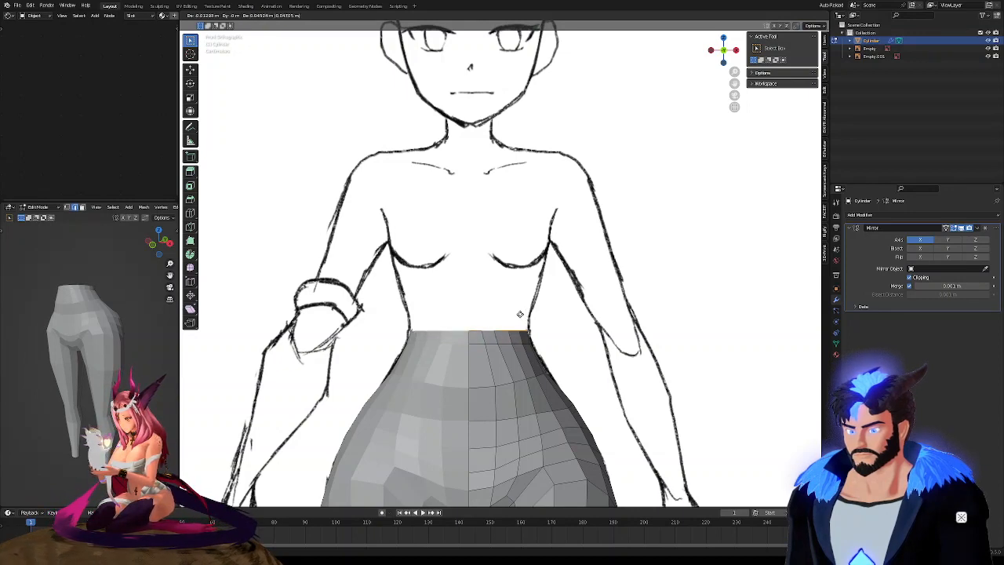
{"action": "left_click", "coordinate": [520, 313]}
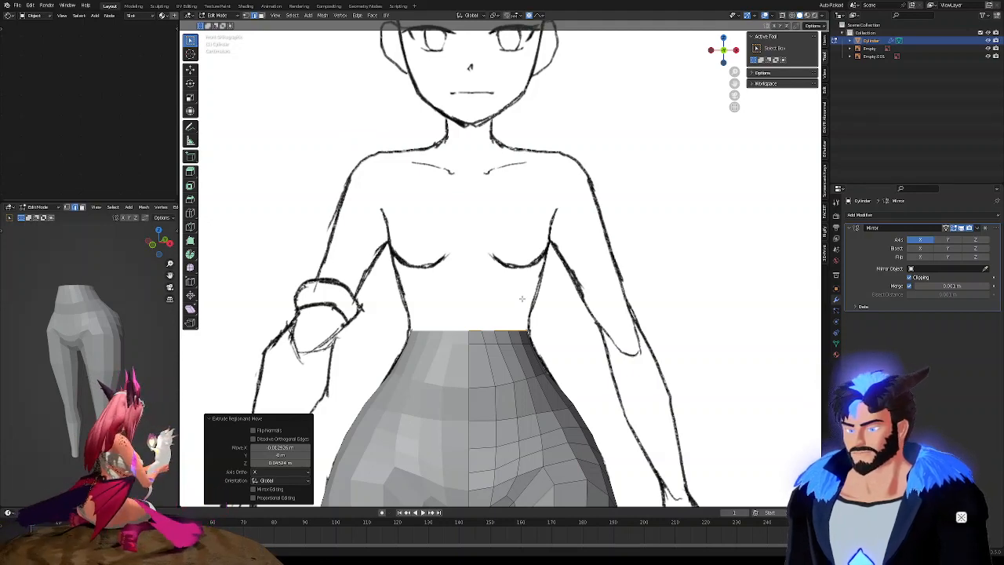
{"action": "key", "text": "e"}
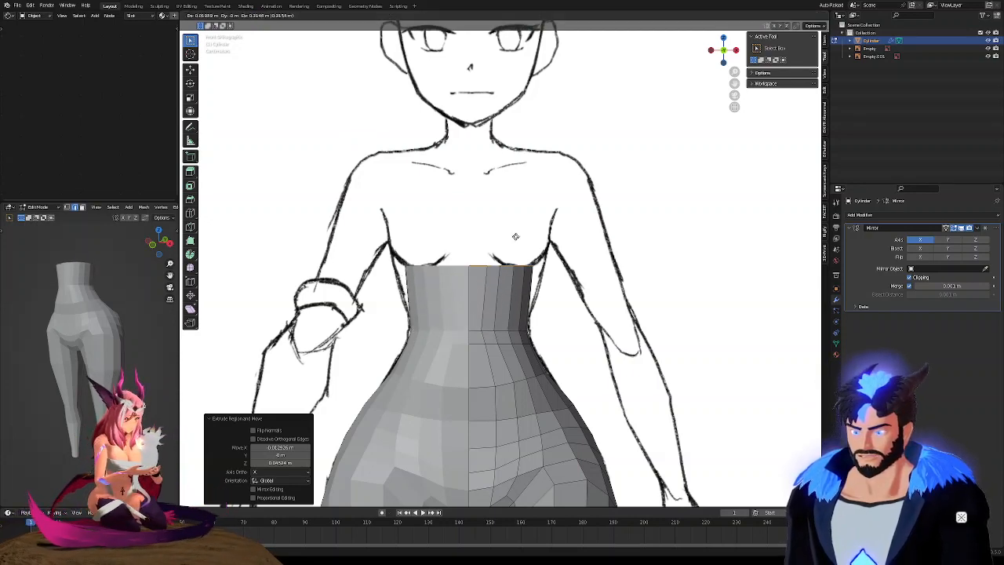
{"action": "left_click", "coordinate": [534, 191]}
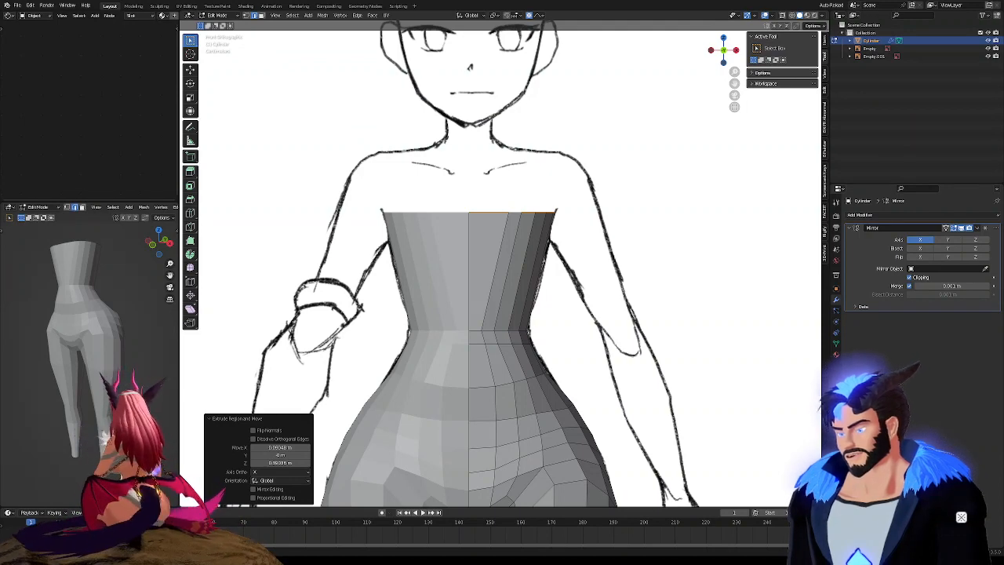
In side view, scale the top torso loop about 1.25 along Y and move it backward along Y to meet the back outline
{"action": "scroll", "coordinate": [816, 239], "scroll_direction": "down", "scroll_amount": 1}
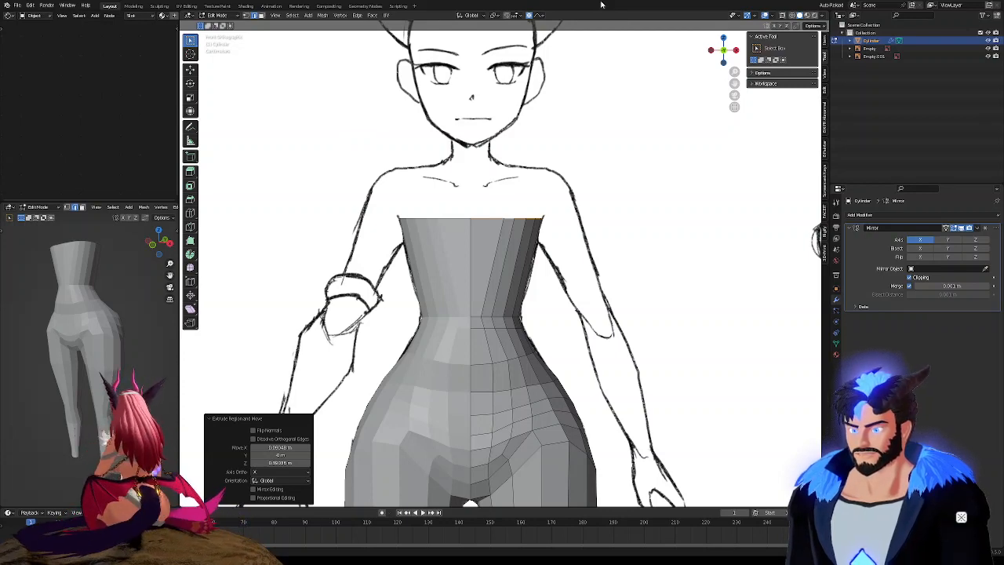
{"action": "scroll", "coordinate": [518, 212], "scroll_direction": "down", "scroll_amount": 3}
{"action": "middle_click_drag", "start_coordinate": [499, 242], "coordinate": [473, 246]}
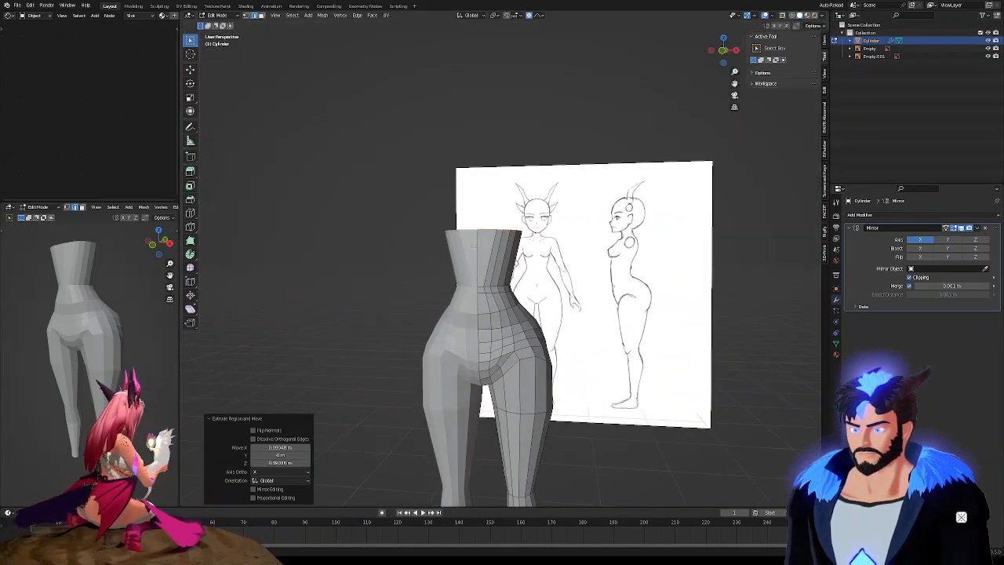
{"action": "key", "text": "KP_3"}
{"action": "scroll", "coordinate": [473, 245], "scroll_direction": "up", "scroll_amount": 5}
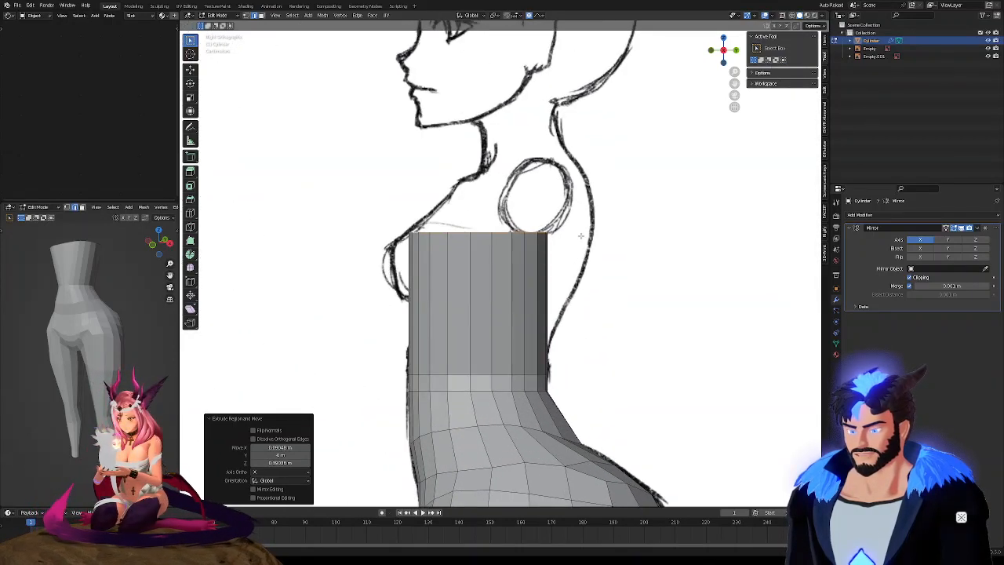
{"action": "key", "text": "s"}
{"action": "key", "text": "y"}
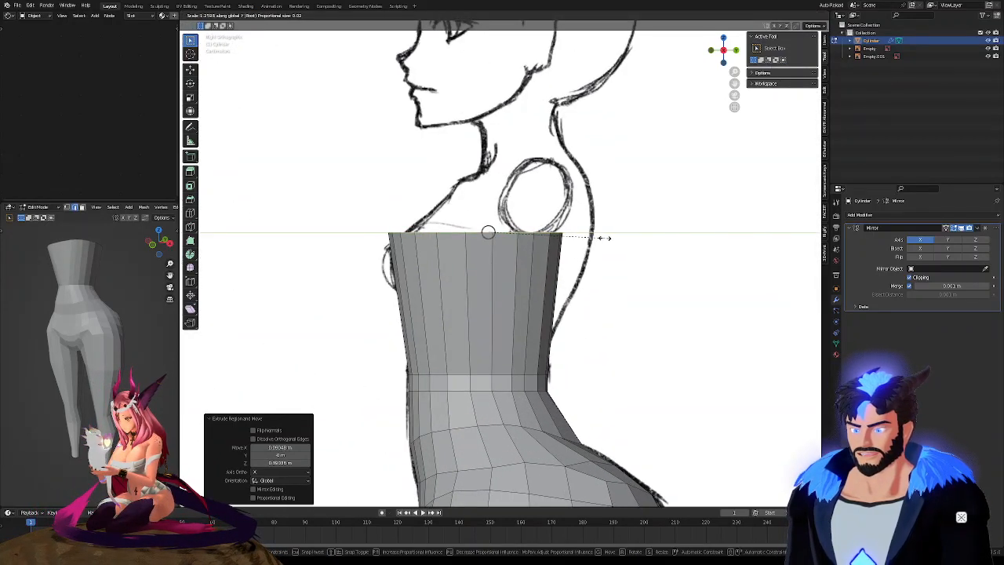
{"action": "left_click", "coordinate": [604, 238]}
{"action": "key", "text": "g"}
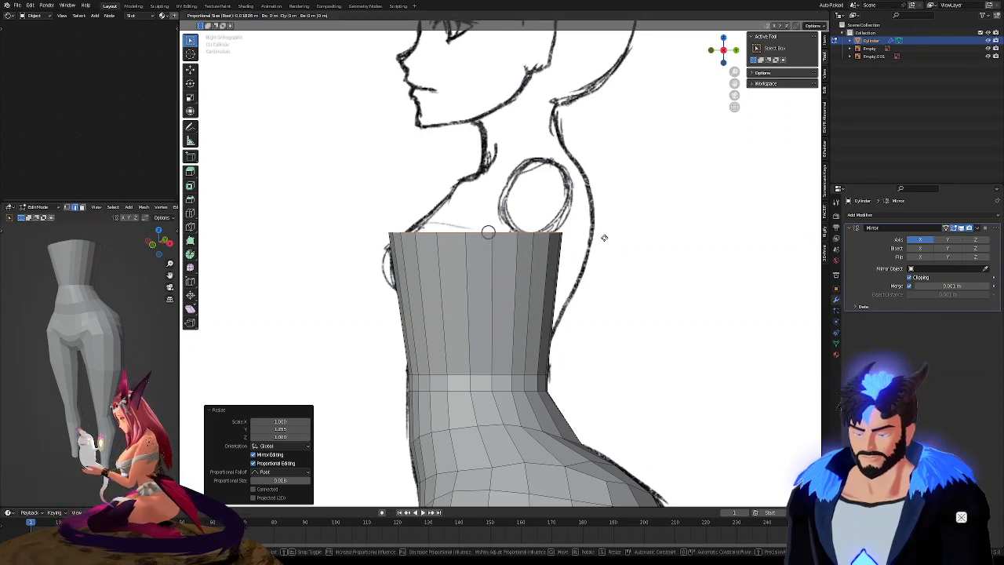
{"action": "key", "text": "y"}
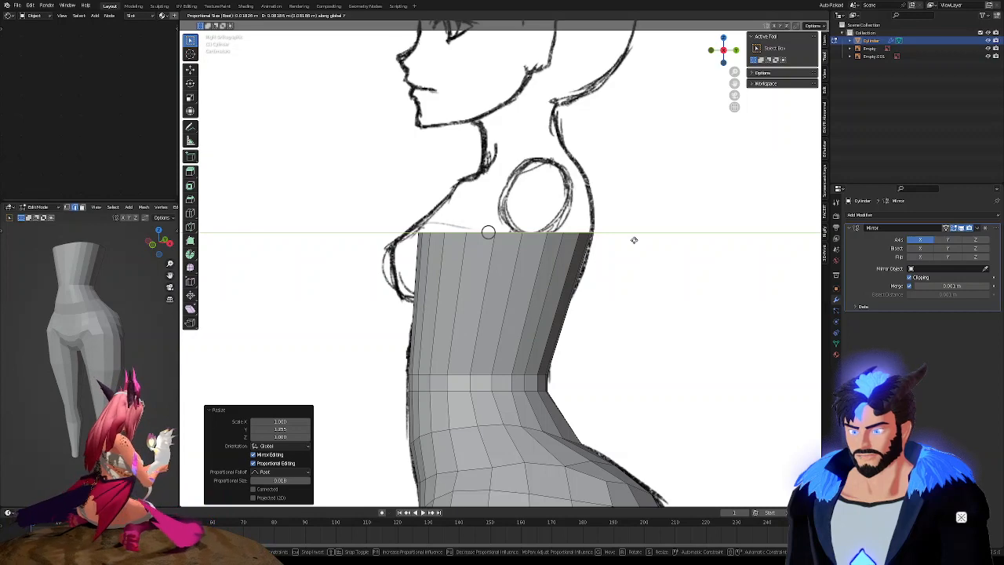
{"action": "left_click", "coordinate": [631, 238]}
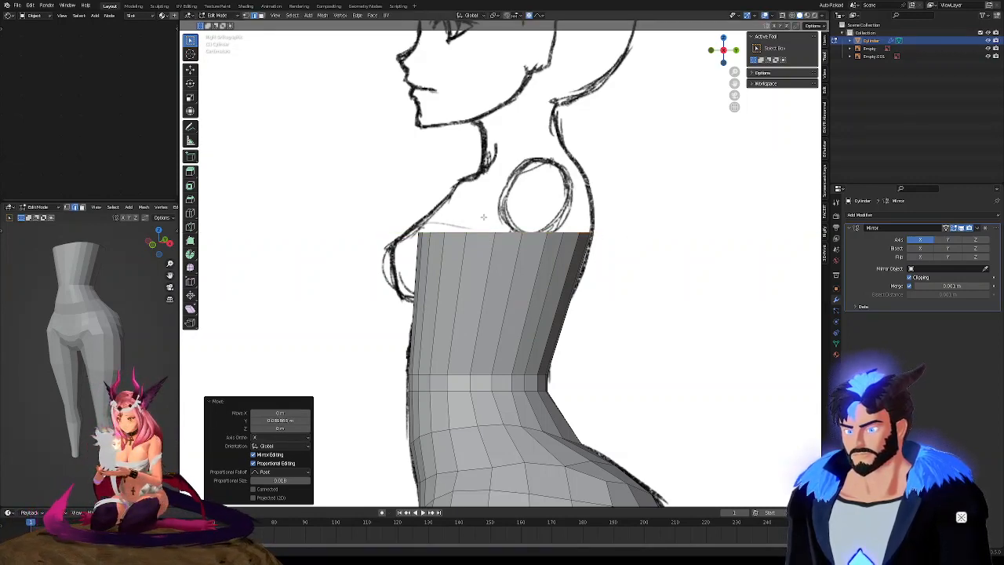
Adjust the top torso loop's overall size and shift it backward so its rear edge follows the side reference's back line
{"action": "key", "text": "s"}
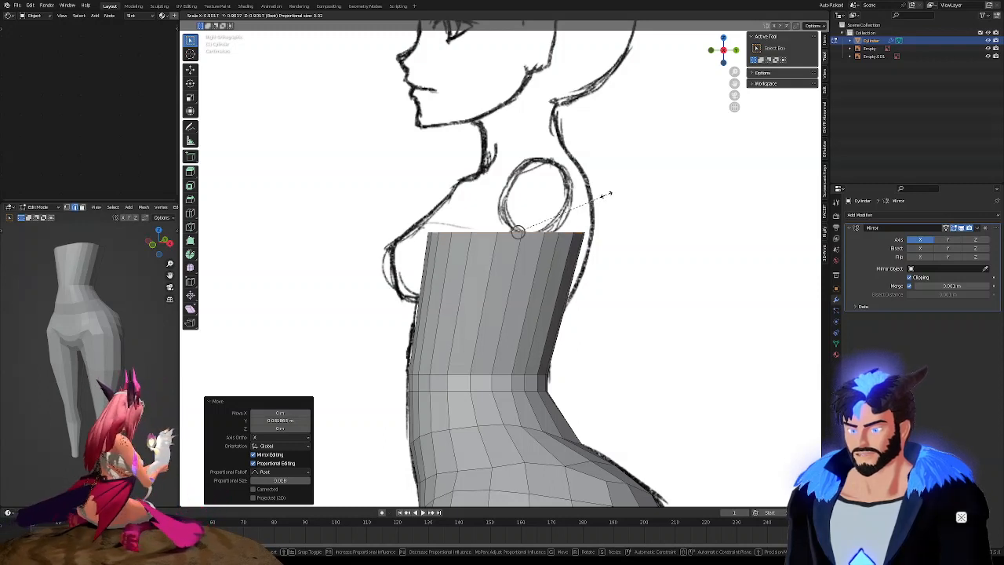
{"action": "left_click", "coordinate": [604, 193]}
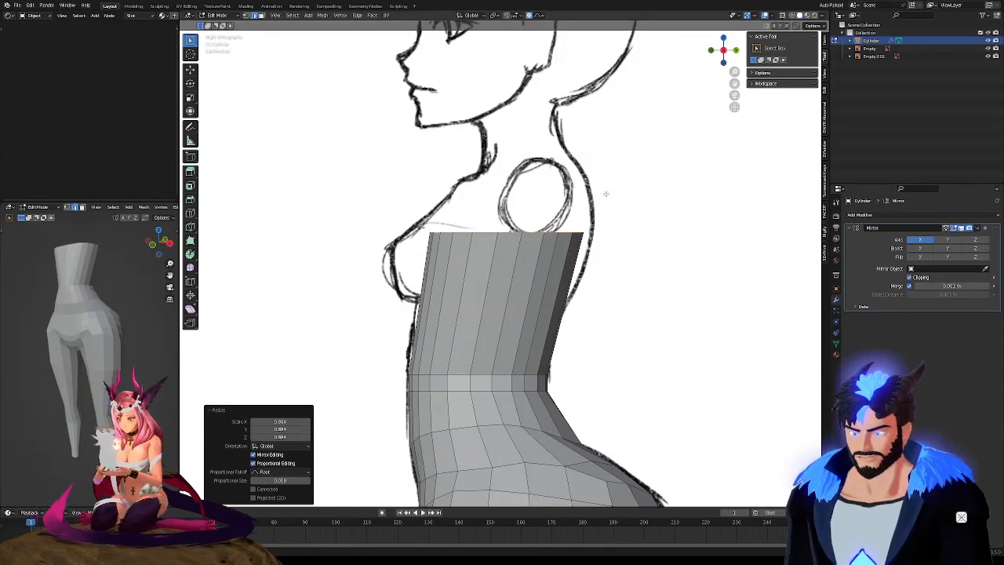
{"action": "key", "text": "g"}
{"action": "left_click", "coordinate": [611, 193]}
{"action": "key", "text": "s"}
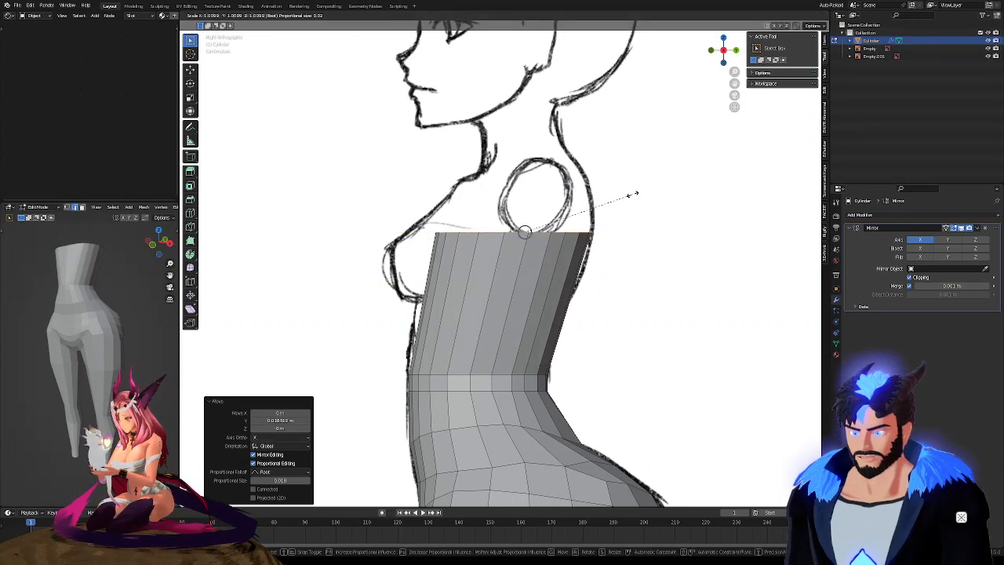
{"action": "left_click", "coordinate": [641, 193]}
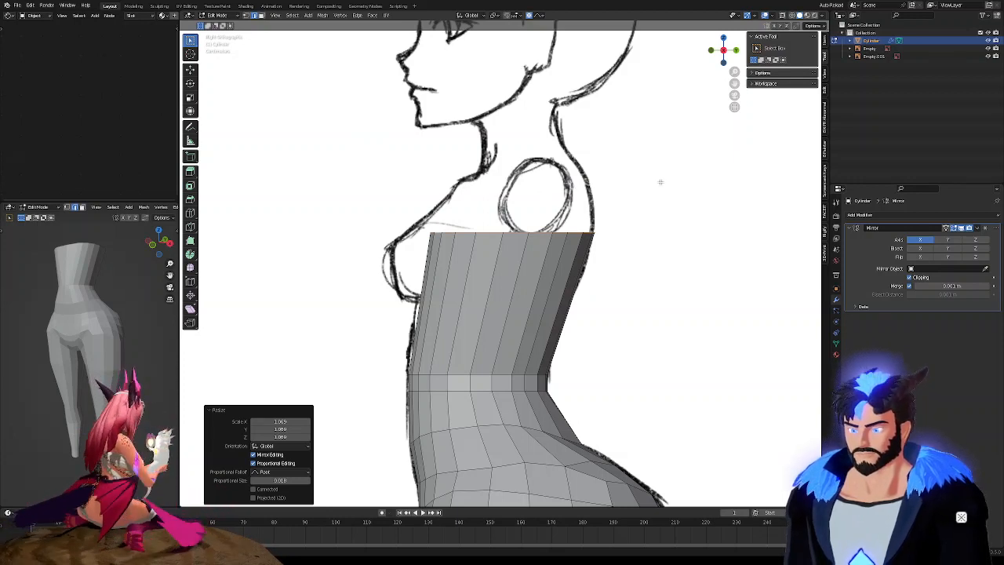
Tilt the top torso loop about 12° in side view, lowering its back edge, and move it down and forward
{"action": "key", "text": "r"}
{"action": "left_click", "coordinate": [688, 216]}
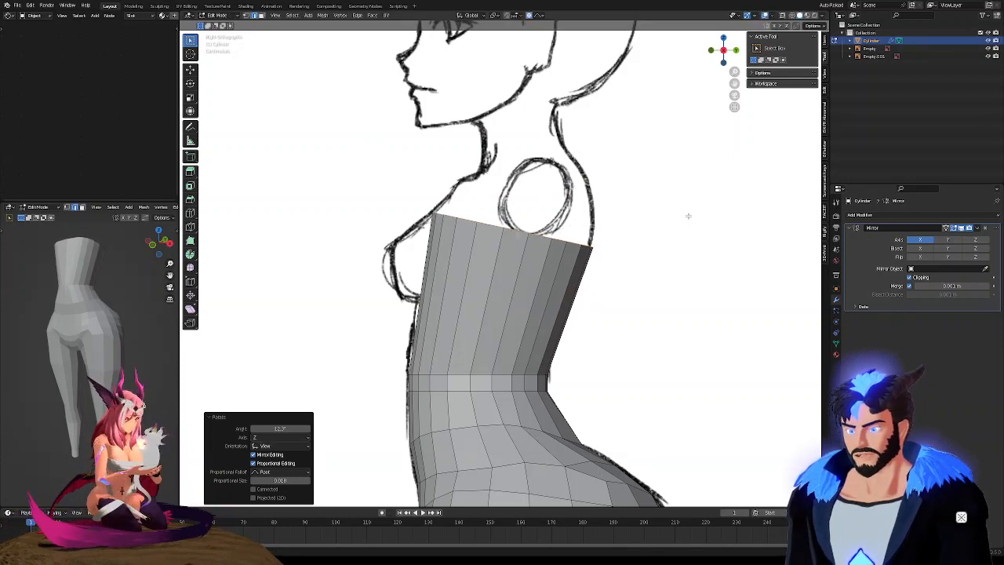
{"action": "key", "text": "g"}
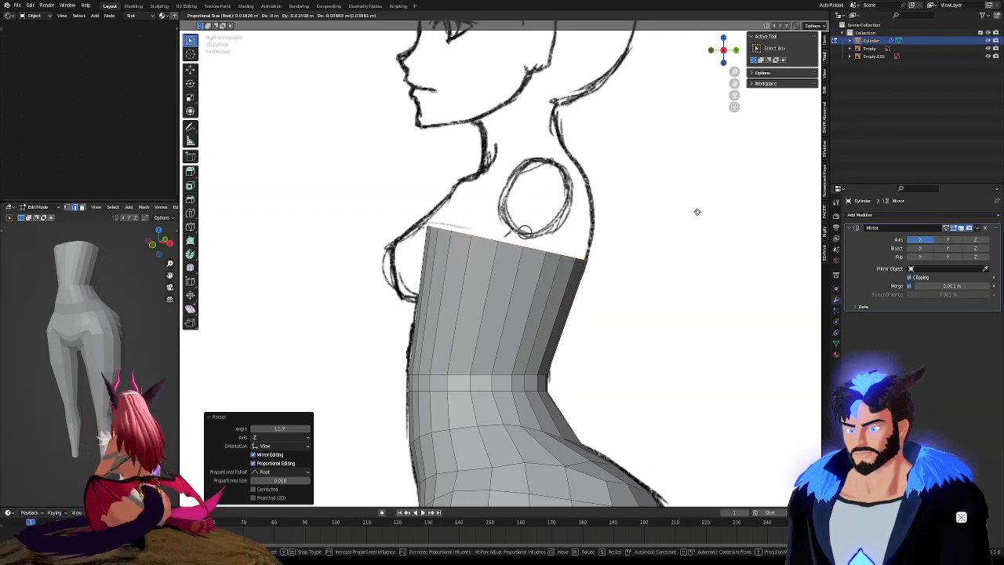
{"action": "left_click", "coordinate": [697, 212]}
Tilt the top torso loop slightly more, reposition it between the chest and back outlines, and scale it to about 0.94
{"action": "key", "text": "r"}
{"action": "left_click", "coordinate": [718, 205]}
{"action": "key", "text": "g"}
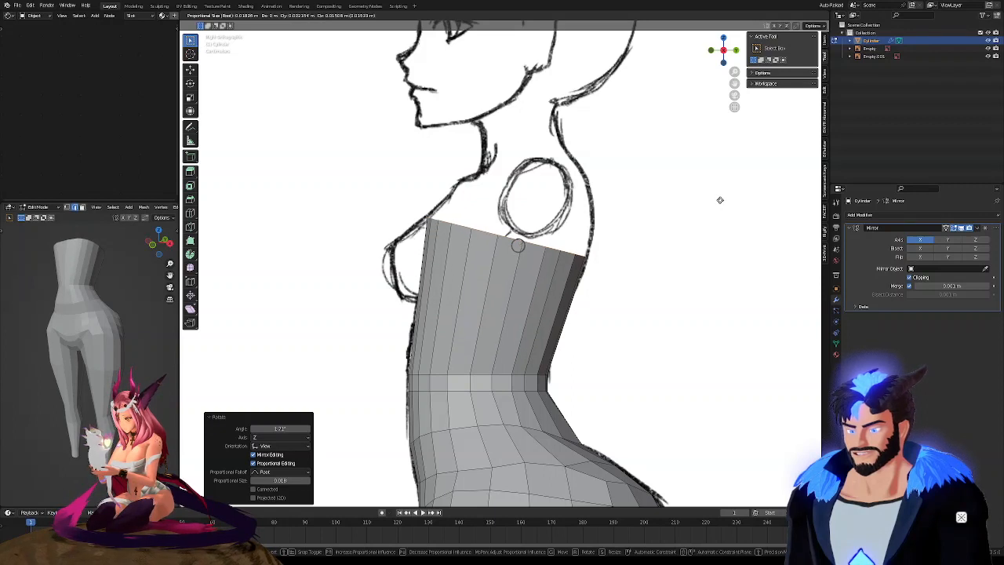
{"action": "left_click", "coordinate": [721, 199]}
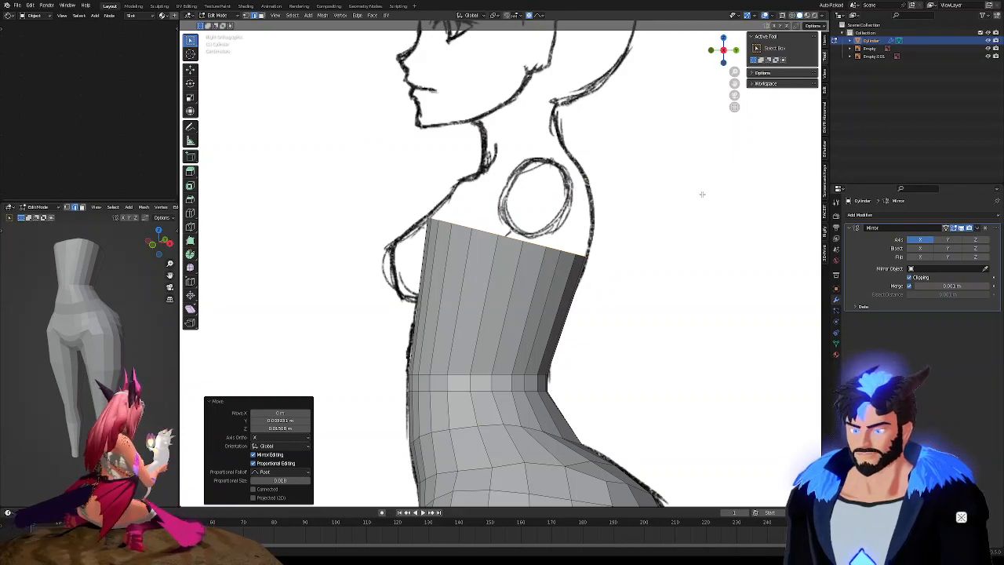
{"action": "key", "text": "s"}
{"action": "left_click", "coordinate": [691, 192]}
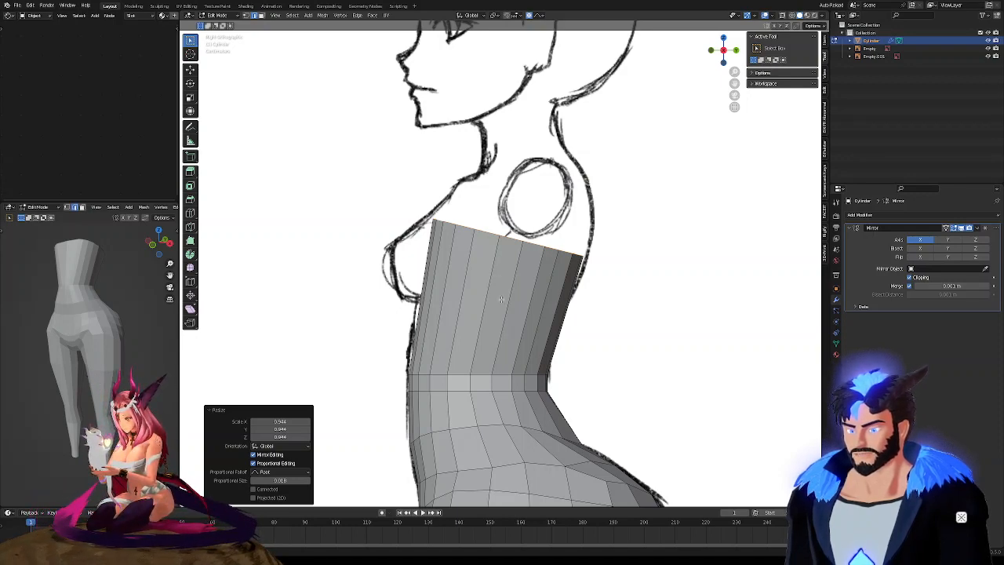
In side view, extrude the top torso loop upward and slightly backward to the height of the neck base
{"action": "scroll", "coordinate": [500, 298], "scroll_direction": "down", "scroll_amount": 4}
{"action": "scroll", "coordinate": [499, 298], "scroll_direction": "up", "scroll_amount": 2}
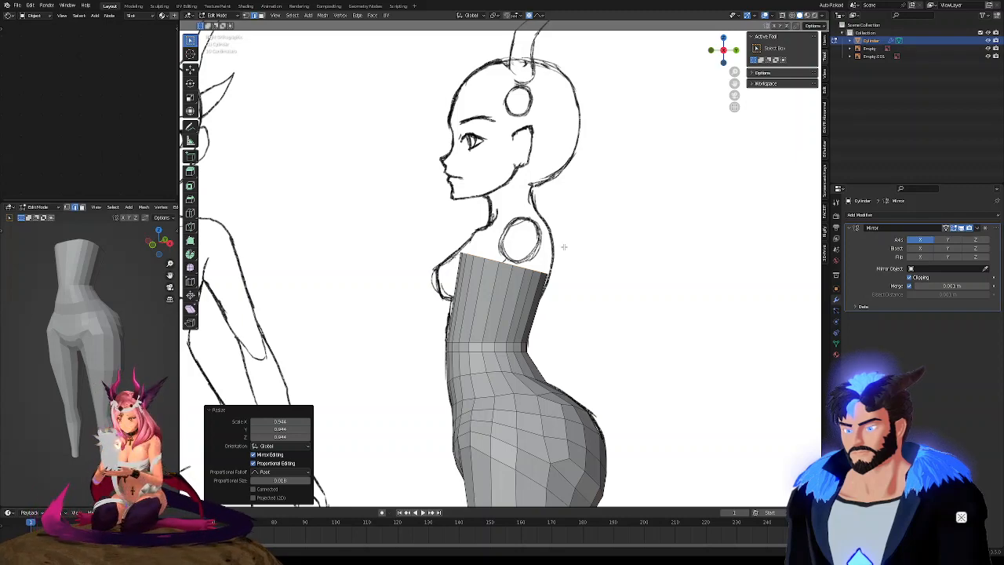
{"action": "left_click", "coordinate": [711, 51]}
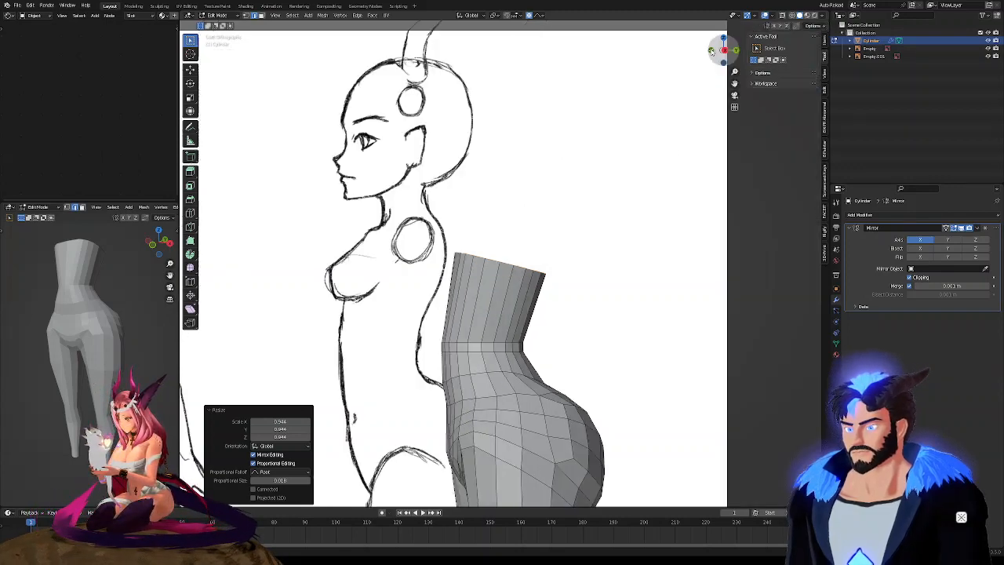
{"action": "left_click", "coordinate": [733, 52]}
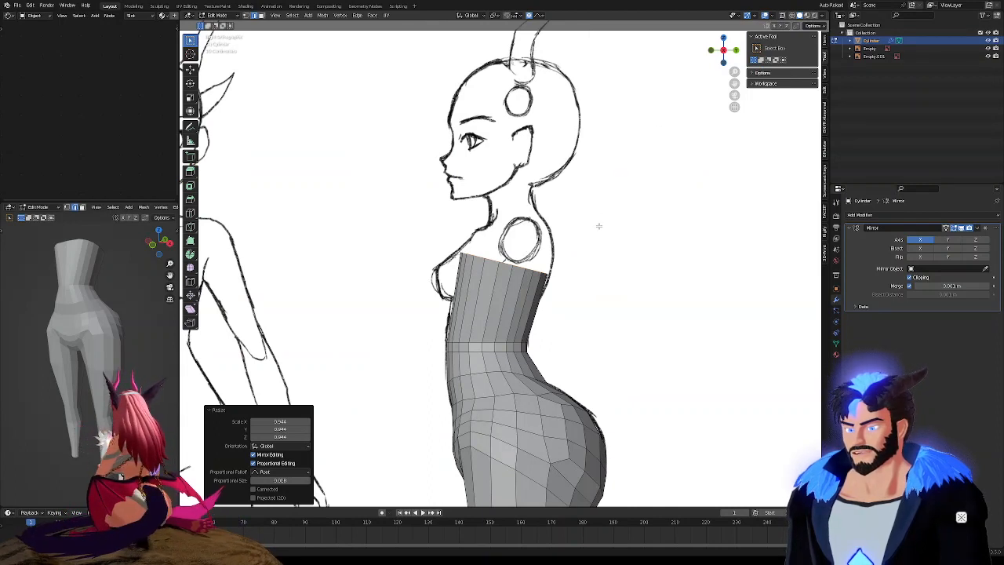
{"action": "key", "text": "e"}
{"action": "left_click", "coordinate": [618, 176]}
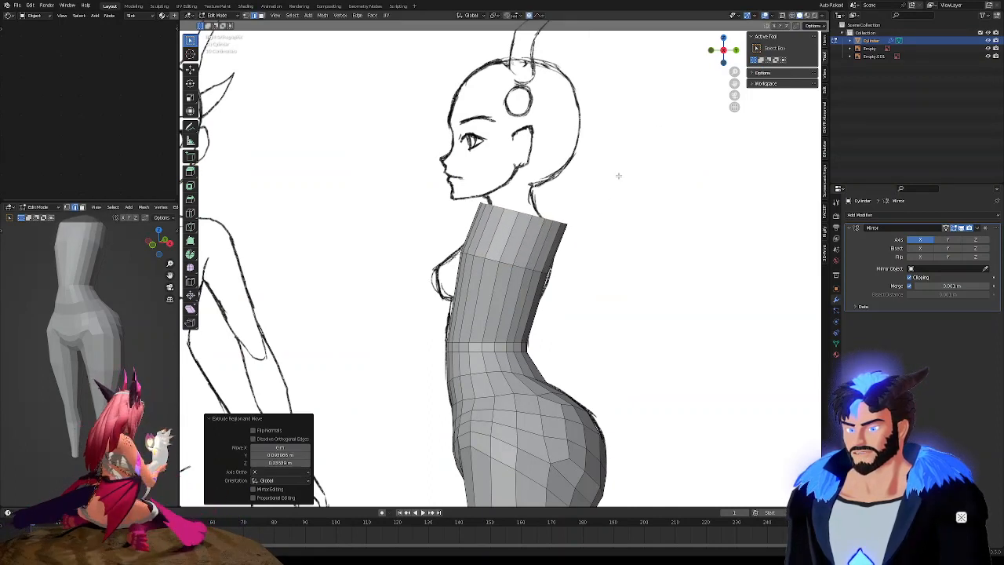
Rotate the new top loop about 30° so its front edge drops, scale it to about 0.63, and shift it toward the neck base
{"action": "key", "text": "r"}
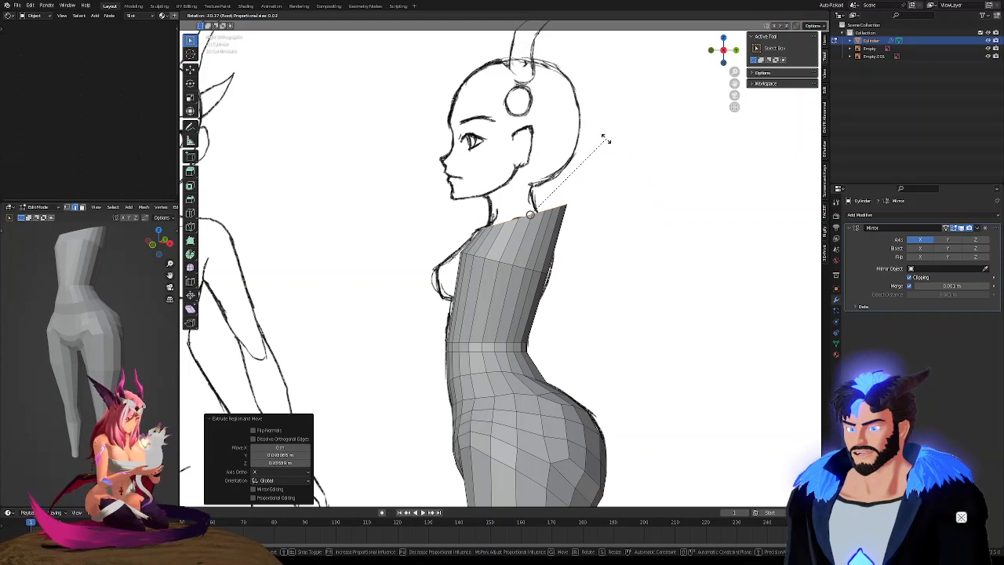
{"action": "left_click", "coordinate": [606, 139]}
{"action": "key", "text": "s"}
{"action": "left_click", "coordinate": [584, 153]}
{"action": "key", "text": "g"}
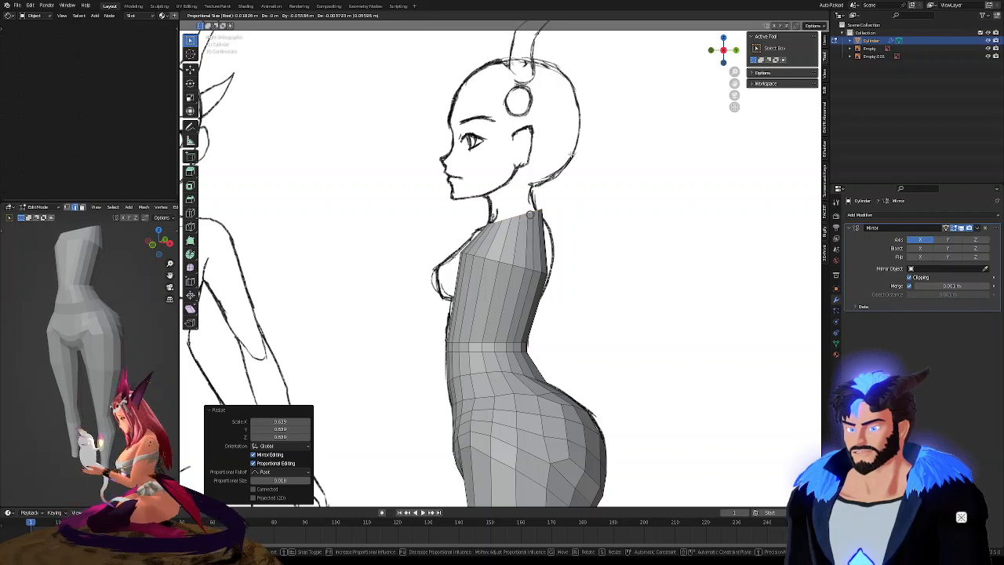
{"action": "left_click", "coordinate": [570, 154]}
Rotate the neck-base loop back about 9°, scale it to about 0.93, and reposition it over the neck opening in the side reference
{"action": "key", "text": "r"}
{"action": "left_click", "coordinate": [633, 158]}
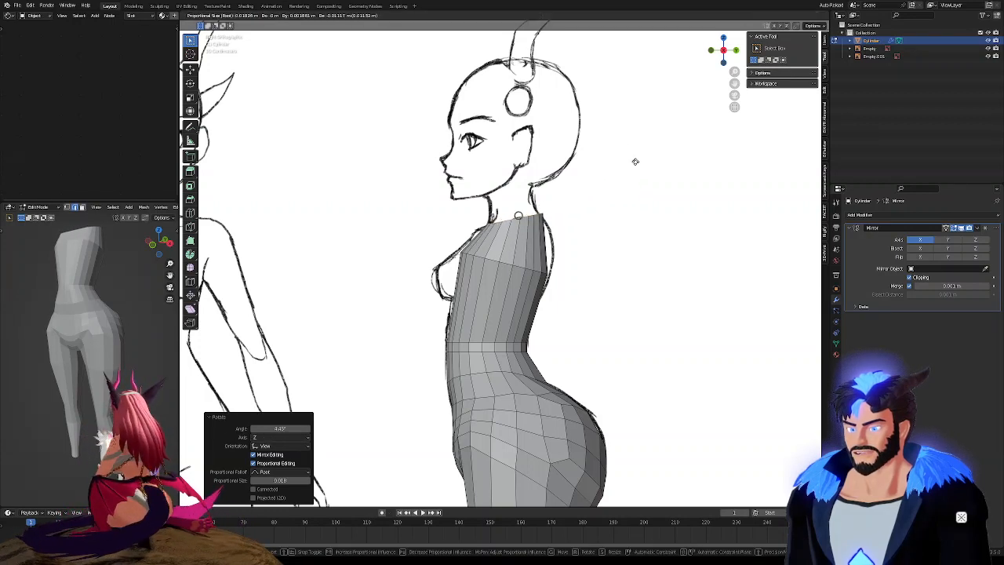
{"action": "key", "text": "s"}
{"action": "left_click", "coordinate": [630, 157]}
{"action": "key", "text": "g"}
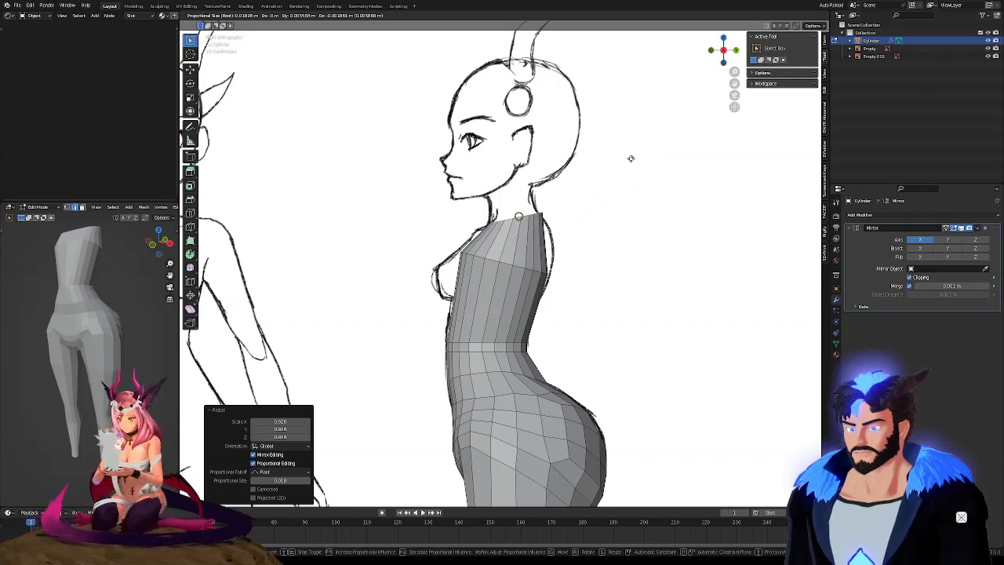
{"action": "left_click", "coordinate": [679, 130]}
Fine-tune the neck-base loop's size and nudge it along Y to fit the side reference's neck
{"action": "key", "text": "s"}
{"action": "left_click", "coordinate": [665, 131]}
{"action": "key", "text": "g"}
{"action": "left_click", "coordinate": [660, 132]}
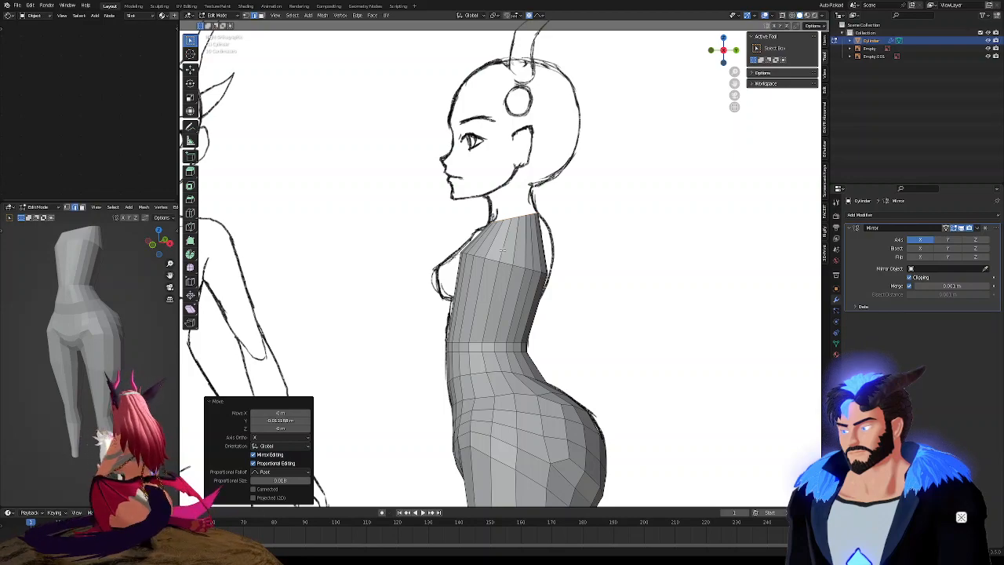
In front view, move the neck-base loop inward about 0.13 m along X and slightly upward to match the reference neck's width
{"action": "mouse_move", "coordinate": [503, 251]}
{"action": "middle_mouse_down"}
{"action": "mouse_move", "coordinate": [559, 251]}
{"action": "mouse_move", "coordinate": [519, 251]}
{"action": "middle_mouse_up"}
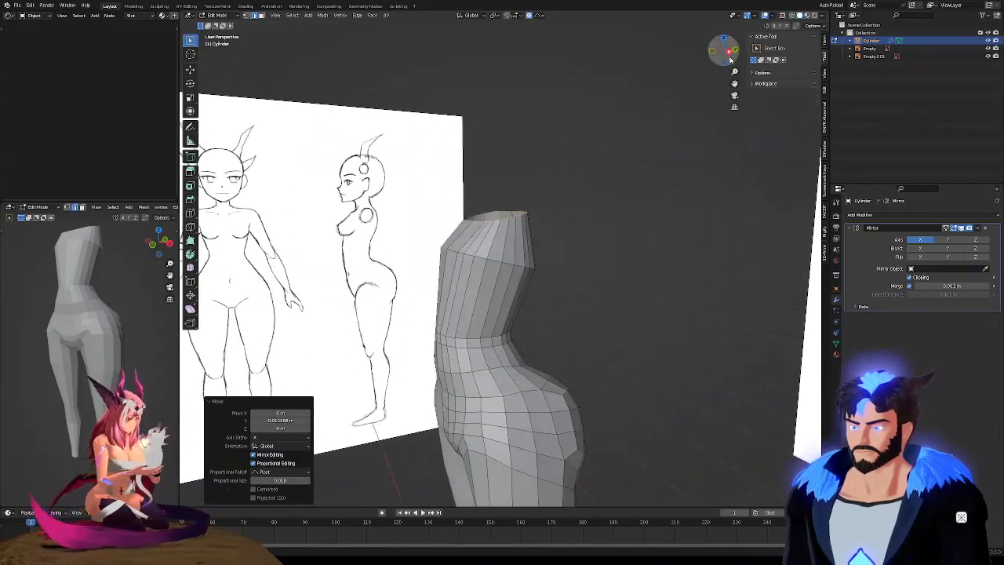
{"action": "left_click", "coordinate": [714, 54]}
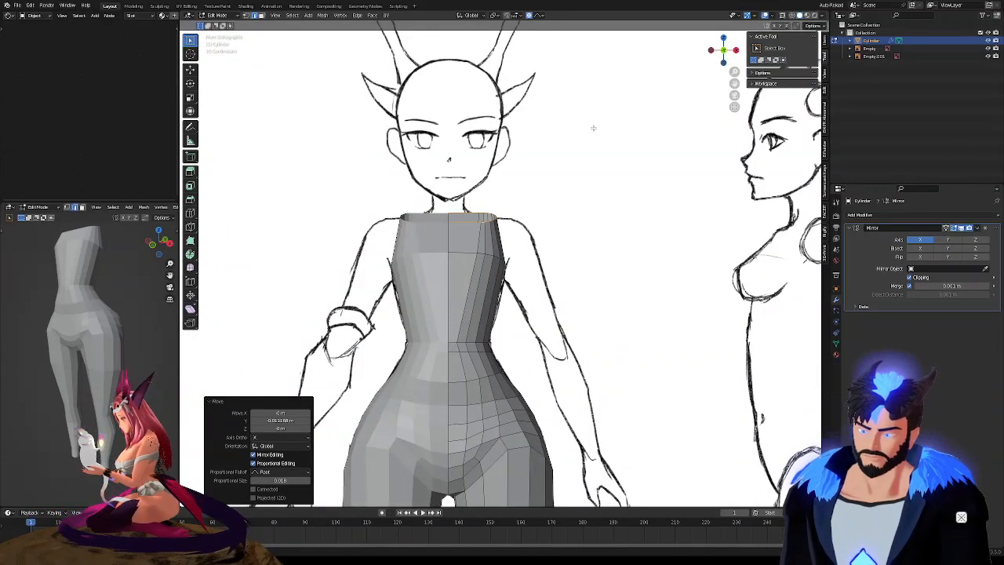
{"action": "key", "text": "g"}
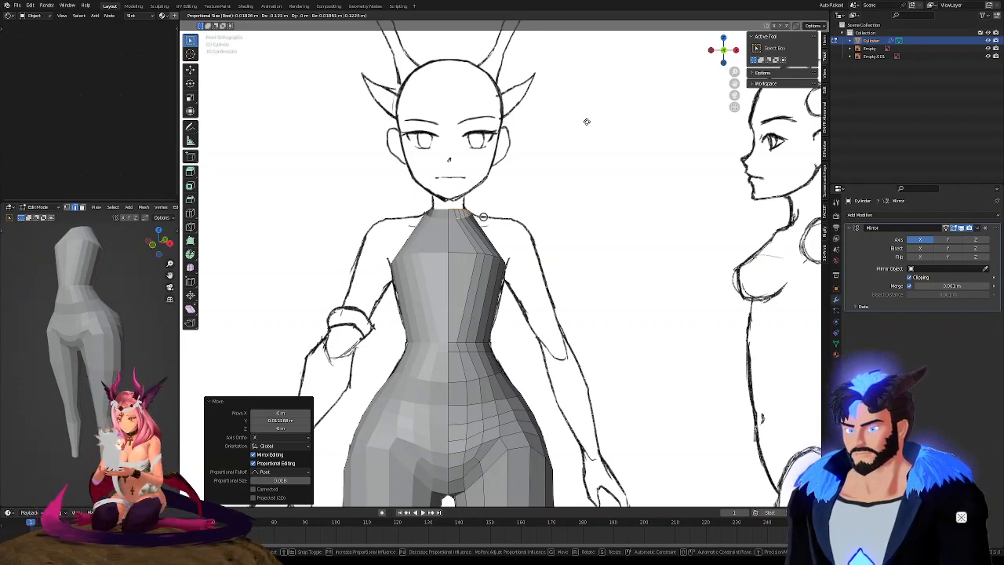
{"action": "left_click", "coordinate": [585, 121]}
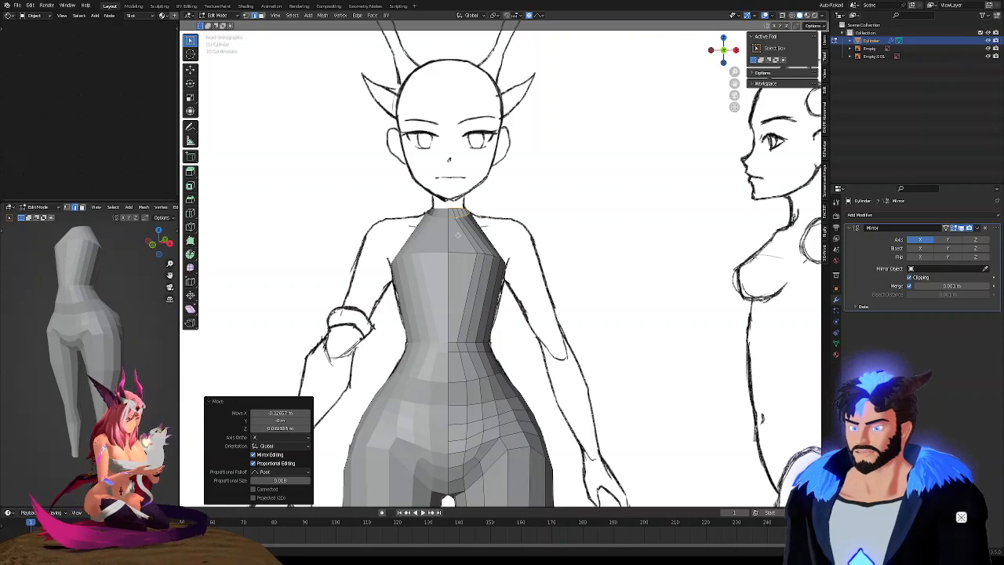
In side view, extrude the neck-base loop upward into the head outline to form the neck
{"action": "scroll", "coordinate": [416, 247], "scroll_direction": "up", "scroll_amount": 4}
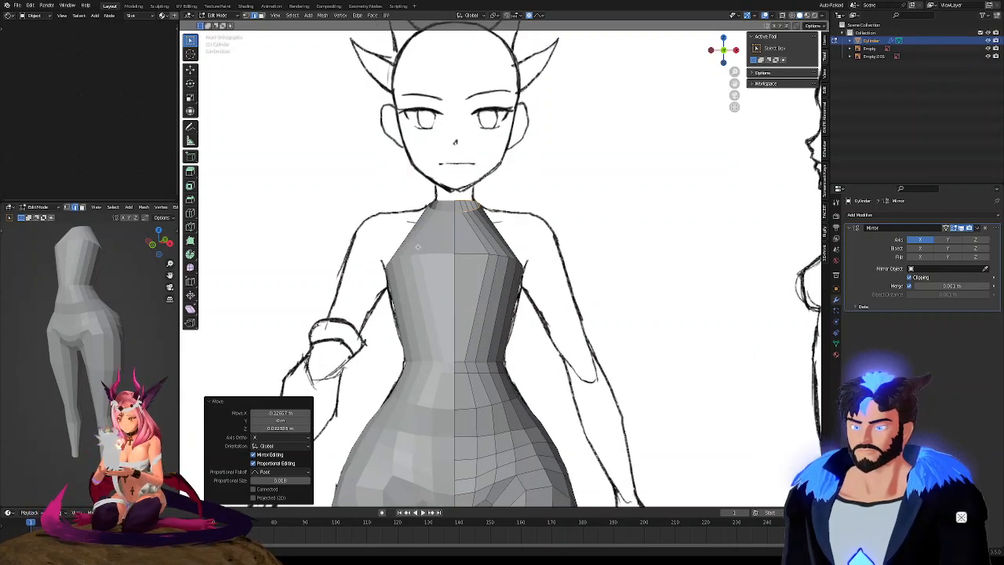
{"action": "scroll", "coordinate": [476, 228], "scroll_direction": "down", "scroll_amount": 6}
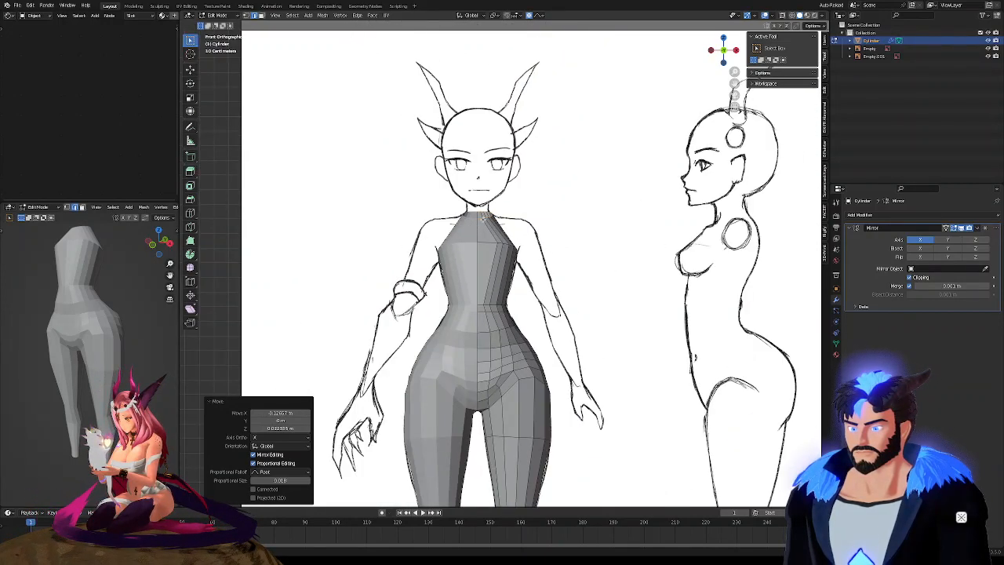
{"action": "left_click", "coordinate": [734, 50]}
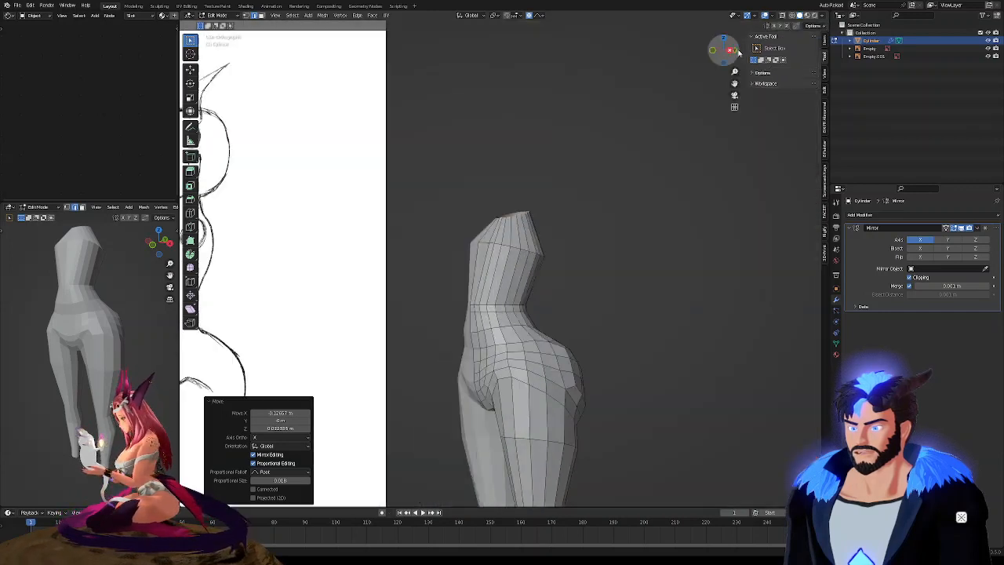
{"action": "key", "text": "g"}
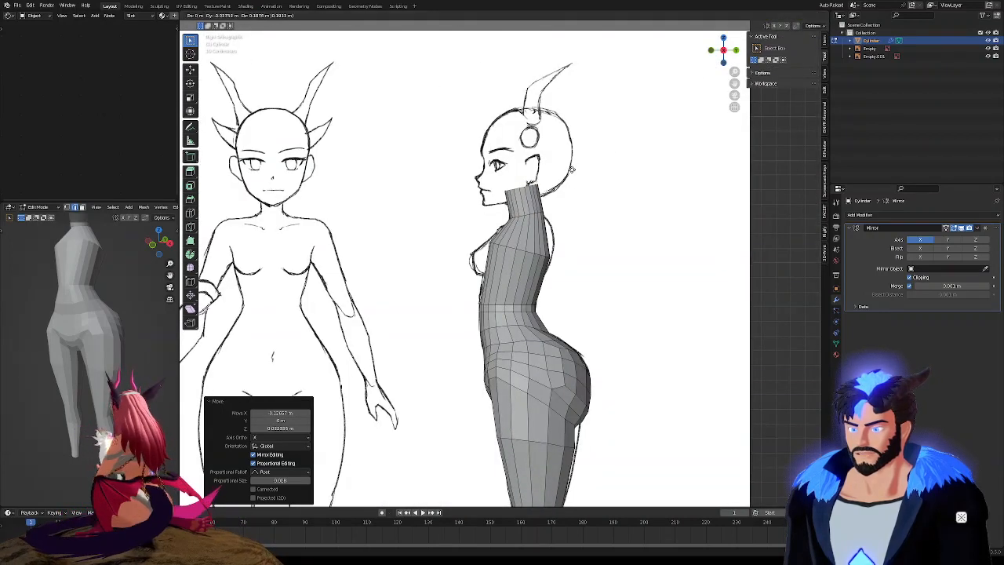
{"action": "left_click", "coordinate": [571, 156]}
Scale the top neck loop to about 0.78 and shift it slightly forward and down
{"action": "key", "text": "s"}
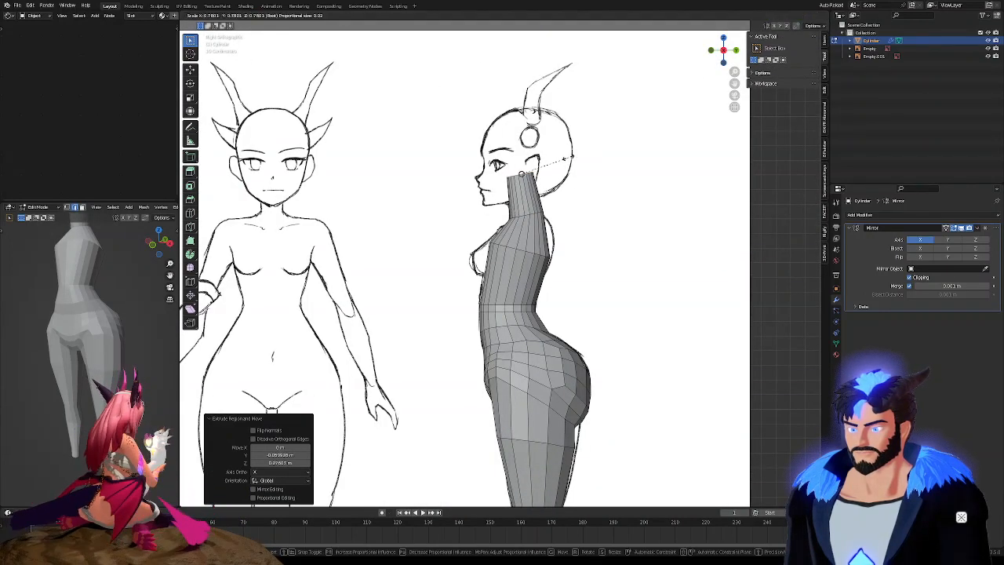
{"action": "left_click", "coordinate": [564, 160]}
{"action": "key", "text": "g"}
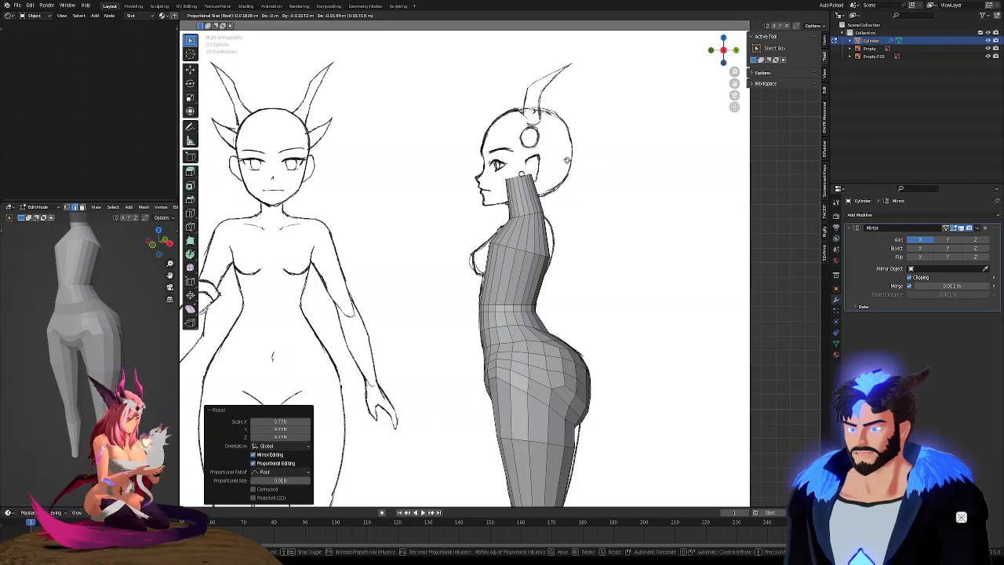
{"action": "left_click", "coordinate": [566, 160]}
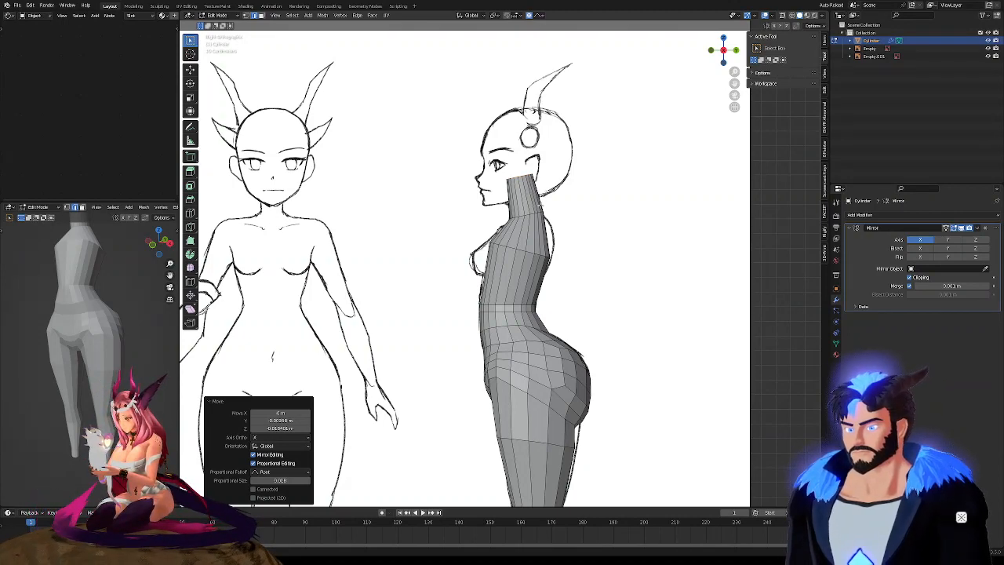
Examine the neck, shoulders and torso from the side, at an angle and from the front
{"action": "scroll", "coordinate": [529, 223], "scroll_direction": "up", "scroll_amount": 4}
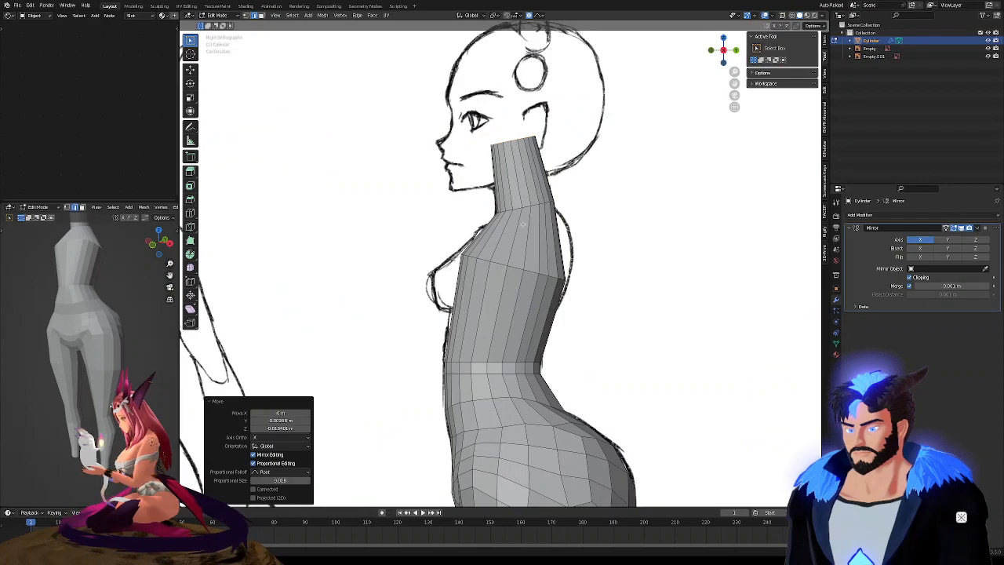
{"action": "scroll", "coordinate": [523, 222], "scroll_direction": "down", "scroll_amount": 6}
{"action": "mouse_move", "coordinate": [534, 235]}
{"action": "middle_mouse_down"}
{"action": "mouse_move", "coordinate": [604, 232]}
{"action": "mouse_move", "coordinate": [565, 235]}
{"action": "mouse_move", "coordinate": [627, 204]}
{"action": "mouse_move", "coordinate": [549, 227]}
{"action": "mouse_move", "coordinate": [520, 222]}
{"action": "mouse_move", "coordinate": [564, 224]}
{"action": "mouse_move", "coordinate": [553, 227]}
{"action": "mouse_move", "coordinate": [573, 236]}
{"action": "middle_mouse_up"}
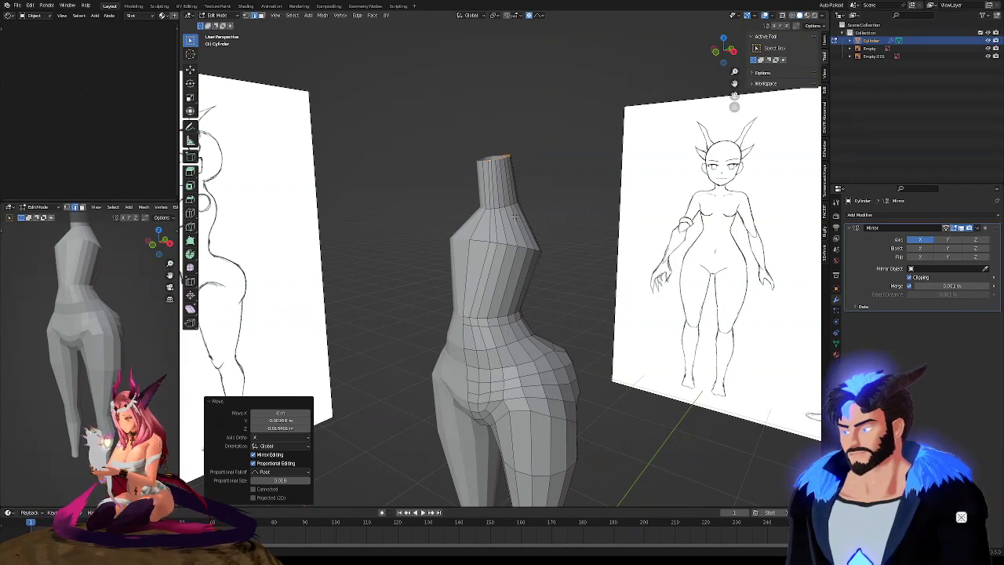
{"action": "scroll", "coordinate": [572, 225], "scroll_direction": "down", "scroll_amount": 4}
{"action": "middle_click_drag", "start_coordinate": [572, 225], "coordinate": [466, 218]}
{"action": "scroll", "coordinate": [479, 236], "scroll_direction": "up", "scroll_amount": 4}
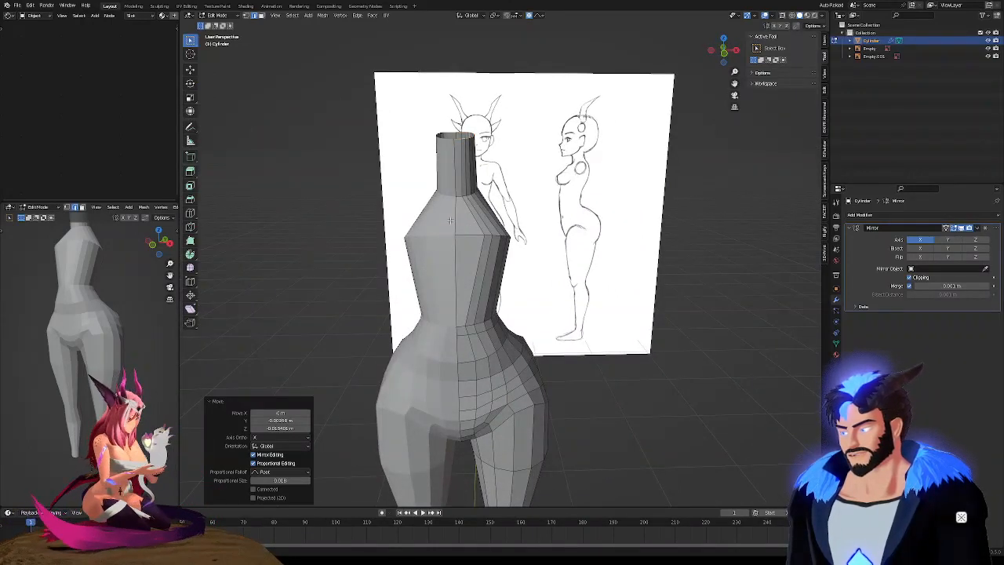
{"action": "scroll", "coordinate": [448, 220], "scroll_direction": "up", "scroll_amount": 2}
{"action": "mouse_move", "coordinate": [449, 220]}
{"action": "middle_mouse_down"}
{"action": "mouse_move", "coordinate": [419, 222]}
{"action": "mouse_move", "coordinate": [450, 237]}
{"action": "middle_mouse_up"}
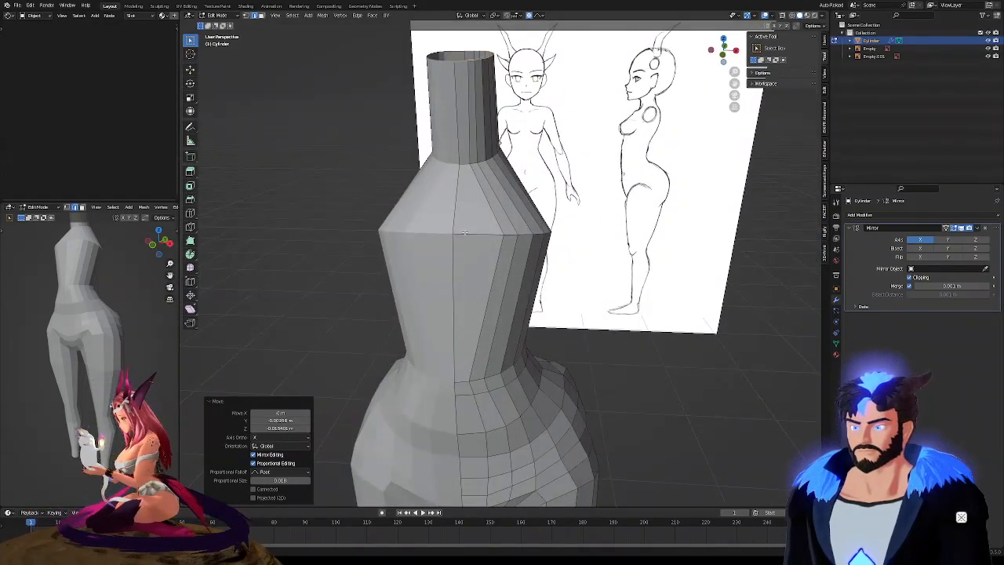
{"action": "scroll", "coordinate": [477, 239], "scroll_direction": "down", "scroll_amount": 3}
{"action": "scroll", "coordinate": [479, 260], "scroll_direction": "up", "scroll_amount": 5}
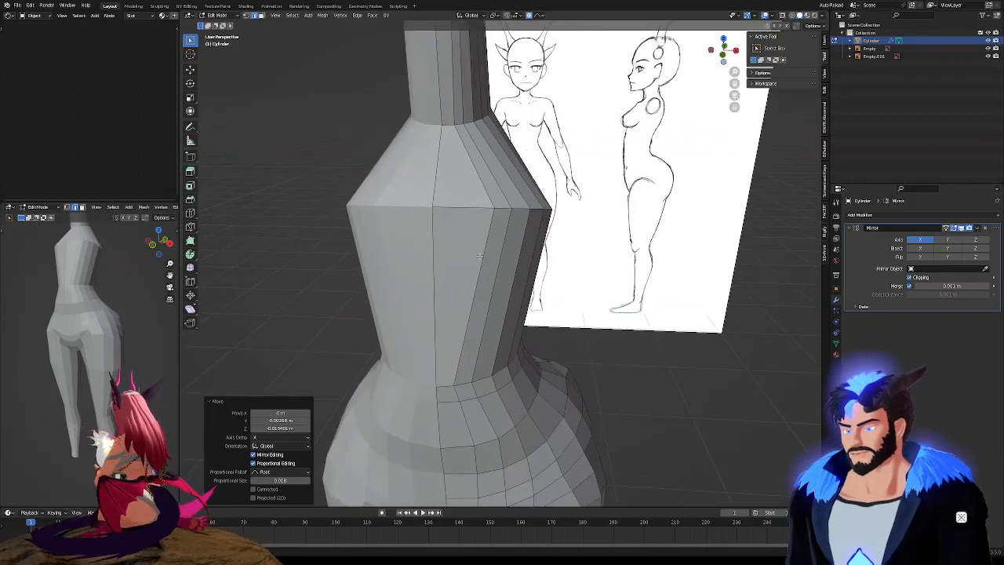
Switch to sculpting and even out the upper torso's face spacing with the Slide Relax brush at a radius of about 245 px
{"action": "left_click", "coordinate": [160, 6]}
{"action": "scroll", "coordinate": [478, 239], "scroll_direction": "up", "scroll_amount": 3}
{"action": "scroll", "coordinate": [478, 239], "scroll_direction": "down", "scroll_amount": 1}
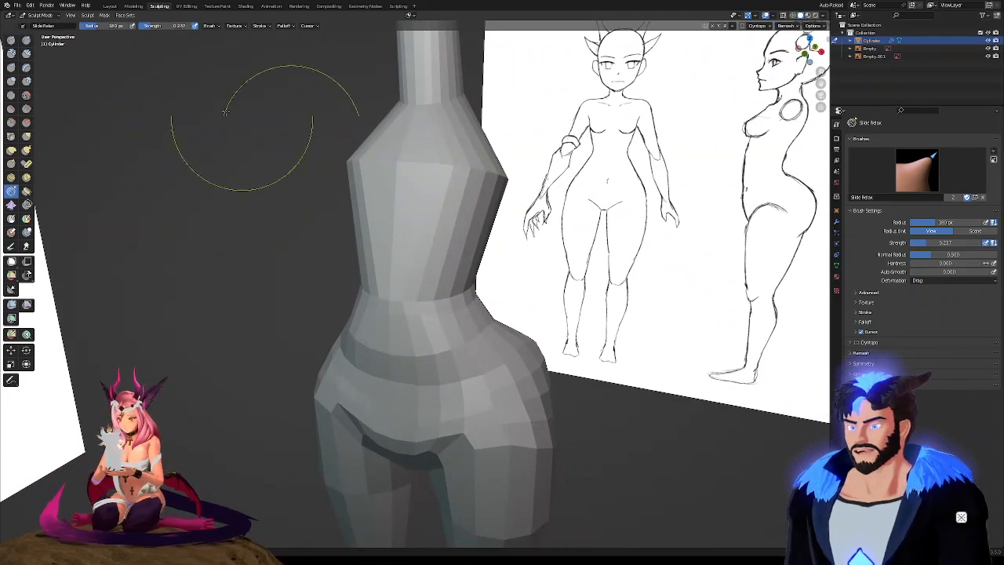
{"action": "middle_click_drag", "start_coordinate": [465, 196], "coordinate": [471, 240]}
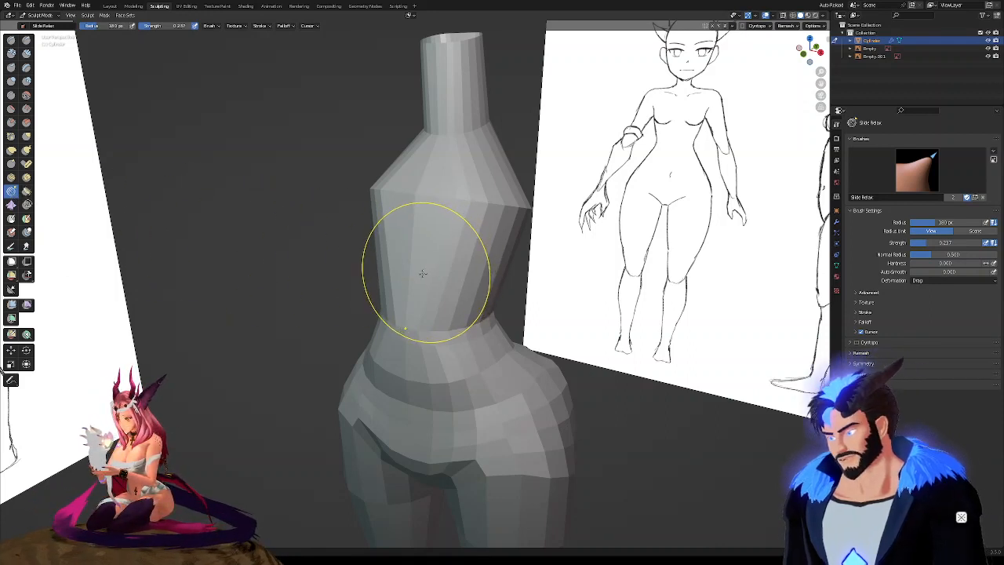
{"action": "middle_click_drag", "start_coordinate": [446, 246], "coordinate": [488, 265]}
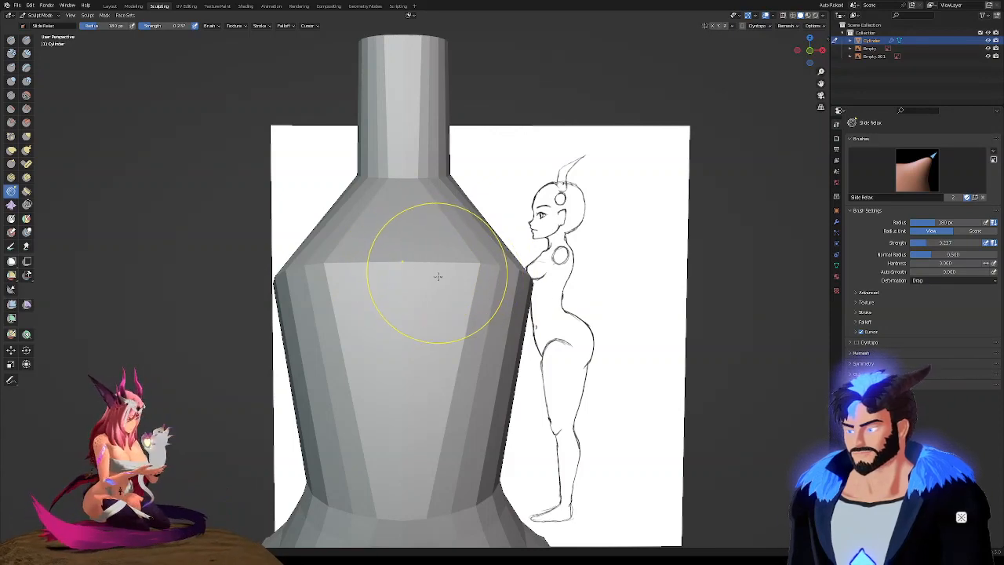
{"action": "mouse_move", "coordinate": [426, 295]}
{"action": "middle_mouse_down"}
{"action": "mouse_move", "coordinate": [405, 306]}
{"action": "mouse_move", "coordinate": [426, 307]}
{"action": "mouse_move", "coordinate": [426, 290]}
{"action": "middle_mouse_up"}
{"action": "key", "text": "f"}
{"action": "left_click", "coordinate": [498, 283]}
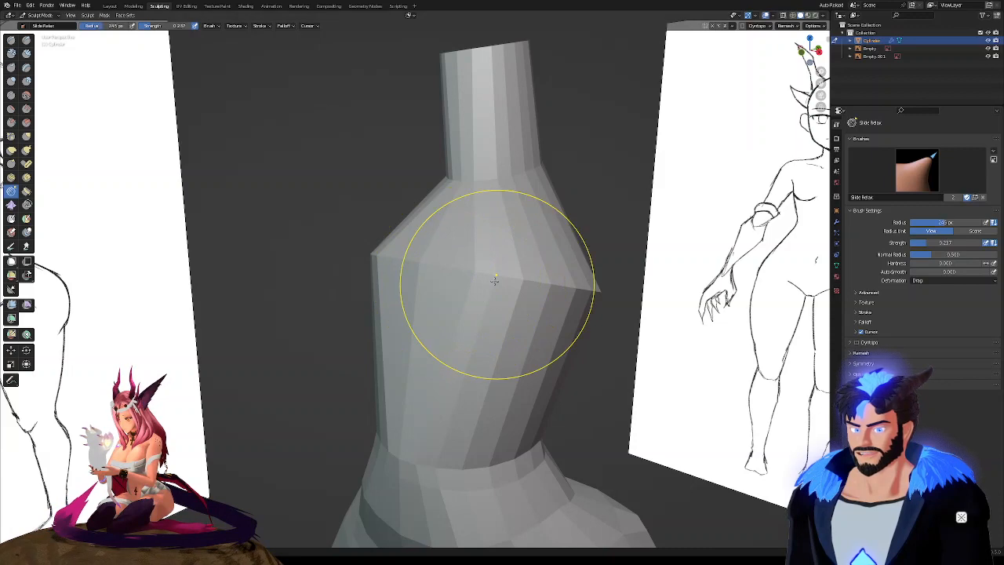
{"action": "mouse_move", "coordinate": [447, 281]}
{"action": "left_mouse_down"}
{"action": "mouse_move", "coordinate": [440, 286]}
{"action": "mouse_move", "coordinate": [538, 291]}
{"action": "mouse_move", "coordinate": [518, 306]}
{"action": "left_mouse_up"}
{"action": "mouse_move", "coordinate": [387, 346]}
{"action": "middle_mouse_down"}
{"action": "mouse_move", "coordinate": [416, 322]}
{"action": "mouse_move", "coordinate": [383, 325]}
{"action": "middle_mouse_up"}
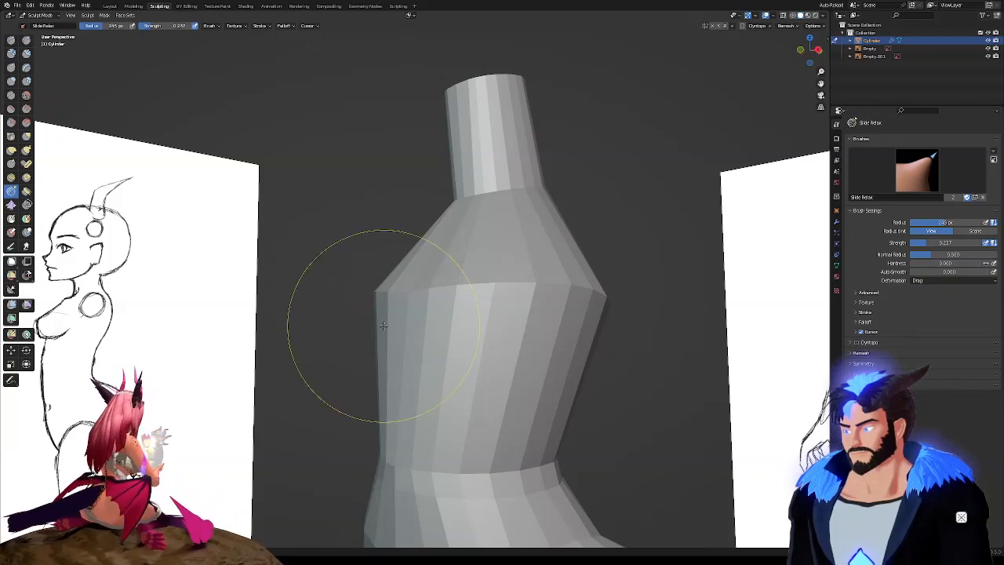
{"action": "middle_click_drag", "start_coordinate": [463, 322], "coordinate": [508, 323]}
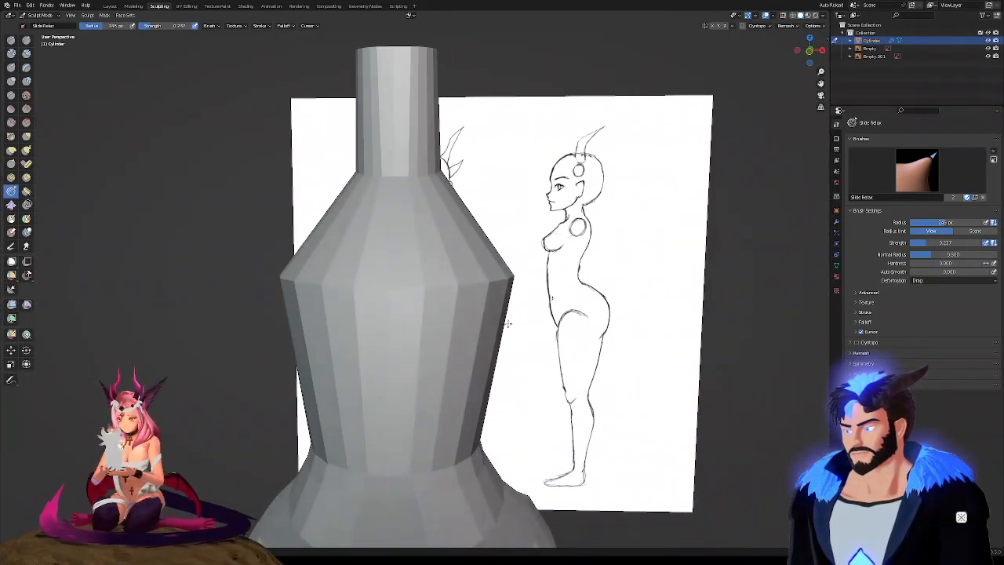
In side view, reshape the front chest edge against the reference using the Grab brush at a 500 px radius
{"action": "left_click", "coordinate": [26, 136]}
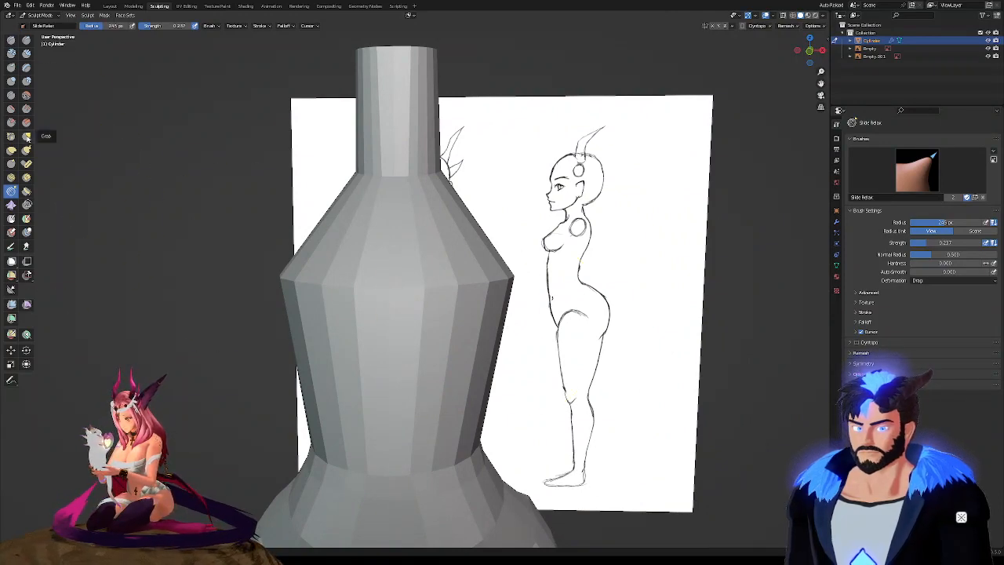
{"action": "left_click", "coordinate": [822, 50]}
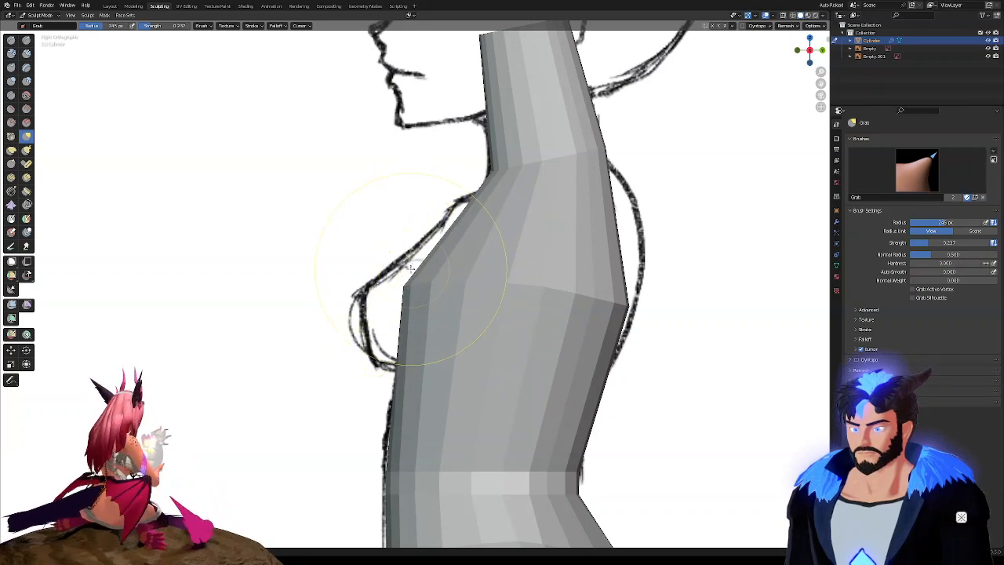
{"action": "left_click", "coordinate": [605, 271]}
{"action": "left_click_drag", "start_coordinate": [407, 286], "coordinate": [463, 147]}
{"action": "middle_click_drag", "start_coordinate": [473, 285], "coordinate": [548, 276]}
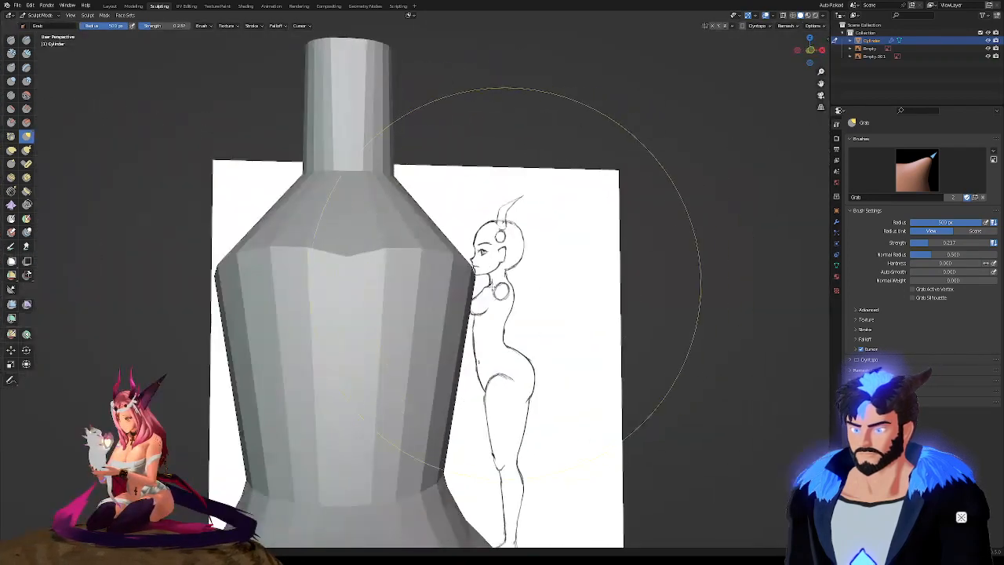
Reduce the Grab brush radius to 301 px and pull up the dip at the centre of the front chest edge
{"action": "scroll", "coordinate": [366, 264], "scroll_direction": "up", "scroll_amount": 2}
{"action": "key", "text": "f"}
{"action": "left_click", "coordinate": [254, 253]}
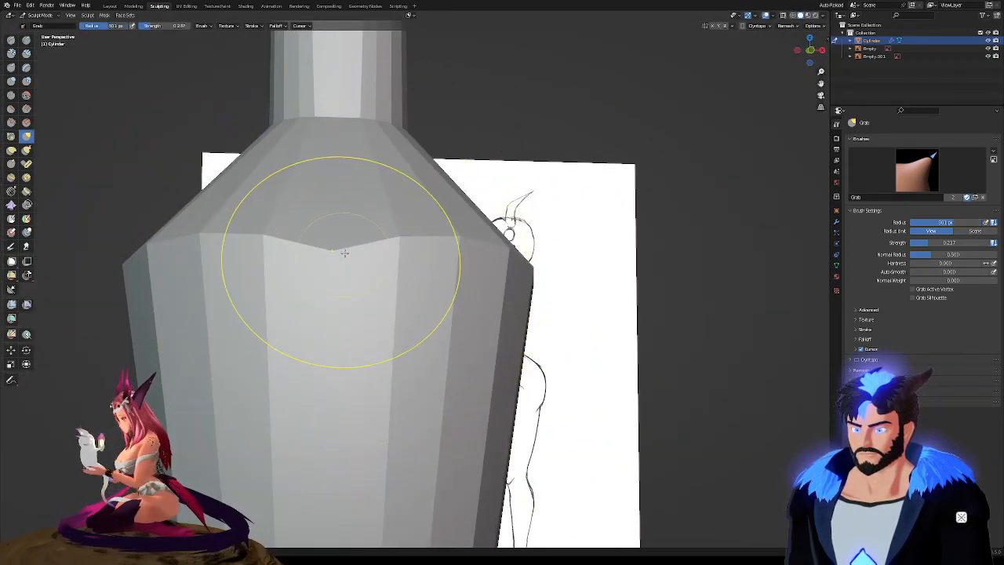
{"action": "left_click_drag", "start_coordinate": [333, 251], "coordinate": [336, 202]}
{"action": "scroll", "coordinate": [403, 249], "scroll_direction": "down", "scroll_amount": 5}
{"action": "mouse_move", "coordinate": [403, 251]}
{"action": "middle_mouse_down"}
{"action": "mouse_move", "coordinate": [366, 259]}
{"action": "mouse_move", "coordinate": [384, 266]}
{"action": "middle_mouse_up"}
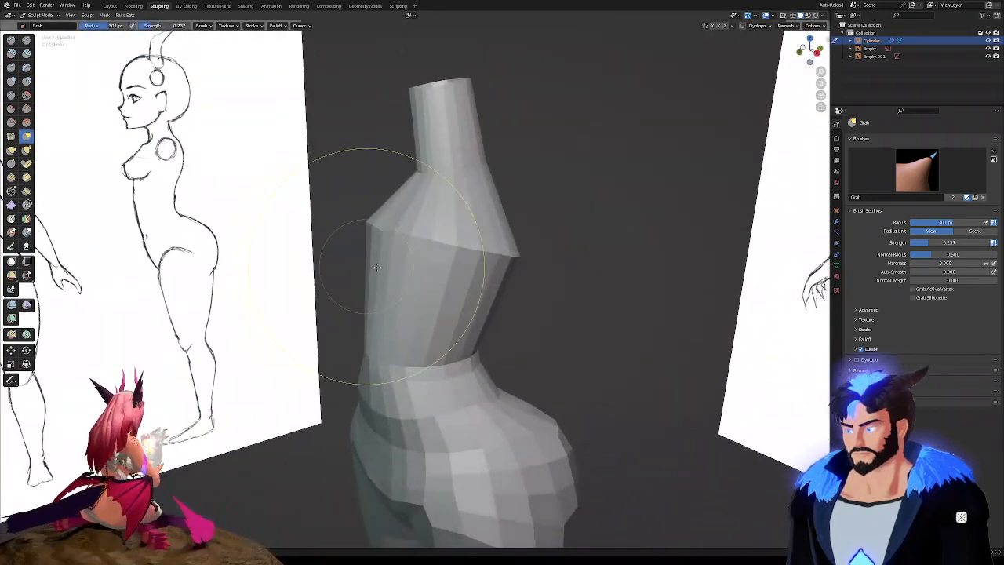
{"action": "middle_click_drag", "start_coordinate": [431, 248], "coordinate": [427, 260], "text": "shift"}
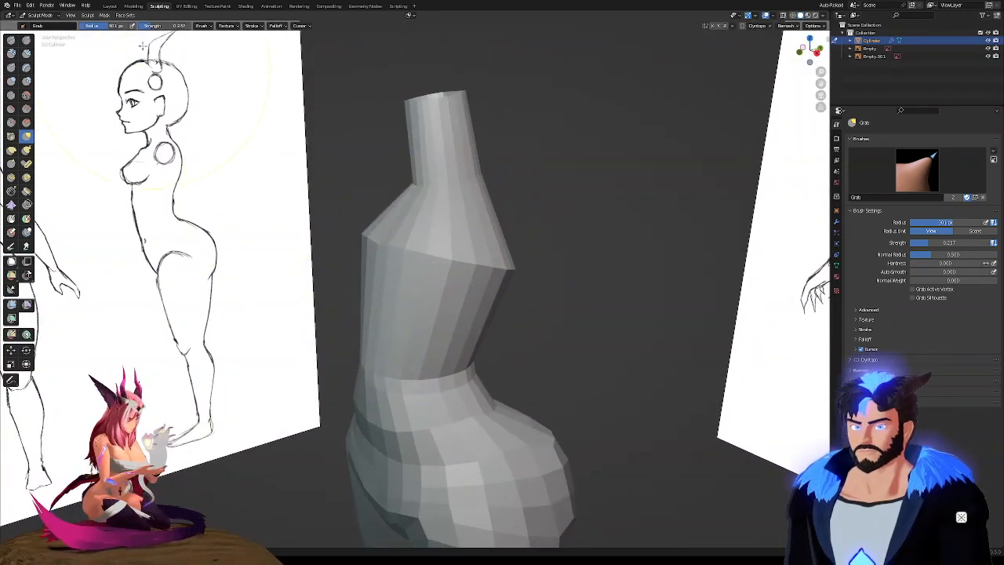
Check the torso from the front and back in the Layout workspace, then return to sculpting and undo the last upper-back stroke
{"action": "left_click", "coordinate": [110, 5]}
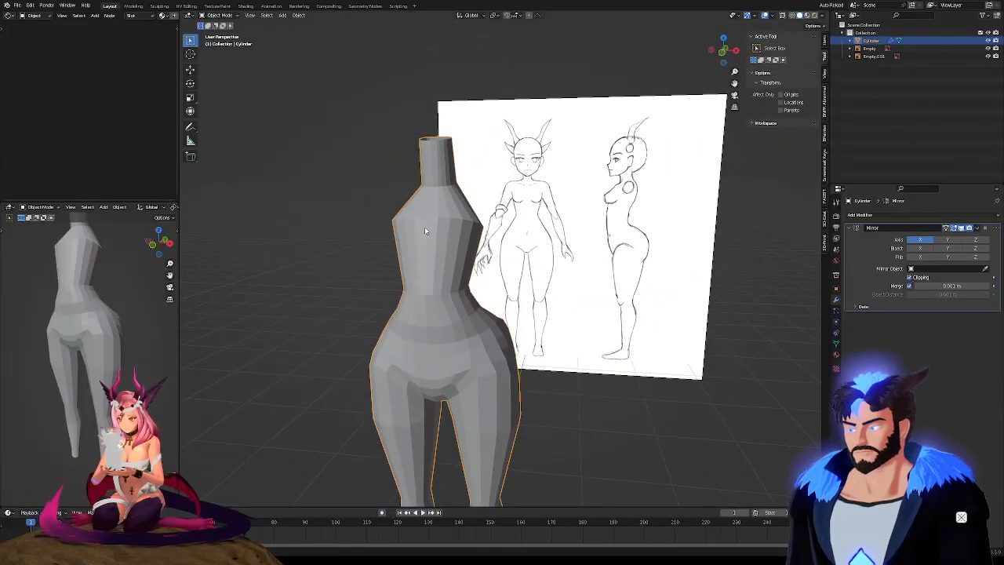
{"action": "middle_click_drag", "start_coordinate": [424, 227], "coordinate": [293, 225]}
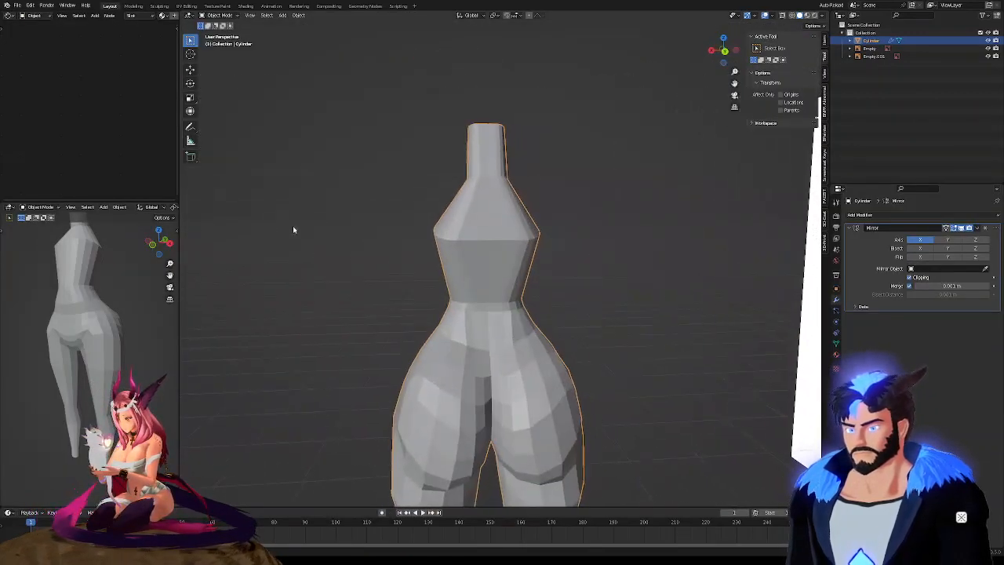
{"action": "left_click", "coordinate": [160, 6]}
{"action": "mouse_move", "coordinate": [474, 257]}
{"action": "middle_mouse_down"}
{"action": "mouse_move", "coordinate": [369, 230]}
{"action": "mouse_move", "coordinate": [478, 291]}
{"action": "mouse_move", "coordinate": [570, 287]}
{"action": "mouse_move", "coordinate": [563, 265]}
{"action": "middle_mouse_up"}
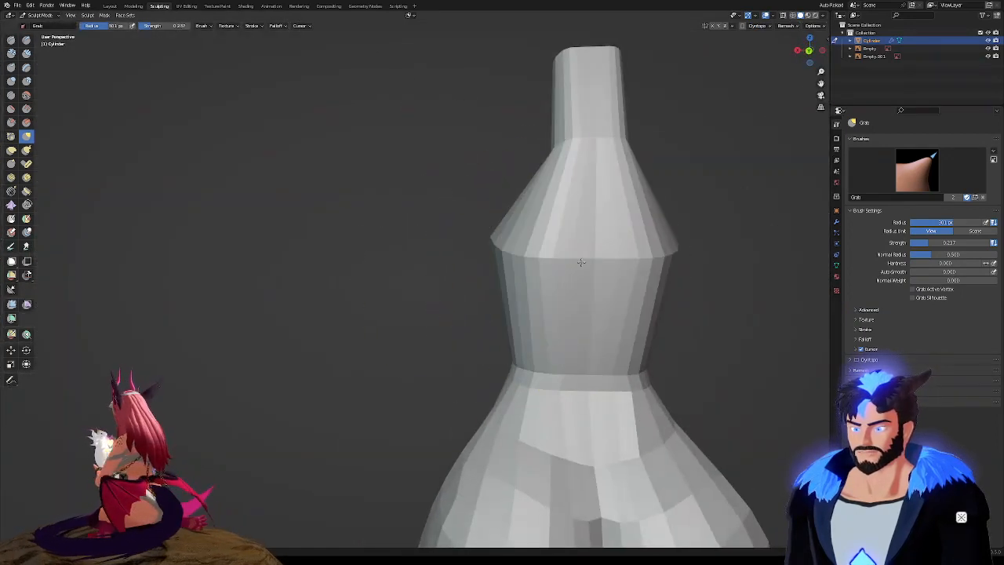
{"action": "key", "text": "ctrl+z"}
Even out the face spacing across the upper back and the base of the neck with the Slide Relax brush
{"action": "left_click", "coordinate": [11, 192]}
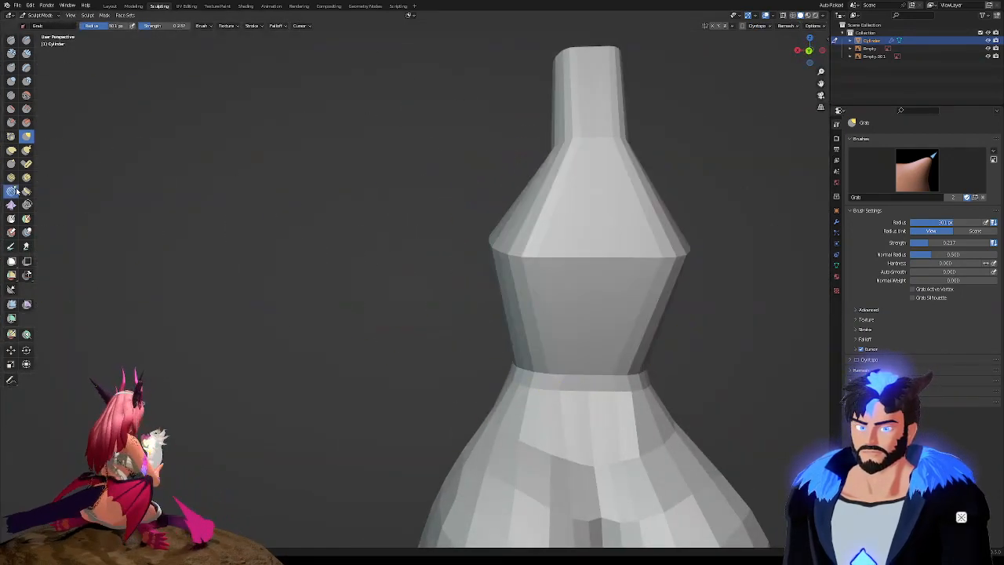
{"action": "mouse_move", "coordinate": [573, 260]}
{"action": "left_mouse_down"}
{"action": "mouse_move", "coordinate": [641, 272]}
{"action": "mouse_move", "coordinate": [607, 267]}
{"action": "left_mouse_up"}
{"action": "middle_click_drag", "start_coordinate": [537, 261], "coordinate": [607, 259]}
{"action": "mouse_move", "coordinate": [533, 266]}
{"action": "middle_mouse_down"}
{"action": "mouse_move", "coordinate": [539, 376]}
{"action": "mouse_move", "coordinate": [551, 313]}
{"action": "middle_mouse_up"}
{"action": "scroll", "coordinate": [596, 209], "scroll_direction": "up", "scroll_amount": 1}
{"action": "mouse_move", "coordinate": [595, 209]}
{"action": "left_mouse_down"}
{"action": "mouse_move", "coordinate": [598, 179]}
{"action": "mouse_move", "coordinate": [585, 207]}
{"action": "left_mouse_up"}
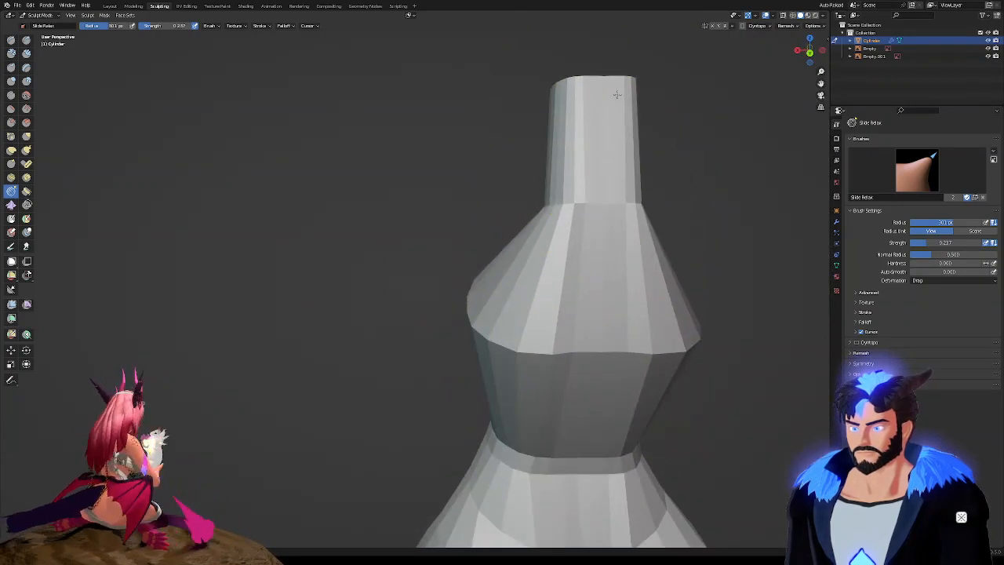
{"action": "middle_click_drag", "start_coordinate": [549, 239], "coordinate": [503, 259]}
{"action": "scroll", "coordinate": [556, 216], "scroll_direction": "down", "scroll_amount": 4}
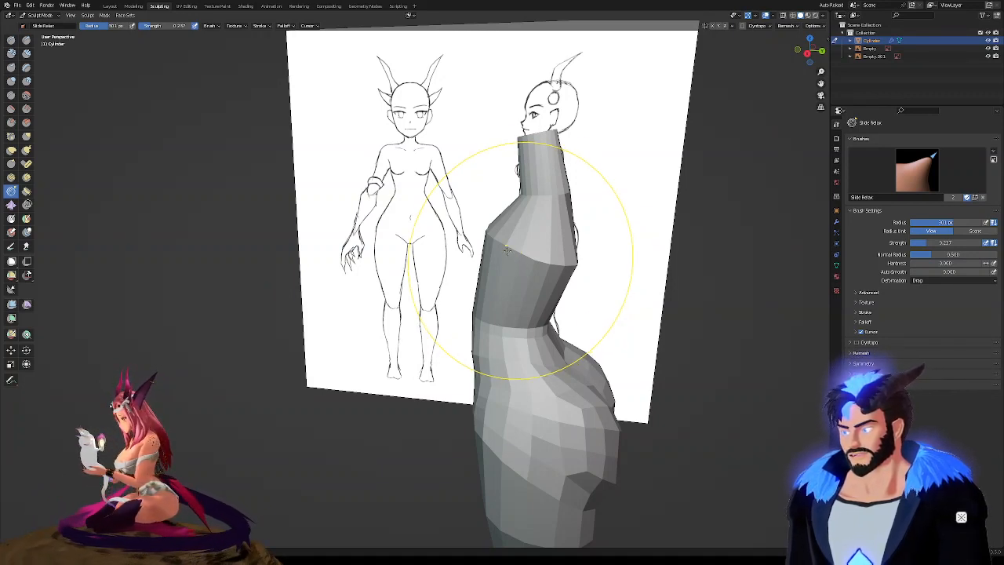
Switch to the Layout workspace and examine the torso from the front and side against the reference drawings
{"action": "left_click", "coordinate": [110, 6]}
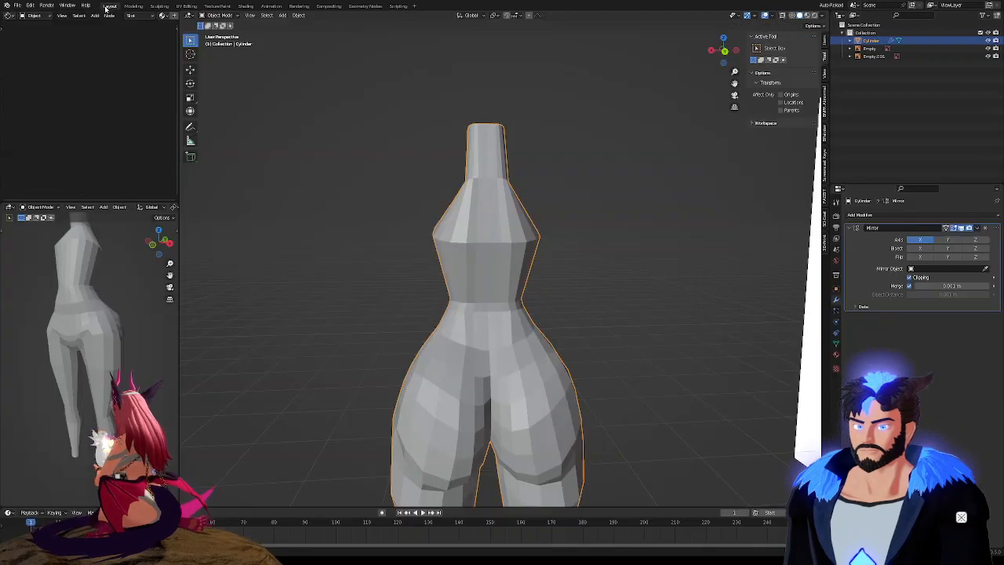
{"action": "mouse_move", "coordinate": [461, 242]}
{"action": "middle_mouse_down"}
{"action": "mouse_move", "coordinate": [489, 259]}
{"action": "mouse_move", "coordinate": [372, 253]}
{"action": "mouse_move", "coordinate": [472, 257]}
{"action": "mouse_move", "coordinate": [560, 243]}
{"action": "mouse_move", "coordinate": [583, 256]}
{"action": "mouse_move", "coordinate": [573, 228]}
{"action": "mouse_move", "coordinate": [588, 233]}
{"action": "middle_mouse_up"}
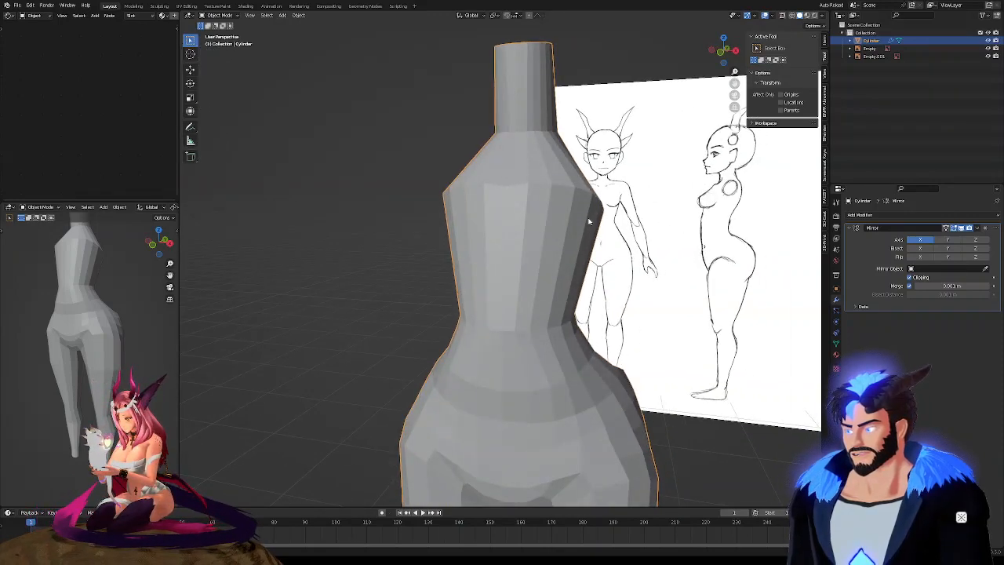
{"action": "scroll", "coordinate": [574, 228], "scroll_direction": "down", "scroll_amount": 5}
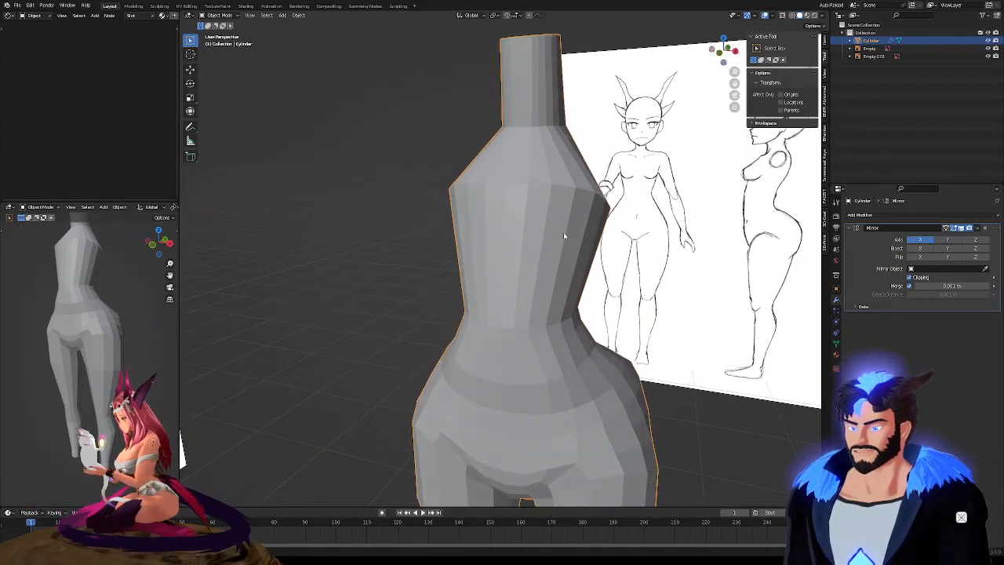
{"action": "scroll", "coordinate": [554, 221], "scroll_direction": "up", "scroll_amount": 3}
{"action": "middle_click_drag", "start_coordinate": [538, 223], "coordinate": [498, 226]}
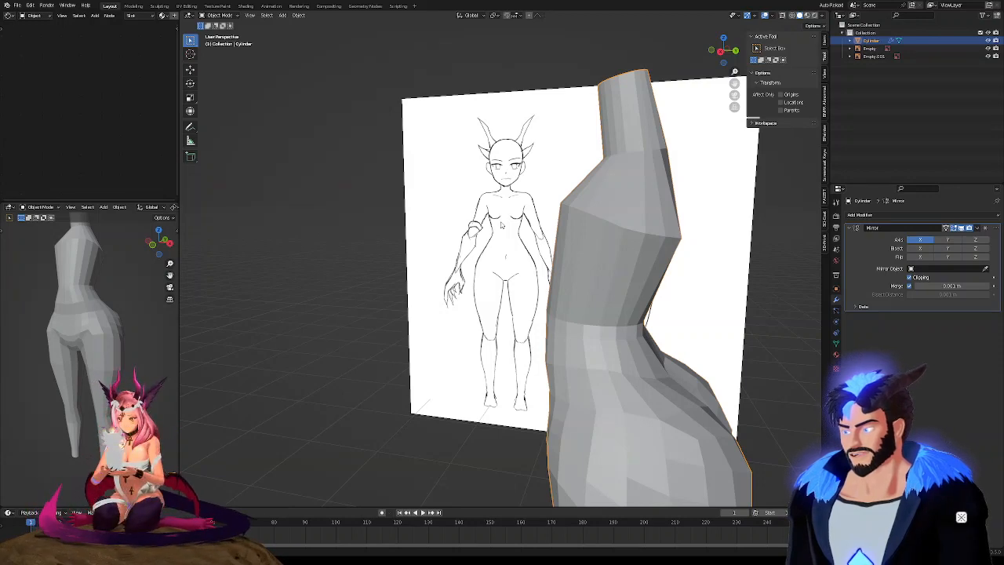
{"action": "mouse_move", "coordinate": [620, 228]}
{"action": "middle_mouse_down"}
{"action": "mouse_move", "coordinate": [600, 254]}
{"action": "mouse_move", "coordinate": [683, 253]}
{"action": "mouse_move", "coordinate": [601, 229]}
{"action": "middle_mouse_up"}
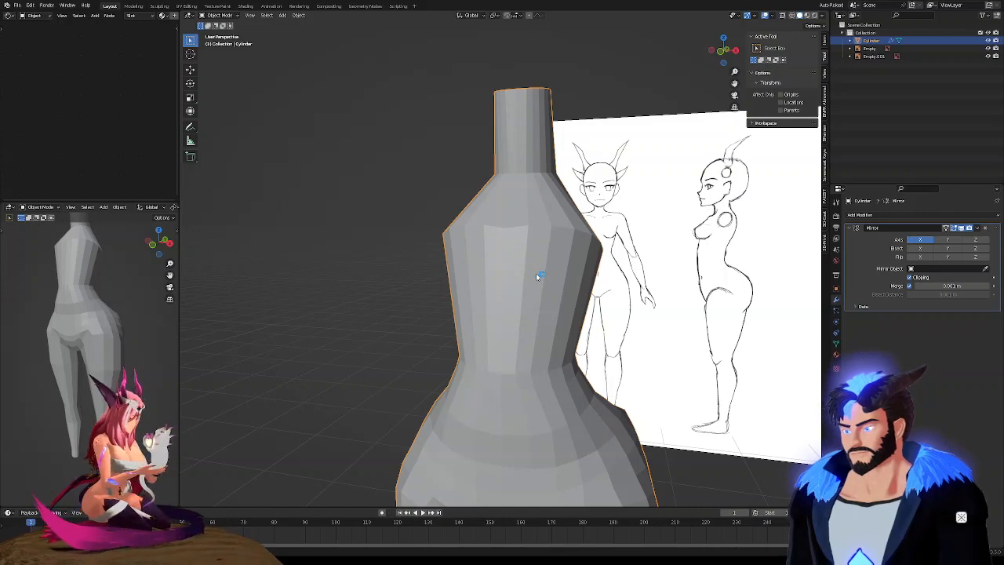
Enter Edit Mode and compare the edge layout of the torso and hips with the plain Object Mode shading
{"action": "key", "text": "Tab"}
{"action": "scroll", "coordinate": [496, 241], "scroll_direction": "down", "scroll_amount": 3}
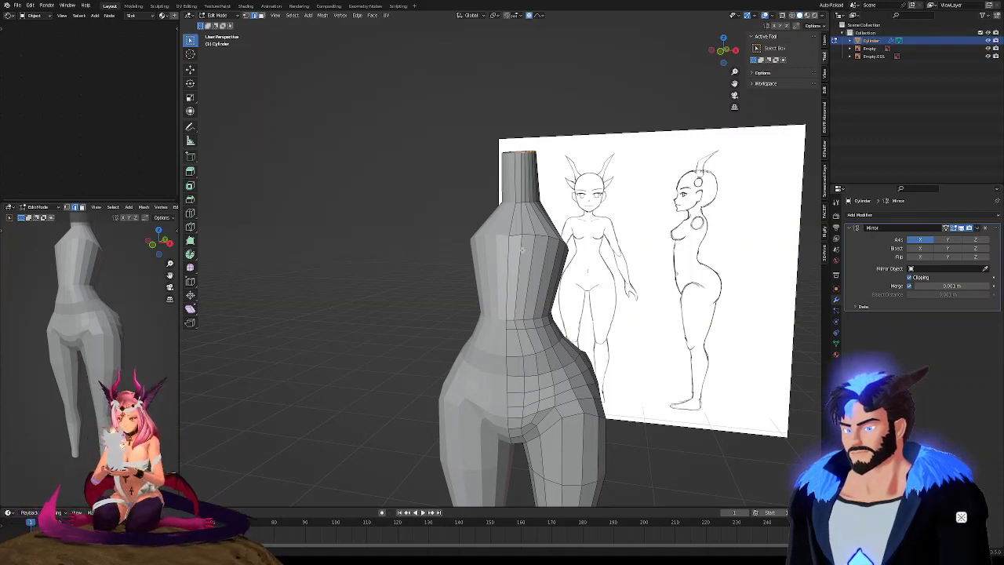
{"action": "middle_click_drag", "start_coordinate": [522, 250], "coordinate": [547, 268]}
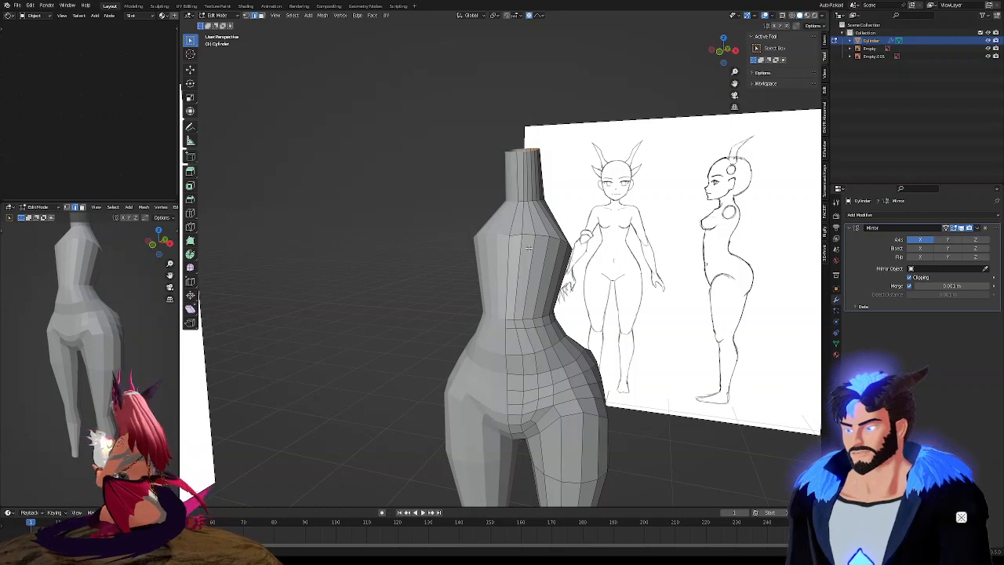
{"action": "middle_click_drag", "start_coordinate": [513, 243], "coordinate": [503, 245]}
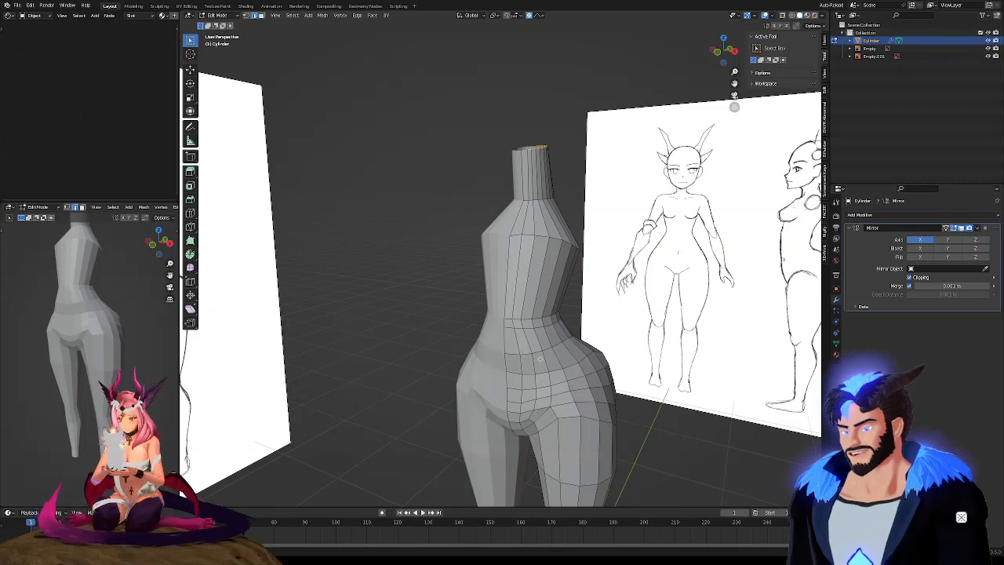
{"action": "scroll", "coordinate": [532, 357], "scroll_direction": "up", "scroll_amount": 3}
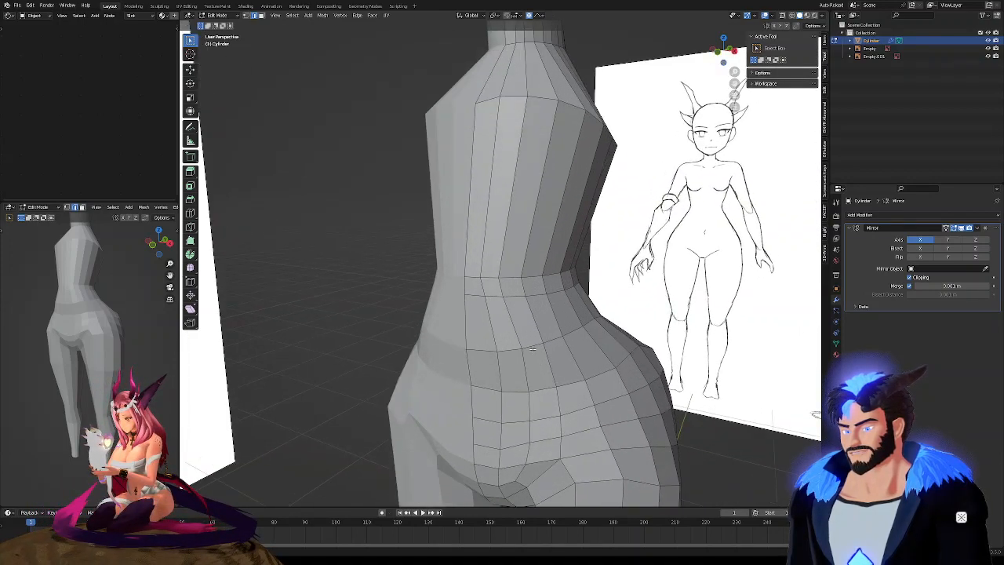
{"action": "key", "text": "Tab"}
{"action": "key", "text": "Tab"}
{"action": "key", "text": "Tab"}
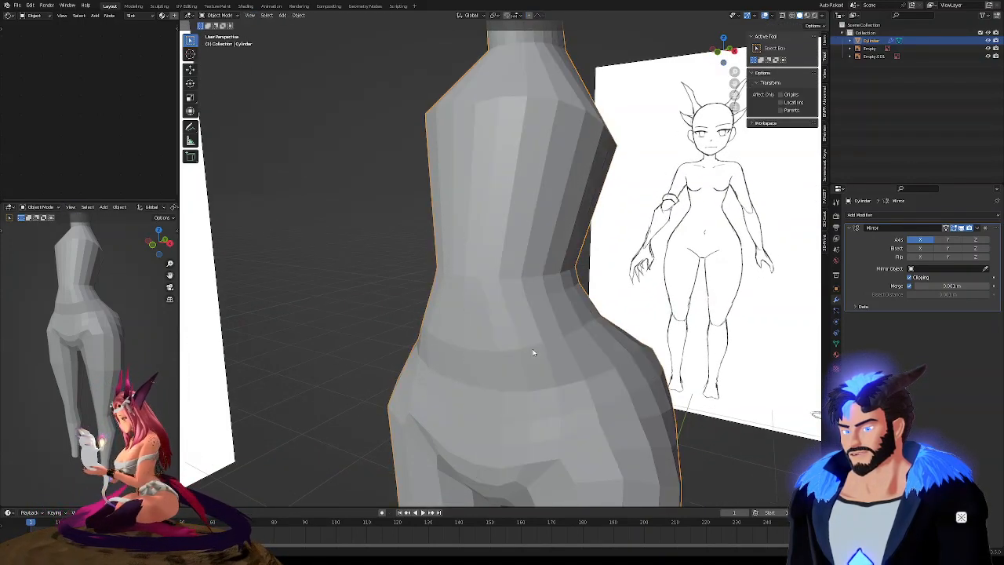
{"action": "key", "text": "Tab"}
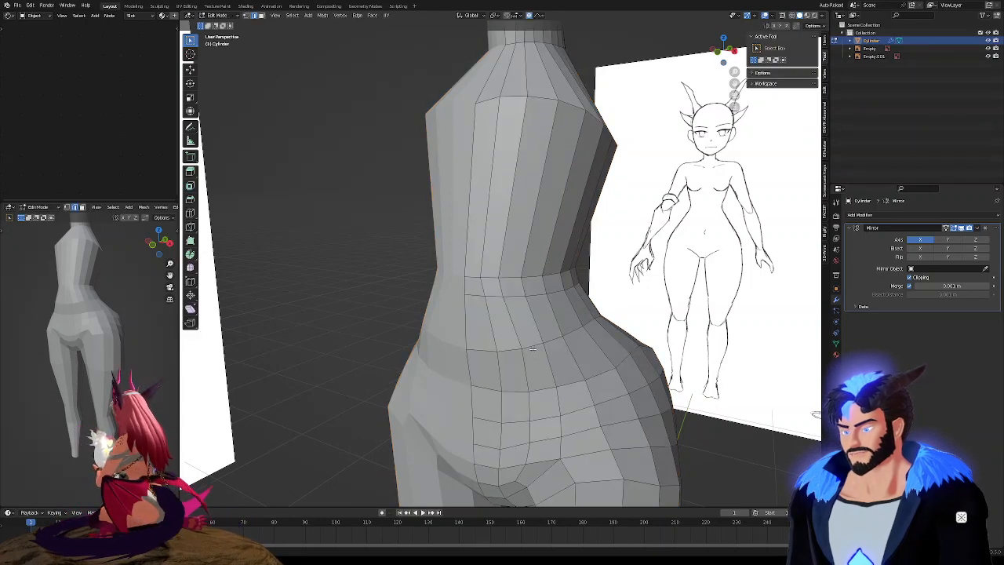
{"action": "key", "text": "Tab"}
{"action": "key", "text": "Tab"}
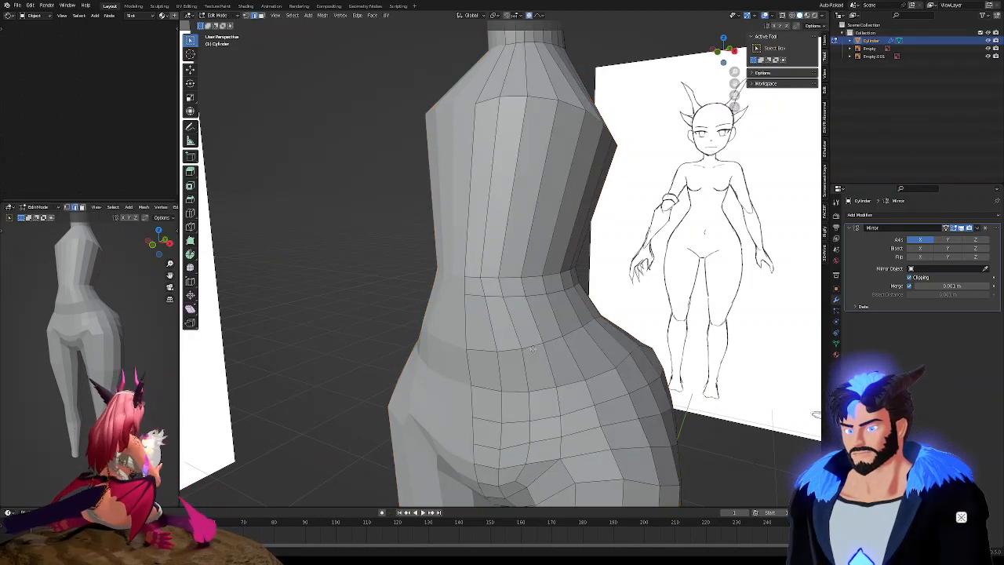
{"action": "key", "text": "Tab"}
{"action": "key", "text": "Tab"}
Add five evenly spaced horizontal edge loops to the torso between the waist and the chest edge, without sliding them
{"action": "middle_click_drag", "start_coordinate": [533, 349], "coordinate": [530, 333]}
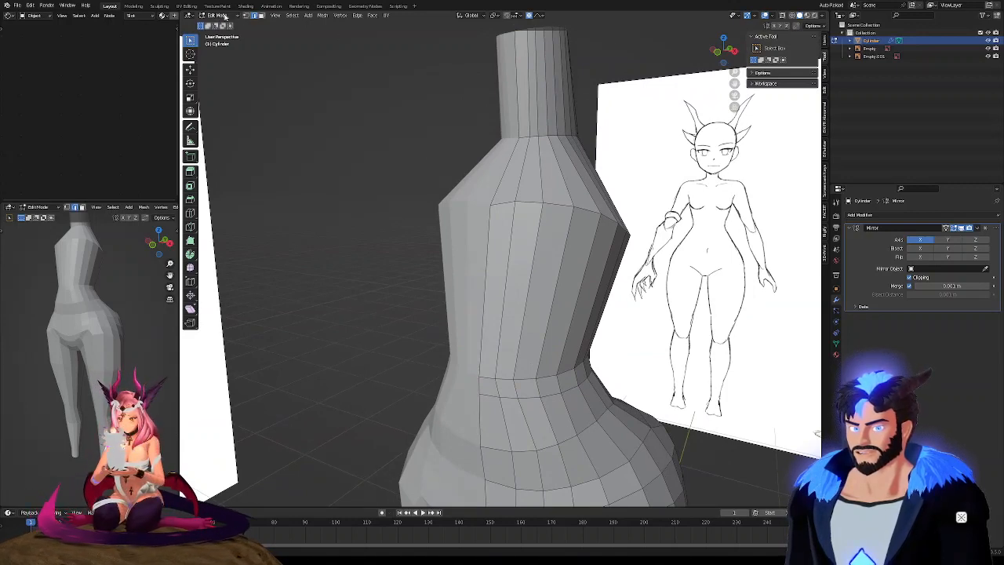
{"action": "middle_click_drag", "start_coordinate": [578, 277], "coordinate": [540, 261]}
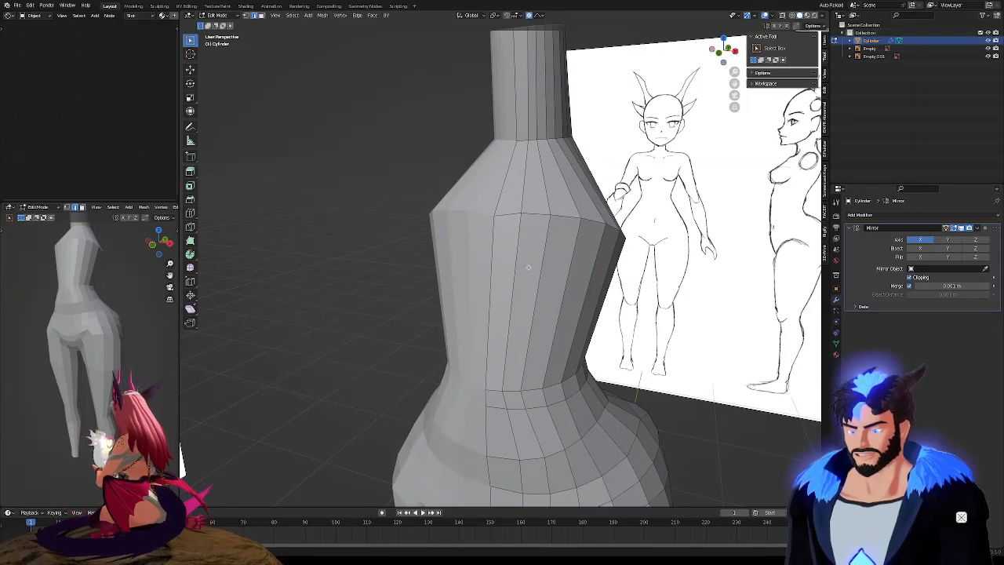
{"action": "key", "text": "ctrl+r"}
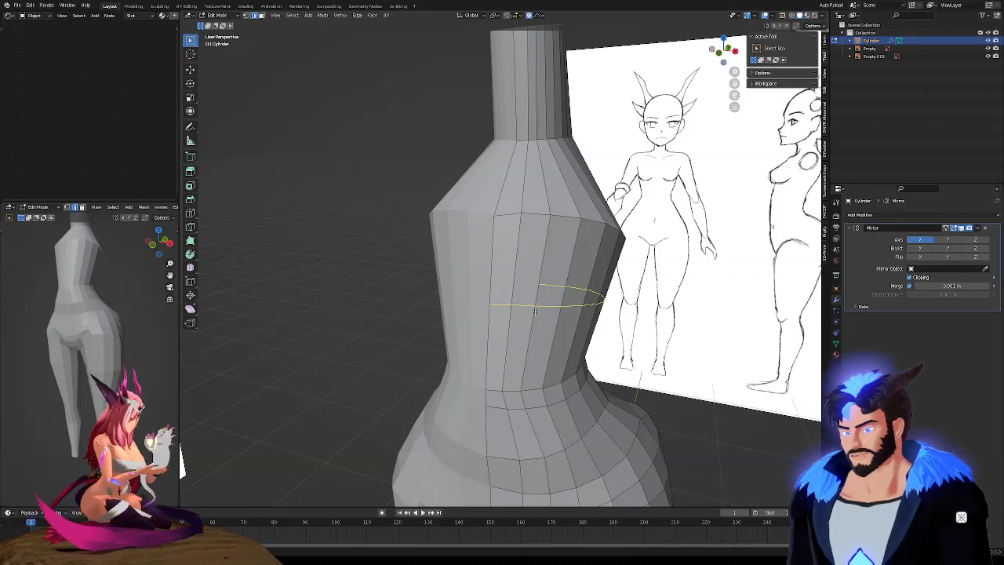
{"action": "scroll", "coordinate": [545, 299], "scroll_direction": "up", "scroll_amount": 7}
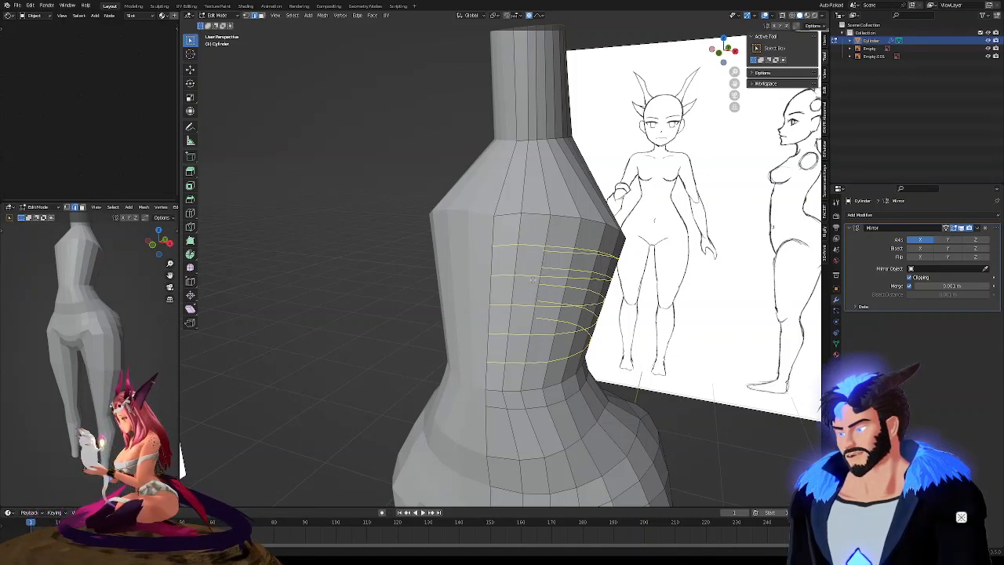
{"action": "key", "text": "g"}
{"action": "key", "text": "g"}
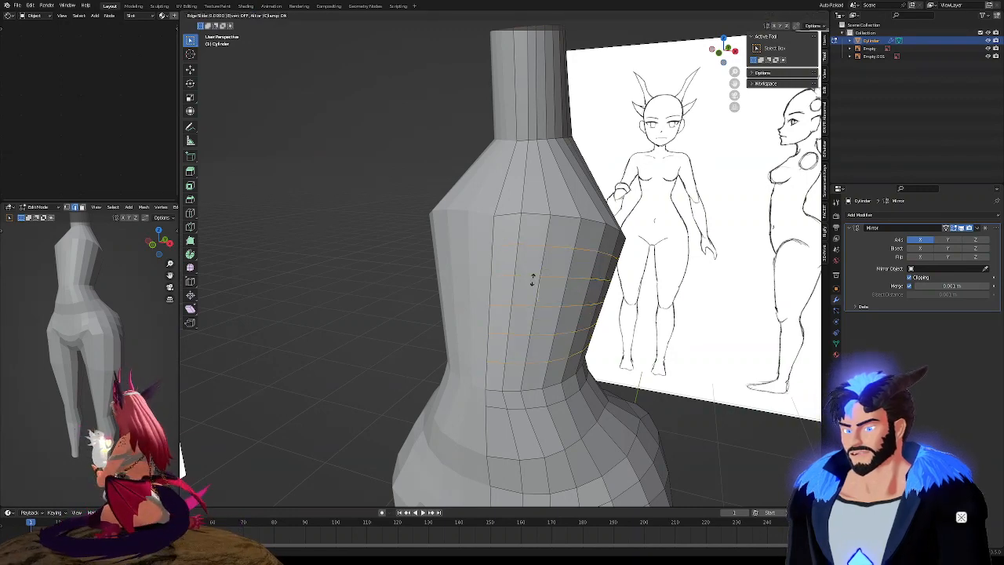
{"action": "left_click", "coordinate": [466, 267]}
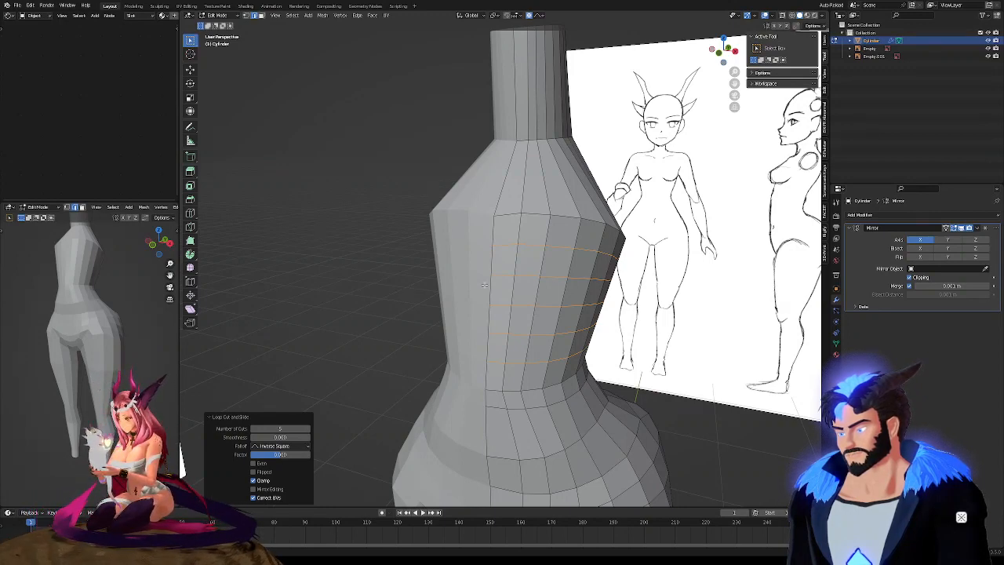
Add four evenly spaced edge loops between the chest edge and the base of the neck, without sliding them
{"action": "mouse_move", "coordinate": [549, 287]}
{"action": "middle_mouse_down"}
{"action": "mouse_move", "coordinate": [504, 312]}
{"action": "mouse_move", "coordinate": [537, 306]}
{"action": "middle_mouse_up"}
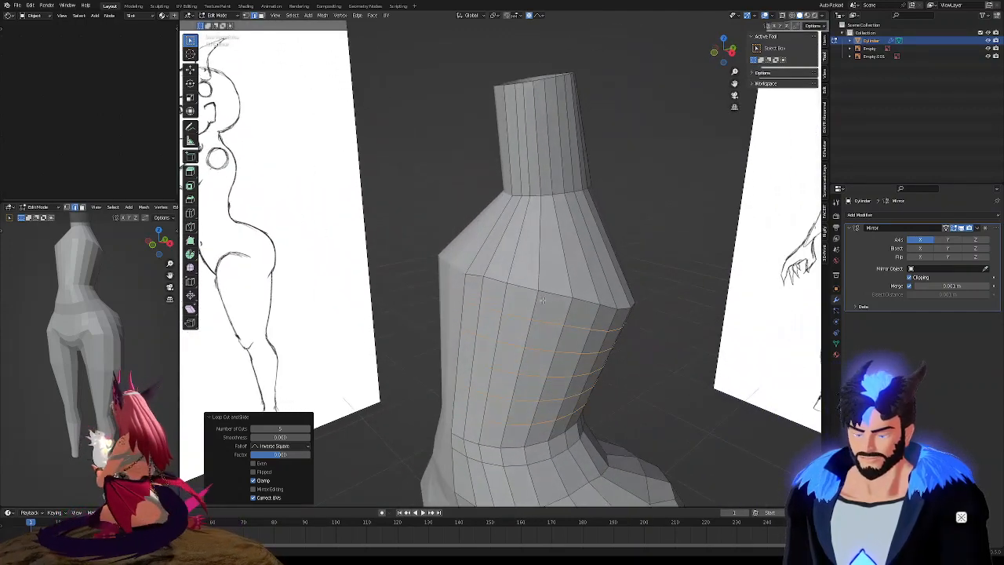
{"action": "key", "text": "ctrl+r"}
{"action": "scroll", "coordinate": [553, 265], "scroll_direction": "up", "scroll_amount": 4}
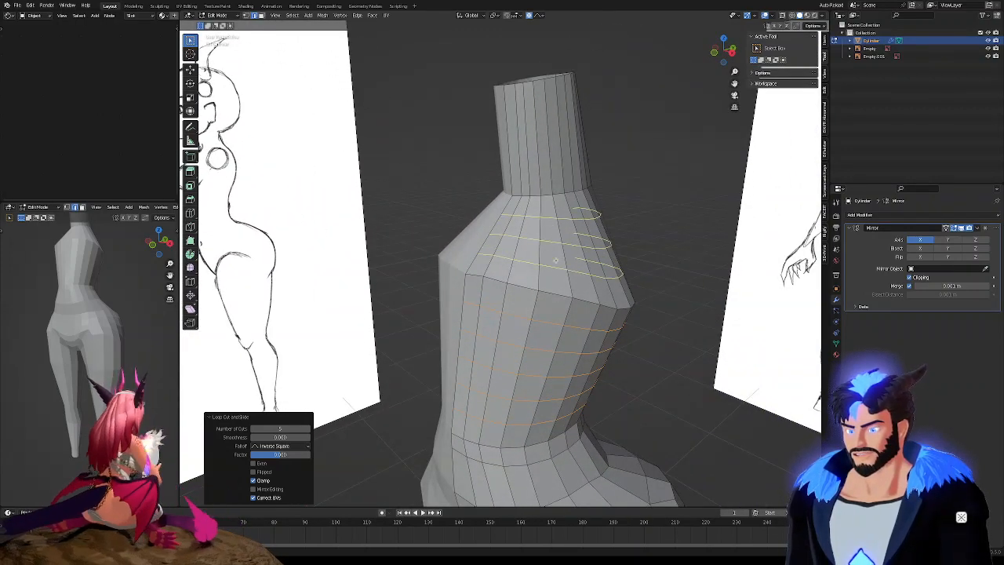
{"action": "scroll", "coordinate": [554, 261], "scroll_direction": "up", "scroll_amount": 2}
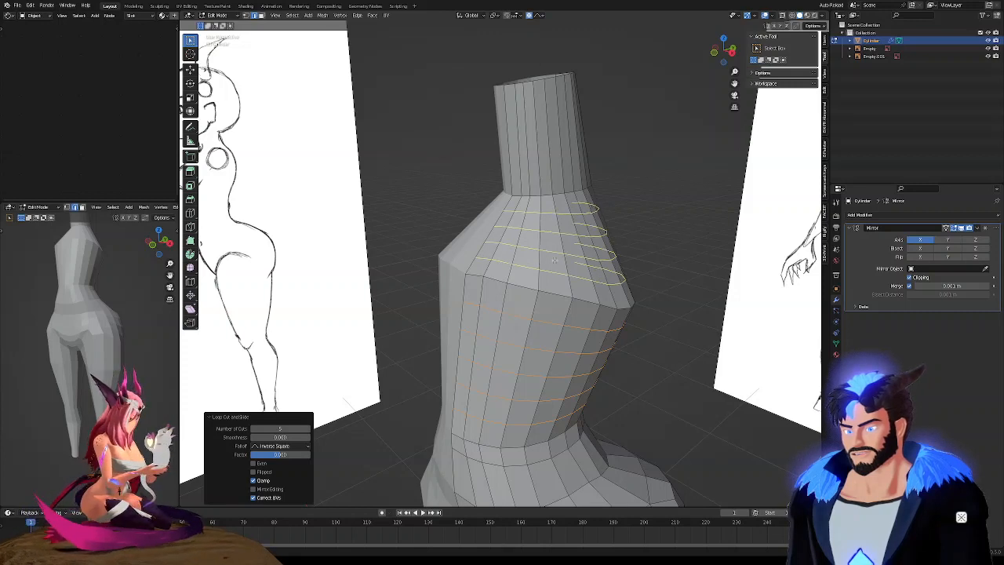
{"action": "scroll", "coordinate": [555, 261], "scroll_direction": "down", "scroll_amount": 1}
{"action": "scroll", "coordinate": [555, 260], "scroll_direction": "up", "scroll_amount": 1}
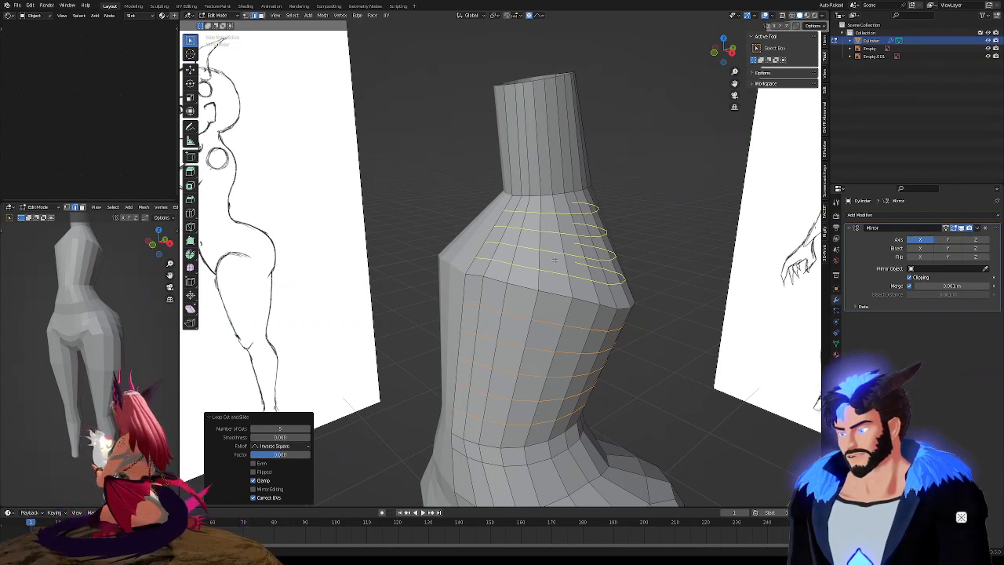
{"action": "left_click", "coordinate": [555, 261]}
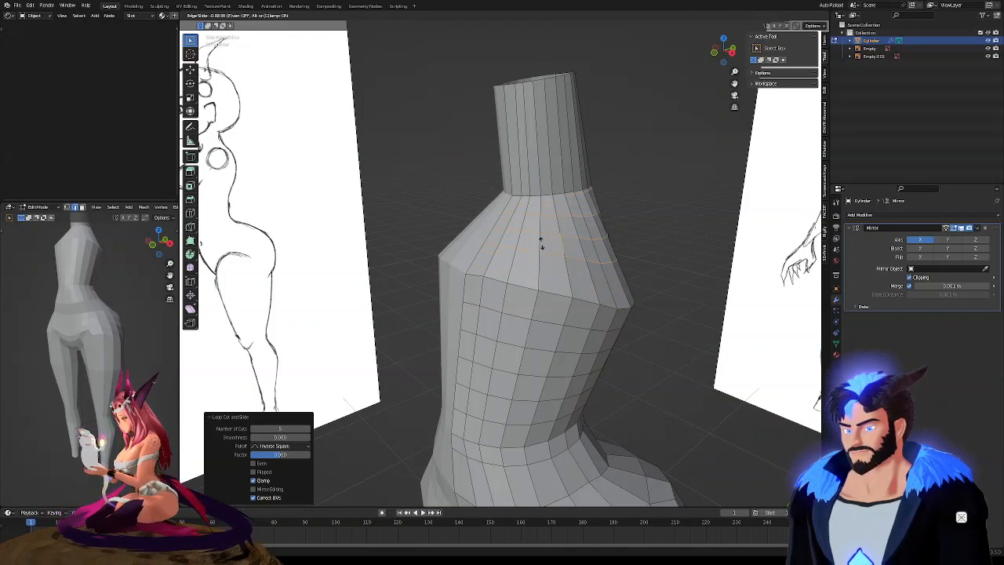
{"action": "left_click", "coordinate": [666, 205]}
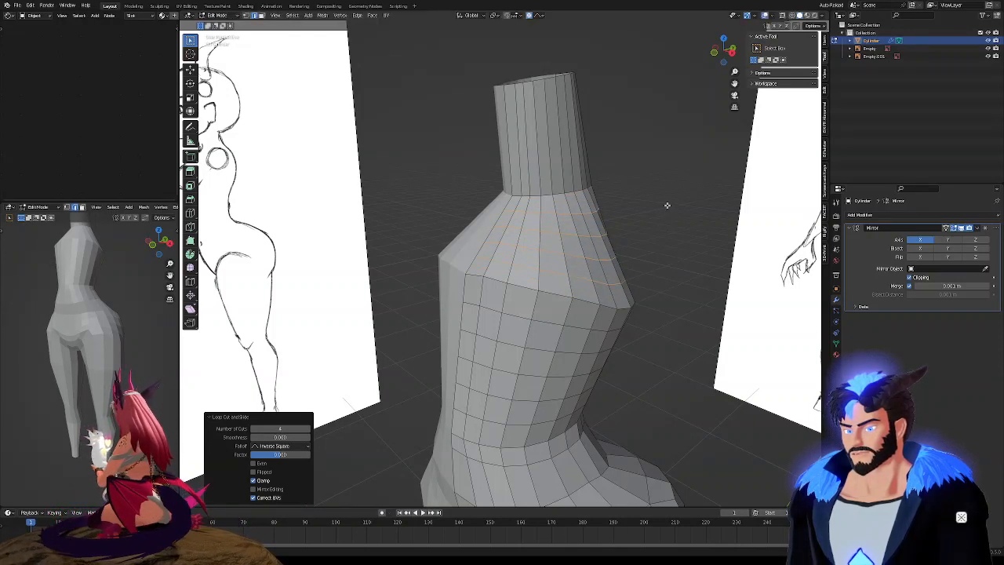
Inspect the new shoulder loops and compare the torso with the front reference drawing in front orthographic view
{"action": "mouse_move", "coordinate": [548, 260]}
{"action": "middle_mouse_down"}
{"action": "mouse_move", "coordinate": [587, 260]}
{"action": "mouse_move", "coordinate": [517, 254]}
{"action": "mouse_move", "coordinate": [543, 251]}
{"action": "middle_mouse_up"}
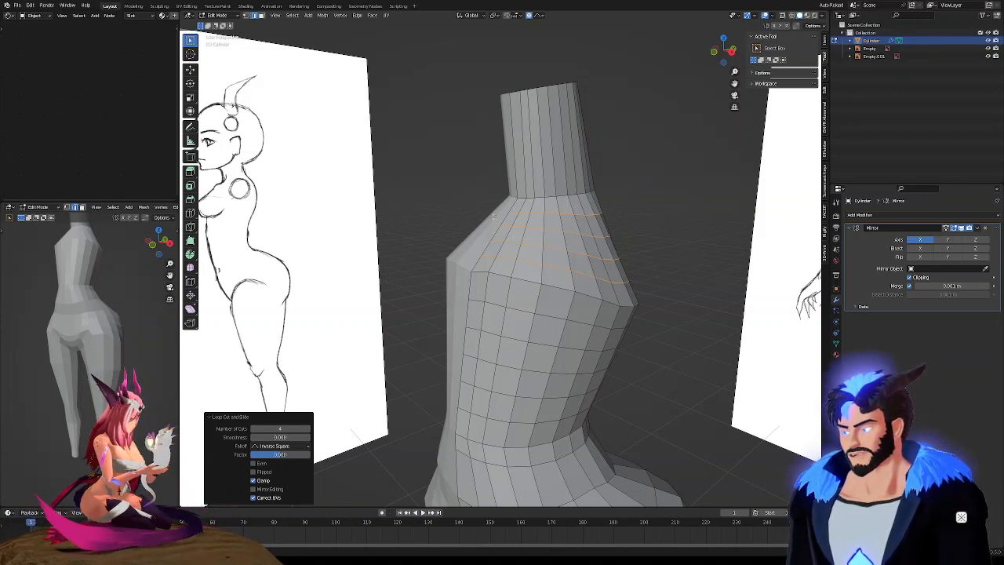
{"action": "middle_click_drag", "start_coordinate": [552, 228], "coordinate": [577, 235]}
{"action": "left_click", "coordinate": [723, 52]}
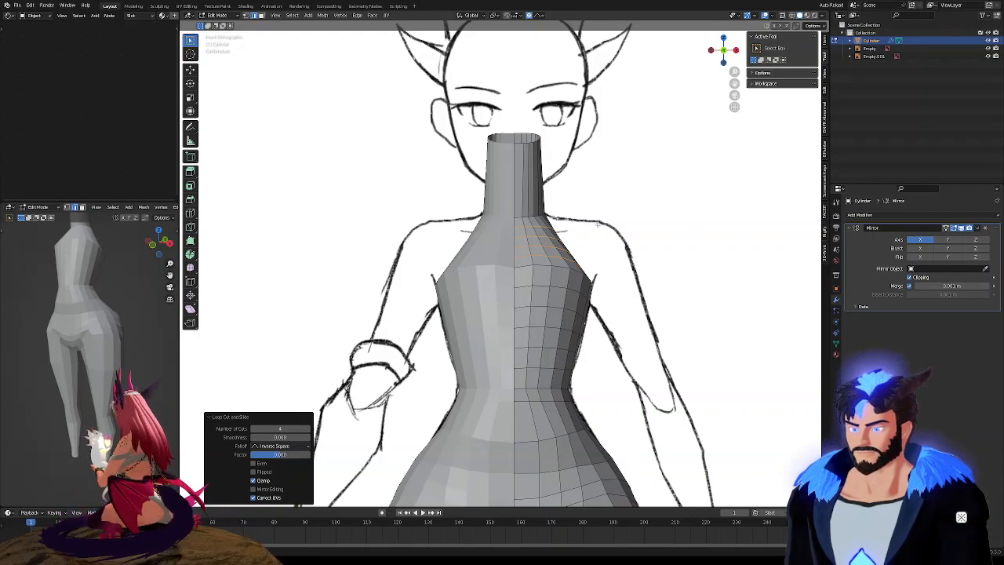
Switch to the Sculpting workspace and set the brush radius to 167 px with the shoulders framed in front orthographic view
{"action": "mouse_move", "coordinate": [545, 238]}
{"action": "middle_mouse_down"}
{"action": "mouse_move", "coordinate": [432, 233]}
{"action": "mouse_move", "coordinate": [547, 244]}
{"action": "mouse_move", "coordinate": [482, 239]}
{"action": "mouse_move", "coordinate": [539, 239]}
{"action": "middle_mouse_up"}
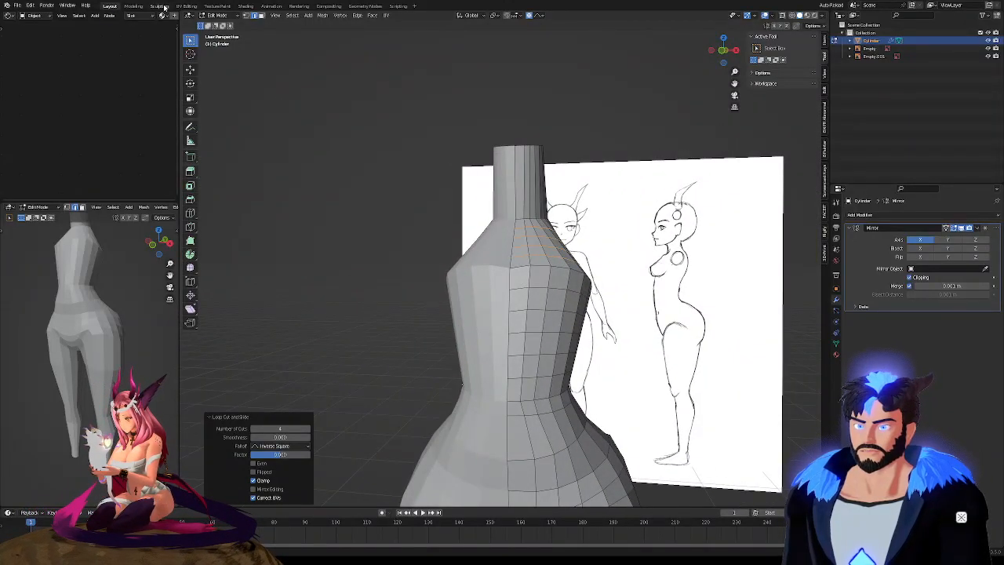
{"action": "left_click", "coordinate": [159, 6]}
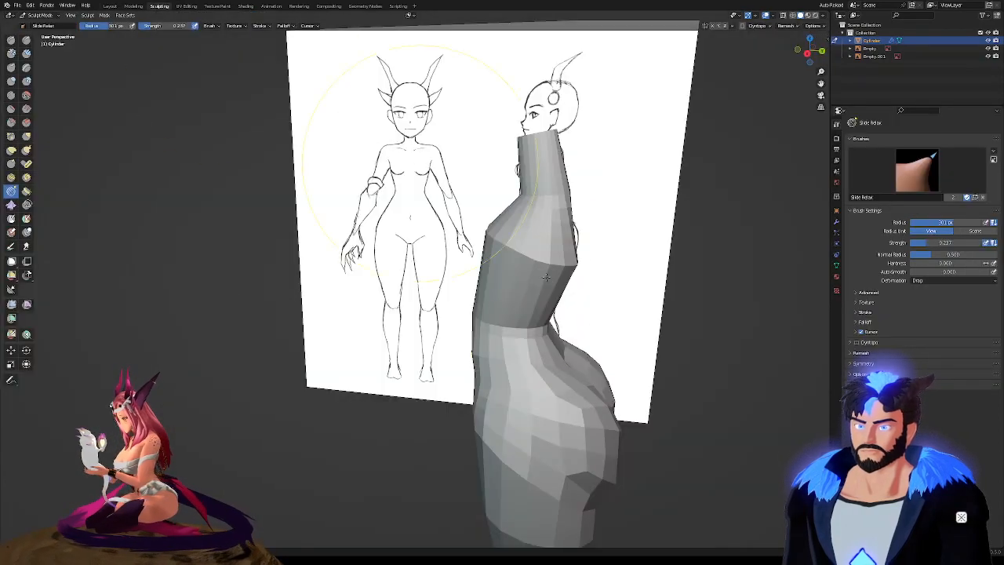
{"action": "middle_click_drag", "start_coordinate": [502, 265], "coordinate": [589, 266]}
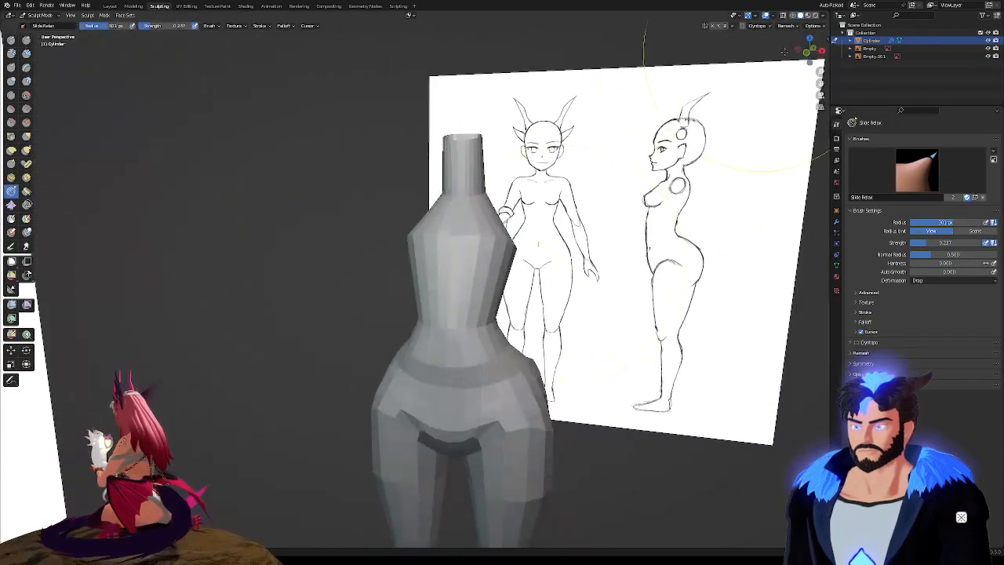
{"action": "left_click", "coordinate": [806, 53]}
{"action": "scroll", "coordinate": [537, 209], "scroll_direction": "up", "scroll_amount": 2}
{"action": "key", "text": "f"}
{"action": "left_click", "coordinate": [440, 231]}
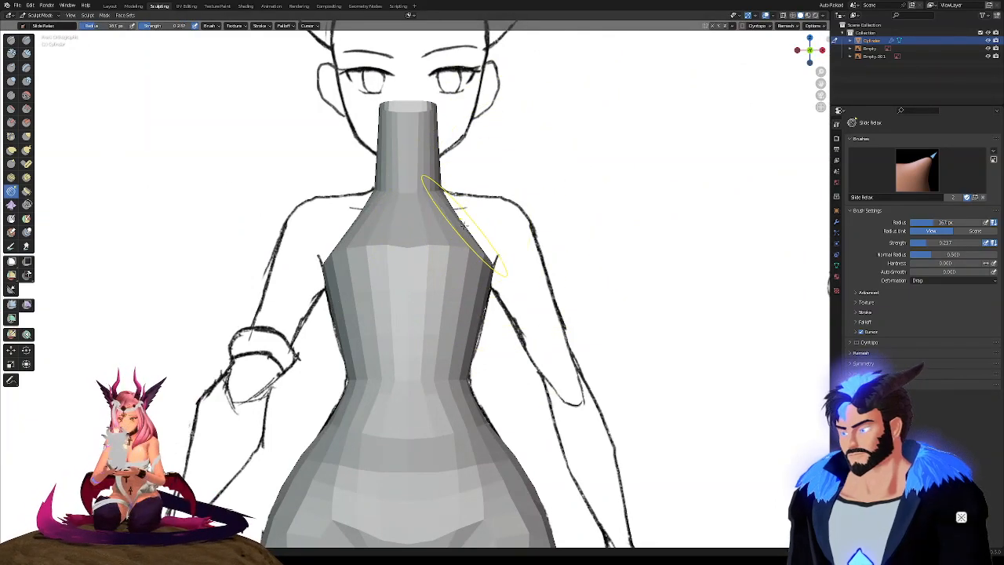
{"action": "middle_click_drag", "start_coordinate": [465, 225], "coordinate": [471, 270], "text": "shift"}
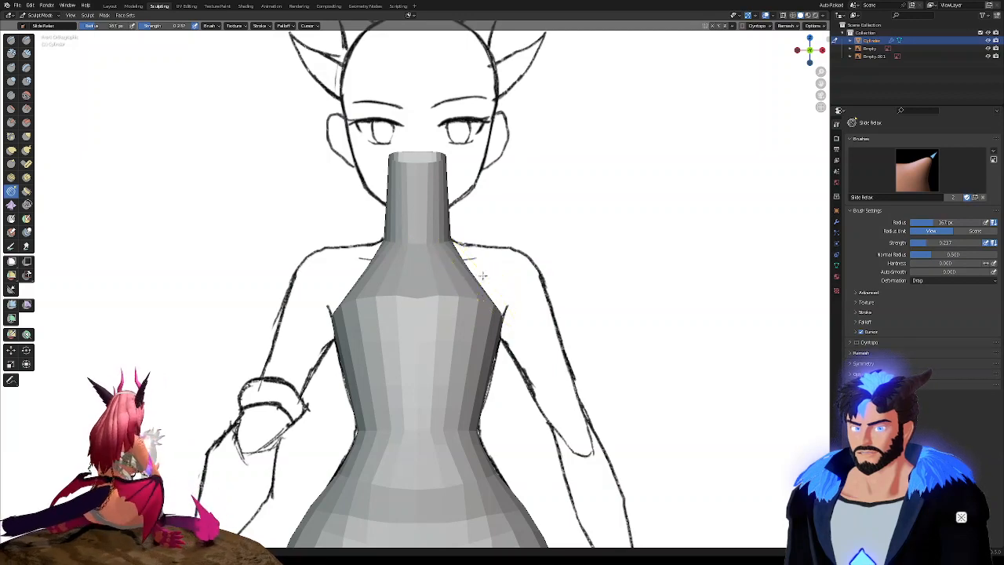
Pull the sloping shoulders outward and upward into a rounded shape with the Grab brush, following the front reference
{"action": "middle_click_drag", "start_coordinate": [460, 258], "coordinate": [481, 279]}
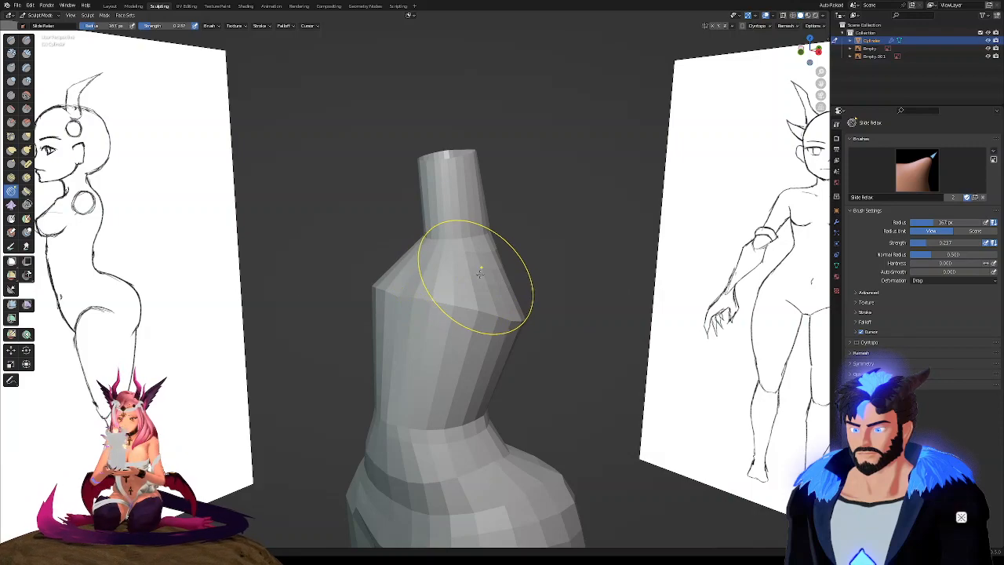
{"action": "middle_click_drag", "start_coordinate": [437, 269], "coordinate": [482, 267]}
{"action": "middle_click_drag", "start_coordinate": [412, 254], "coordinate": [496, 267]}
{"action": "left_click", "coordinate": [25, 138]}
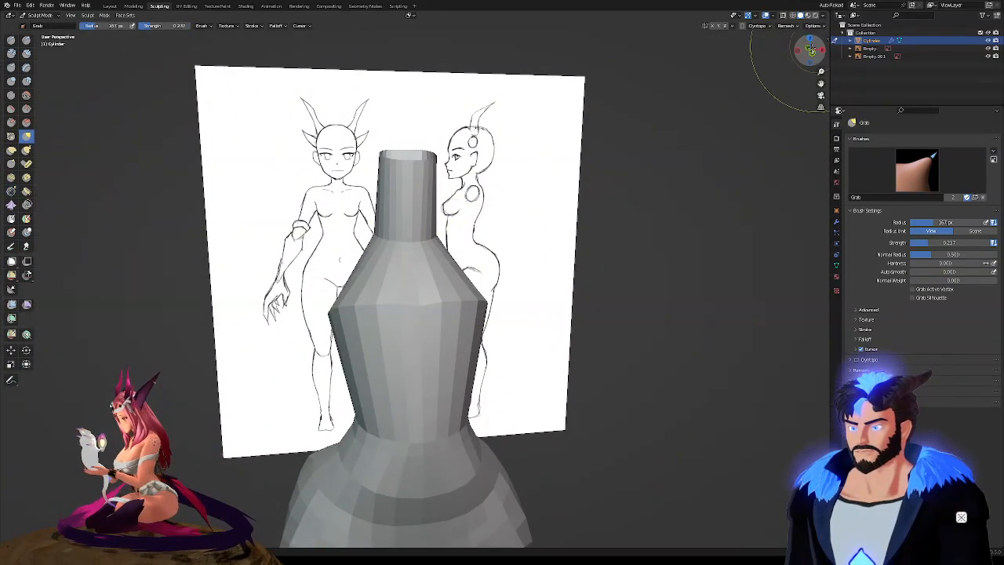
{"action": "left_click", "coordinate": [812, 52]}
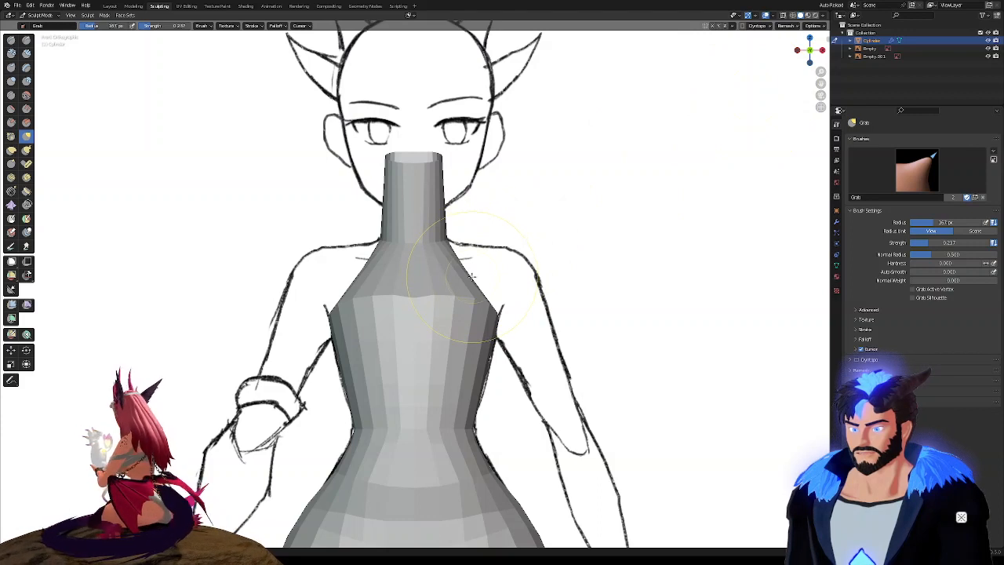
{"action": "mouse_move", "coordinate": [469, 274]}
{"action": "left_mouse_down"}
{"action": "mouse_move", "coordinate": [612, 239]}
{"action": "mouse_move", "coordinate": [575, 249]}
{"action": "left_mouse_up"}
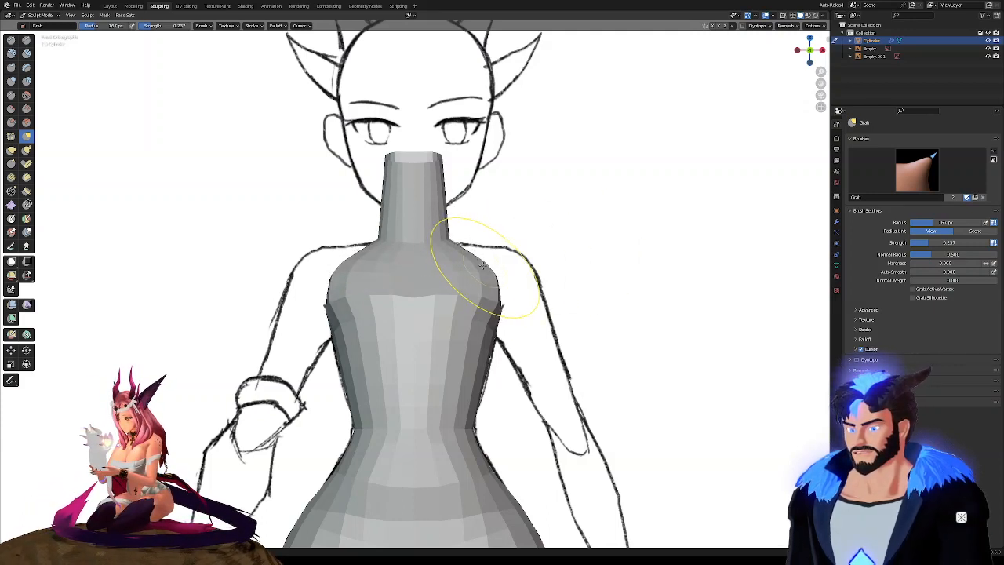
{"action": "left_click_drag", "start_coordinate": [480, 260], "coordinate": [504, 253]}
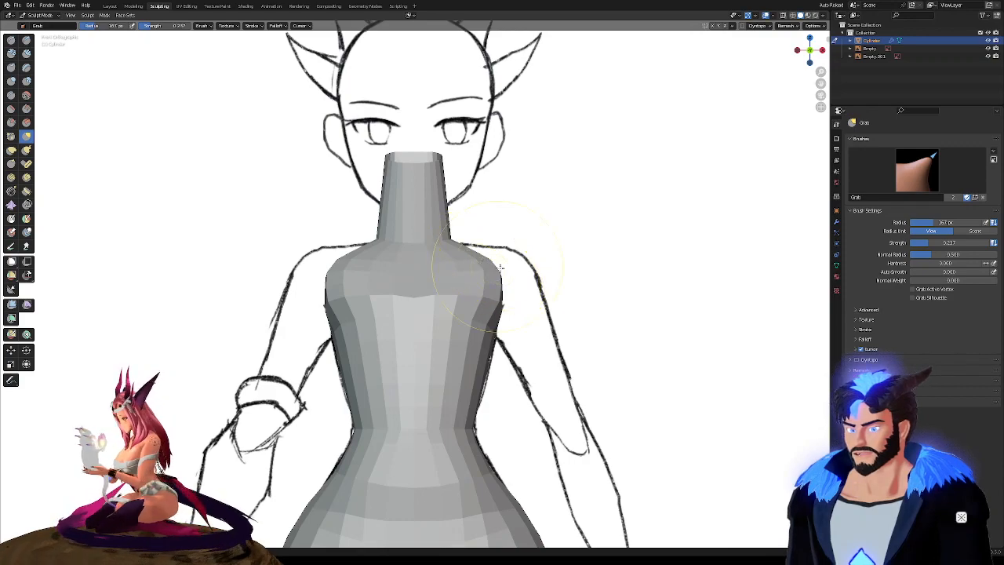
Examine the reshaped shoulders, chest and upper back from the sides, above and behind
{"action": "middle_click_drag", "start_coordinate": [486, 278], "coordinate": [591, 316]}
{"action": "scroll", "coordinate": [513, 302], "scroll_direction": "up", "scroll_amount": 3}
{"action": "mouse_move", "coordinate": [513, 302]}
{"action": "middle_mouse_down"}
{"action": "mouse_move", "coordinate": [471, 255]}
{"action": "mouse_move", "coordinate": [450, 253]}
{"action": "mouse_move", "coordinate": [465, 275]}
{"action": "mouse_move", "coordinate": [460, 264]}
{"action": "mouse_move", "coordinate": [433, 293]}
{"action": "mouse_move", "coordinate": [392, 282]}
{"action": "mouse_move", "coordinate": [336, 321]}
{"action": "mouse_move", "coordinate": [518, 270]}
{"action": "mouse_move", "coordinate": [474, 283]}
{"action": "middle_mouse_up"}
{"action": "scroll", "coordinate": [451, 253], "scroll_direction": "down", "scroll_amount": 7}
{"action": "scroll", "coordinate": [463, 271], "scroll_direction": "up", "scroll_amount": 3}
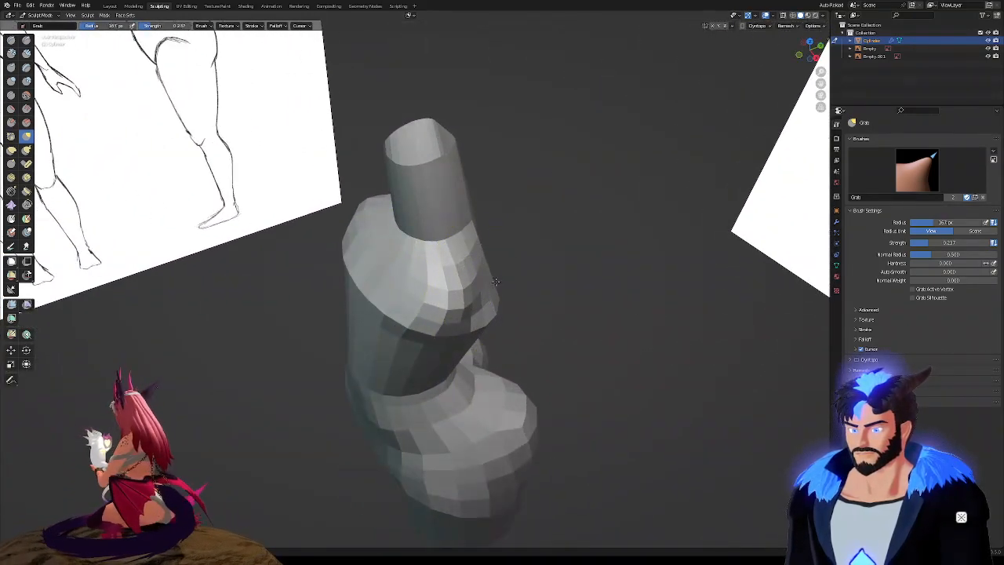
{"action": "middle_click_drag", "start_coordinate": [587, 272], "coordinate": [364, 258]}
{"action": "mouse_move", "coordinate": [549, 304]}
{"action": "middle_mouse_down"}
{"action": "mouse_move", "coordinate": [620, 292]}
{"action": "mouse_move", "coordinate": [661, 309]}
{"action": "middle_mouse_up"}
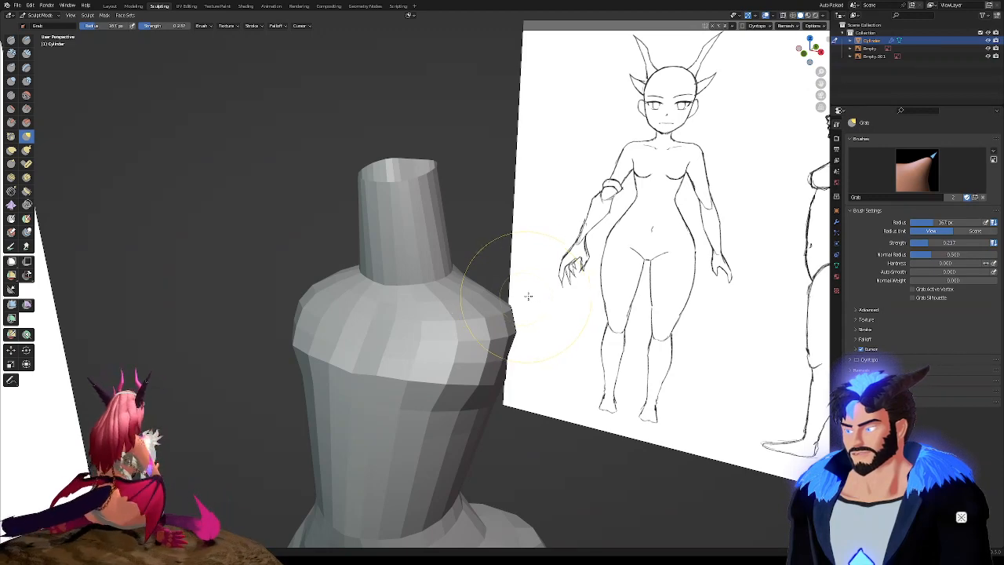
{"action": "mouse_move", "coordinate": [480, 249]}
{"action": "middle_mouse_down"}
{"action": "mouse_move", "coordinate": [463, 329]}
{"action": "mouse_move", "coordinate": [471, 398]}
{"action": "middle_mouse_up"}
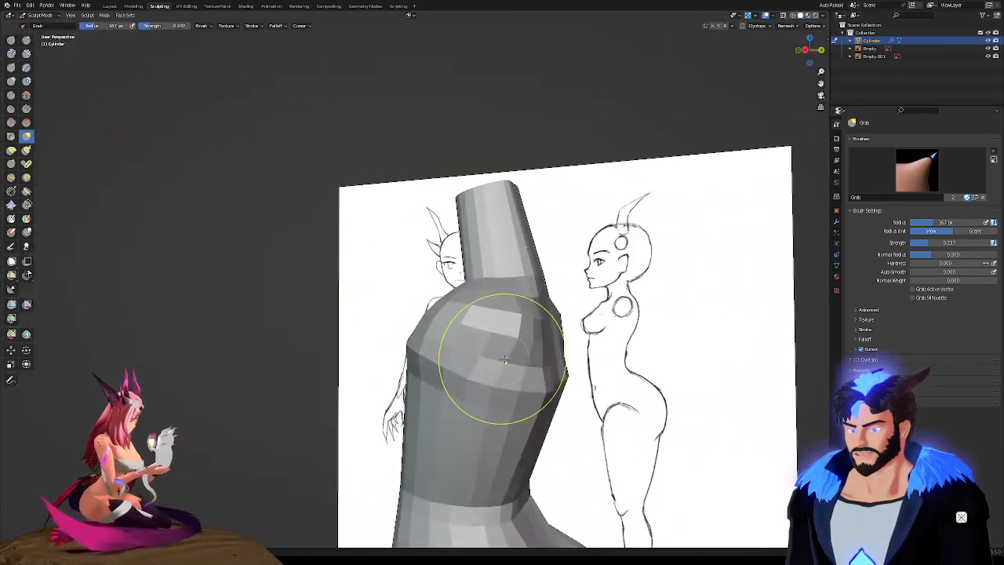
{"action": "middle_click_drag", "start_coordinate": [505, 359], "coordinate": [549, 349]}
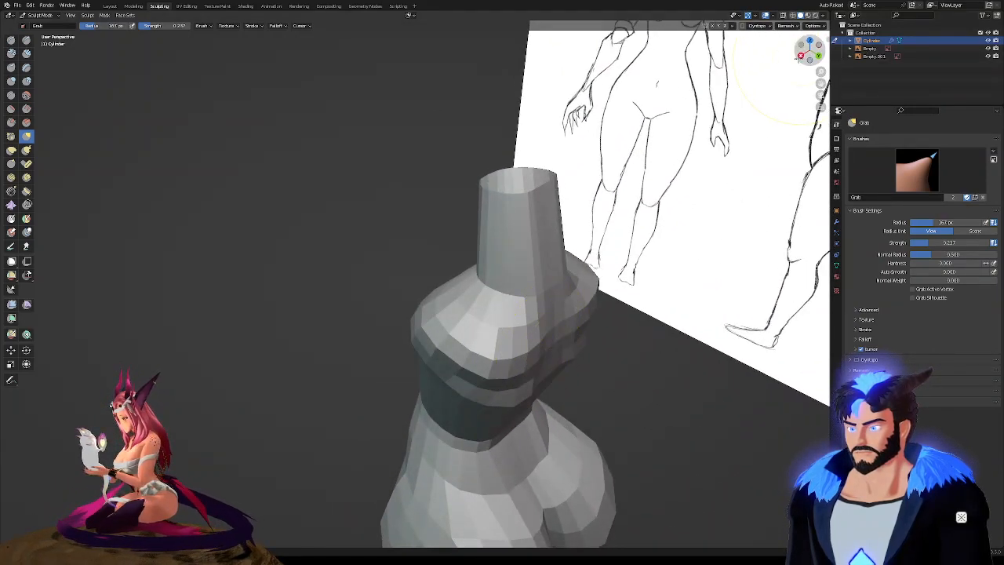
{"action": "left_click", "coordinate": [801, 55]}
{"action": "mouse_move", "coordinate": [593, 225]}
{"action": "middle_mouse_down"}
{"action": "mouse_move", "coordinate": [565, 259]}
{"action": "mouse_move", "coordinate": [543, 314]}
{"action": "middle_mouse_up"}
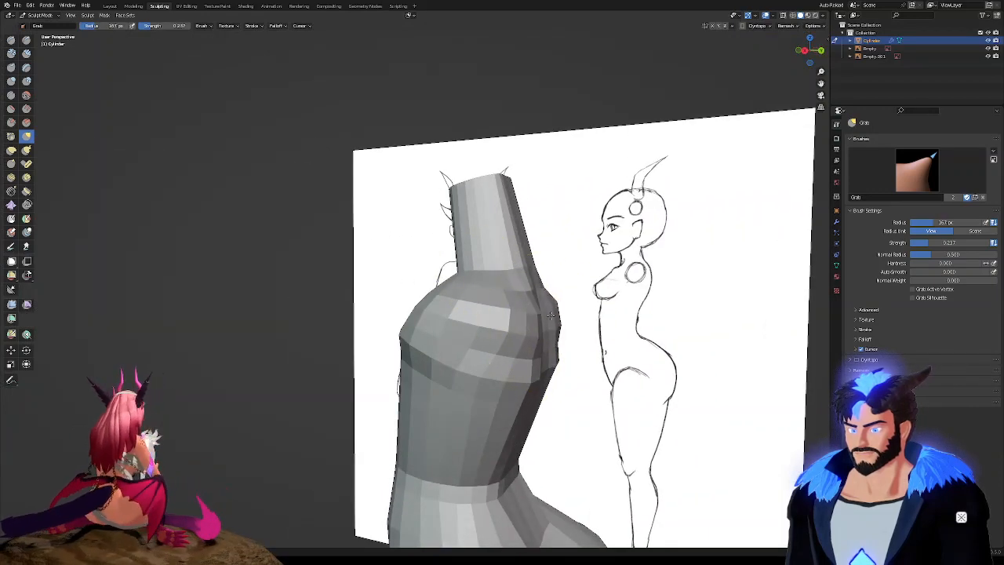
Add volume to the side of the shoulder and the upper back with the Inflate/Deflate brush
{"action": "left_click", "coordinate": [11, 81]}
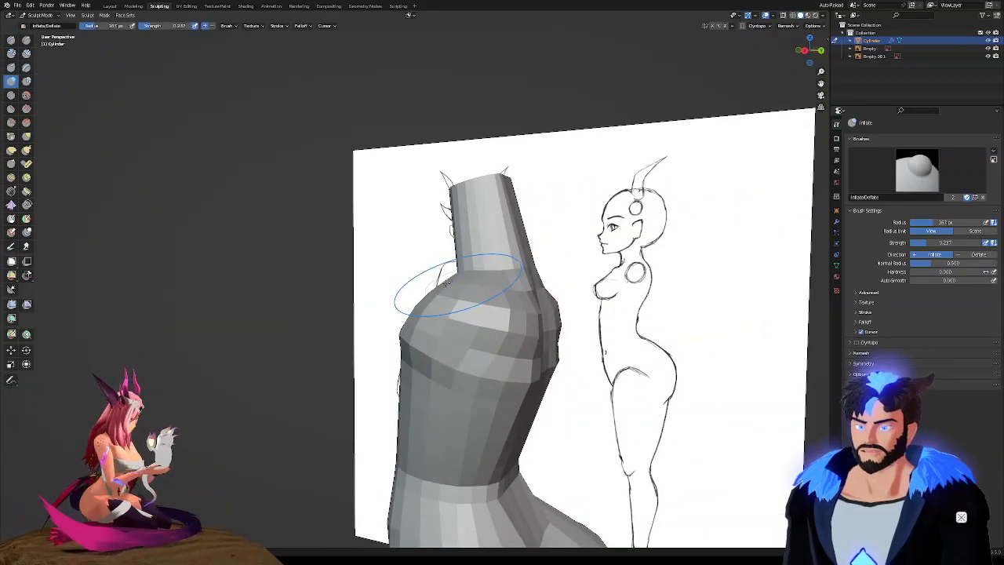
{"action": "middle_click_drag", "start_coordinate": [369, 323], "coordinate": [437, 324]}
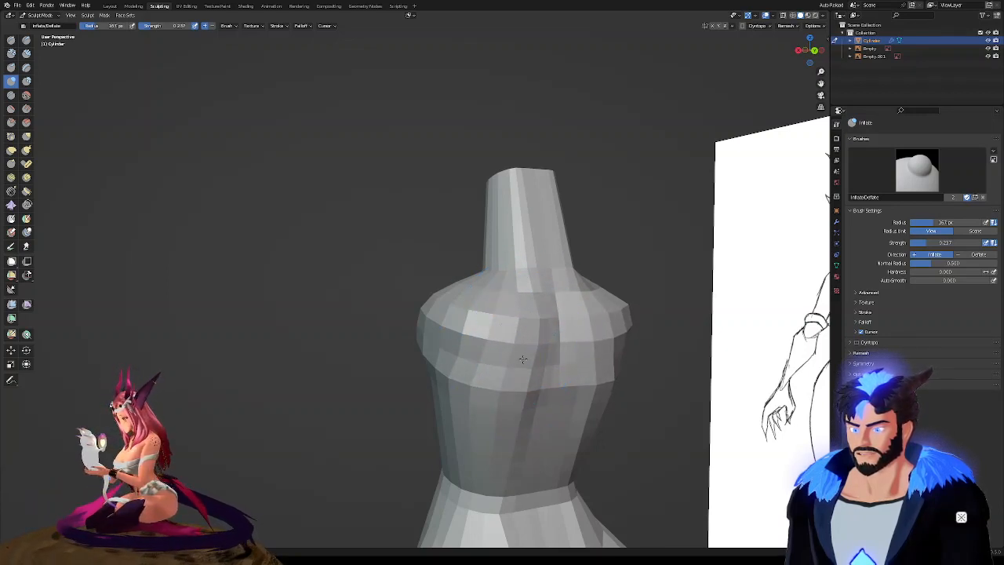
{"action": "middle_click_drag", "start_coordinate": [518, 357], "coordinate": [440, 348]}
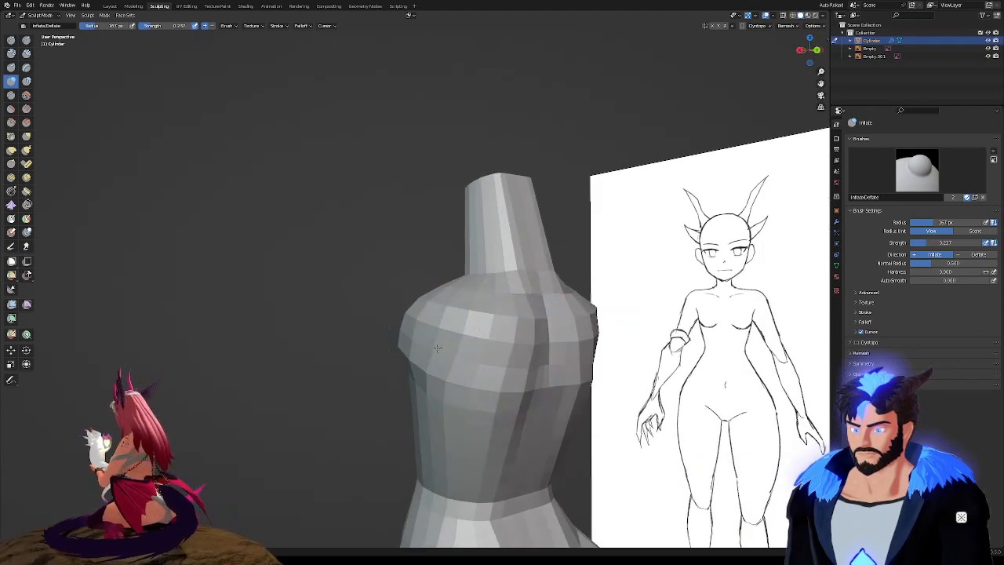
{"action": "left_click_drag", "start_coordinate": [514, 332], "coordinate": [463, 345]}
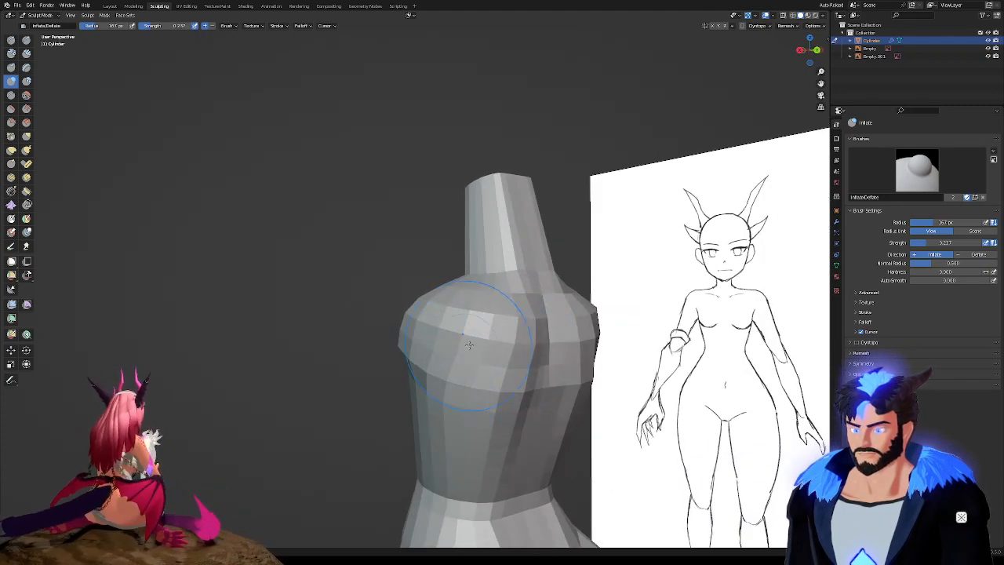
{"action": "middle_click_drag", "start_coordinate": [463, 345], "coordinate": [544, 364]}
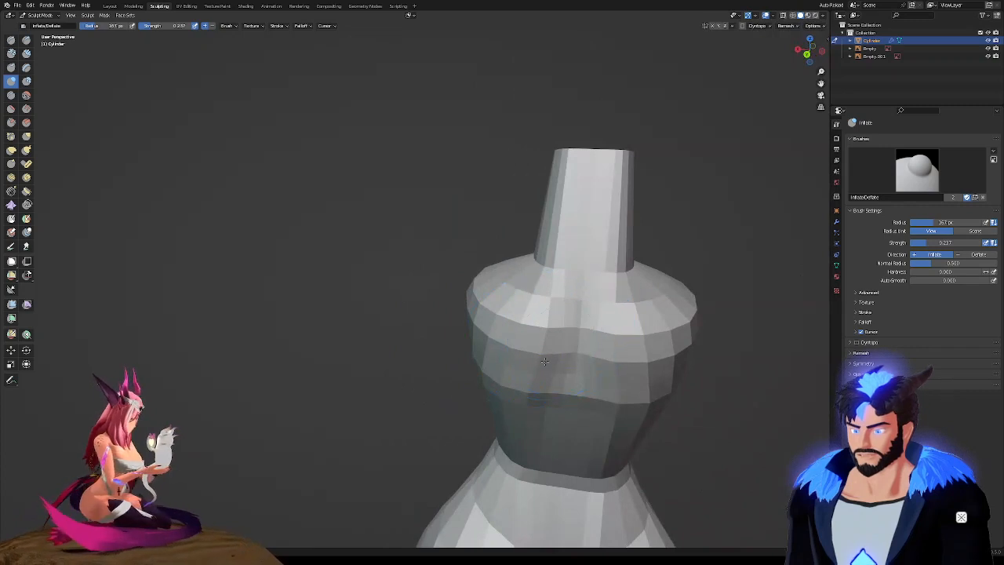
{"action": "middle_click_drag", "start_coordinate": [567, 327], "coordinate": [555, 323]}
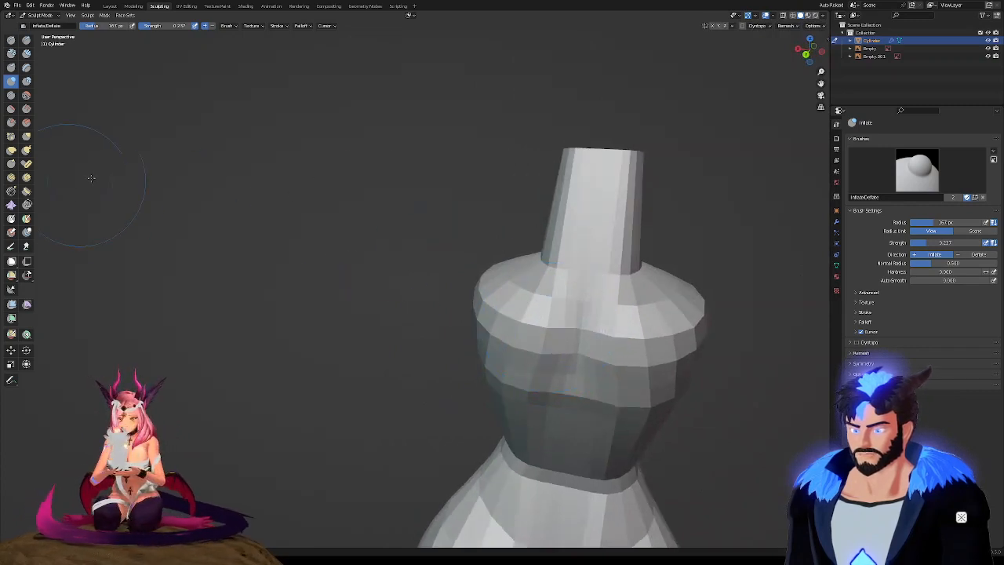
Compare the sculpted shoulders and back with the side and front reference drawings in orthographic views
{"action": "left_click", "coordinate": [798, 49]}
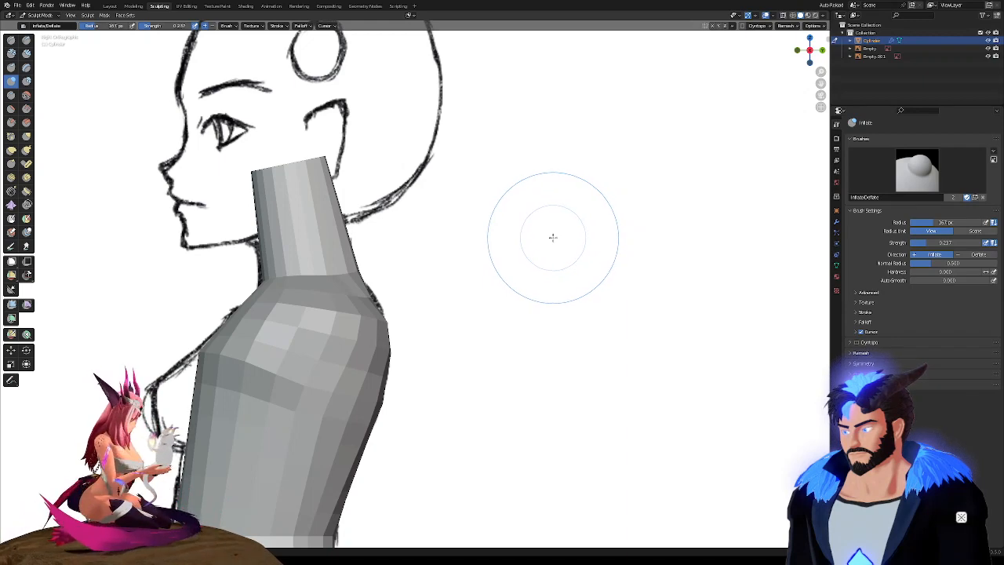
{"action": "scroll", "coordinate": [341, 282], "scroll_direction": "down", "scroll_amount": 5}
{"action": "middle_click_drag", "start_coordinate": [338, 284], "coordinate": [458, 277]}
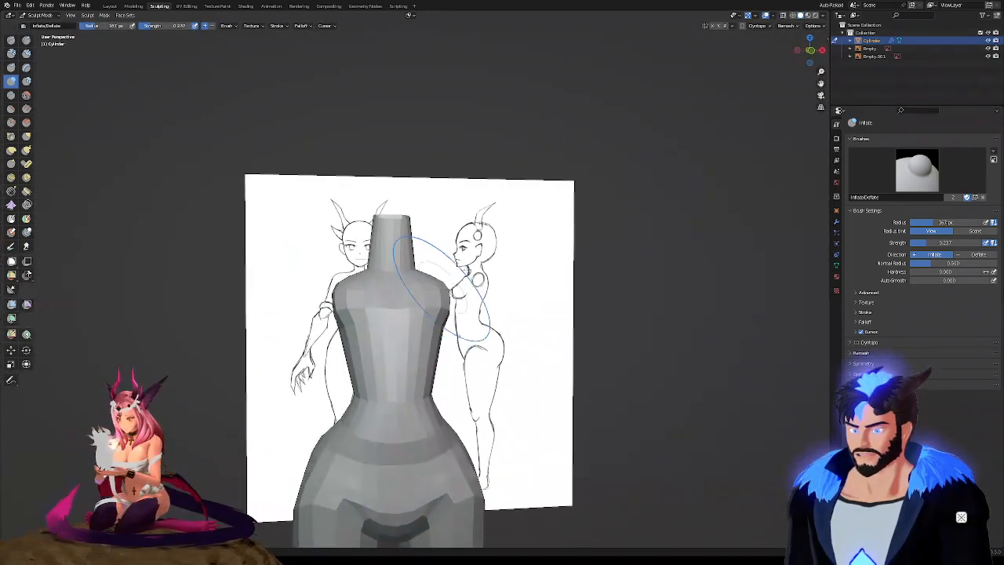
{"action": "left_click", "coordinate": [811, 50]}
{"action": "scroll", "coordinate": [447, 314], "scroll_direction": "up", "scroll_amount": 3}
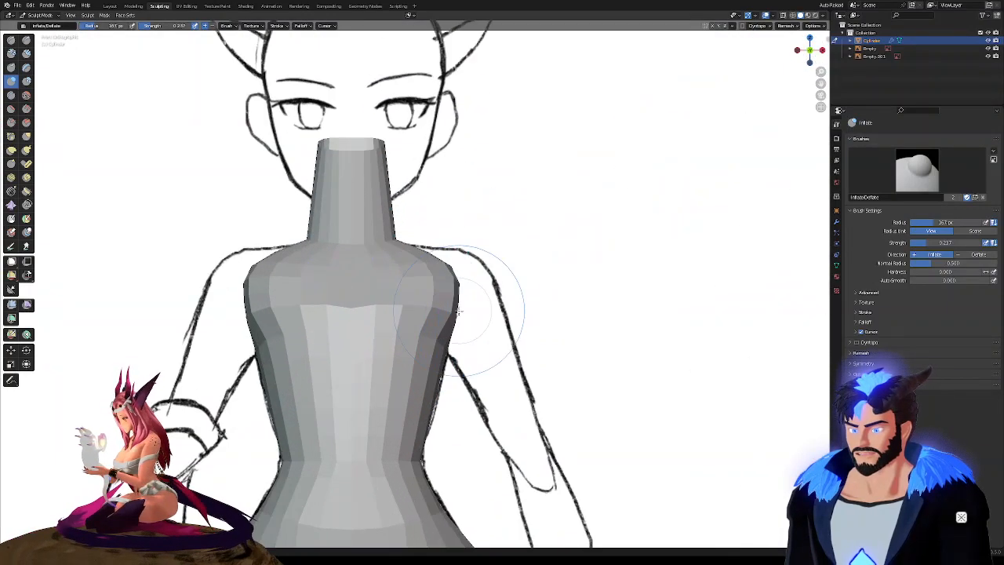
{"action": "mouse_move", "coordinate": [452, 260]}
{"action": "middle_mouse_down"}
{"action": "mouse_move", "coordinate": [439, 286]}
{"action": "mouse_move", "coordinate": [488, 328]}
{"action": "middle_mouse_up"}
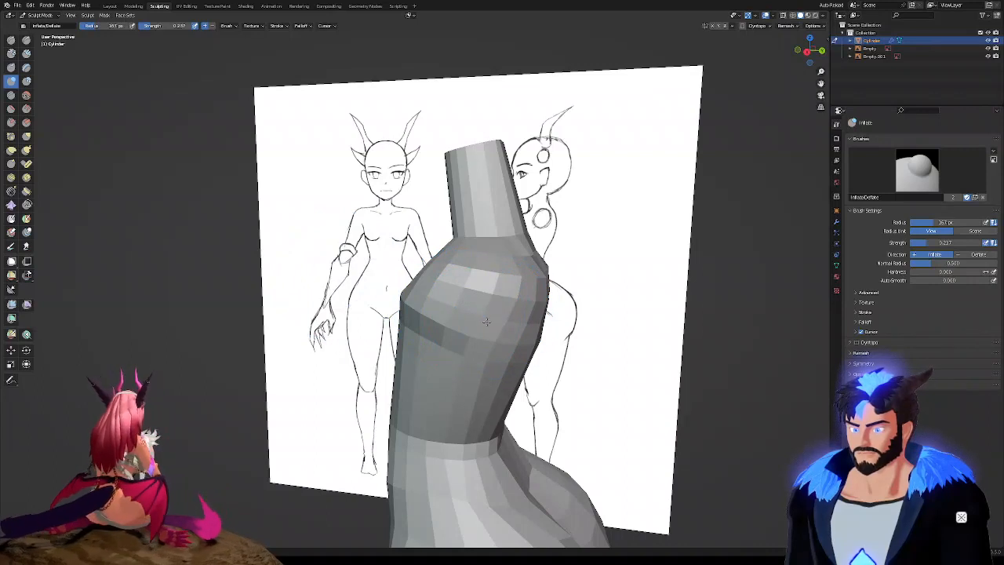
{"action": "middle_click_drag", "start_coordinate": [486, 323], "coordinate": [526, 291]}
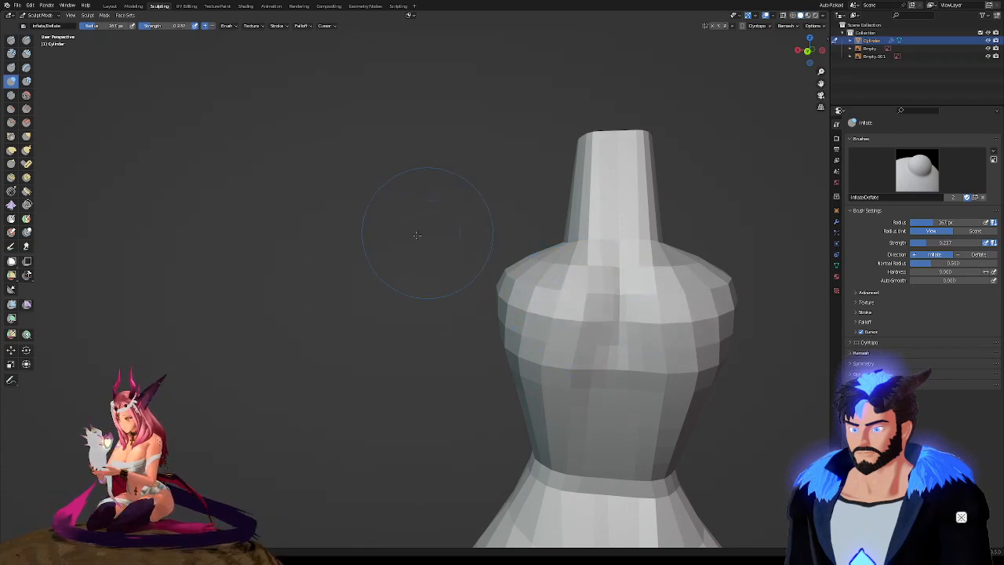
Even out the mesh of the shoulders and upper back with the Slide Relax brush, and select the Grab brush
{"action": "left_click", "coordinate": [11, 191]}
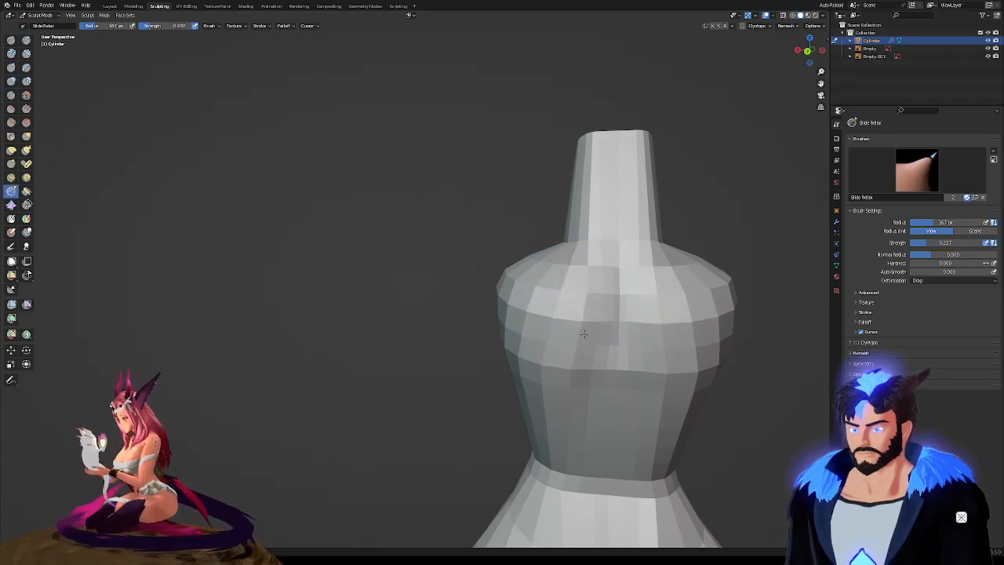
{"action": "mouse_move", "coordinate": [589, 313]}
{"action": "middle_mouse_down"}
{"action": "mouse_move", "coordinate": [638, 287]}
{"action": "mouse_move", "coordinate": [553, 284]}
{"action": "mouse_move", "coordinate": [596, 290]}
{"action": "mouse_move", "coordinate": [483, 322]}
{"action": "mouse_move", "coordinate": [385, 287]}
{"action": "middle_mouse_up"}
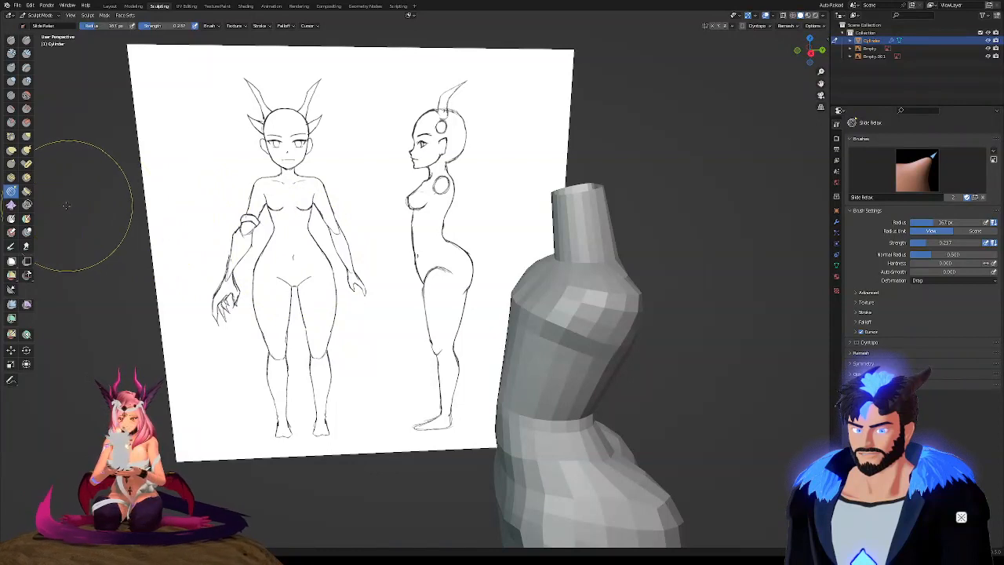
{"action": "middle_click_drag", "start_coordinate": [574, 303], "coordinate": [520, 280]}
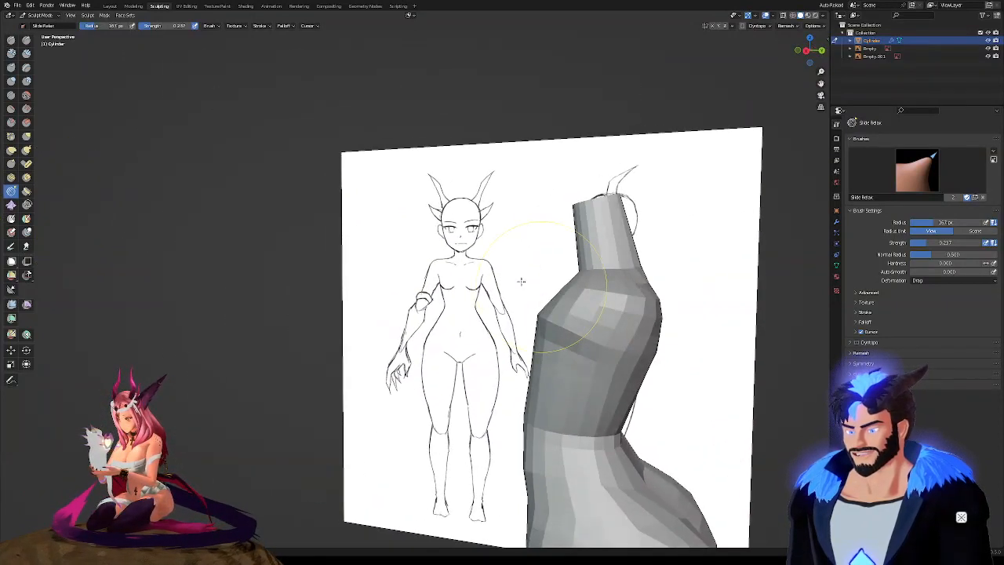
{"action": "left_click", "coordinate": [26, 136]}
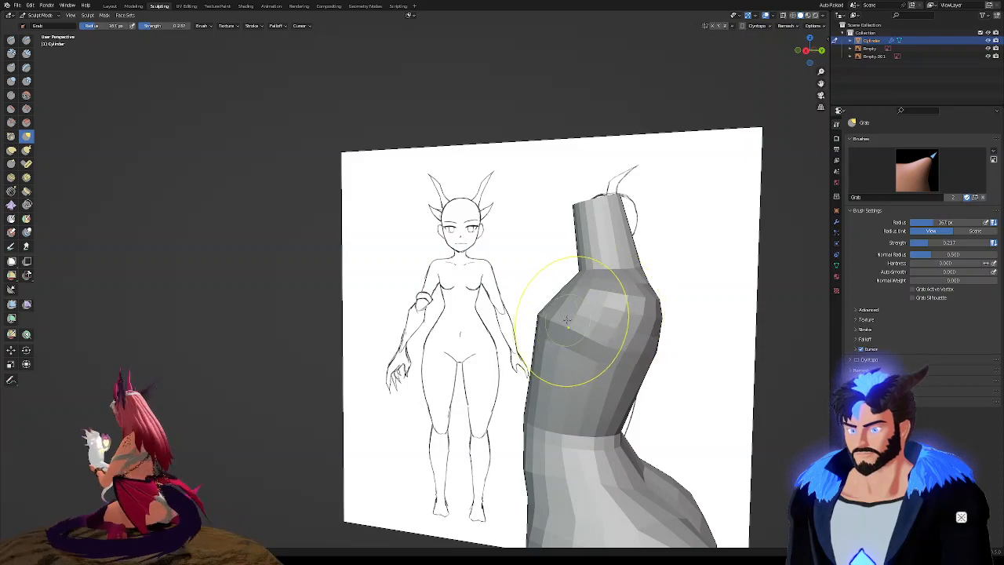
{"action": "mouse_move", "coordinate": [593, 314]}
{"action": "middle_mouse_down"}
{"action": "mouse_move", "coordinate": [621, 310]}
{"action": "mouse_move", "coordinate": [611, 261]}
{"action": "mouse_move", "coordinate": [596, 310]}
{"action": "mouse_move", "coordinate": [668, 317]}
{"action": "mouse_move", "coordinate": [594, 325]}
{"action": "middle_mouse_up"}
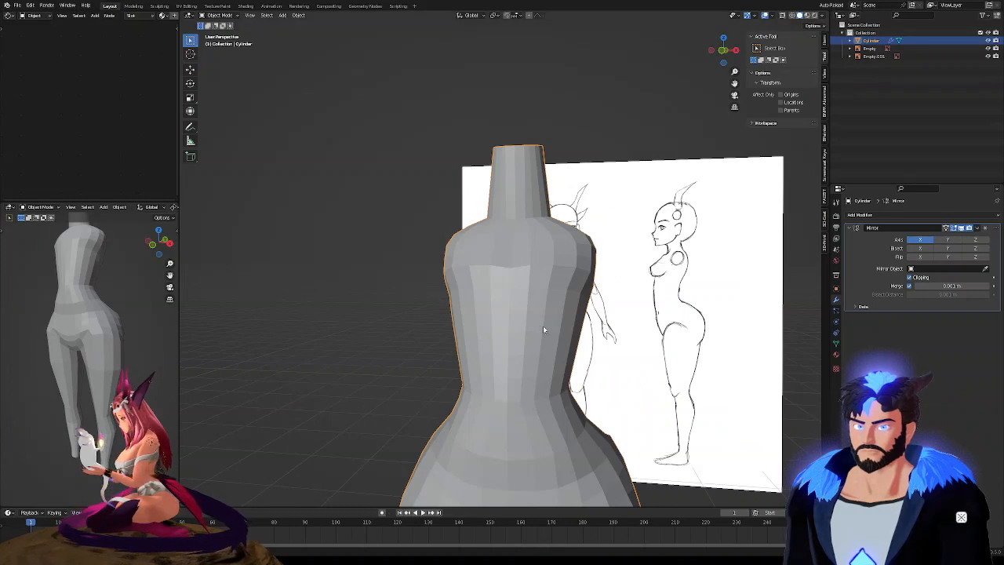
Return to the Layout workspace, check the whole body beside the references, and put the mesh in Edit Mode
{"action": "scroll", "coordinate": [543, 325], "scroll_direction": "down", "scroll_amount": 4}
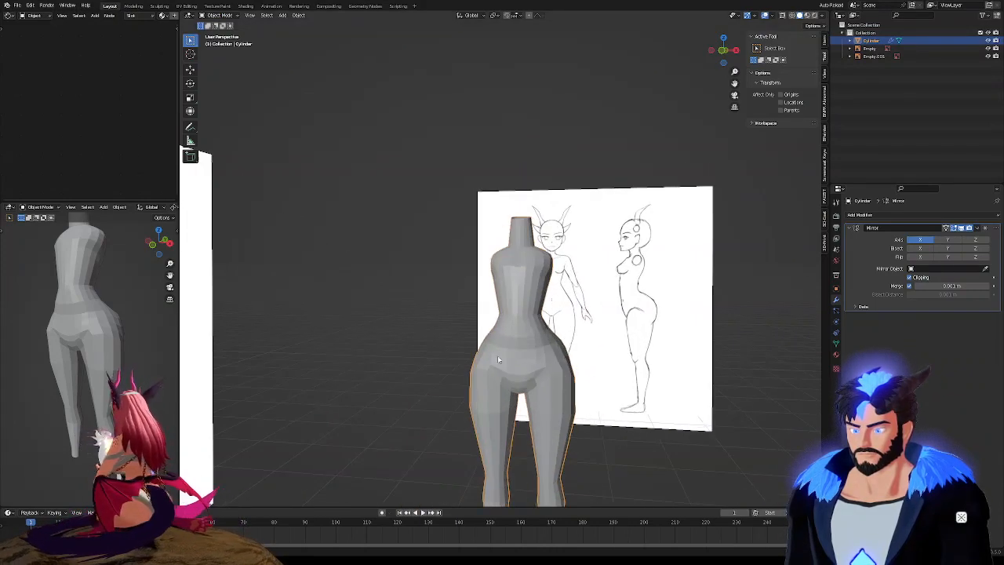
{"action": "mouse_move", "coordinate": [498, 356]}
{"action": "middle_mouse_down"}
{"action": "mouse_move", "coordinate": [455, 347]}
{"action": "mouse_move", "coordinate": [444, 366]}
{"action": "middle_mouse_up"}
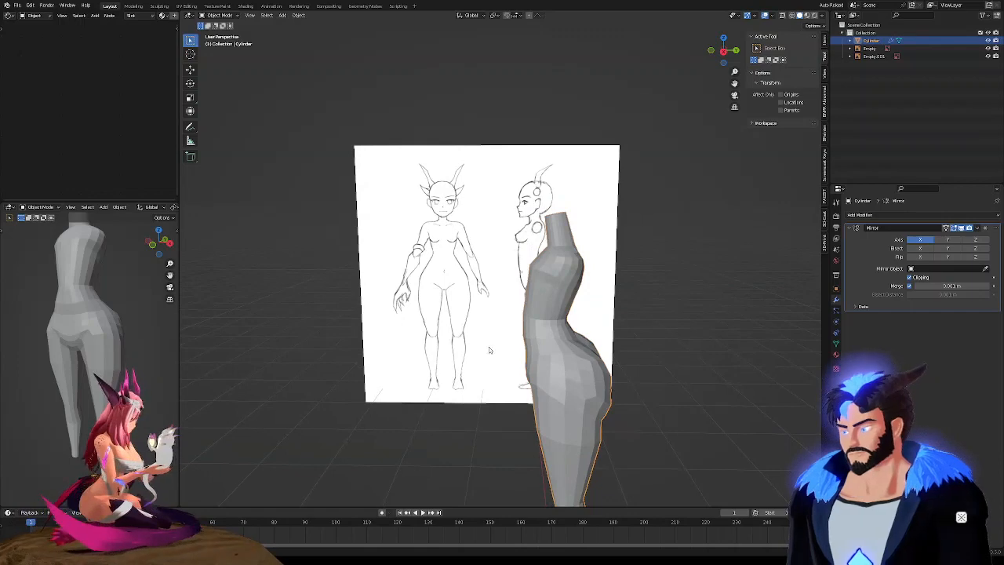
{"action": "mouse_move", "coordinate": [571, 360]}
{"action": "middle_mouse_down"}
{"action": "mouse_move", "coordinate": [598, 367]}
{"action": "mouse_move", "coordinate": [577, 367]}
{"action": "mouse_move", "coordinate": [567, 383]}
{"action": "mouse_move", "coordinate": [559, 284]}
{"action": "middle_mouse_up"}
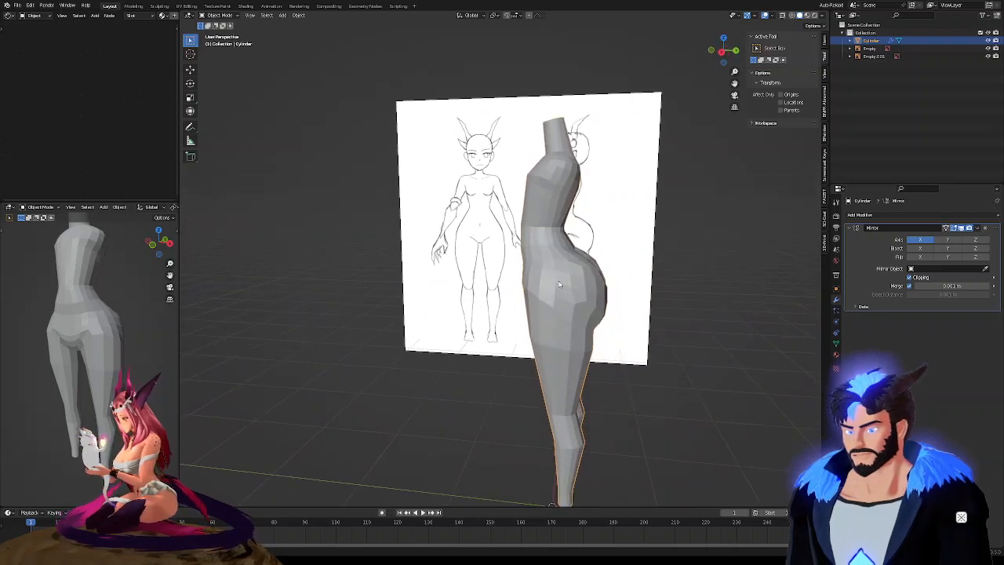
{"action": "key", "text": "Tab"}
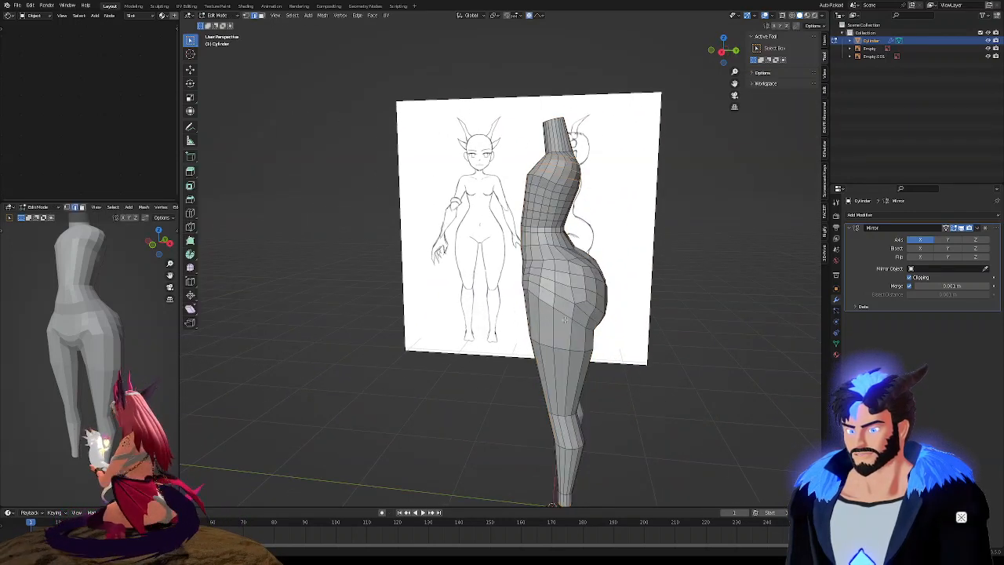
Examine the edge flow of the hip and outer thigh from the side, next to the front reference drawing
{"action": "middle_click_drag", "start_coordinate": [570, 319], "coordinate": [577, 321]}
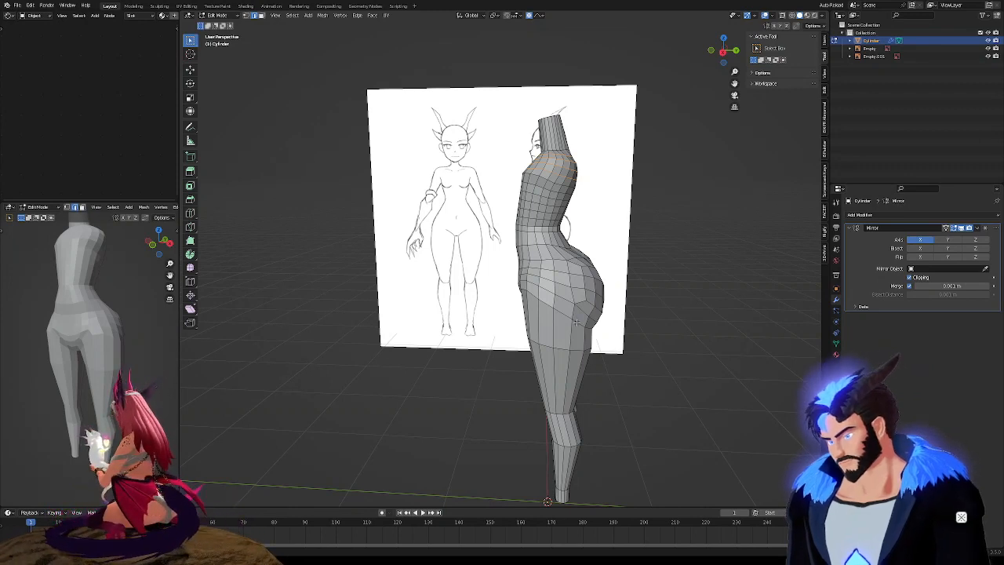
{"action": "middle_click_drag", "start_coordinate": [577, 336], "coordinate": [550, 307]}
{"action": "scroll", "coordinate": [553, 307], "scroll_direction": "up", "scroll_amount": 2}
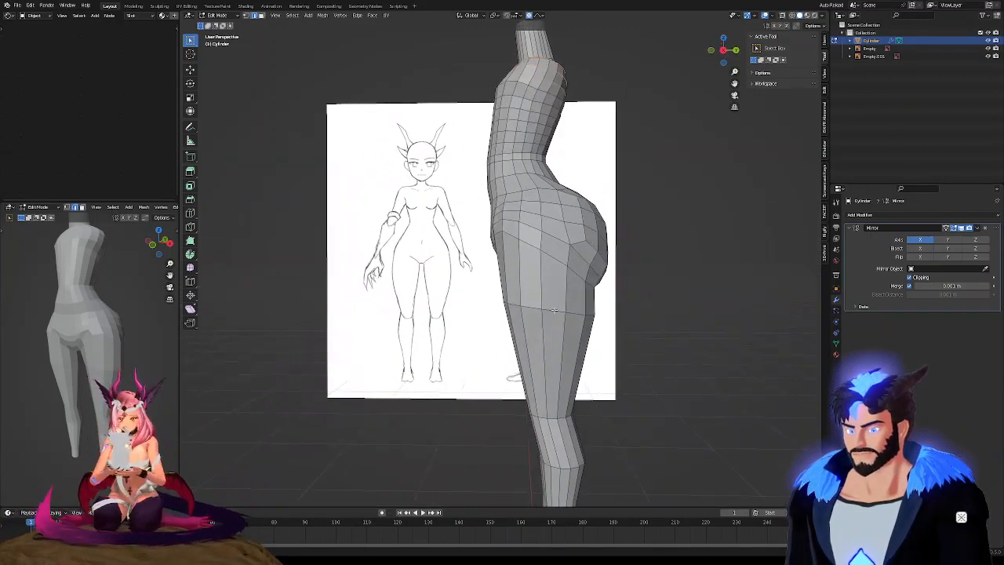
{"action": "scroll", "coordinate": [553, 310], "scroll_direction": "up", "scroll_amount": 2}
{"action": "middle_click_drag", "start_coordinate": [552, 310], "coordinate": [548, 310]}
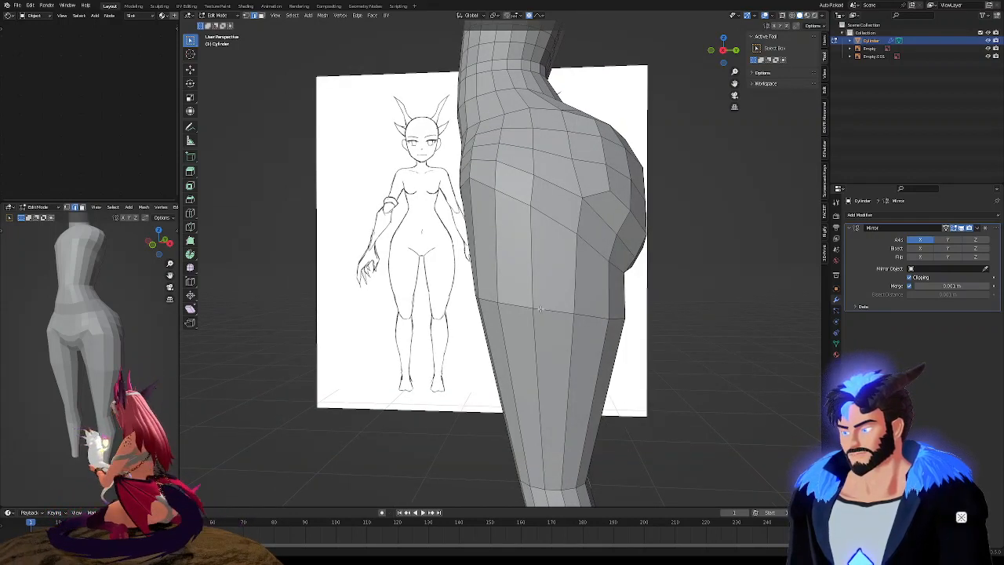
{"action": "middle_click_drag", "start_coordinate": [540, 309], "coordinate": [541, 311]}
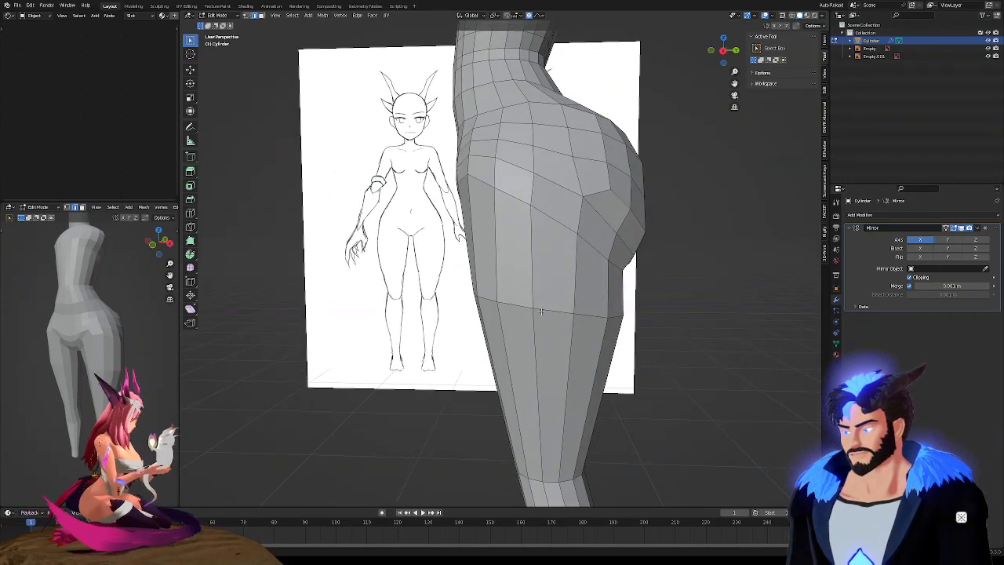
{"action": "mouse_move", "coordinate": [542, 311]}
{"action": "middle_mouse_down"}
{"action": "mouse_move", "coordinate": [524, 249]}
{"action": "mouse_move", "coordinate": [533, 307]}
{"action": "mouse_move", "coordinate": [534, 299]}
{"action": "middle_mouse_up"}
{"action": "scroll", "coordinate": [555, 317], "scroll_direction": "down", "scroll_amount": 4}
{"action": "scroll", "coordinate": [557, 318], "scroll_direction": "up", "scroll_amount": 4}
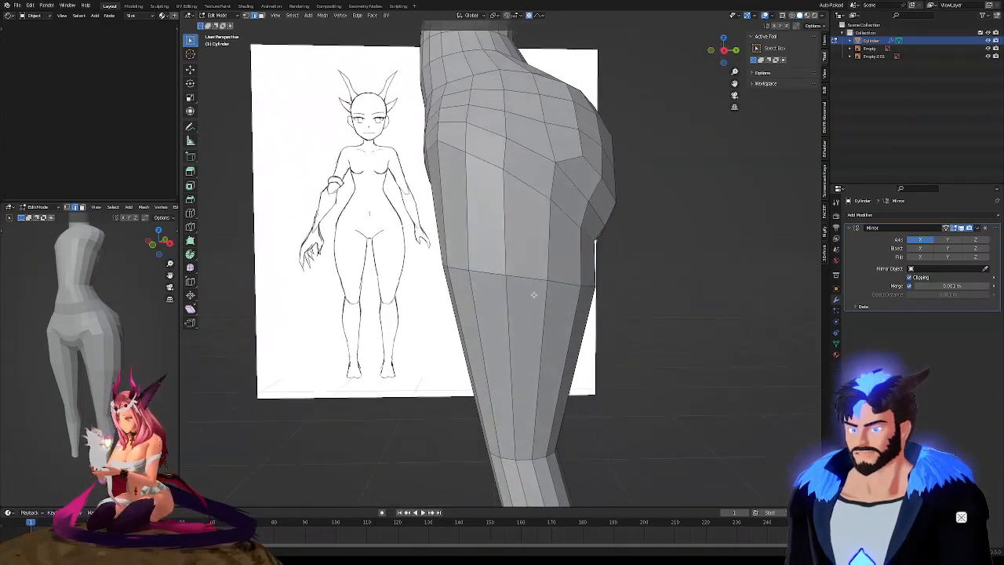
Trace the two adjacent face loops running down the outer side of the torso and leg by selecting them alternately
{"action": "left_click", "coordinate": [521, 275], "text": "alt"}
{"action": "left_click", "coordinate": [491, 271], "text": "alt"}
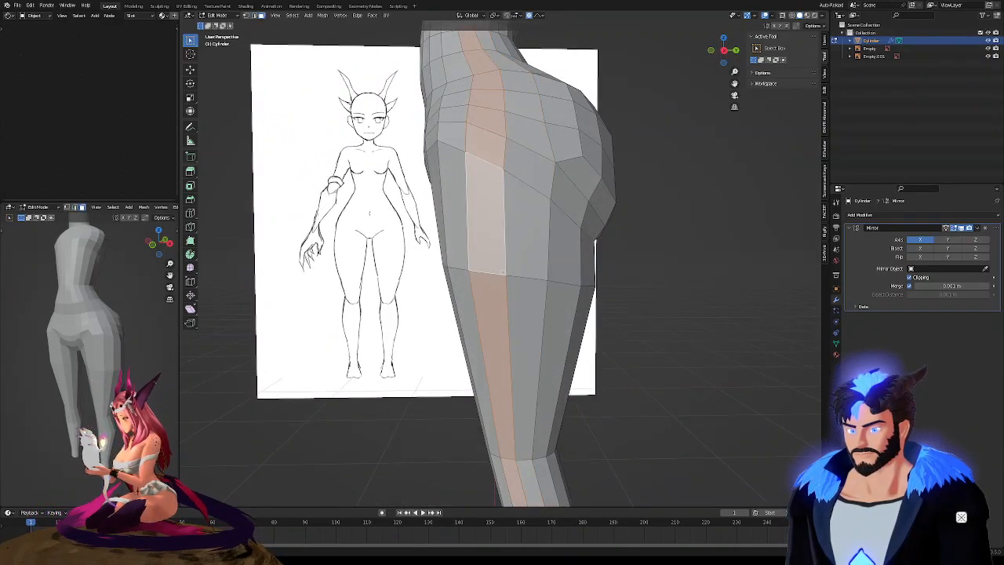
{"action": "left_click", "coordinate": [522, 276], "text": "alt"}
{"action": "middle_click_drag", "start_coordinate": [522, 277], "coordinate": [516, 239], "text": "alt"}
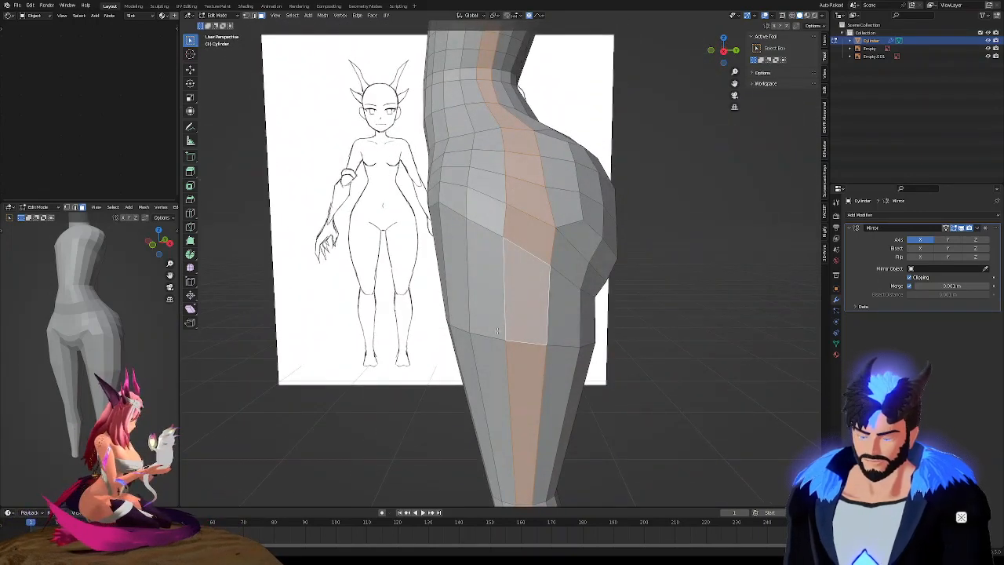
{"action": "left_click", "coordinate": [495, 334], "text": "alt"}
{"action": "left_click", "coordinate": [523, 341], "text": "alt"}
{"action": "left_click", "coordinate": [493, 338], "text": "alt"}
{"action": "left_click", "coordinate": [522, 341], "text": "alt"}
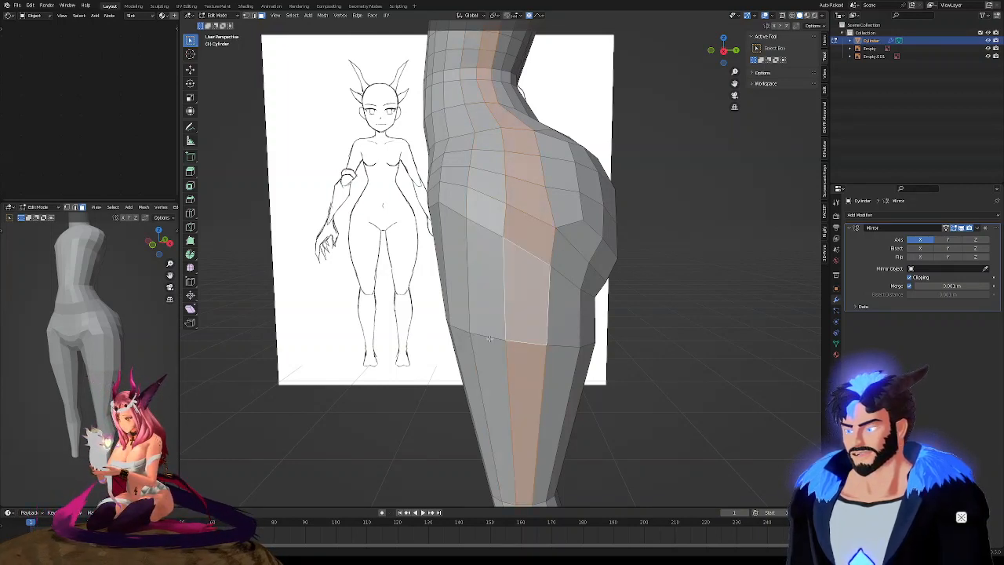
{"action": "left_click", "coordinate": [480, 337], "text": "alt"}
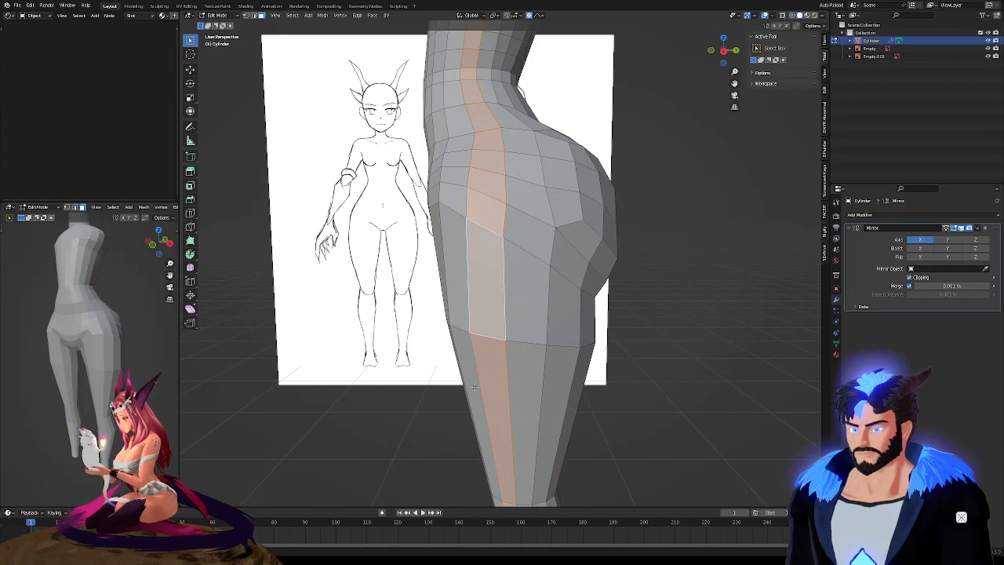
{"action": "left_click", "coordinate": [521, 341], "text": "alt"}
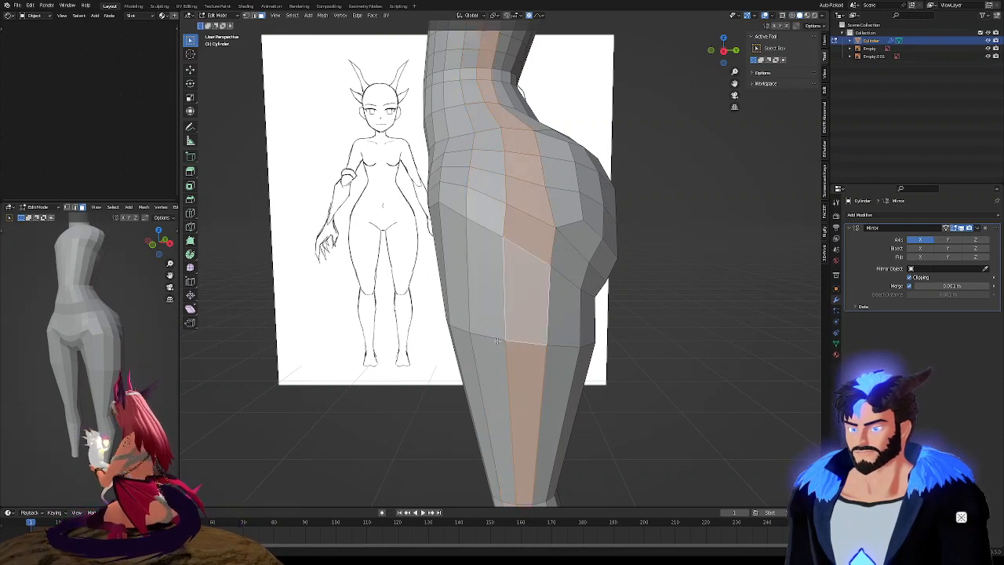
{"action": "left_click", "coordinate": [496, 341], "text": "alt"}
{"action": "left_click", "coordinate": [528, 339], "text": "alt"}
{"action": "left_click", "coordinate": [492, 337], "text": "alt"}
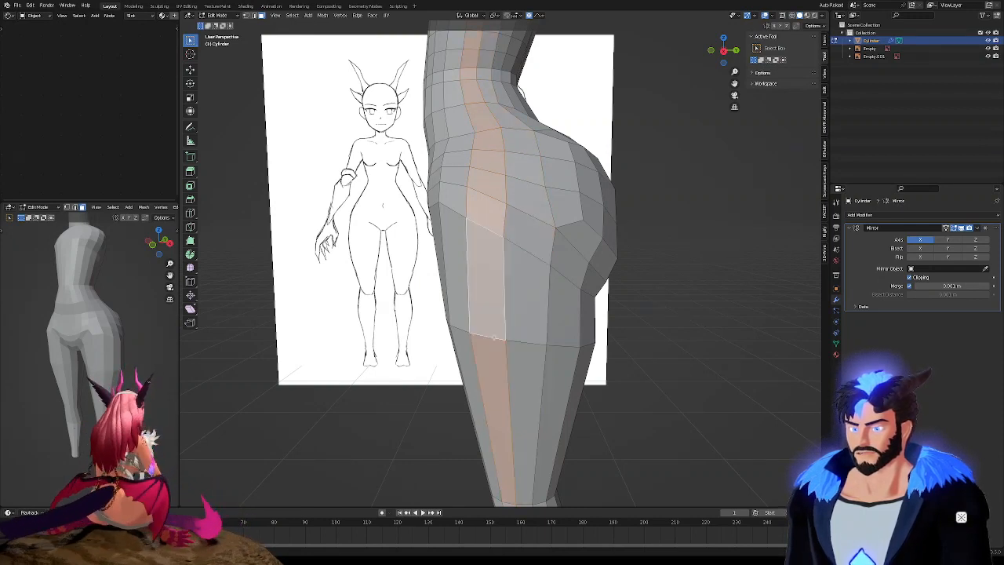
{"action": "left_click", "coordinate": [515, 339], "text": "alt"}
{"action": "left_click", "coordinate": [493, 338], "text": "alt"}
{"action": "left_click", "coordinate": [525, 339], "text": "alt"}
{"action": "left_click", "coordinate": [497, 335], "text": "alt"}
{"action": "left_click", "coordinate": [523, 342], "text": "alt"}
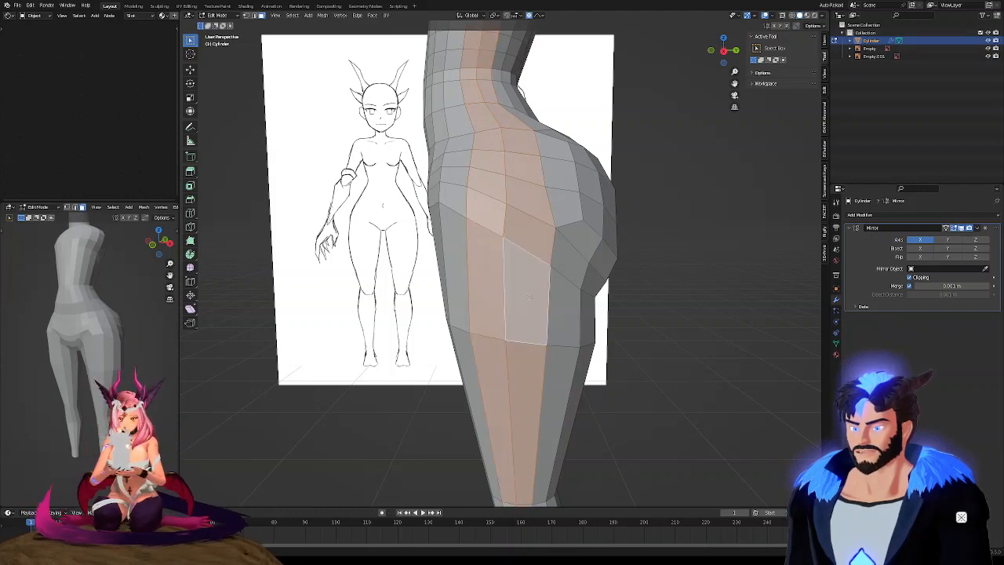
Clear the selection and highlight both outer face loops together at the upper thigh
{"action": "mouse_move", "coordinate": [506, 219]}
{"action": "middle_mouse_down", "text": "shift"}
{"action": "mouse_move", "coordinate": [518, 343]}
{"action": "mouse_move", "coordinate": [499, 206]}
{"action": "middle_mouse_up", "text": "shift"}
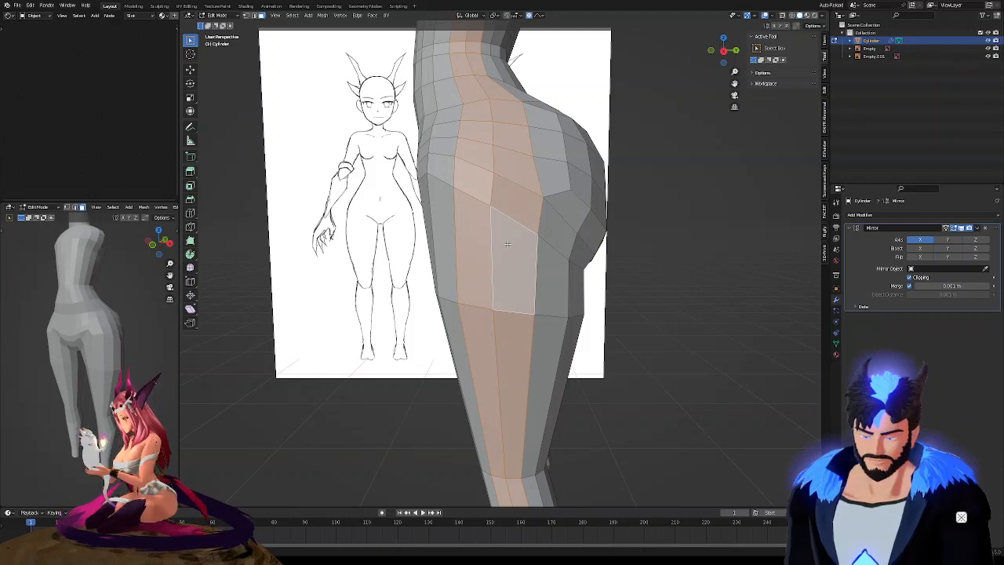
{"action": "scroll", "coordinate": [503, 314], "scroll_direction": "up", "scroll_amount": 1}
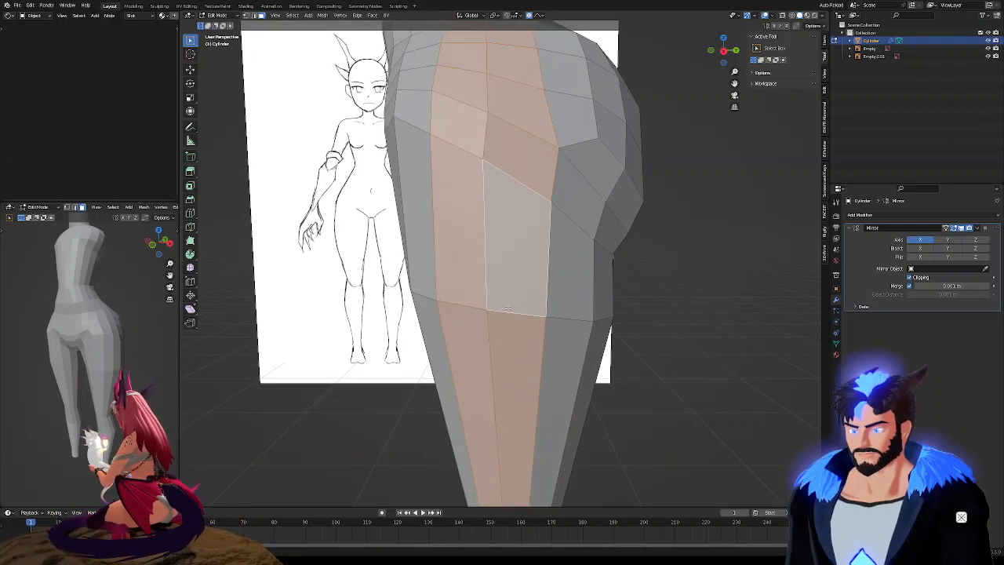
{"action": "left_click", "coordinate": [685, 312]}
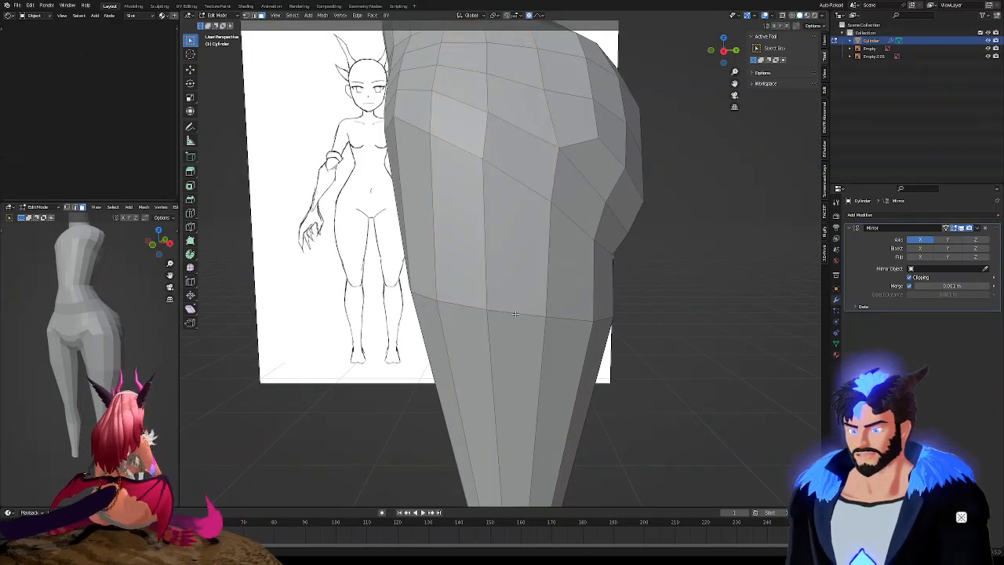
{"action": "left_click", "coordinate": [512, 313], "text": "alt"}
{"action": "left_click", "coordinate": [464, 311], "text": "alt+shift"}
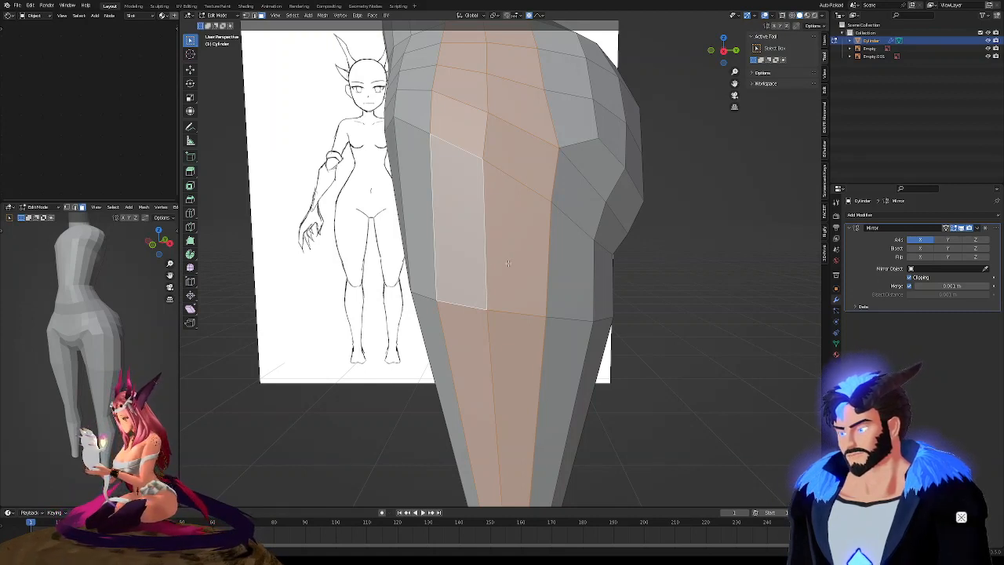
{"action": "left_click", "coordinate": [517, 315]}
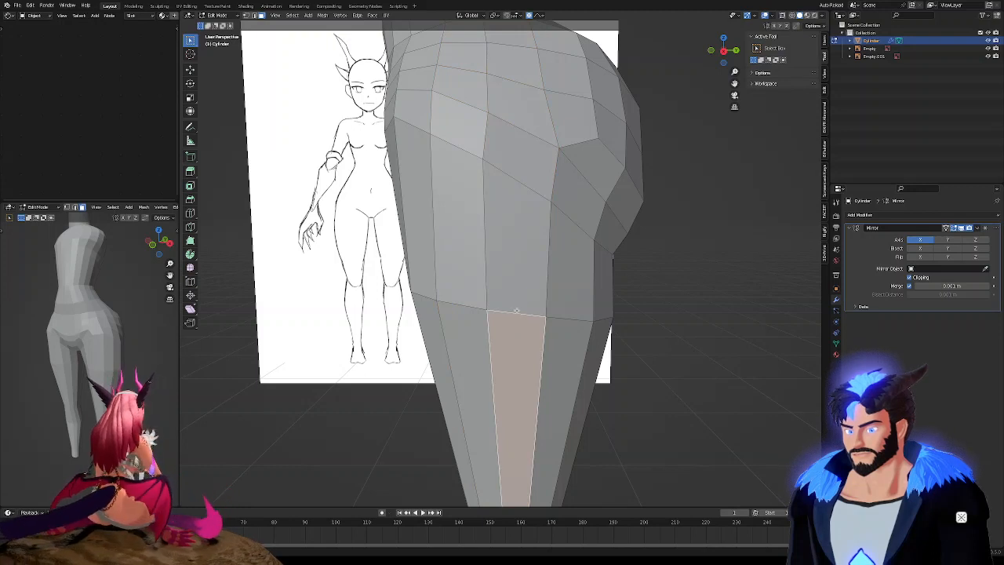
{"action": "key", "text": "alt+a"}
{"action": "left_click", "coordinate": [508, 308], "text": "alt"}
{"action": "left_click", "coordinate": [467, 305], "text": "alt+shift"}
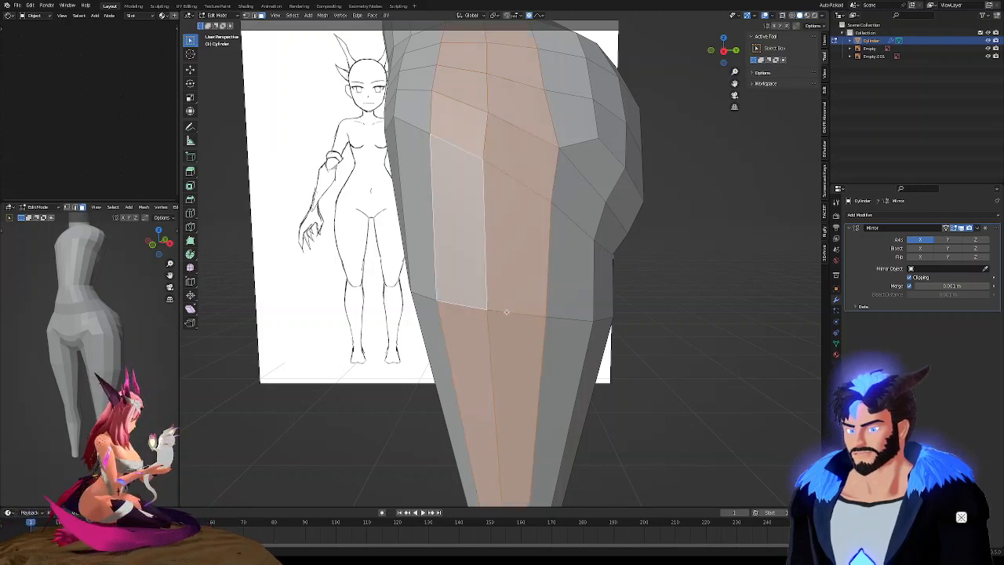
Pick out the edge and vertices on the upper thigh ring that bound the two outer face loops
{"action": "key", "text": "2"}
{"action": "left_click", "coordinate": [515, 314]}
{"action": "key", "text": "1"}
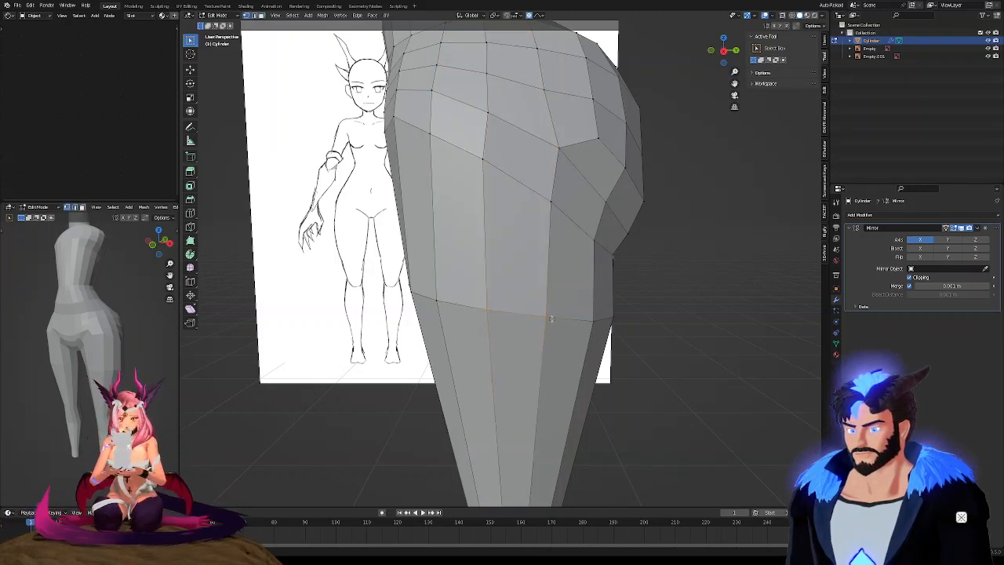
{"action": "left_click_drag", "start_coordinate": [428, 286], "coordinate": [430, 284]}
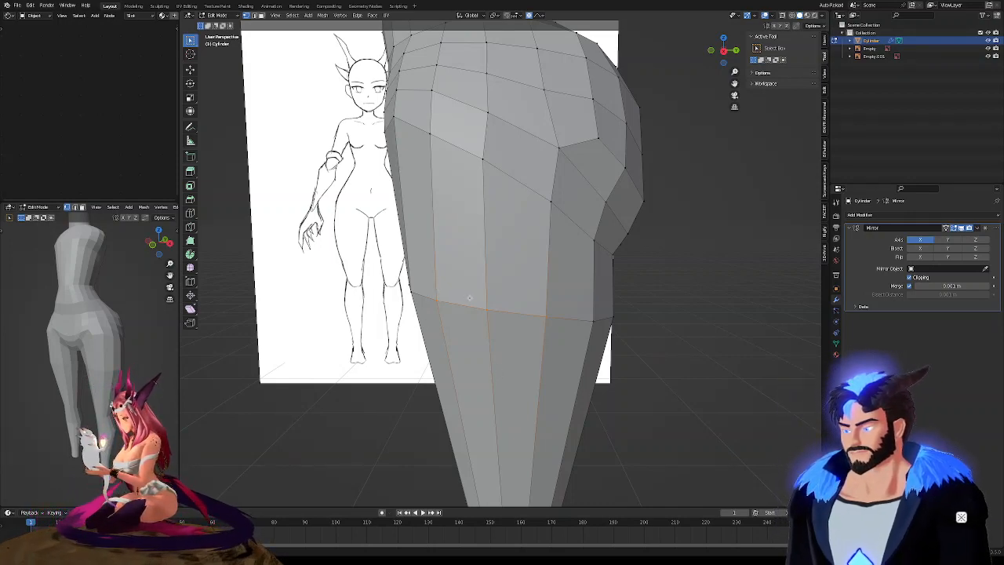
Reselect both outer face loops and follow them up the torso to examine where they cross the shoulder
{"action": "scroll", "coordinate": [472, 301], "scroll_direction": "down", "scroll_amount": 6}
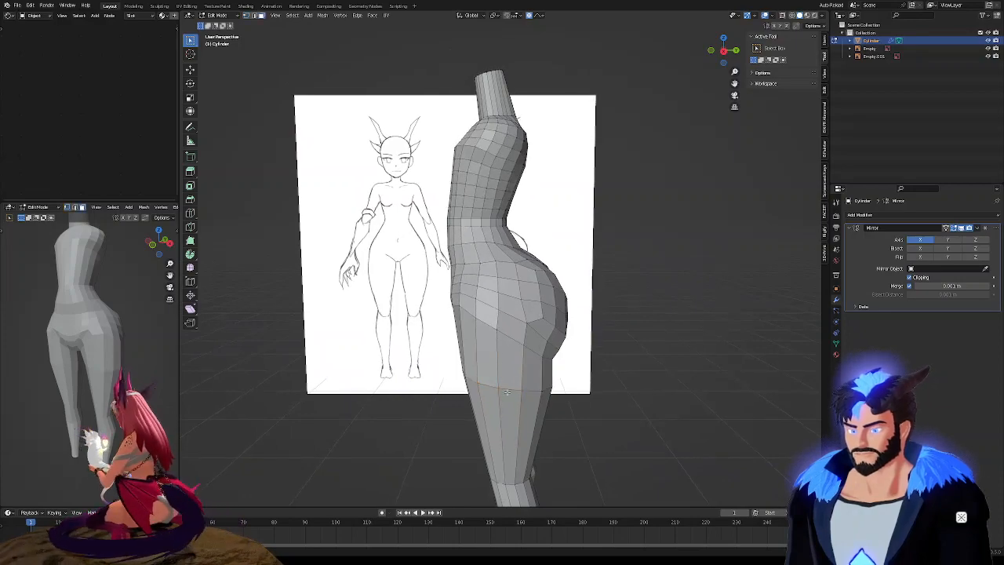
{"action": "left_click", "coordinate": [507, 392], "text": "alt"}
{"action": "left_click", "coordinate": [488, 385], "text": "alt+shift"}
{"action": "scroll", "coordinate": [500, 122], "scroll_direction": "up", "scroll_amount": 4}
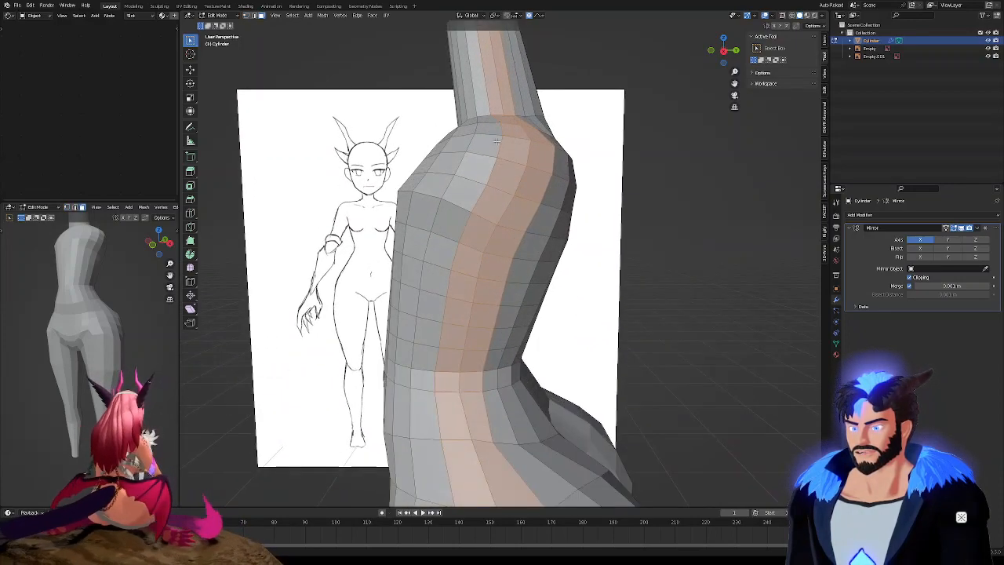
{"action": "mouse_move", "coordinate": [500, 122]}
{"action": "middle_mouse_down"}
{"action": "mouse_move", "coordinate": [540, 194]}
{"action": "mouse_move", "coordinate": [447, 175]}
{"action": "mouse_move", "coordinate": [505, 202]}
{"action": "mouse_move", "coordinate": [501, 229]}
{"action": "middle_mouse_up"}
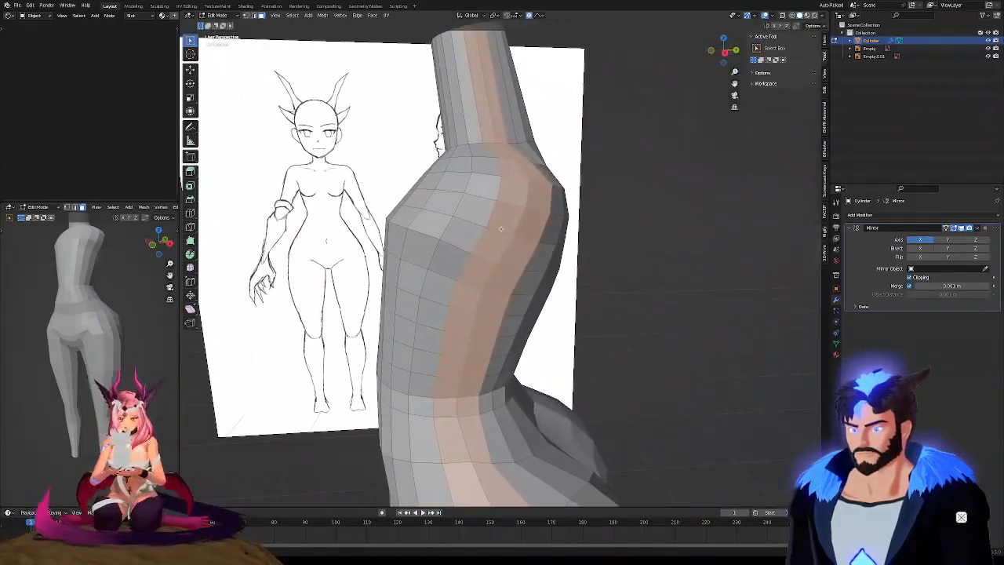
{"action": "mouse_move", "coordinate": [500, 229]}
{"action": "middle_mouse_down"}
{"action": "mouse_move", "coordinate": [455, 219]}
{"action": "mouse_move", "coordinate": [507, 240]}
{"action": "mouse_move", "coordinate": [527, 233]}
{"action": "mouse_move", "coordinate": [481, 210]}
{"action": "middle_mouse_up"}
{"action": "mouse_move", "coordinate": [528, 241]}
{"action": "middle_mouse_down"}
{"action": "mouse_move", "coordinate": [460, 224]}
{"action": "mouse_move", "coordinate": [528, 216]}
{"action": "mouse_move", "coordinate": [511, 212]}
{"action": "mouse_move", "coordinate": [507, 295]}
{"action": "mouse_move", "coordinate": [480, 271]}
{"action": "mouse_move", "coordinate": [453, 278]}
{"action": "middle_mouse_up"}
{"action": "mouse_move", "coordinate": [426, 276]}
{"action": "middle_mouse_down"}
{"action": "mouse_move", "coordinate": [558, 282]}
{"action": "mouse_move", "coordinate": [476, 271]}
{"action": "middle_mouse_up"}
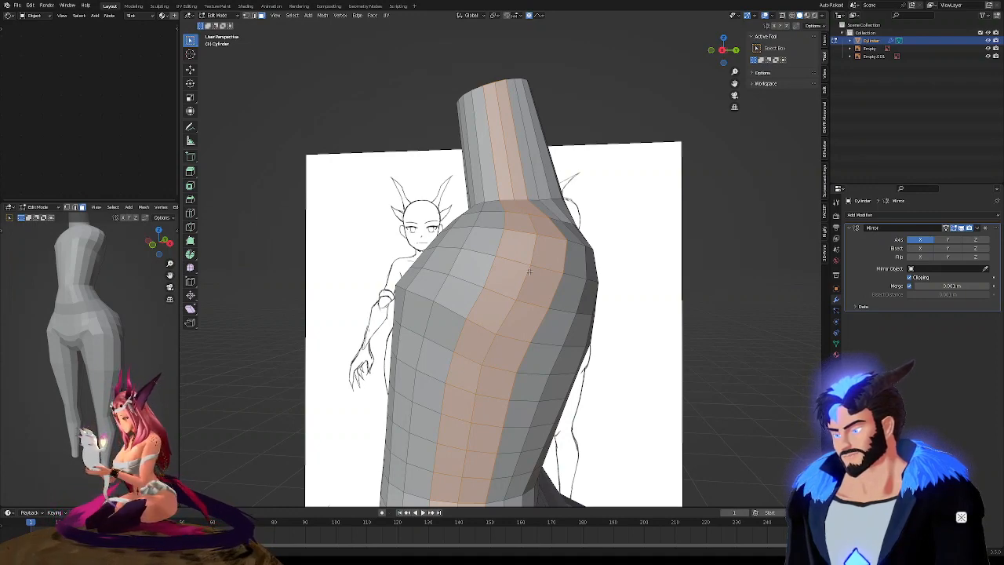
{"action": "middle_click_drag", "start_coordinate": [530, 271], "coordinate": [498, 286]}
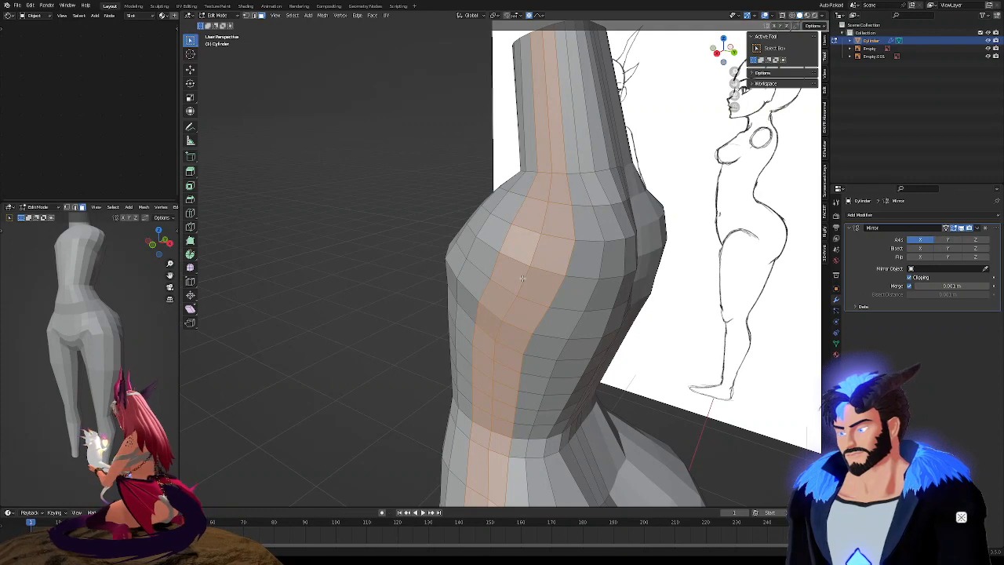
{"action": "middle_click_drag", "start_coordinate": [492, 269], "coordinate": [528, 254]}
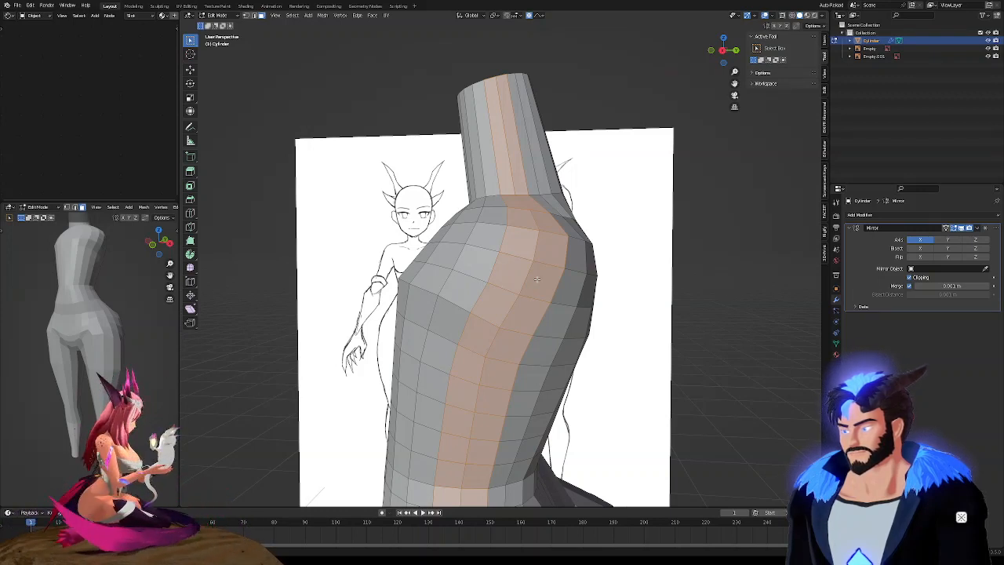
{"action": "mouse_move", "coordinate": [503, 291]}
{"action": "middle_mouse_down"}
{"action": "mouse_move", "coordinate": [549, 291]}
{"action": "mouse_move", "coordinate": [514, 294]}
{"action": "middle_mouse_up"}
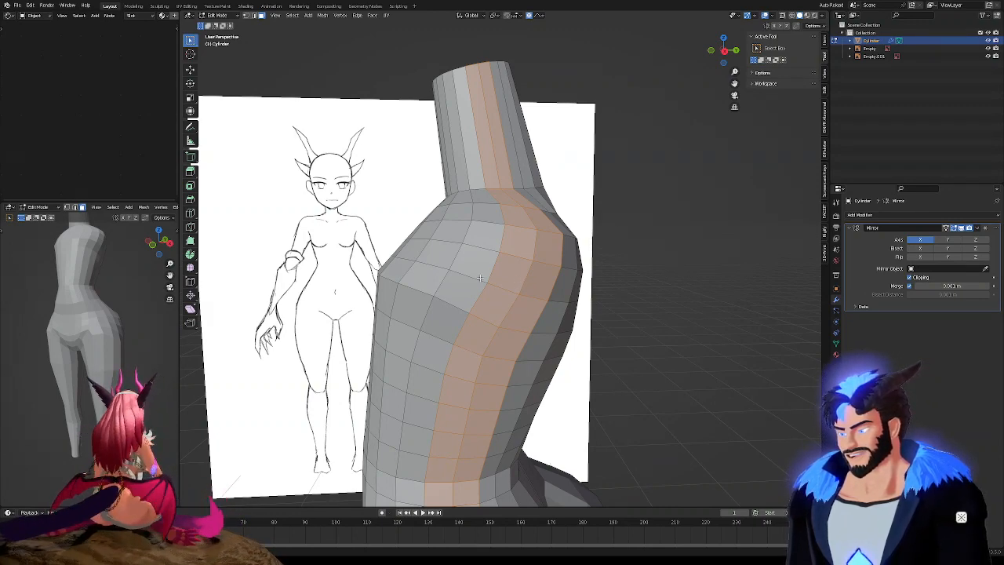
{"action": "mouse_move", "coordinate": [507, 272]}
{"action": "middle_mouse_down"}
{"action": "mouse_move", "coordinate": [442, 267]}
{"action": "mouse_move", "coordinate": [512, 273]}
{"action": "middle_mouse_up"}
Select a two-by-two block of faces on the side of the shoulder and extrude it outward about 0.46 m as an arm
{"action": "left_click", "coordinate": [512, 272]}
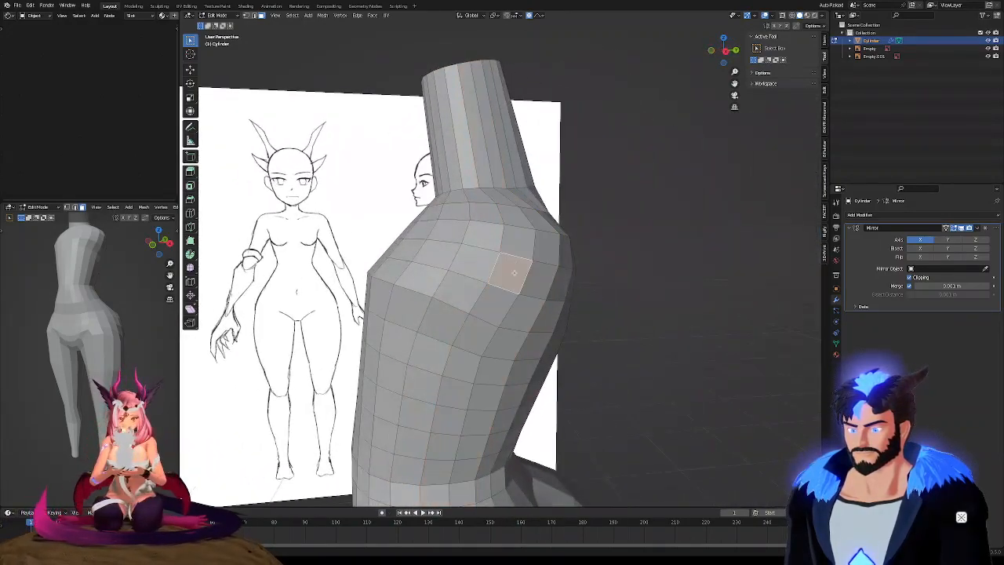
{"action": "left_click", "coordinate": [518, 239], "text": "shift"}
{"action": "left_click", "coordinate": [546, 243], "text": "shift"}
{"action": "left_click", "coordinate": [540, 272], "text": "shift"}
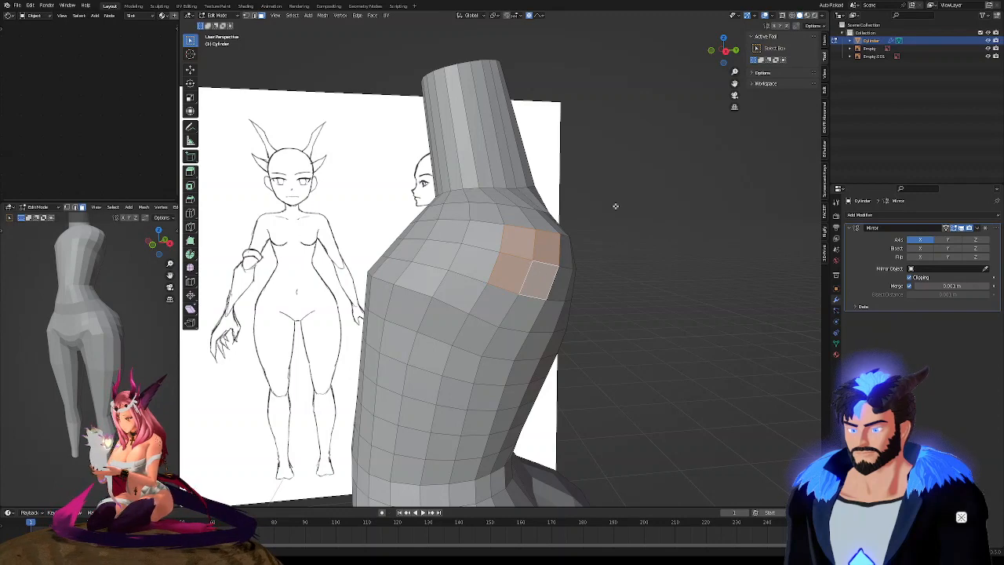
{"action": "key", "text": "e"}
{"action": "left_click", "coordinate": [775, 167]}
Move the end of the arm outward and slightly down in front view to lengthen it, and check it from several angles
{"action": "left_click", "coordinate": [711, 51]}
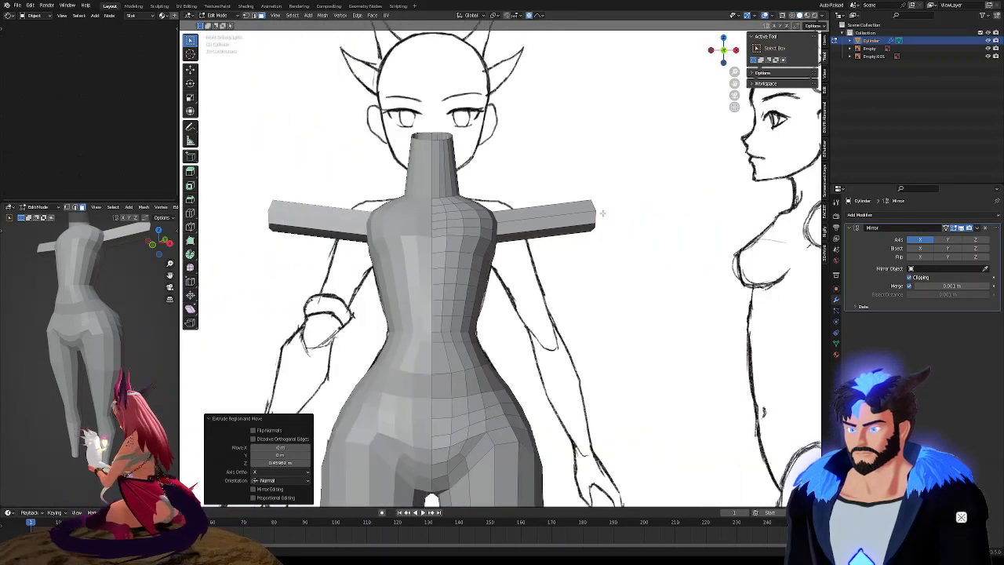
{"action": "key", "text": "g"}
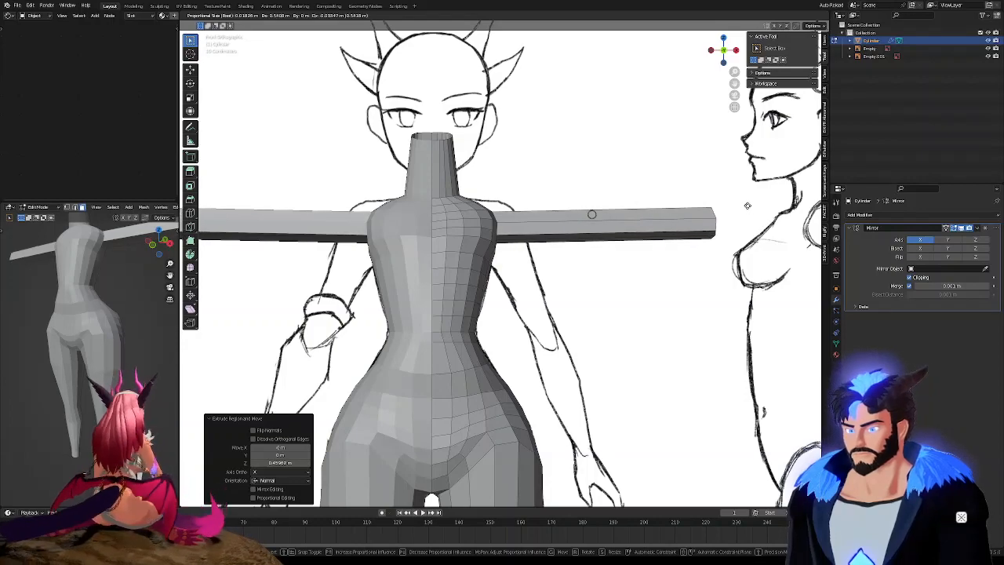
{"action": "left_click", "coordinate": [745, 204]}
{"action": "scroll", "coordinate": [554, 227], "scroll_direction": "down", "scroll_amount": 3}
{"action": "scroll", "coordinate": [555, 227], "scroll_direction": "up", "scroll_amount": 5}
{"action": "mouse_move", "coordinate": [555, 226]}
{"action": "middle_mouse_down"}
{"action": "mouse_move", "coordinate": [596, 232]}
{"action": "mouse_move", "coordinate": [544, 225]}
{"action": "middle_mouse_up"}
{"action": "scroll", "coordinate": [471, 205], "scroll_direction": "down", "scroll_amount": 5}
{"action": "scroll", "coordinate": [466, 202], "scroll_direction": "up", "scroll_amount": 4}
{"action": "middle_click_drag", "start_coordinate": [500, 214], "coordinate": [549, 205]}
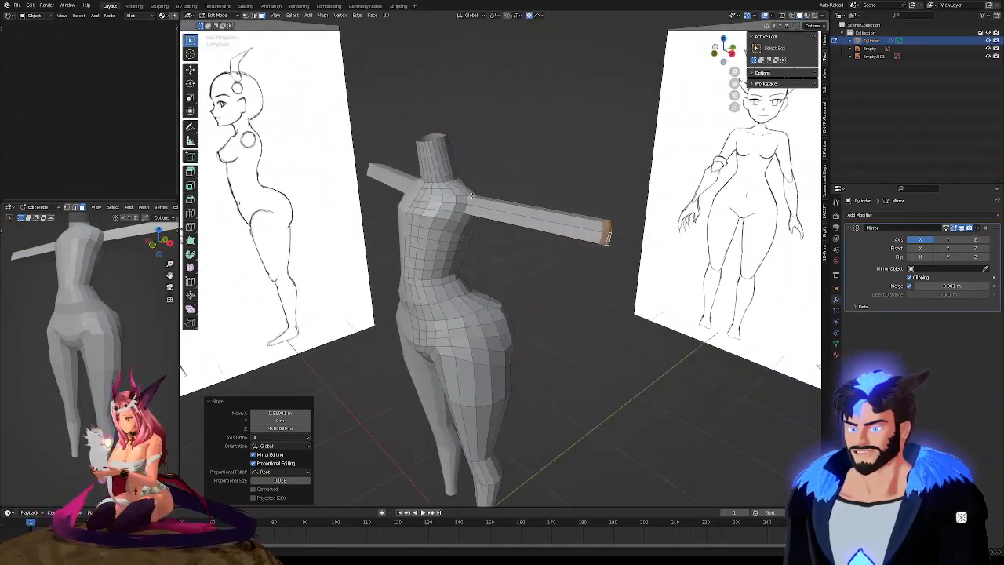
Add two centred lengthwise loop cuts along the front side of the arm, continuing across the chest
{"action": "scroll", "coordinate": [471, 197], "scroll_direction": "up", "scroll_amount": 4}
{"action": "middle_click_drag", "start_coordinate": [392, 210], "coordinate": [423, 219]}
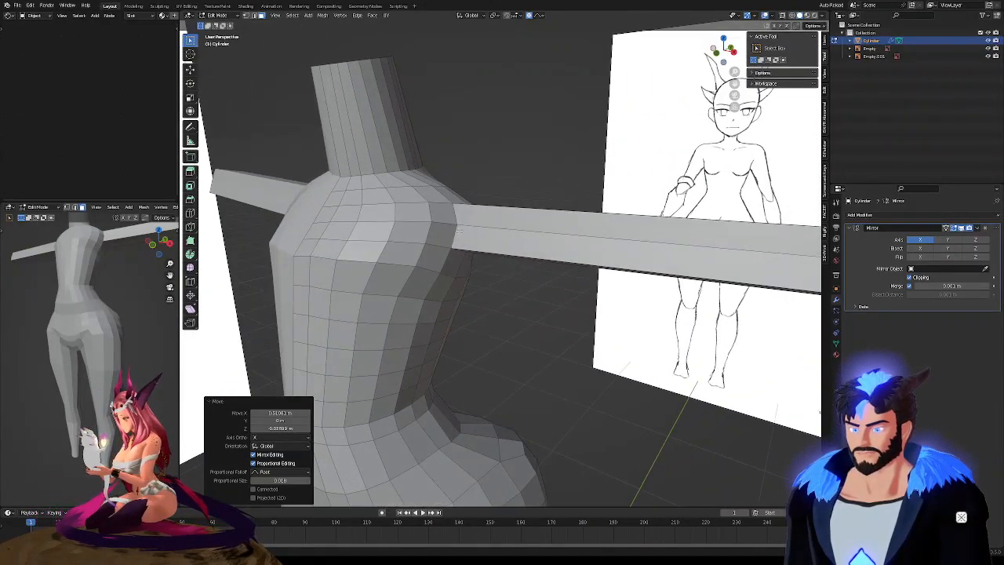
{"action": "key", "text": "ctrl+r"}
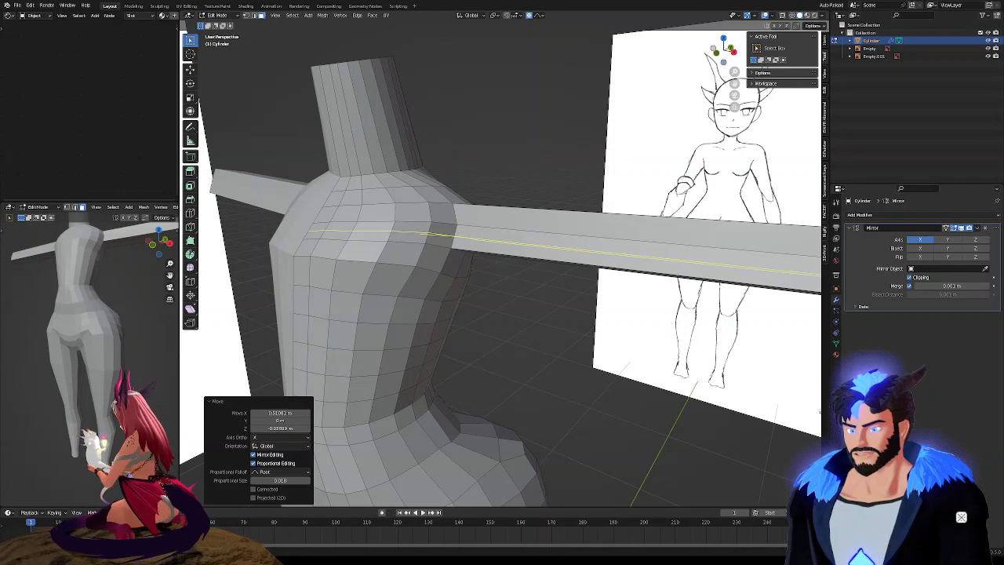
{"action": "left_click", "coordinate": [441, 229]}
{"action": "right_click", "coordinate": [441, 229]}
{"action": "key", "text": "ctrl+r"}
{"action": "left_click", "coordinate": [451, 216]}
{"action": "right_click", "coordinate": [451, 216]}
Add two more centred lengthwise loop cuts through the arm, running vertically along the neck and torso
{"action": "middle_click_drag", "start_coordinate": [462, 216], "coordinate": [367, 232]}
{"action": "key", "text": "ctrl+r"}
{"action": "left_click", "coordinate": [464, 210]}
{"action": "right_click", "coordinate": [465, 209]}
{"action": "key", "text": "ctrl+r"}
{"action": "left_click", "coordinate": [490, 207]}
{"action": "right_click", "coordinate": [489, 207]}
{"action": "middle_click_drag", "start_coordinate": [490, 207], "coordinate": [516, 221]}
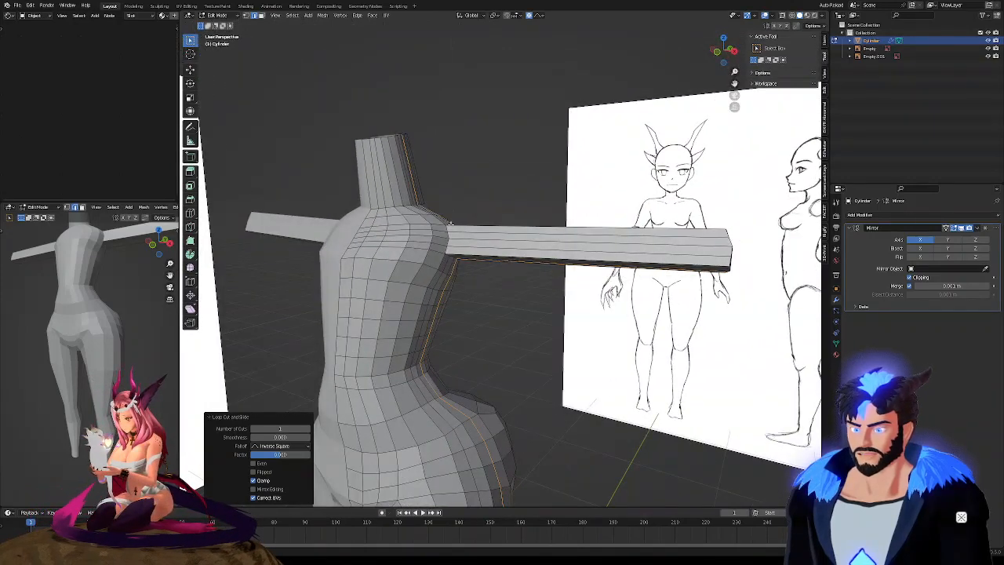
Undo the lengthwise loop cuts on the arm and examine how the arm joins the shoulder from the front and back
{"action": "key", "text": "alt+a"}
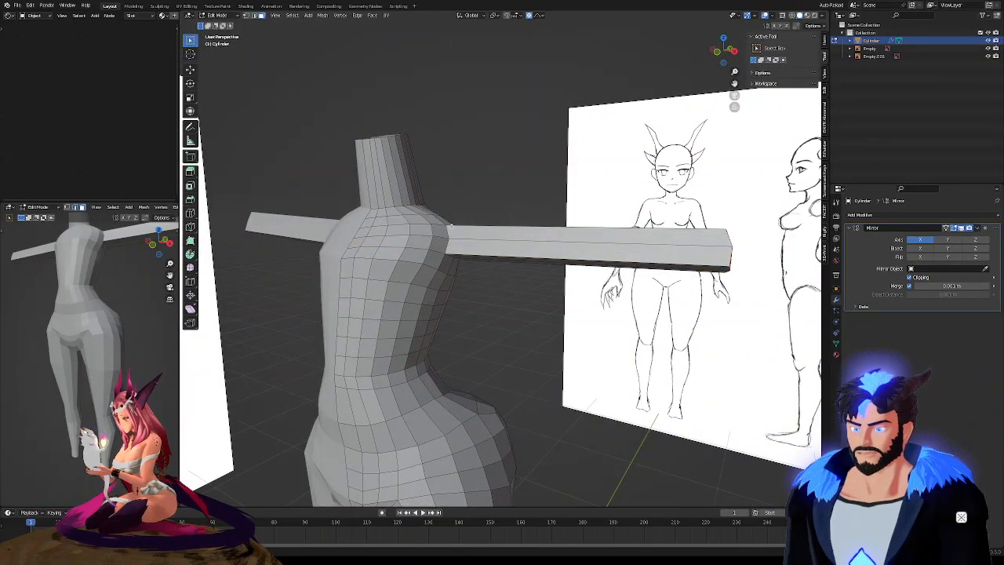
{"action": "scroll", "coordinate": [451, 226], "scroll_direction": "up", "scroll_amount": 3}
{"action": "middle_click_drag", "start_coordinate": [396, 222], "coordinate": [396, 201], "text": "shift"}
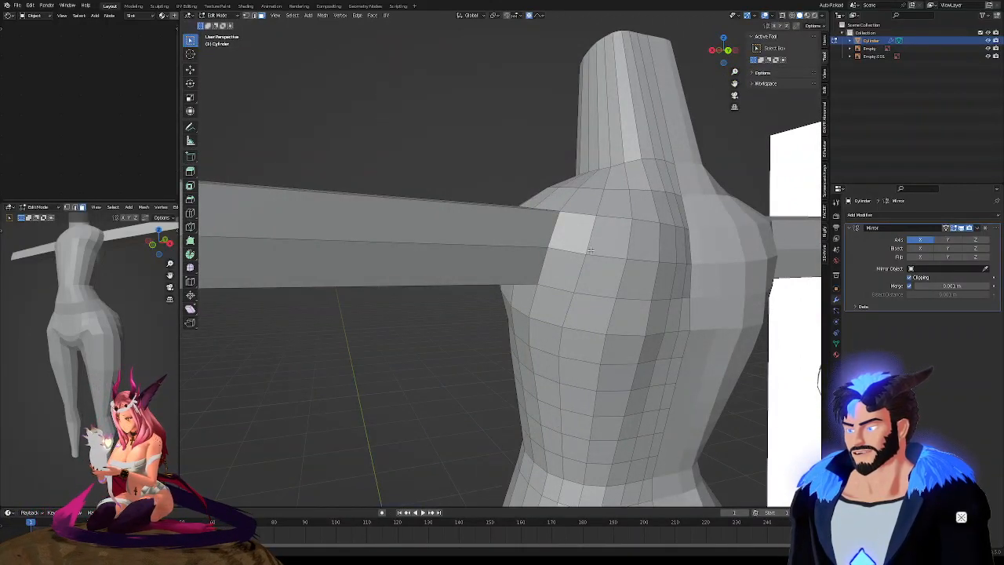
{"action": "middle_click_drag", "start_coordinate": [590, 250], "coordinate": [611, 265]}
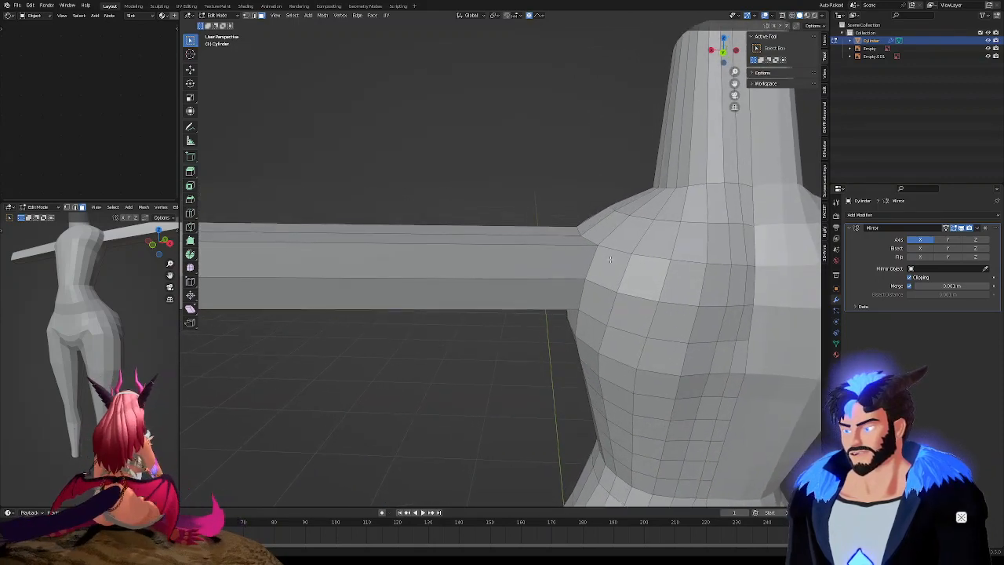
{"action": "mouse_move", "coordinate": [610, 261]}
{"action": "middle_mouse_down"}
{"action": "mouse_move", "coordinate": [651, 270]}
{"action": "mouse_move", "coordinate": [601, 257]}
{"action": "middle_mouse_up"}
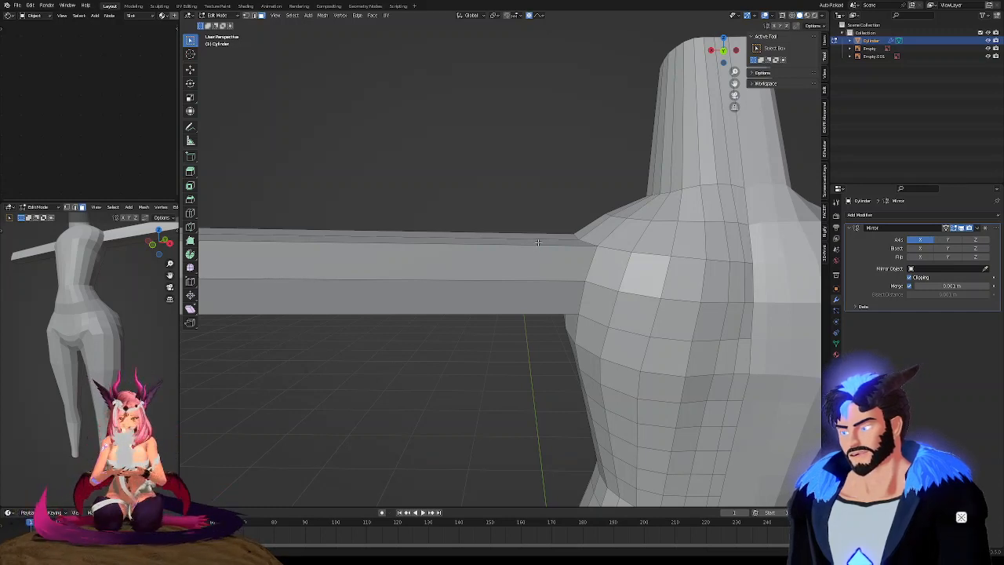
{"action": "scroll", "coordinate": [537, 242], "scroll_direction": "down", "scroll_amount": 6}
{"action": "middle_click_drag", "start_coordinate": [518, 223], "coordinate": [711, 235]}
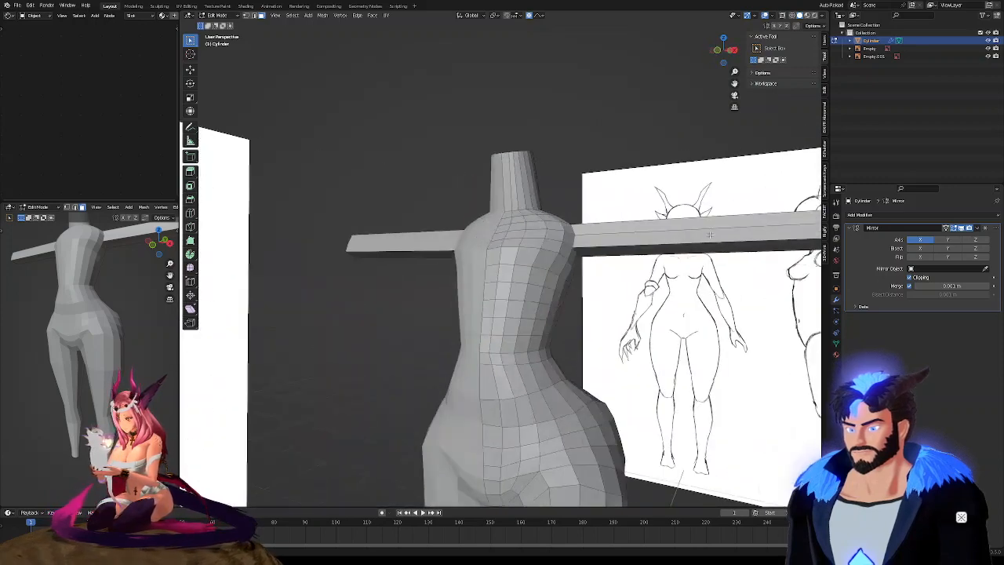
{"action": "scroll", "coordinate": [563, 221], "scroll_direction": "down", "scroll_amount": 2}
{"action": "middle_click_drag", "start_coordinate": [562, 221], "coordinate": [602, 227]}
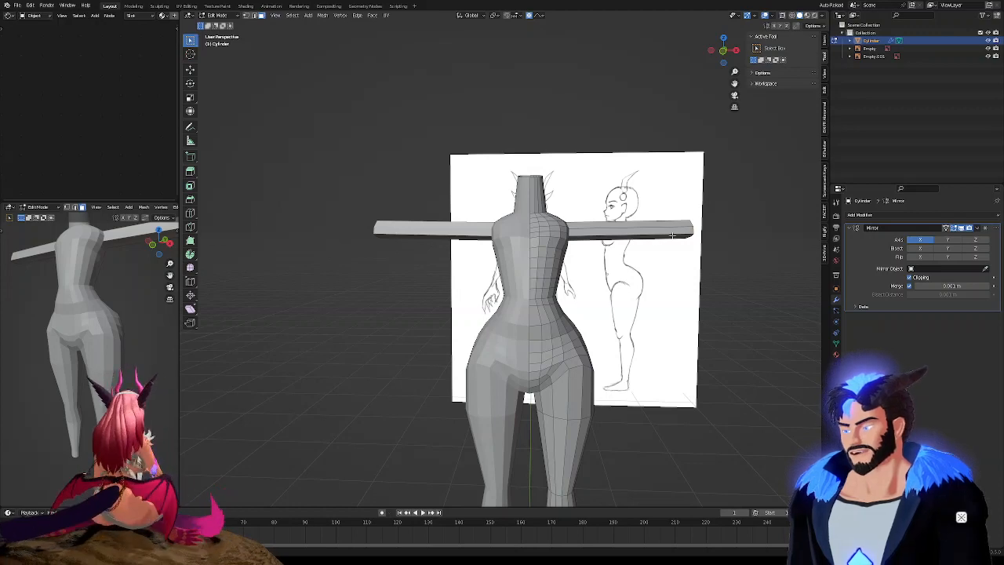
{"action": "middle_click_drag", "start_coordinate": [657, 228], "coordinate": [684, 237]}
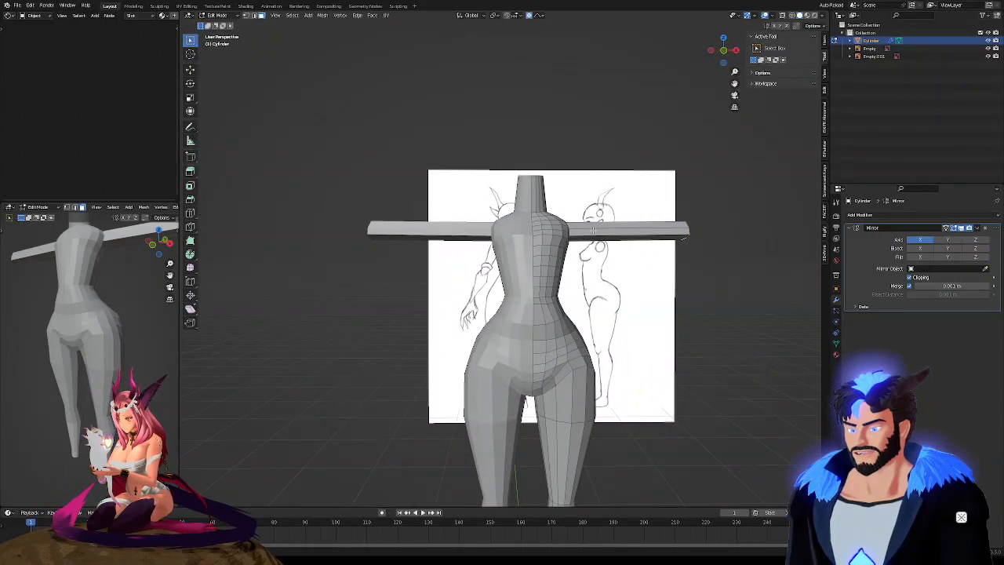
Reposition the end face of the arm freely in the perspective view
{"action": "key", "text": "s"}
{"action": "right_click", "coordinate": [701, 255]}
{"action": "key", "text": "t"}
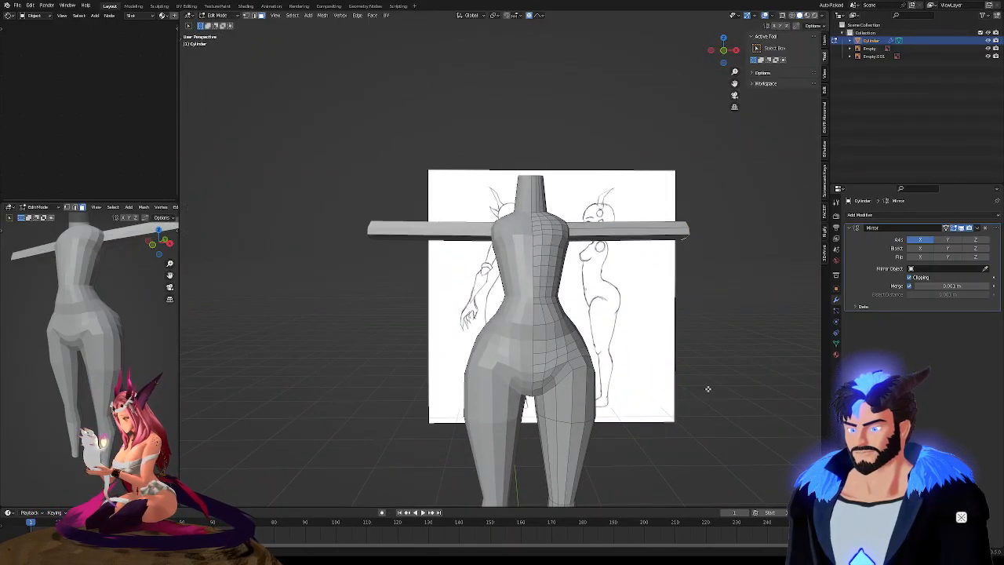
{"action": "key", "text": "t"}
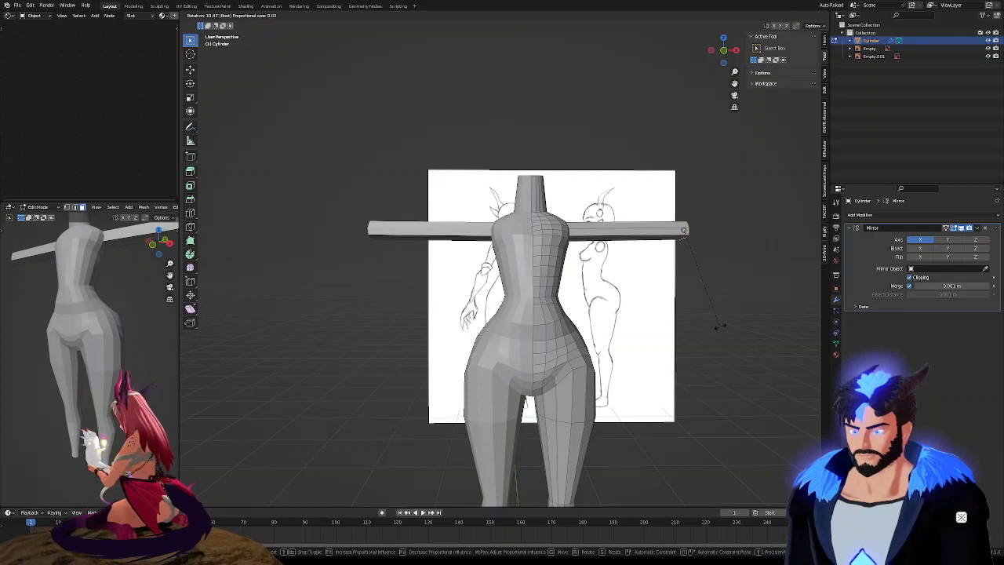
{"action": "key", "text": "g"}
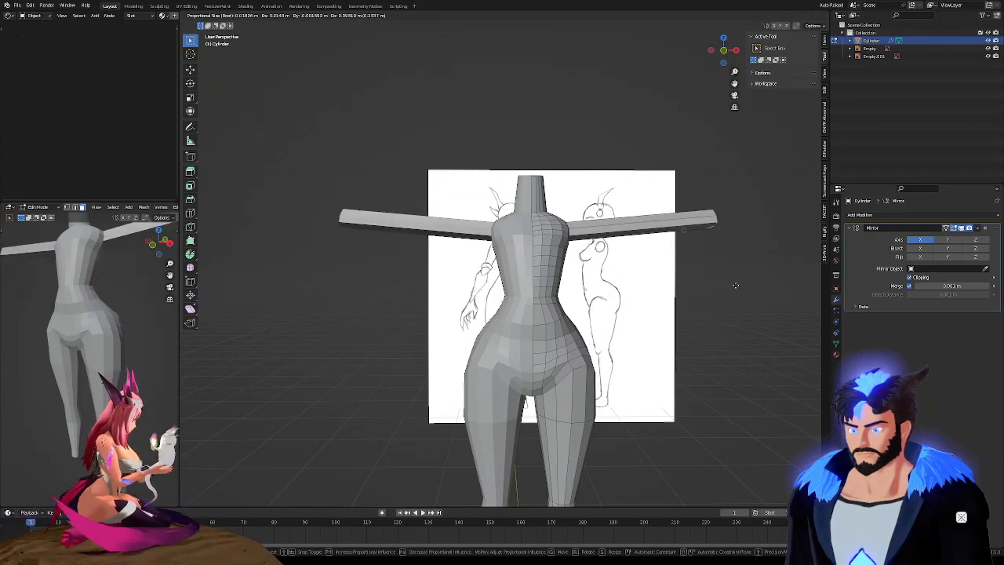
{"action": "left_click", "coordinate": [736, 293]}
Move the arm's end face inward about 0.25 m in top view to shorten the upper arm, then fine-tune its position in perspective
{"action": "left_click", "coordinate": [723, 37]}
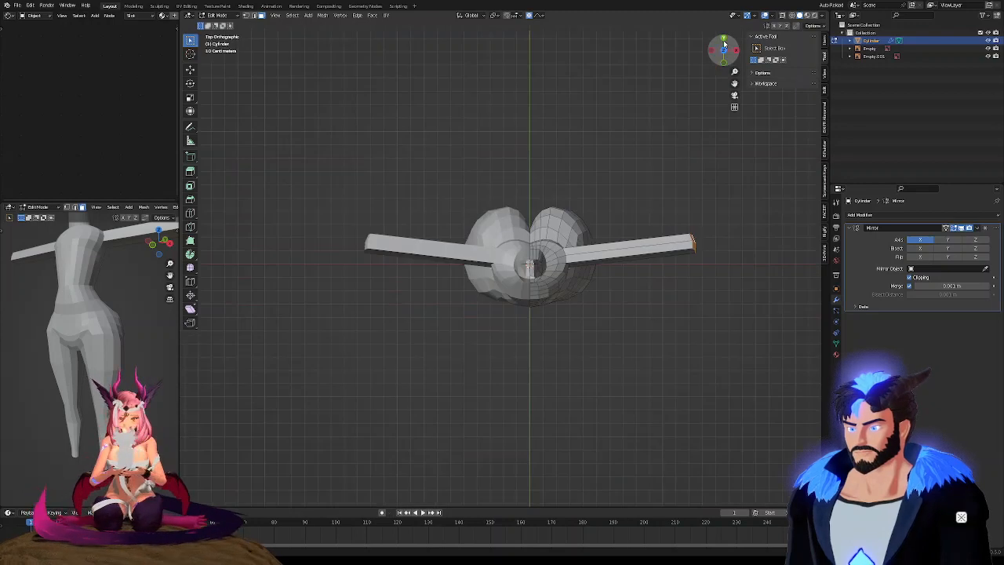
{"action": "key", "text": "g"}
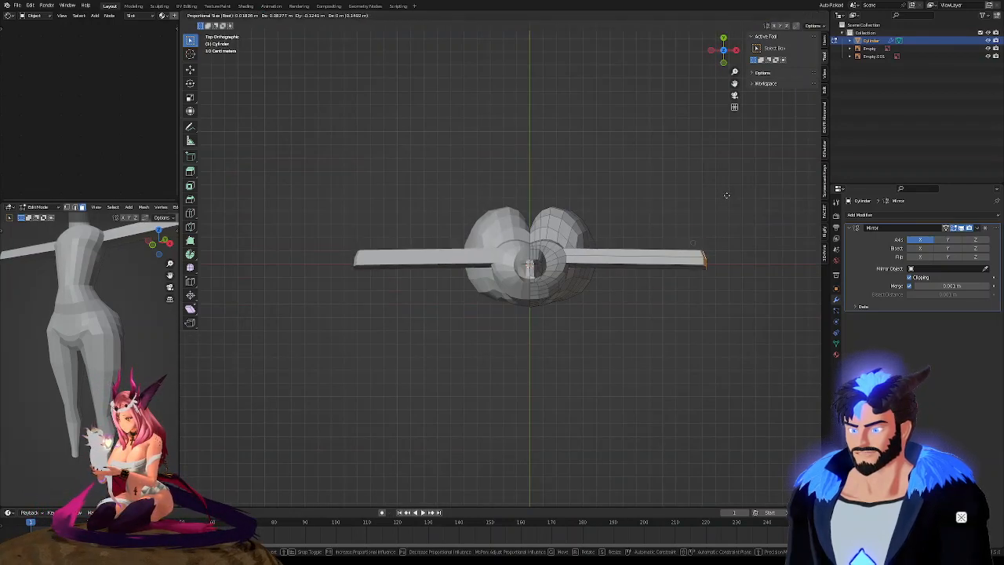
{"action": "left_click", "coordinate": [681, 191]}
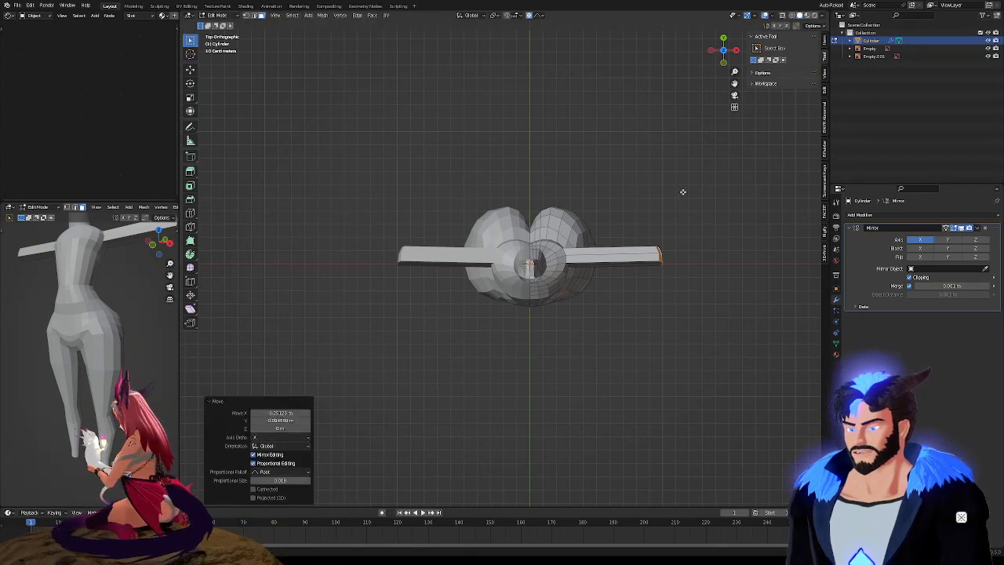
{"action": "key", "text": "g"}
{"action": "left_click", "coordinate": [681, 194]}
{"action": "middle_click_drag", "start_coordinate": [587, 251], "coordinate": [576, 170]}
{"action": "key", "text": "g"}
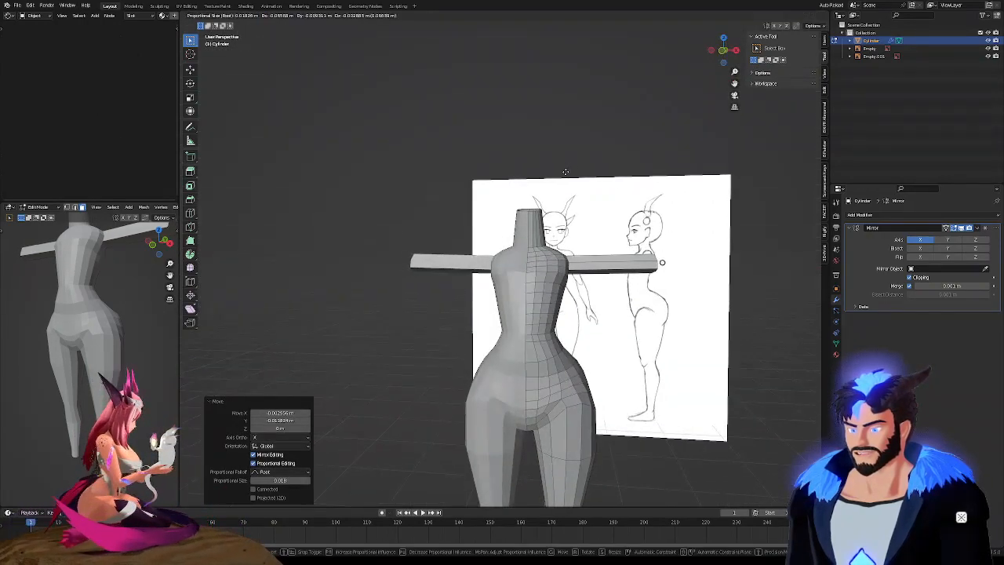
{"action": "left_click", "coordinate": [566, 170]}
Extrude a forearm from the arm's end face and lower its end about 0.1 m to line up with the upper arm
{"action": "key", "text": "e"}
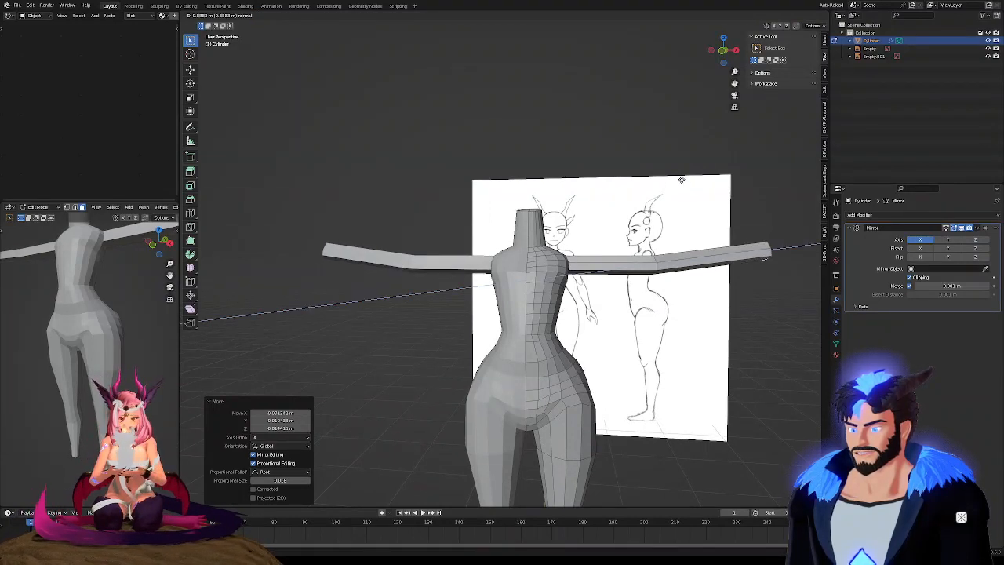
{"action": "left_click", "coordinate": [666, 188]}
{"action": "key", "text": "g"}
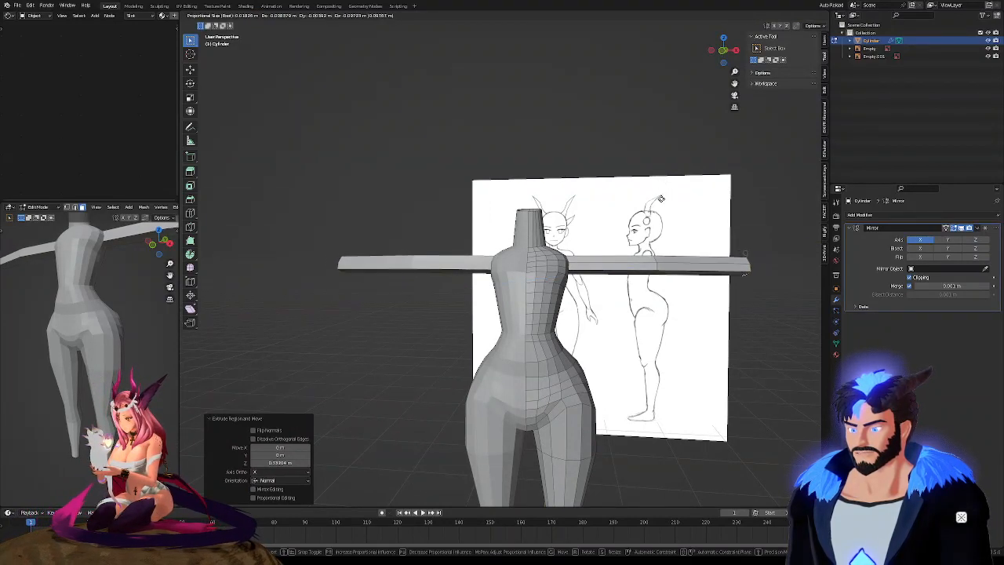
{"action": "left_click", "coordinate": [661, 200]}
Move the forearm's end face forward about 0.23 m along the Y axis
{"action": "scroll", "coordinate": [585, 234], "scroll_direction": "down", "scroll_amount": 4}
{"action": "scroll", "coordinate": [581, 225], "scroll_direction": "up", "scroll_amount": 4}
{"action": "middle_click_drag", "start_coordinate": [581, 221], "coordinate": [480, 282]}
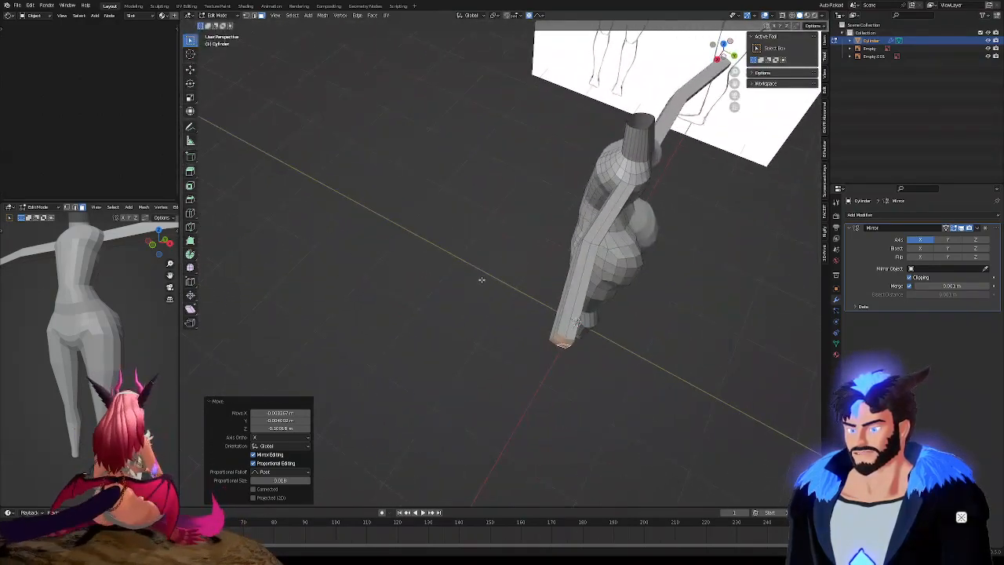
{"action": "key", "text": "g"}
{"action": "key", "text": "y"}
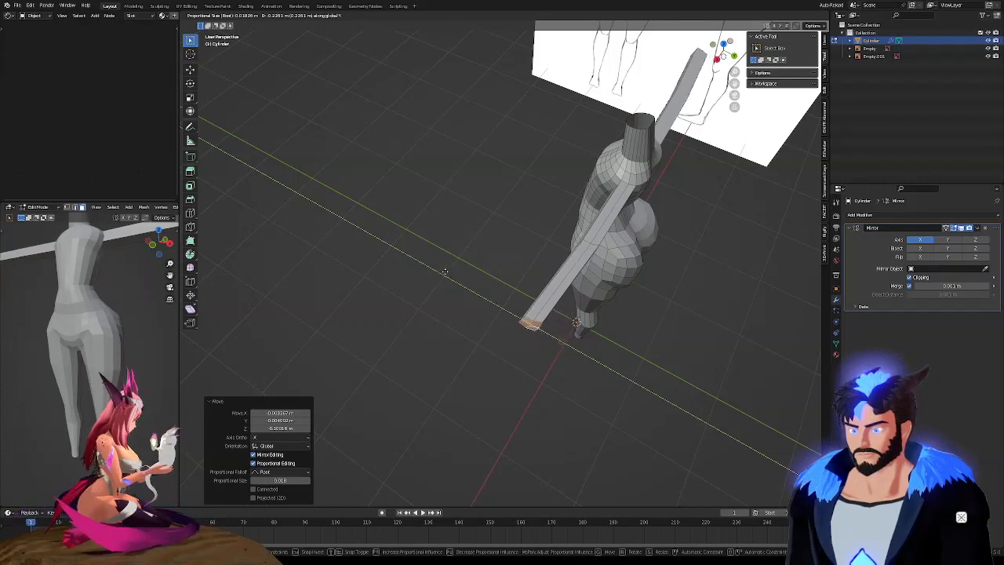
{"action": "left_click", "coordinate": [444, 272]}
Select the edge loop at the elbow and move it slightly backward along the Y axis to bend the arm
{"action": "key", "text": "2"}
{"action": "key", "text": "ctrl+KP_Subtract"}
{"action": "key", "text": "g"}
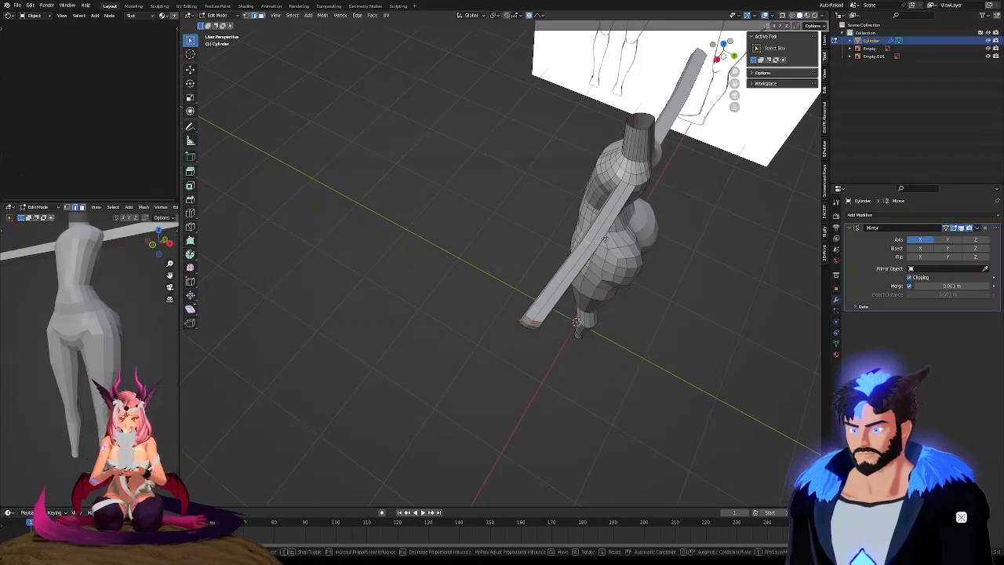
{"action": "key", "text": "y"}
{"action": "left_click", "coordinate": [611, 242]}
Examine the bent arm and its connection to the shoulder from several angles against the reference drawings
{"action": "middle_click_drag", "start_coordinate": [612, 242], "coordinate": [474, 264]}
{"action": "scroll", "coordinate": [479, 242], "scroll_direction": "up", "scroll_amount": 6}
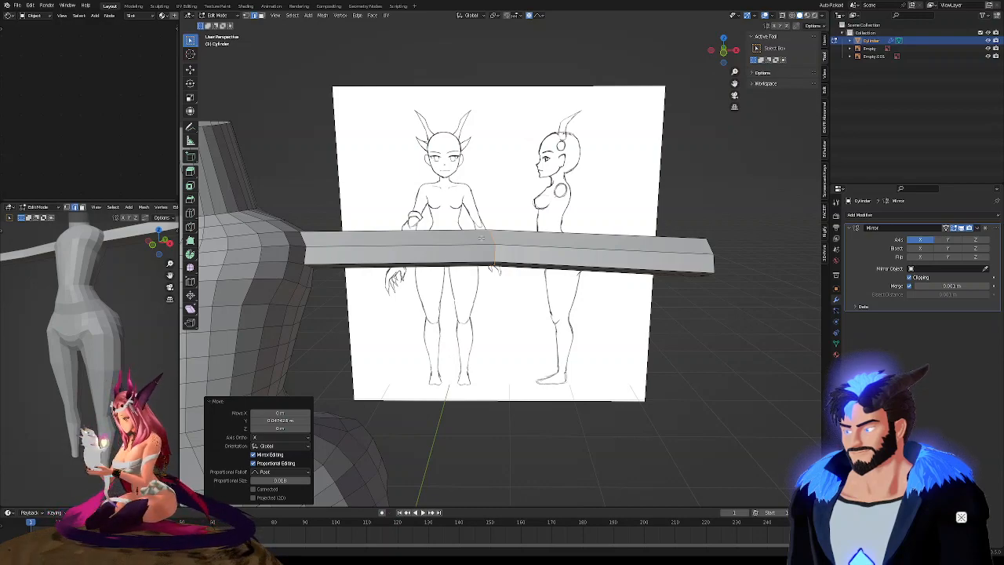
{"action": "mouse_move", "coordinate": [480, 237]}
{"action": "middle_mouse_down"}
{"action": "mouse_move", "coordinate": [497, 293]}
{"action": "mouse_move", "coordinate": [411, 247]}
{"action": "mouse_move", "coordinate": [467, 229]}
{"action": "middle_mouse_up"}
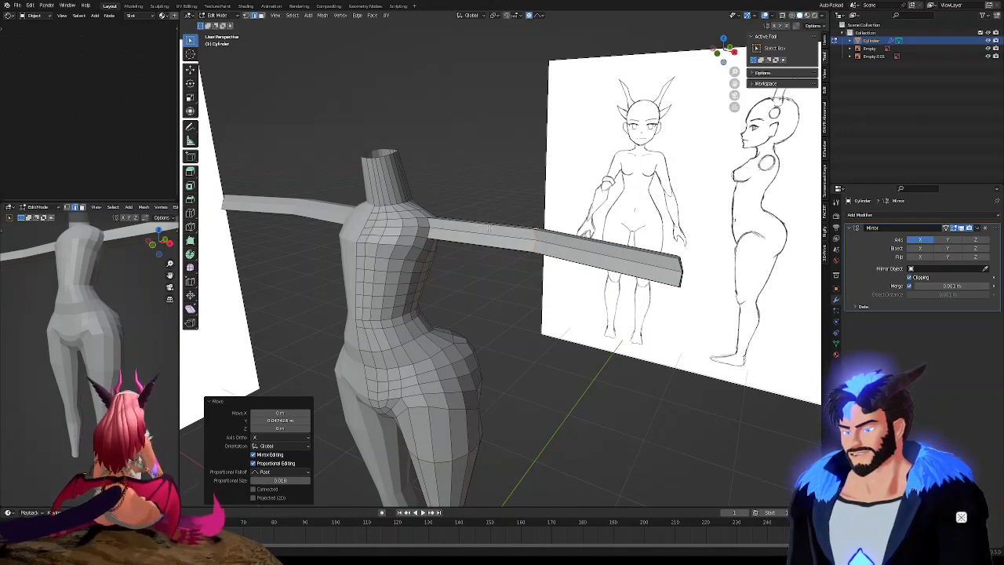
{"action": "middle_click_drag", "start_coordinate": [477, 246], "coordinate": [428, 262]}
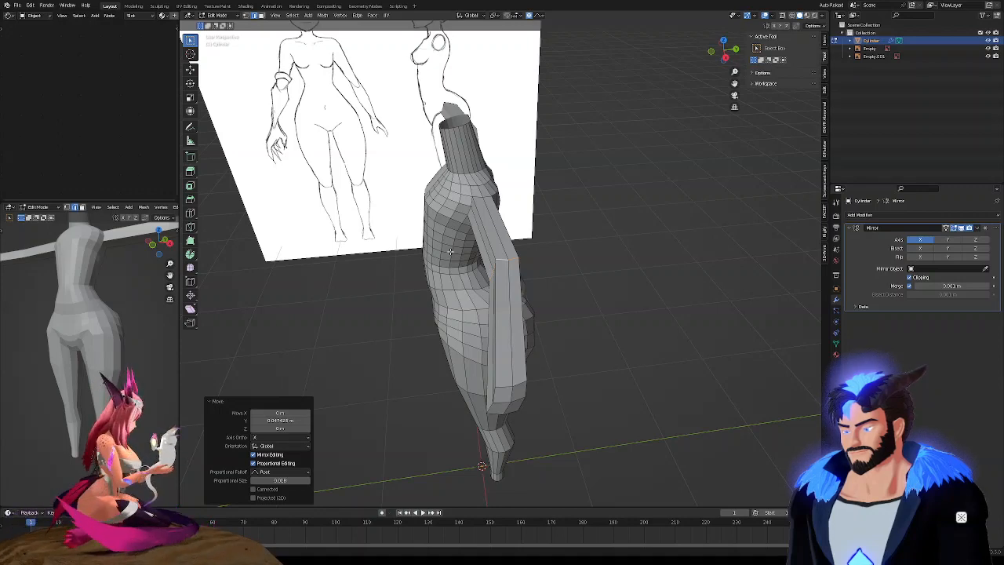
{"action": "middle_click_drag", "start_coordinate": [477, 251], "coordinate": [513, 230]}
{"action": "scroll", "coordinate": [514, 230], "scroll_direction": "up", "scroll_amount": 4}
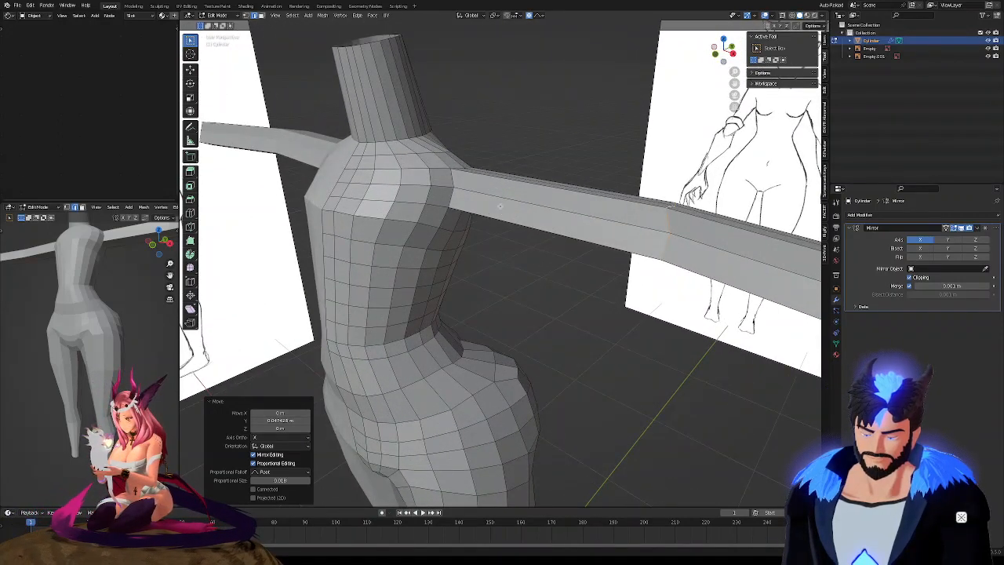
{"action": "middle_click_drag", "start_coordinate": [500, 207], "coordinate": [515, 199]}
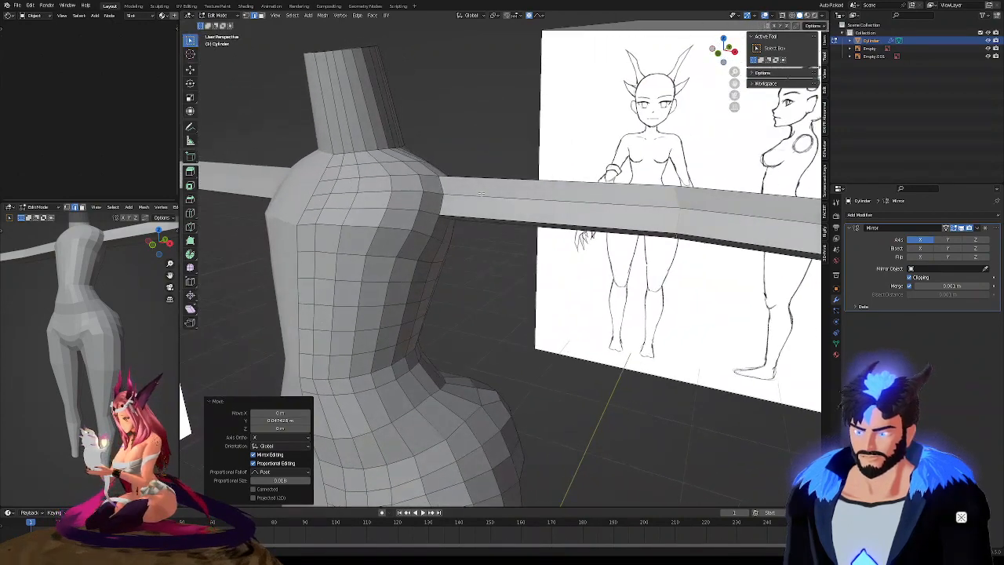
{"action": "scroll", "coordinate": [480, 193], "scroll_direction": "up", "scroll_amount": 2}
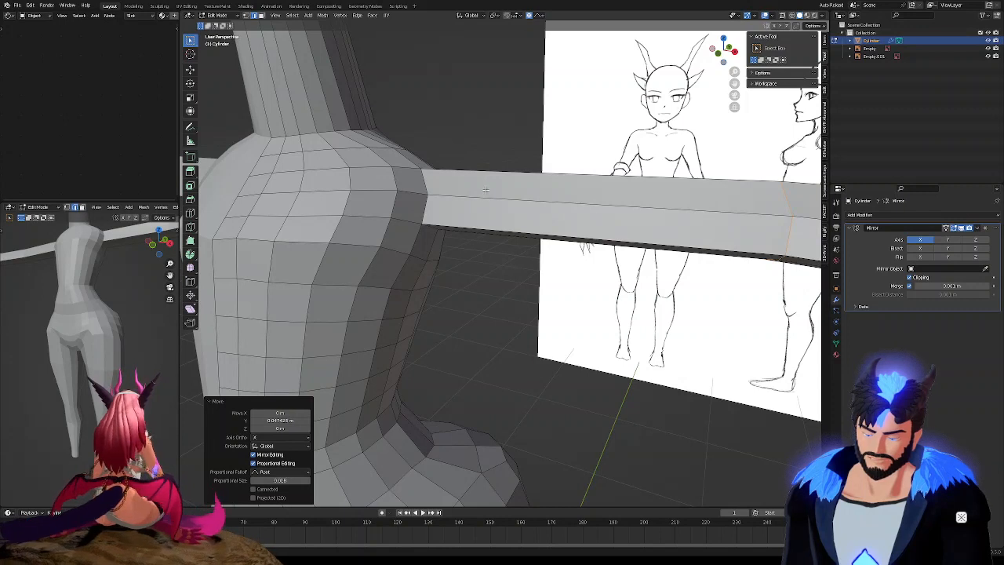
Add centred lengthwise loop cuts along the front and top sides of the arm, continuing through the torso and neck, and check the mesh flow
{"action": "key", "text": "ctrl+r"}
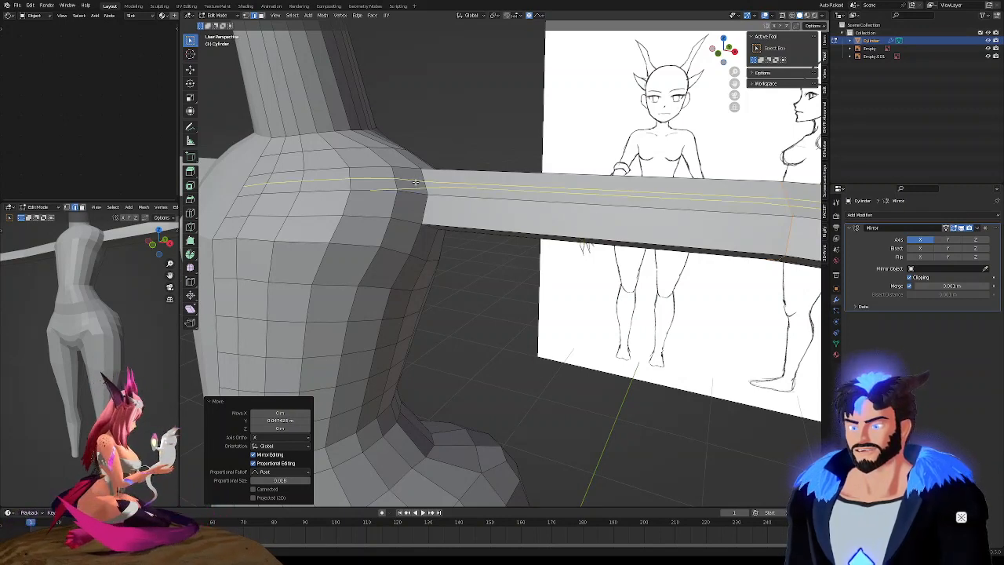
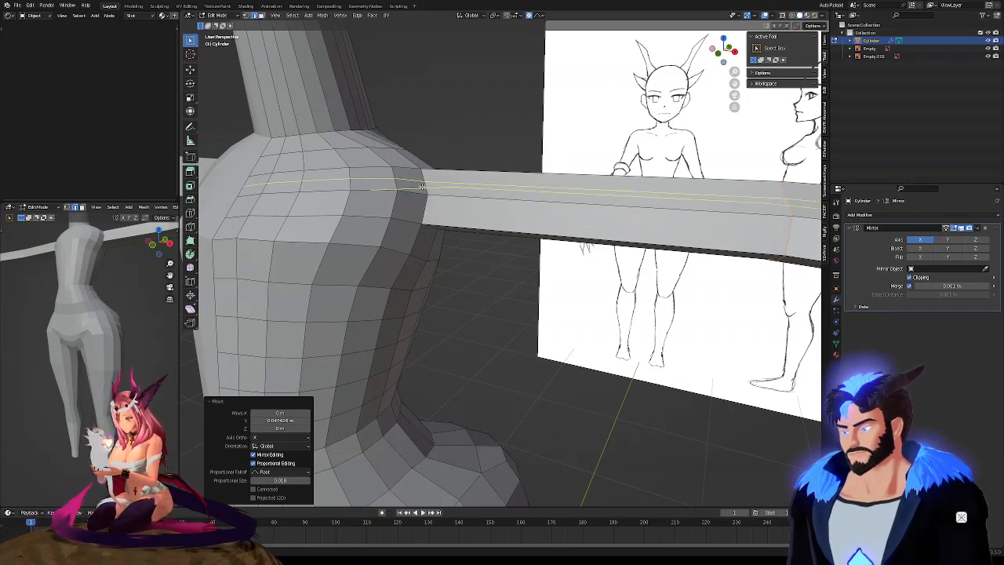
{"action": "left_click", "coordinate": [422, 183]}
{"action": "right_click", "coordinate": [422, 184]}
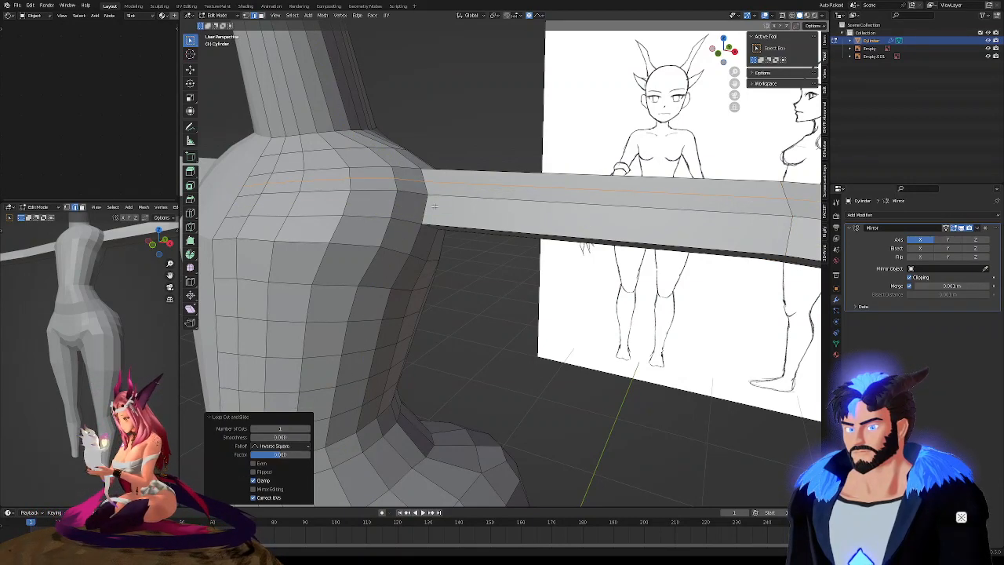
{"action": "middle_click_drag", "start_coordinate": [424, 210], "coordinate": [443, 163]}
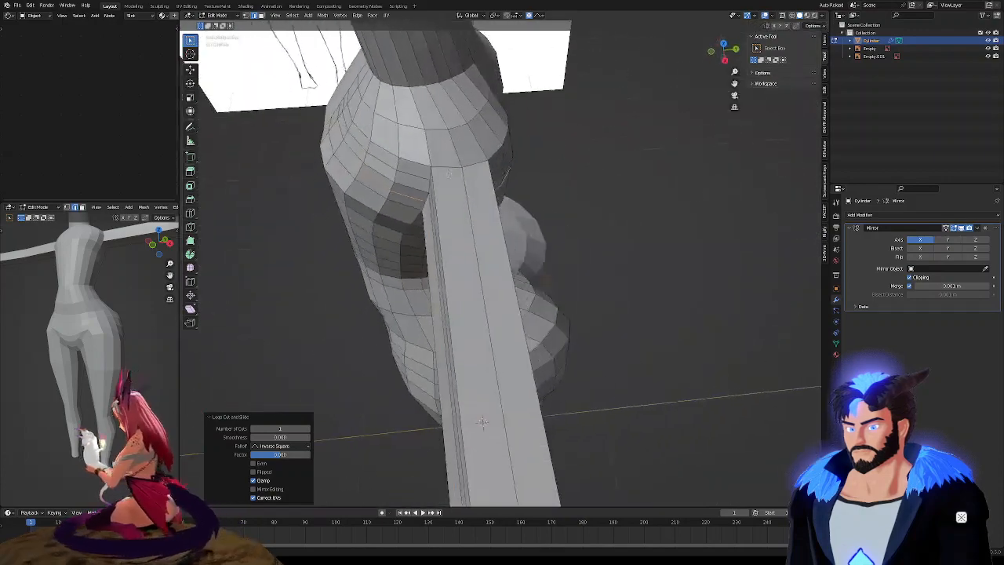
{"action": "left_click", "coordinate": [469, 206]}
{"action": "right_click", "coordinate": [469, 206]}
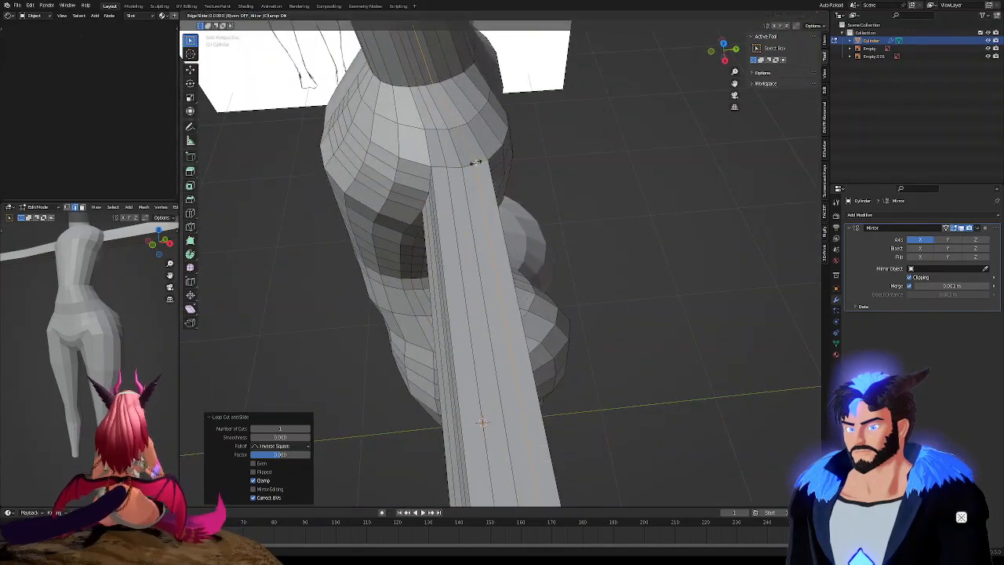
{"action": "mouse_move", "coordinate": [469, 206]}
{"action": "middle_mouse_down"}
{"action": "mouse_move", "coordinate": [425, 189]}
{"action": "mouse_move", "coordinate": [462, 199]}
{"action": "middle_mouse_up"}
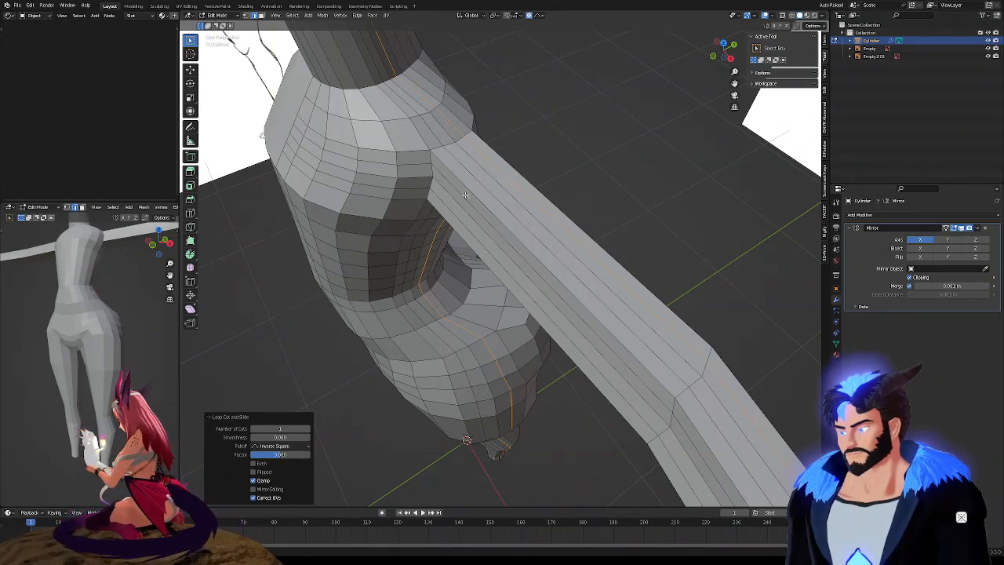
{"action": "middle_click_drag", "start_coordinate": [465, 196], "coordinate": [475, 170]}
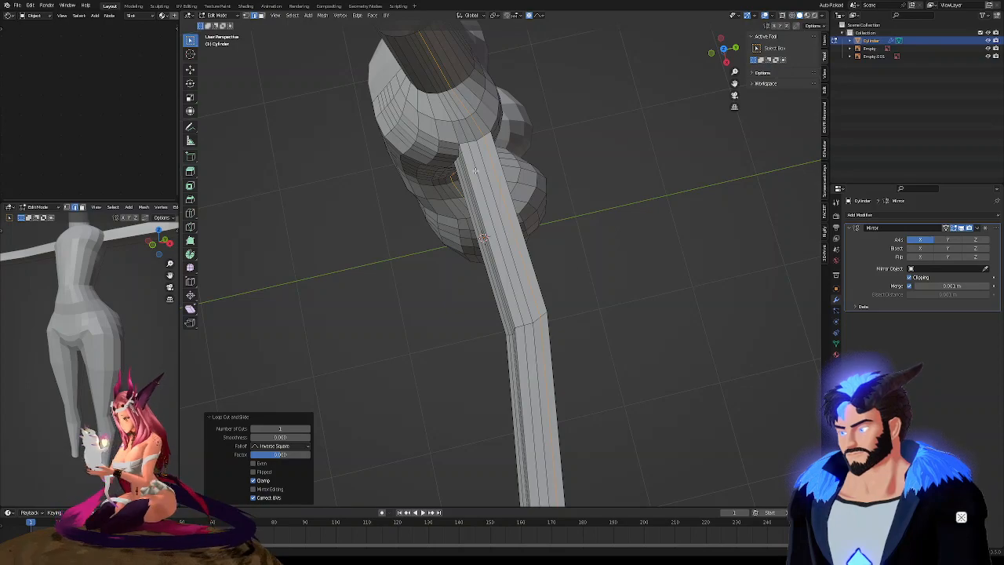
{"action": "mouse_move", "coordinate": [491, 203]}
{"action": "middle_mouse_down"}
{"action": "mouse_move", "coordinate": [507, 142]}
{"action": "mouse_move", "coordinate": [547, 156]}
{"action": "middle_mouse_up"}
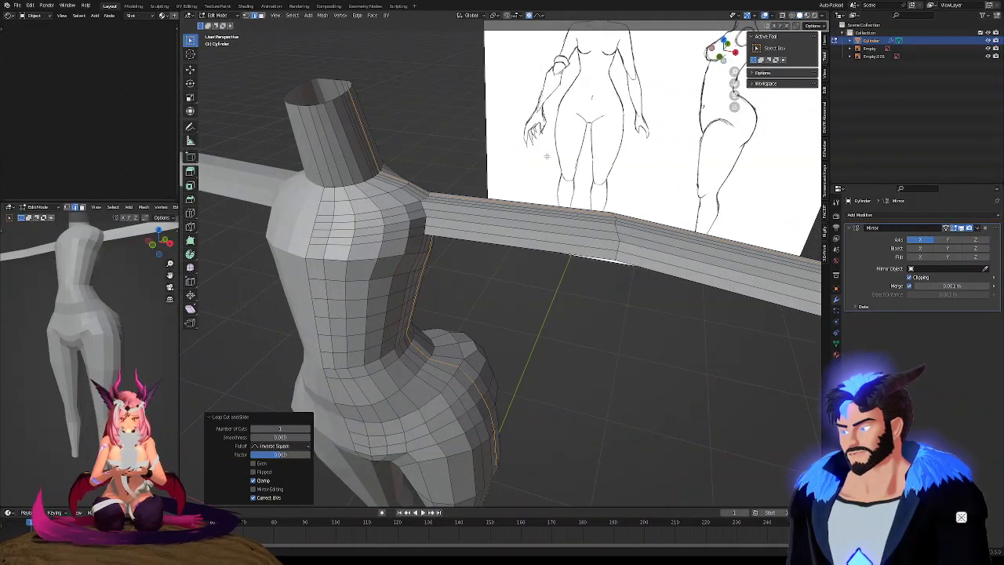
{"action": "middle_click_drag", "start_coordinate": [547, 156], "coordinate": [512, 137]}
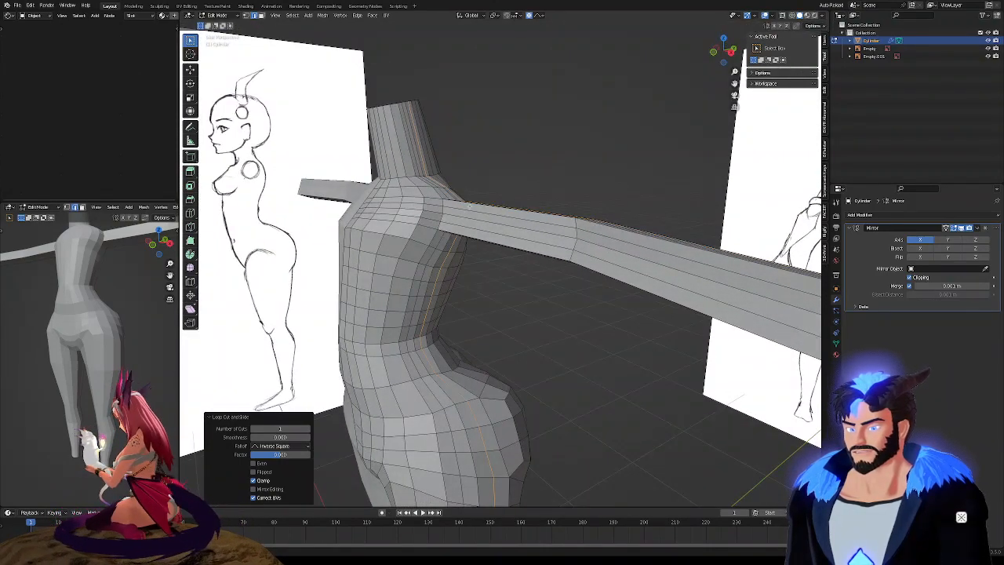
{"action": "mouse_move", "coordinate": [468, 206]}
{"action": "middle_mouse_down"}
{"action": "mouse_move", "coordinate": [444, 250]}
{"action": "mouse_move", "coordinate": [470, 184]}
{"action": "middle_mouse_up"}
{"action": "scroll", "coordinate": [470, 189], "scroll_direction": "down", "scroll_amount": 3}
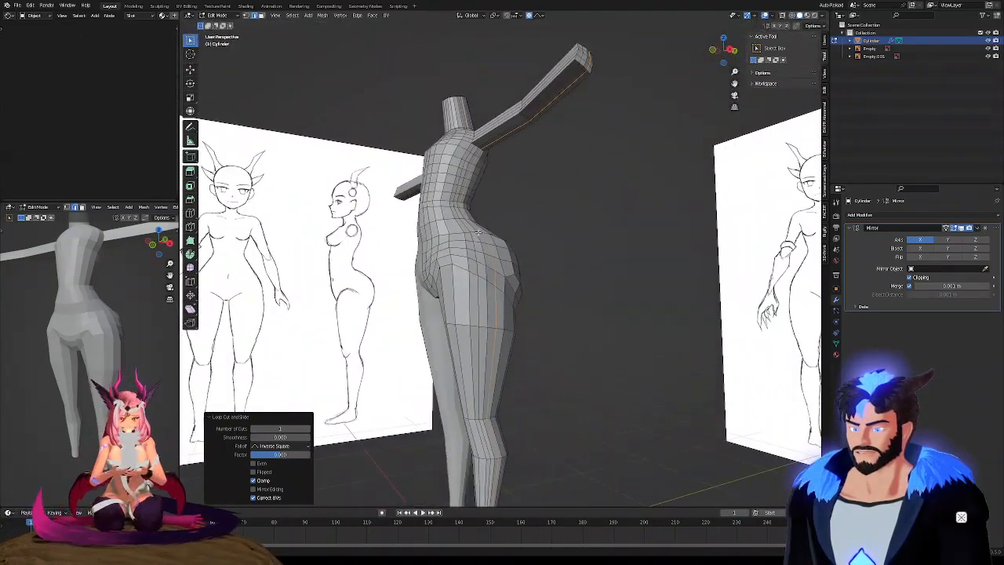
Examine the hips, thighs, knees and lower legs from several angles to check the edge flow
{"action": "middle_click_drag", "start_coordinate": [478, 232], "coordinate": [466, 242]}
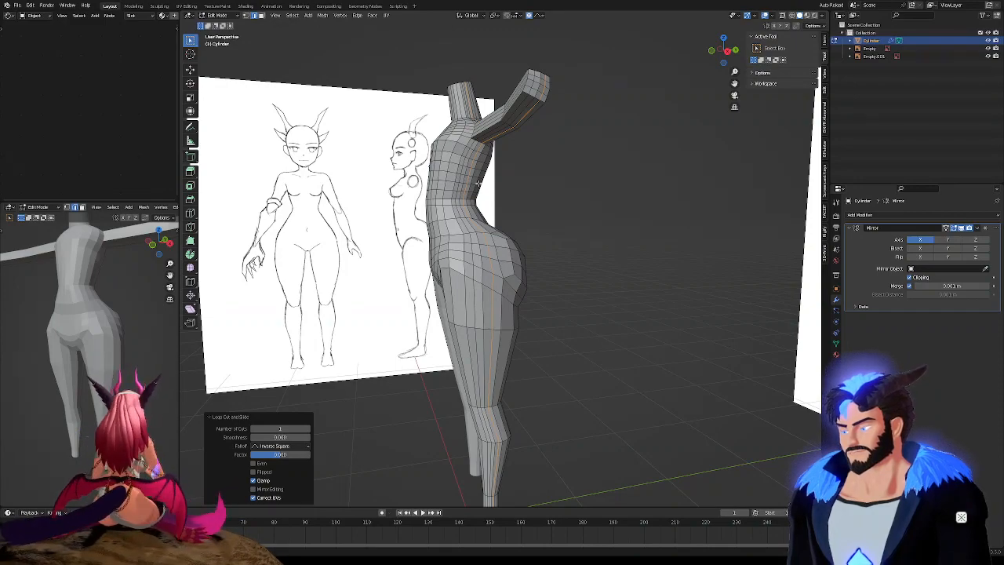
{"action": "mouse_move", "coordinate": [488, 187]}
{"action": "middle_mouse_down"}
{"action": "mouse_move", "coordinate": [603, 170]}
{"action": "mouse_move", "coordinate": [599, 154]}
{"action": "mouse_move", "coordinate": [469, 135]}
{"action": "mouse_move", "coordinate": [444, 149]}
{"action": "middle_mouse_up"}
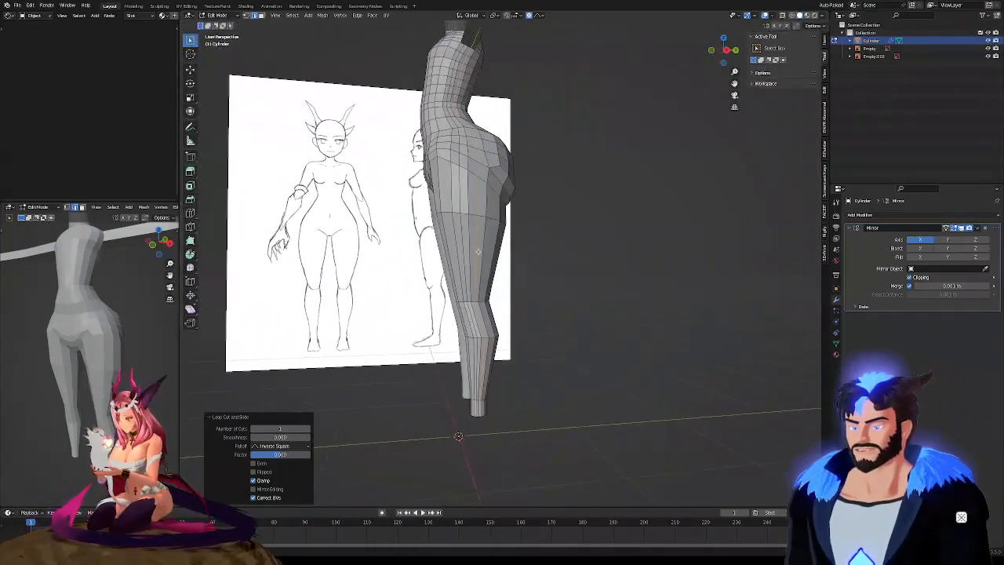
{"action": "scroll", "coordinate": [470, 222], "scroll_direction": "up", "scroll_amount": 3}
{"action": "middle_click_drag", "start_coordinate": [469, 222], "coordinate": [557, 217]}
{"action": "scroll", "coordinate": [556, 219], "scroll_direction": "down", "scroll_amount": 4}
{"action": "scroll", "coordinate": [445, 292], "scroll_direction": "up", "scroll_amount": 2}
{"action": "middle_click_drag", "start_coordinate": [445, 295], "coordinate": [469, 251]}
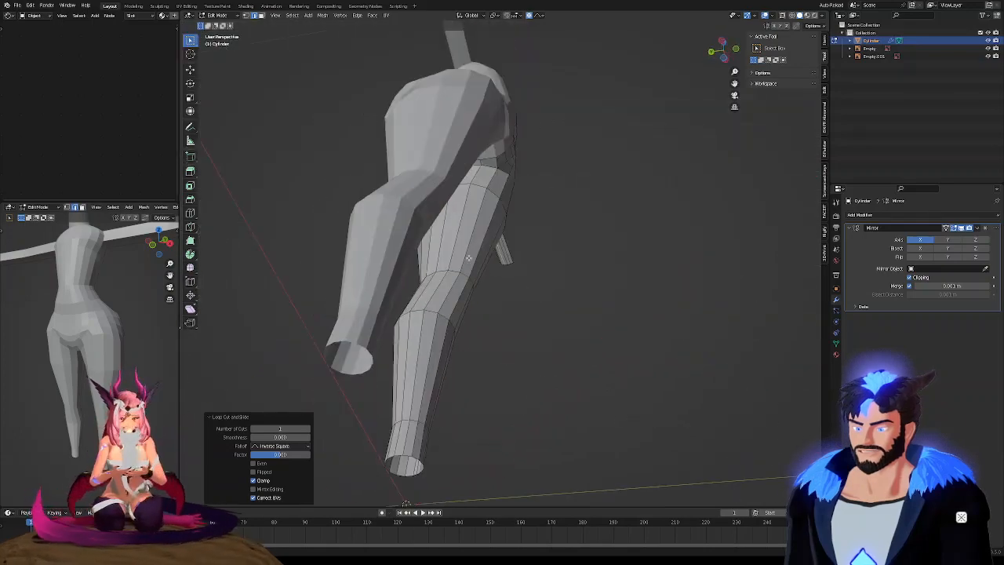
{"action": "middle_click_drag", "start_coordinate": [429, 358], "coordinate": [318, 370]}
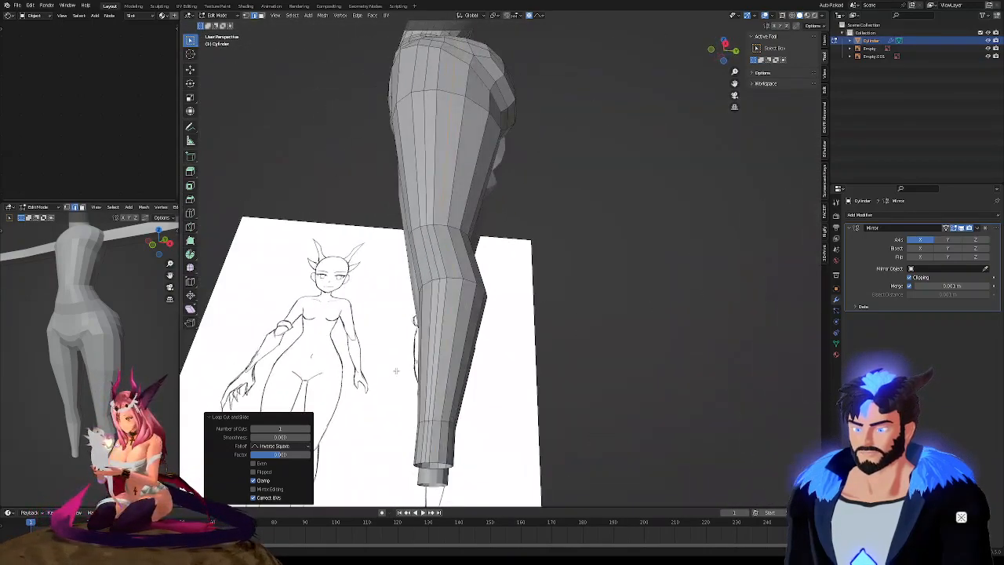
{"action": "middle_click_drag", "start_coordinate": [390, 370], "coordinate": [430, 277]}
{"action": "mouse_move", "coordinate": [518, 90]}
{"action": "middle_mouse_down"}
{"action": "mouse_move", "coordinate": [439, 211]}
{"action": "mouse_move", "coordinate": [461, 207]}
{"action": "middle_mouse_up"}
{"action": "middle_click_drag", "start_coordinate": [375, 206], "coordinate": [504, 220]}
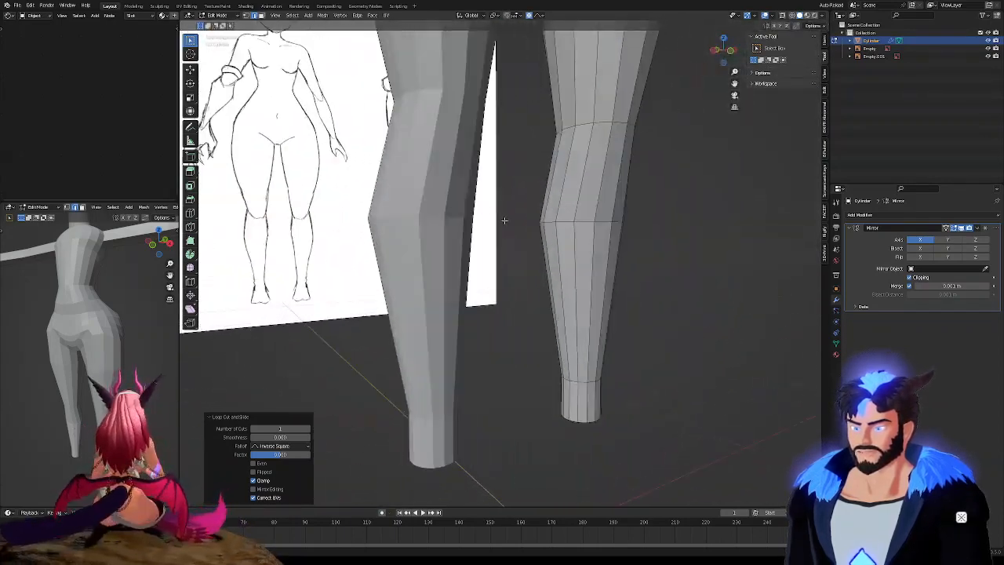
{"action": "scroll", "coordinate": [505, 220], "scroll_direction": "down", "scroll_amount": 5}
{"action": "middle_click_drag", "start_coordinate": [513, 125], "coordinate": [553, 200], "text": "shift"}
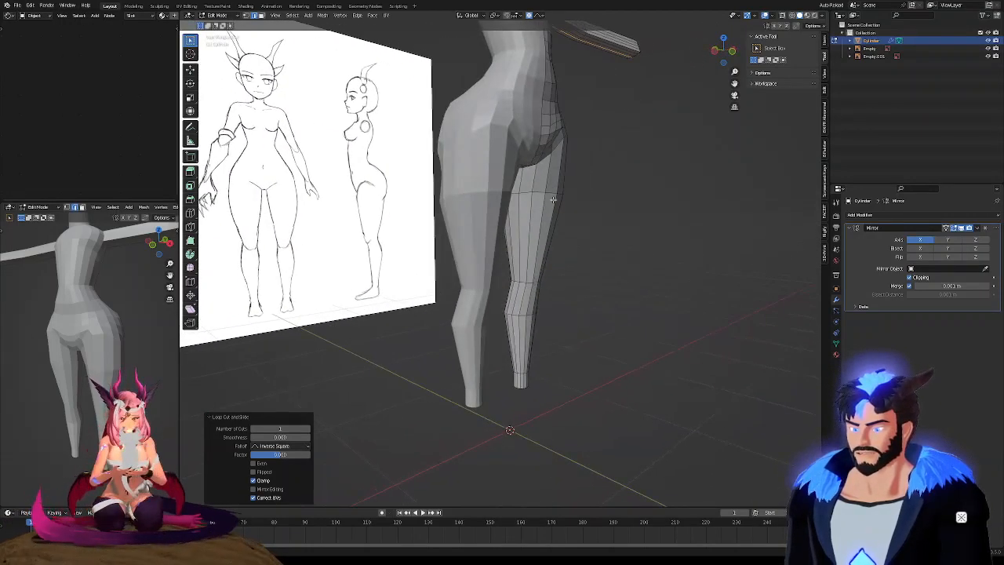
Examine how the new lengthwise edge loops run over the hip, waist and side of the torso up to the armpit
{"action": "scroll", "coordinate": [515, 245], "scroll_direction": "up", "scroll_amount": 5}
{"action": "mouse_move", "coordinate": [514, 245]}
{"action": "middle_mouse_down"}
{"action": "mouse_move", "coordinate": [560, 174]}
{"action": "mouse_move", "coordinate": [574, 180]}
{"action": "mouse_move", "coordinate": [562, 188]}
{"action": "mouse_move", "coordinate": [551, 116]}
{"action": "mouse_move", "coordinate": [549, 265]}
{"action": "mouse_move", "coordinate": [548, 256]}
{"action": "mouse_move", "coordinate": [612, 253]}
{"action": "middle_mouse_up"}
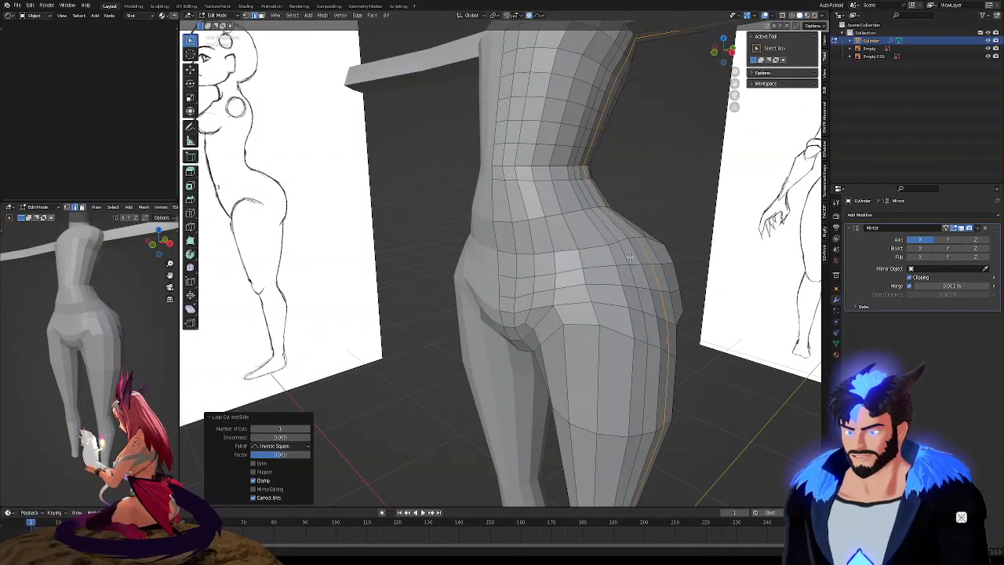
{"action": "mouse_move", "coordinate": [557, 222]}
{"action": "middle_mouse_down"}
{"action": "mouse_move", "coordinate": [431, 226]}
{"action": "mouse_move", "coordinate": [638, 167]}
{"action": "mouse_move", "coordinate": [506, 299]}
{"action": "middle_mouse_up"}
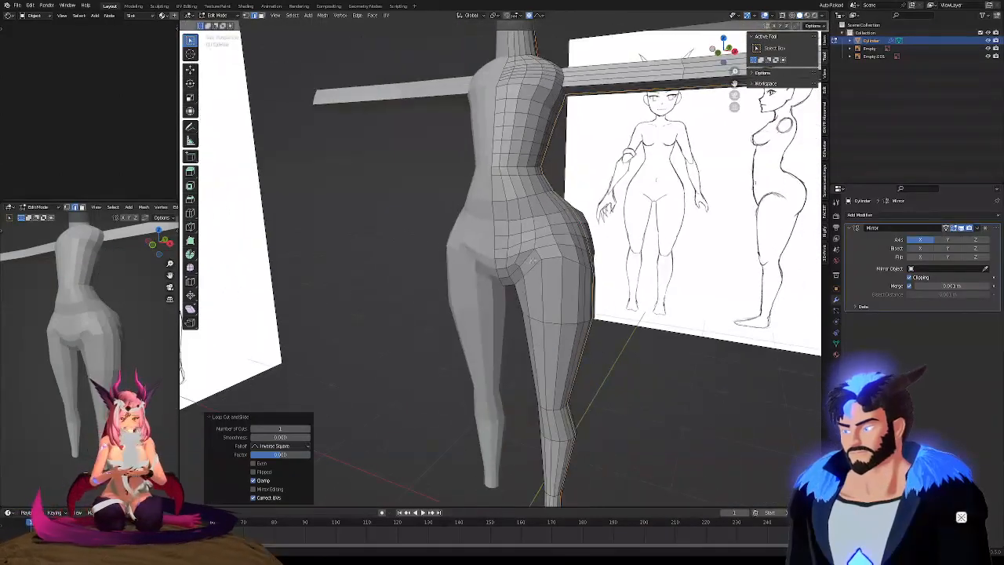
{"action": "mouse_move", "coordinate": [536, 231]}
{"action": "middle_mouse_down"}
{"action": "mouse_move", "coordinate": [577, 164]}
{"action": "mouse_move", "coordinate": [568, 93]}
{"action": "mouse_move", "coordinate": [701, 139]}
{"action": "mouse_move", "coordinate": [712, 130]}
{"action": "middle_mouse_up"}
{"action": "middle_click_drag", "start_coordinate": [495, 180], "coordinate": [547, 345]}
{"action": "mouse_move", "coordinate": [643, 98]}
{"action": "middle_mouse_down"}
{"action": "mouse_move", "coordinate": [558, 127]}
{"action": "mouse_move", "coordinate": [518, 219]}
{"action": "mouse_move", "coordinate": [557, 269]}
{"action": "mouse_move", "coordinate": [540, 182]}
{"action": "mouse_move", "coordinate": [548, 192]}
{"action": "mouse_move", "coordinate": [538, 189]}
{"action": "middle_mouse_up"}
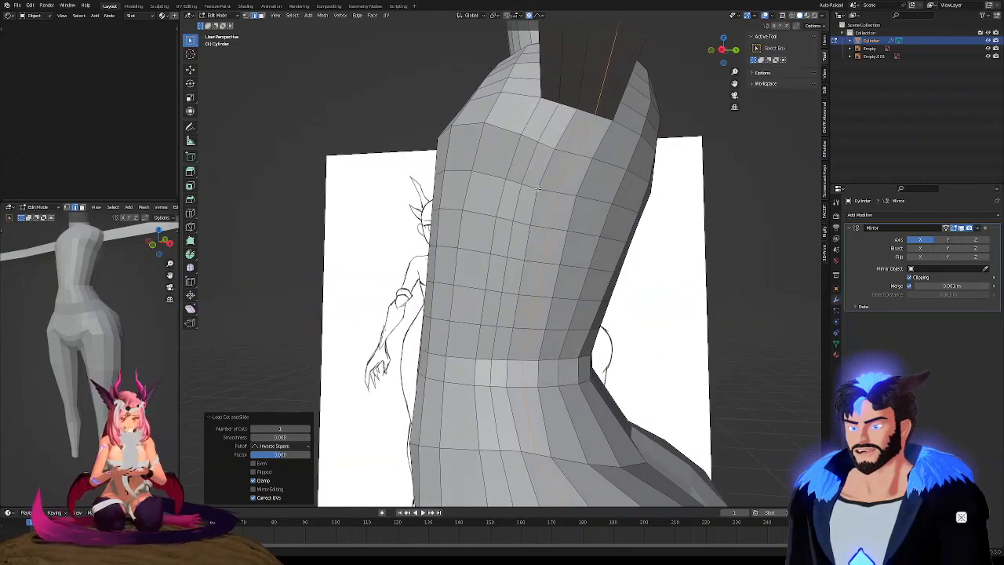
Delete the two narrow torso faces directly below the arm's underside at the armpit
{"action": "scroll", "coordinate": [577, 132], "scroll_direction": "up", "scroll_amount": 2}
{"action": "mouse_move", "coordinate": [568, 146]}
{"action": "middle_mouse_down"}
{"action": "mouse_move", "coordinate": [560, 189]}
{"action": "mouse_move", "coordinate": [617, 217]}
{"action": "mouse_move", "coordinate": [576, 181]}
{"action": "mouse_move", "coordinate": [558, 204]}
{"action": "middle_mouse_up"}
{"action": "scroll", "coordinate": [542, 208], "scroll_direction": "up", "scroll_amount": 3}
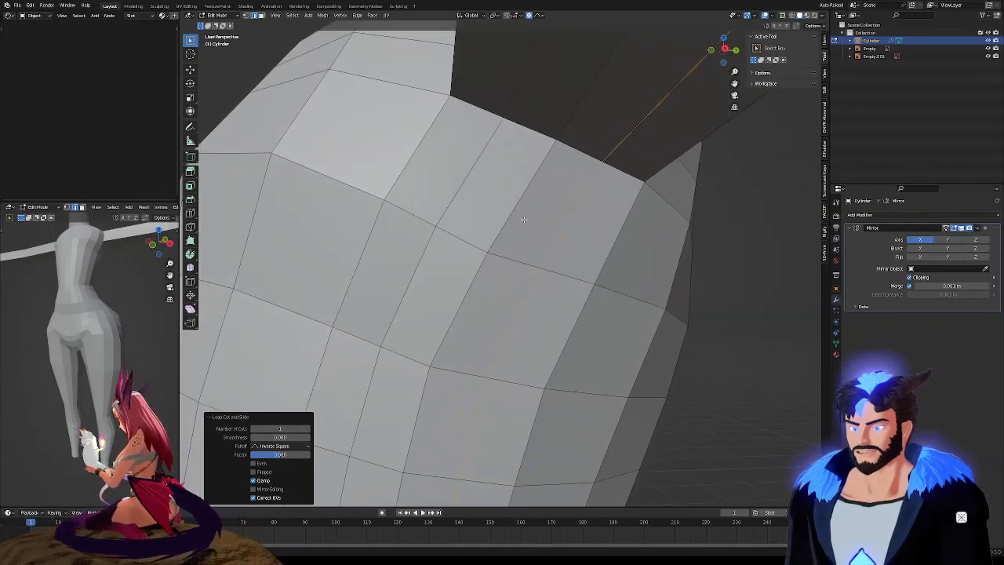
{"action": "key", "text": "3"}
{"action": "left_click", "coordinate": [540, 209]}
{"action": "left_click", "coordinate": [499, 194], "text": "shift"}
{"action": "key", "text": "x"}
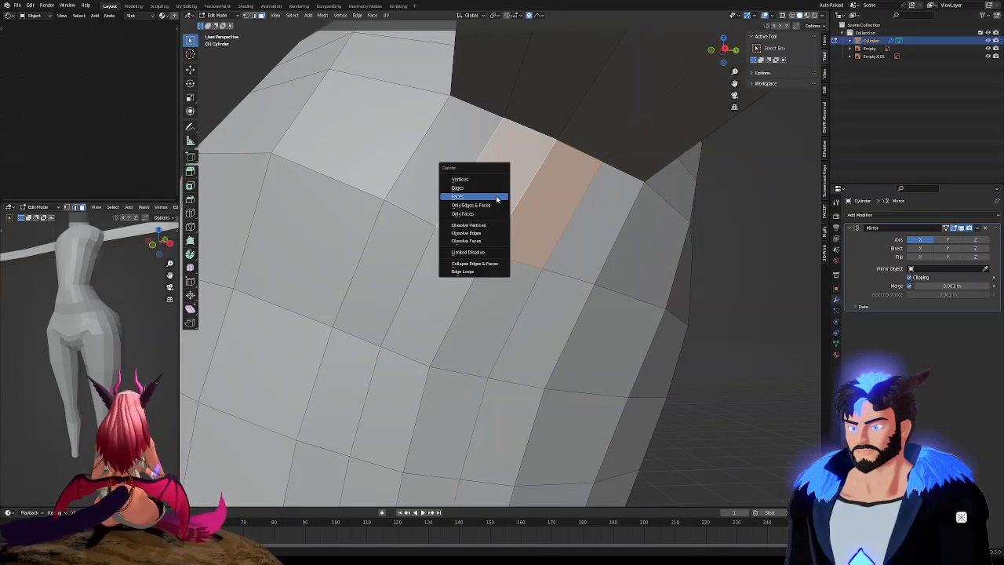
{"action": "left_click", "coordinate": [496, 195]}
Extrude the two edges under the arm down into the armpit hole and scale the extruded edges inward to about half
{"action": "key", "text": "2"}
{"action": "left_click", "coordinate": [542, 127]}
{"action": "left_click", "coordinate": [583, 147], "text": "shift"}
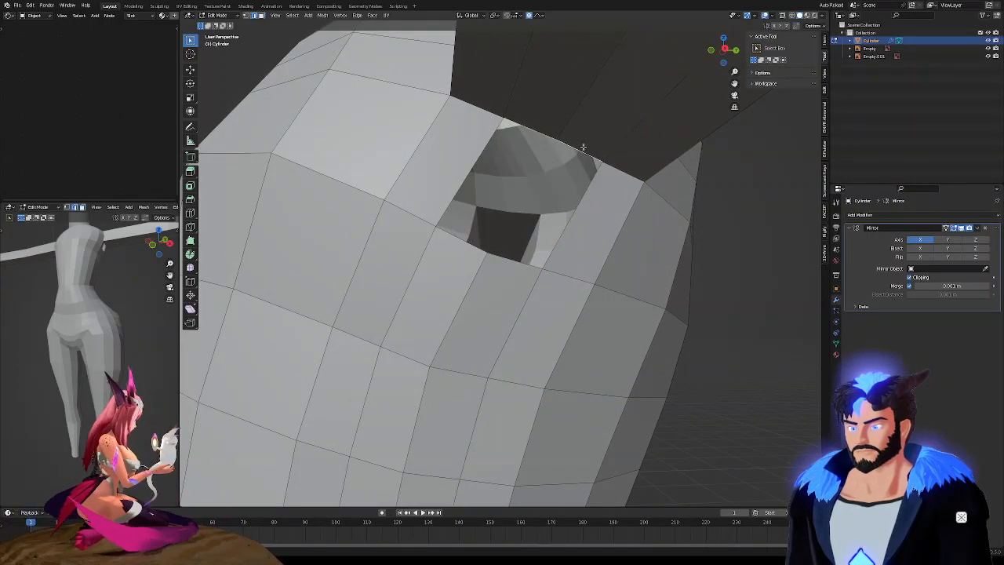
{"action": "key", "text": "e"}
{"action": "left_click", "coordinate": [582, 195]}
{"action": "key", "text": "s"}
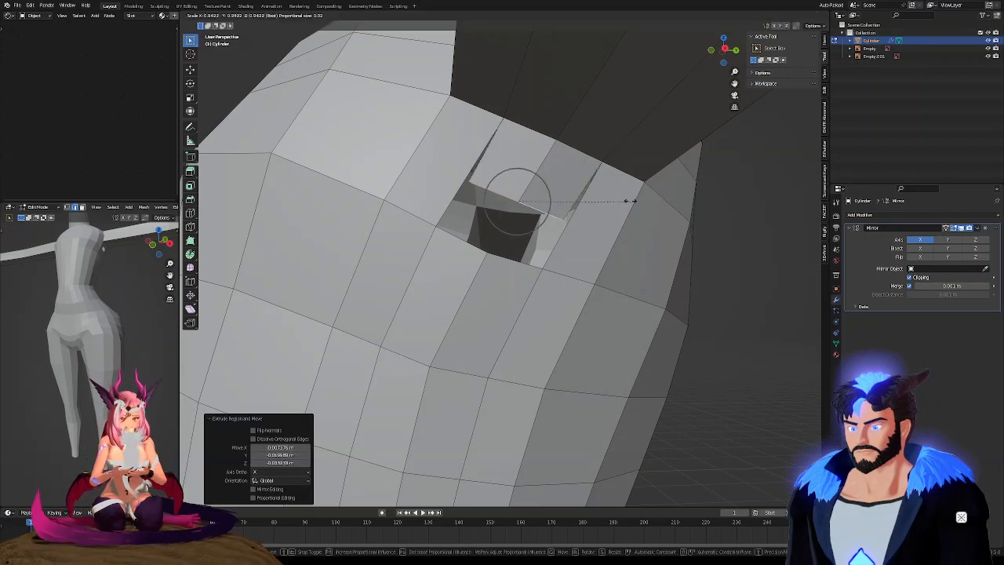
{"action": "left_click", "coordinate": [584, 198]}
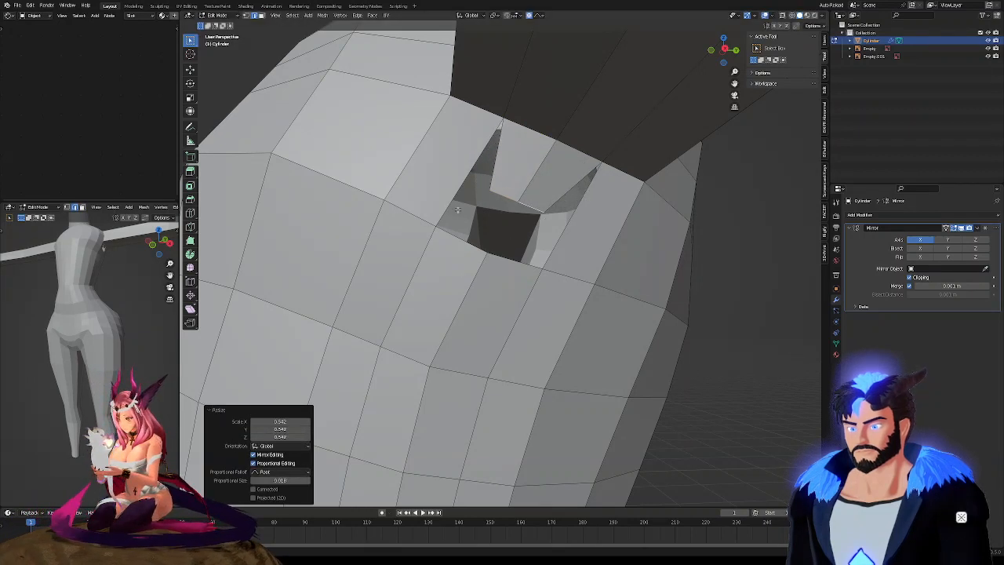
Delete the torso faces on both sides of the extruded armpit faces
{"action": "key", "text": "3"}
{"action": "left_click", "coordinate": [471, 155]}
{"action": "key", "text": "x"}
{"action": "left_click", "coordinate": [459, 163]}
{"action": "left_click", "coordinate": [604, 224]}
{"action": "key", "text": "x"}
{"action": "left_click", "coordinate": [599, 224]}
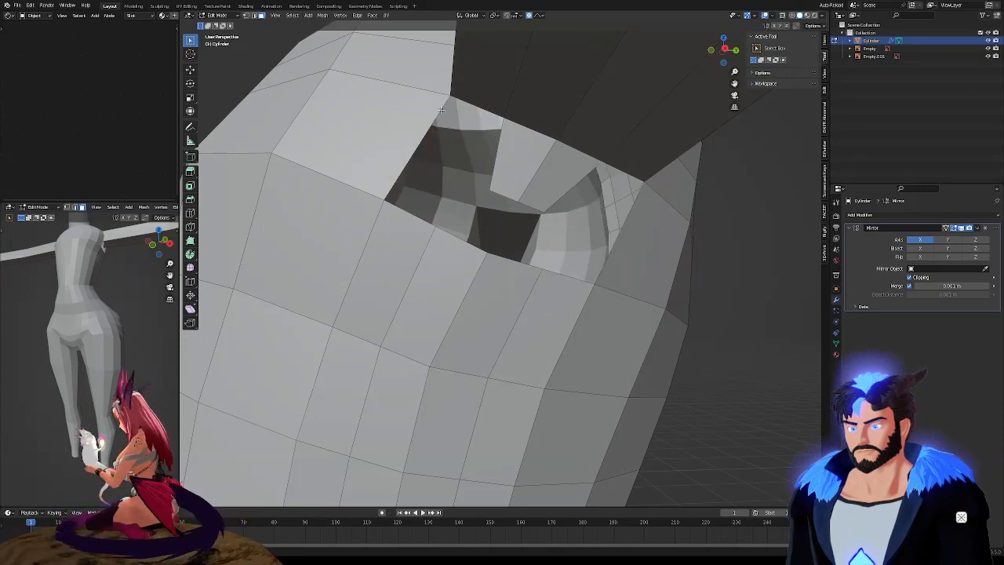
Fill the gaps on both sides of the extruded armpit faces with new faces
{"action": "key", "text": "1"}
{"action": "key", "text": "2"}
{"action": "left_click", "coordinate": [481, 121]}
{"action": "key", "text": "f"}
{"action": "left_click", "coordinate": [630, 174]}
{"action": "left_click", "coordinate": [639, 167]}
{"action": "key", "text": "f"}
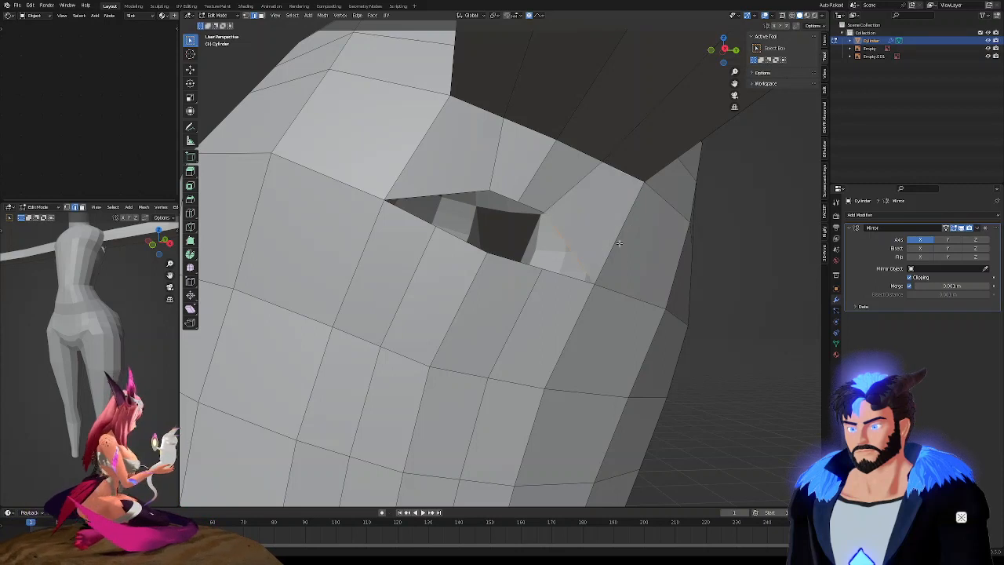
Dissolve the two surplus vertical edge loops below the armpit and fill the remaining opening with faces
{"action": "left_click", "coordinate": [529, 294], "text": "alt"}
{"action": "left_click", "coordinate": [411, 269], "text": "alt+shift"}
{"action": "key", "text": "x"}
{"action": "left_click", "coordinate": [404, 307]}
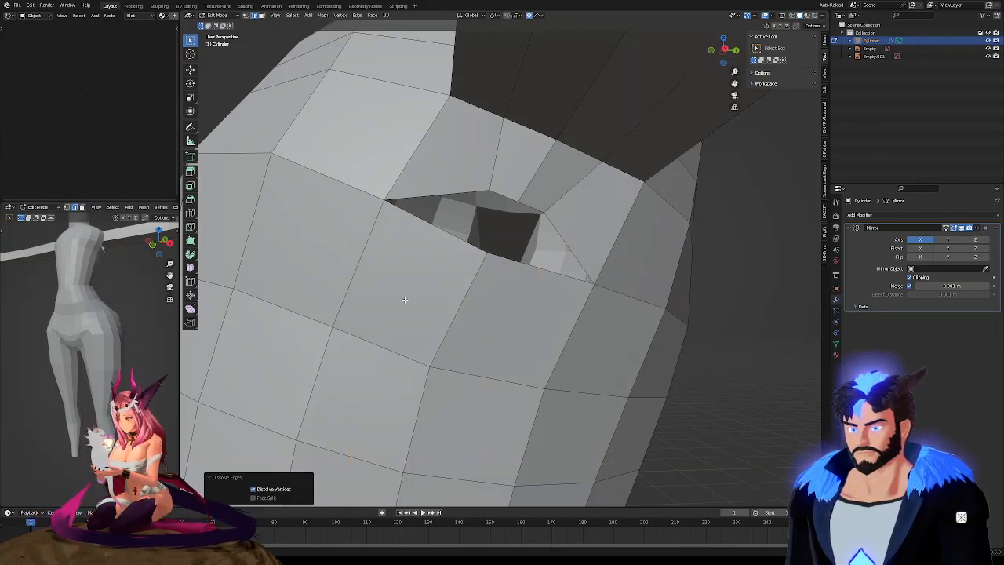
{"action": "left_click", "coordinate": [567, 248]}
{"action": "key", "text": "f"}
{"action": "key", "text": "f"}
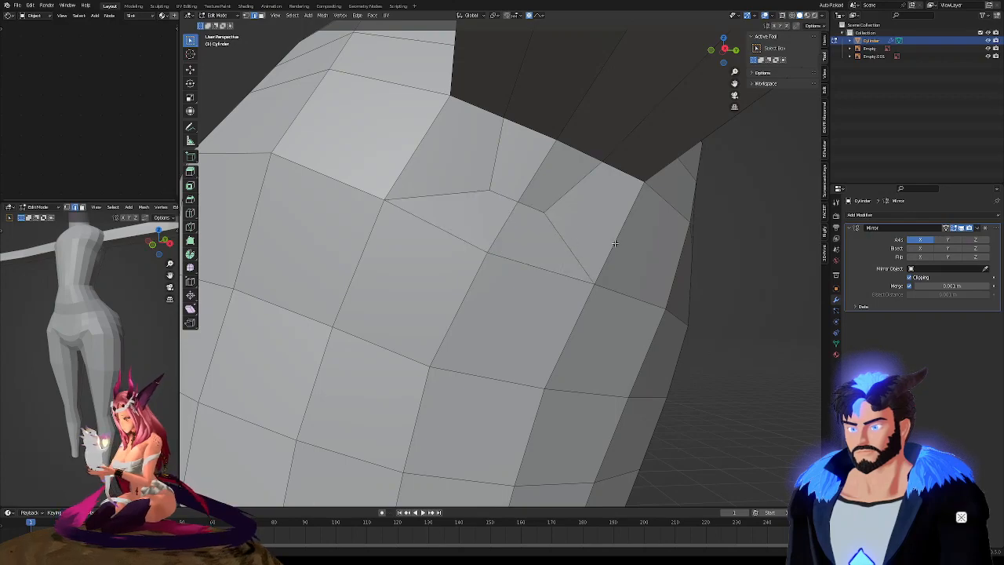
Trace the two lengthwise edge loops on the arm's underside and check how they end in the rebuilt armpit topology
{"action": "scroll", "coordinate": [614, 244], "scroll_direction": "down", "scroll_amount": 6}
{"action": "middle_click_drag", "start_coordinate": [555, 267], "coordinate": [560, 147]}
{"action": "scroll", "coordinate": [535, 184], "scroll_direction": "down", "scroll_amount": 5}
{"action": "scroll", "coordinate": [554, 157], "scroll_direction": "up", "scroll_amount": 4}
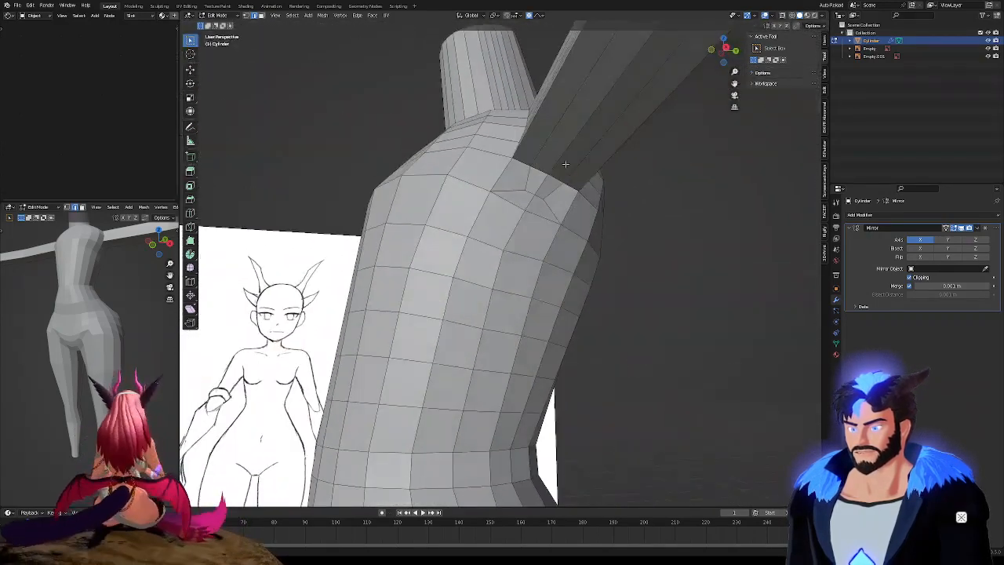
{"action": "scroll", "coordinate": [559, 147], "scroll_direction": "up", "scroll_amount": 2}
{"action": "left_click", "coordinate": [543, 127]}
{"action": "left_click", "coordinate": [539, 136], "text": "alt"}
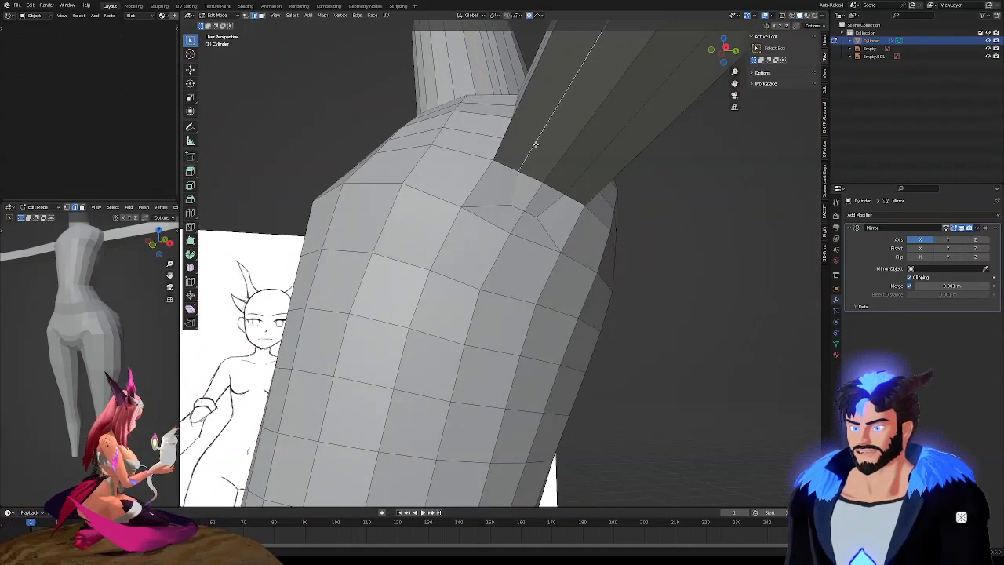
{"action": "left_click", "coordinate": [518, 204]}
{"action": "left_click", "coordinate": [531, 136], "text": "alt"}
{"action": "left_click", "coordinate": [592, 151], "text": "alt+shift"}
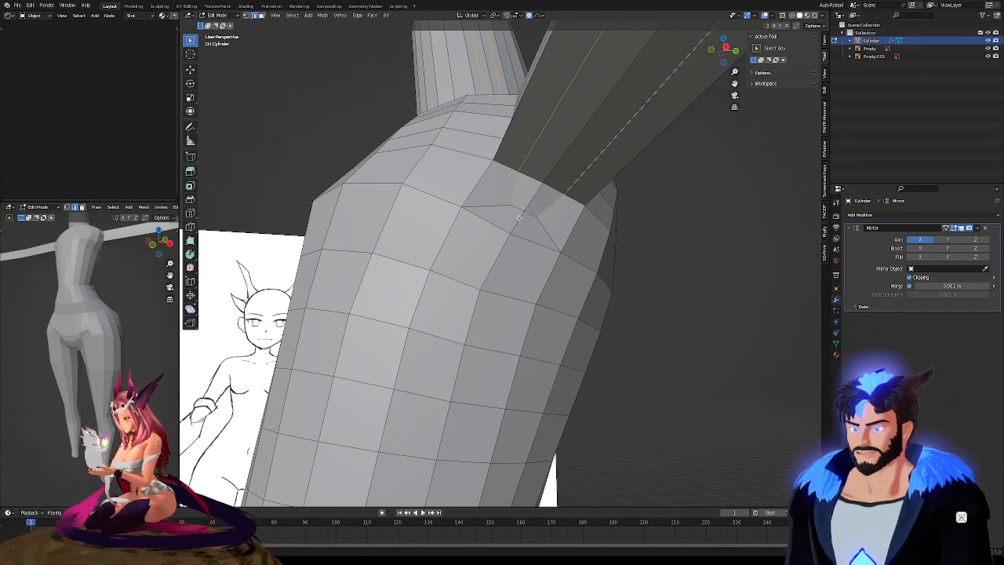
{"action": "middle_click_drag", "start_coordinate": [531, 214], "coordinate": [514, 225]}
{"action": "scroll", "coordinate": [626, 184], "scroll_direction": "down", "scroll_amount": 10}
{"action": "scroll", "coordinate": [604, 191], "scroll_direction": "up", "scroll_amount": 10}
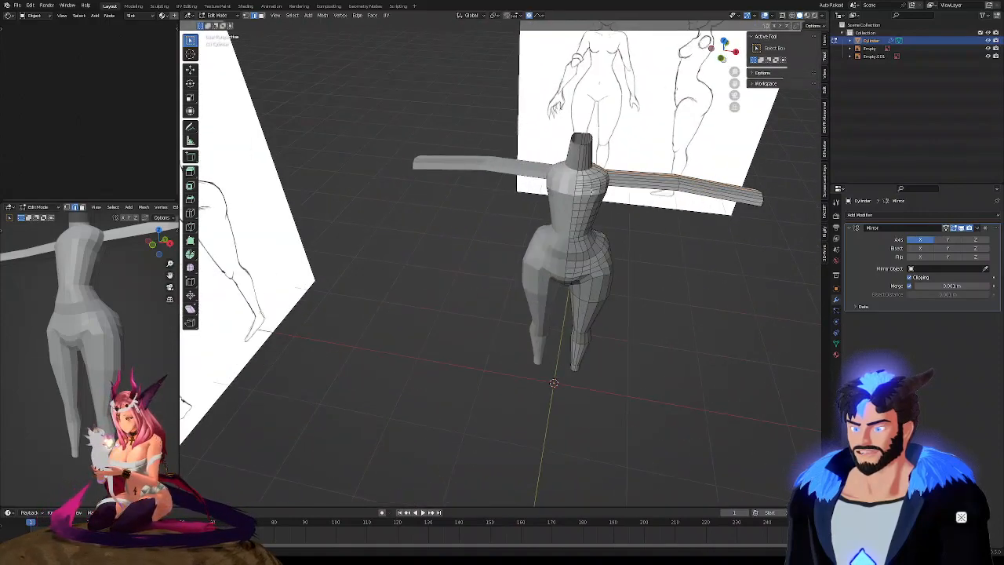
{"action": "mouse_move", "coordinate": [572, 186]}
{"action": "middle_mouse_down"}
{"action": "mouse_move", "coordinate": [608, 135]}
{"action": "mouse_move", "coordinate": [583, 131]}
{"action": "middle_mouse_up"}
{"action": "mouse_move", "coordinate": [642, 158]}
{"action": "middle_mouse_down"}
{"action": "mouse_move", "coordinate": [637, 149]}
{"action": "mouse_move", "coordinate": [682, 171]}
{"action": "middle_mouse_up"}
{"action": "mouse_move", "coordinate": [610, 150]}
{"action": "middle_mouse_down"}
{"action": "mouse_move", "coordinate": [550, 169]}
{"action": "mouse_move", "coordinate": [570, 153]}
{"action": "middle_mouse_up"}
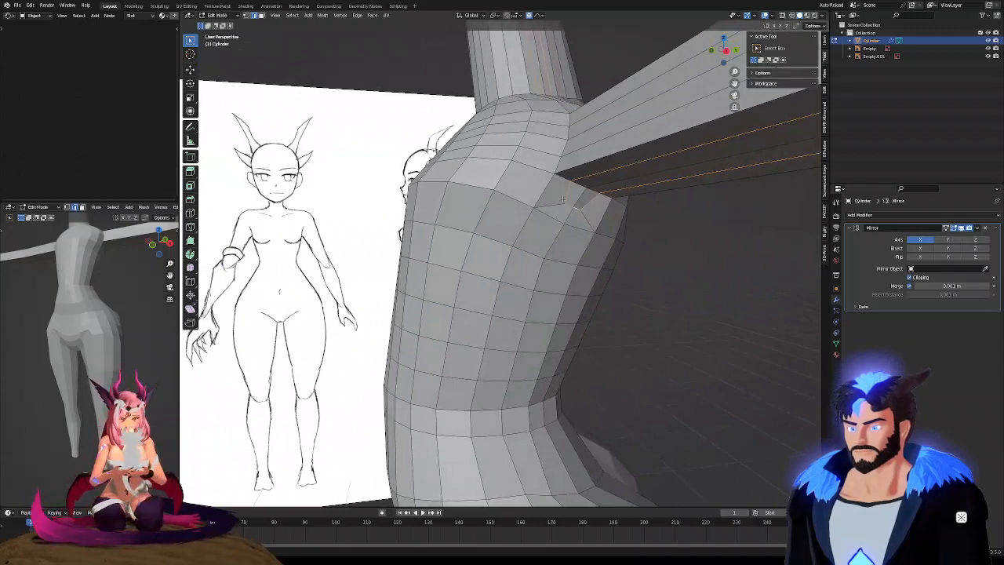
Undo the armpit rework back to before the two faces below the arm were deleted
{"action": "key", "text": "ctrl+z"}
{"action": "key", "text": "ctrl+z"}
{"action": "key", "text": "ctrl+z"}
{"action": "key", "text": "ctrl+z"}
{"action": "key", "text": "ctrl+z"}
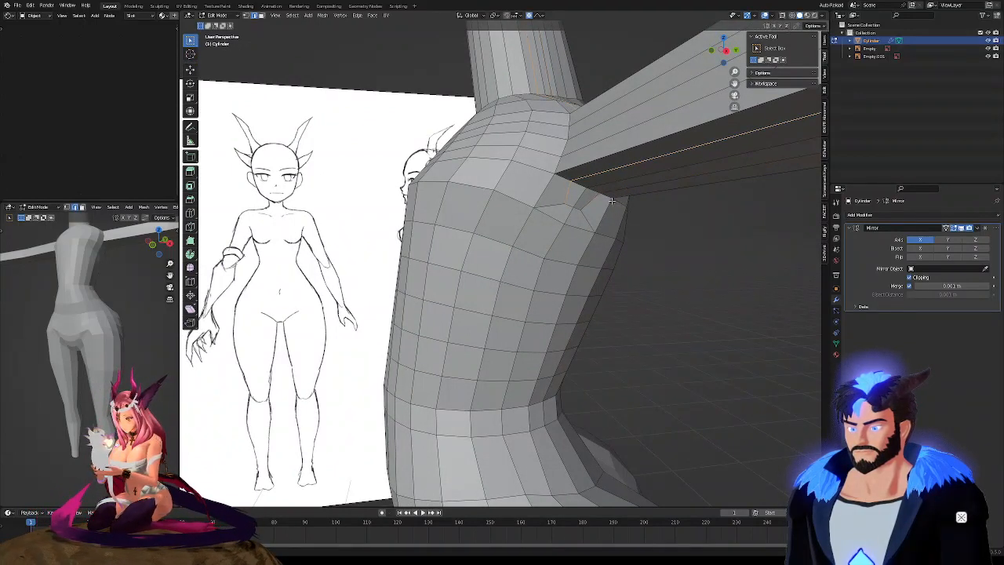
{"action": "key", "text": "ctrl+z"}
{"action": "key", "text": "ctrl+z"}
{"action": "key", "text": "ctrl+z"}
{"action": "key", "text": "ctrl+z"}
{"action": "key", "text": "ctrl+z"}
{"action": "key", "text": "ctrl+z"}
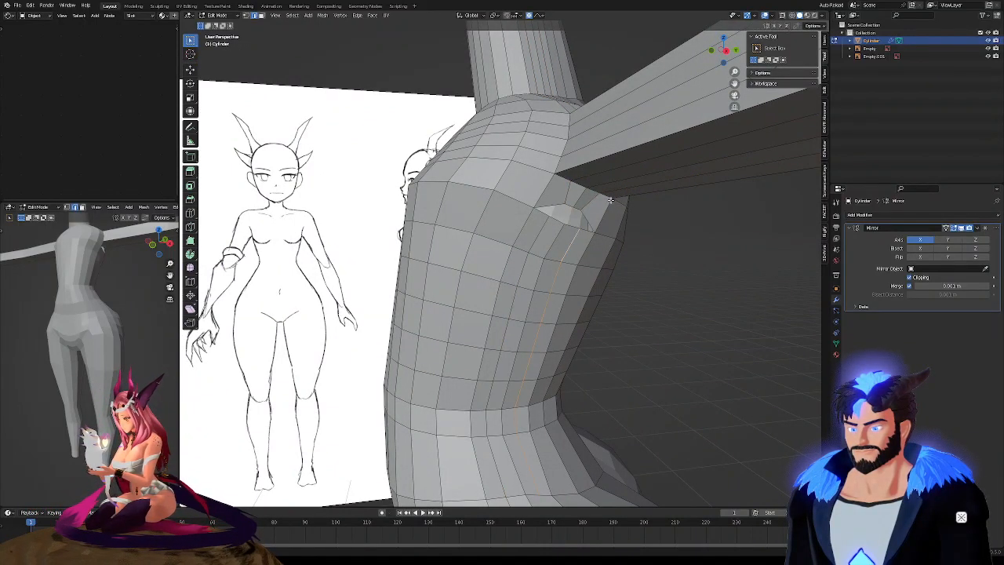
{"action": "key", "text": "ctrl+z"}
{"action": "key", "text": "ctrl+z"}
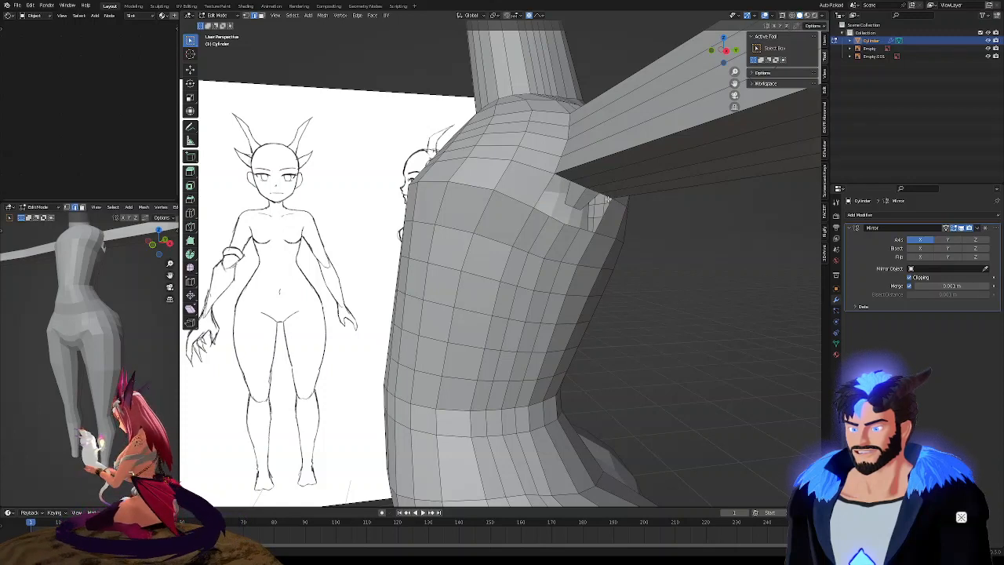
{"action": "key", "text": "ctrl+z"}
{"action": "key", "text": "ctrl+z"}
{"action": "key", "text": "ctrl+z"}
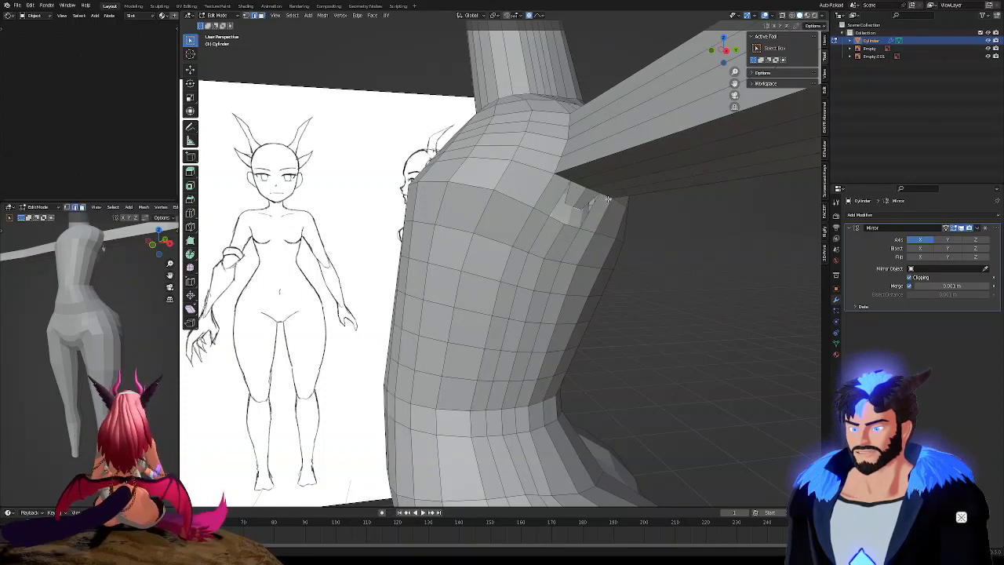
{"action": "key", "text": "ctrl+z"}
{"action": "key", "text": "ctrl+z"}
{"action": "key", "text": "ctrl+z"}
{"action": "key", "text": "ctrl+z"}
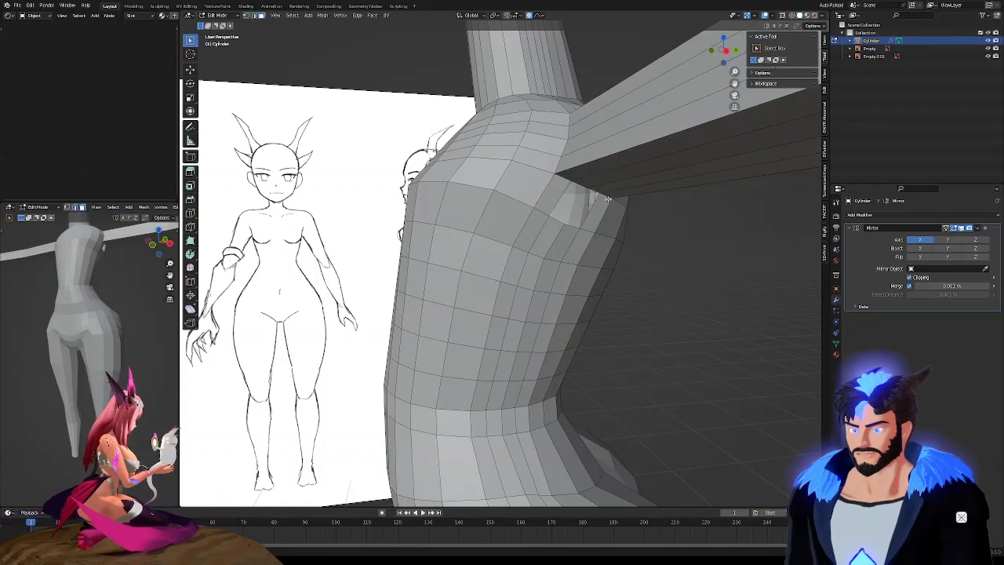
Examine the restored armpit, shoulder and upper arm topology from several angles
{"action": "middle_click_drag", "start_coordinate": [554, 229], "coordinate": [594, 233]}
{"action": "scroll", "coordinate": [556, 190], "scroll_direction": "down", "scroll_amount": 3}
{"action": "scroll", "coordinate": [580, 187], "scroll_direction": "up", "scroll_amount": 3}
{"action": "mouse_move", "coordinate": [562, 186]}
{"action": "middle_mouse_down"}
{"action": "mouse_move", "coordinate": [627, 189]}
{"action": "mouse_move", "coordinate": [537, 183]}
{"action": "middle_mouse_up"}
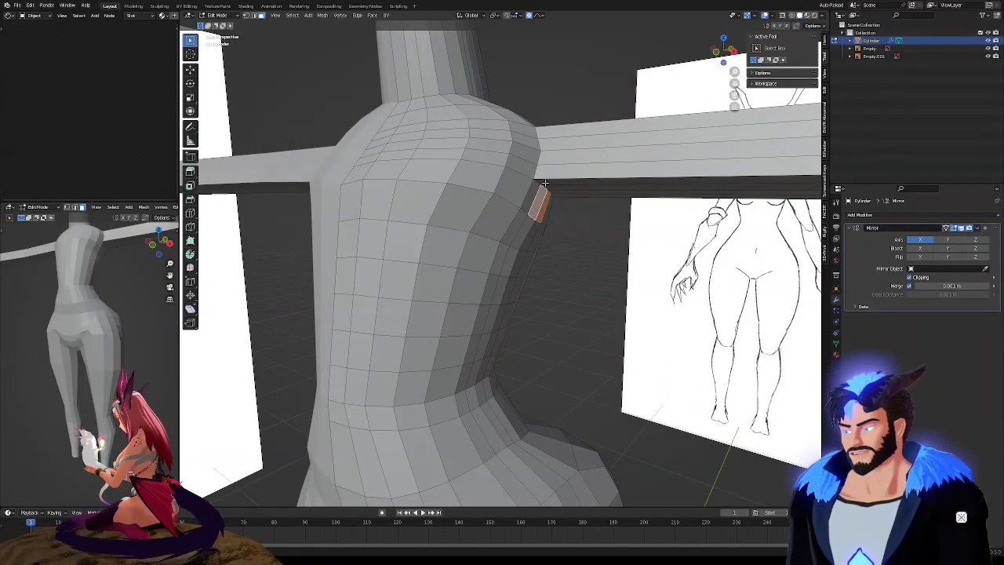
{"action": "middle_click_drag", "start_coordinate": [541, 192], "coordinate": [639, 249]}
{"action": "mouse_move", "coordinate": [518, 242]}
{"action": "middle_mouse_down"}
{"action": "mouse_move", "coordinate": [452, 227]}
{"action": "mouse_move", "coordinate": [542, 233]}
{"action": "mouse_move", "coordinate": [596, 225]}
{"action": "mouse_move", "coordinate": [545, 223]}
{"action": "mouse_move", "coordinate": [618, 218]}
{"action": "mouse_move", "coordinate": [396, 224]}
{"action": "mouse_move", "coordinate": [561, 224]}
{"action": "middle_mouse_up"}
{"action": "scroll", "coordinate": [550, 233], "scroll_direction": "up", "scroll_amount": 3}
{"action": "scroll", "coordinate": [594, 225], "scroll_direction": "down", "scroll_amount": 3}
{"action": "scroll", "coordinate": [517, 221], "scroll_direction": "up", "scroll_amount": 5}
{"action": "key", "text": "ctrl+r"}
{"action": "scroll", "coordinate": [561, 224], "scroll_direction": "up", "scroll_amount": 6}
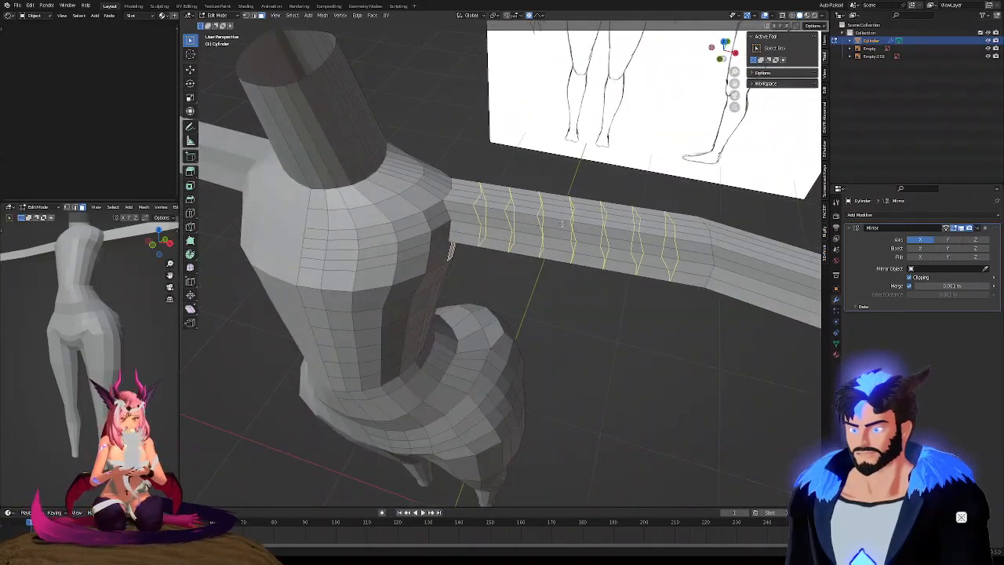
{"action": "scroll", "coordinate": [561, 224], "scroll_direction": "up", "scroll_amount": 1}
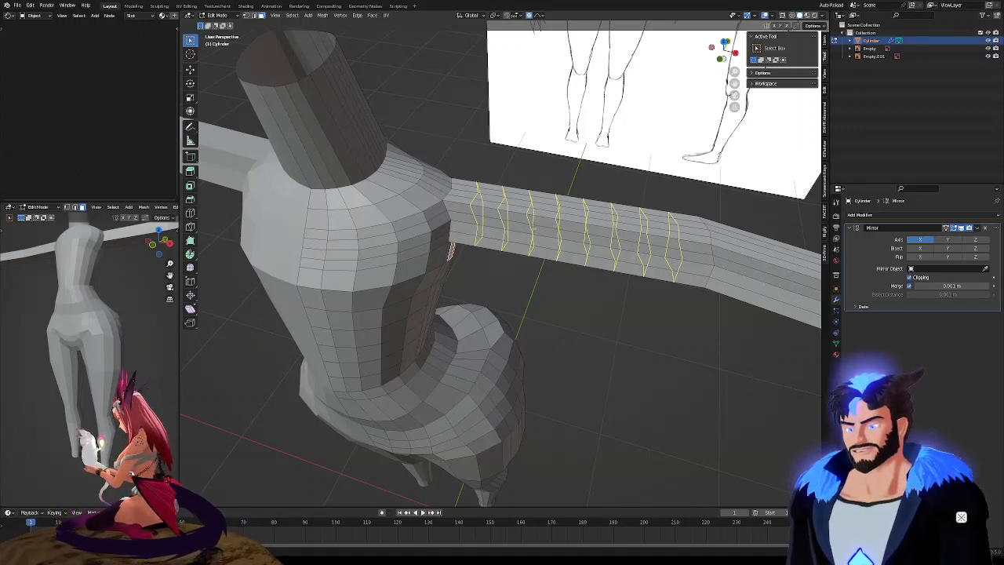
{"action": "key", "text": "Escape"}
Examine the shoulder, chest and arm connection from different angles and distances against the reference drawings
{"action": "middle_click_drag", "start_coordinate": [438, 227], "coordinate": [618, 218]}
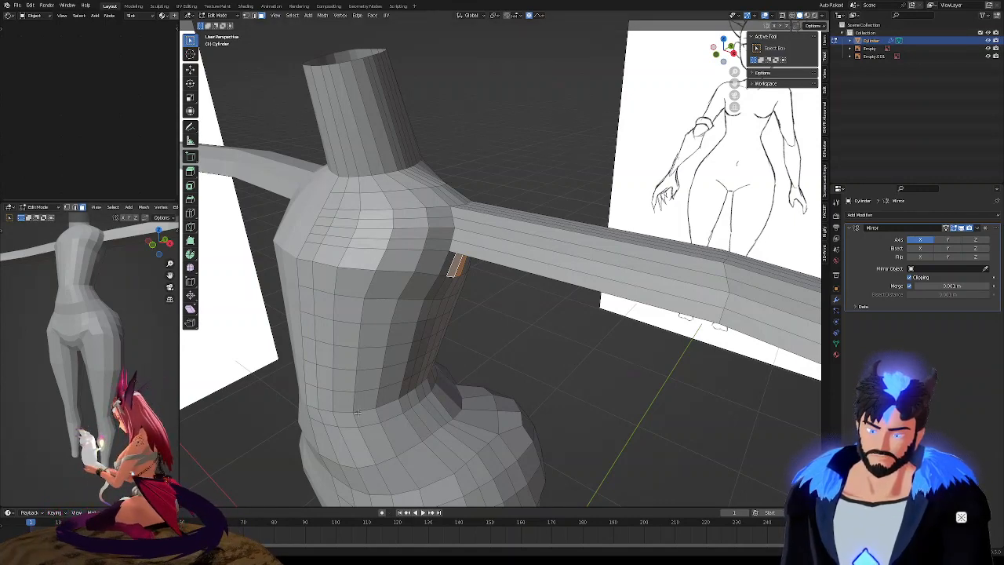
{"action": "middle_click_drag", "start_coordinate": [294, 384], "coordinate": [531, 379]}
{"action": "scroll", "coordinate": [525, 373], "scroll_direction": "up", "scroll_amount": 3}
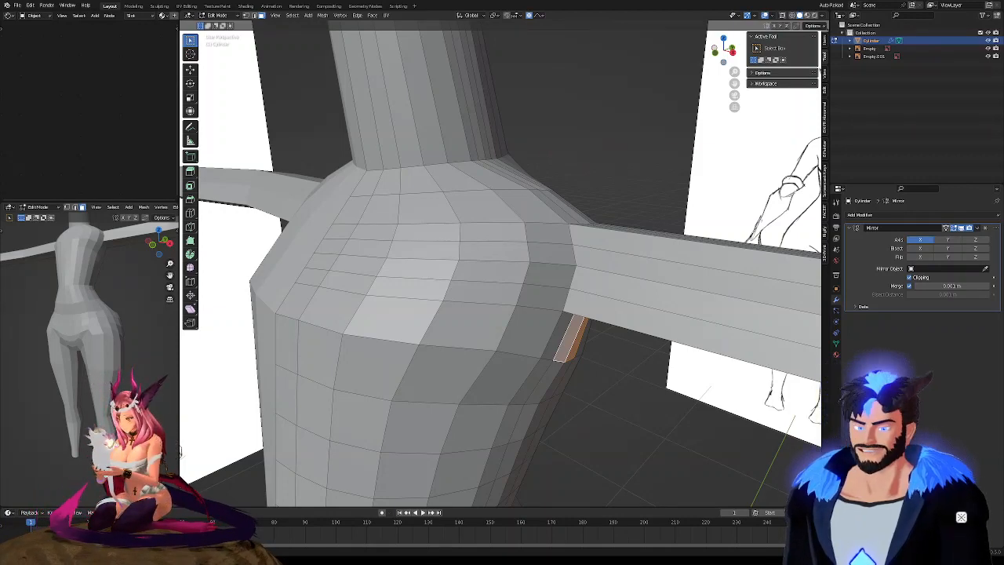
{"action": "middle_click_drag", "start_coordinate": [450, 242], "coordinate": [534, 236]}
{"action": "scroll", "coordinate": [461, 249], "scroll_direction": "down", "scroll_amount": 2}
{"action": "scroll", "coordinate": [460, 250], "scroll_direction": "up", "scroll_amount": 2}
{"action": "scroll", "coordinate": [453, 237], "scroll_direction": "down", "scroll_amount": 4}
{"action": "scroll", "coordinate": [463, 244], "scroll_direction": "up", "scroll_amount": 3}
{"action": "scroll", "coordinate": [402, 237], "scroll_direction": "down", "scroll_amount": 2}
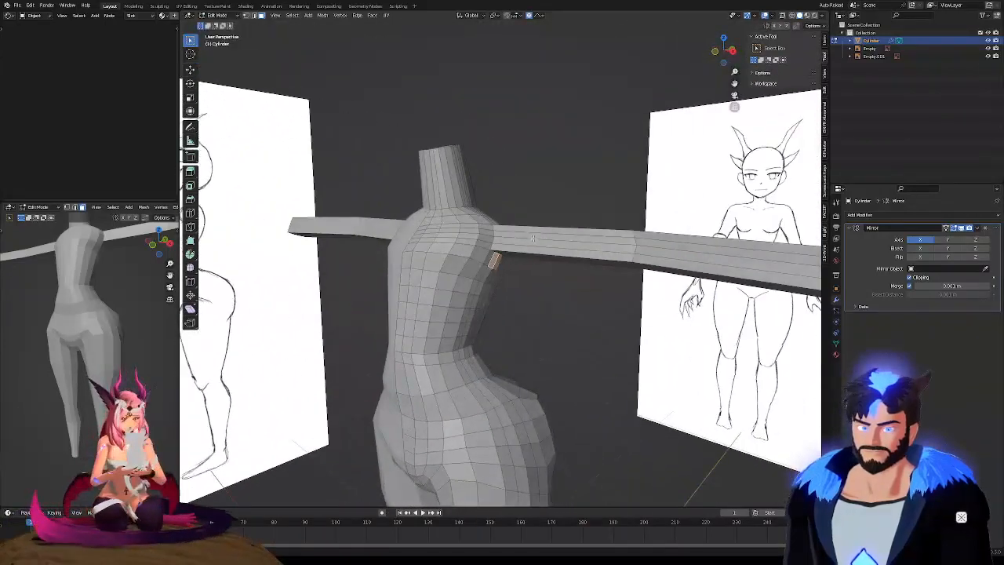
{"action": "middle_click_drag", "start_coordinate": [564, 236], "coordinate": [585, 244]}
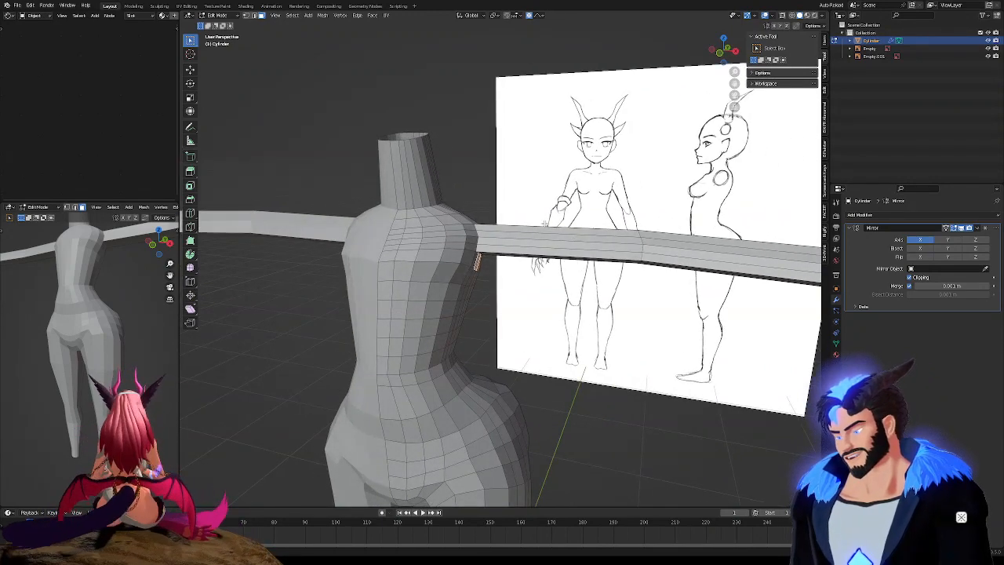
Add 10 evenly spaced loop cuts around the upper arm between the shoulder and the elbow bend
{"action": "middle_click_drag", "start_coordinate": [542, 229], "coordinate": [561, 257]}
{"action": "scroll", "coordinate": [539, 239], "scroll_direction": "up", "scroll_amount": 4}
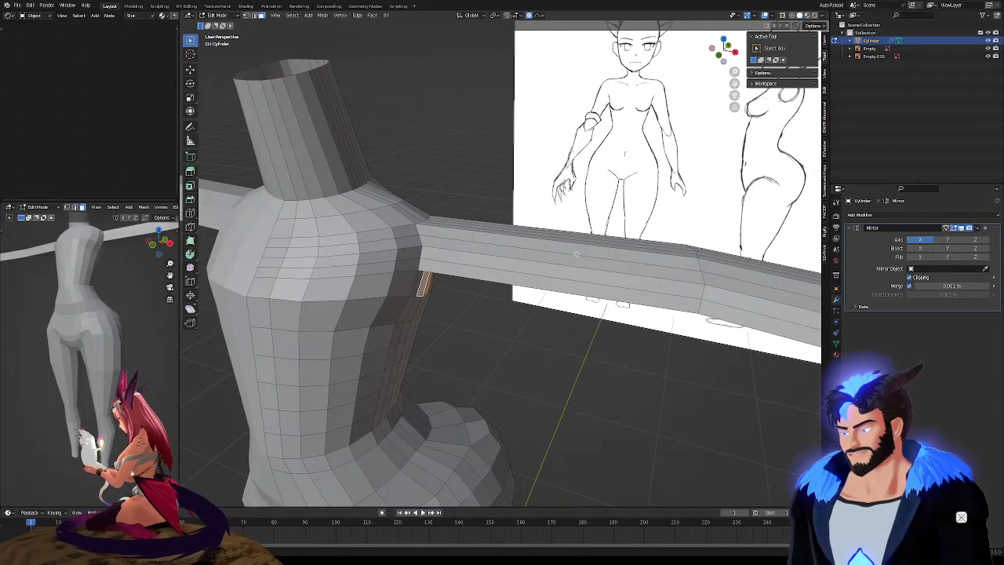
{"action": "mouse_move", "coordinate": [576, 253]}
{"action": "middle_mouse_down"}
{"action": "mouse_move", "coordinate": [432, 293]}
{"action": "mouse_move", "coordinate": [355, 291]}
{"action": "mouse_move", "coordinate": [499, 267]}
{"action": "mouse_move", "coordinate": [468, 265]}
{"action": "mouse_move", "coordinate": [565, 292]}
{"action": "mouse_move", "coordinate": [579, 320]}
{"action": "mouse_move", "coordinate": [571, 294]}
{"action": "mouse_move", "coordinate": [486, 287]}
{"action": "mouse_move", "coordinate": [473, 262]}
{"action": "mouse_move", "coordinate": [504, 232]}
{"action": "mouse_move", "coordinate": [491, 220]}
{"action": "mouse_move", "coordinate": [493, 254]}
{"action": "mouse_move", "coordinate": [510, 263]}
{"action": "mouse_move", "coordinate": [500, 245]}
{"action": "mouse_move", "coordinate": [514, 233]}
{"action": "mouse_move", "coordinate": [506, 284]}
{"action": "mouse_move", "coordinate": [493, 279]}
{"action": "mouse_move", "coordinate": [522, 274]}
{"action": "mouse_move", "coordinate": [499, 272]}
{"action": "middle_mouse_up"}
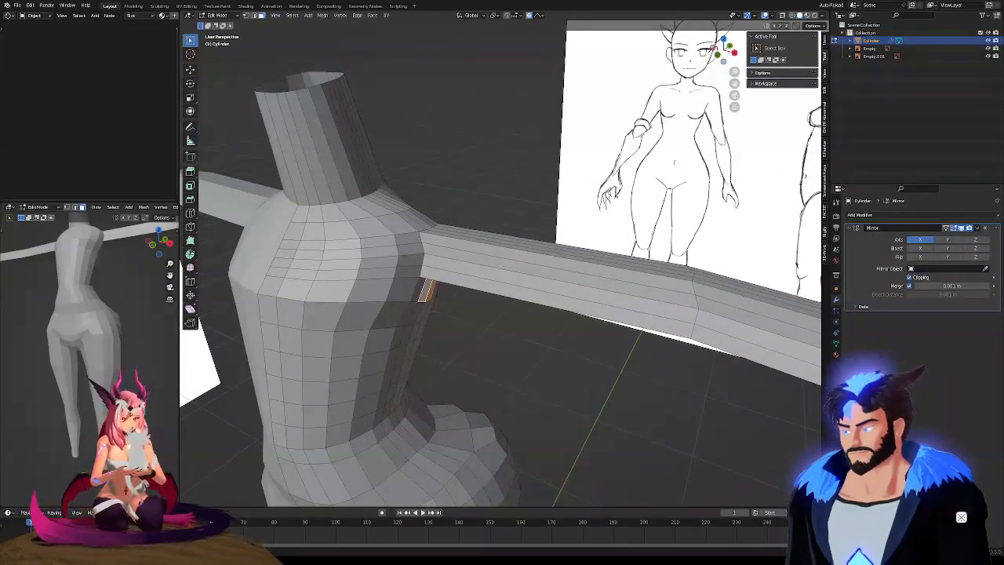
{"action": "middle_click_drag", "start_coordinate": [510, 266], "coordinate": [516, 284]}
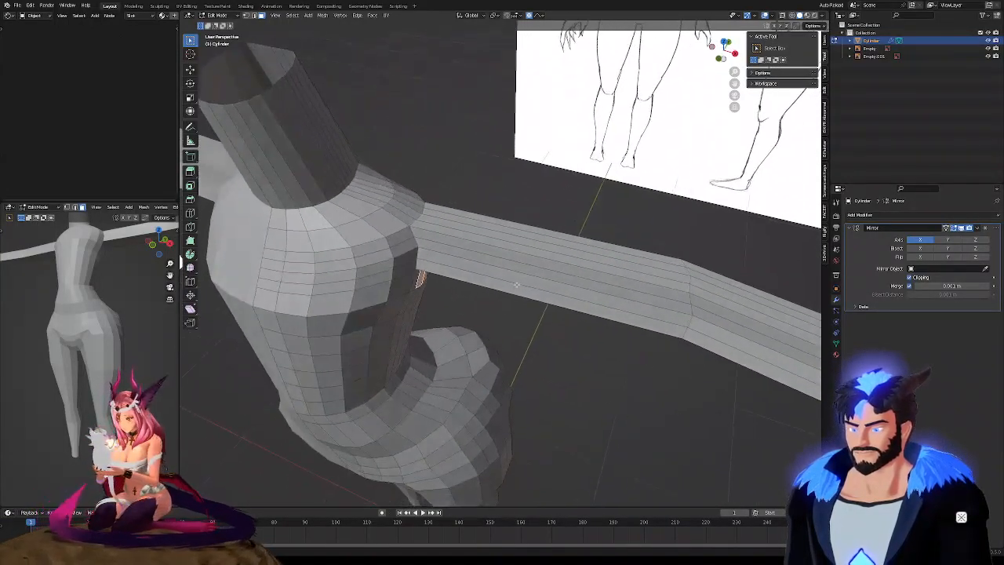
{"action": "key", "text": "ctrl+r"}
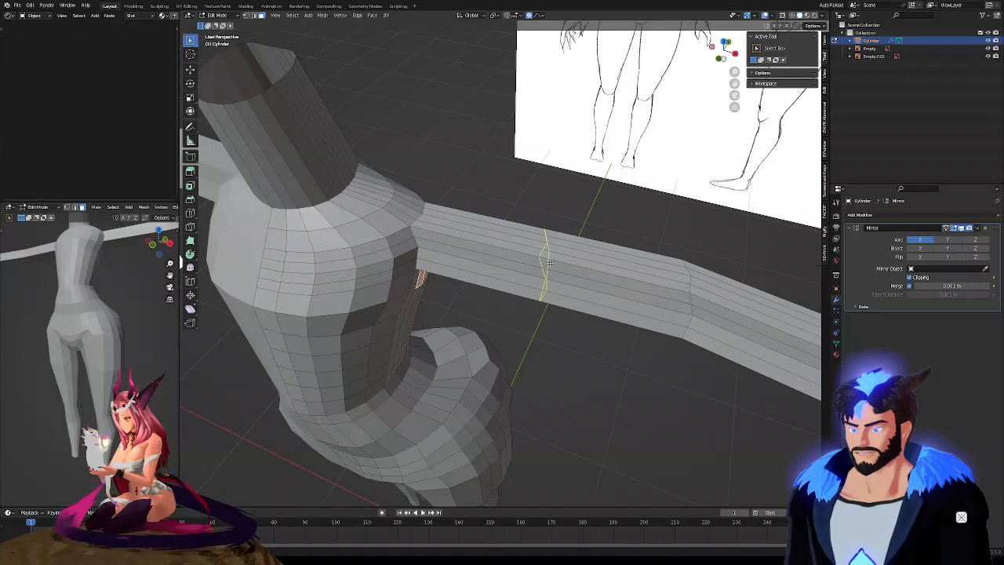
{"action": "scroll", "coordinate": [521, 255], "scroll_direction": "up", "scroll_amount": 5}
{"action": "scroll", "coordinate": [520, 256], "scroll_direction": "up", "scroll_amount": 2}
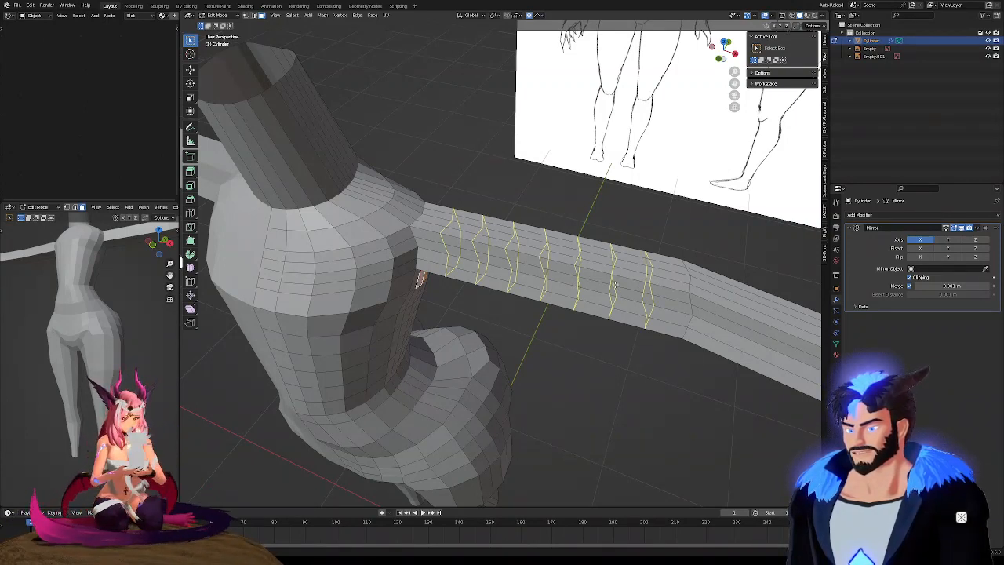
{"action": "scroll", "coordinate": [620, 282], "scroll_direction": "up", "scroll_amount": 3}
{"action": "scroll", "coordinate": [626, 280], "scroll_direction": "down", "scroll_amount": 2}
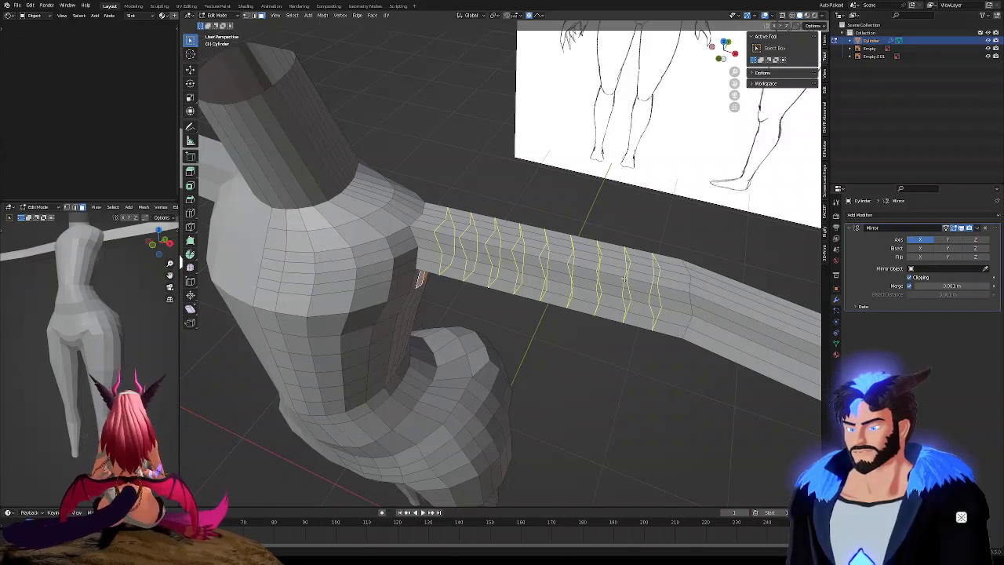
{"action": "scroll", "coordinate": [625, 278], "scroll_direction": "up", "scroll_amount": 1}
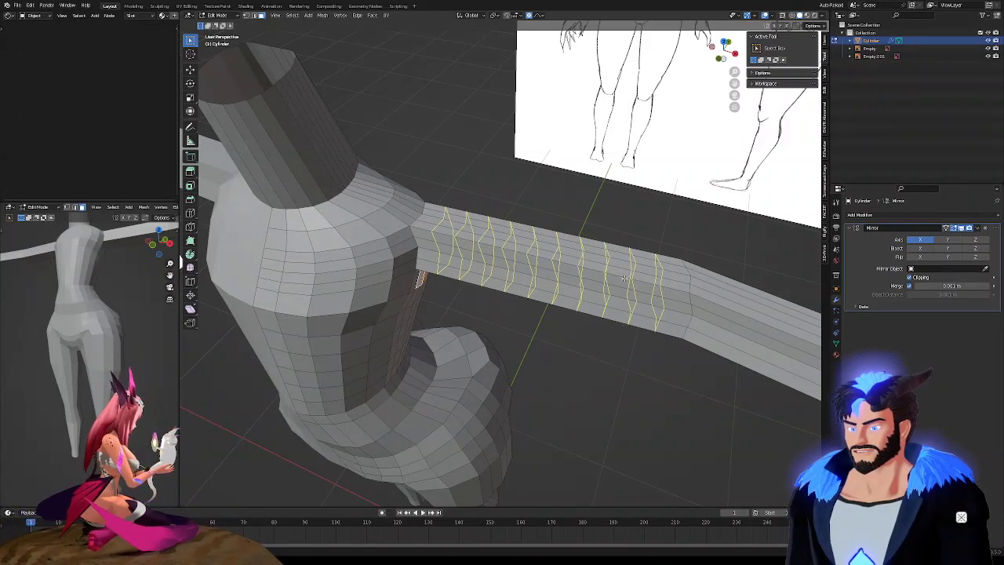
{"action": "scroll", "coordinate": [634, 280], "scroll_direction": "up", "scroll_amount": 1}
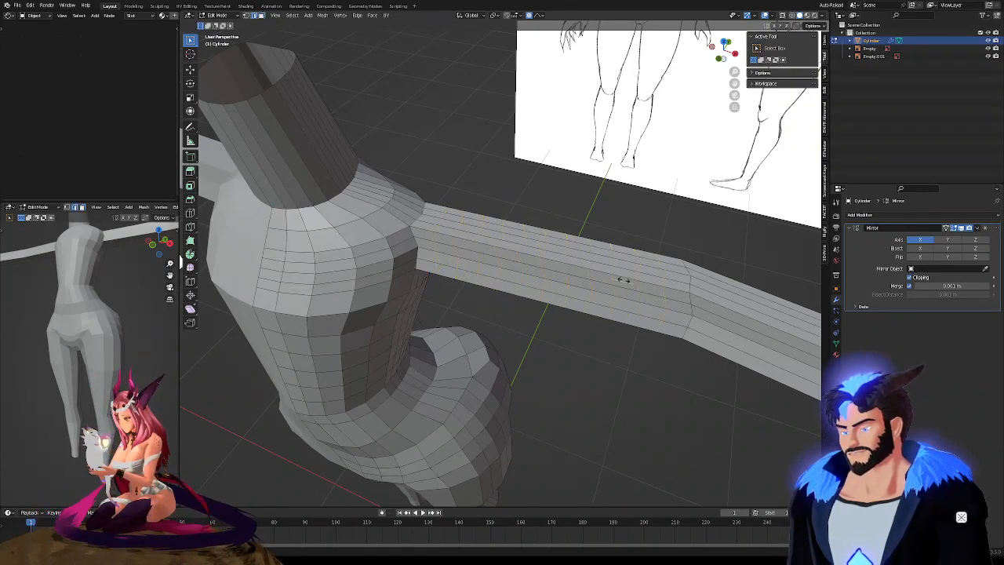
{"action": "left_click", "coordinate": [623, 280]}
Examine the subdivided upper arm, shoulder and torso from several angles and distances against the reference drawings
{"action": "middle_click_drag", "start_coordinate": [623, 280], "coordinate": [593, 342]}
{"action": "scroll", "coordinate": [627, 249], "scroll_direction": "up", "scroll_amount": 3}
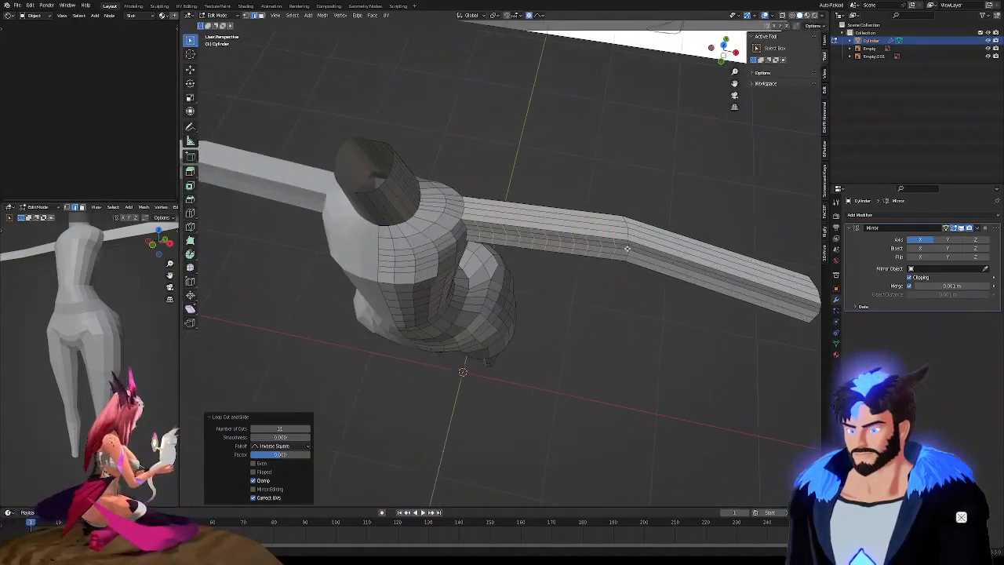
{"action": "middle_click_drag", "start_coordinate": [582, 225], "coordinate": [630, 238]}
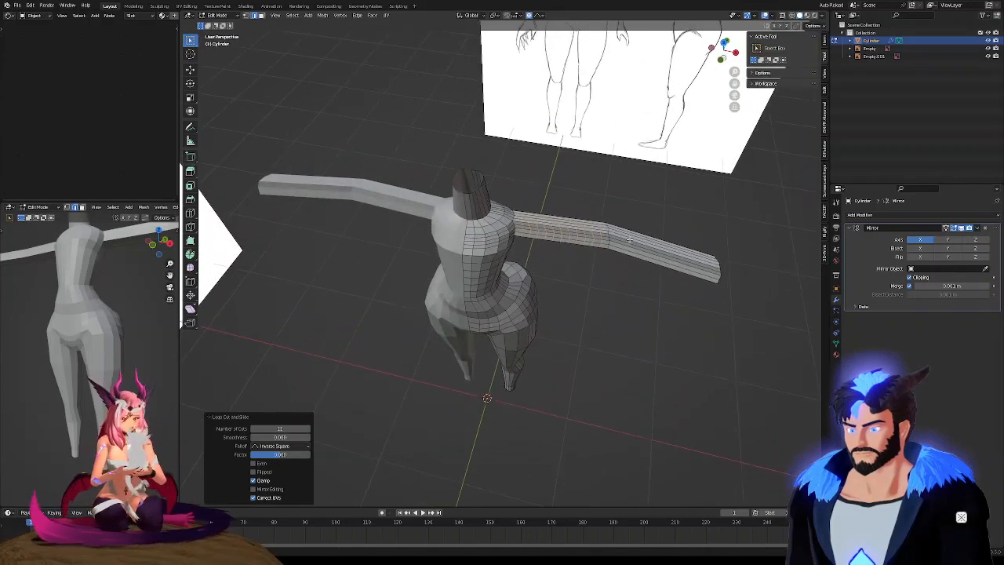
{"action": "scroll", "coordinate": [600, 225], "scroll_direction": "up", "scroll_amount": 5}
{"action": "scroll", "coordinate": [550, 223], "scroll_direction": "down", "scroll_amount": 4}
{"action": "middle_click_drag", "start_coordinate": [542, 223], "coordinate": [702, 245]}
{"action": "scroll", "coordinate": [628, 244], "scroll_direction": "up", "scroll_amount": 3}
{"action": "middle_click_drag", "start_coordinate": [502, 247], "coordinate": [541, 224]}
{"action": "scroll", "coordinate": [552, 216], "scroll_direction": "down", "scroll_amount": 6}
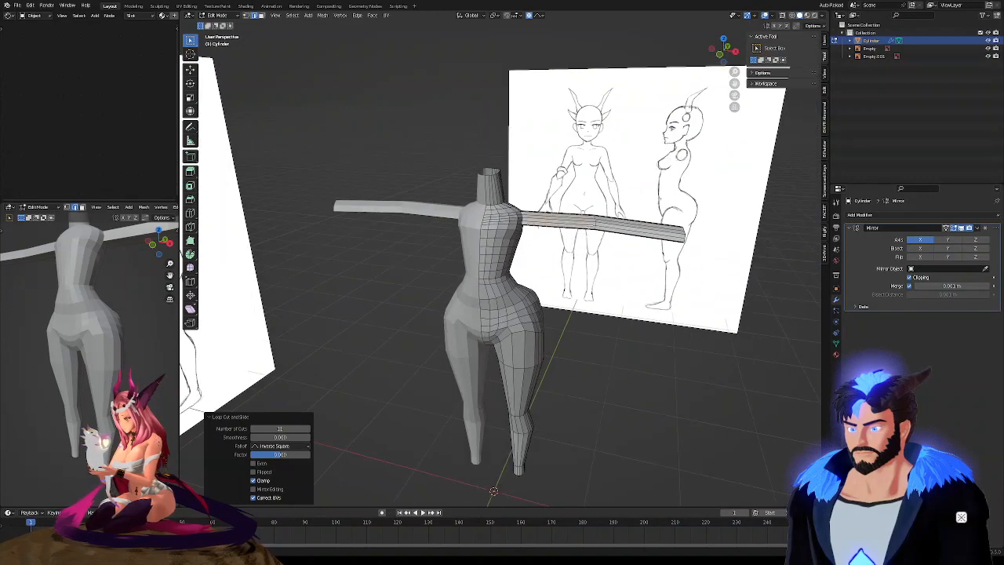
{"action": "scroll", "coordinate": [574, 222], "scroll_direction": "up", "scroll_amount": 5}
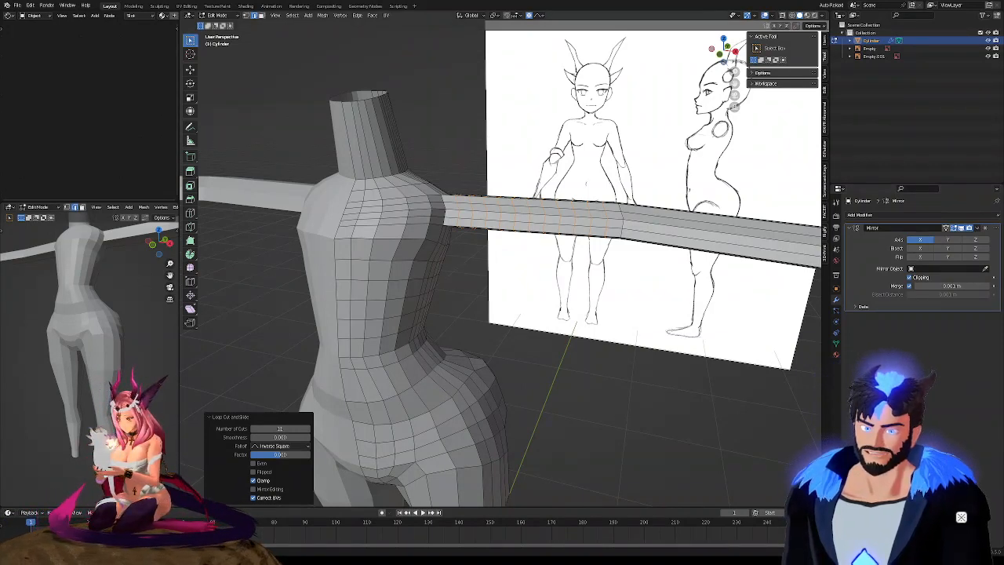
{"action": "scroll", "coordinate": [502, 266], "scroll_direction": "up", "scroll_amount": 4}
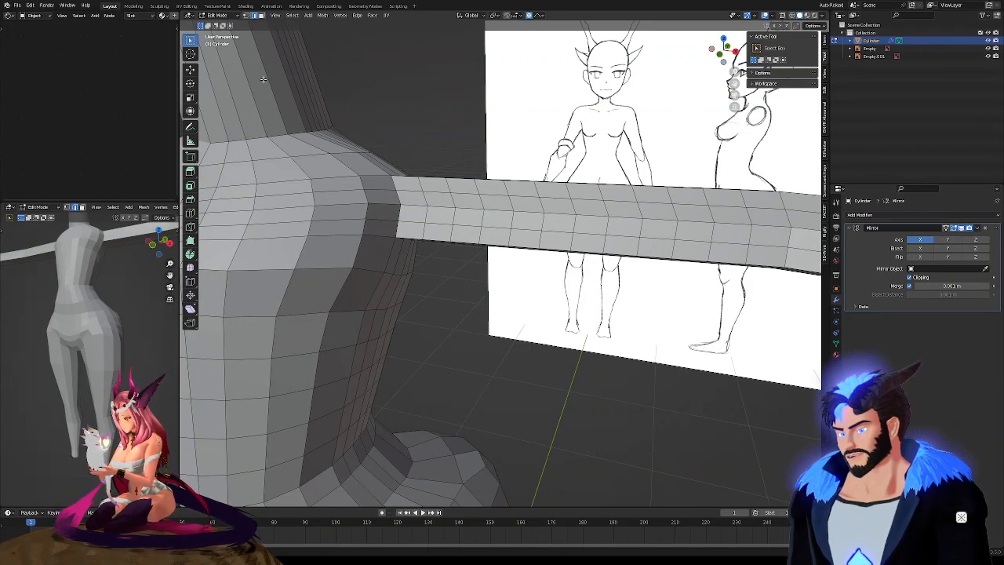
{"action": "mouse_move", "coordinate": [583, 225]}
{"action": "middle_mouse_down"}
{"action": "mouse_move", "coordinate": [516, 267]}
{"action": "mouse_move", "coordinate": [644, 223]}
{"action": "mouse_move", "coordinate": [609, 217]}
{"action": "mouse_move", "coordinate": [558, 233]}
{"action": "mouse_move", "coordinate": [601, 291]}
{"action": "mouse_move", "coordinate": [706, 302]}
{"action": "mouse_move", "coordinate": [755, 277]}
{"action": "mouse_move", "coordinate": [584, 249]}
{"action": "mouse_move", "coordinate": [560, 254]}
{"action": "middle_mouse_up"}
{"action": "scroll", "coordinate": [644, 224], "scroll_direction": "down", "scroll_amount": 7}
{"action": "scroll", "coordinate": [627, 221], "scroll_direction": "up", "scroll_amount": 4}
{"action": "scroll", "coordinate": [586, 215], "scroll_direction": "up", "scroll_amount": 3}
{"action": "mouse_move", "coordinate": [472, 241]}
{"action": "middle_mouse_down"}
{"action": "mouse_move", "coordinate": [451, 306]}
{"action": "mouse_move", "coordinate": [420, 295]}
{"action": "mouse_move", "coordinate": [553, 304]}
{"action": "middle_mouse_up"}
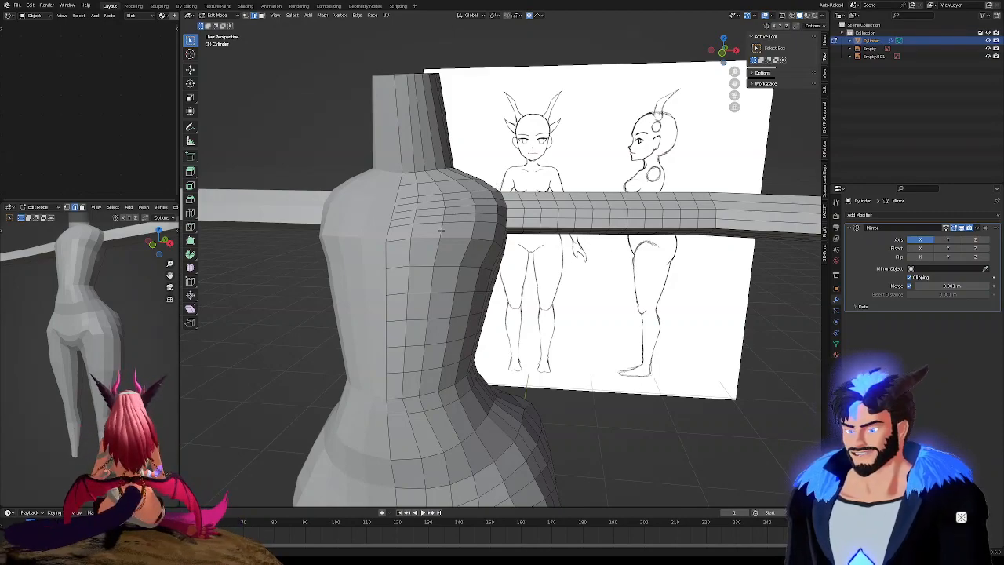
{"action": "middle_click_drag", "start_coordinate": [442, 231], "coordinate": [473, 225]}
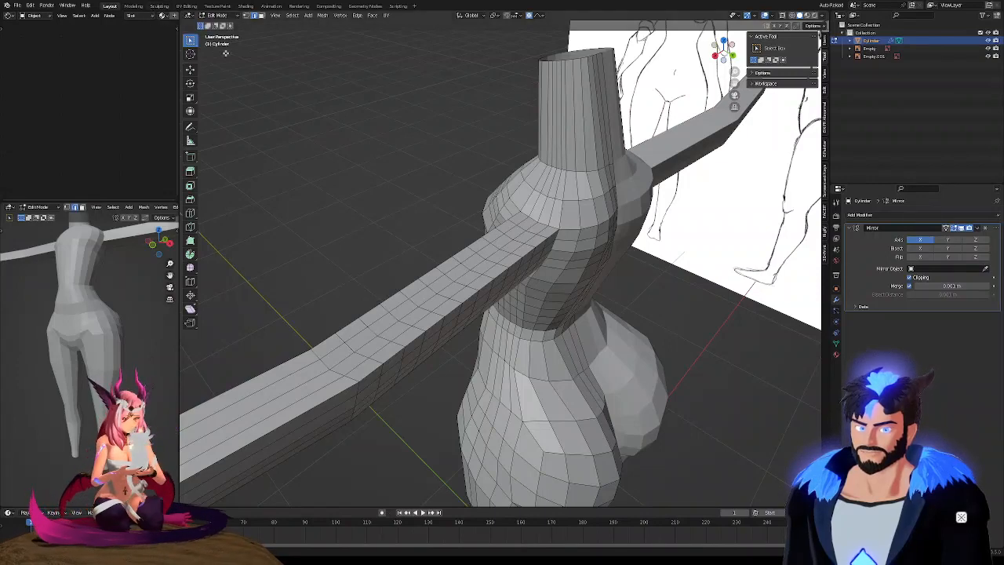
Switch to the Sculpting workspace and enlarge the Grab brush radius to 402 px
{"action": "left_click", "coordinate": [164, 6]}
{"action": "scroll", "coordinate": [578, 280], "scroll_direction": "down", "scroll_amount": 3}
{"action": "mouse_move", "coordinate": [580, 281]}
{"action": "middle_mouse_down"}
{"action": "mouse_move", "coordinate": [587, 296]}
{"action": "mouse_move", "coordinate": [650, 314]}
{"action": "mouse_move", "coordinate": [596, 310]}
{"action": "mouse_move", "coordinate": [600, 302]}
{"action": "middle_mouse_up"}
{"action": "scroll", "coordinate": [603, 298], "scroll_direction": "up", "scroll_amount": 5}
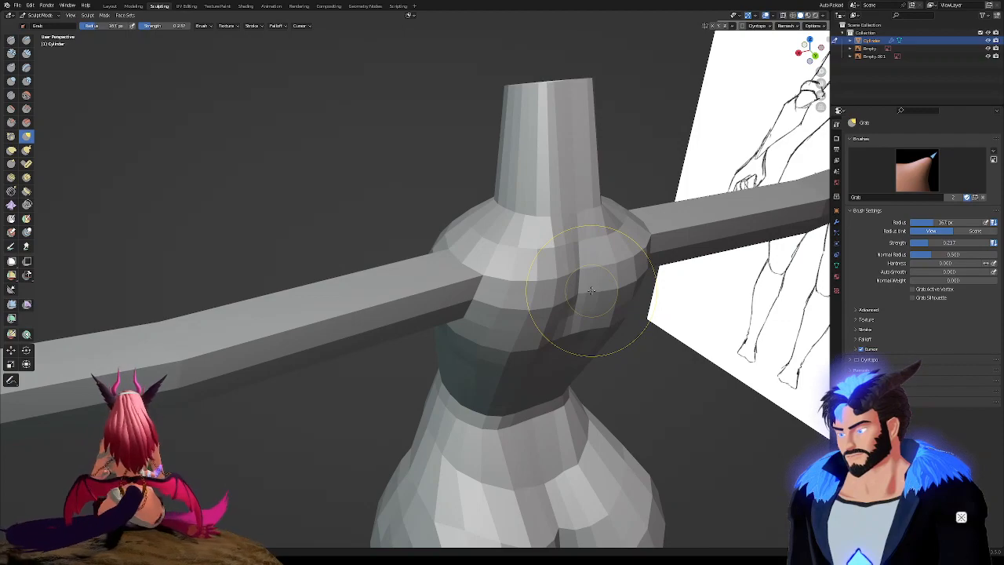
{"action": "middle_click_drag", "start_coordinate": [559, 272], "coordinate": [531, 277], "text": "shift"}
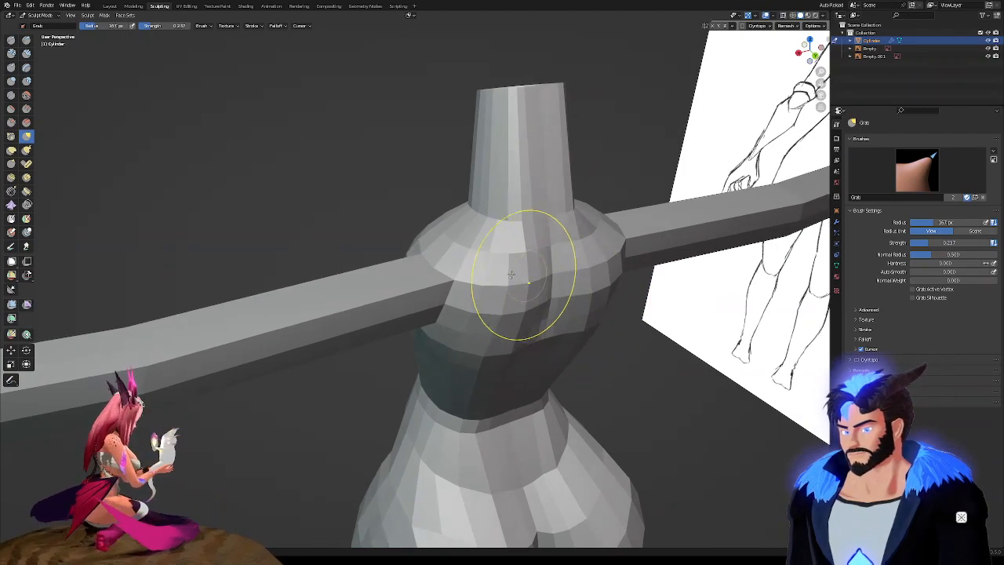
{"action": "key", "text": "f"}
{"action": "left_click", "coordinate": [605, 264]}
Smooth the angular surfaces along both arms into a rounder form, working from the front and back
{"action": "mouse_move", "coordinate": [480, 259]}
{"action": "middle_mouse_down"}
{"action": "mouse_move", "coordinate": [592, 248]}
{"action": "mouse_move", "coordinate": [460, 314]}
{"action": "middle_mouse_up"}
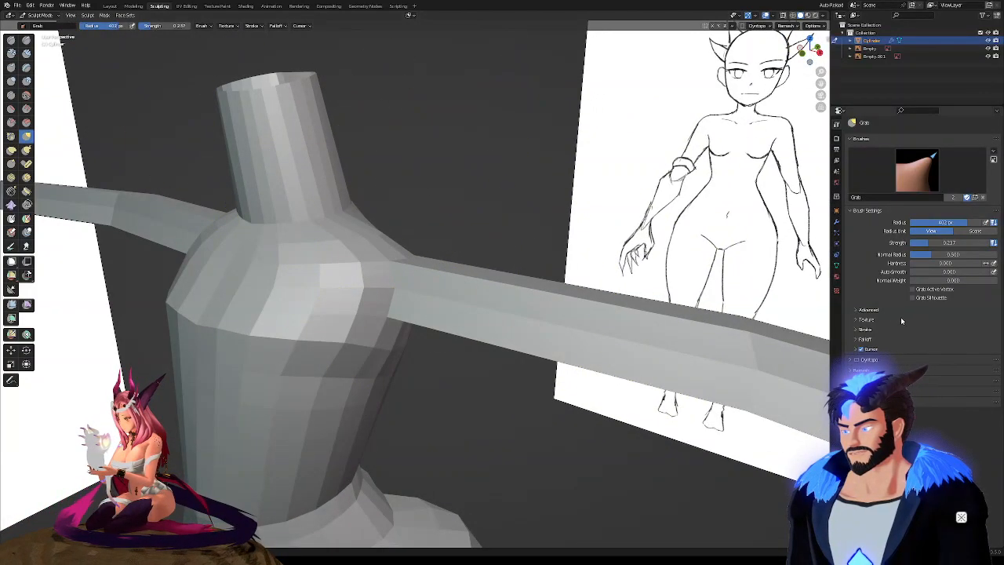
{"action": "middle_click_drag", "start_coordinate": [560, 335], "coordinate": [510, 314]}
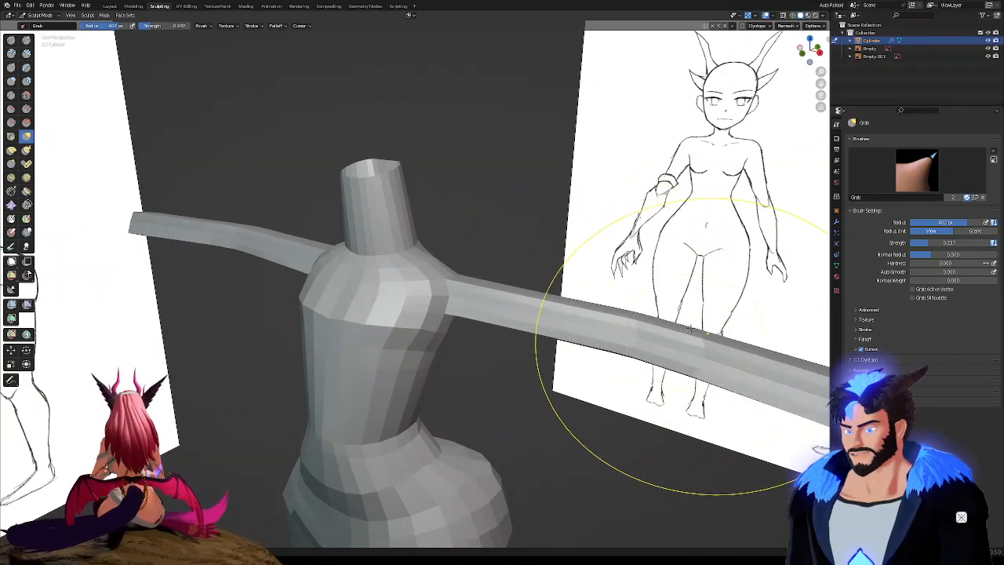
{"action": "middle_click_drag", "start_coordinate": [636, 333], "coordinate": [526, 302]}
{"action": "middle_click_drag", "start_coordinate": [336, 213], "coordinate": [422, 268]}
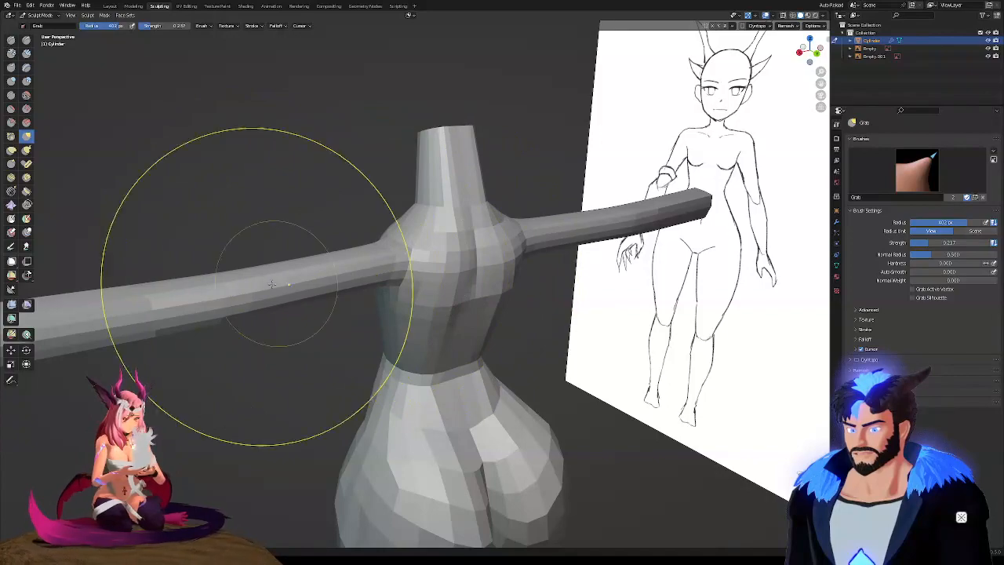
{"action": "mouse_move", "coordinate": [191, 280]}
{"action": "middle_mouse_down"}
{"action": "mouse_move", "coordinate": [371, 249]}
{"action": "mouse_move", "coordinate": [408, 269]}
{"action": "middle_mouse_up"}
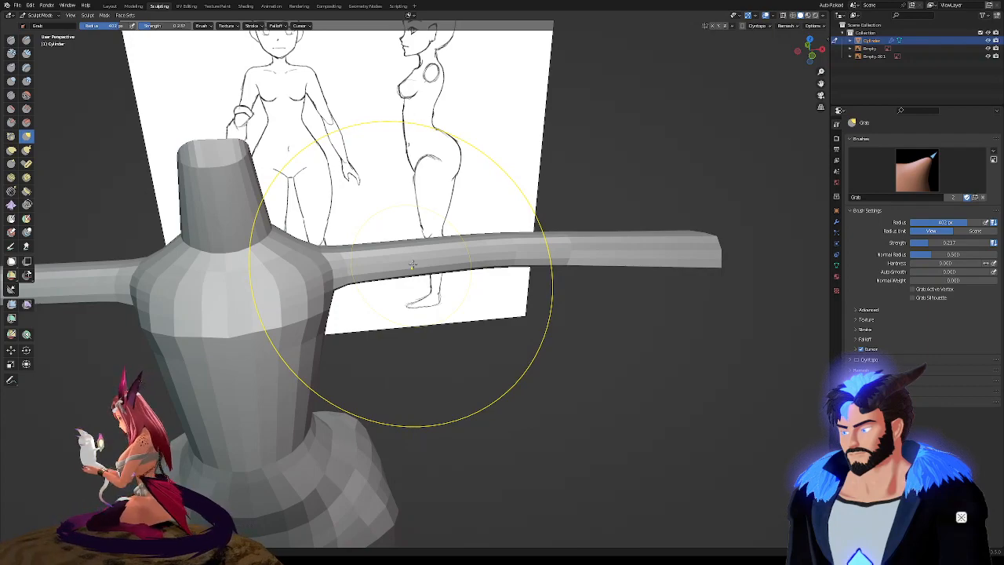
{"action": "mouse_move", "coordinate": [416, 264]}
{"action": "middle_mouse_down"}
{"action": "mouse_move", "coordinate": [432, 253]}
{"action": "mouse_move", "coordinate": [297, 249]}
{"action": "mouse_move", "coordinate": [379, 239]}
{"action": "mouse_move", "coordinate": [386, 256]}
{"action": "mouse_move", "coordinate": [431, 255]}
{"action": "mouse_move", "coordinate": [386, 246]}
{"action": "mouse_move", "coordinate": [481, 291]}
{"action": "middle_mouse_up"}
{"action": "scroll", "coordinate": [399, 255], "scroll_direction": "up", "scroll_amount": 5}
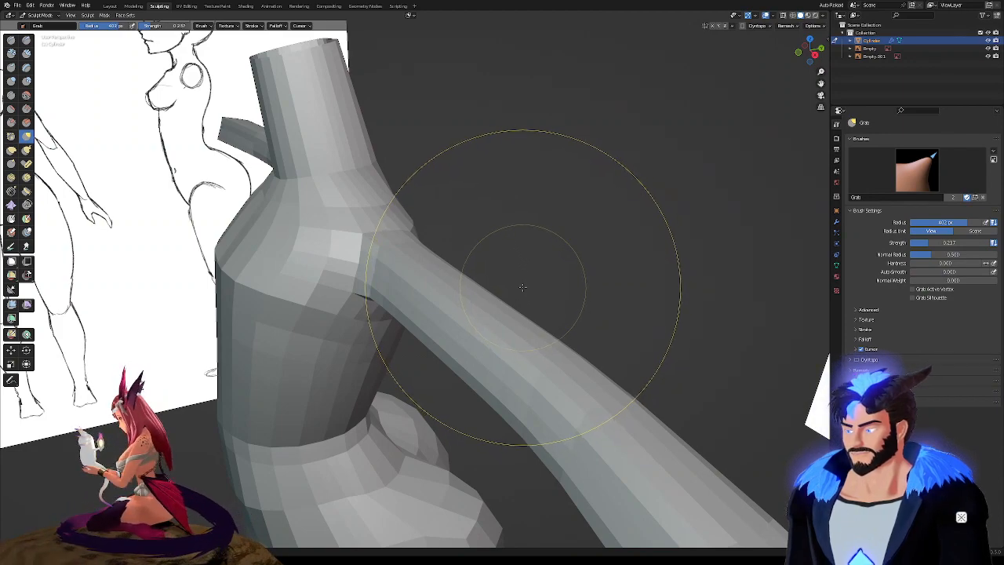
Smooth the shoulder surface where the arm and neck flow into the chest and upper back
{"action": "scroll", "coordinate": [431, 251], "scroll_direction": "down", "scroll_amount": 5}
{"action": "middle_click_drag", "start_coordinate": [453, 290], "coordinate": [314, 270]}
{"action": "scroll", "coordinate": [281, 271], "scroll_direction": "up", "scroll_amount": 3}
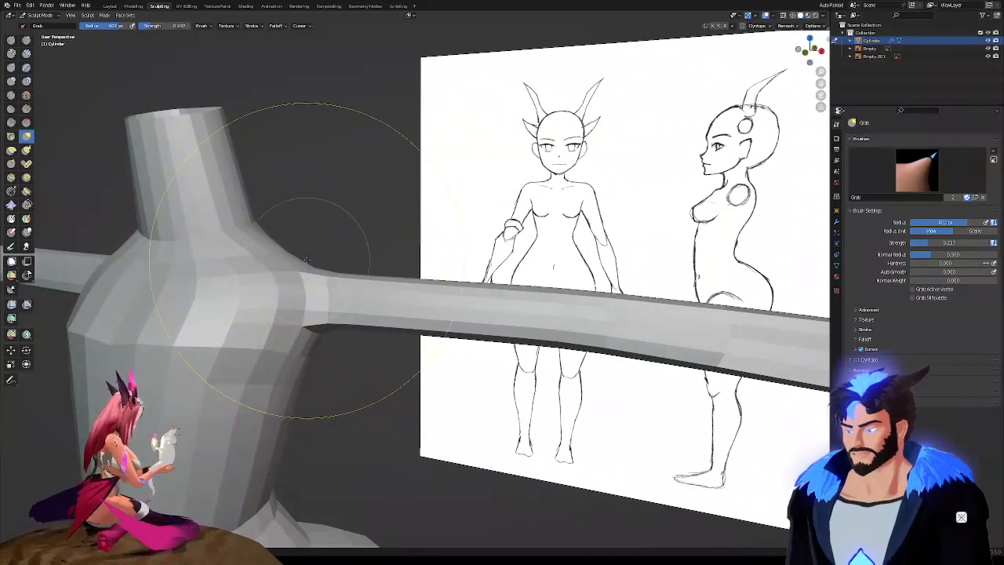
{"action": "mouse_move", "coordinate": [322, 252]}
{"action": "middle_mouse_down"}
{"action": "mouse_move", "coordinate": [471, 231]}
{"action": "mouse_move", "coordinate": [359, 197]}
{"action": "middle_mouse_up"}
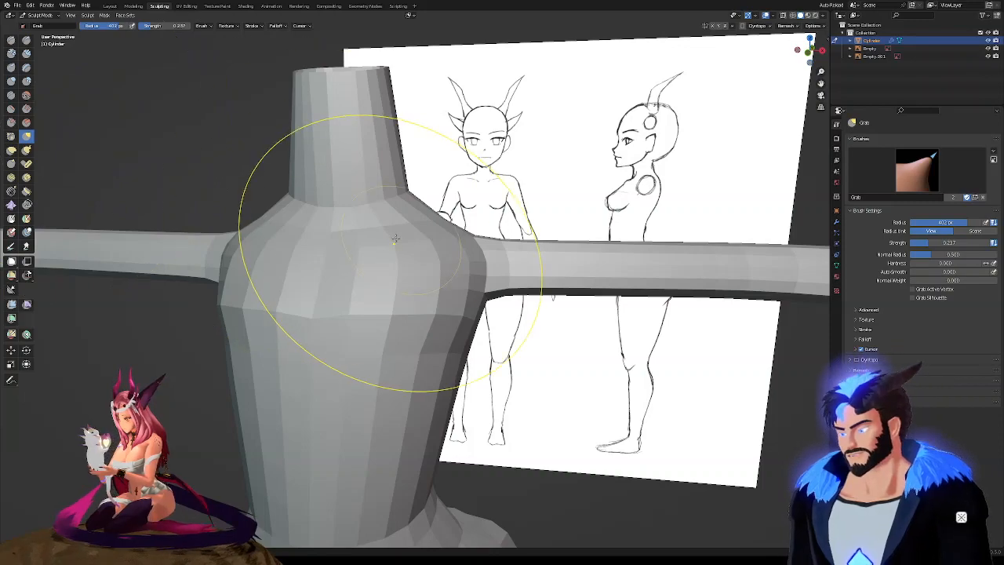
{"action": "middle_click_drag", "start_coordinate": [408, 235], "coordinate": [303, 239]}
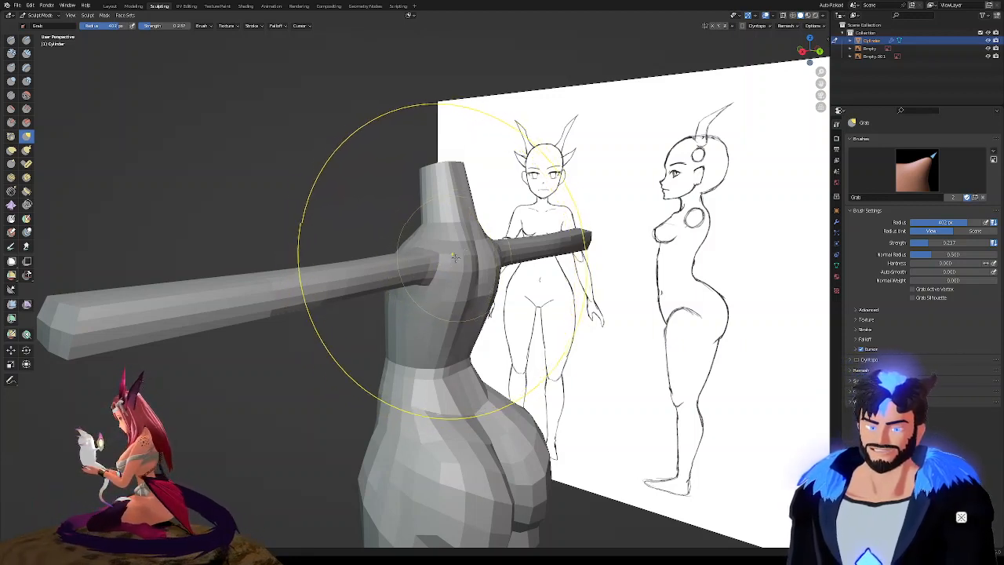
{"action": "mouse_move", "coordinate": [389, 296]}
{"action": "middle_mouse_down"}
{"action": "mouse_move", "coordinate": [443, 272]}
{"action": "mouse_move", "coordinate": [426, 317]}
{"action": "mouse_move", "coordinate": [419, 306]}
{"action": "middle_mouse_up"}
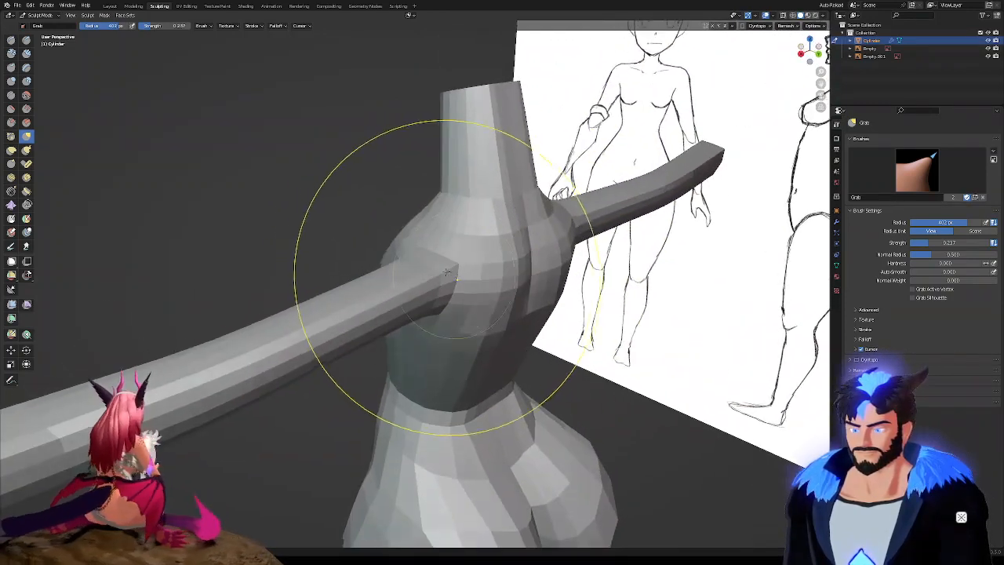
Switch to the Inflate brush and refine the back of the shoulder where the arm joins the torso
{"action": "left_click", "coordinate": [11, 81]}
{"action": "scroll", "coordinate": [433, 286], "scroll_direction": "up", "scroll_amount": 2}
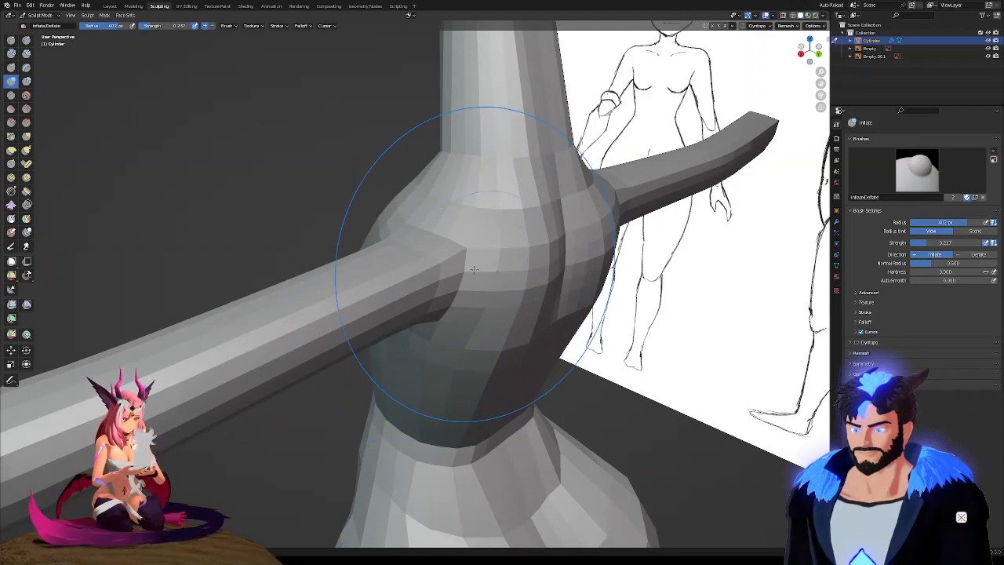
{"action": "mouse_move", "coordinate": [444, 272]}
{"action": "middle_mouse_down"}
{"action": "mouse_move", "coordinate": [544, 265]}
{"action": "mouse_move", "coordinate": [493, 246]}
{"action": "mouse_move", "coordinate": [500, 287]}
{"action": "mouse_move", "coordinate": [791, 302]}
{"action": "mouse_move", "coordinate": [745, 289]}
{"action": "middle_mouse_up"}
{"action": "scroll", "coordinate": [384, 255], "scroll_direction": "down", "scroll_amount": 3}
{"action": "middle_click_drag", "start_coordinate": [387, 256], "coordinate": [437, 228]}
{"action": "scroll", "coordinate": [392, 274], "scroll_direction": "up", "scroll_amount": 4}
{"action": "mouse_move", "coordinate": [382, 288]}
{"action": "middle_mouse_down"}
{"action": "mouse_move", "coordinate": [350, 265]}
{"action": "mouse_move", "coordinate": [362, 262]}
{"action": "middle_mouse_up"}
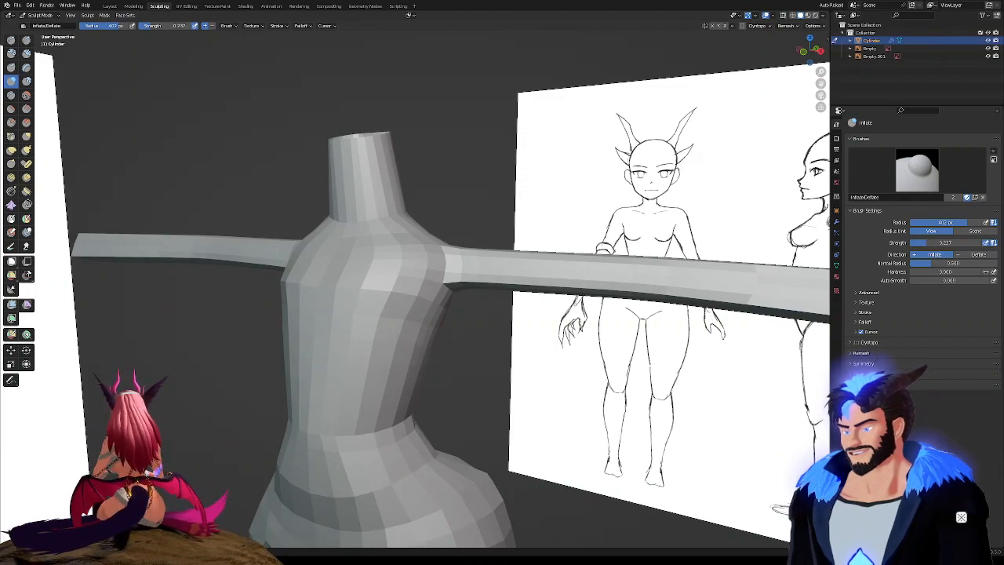
Inspect the sculpted shoulders, arms and torso from front, side and back against the reference drawings
{"action": "middle_click_drag", "start_coordinate": [623, 415], "coordinate": [336, 269]}
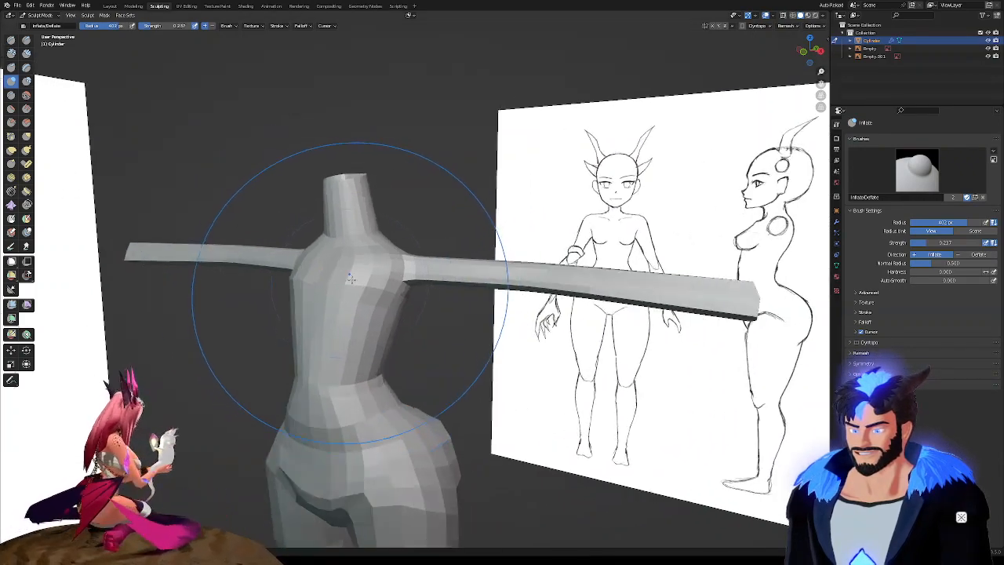
{"action": "scroll", "coordinate": [350, 280], "scroll_direction": "up", "scroll_amount": 4}
{"action": "mouse_move", "coordinate": [376, 297]}
{"action": "middle_mouse_down"}
{"action": "mouse_move", "coordinate": [325, 308]}
{"action": "mouse_move", "coordinate": [540, 292]}
{"action": "middle_mouse_up"}
{"action": "scroll", "coordinate": [389, 263], "scroll_direction": "down", "scroll_amount": 4}
{"action": "scroll", "coordinate": [433, 265], "scroll_direction": "up", "scroll_amount": 5}
{"action": "mouse_move", "coordinate": [426, 265]}
{"action": "middle_mouse_down"}
{"action": "mouse_move", "coordinate": [403, 272]}
{"action": "mouse_move", "coordinate": [421, 262]}
{"action": "mouse_move", "coordinate": [447, 291]}
{"action": "middle_mouse_up"}
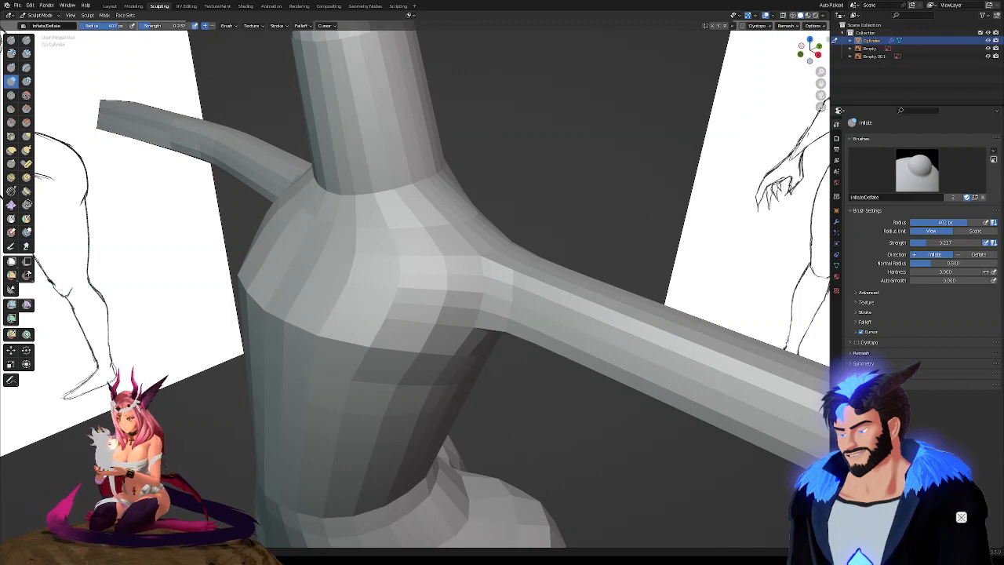
{"action": "scroll", "coordinate": [403, 314], "scroll_direction": "down", "scroll_amount": 2}
{"action": "mouse_move", "coordinate": [414, 303]}
{"action": "middle_mouse_down"}
{"action": "mouse_move", "coordinate": [337, 212]}
{"action": "mouse_move", "coordinate": [337, 279]}
{"action": "mouse_move", "coordinate": [475, 271]}
{"action": "mouse_move", "coordinate": [451, 271]}
{"action": "middle_mouse_up"}
{"action": "scroll", "coordinate": [480, 267], "scroll_direction": "up", "scroll_amount": 4}
{"action": "scroll", "coordinate": [423, 258], "scroll_direction": "down", "scroll_amount": 5}
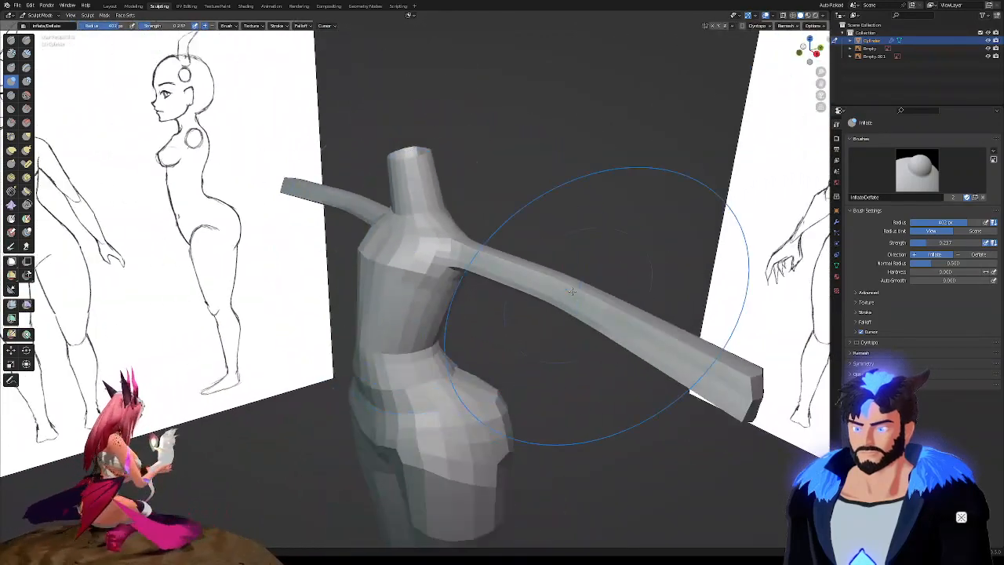
{"action": "middle_click_drag", "start_coordinate": [584, 310], "coordinate": [601, 303]}
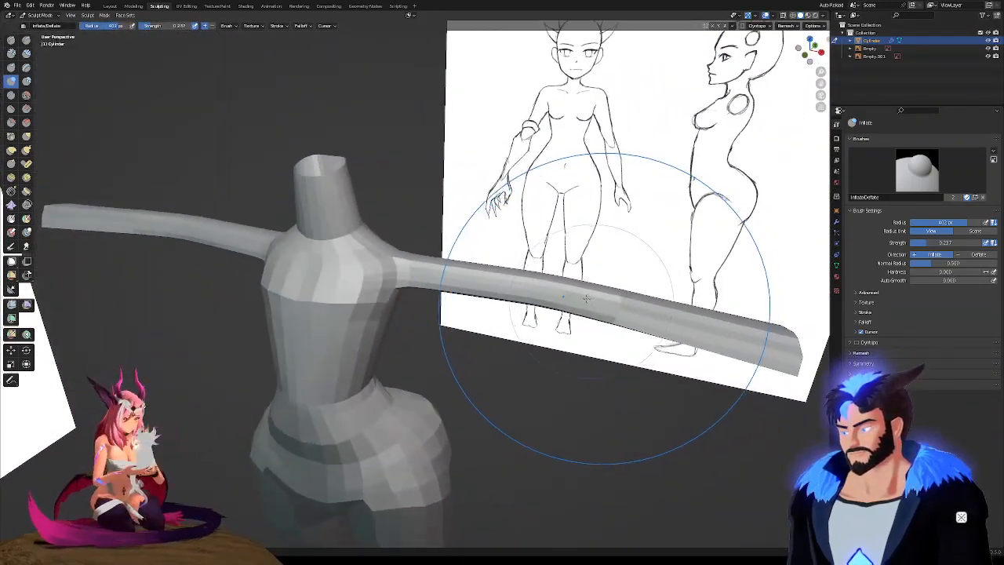
{"action": "mouse_move", "coordinate": [337, 313]}
{"action": "middle_mouse_down"}
{"action": "mouse_move", "coordinate": [308, 273]}
{"action": "mouse_move", "coordinate": [273, 278]}
{"action": "mouse_move", "coordinate": [298, 286]}
{"action": "middle_mouse_up"}
{"action": "middle_click_drag", "start_coordinate": [369, 297], "coordinate": [390, 287]}
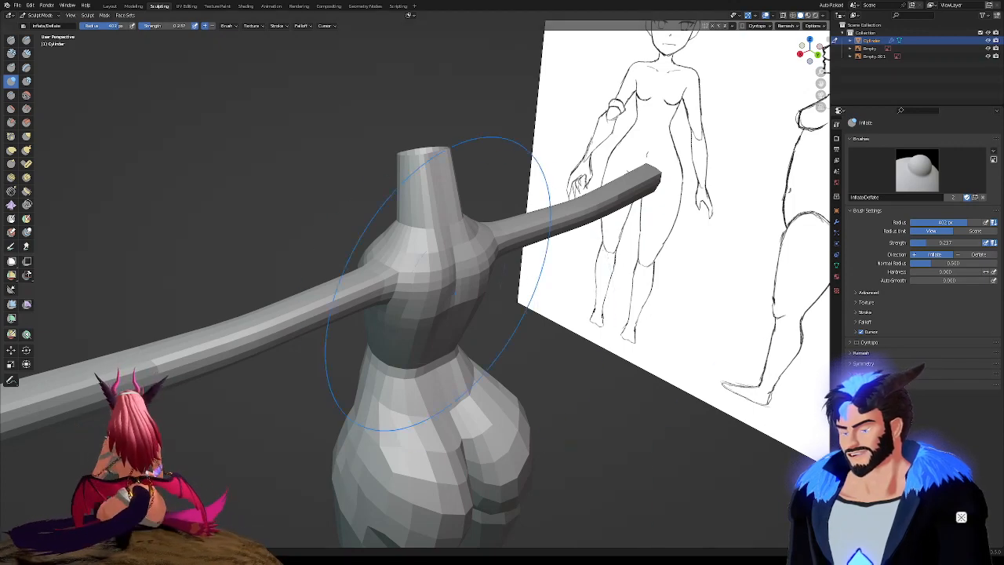
Even out the upper back surface between the shoulder blades with the sculpting brush
{"action": "scroll", "coordinate": [403, 287], "scroll_direction": "up", "scroll_amount": 3}
{"action": "middle_click_drag", "start_coordinate": [418, 292], "coordinate": [487, 297]}
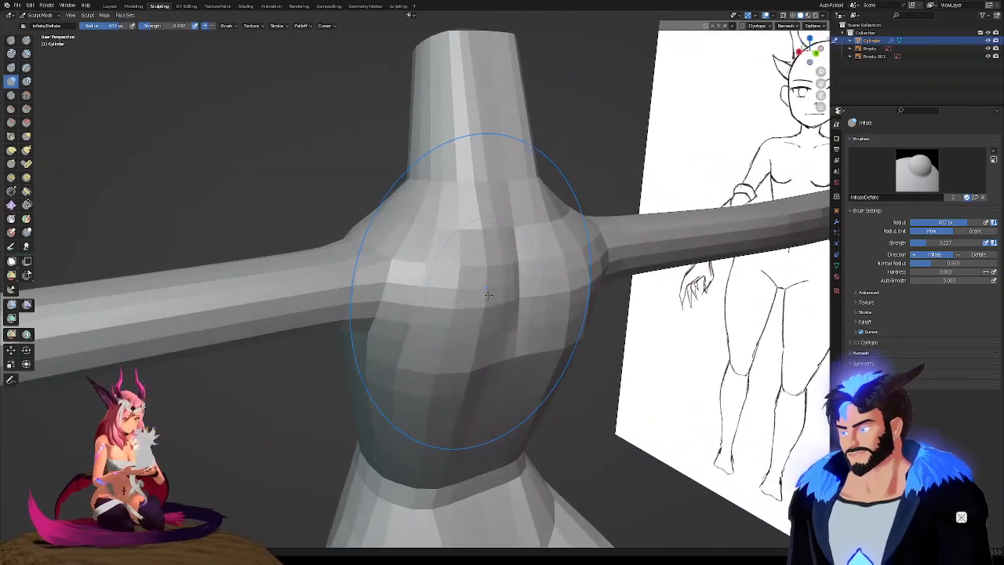
{"action": "middle_click_drag", "start_coordinate": [488, 293], "coordinate": [484, 322]}
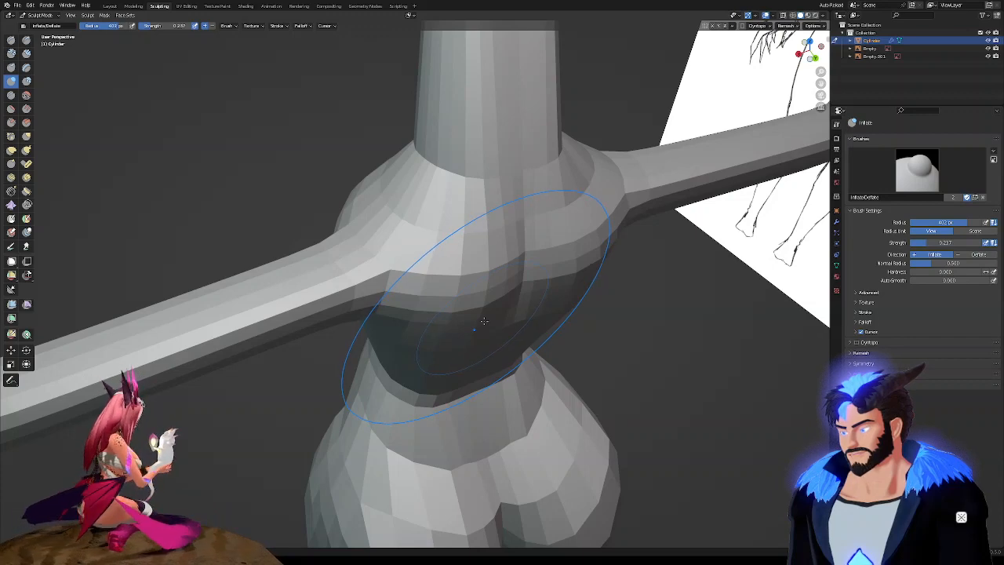
{"action": "middle_click_drag", "start_coordinate": [484, 322], "coordinate": [452, 285]}
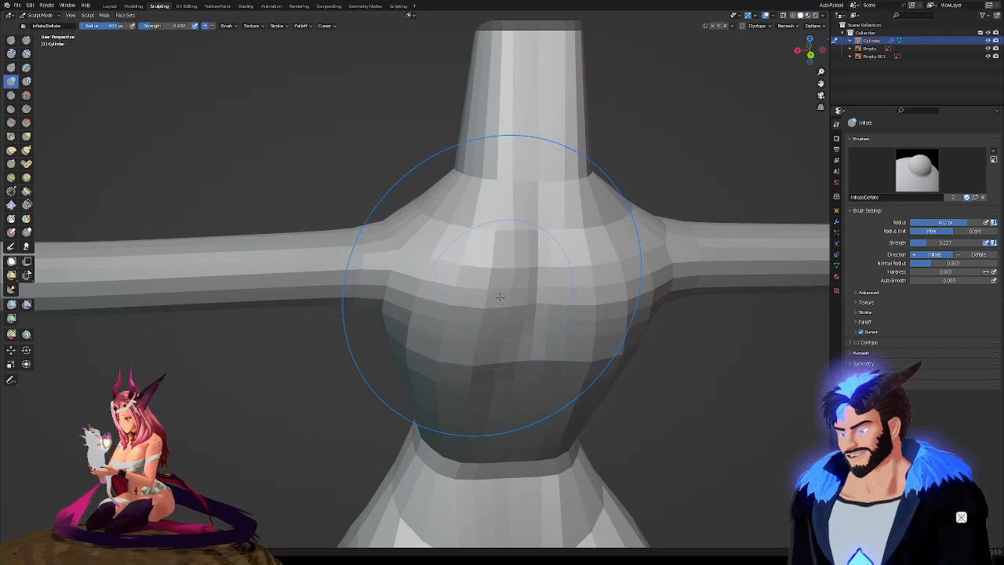
{"action": "mouse_move", "coordinate": [497, 288]}
{"action": "middle_mouse_down"}
{"action": "mouse_move", "coordinate": [547, 304]}
{"action": "mouse_move", "coordinate": [488, 284]}
{"action": "middle_mouse_up"}
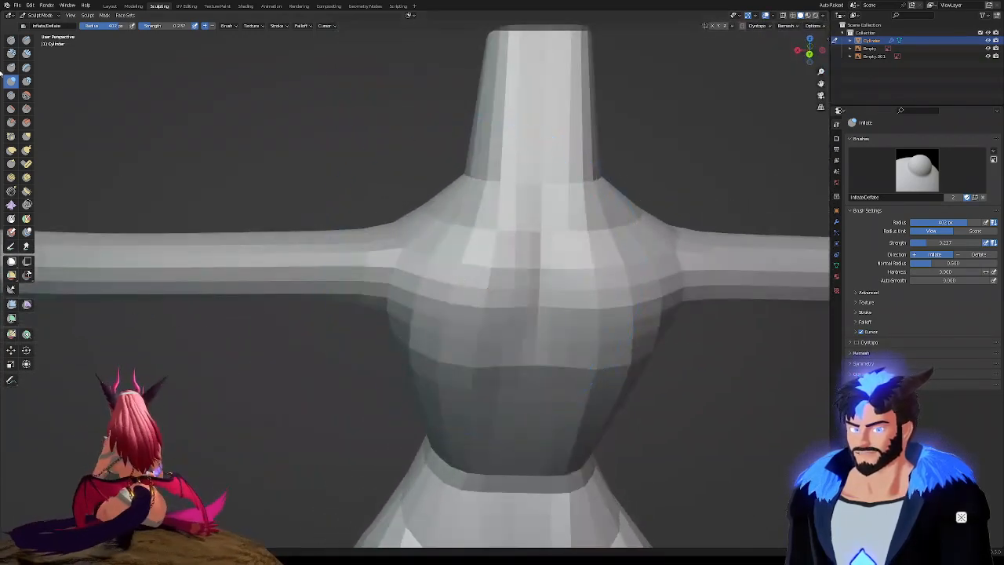
Reduce the Inflate brush radius to 232 px and refine the upper back around the shoulder blades
{"action": "key", "text": "f"}
{"action": "left_click", "coordinate": [400, 304]}
{"action": "mouse_move", "coordinate": [429, 299]}
{"action": "middle_mouse_down"}
{"action": "mouse_move", "coordinate": [460, 304]}
{"action": "mouse_move", "coordinate": [471, 271]}
{"action": "middle_mouse_up"}
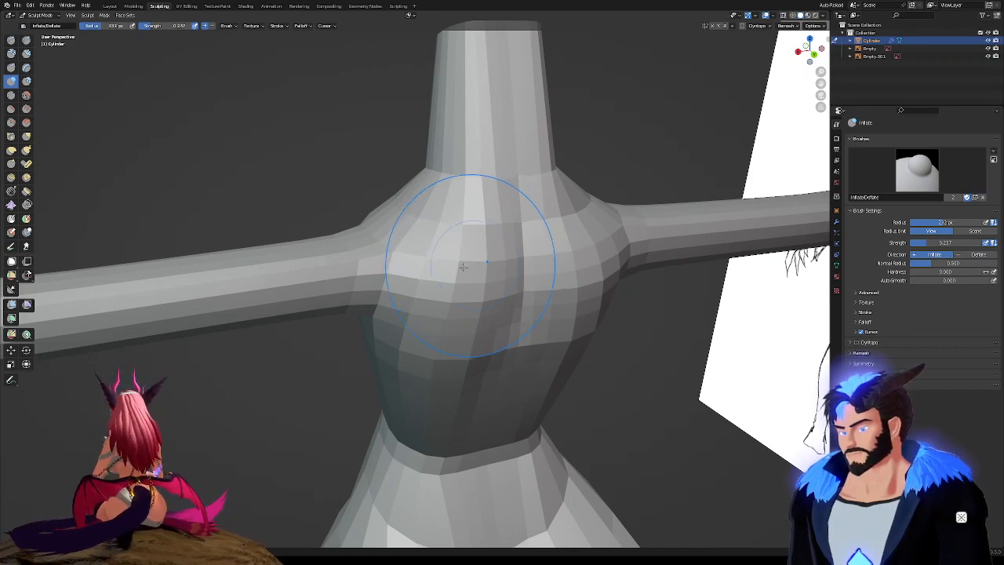
{"action": "scroll", "coordinate": [443, 262], "scroll_direction": "down", "scroll_amount": 3}
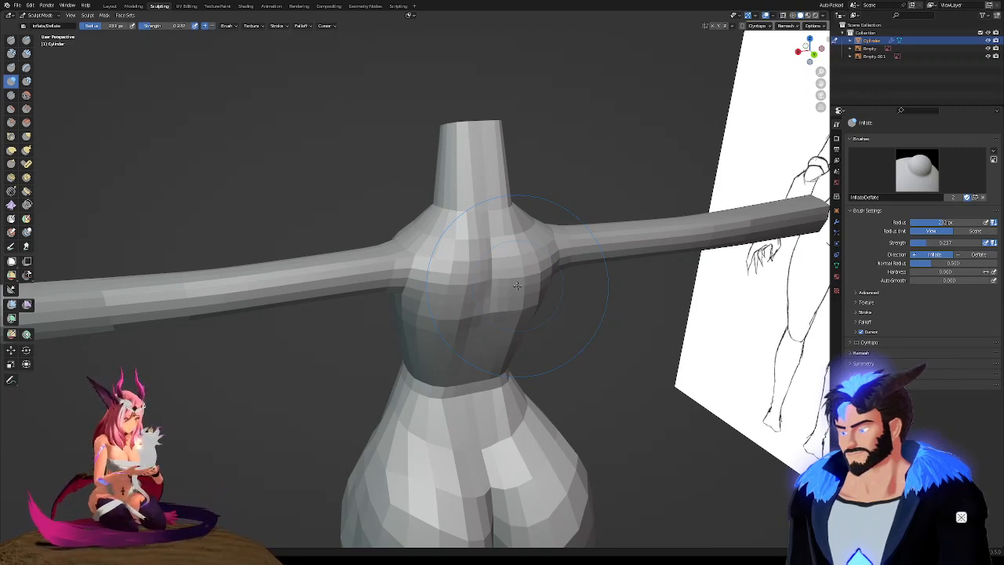
Reshape the shoulder where the arm joins the torso using the Grab brush
{"action": "mouse_move", "coordinate": [517, 286]}
{"action": "middle_mouse_down"}
{"action": "mouse_move", "coordinate": [547, 300]}
{"action": "mouse_move", "coordinate": [304, 306]}
{"action": "middle_mouse_up"}
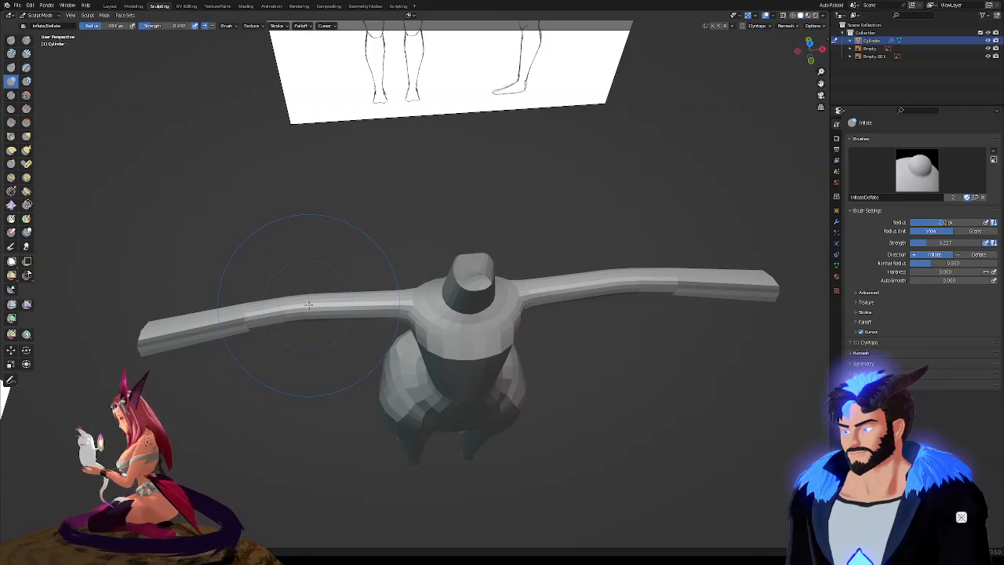
{"action": "mouse_move", "coordinate": [391, 300]}
{"action": "middle_mouse_down"}
{"action": "mouse_move", "coordinate": [456, 287]}
{"action": "mouse_move", "coordinate": [482, 269]}
{"action": "middle_mouse_up"}
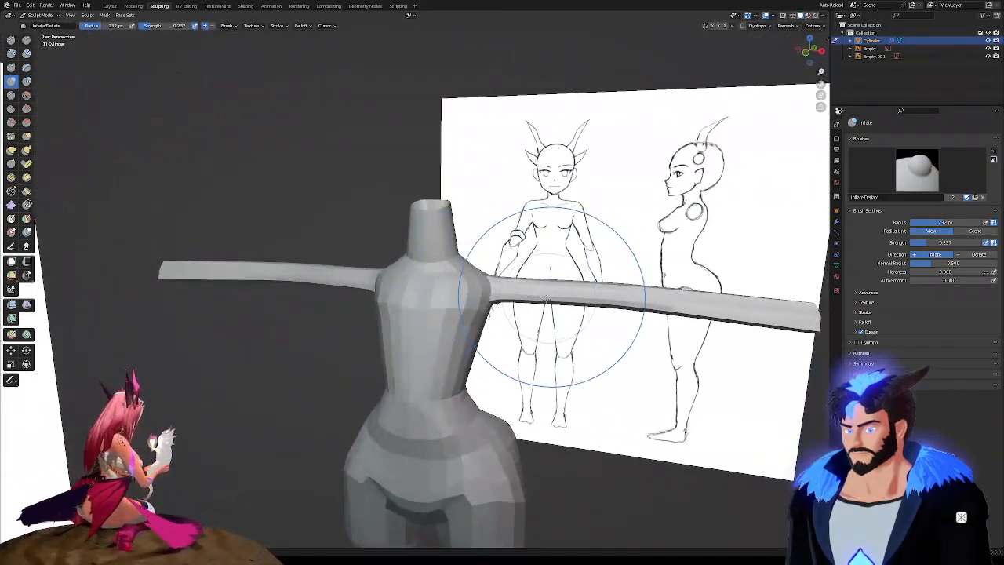
{"action": "scroll", "coordinate": [510, 284], "scroll_direction": "up", "scroll_amount": 2}
{"action": "middle_click_drag", "start_coordinate": [530, 289], "coordinate": [504, 288]}
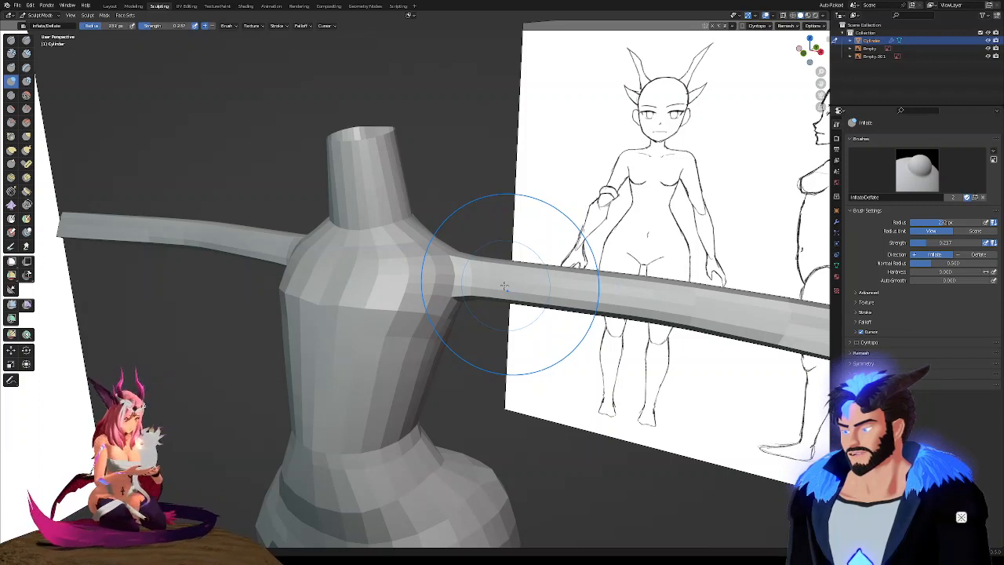
{"action": "left_click", "coordinate": [26, 135]}
{"action": "mouse_move", "coordinate": [133, 138]}
{"action": "middle_mouse_down"}
{"action": "mouse_move", "coordinate": [333, 249]}
{"action": "mouse_move", "coordinate": [258, 243]}
{"action": "mouse_move", "coordinate": [469, 269]}
{"action": "middle_mouse_up"}
{"action": "mouse_move", "coordinate": [469, 268]}
{"action": "left_mouse_down"}
{"action": "mouse_move", "coordinate": [878, 302]}
{"action": "mouse_move", "coordinate": [665, 281]}
{"action": "mouse_move", "coordinate": [486, 246]}
{"action": "left_mouse_up"}
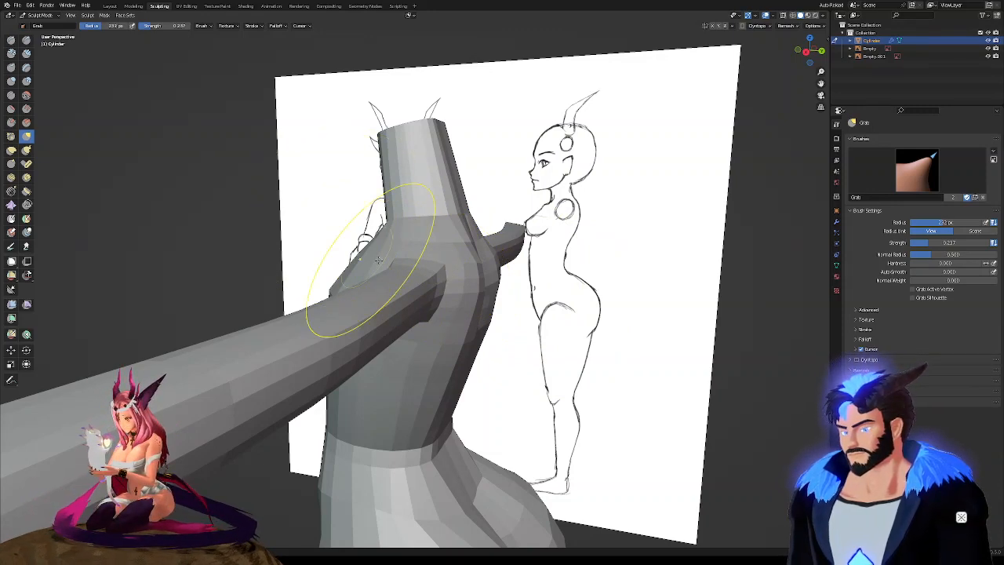
Examine the shoulders, back and waist of the body from behind and from the sides against the reference drawings
{"action": "mouse_move", "coordinate": [463, 276]}
{"action": "middle_mouse_down"}
{"action": "mouse_move", "coordinate": [449, 275]}
{"action": "mouse_move", "coordinate": [448, 303]}
{"action": "middle_mouse_up"}
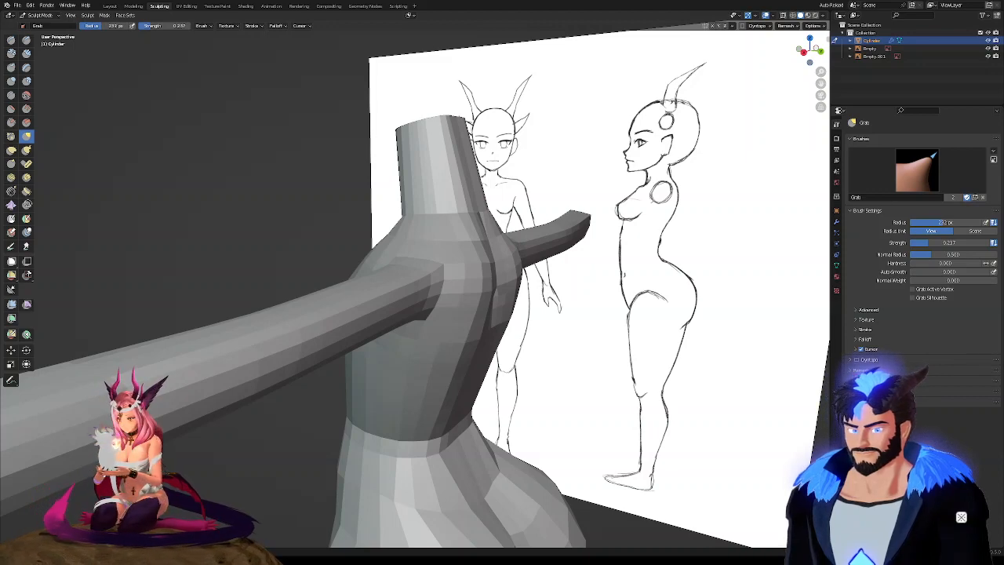
{"action": "middle_click_drag", "start_coordinate": [448, 307], "coordinate": [507, 290]}
{"action": "scroll", "coordinate": [507, 289], "scroll_direction": "up", "scroll_amount": 5}
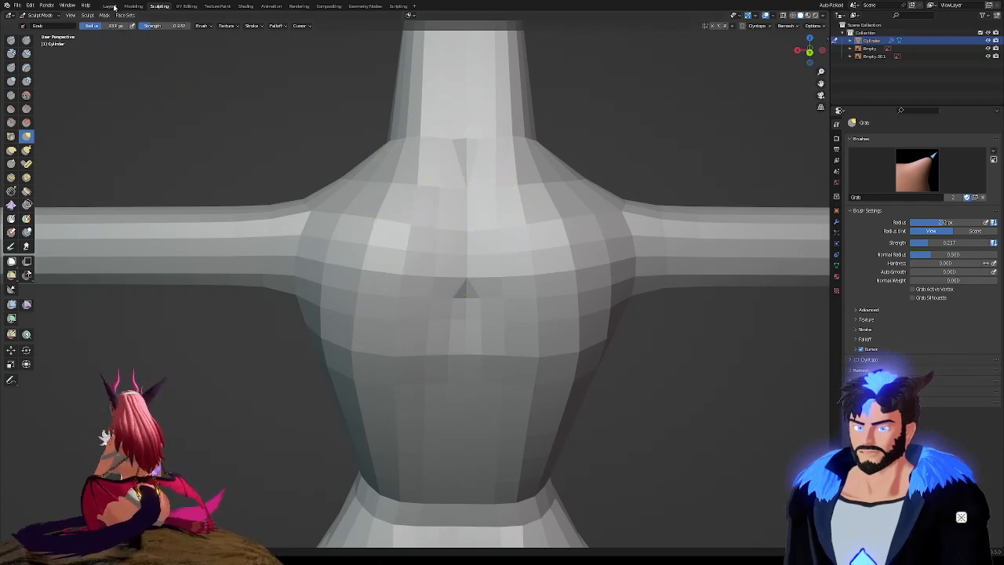
{"action": "middle_click_drag", "start_coordinate": [391, 183], "coordinate": [403, 246]}
{"action": "scroll", "coordinate": [437, 284], "scroll_direction": "up", "scroll_amount": 2}
{"action": "mouse_move", "coordinate": [469, 267]}
{"action": "middle_mouse_down"}
{"action": "mouse_move", "coordinate": [441, 289]}
{"action": "mouse_move", "coordinate": [460, 253]}
{"action": "mouse_move", "coordinate": [482, 240]}
{"action": "mouse_move", "coordinate": [486, 254]}
{"action": "mouse_move", "coordinate": [463, 216]}
{"action": "mouse_move", "coordinate": [460, 183]}
{"action": "mouse_move", "coordinate": [448, 231]}
{"action": "mouse_move", "coordinate": [464, 245]}
{"action": "mouse_move", "coordinate": [435, 216]}
{"action": "mouse_move", "coordinate": [185, 218]}
{"action": "mouse_move", "coordinate": [89, 202]}
{"action": "middle_mouse_up"}
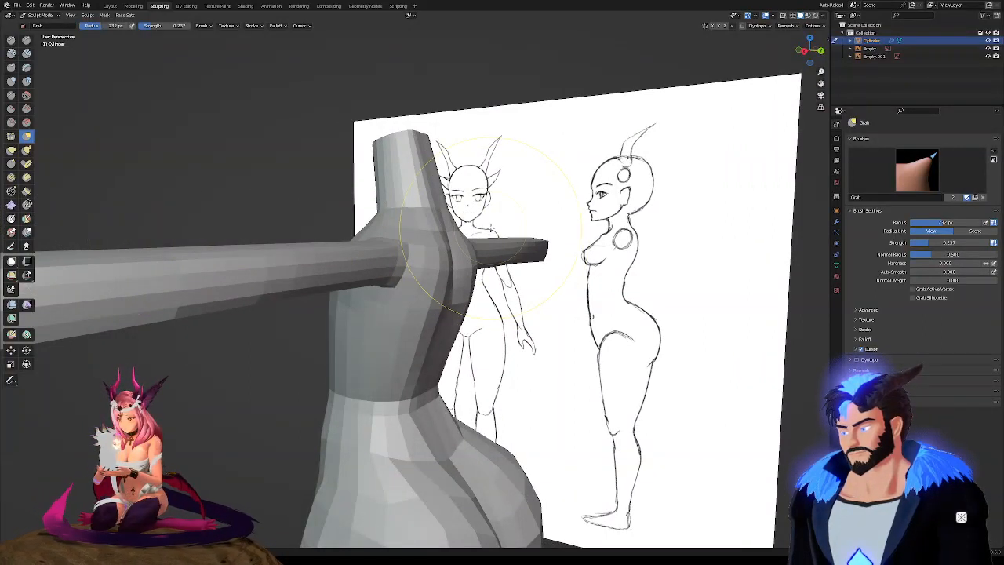
{"action": "middle_click_drag", "start_coordinate": [451, 234], "coordinate": [547, 261]}
{"action": "mouse_move", "coordinate": [481, 358]}
{"action": "middle_mouse_down"}
{"action": "mouse_move", "coordinate": [352, 314]}
{"action": "mouse_move", "coordinate": [471, 320]}
{"action": "mouse_move", "coordinate": [444, 287]}
{"action": "mouse_move", "coordinate": [457, 314]}
{"action": "mouse_move", "coordinate": [461, 296]}
{"action": "middle_mouse_up"}
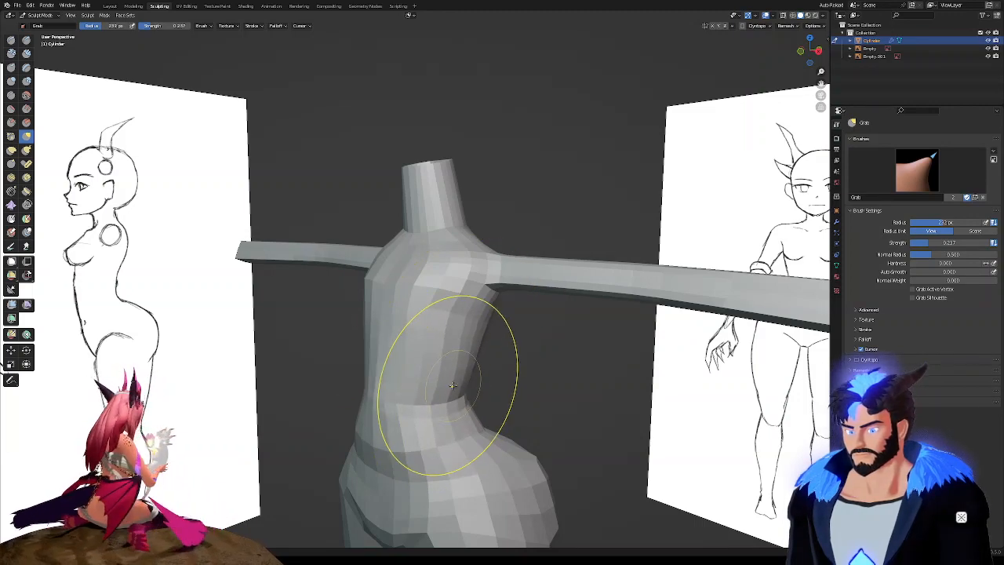
{"action": "middle_click_drag", "start_coordinate": [483, 379], "coordinate": [505, 368]}
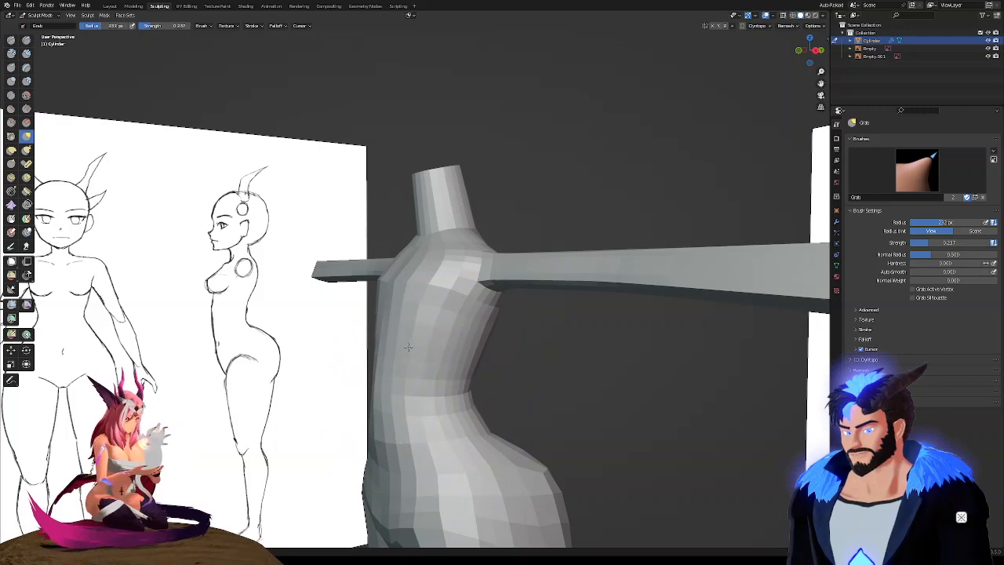
{"action": "mouse_move", "coordinate": [460, 363]}
{"action": "middle_mouse_down"}
{"action": "mouse_move", "coordinate": [459, 385]}
{"action": "mouse_move", "coordinate": [476, 404]}
{"action": "middle_mouse_up"}
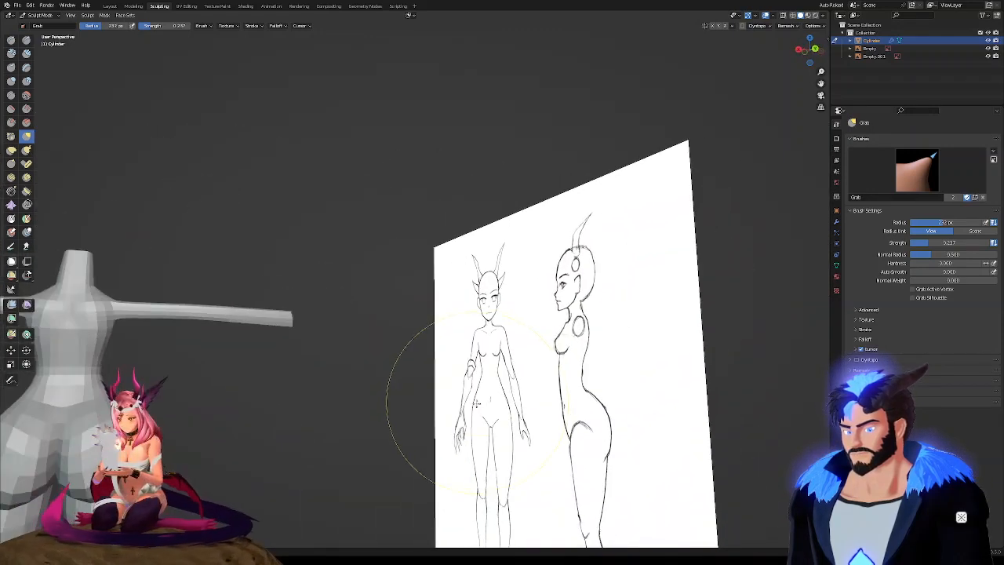
{"action": "mouse_move", "coordinate": [217, 388]}
{"action": "middle_mouse_down", "text": "shift"}
{"action": "mouse_move", "coordinate": [378, 390]}
{"action": "mouse_move", "coordinate": [392, 369]}
{"action": "middle_mouse_up", "text": "shift"}
{"action": "scroll", "coordinate": [366, 389], "scroll_direction": "up", "scroll_amount": 3}
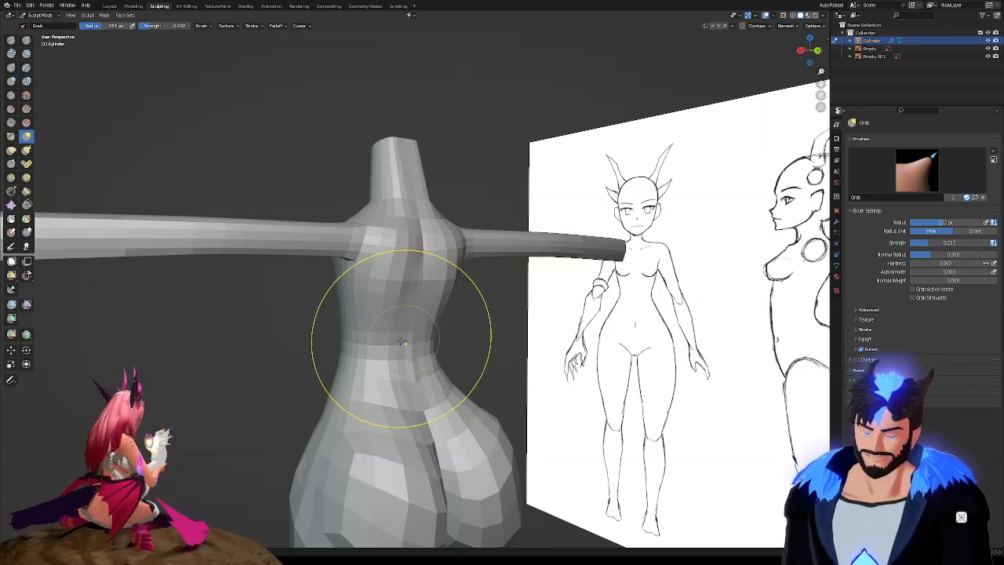
Compare the front proportions of the torso, waist and hips with the reference drawings at different distances
{"action": "mouse_move", "coordinate": [386, 326]}
{"action": "middle_mouse_down"}
{"action": "mouse_move", "coordinate": [417, 369]}
{"action": "mouse_move", "coordinate": [466, 358]}
{"action": "mouse_move", "coordinate": [420, 349]}
{"action": "mouse_move", "coordinate": [449, 348]}
{"action": "mouse_move", "coordinate": [568, 392]}
{"action": "mouse_move", "coordinate": [460, 382]}
{"action": "middle_mouse_up"}
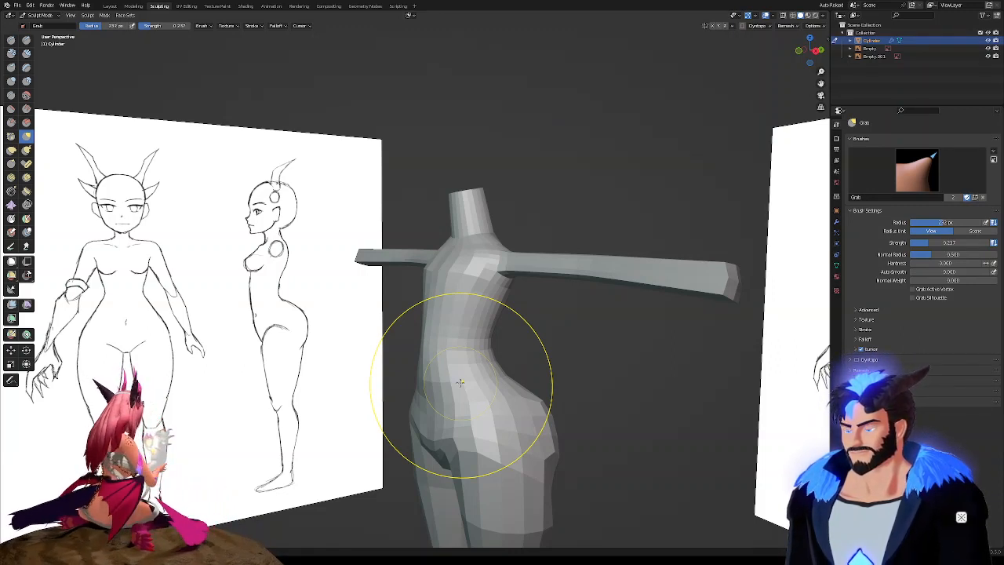
{"action": "mouse_move", "coordinate": [460, 370]}
{"action": "middle_mouse_down"}
{"action": "mouse_move", "coordinate": [478, 350]}
{"action": "mouse_move", "coordinate": [452, 341]}
{"action": "middle_mouse_up"}
{"action": "scroll", "coordinate": [452, 341], "scroll_direction": "down", "scroll_amount": 3}
{"action": "scroll", "coordinate": [459, 376], "scroll_direction": "up", "scroll_amount": 5}
{"action": "mouse_move", "coordinate": [458, 376]}
{"action": "middle_mouse_down"}
{"action": "mouse_move", "coordinate": [423, 341]}
{"action": "mouse_move", "coordinate": [455, 341]}
{"action": "mouse_move", "coordinate": [429, 335]}
{"action": "mouse_move", "coordinate": [438, 327]}
{"action": "middle_mouse_up"}
{"action": "scroll", "coordinate": [438, 327], "scroll_direction": "down", "scroll_amount": 3}
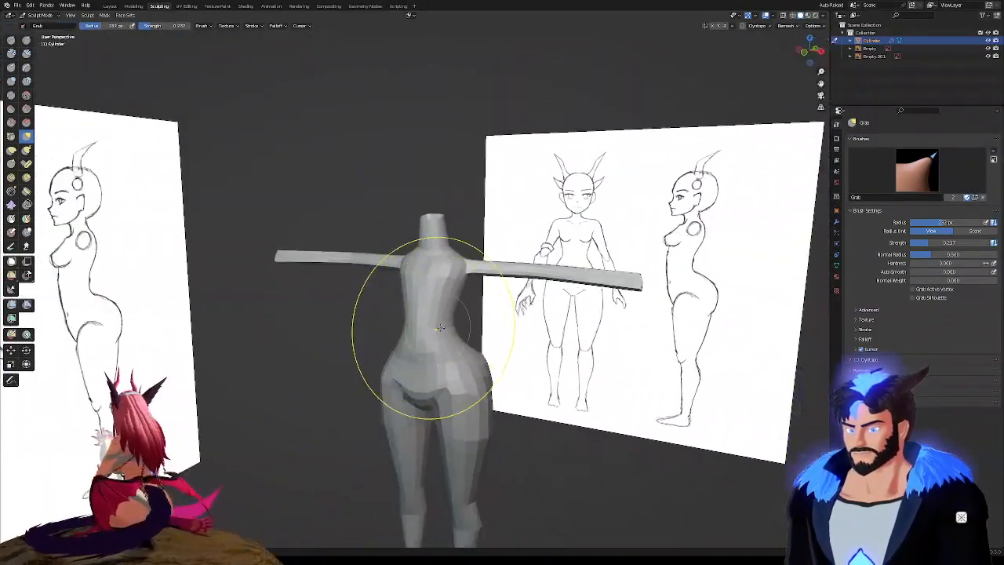
{"action": "scroll", "coordinate": [437, 345], "scroll_direction": "up", "scroll_amount": 5}
{"action": "scroll", "coordinate": [448, 358], "scroll_direction": "down", "scroll_amount": 4}
{"action": "scroll", "coordinate": [445, 329], "scroll_direction": "up", "scroll_amount": 4}
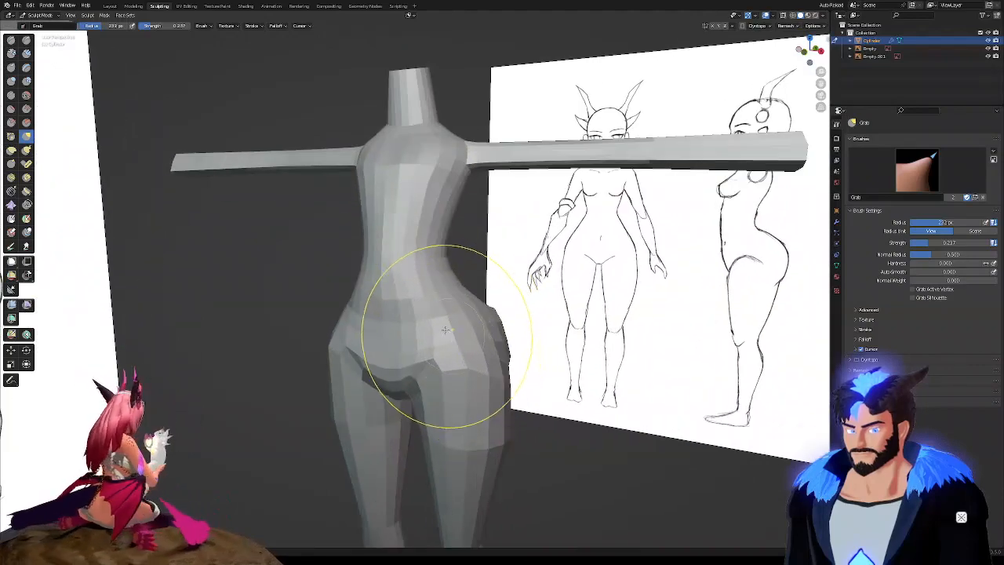
{"action": "scroll", "coordinate": [399, 320], "scroll_direction": "down", "scroll_amount": 4}
{"action": "scroll", "coordinate": [434, 303], "scroll_direction": "up", "scroll_amount": 3}
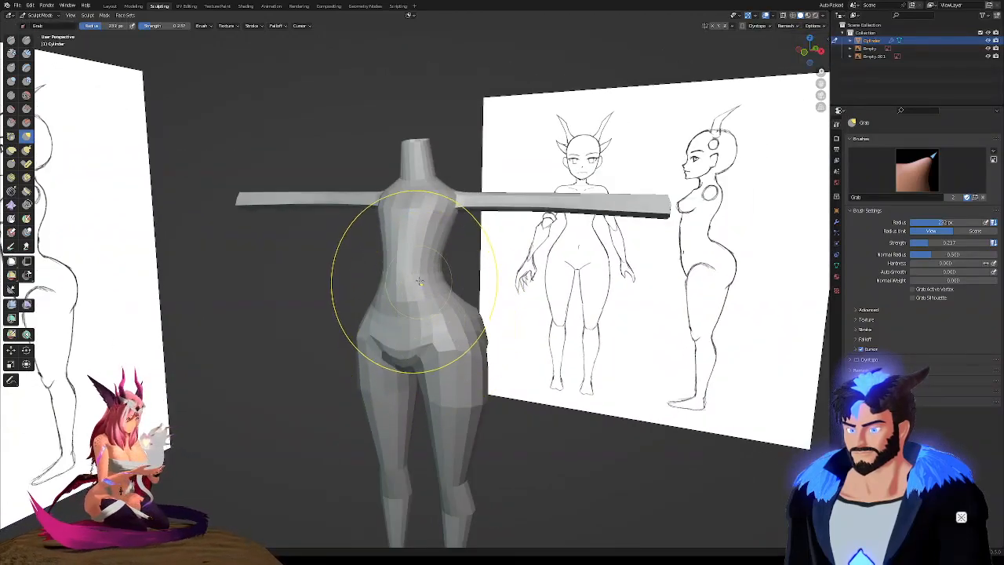
{"action": "scroll", "coordinate": [408, 306], "scroll_direction": "down", "scroll_amount": 4}
{"action": "scroll", "coordinate": [416, 310], "scroll_direction": "up", "scroll_amount": 4}
{"action": "mouse_move", "coordinate": [413, 293]}
{"action": "middle_mouse_down"}
{"action": "mouse_move", "coordinate": [432, 348]}
{"action": "mouse_move", "coordinate": [741, 334]}
{"action": "middle_mouse_up"}
{"action": "mouse_move", "coordinate": [454, 304]}
{"action": "middle_mouse_down"}
{"action": "mouse_move", "coordinate": [437, 314]}
{"action": "mouse_move", "coordinate": [456, 341]}
{"action": "mouse_move", "coordinate": [448, 357]}
{"action": "middle_mouse_up"}
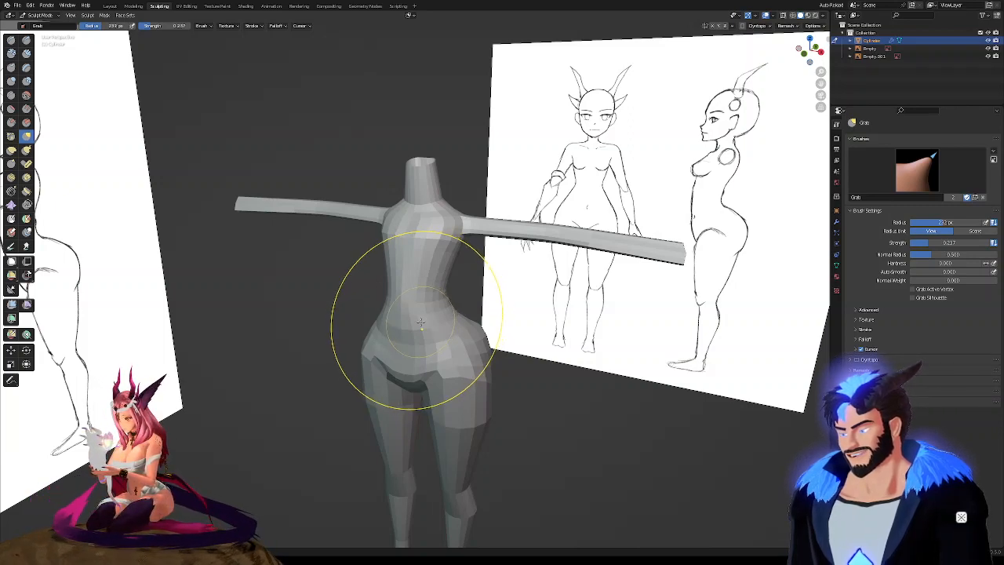
{"action": "mouse_move", "coordinate": [408, 324]}
{"action": "middle_mouse_down"}
{"action": "mouse_move", "coordinate": [421, 337]}
{"action": "mouse_move", "coordinate": [332, 338]}
{"action": "mouse_move", "coordinate": [359, 359]}
{"action": "mouse_move", "coordinate": [516, 369]}
{"action": "mouse_move", "coordinate": [408, 365]}
{"action": "mouse_move", "coordinate": [416, 363]}
{"action": "middle_mouse_up"}
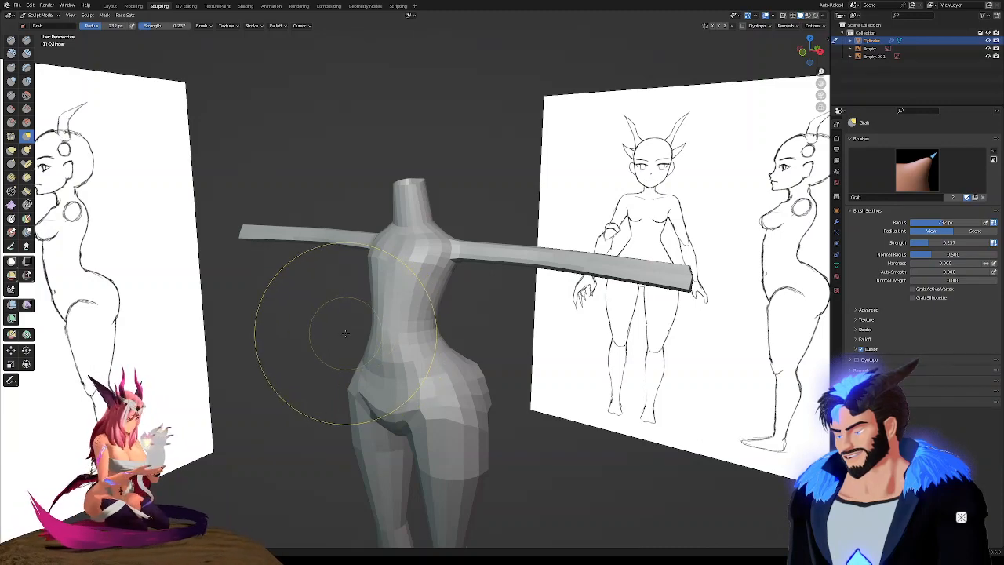
{"action": "middle_click_drag", "start_coordinate": [440, 387], "coordinate": [374, 346], "text": "shift"}
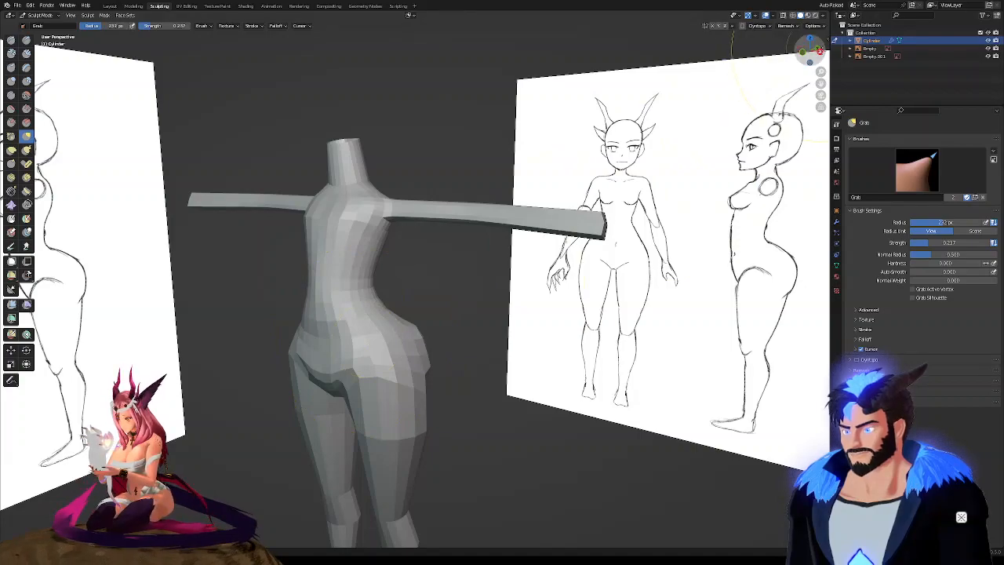
Inspect the hips, buttocks and thighs from the front, back and side profile against the reference
{"action": "left_click", "coordinate": [818, 51]}
{"action": "mouse_move", "coordinate": [431, 310]}
{"action": "middle_mouse_down"}
{"action": "mouse_move", "coordinate": [533, 318]}
{"action": "mouse_move", "coordinate": [303, 302]}
{"action": "mouse_move", "coordinate": [397, 314]}
{"action": "mouse_move", "coordinate": [361, 323]}
{"action": "mouse_move", "coordinate": [386, 328]}
{"action": "mouse_move", "coordinate": [415, 317]}
{"action": "mouse_move", "coordinate": [399, 309]}
{"action": "mouse_move", "coordinate": [394, 320]}
{"action": "mouse_move", "coordinate": [365, 320]}
{"action": "mouse_move", "coordinate": [496, 316]}
{"action": "mouse_move", "coordinate": [353, 318]}
{"action": "mouse_move", "coordinate": [368, 313]}
{"action": "mouse_move", "coordinate": [350, 301]}
{"action": "mouse_move", "coordinate": [410, 283]}
{"action": "mouse_move", "coordinate": [232, 271]}
{"action": "middle_mouse_up"}
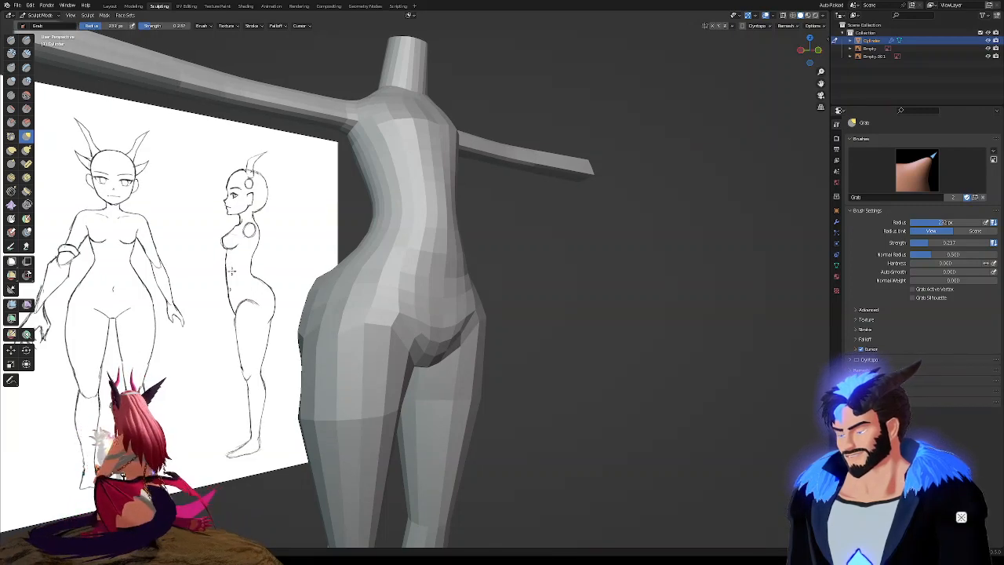
{"action": "mouse_move", "coordinate": [231, 271]}
{"action": "middle_mouse_down"}
{"action": "mouse_move", "coordinate": [76, 284]}
{"action": "mouse_move", "coordinate": [235, 291]}
{"action": "mouse_move", "coordinate": [363, 330]}
{"action": "middle_mouse_up"}
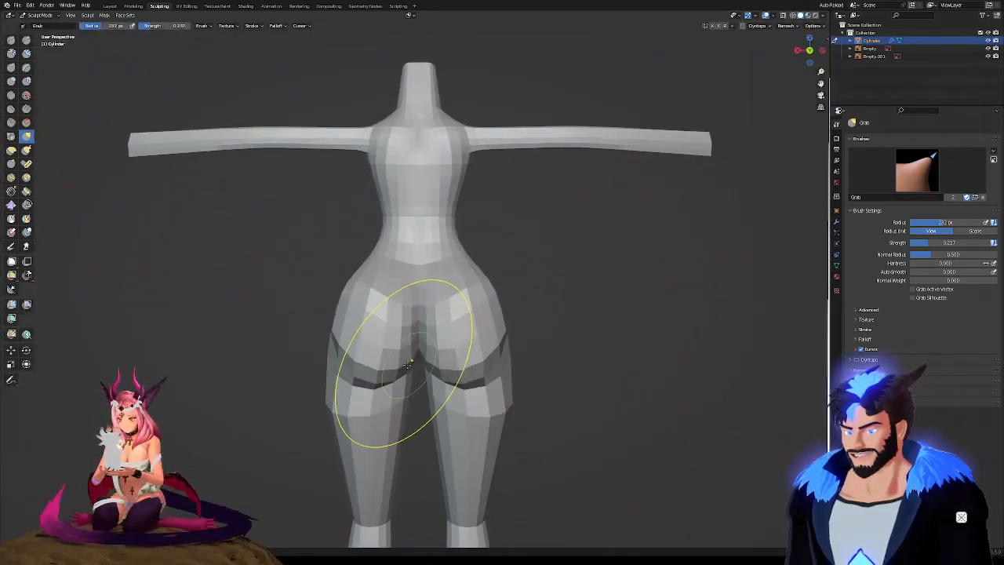
{"action": "scroll", "coordinate": [386, 349], "scroll_direction": "up", "scroll_amount": 1}
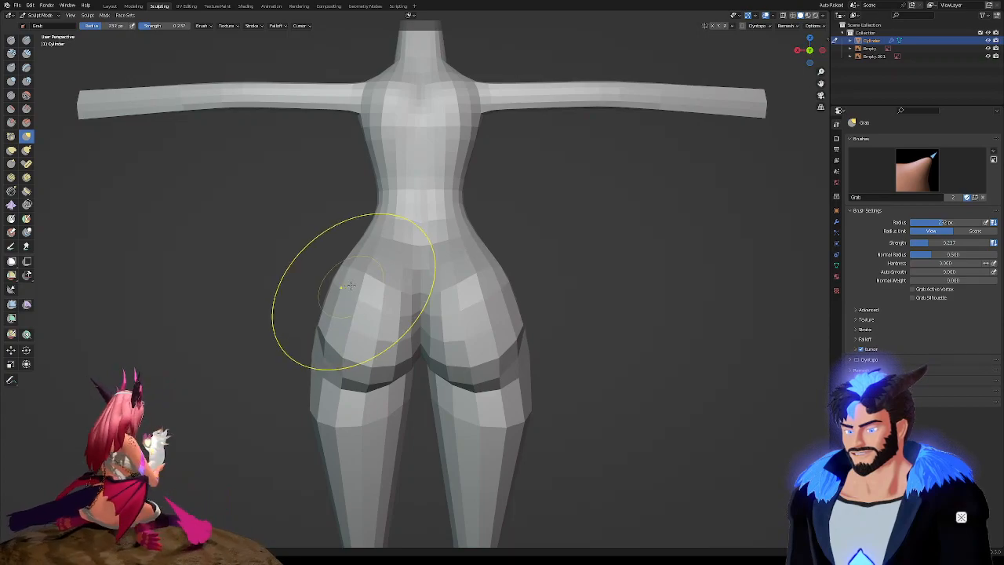
{"action": "mouse_move", "coordinate": [349, 286]}
{"action": "middle_mouse_down"}
{"action": "mouse_move", "coordinate": [359, 320]}
{"action": "mouse_move", "coordinate": [457, 274]}
{"action": "middle_mouse_up"}
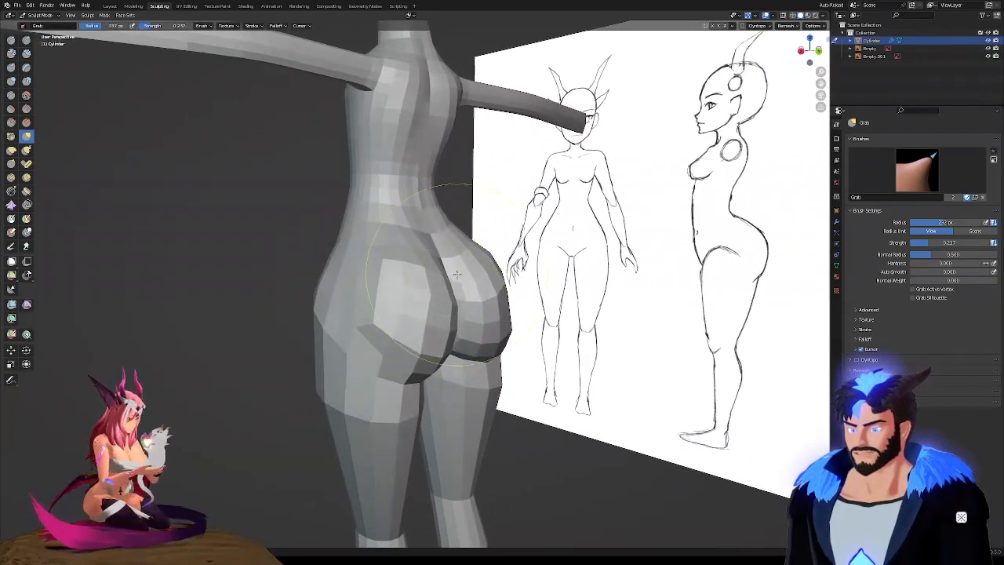
{"action": "scroll", "coordinate": [457, 274], "scroll_direction": "up", "scroll_amount": 5}
{"action": "scroll", "coordinate": [459, 275], "scroll_direction": "down", "scroll_amount": 8}
{"action": "scroll", "coordinate": [463, 275], "scroll_direction": "up", "scroll_amount": 10}
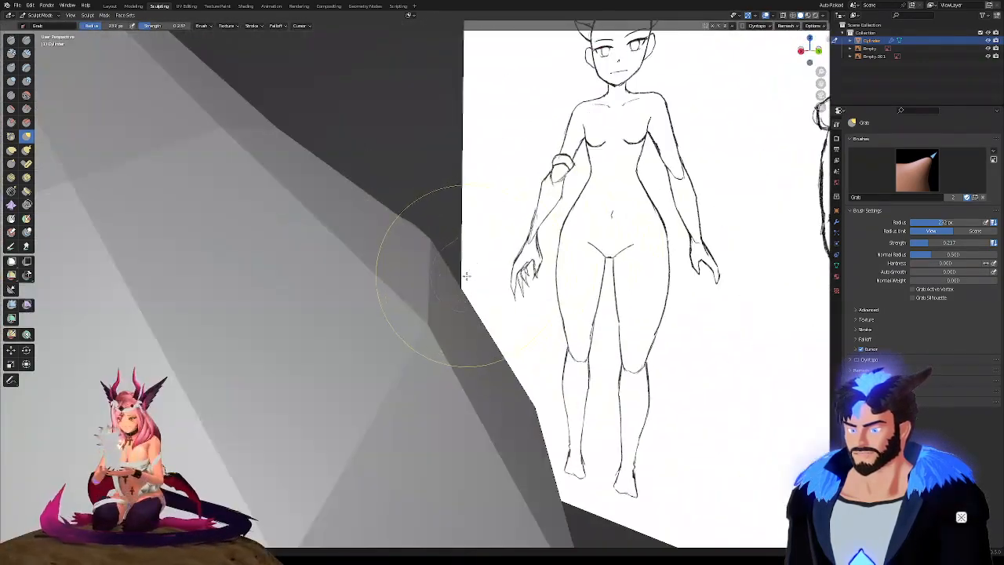
{"action": "scroll", "coordinate": [466, 275], "scroll_direction": "down", "scroll_amount": 3}
{"action": "mouse_move", "coordinate": [358, 328]}
{"action": "middle_mouse_down"}
{"action": "mouse_move", "coordinate": [330, 294]}
{"action": "mouse_move", "coordinate": [376, 314]}
{"action": "mouse_move", "coordinate": [460, 314]}
{"action": "mouse_move", "coordinate": [370, 336]}
{"action": "mouse_move", "coordinate": [396, 328]}
{"action": "middle_mouse_up"}
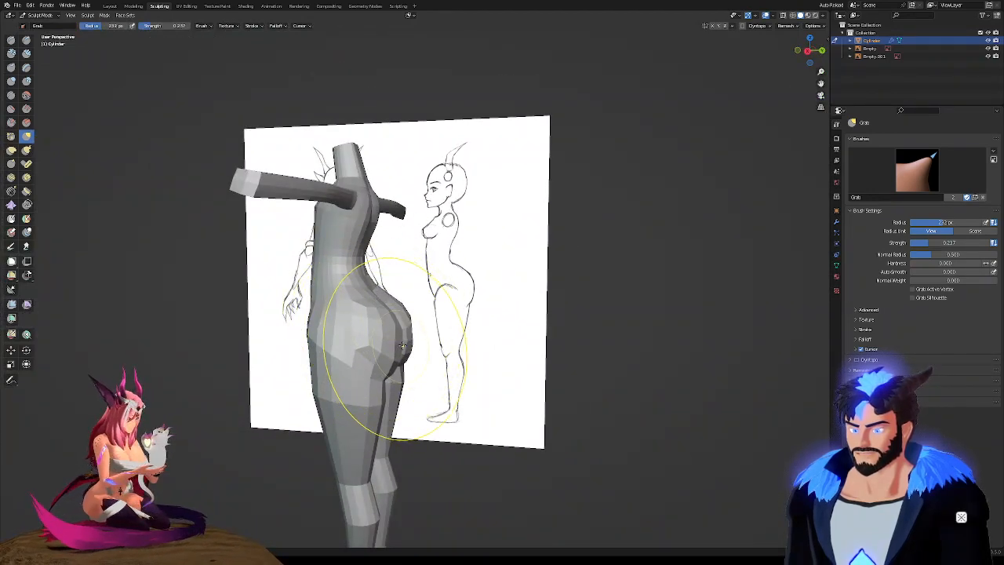
{"action": "middle_click_drag", "start_coordinate": [401, 345], "coordinate": [383, 367]}
{"action": "scroll", "coordinate": [377, 374], "scroll_direction": "up", "scroll_amount": 2}
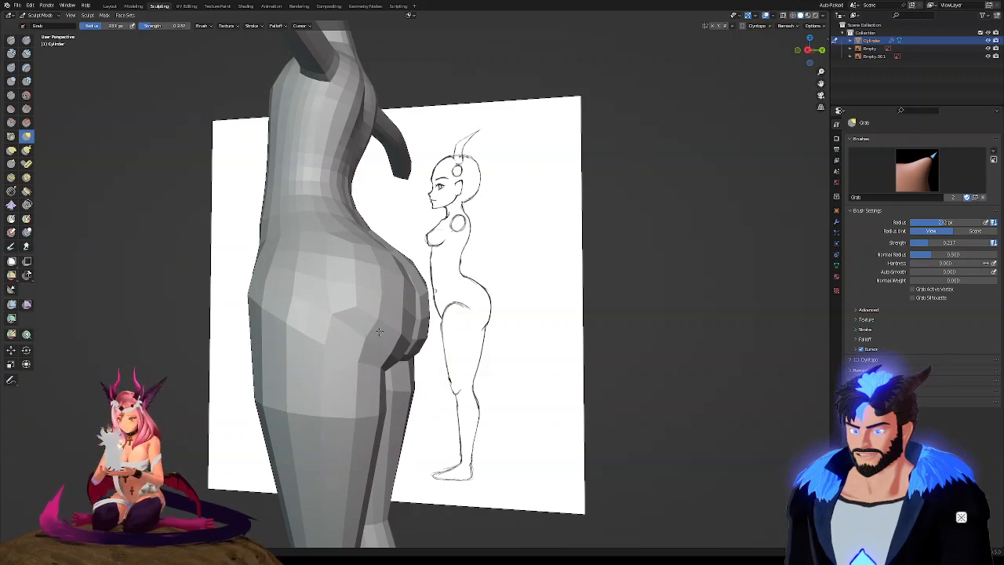
{"action": "scroll", "coordinate": [378, 330], "scroll_direction": "down", "scroll_amount": 3}
{"action": "middle_click_drag", "start_coordinate": [379, 330], "coordinate": [392, 328]}
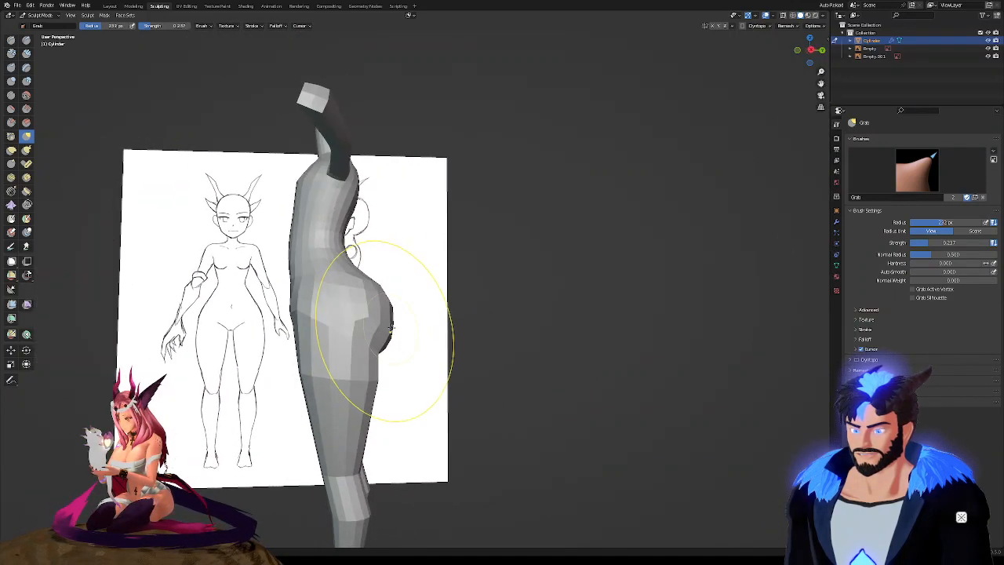
{"action": "mouse_move", "coordinate": [376, 345]}
{"action": "middle_mouse_down"}
{"action": "mouse_move", "coordinate": [319, 357]}
{"action": "mouse_move", "coordinate": [355, 339]}
{"action": "mouse_move", "coordinate": [422, 393]}
{"action": "mouse_move", "coordinate": [373, 349]}
{"action": "mouse_move", "coordinate": [426, 349]}
{"action": "mouse_move", "coordinate": [353, 346]}
{"action": "mouse_move", "coordinate": [369, 343]}
{"action": "middle_mouse_up"}
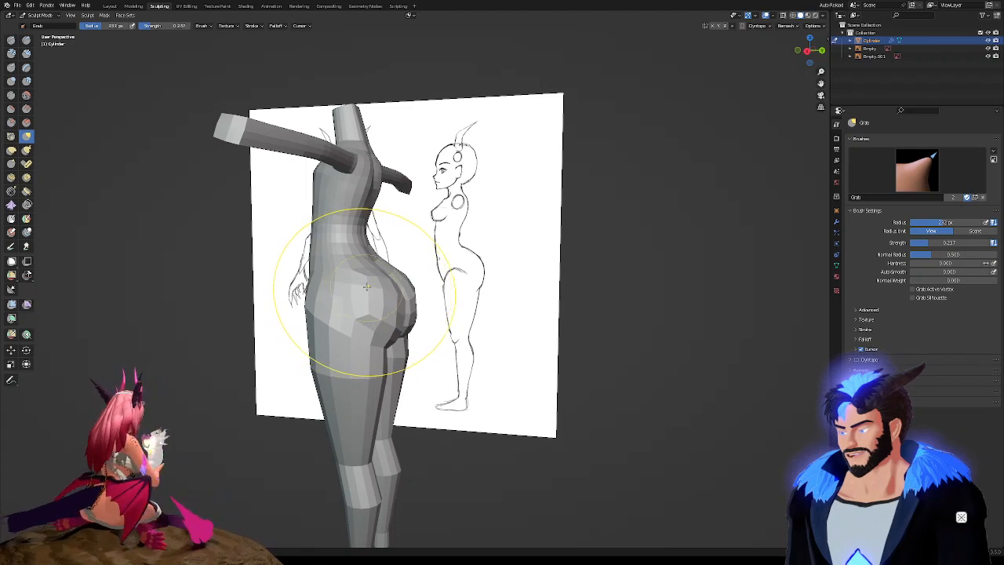
{"action": "mouse_move", "coordinate": [365, 286]}
{"action": "middle_mouse_down"}
{"action": "mouse_move", "coordinate": [330, 267]}
{"action": "mouse_move", "coordinate": [363, 268]}
{"action": "middle_mouse_up"}
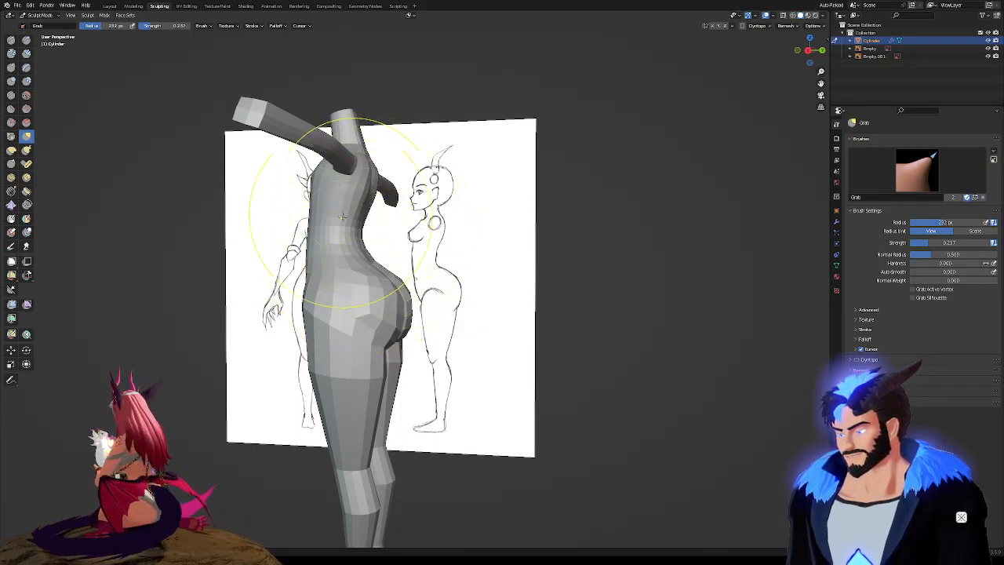
Slide and relax the buttock surface using the Slide Relax brush with a radius of 95 px
{"action": "left_click", "coordinate": [11, 193]}
{"action": "middle_click_drag", "start_coordinate": [403, 314], "coordinate": [325, 309]}
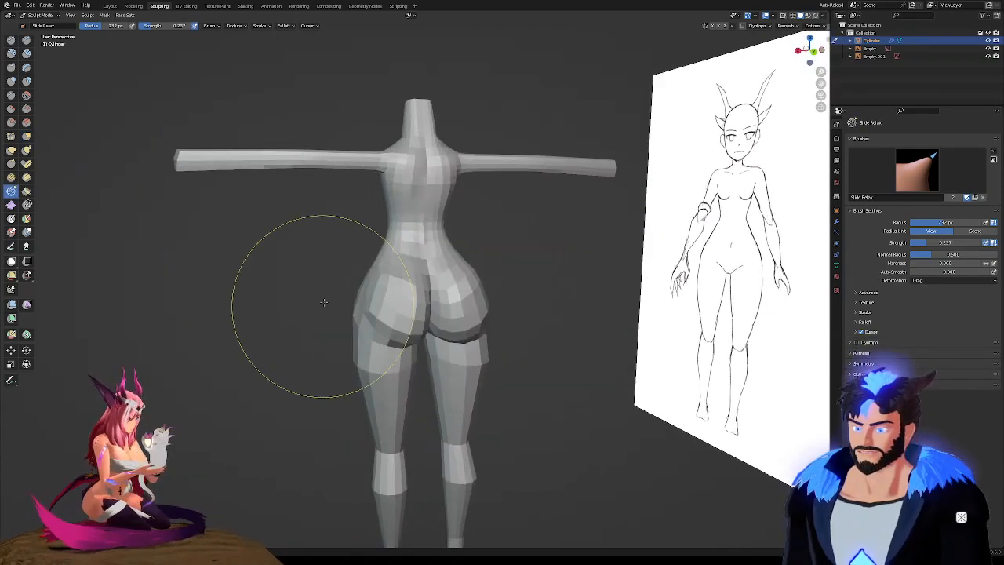
{"action": "mouse_move", "coordinate": [398, 307]}
{"action": "middle_mouse_down"}
{"action": "mouse_move", "coordinate": [415, 294]}
{"action": "mouse_move", "coordinate": [397, 312]}
{"action": "mouse_move", "coordinate": [488, 282]}
{"action": "mouse_move", "coordinate": [478, 279]}
{"action": "middle_mouse_up"}
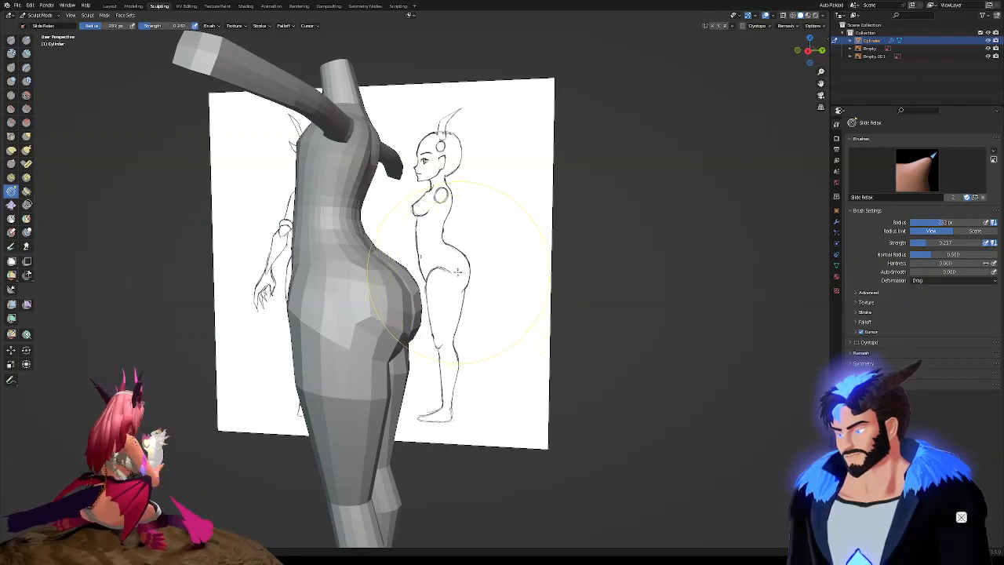
{"action": "mouse_move", "coordinate": [439, 273]}
{"action": "middle_mouse_down"}
{"action": "mouse_move", "coordinate": [270, 292]}
{"action": "mouse_move", "coordinate": [267, 276]}
{"action": "mouse_move", "coordinate": [269, 285]}
{"action": "middle_mouse_up"}
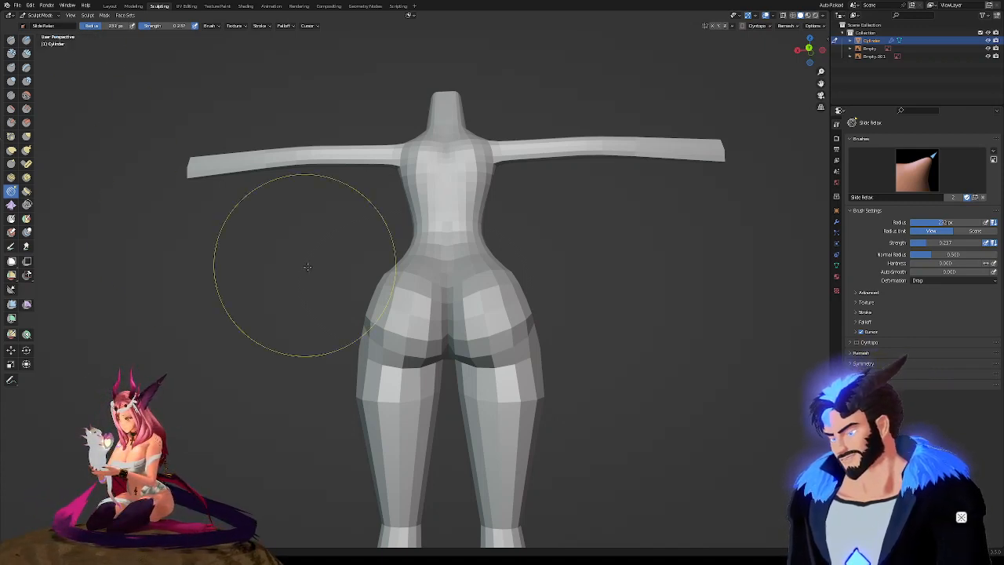
{"action": "key", "text": "f"}
{"action": "left_click", "coordinate": [396, 287]}
{"action": "mouse_move", "coordinate": [396, 287]}
{"action": "left_mouse_down"}
{"action": "mouse_move", "coordinate": [430, 304]}
{"action": "mouse_move", "coordinate": [451, 284]}
{"action": "left_mouse_up"}
{"action": "middle_click_drag", "start_coordinate": [451, 283], "coordinate": [506, 297]}
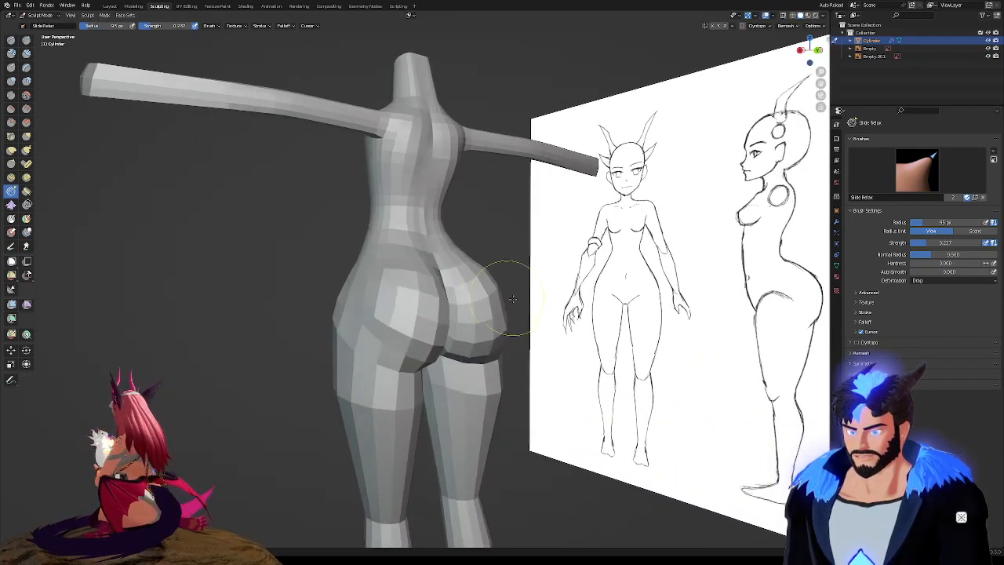
{"action": "scroll", "coordinate": [410, 332], "scroll_direction": "up", "scroll_amount": 3}
{"action": "left_click_drag", "start_coordinate": [390, 303], "coordinate": [378, 335]}
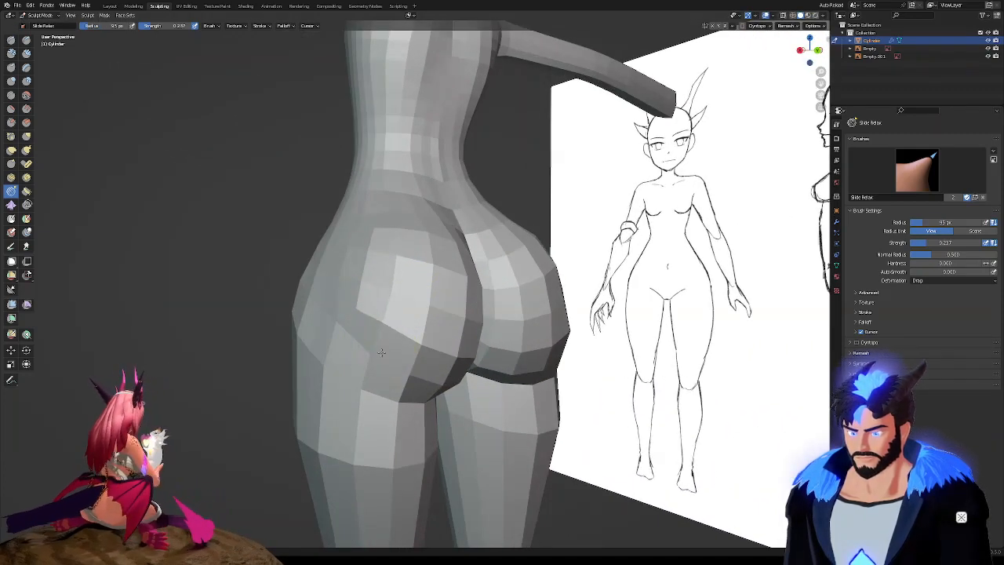
Carve two downward strokes over the buttock with the Draw Sharp brush in Subtract direction
{"action": "left_click", "coordinate": [26, 39]}
{"action": "left_click_drag", "start_coordinate": [402, 256], "coordinate": [373, 366]}
{"action": "left_click_drag", "start_coordinate": [399, 279], "coordinate": [373, 369]}
{"action": "middle_click_drag", "start_coordinate": [388, 331], "coordinate": [317, 327]}
{"action": "middle_click_drag", "start_coordinate": [398, 297], "coordinate": [425, 325]}
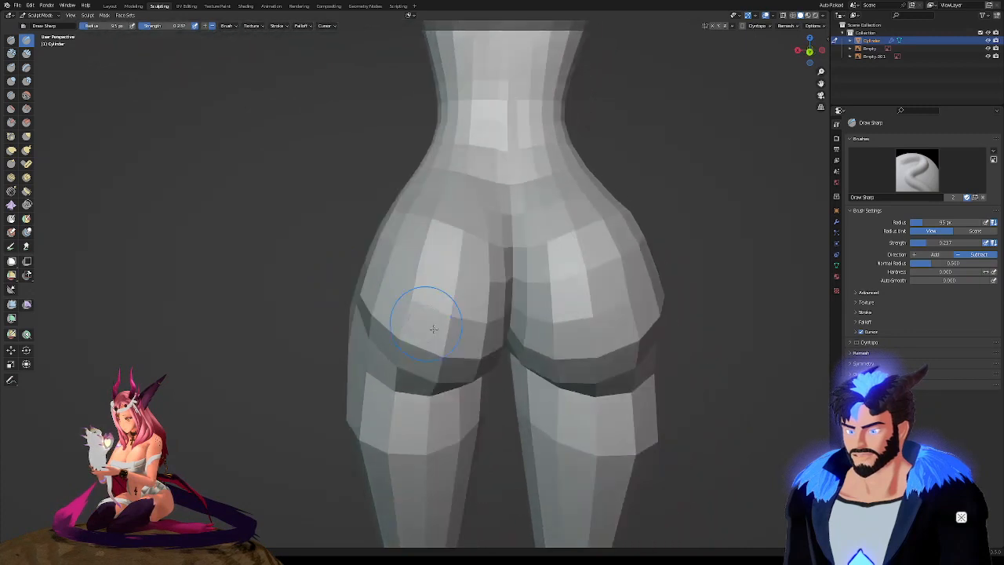
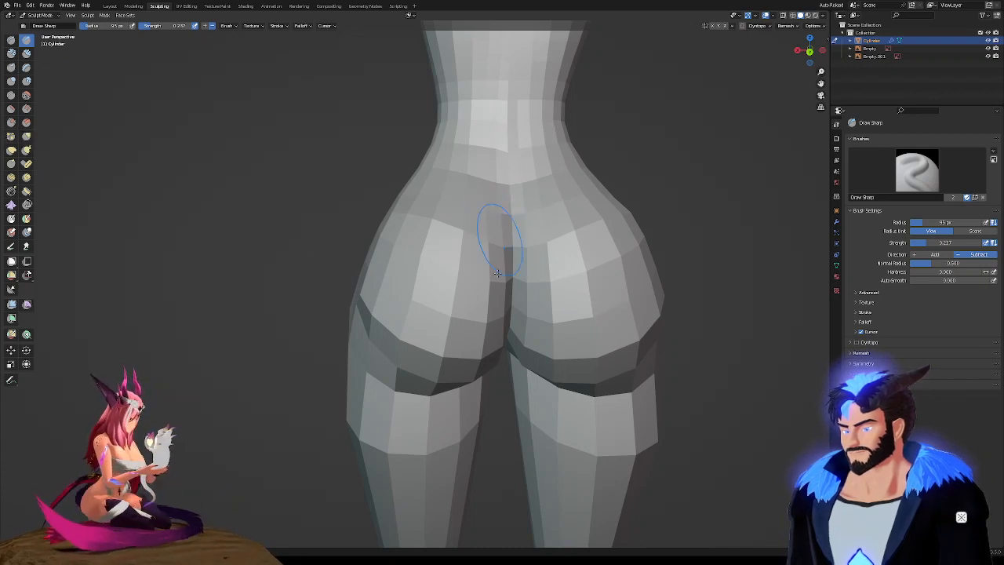
Inspect the back, waist and buttocks of the body from behind at several angles and distances
{"action": "middle_click_drag", "start_coordinate": [527, 317], "coordinate": [524, 289]}
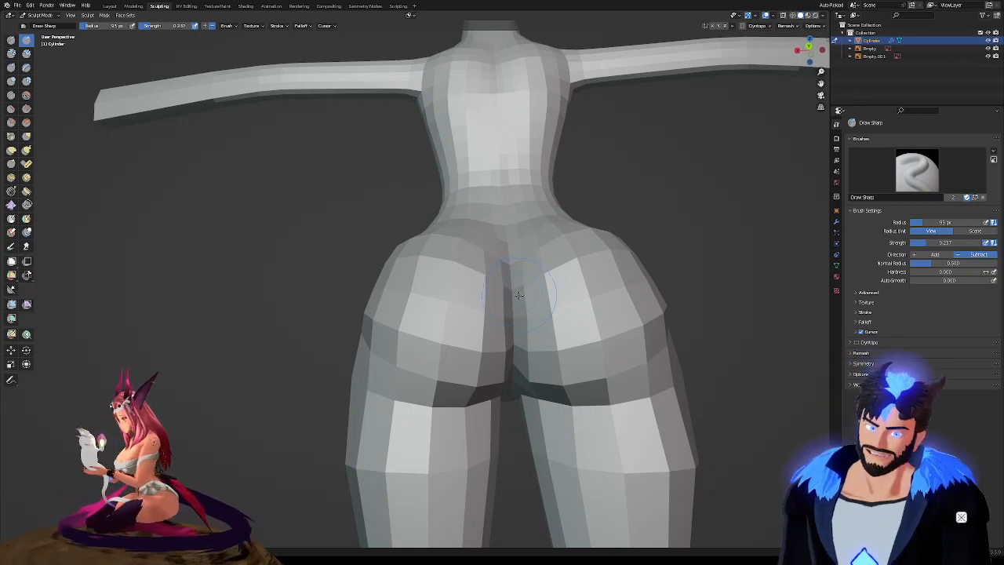
{"action": "mouse_move", "coordinate": [520, 297]}
{"action": "middle_mouse_down"}
{"action": "mouse_move", "coordinate": [544, 324]}
{"action": "mouse_move", "coordinate": [519, 340]}
{"action": "mouse_move", "coordinate": [562, 340]}
{"action": "middle_mouse_up"}
{"action": "scroll", "coordinate": [502, 331], "scroll_direction": "down", "scroll_amount": 5}
{"action": "mouse_move", "coordinate": [481, 329]}
{"action": "middle_mouse_down"}
{"action": "mouse_move", "coordinate": [556, 347]}
{"action": "mouse_move", "coordinate": [514, 336]}
{"action": "mouse_move", "coordinate": [540, 331]}
{"action": "mouse_move", "coordinate": [316, 339]}
{"action": "middle_mouse_up"}
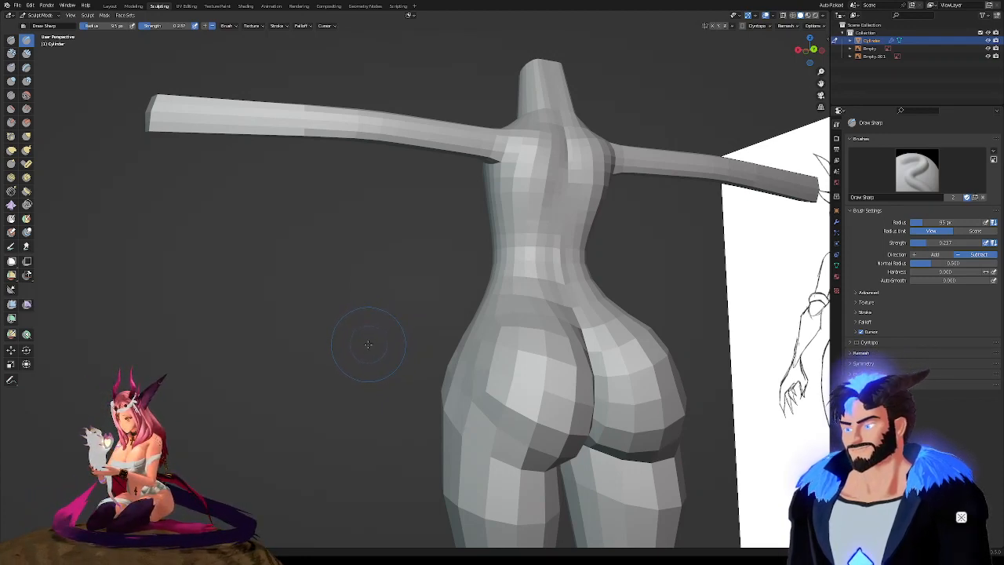
{"action": "scroll", "coordinate": [515, 345], "scroll_direction": "down", "scroll_amount": 3}
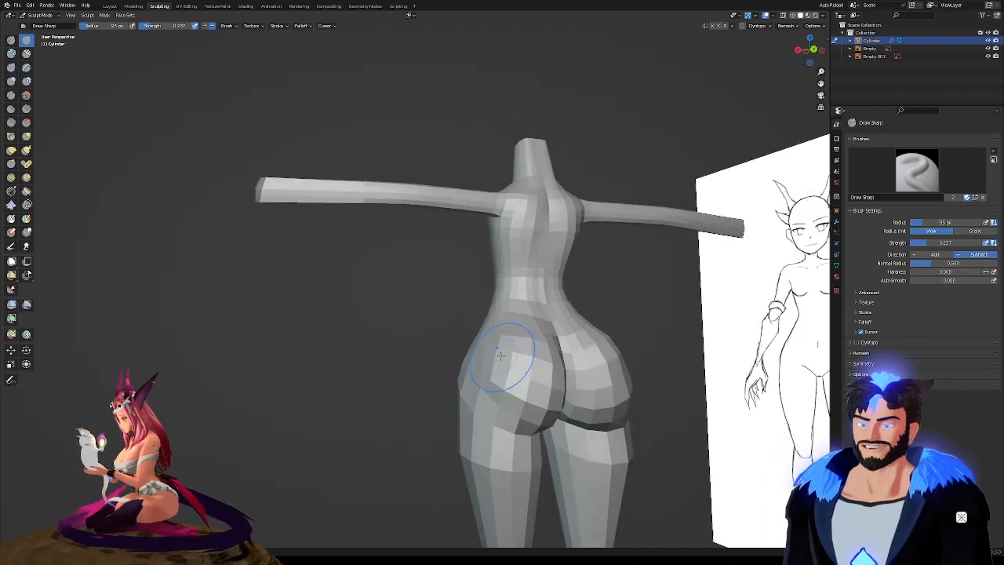
{"action": "middle_click_drag", "start_coordinate": [514, 353], "coordinate": [487, 395]}
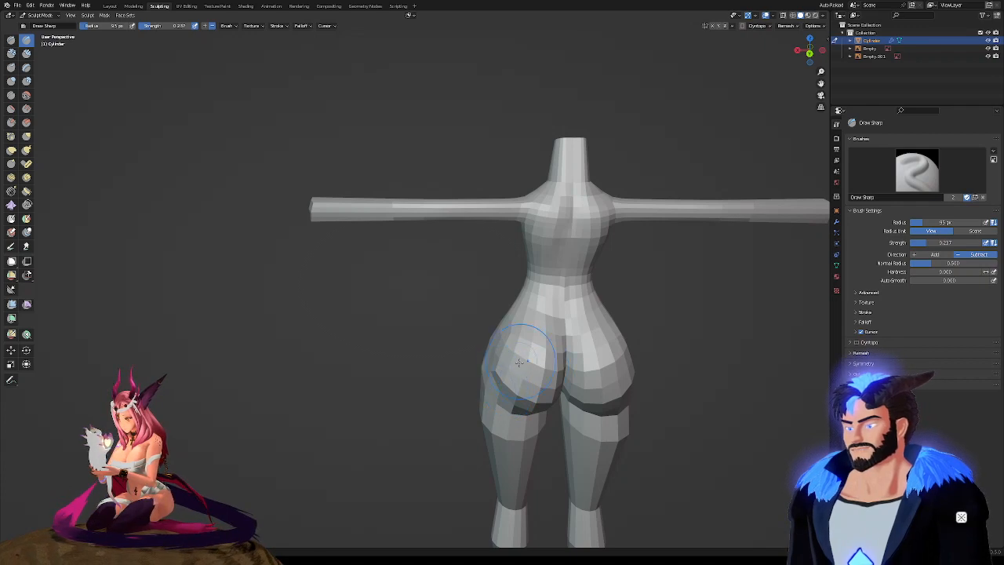
{"action": "scroll", "coordinate": [547, 392], "scroll_direction": "up", "scroll_amount": 2}
{"action": "mouse_move", "coordinate": [547, 391]}
{"action": "middle_mouse_down"}
{"action": "mouse_move", "coordinate": [478, 341]}
{"action": "mouse_move", "coordinate": [518, 369]}
{"action": "middle_mouse_up"}
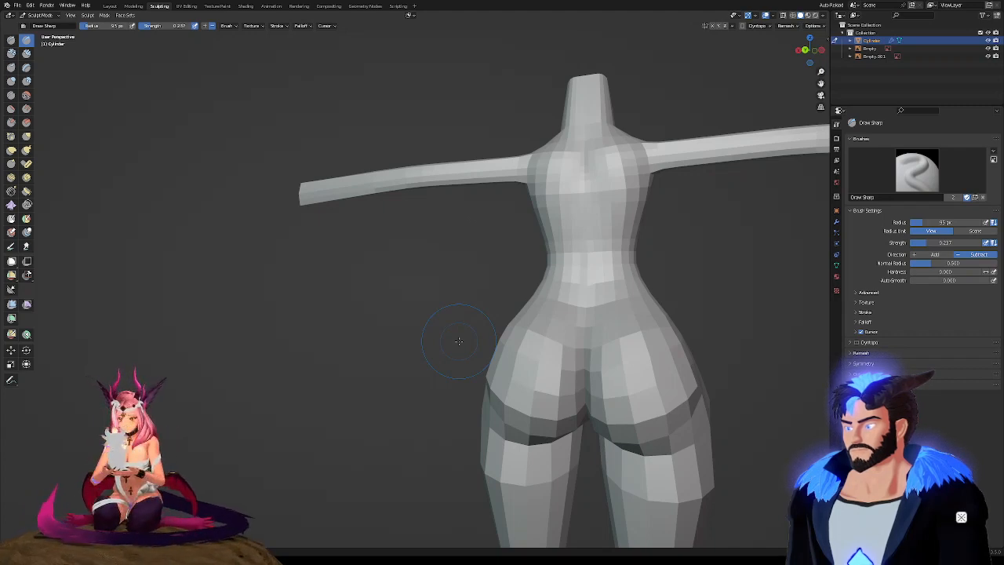
{"action": "middle_click_drag", "start_coordinate": [484, 373], "coordinate": [509, 377]}
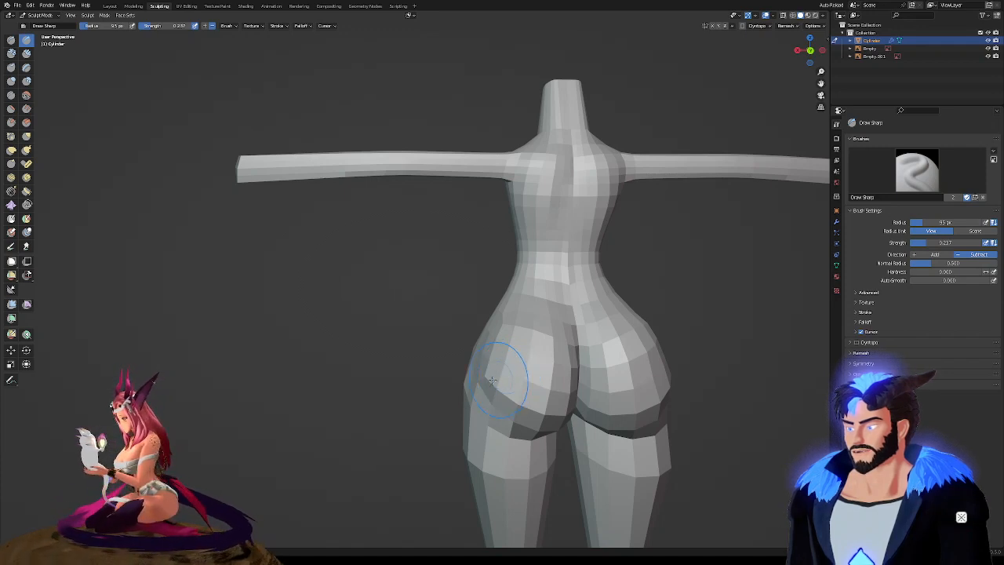
Examine the mesh faces of the cleft between the buttocks up close from the back
{"action": "scroll", "coordinate": [579, 398], "scroll_direction": "up", "scroll_amount": 5}
{"action": "scroll", "coordinate": [609, 387], "scroll_direction": "down", "scroll_amount": 2}
{"action": "scroll", "coordinate": [596, 376], "scroll_direction": "up", "scroll_amount": 6}
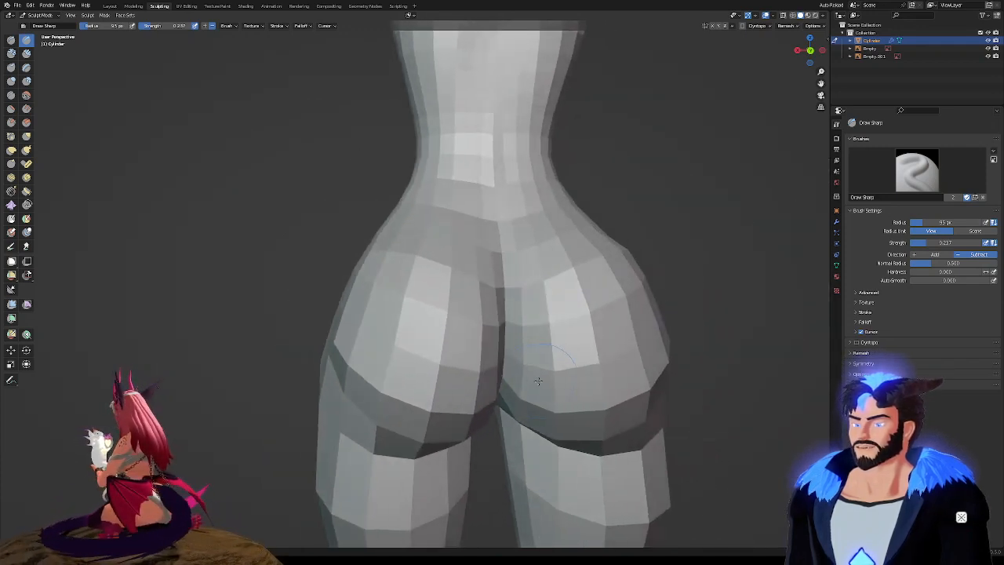
{"action": "scroll", "coordinate": [494, 337], "scroll_direction": "up", "scroll_amount": 2}
{"action": "scroll", "coordinate": [475, 307], "scroll_direction": "up", "scroll_amount": 2}
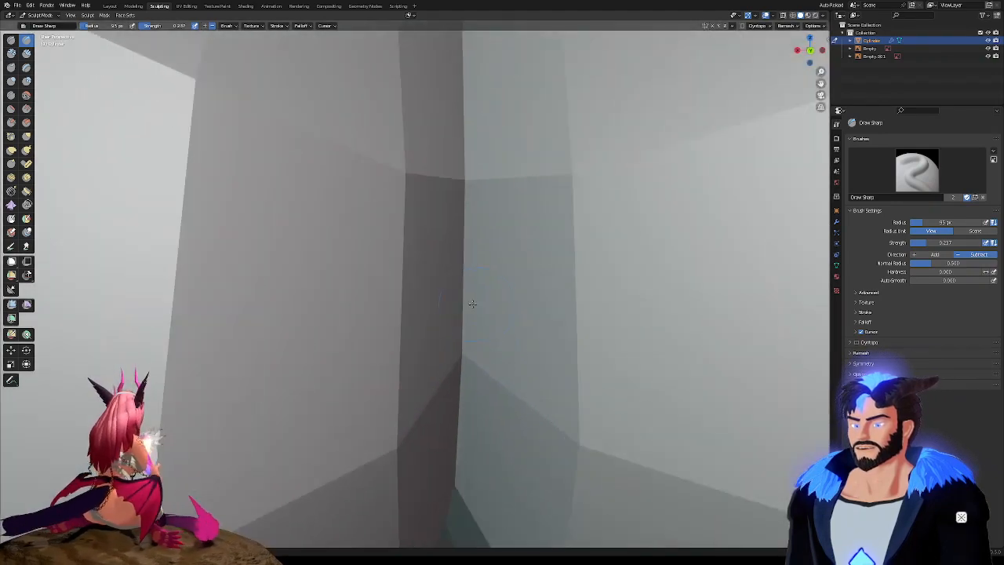
{"action": "mouse_move", "coordinate": [466, 298]}
{"action": "middle_mouse_down"}
{"action": "mouse_move", "coordinate": [256, 299]}
{"action": "mouse_move", "coordinate": [353, 307]}
{"action": "mouse_move", "coordinate": [302, 309]}
{"action": "middle_mouse_up"}
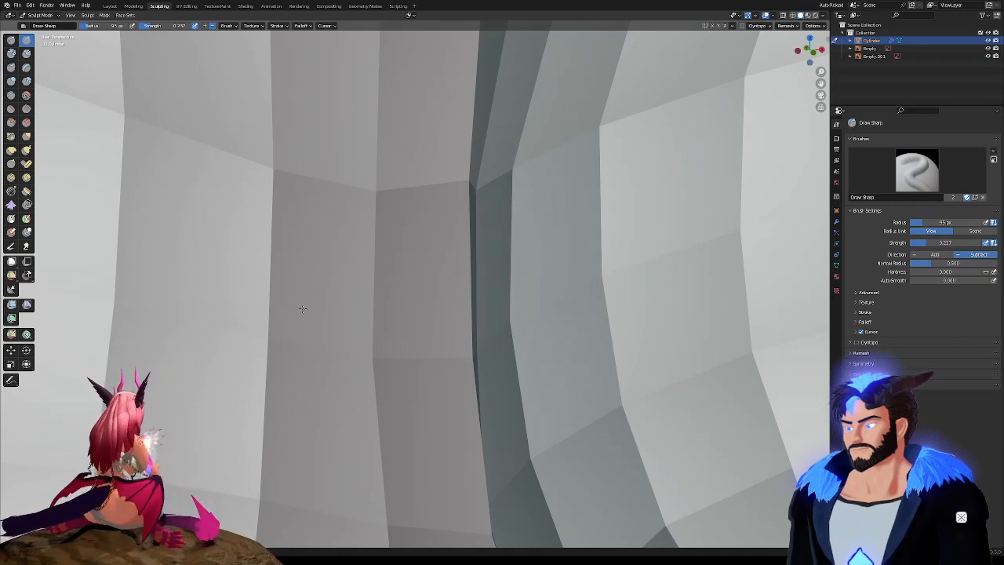
{"action": "mouse_move", "coordinate": [303, 309]}
{"action": "middle_mouse_down"}
{"action": "mouse_move", "coordinate": [124, 291]}
{"action": "mouse_move", "coordinate": [197, 321]}
{"action": "middle_mouse_up"}
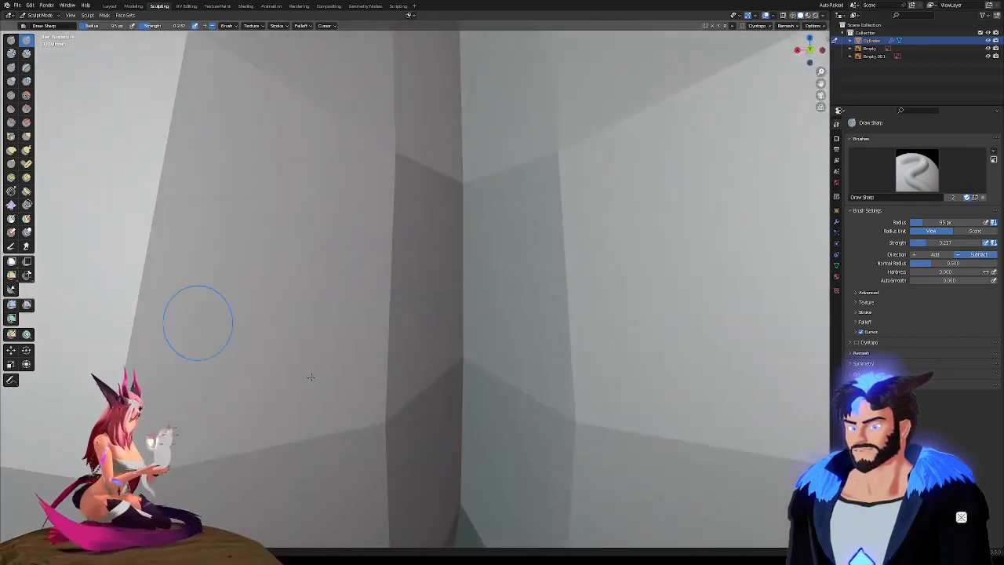
Compare the torso, waist and hips from the front with the reference drawings
{"action": "scroll", "coordinate": [492, 378], "scroll_direction": "down", "scroll_amount": 8}
{"action": "middle_click_drag", "start_coordinate": [463, 371], "coordinate": [522, 352]}
{"action": "mouse_move", "coordinate": [505, 317]}
{"action": "middle_mouse_down"}
{"action": "mouse_move", "coordinate": [437, 246]}
{"action": "mouse_move", "coordinate": [436, 376]}
{"action": "mouse_move", "coordinate": [595, 374]}
{"action": "mouse_move", "coordinate": [586, 374]}
{"action": "middle_mouse_up"}
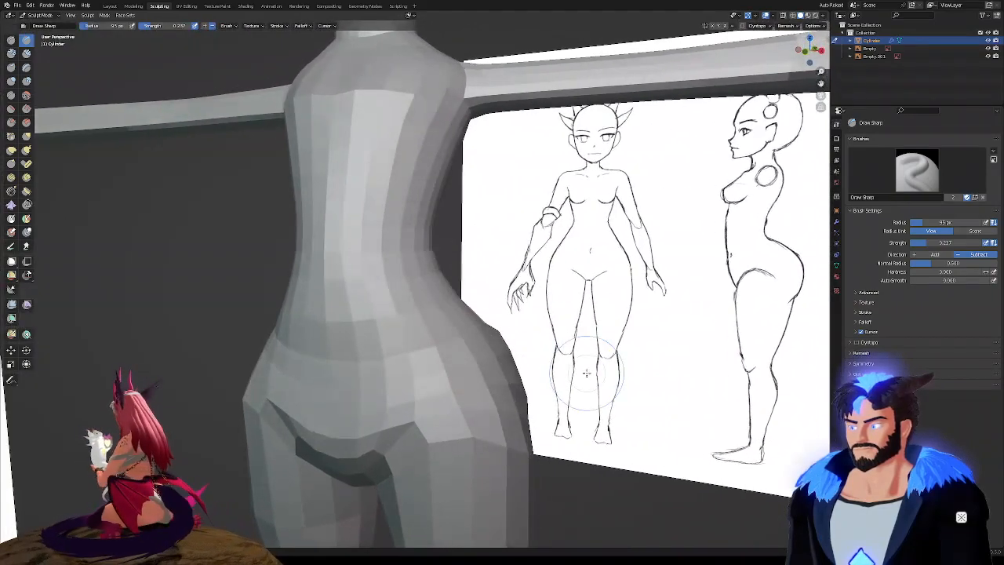
{"action": "middle_click_drag", "start_coordinate": [542, 407], "coordinate": [180, 412]}
{"action": "scroll", "coordinate": [412, 279], "scroll_direction": "up", "scroll_amount": 2}
{"action": "mouse_move", "coordinate": [433, 242]}
{"action": "middle_mouse_down"}
{"action": "mouse_move", "coordinate": [378, 291]}
{"action": "mouse_move", "coordinate": [369, 286]}
{"action": "mouse_move", "coordinate": [377, 310]}
{"action": "mouse_move", "coordinate": [380, 296]}
{"action": "mouse_move", "coordinate": [453, 316]}
{"action": "mouse_move", "coordinate": [362, 306]}
{"action": "mouse_move", "coordinate": [506, 311]}
{"action": "middle_mouse_up"}
{"action": "mouse_move", "coordinate": [356, 249]}
{"action": "middle_mouse_down"}
{"action": "mouse_move", "coordinate": [419, 314]}
{"action": "mouse_move", "coordinate": [471, 329]}
{"action": "mouse_move", "coordinate": [415, 303]}
{"action": "mouse_move", "coordinate": [419, 339]}
{"action": "middle_mouse_up"}
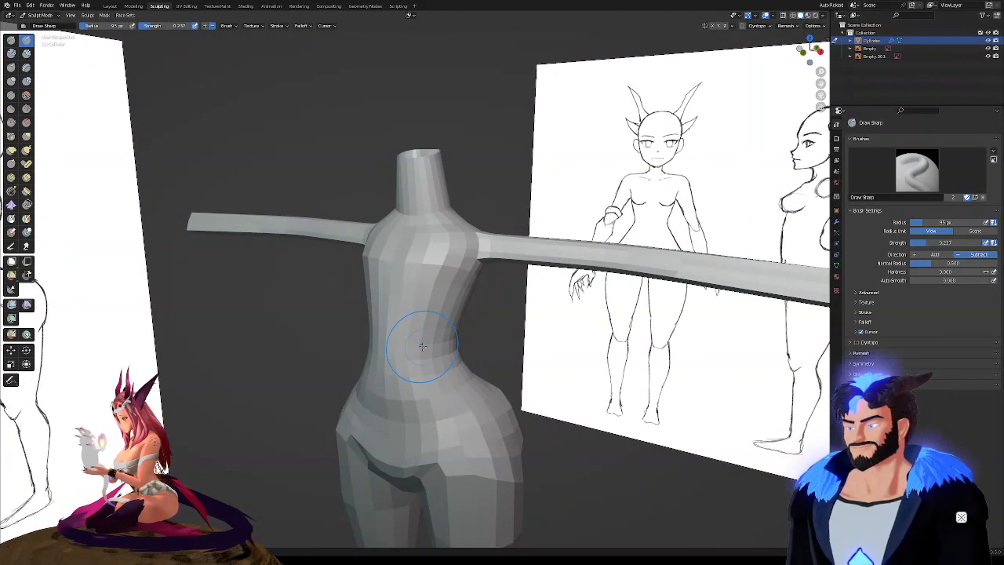
{"action": "scroll", "coordinate": [434, 346], "scroll_direction": "down", "scroll_amount": 4}
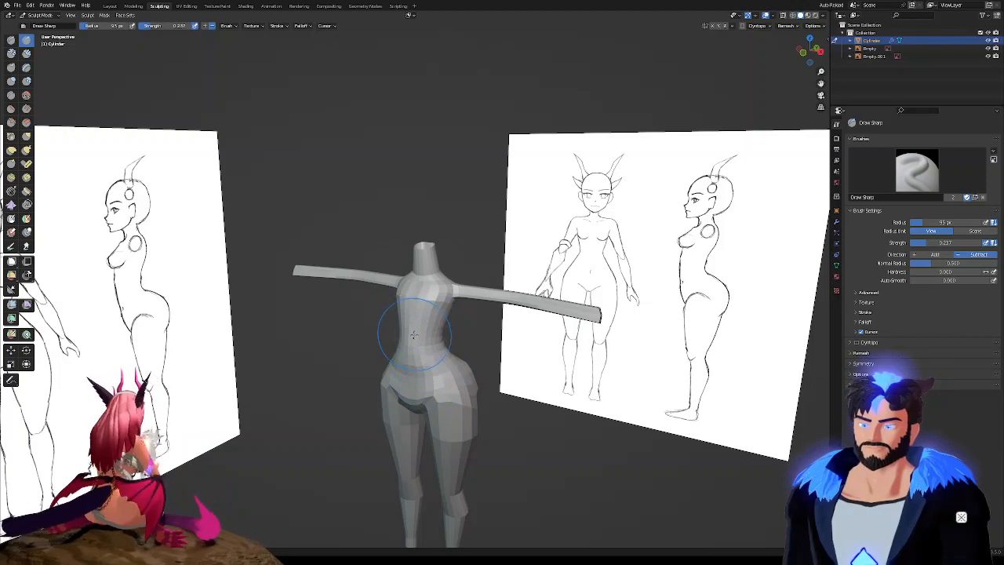
{"action": "scroll", "coordinate": [419, 332], "scroll_direction": "up", "scroll_amount": 4}
{"action": "mouse_move", "coordinate": [384, 342]}
{"action": "middle_mouse_down"}
{"action": "mouse_move", "coordinate": [462, 339]}
{"action": "mouse_move", "coordinate": [467, 308]}
{"action": "middle_mouse_up"}
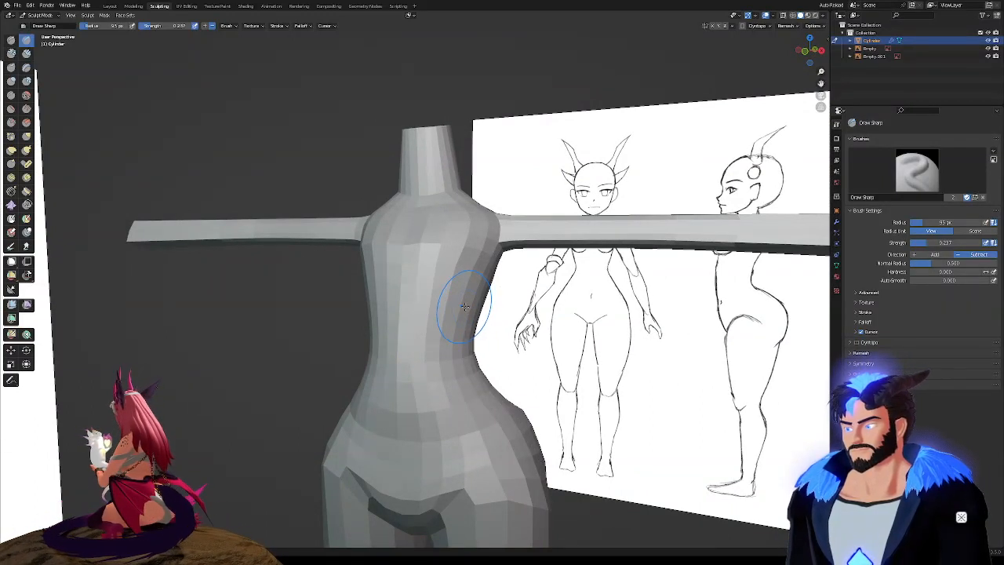
Swell the front of the shoulder where the arm joins the torso using the Inflate brush with a radius of 162 px
{"action": "middle_click_drag", "start_coordinate": [421, 280], "coordinate": [448, 251]}
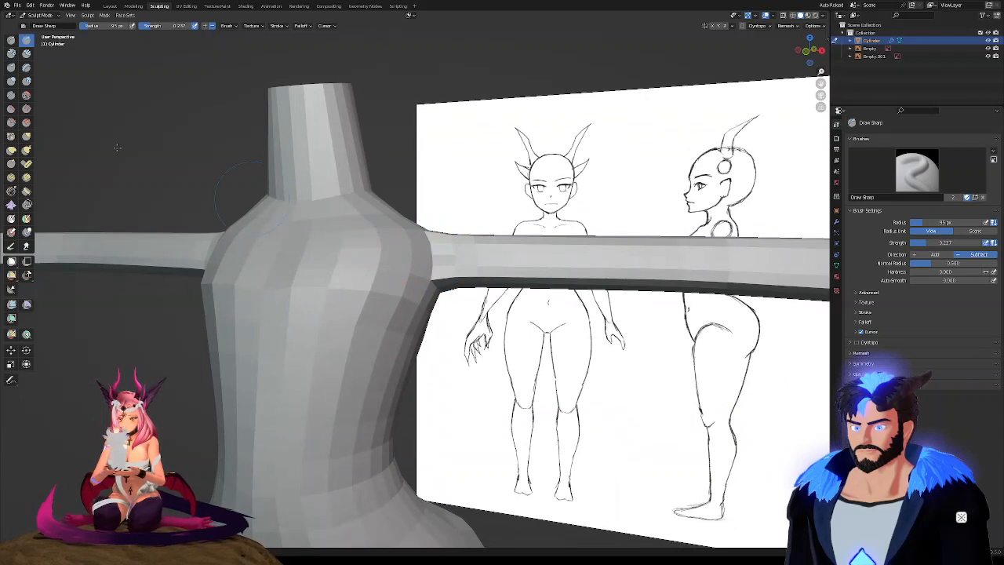
{"action": "key", "text": "i"}
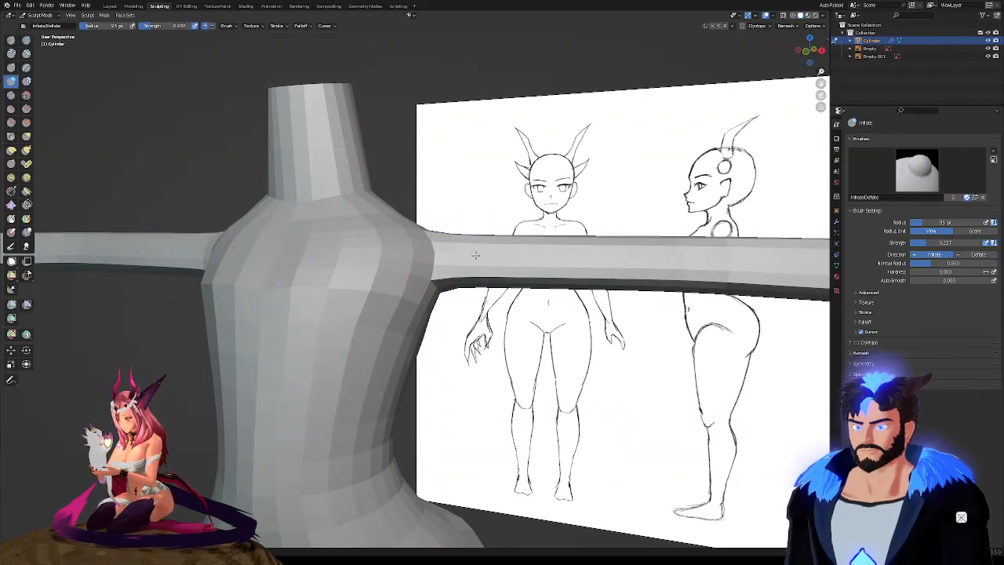
{"action": "middle_click_drag", "start_coordinate": [455, 233], "coordinate": [443, 287]}
{"action": "key", "text": "f"}
{"action": "left_click", "coordinate": [504, 258]}
{"action": "left_click_drag", "start_coordinate": [471, 254], "coordinate": [450, 247]}
{"action": "middle_click_drag", "start_coordinate": [450, 248], "coordinate": [487, 234]}
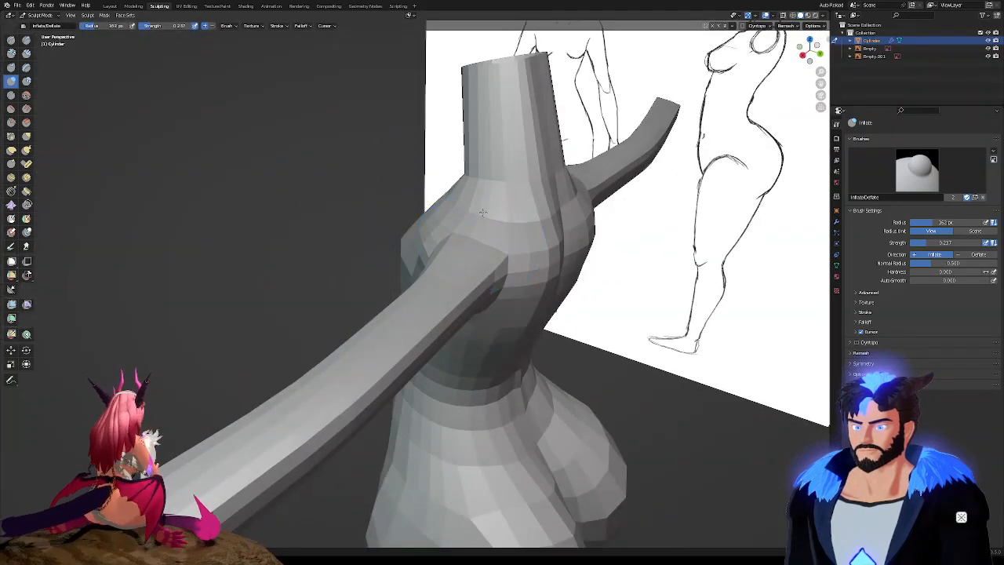
Inflate the upper arm near the shoulder joint from the back of the body
{"action": "middle_click_drag", "start_coordinate": [442, 266], "coordinate": [507, 267]}
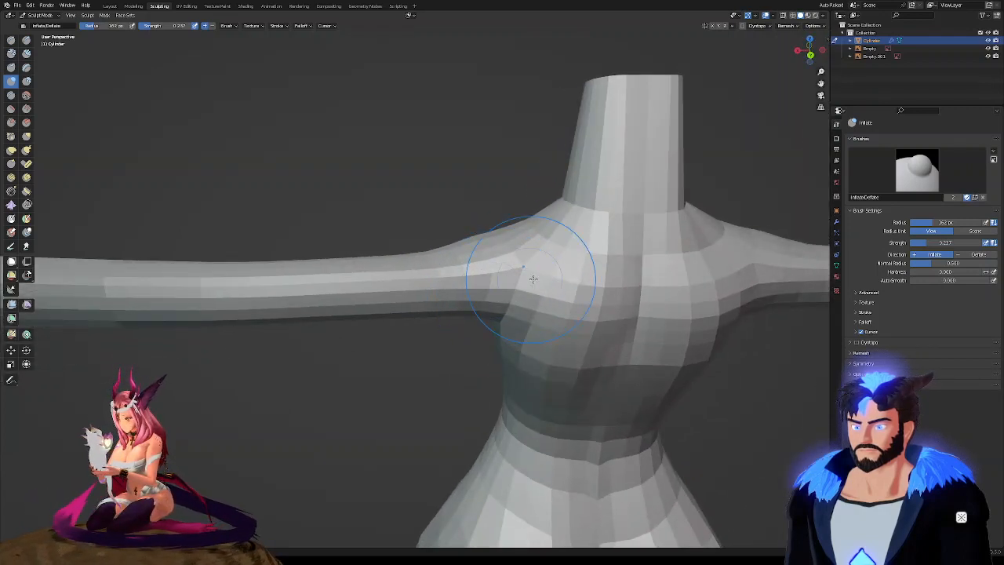
{"action": "middle_click_drag", "start_coordinate": [535, 279], "coordinate": [531, 327]}
{"action": "middle_click_drag", "start_coordinate": [523, 265], "coordinate": [612, 314]}
{"action": "left_click_drag", "start_coordinate": [426, 262], "coordinate": [475, 273]}
{"action": "middle_click_drag", "start_coordinate": [476, 274], "coordinate": [392, 231]}
{"action": "middle_click_drag", "start_coordinate": [557, 284], "coordinate": [460, 285]}
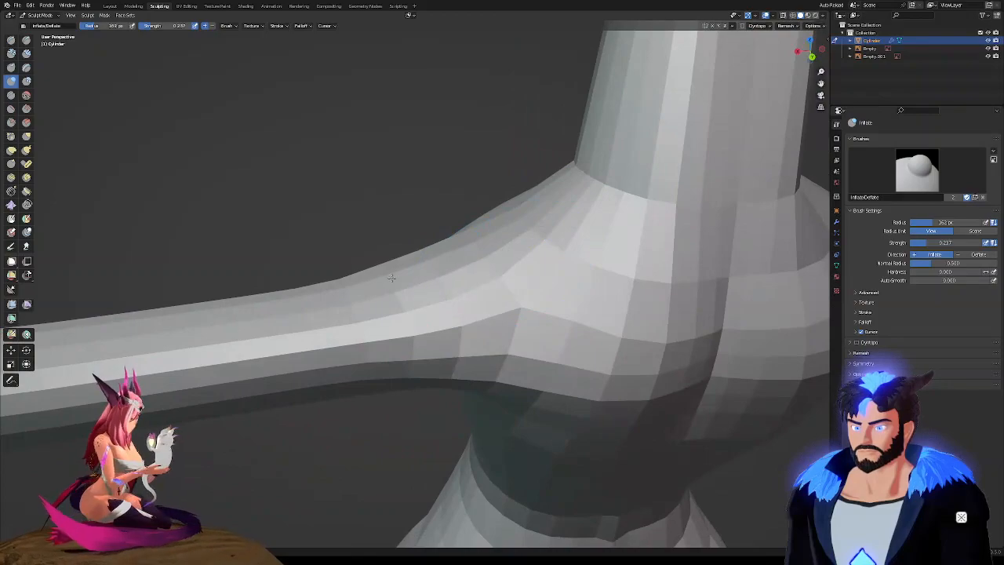
Slide and relax the shoulder and upper chest surface with the Slide Relax brush at a radius of 289 px
{"action": "scroll", "coordinate": [468, 225], "scroll_direction": "down", "scroll_amount": 6}
{"action": "mouse_move", "coordinate": [485, 232]}
{"action": "middle_mouse_down"}
{"action": "mouse_move", "coordinate": [494, 249]}
{"action": "mouse_move", "coordinate": [537, 256]}
{"action": "mouse_move", "coordinate": [471, 258]}
{"action": "mouse_move", "coordinate": [608, 252]}
{"action": "mouse_move", "coordinate": [587, 230]}
{"action": "mouse_move", "coordinate": [529, 287]}
{"action": "mouse_move", "coordinate": [550, 326]}
{"action": "middle_mouse_up"}
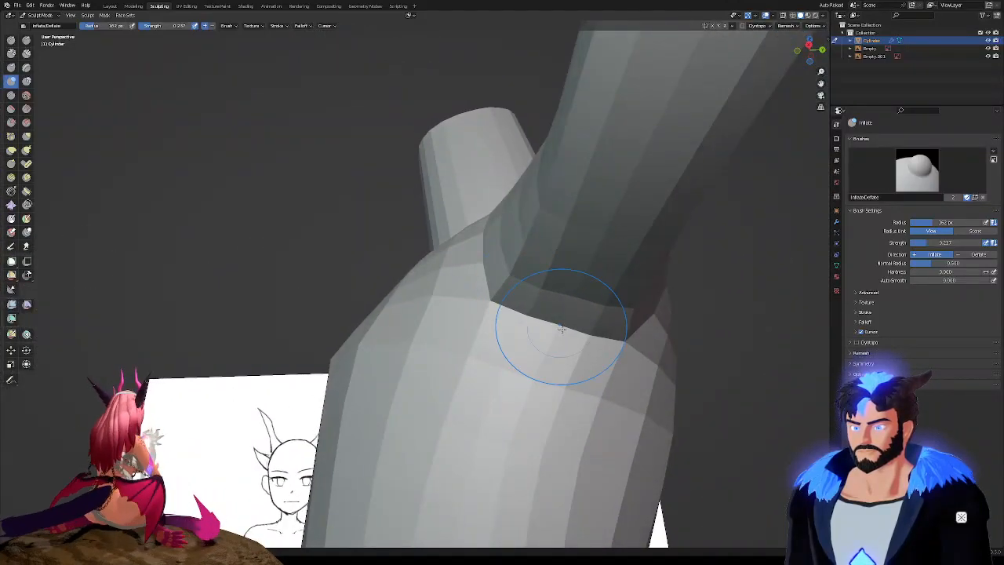
{"action": "middle_click_drag", "start_coordinate": [560, 320], "coordinate": [593, 325]}
{"action": "mouse_move", "coordinate": [475, 254]}
{"action": "middle_mouse_down"}
{"action": "mouse_move", "coordinate": [460, 250]}
{"action": "mouse_move", "coordinate": [531, 251]}
{"action": "middle_mouse_up"}
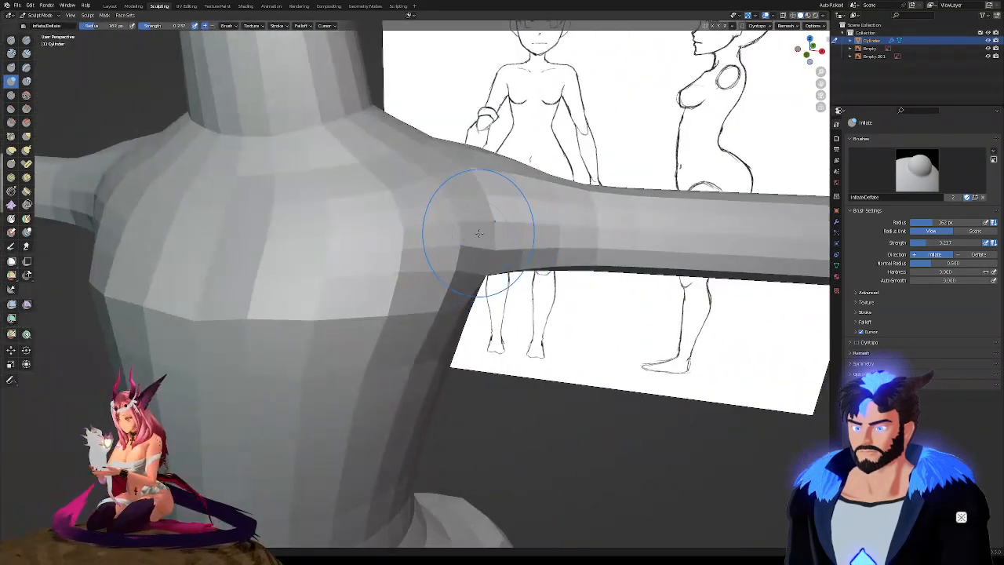
{"action": "middle_click_drag", "start_coordinate": [478, 233], "coordinate": [392, 218]}
{"action": "left_click", "coordinate": [11, 190]}
{"action": "key", "text": "f"}
{"action": "left_click", "coordinate": [488, 238]}
{"action": "left_click_drag", "start_coordinate": [400, 224], "coordinate": [349, 233]}
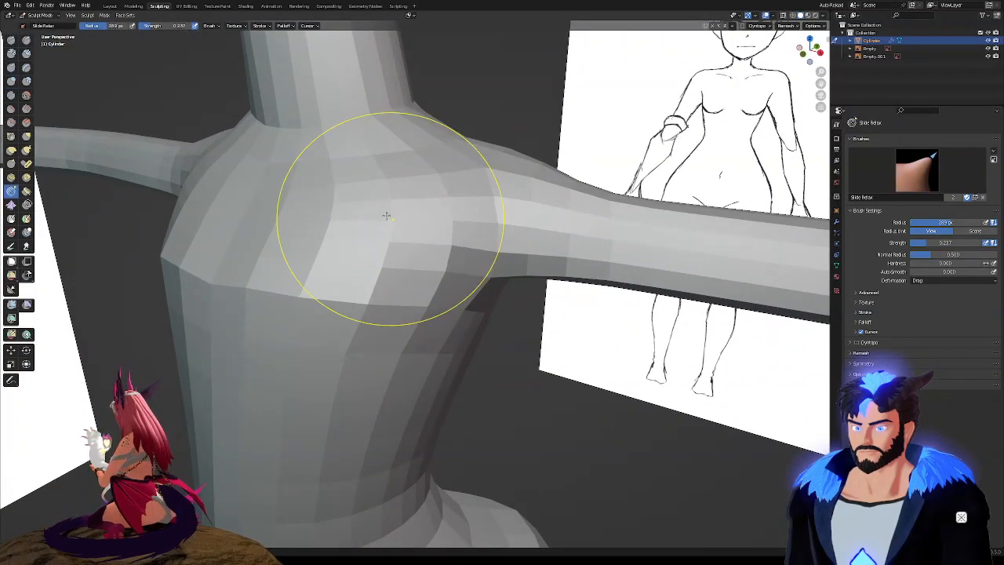
Inspect the reshaped shoulders, upper back, torso and hips from the back, front and side
{"action": "mouse_move", "coordinate": [410, 258]}
{"action": "middle_mouse_down"}
{"action": "mouse_move", "coordinate": [447, 243]}
{"action": "mouse_move", "coordinate": [393, 224]}
{"action": "mouse_move", "coordinate": [437, 258]}
{"action": "mouse_move", "coordinate": [549, 287]}
{"action": "middle_mouse_up"}
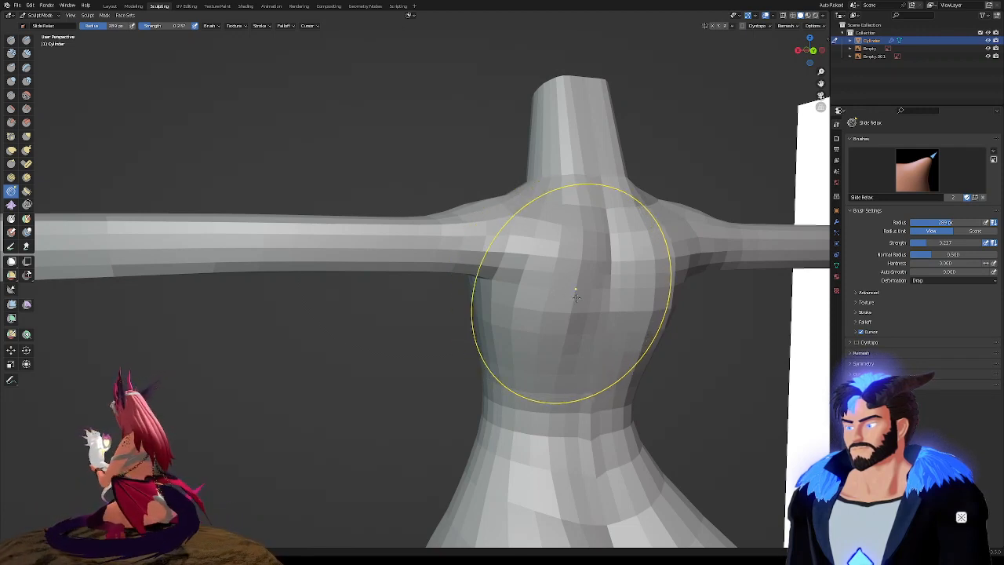
{"action": "mouse_move", "coordinate": [604, 312]}
{"action": "middle_mouse_down"}
{"action": "mouse_move", "coordinate": [561, 322]}
{"action": "mouse_move", "coordinate": [565, 332]}
{"action": "mouse_move", "coordinate": [553, 280]}
{"action": "mouse_move", "coordinate": [543, 292]}
{"action": "middle_mouse_up"}
{"action": "scroll", "coordinate": [597, 416], "scroll_direction": "up", "scroll_amount": 2}
{"action": "middle_click_drag", "start_coordinate": [597, 415], "coordinate": [624, 468]}
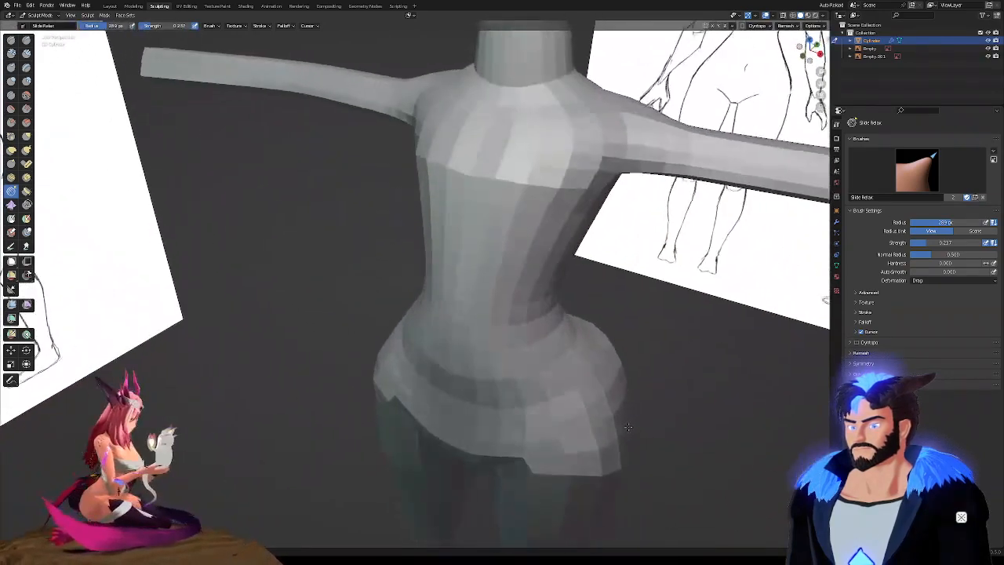
{"action": "middle_click_drag", "start_coordinate": [606, 410], "coordinate": [572, 408]}
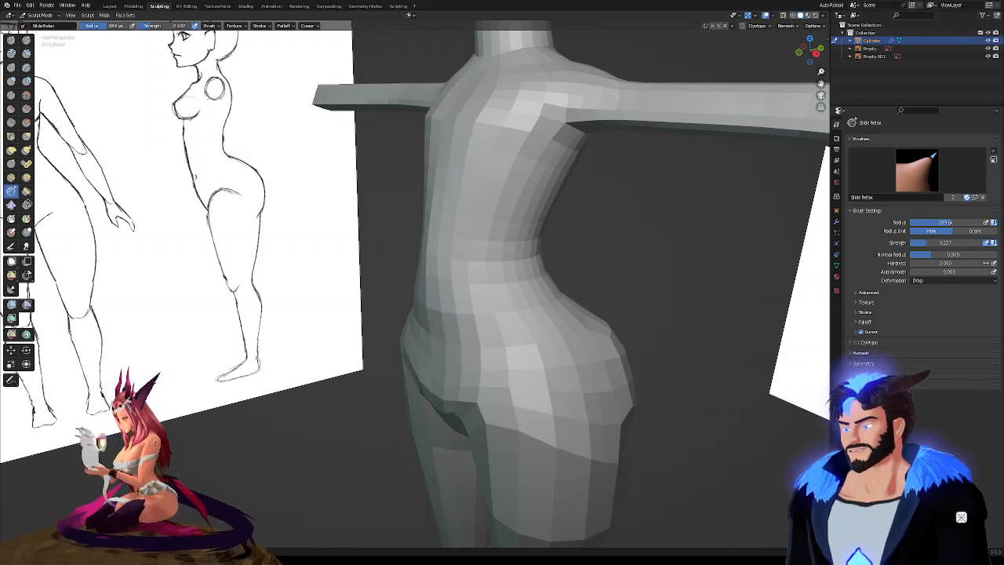
{"action": "mouse_move", "coordinate": [729, 426]}
{"action": "middle_mouse_down"}
{"action": "mouse_move", "coordinate": [447, 377]}
{"action": "mouse_move", "coordinate": [468, 421]}
{"action": "mouse_move", "coordinate": [496, 397]}
{"action": "middle_mouse_up"}
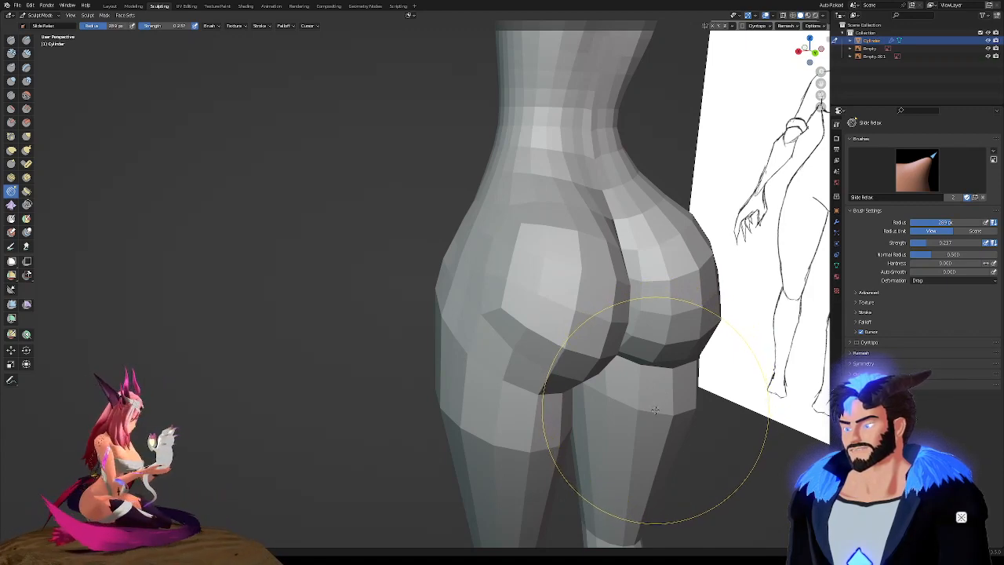
Switch to Object Mode in the Layout workspace and apply smooth shading to the character body
{"action": "mouse_move", "coordinate": [629, 394]}
{"action": "middle_mouse_down"}
{"action": "mouse_move", "coordinate": [650, 370]}
{"action": "mouse_move", "coordinate": [520, 355]}
{"action": "mouse_move", "coordinate": [495, 340]}
{"action": "mouse_move", "coordinate": [559, 373]}
{"action": "mouse_move", "coordinate": [502, 342]}
{"action": "middle_mouse_up"}
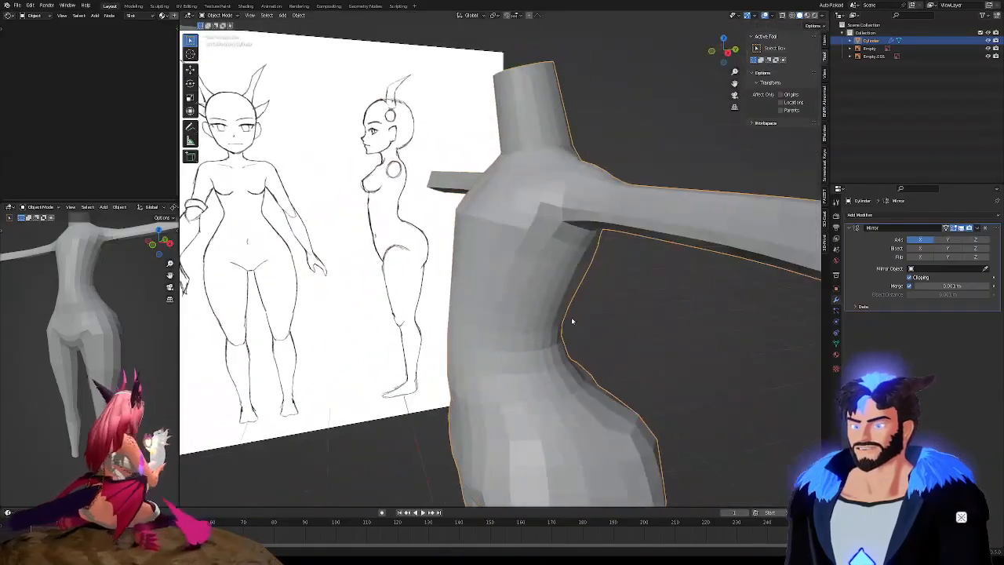
{"action": "right_click", "coordinate": [529, 335]}
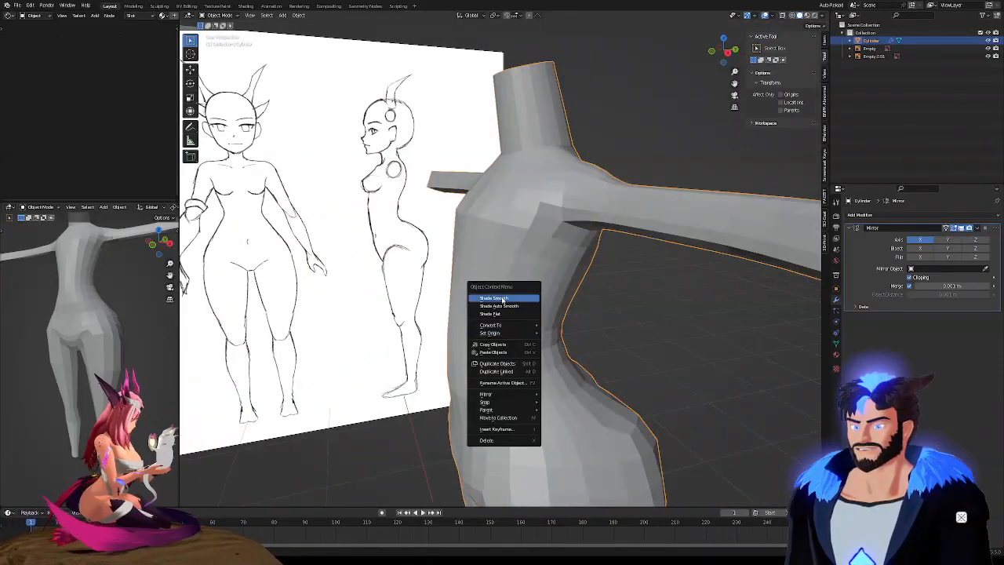
{"action": "left_click", "coordinate": [503, 298]}
Examine the smooth-shaded body's torso, waist, hips and legs against the front and side reference drawings
{"action": "mouse_move", "coordinate": [503, 298]}
{"action": "middle_mouse_down"}
{"action": "mouse_move", "coordinate": [484, 242]}
{"action": "mouse_move", "coordinate": [510, 251]}
{"action": "mouse_move", "coordinate": [534, 347]}
{"action": "mouse_move", "coordinate": [592, 346]}
{"action": "mouse_move", "coordinate": [515, 343]}
{"action": "mouse_move", "coordinate": [580, 349]}
{"action": "middle_mouse_up"}
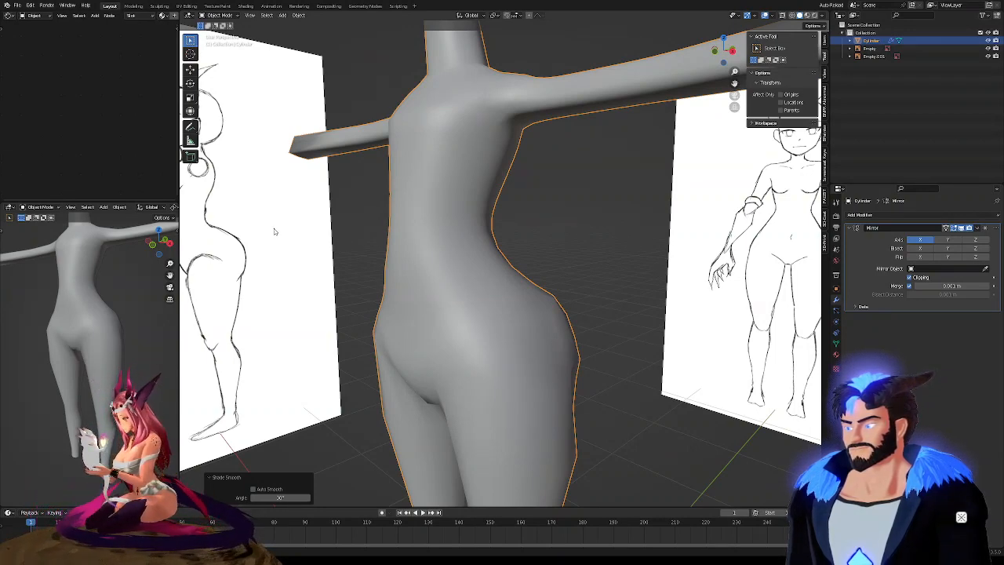
{"action": "middle_click_drag", "start_coordinate": [427, 269], "coordinate": [488, 281]}
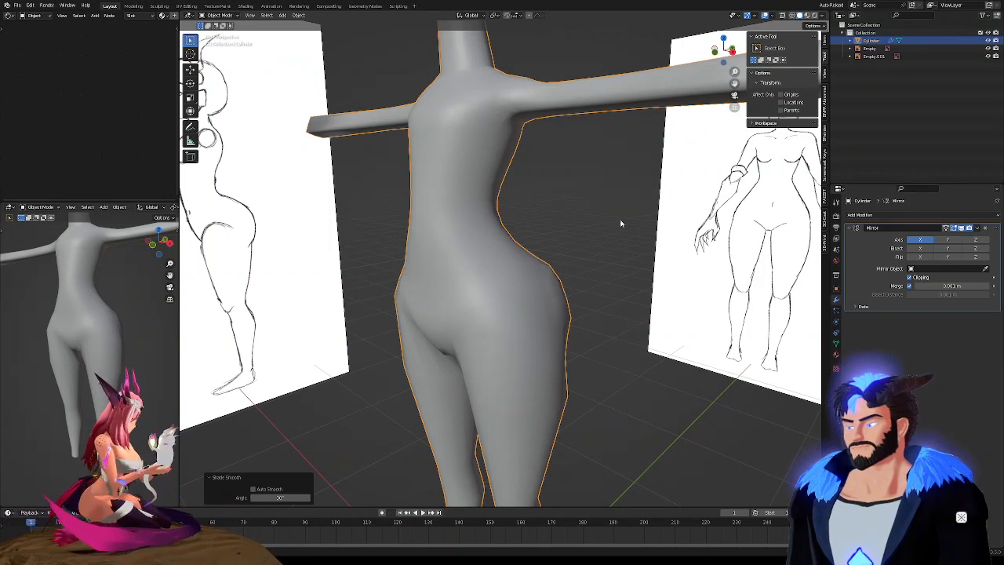
{"action": "middle_click_drag", "start_coordinate": [478, 210], "coordinate": [421, 227]}
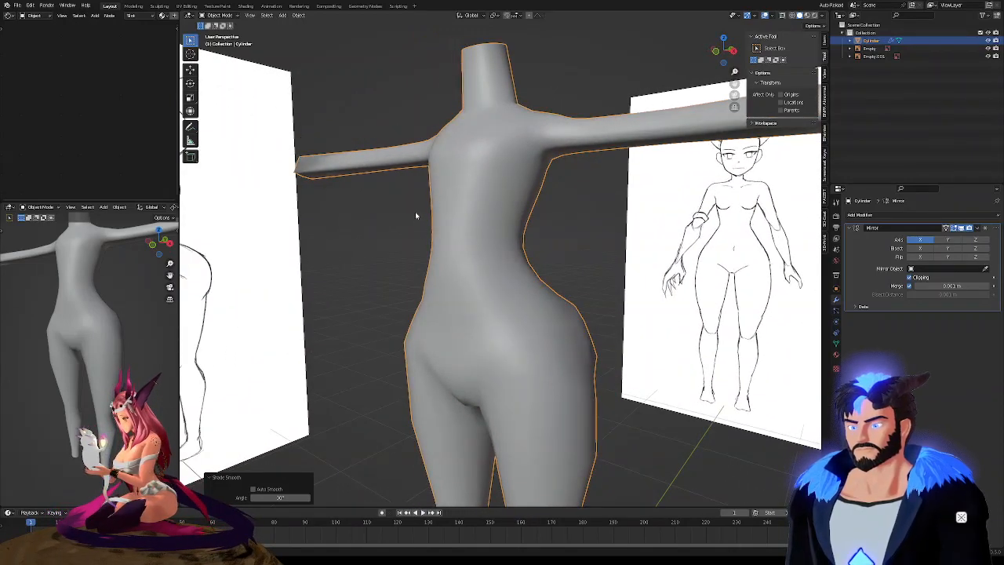
{"action": "middle_click_drag", "start_coordinate": [470, 251], "coordinate": [729, 265]}
{"action": "middle_click_drag", "start_coordinate": [507, 250], "coordinate": [522, 275]}
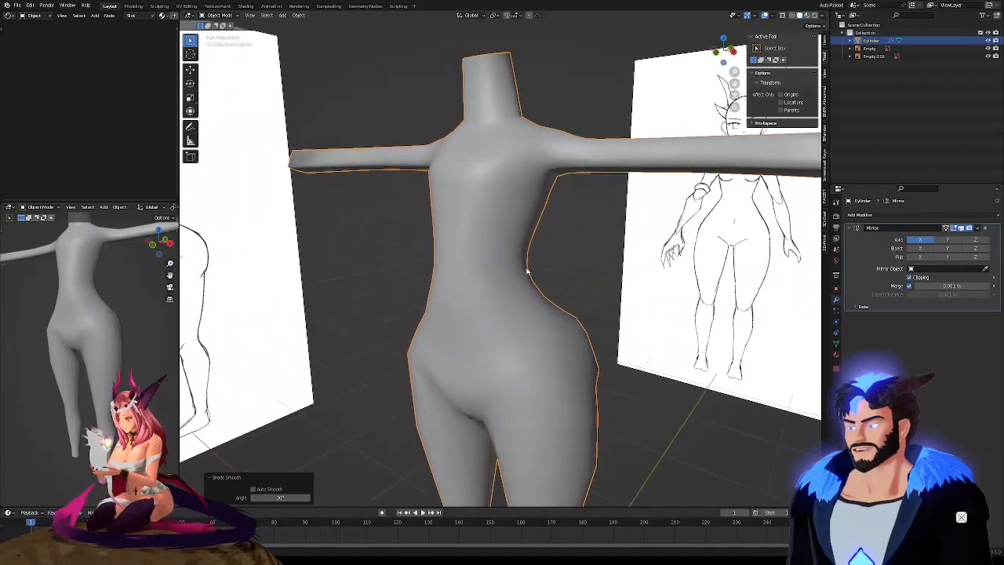
{"action": "middle_click_drag", "start_coordinate": [493, 271], "coordinate": [429, 227]}
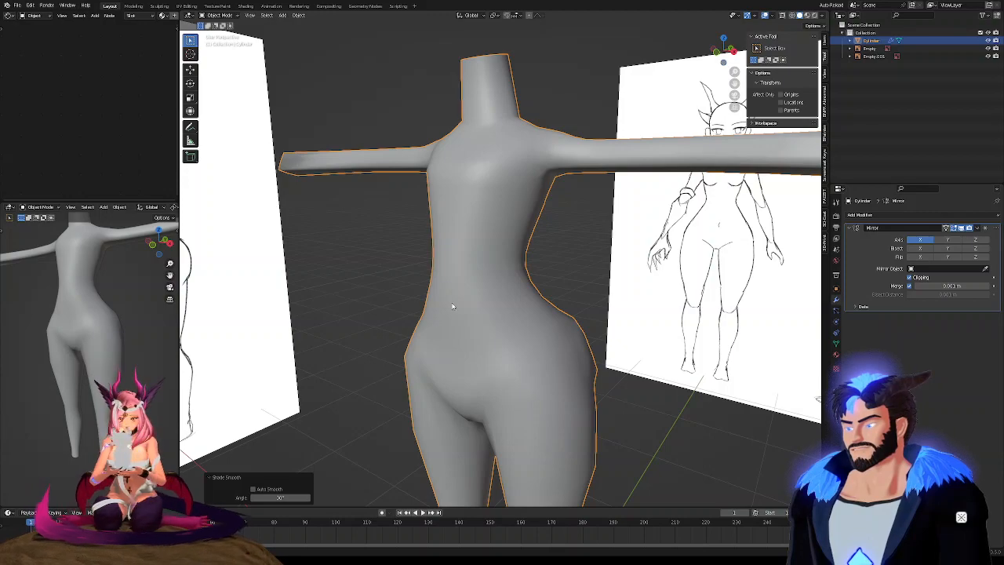
{"action": "scroll", "coordinate": [452, 306], "scroll_direction": "up", "scroll_amount": 2}
{"action": "middle_click_drag", "start_coordinate": [452, 306], "coordinate": [474, 314]}
{"action": "middle_click_drag", "start_coordinate": [513, 349], "coordinate": [481, 315]}
{"action": "scroll", "coordinate": [449, 325], "scroll_direction": "down", "scroll_amount": 5}
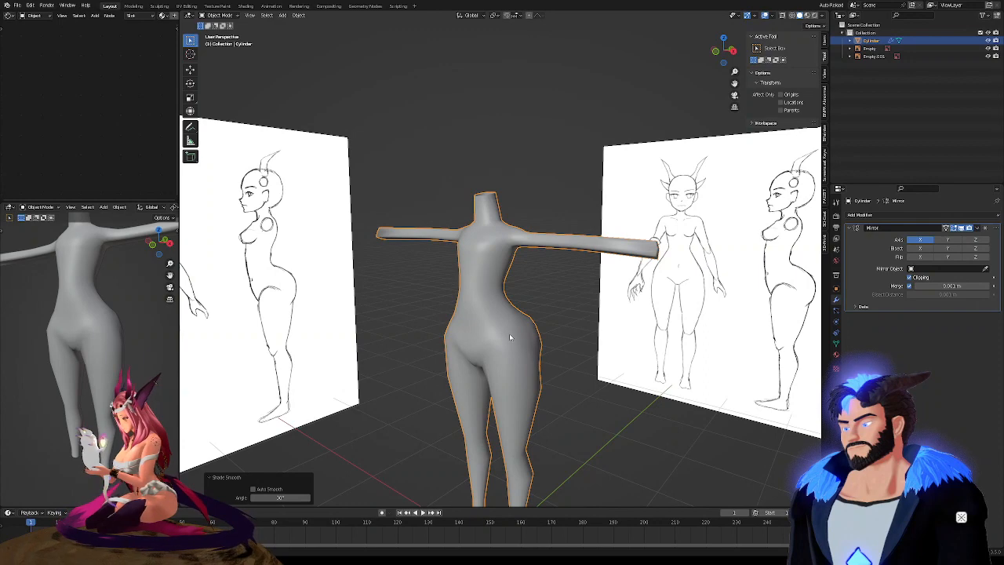
{"action": "middle_click_drag", "start_coordinate": [495, 324], "coordinate": [484, 294]}
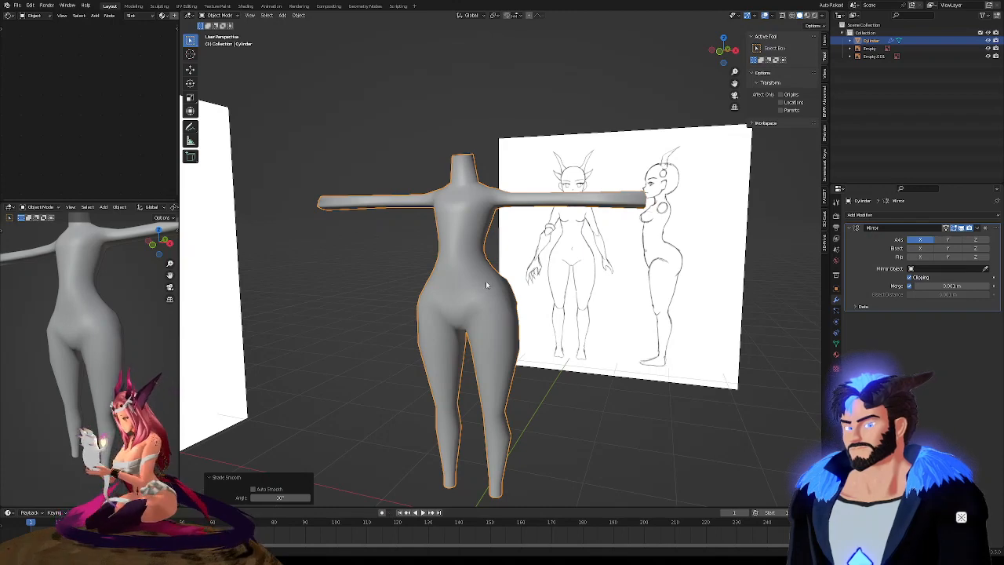
Set the character body's shading to flat with Shade Flat
{"action": "scroll", "coordinate": [471, 251], "scroll_direction": "up", "scroll_amount": 8}
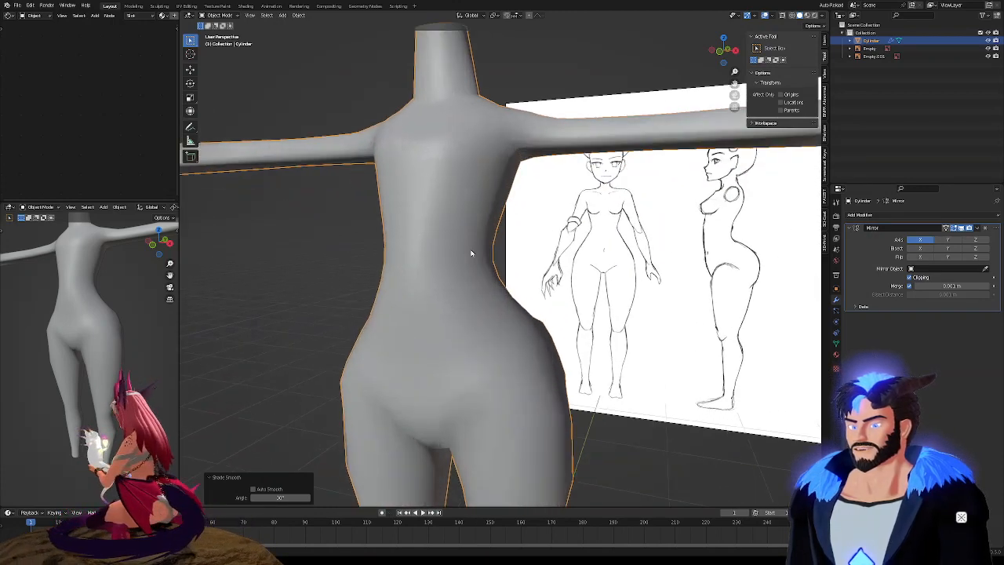
{"action": "mouse_move", "coordinate": [445, 267]}
{"action": "middle_mouse_down"}
{"action": "mouse_move", "coordinate": [408, 262]}
{"action": "mouse_move", "coordinate": [421, 225]}
{"action": "mouse_move", "coordinate": [475, 320]}
{"action": "mouse_move", "coordinate": [462, 310]}
{"action": "mouse_move", "coordinate": [484, 317]}
{"action": "middle_mouse_up"}
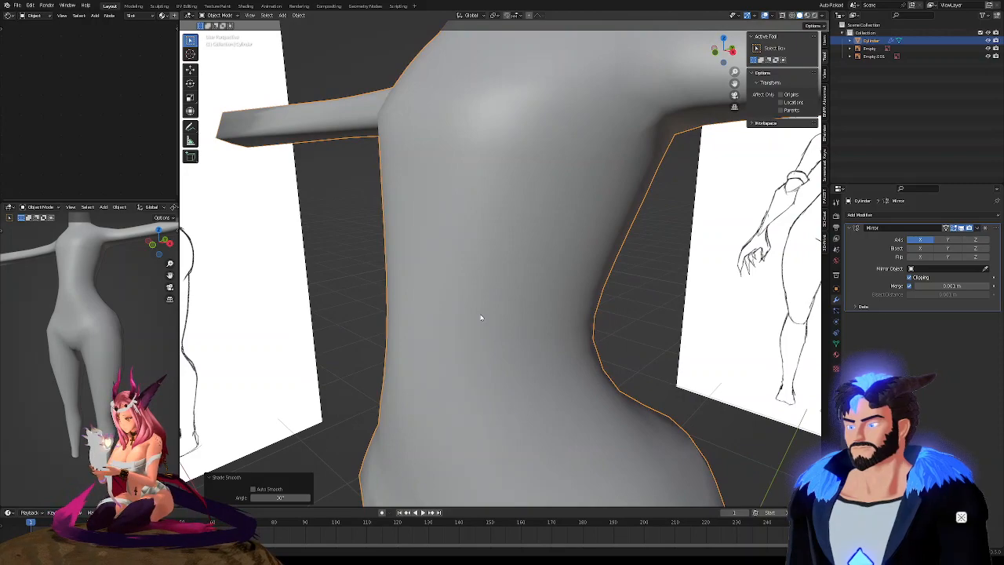
{"action": "middle_click_drag", "start_coordinate": [482, 318], "coordinate": [556, 278]}
{"action": "scroll", "coordinate": [463, 313], "scroll_direction": "down", "scroll_amount": 4}
{"action": "scroll", "coordinate": [469, 307], "scroll_direction": "up", "scroll_amount": 3}
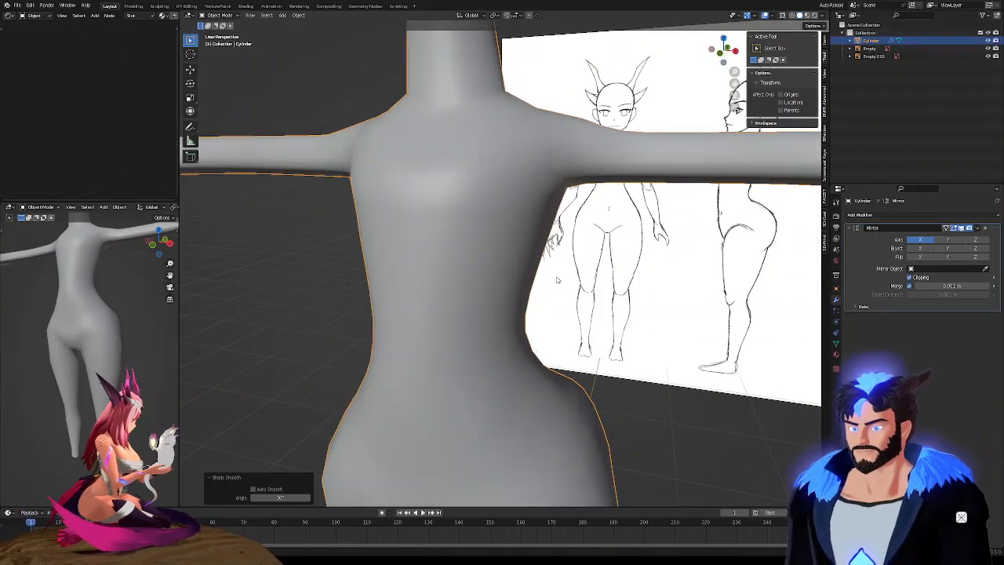
{"action": "middle_click_drag", "start_coordinate": [463, 268], "coordinate": [467, 263]}
{"action": "right_click", "coordinate": [468, 267]}
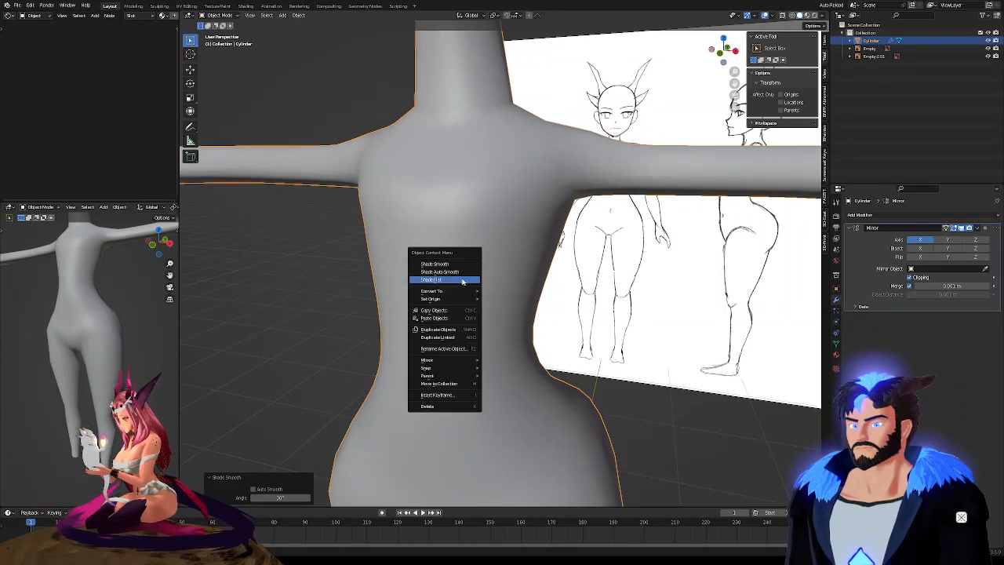
{"action": "right_click", "coordinate": [480, 234]}
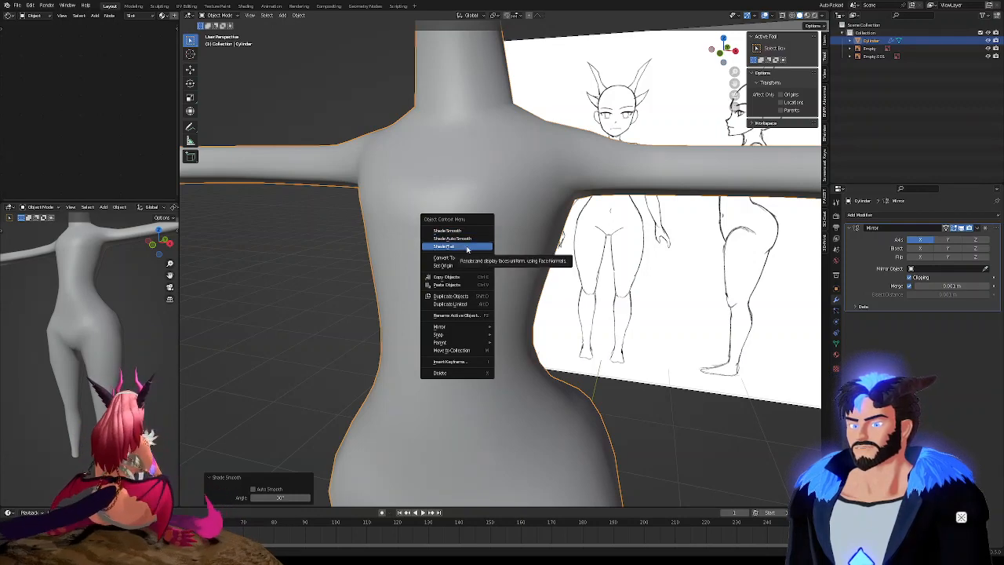
{"action": "left_click", "coordinate": [468, 248]}
Examine the flat-shaded body's torso, hips and legs from the front and side beside the reference drawings
{"action": "mouse_move", "coordinate": [461, 250]}
{"action": "middle_mouse_down"}
{"action": "mouse_move", "coordinate": [462, 294]}
{"action": "mouse_move", "coordinate": [431, 294]}
{"action": "mouse_move", "coordinate": [440, 297]}
{"action": "middle_mouse_up"}
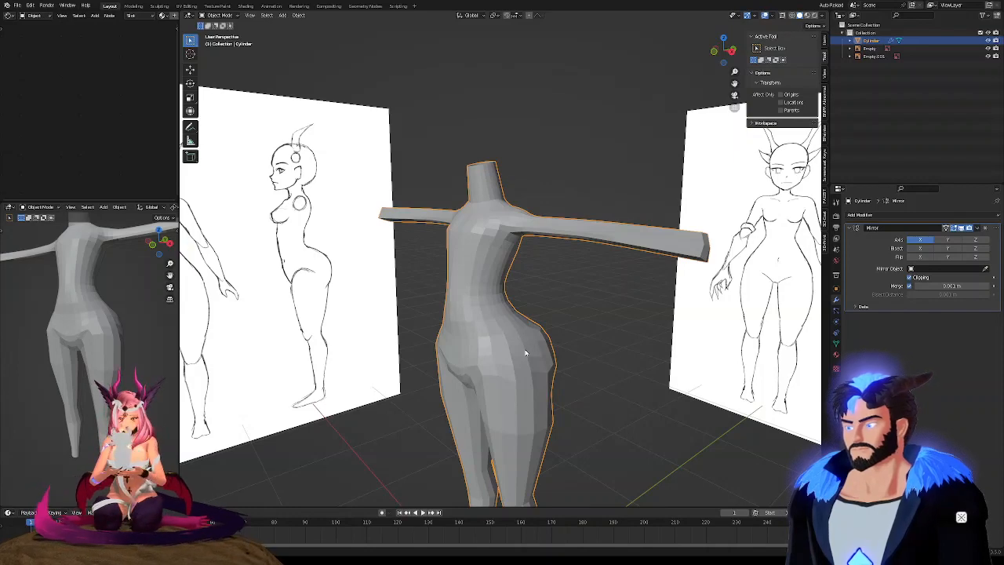
{"action": "middle_click_drag", "start_coordinate": [522, 351], "coordinate": [484, 262]}
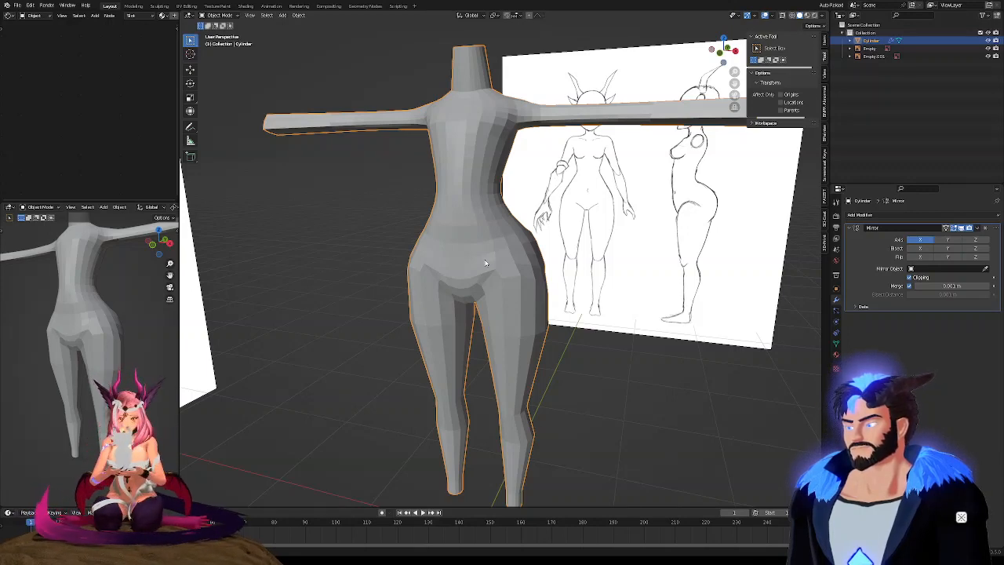
{"action": "middle_click_drag", "start_coordinate": [374, 237], "coordinate": [448, 292]}
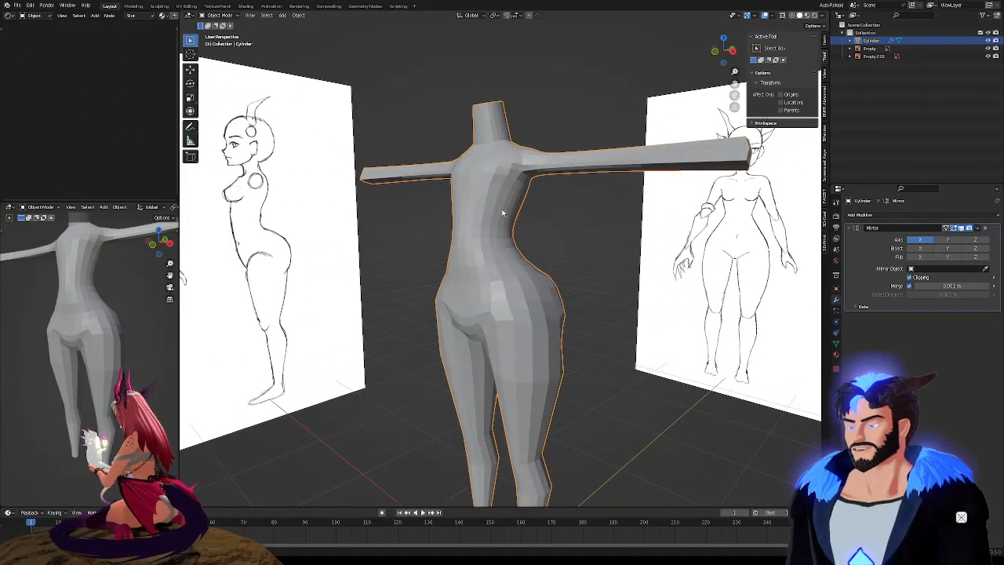
{"action": "scroll", "coordinate": [503, 211], "scroll_direction": "up", "scroll_amount": 3}
{"action": "middle_click_drag", "start_coordinate": [502, 208], "coordinate": [482, 231]}
{"action": "scroll", "coordinate": [483, 231], "scroll_direction": "down", "scroll_amount": 2}
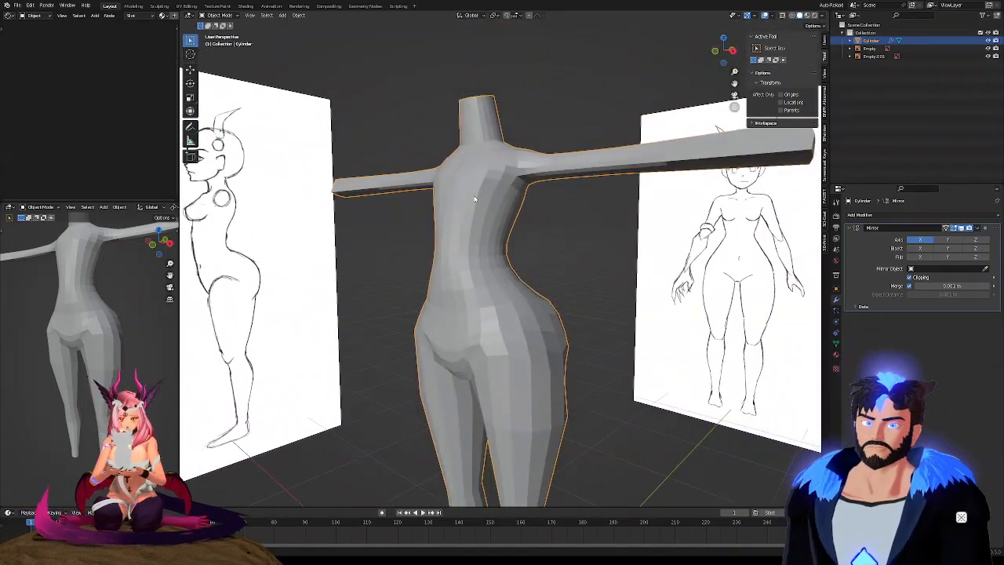
{"action": "middle_click_drag", "start_coordinate": [511, 303], "coordinate": [484, 244]}
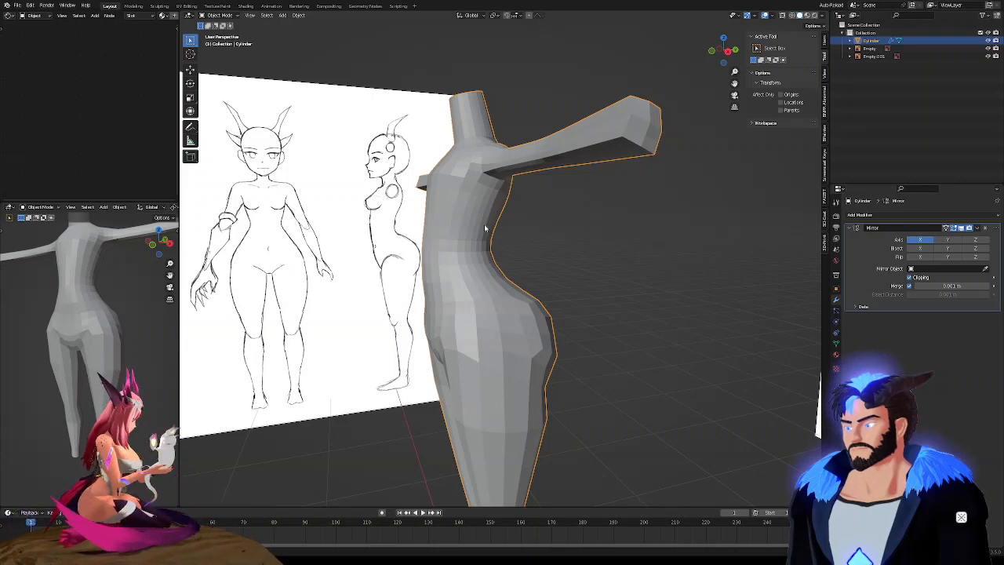
{"action": "middle_click_drag", "start_coordinate": [486, 228], "coordinate": [481, 191]}
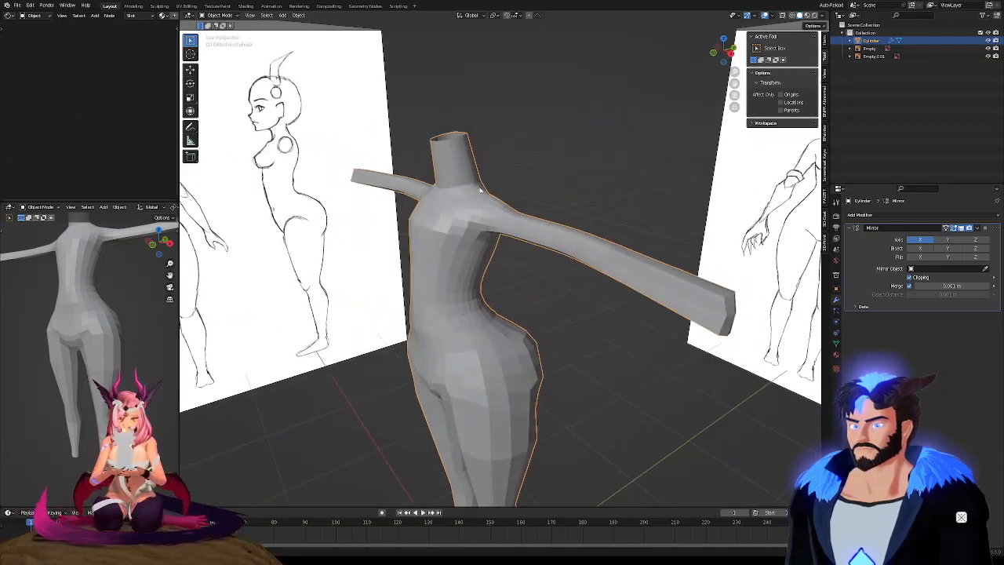
{"action": "scroll", "coordinate": [480, 188], "scroll_direction": "up", "scroll_amount": 1}
Switch to the Sculpting workspace and inspect the torso, hip and thigh facets up close and from the side
{"action": "left_click", "coordinate": [159, 7]}
{"action": "scroll", "coordinate": [465, 235], "scroll_direction": "down", "scroll_amount": 2}
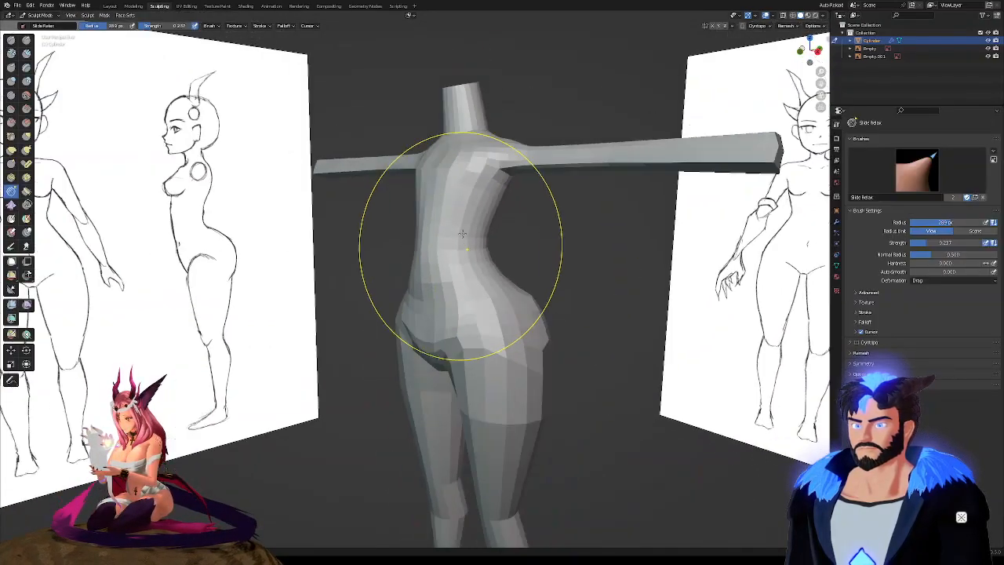
{"action": "scroll", "coordinate": [463, 233], "scroll_direction": "up", "scroll_amount": 3}
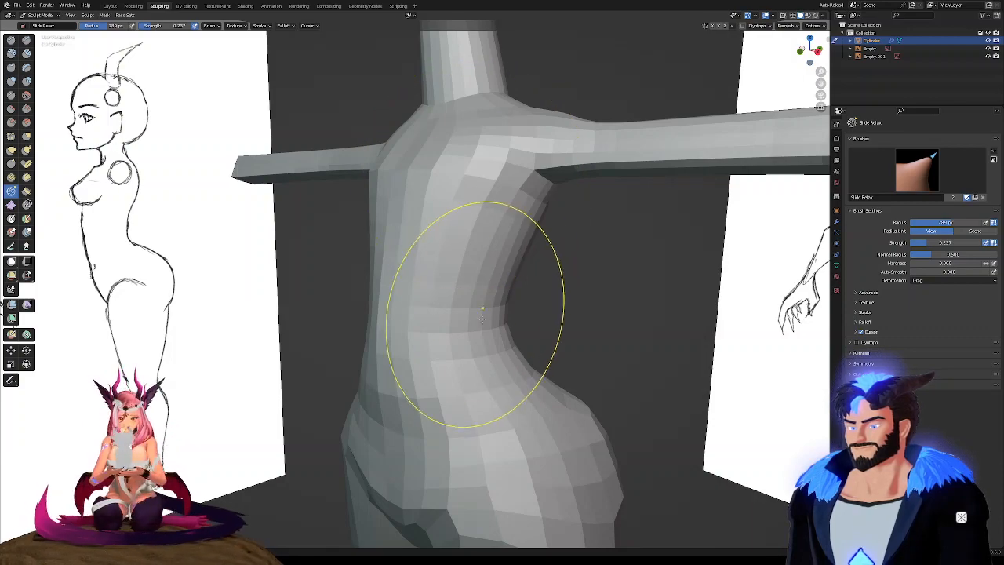
{"action": "scroll", "coordinate": [477, 246], "scroll_direction": "down", "scroll_amount": 3}
{"action": "mouse_move", "coordinate": [531, 398]}
{"action": "middle_mouse_down"}
{"action": "mouse_move", "coordinate": [426, 448]}
{"action": "mouse_move", "coordinate": [538, 377]}
{"action": "mouse_move", "coordinate": [547, 387]}
{"action": "mouse_move", "coordinate": [329, 378]}
{"action": "mouse_move", "coordinate": [390, 361]}
{"action": "mouse_move", "coordinate": [503, 383]}
{"action": "mouse_move", "coordinate": [447, 353]}
{"action": "mouse_move", "coordinate": [265, 303]}
{"action": "middle_mouse_up"}
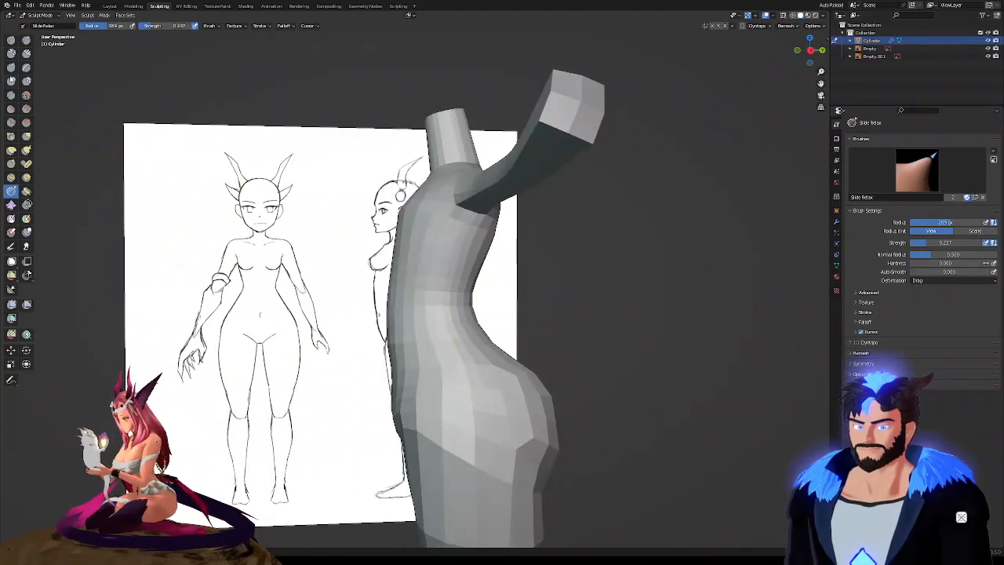
{"action": "mouse_move", "coordinate": [474, 385]}
{"action": "middle_mouse_down"}
{"action": "mouse_move", "coordinate": [461, 273]}
{"action": "mouse_move", "coordinate": [465, 305]}
{"action": "middle_mouse_up"}
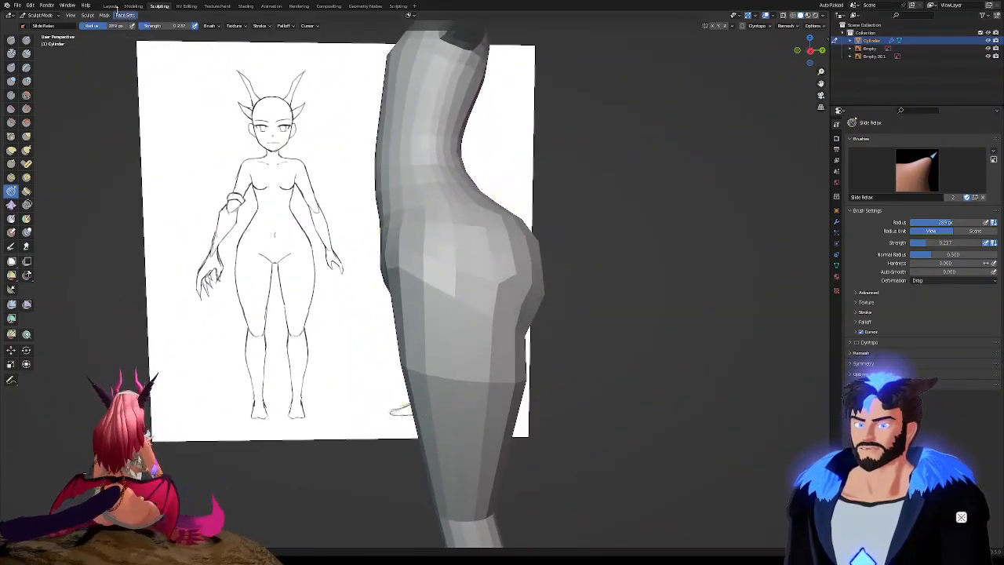
Return to the Layout workspace, enter Edit Mode and add three evenly spaced loop cuts around the upper thigh
{"action": "left_click", "coordinate": [110, 6]}
{"action": "scroll", "coordinate": [400, 277], "scroll_direction": "down", "scroll_amount": 3}
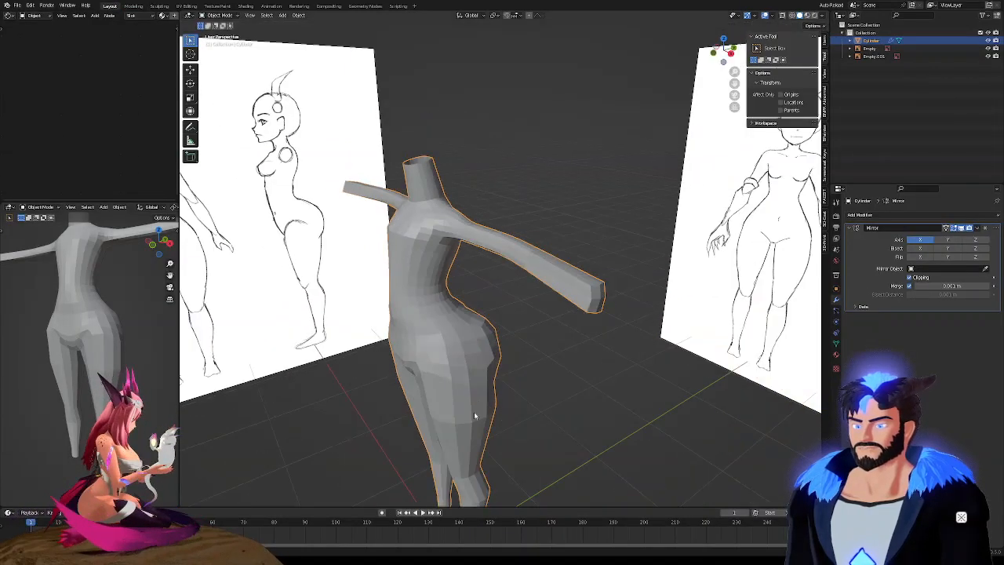
{"action": "middle_click_drag", "start_coordinate": [473, 416], "coordinate": [476, 333], "text": "shift"}
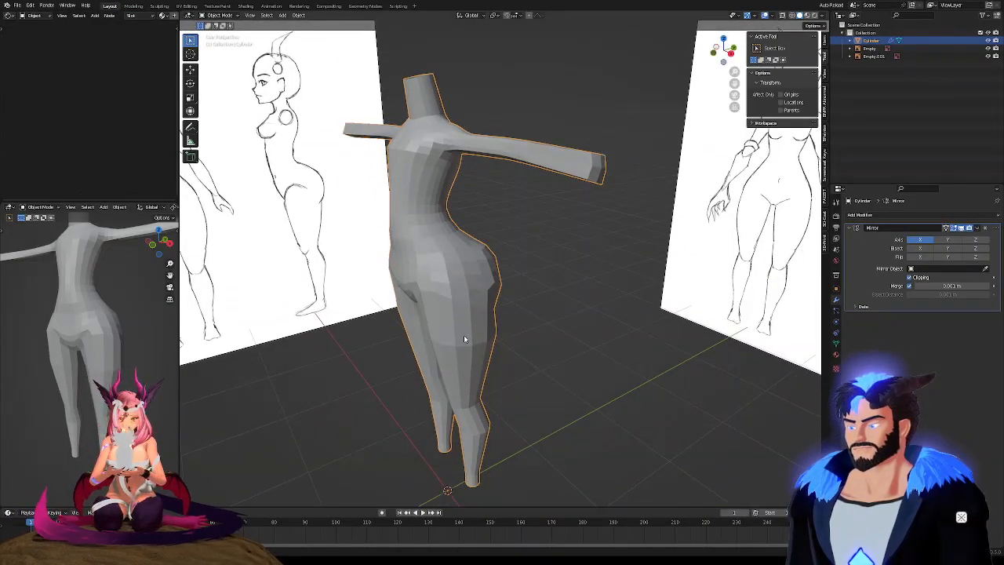
{"action": "middle_click_drag", "start_coordinate": [471, 356], "coordinate": [484, 301], "text": "shift"}
{"action": "scroll", "coordinate": [469, 296], "scroll_direction": "up", "scroll_amount": 1}
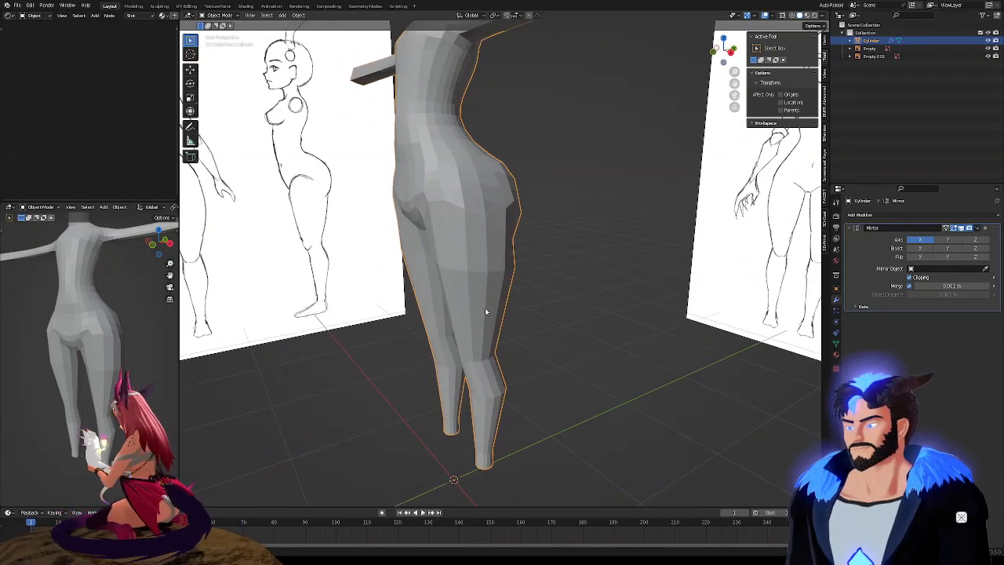
{"action": "middle_click_drag", "start_coordinate": [488, 314], "coordinate": [494, 299]}
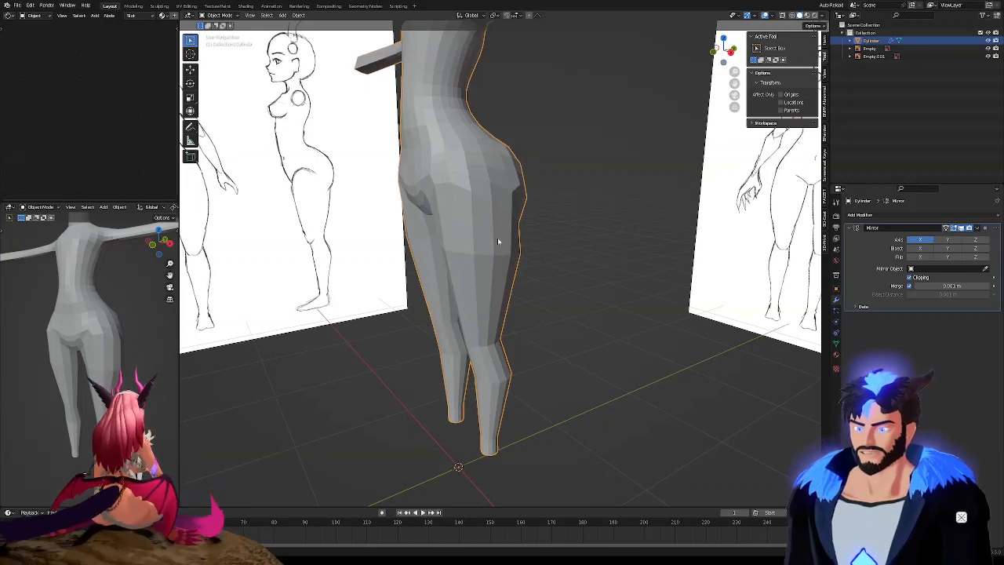
{"action": "key", "text": "Tab"}
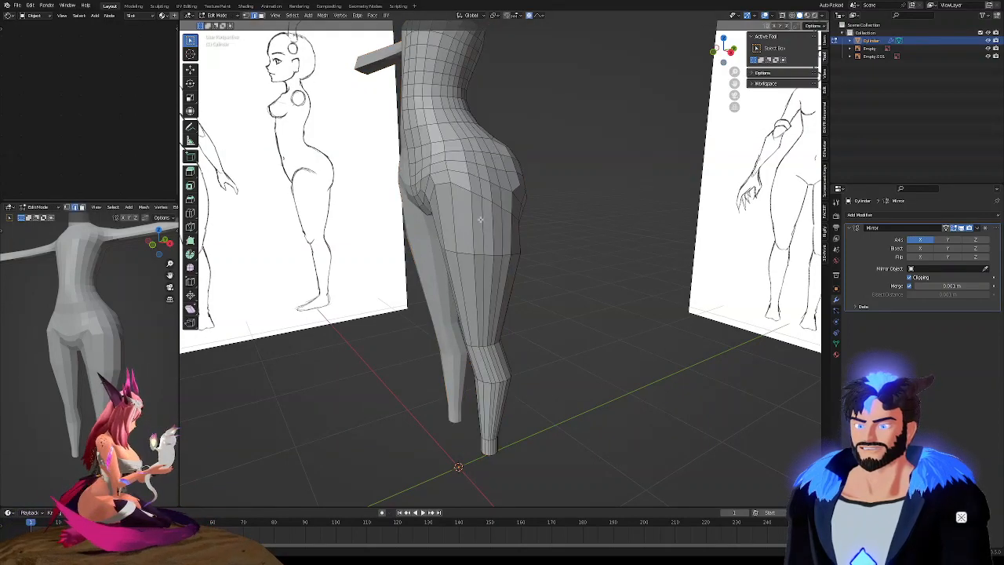
{"action": "scroll", "coordinate": [479, 219], "scroll_direction": "up", "scroll_amount": 3}
{"action": "key", "text": "ctrl+r"}
{"action": "scroll", "coordinate": [487, 244], "scroll_direction": "up", "scroll_amount": 2}
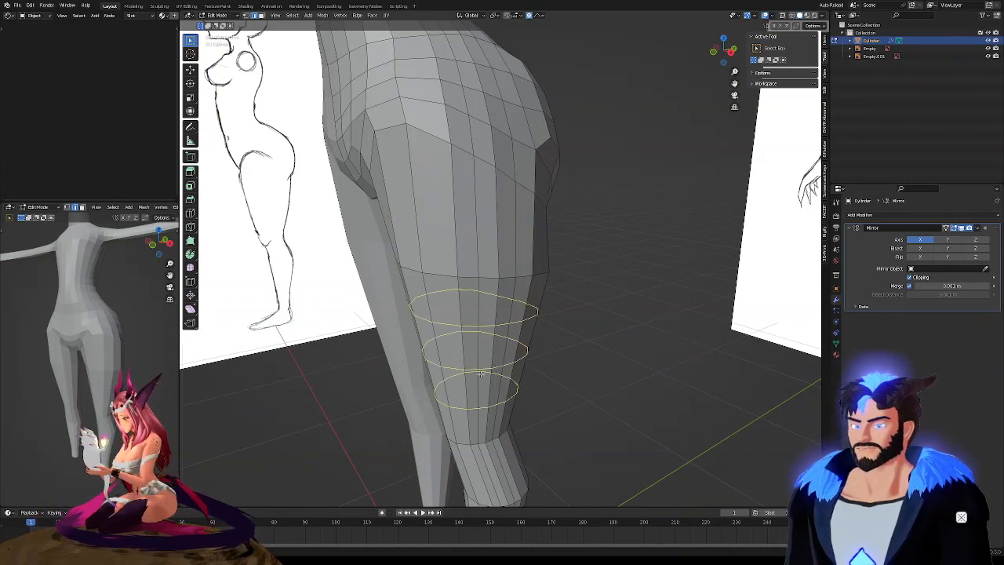
{"action": "left_click", "coordinate": [481, 245]}
{"action": "right_click", "coordinate": [471, 213]}
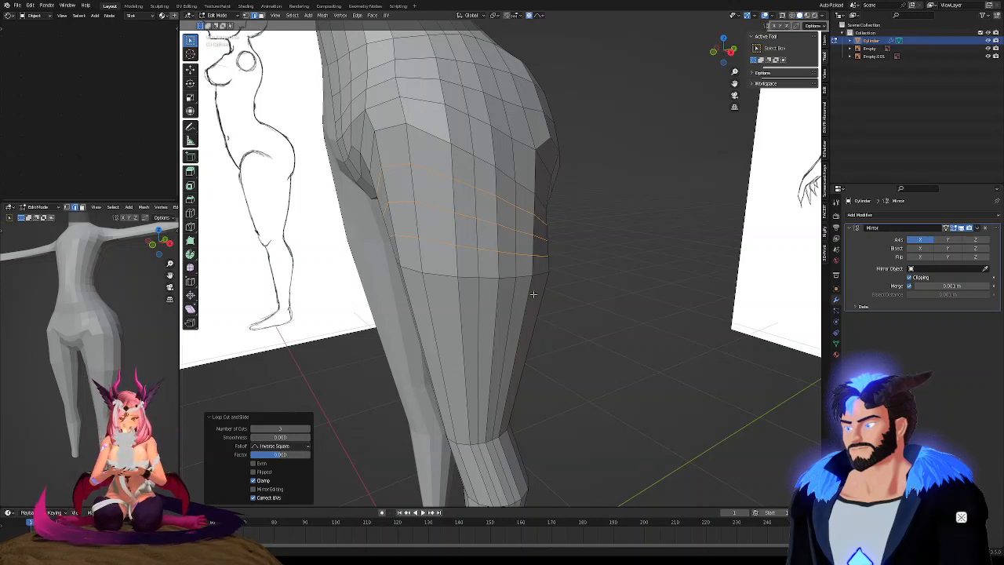
Add seven evenly spaced loop cuts around the lower thigh, between mid-thigh and the knee
{"action": "key", "text": "ctrl+r"}
{"action": "scroll", "coordinate": [463, 360], "scroll_direction": "up", "scroll_amount": 6}
{"action": "scroll", "coordinate": [463, 360], "scroll_direction": "up", "scroll_amount": 1}
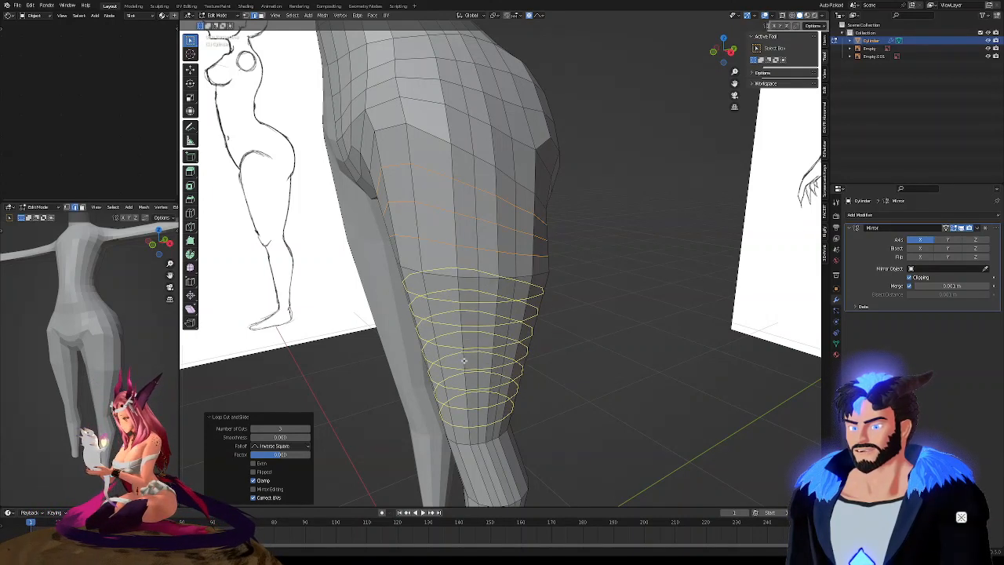
{"action": "left_click", "coordinate": [464, 360]}
{"action": "right_click", "coordinate": [464, 360]}
{"action": "scroll", "coordinate": [471, 360], "scroll_direction": "down", "scroll_amount": 4}
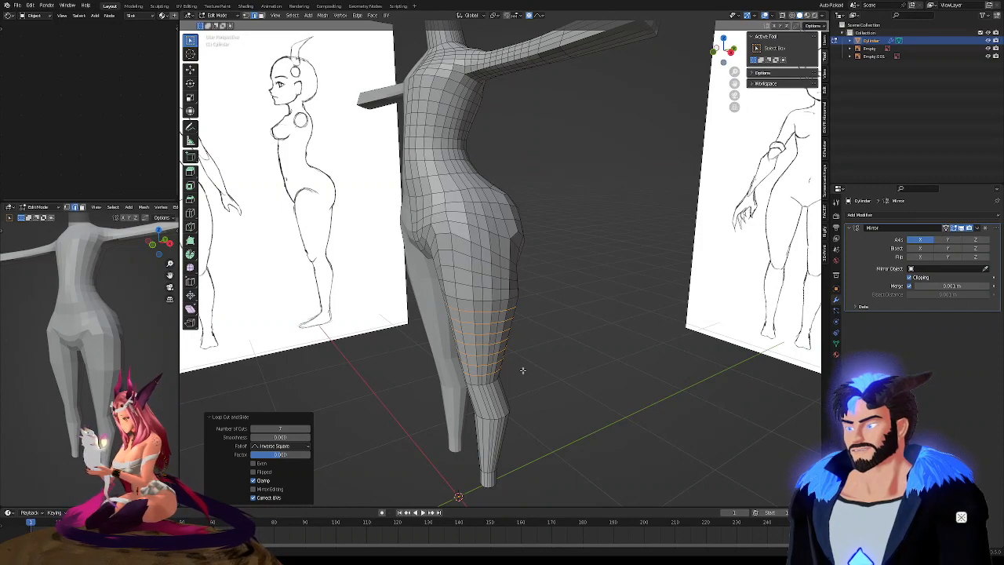
Select two lengthwise edge loops along the outer thigh and examine how they run over the leg and body
{"action": "mouse_move", "coordinate": [499, 301]}
{"action": "middle_mouse_down"}
{"action": "mouse_move", "coordinate": [374, 283]}
{"action": "mouse_move", "coordinate": [482, 288]}
{"action": "mouse_move", "coordinate": [442, 304]}
{"action": "mouse_move", "coordinate": [478, 313]}
{"action": "middle_mouse_up"}
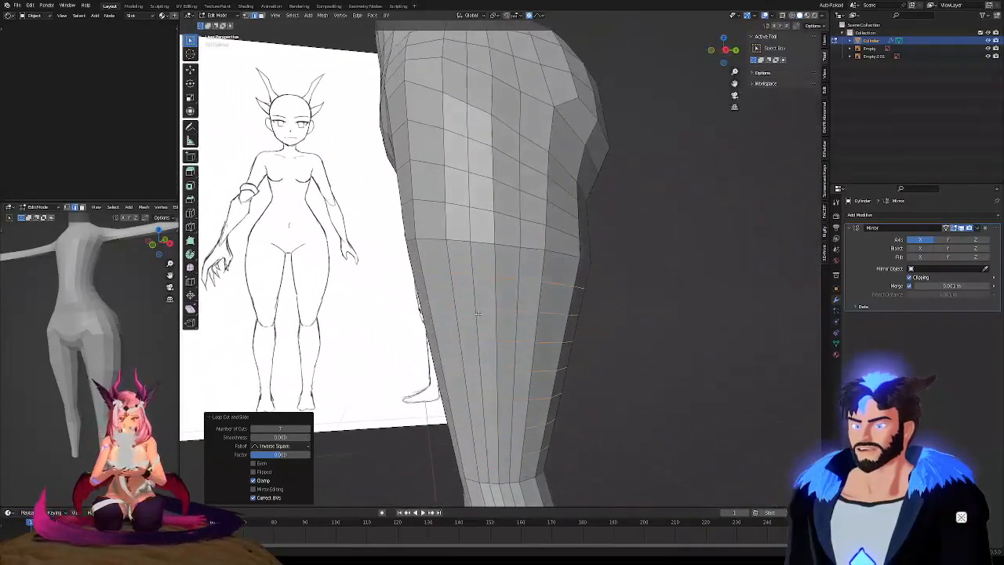
{"action": "left_click", "coordinate": [474, 257], "text": "alt"}
{"action": "left_click", "coordinate": [520, 262], "text": "alt+shift"}
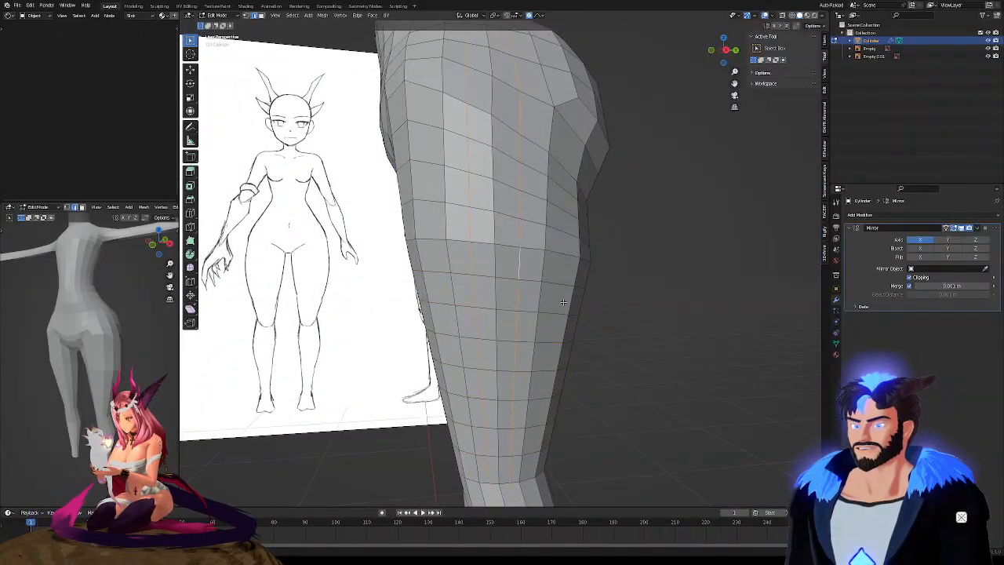
{"action": "scroll", "coordinate": [513, 265], "scroll_direction": "up", "scroll_amount": 2}
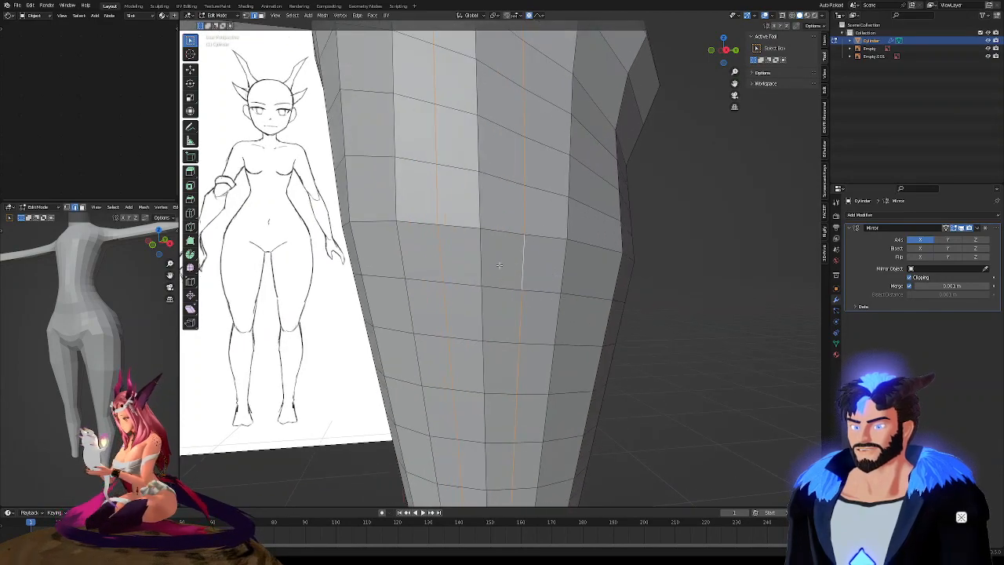
{"action": "scroll", "coordinate": [511, 266], "scroll_direction": "up", "scroll_amount": 5}
{"action": "scroll", "coordinate": [516, 254], "scroll_direction": "down", "scroll_amount": 4}
{"action": "mouse_move", "coordinate": [584, 245]}
{"action": "middle_mouse_down"}
{"action": "mouse_move", "coordinate": [492, 248]}
{"action": "mouse_move", "coordinate": [625, 253]}
{"action": "mouse_move", "coordinate": [655, 277]}
{"action": "mouse_move", "coordinate": [691, 274]}
{"action": "mouse_move", "coordinate": [565, 246]}
{"action": "middle_mouse_up"}
{"action": "scroll", "coordinate": [585, 254], "scroll_direction": "down", "scroll_amount": 10}
{"action": "scroll", "coordinate": [587, 255], "scroll_direction": "up", "scroll_amount": 4}
{"action": "middle_click_drag", "start_coordinate": [565, 246], "coordinate": [527, 247]}
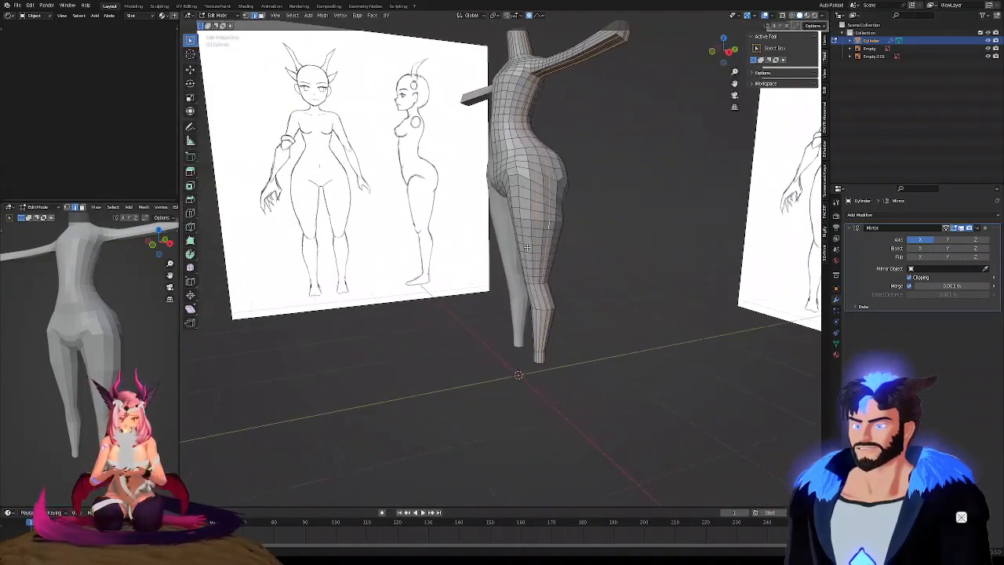
Add three evenly spaced loop cuts around the knee section of the leg
{"action": "scroll", "coordinate": [545, 257], "scroll_direction": "up", "scroll_amount": 2}
{"action": "scroll", "coordinate": [545, 257], "scroll_direction": "up", "scroll_amount": 1}
{"action": "mouse_move", "coordinate": [478, 130]}
{"action": "middle_mouse_down", "text": "shift"}
{"action": "mouse_move", "coordinate": [525, 312]}
{"action": "mouse_move", "coordinate": [511, 197]}
{"action": "middle_mouse_up", "text": "shift"}
{"action": "mouse_move", "coordinate": [543, 327]}
{"action": "middle_mouse_down"}
{"action": "mouse_move", "coordinate": [540, 344]}
{"action": "mouse_move", "coordinate": [525, 283]}
{"action": "mouse_move", "coordinate": [536, 300]}
{"action": "mouse_move", "coordinate": [514, 280]}
{"action": "middle_mouse_up"}
{"action": "scroll", "coordinate": [524, 284], "scroll_direction": "up", "scroll_amount": 1}
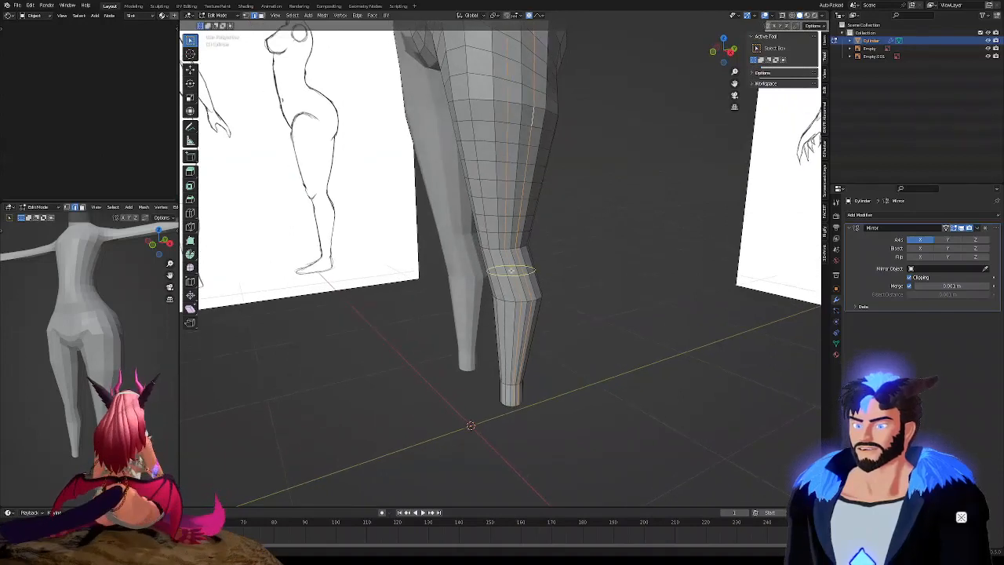
{"action": "left_click", "coordinate": [512, 270]}
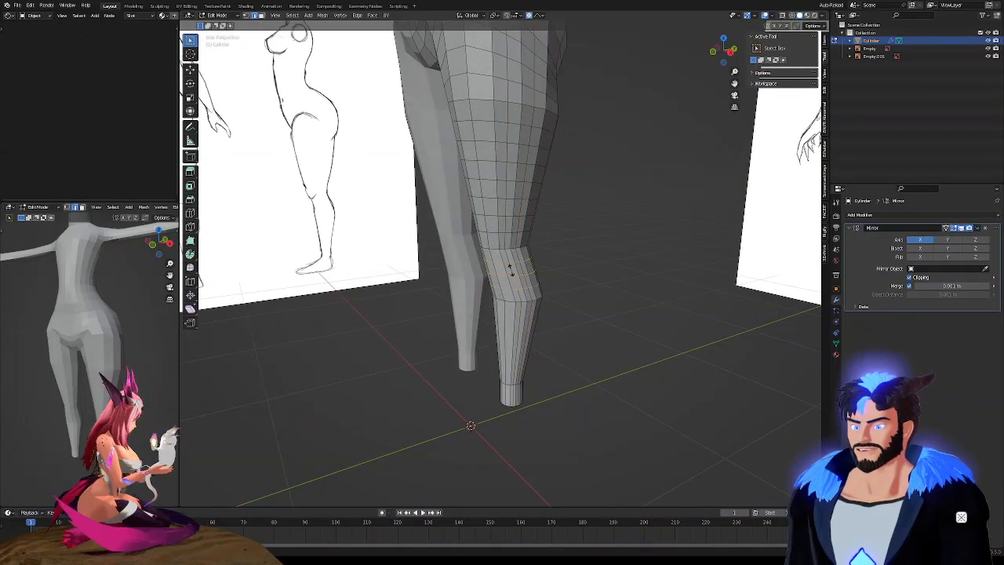
{"action": "right_click", "coordinate": [518, 310]}
Add seven evenly spaced loop cuts around the lower leg, between the knee and the ankle
{"action": "scroll", "coordinate": [514, 329], "scroll_direction": "up", "scroll_amount": 5}
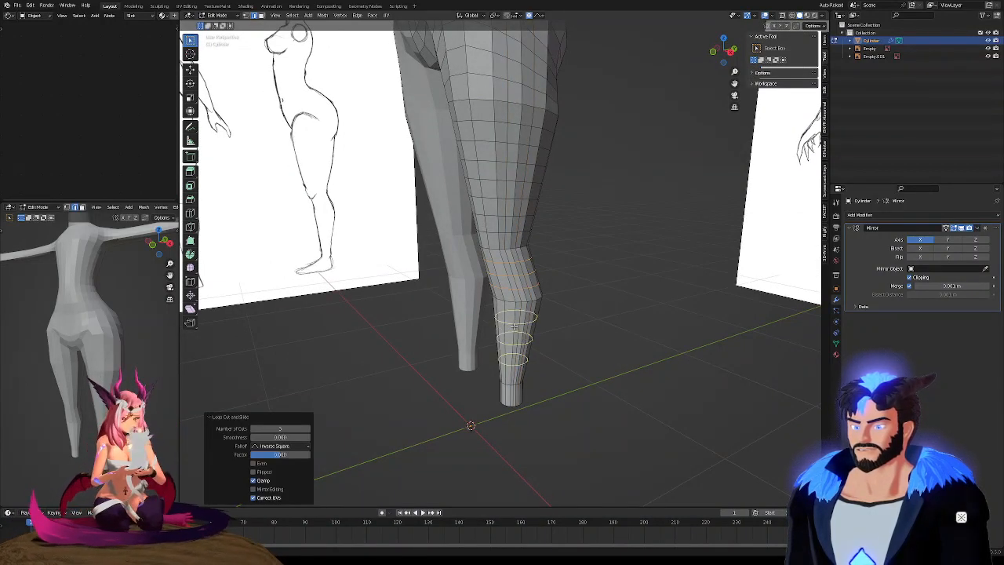
{"action": "left_click", "coordinate": [517, 323]}
{"action": "right_click", "coordinate": [523, 320]}
Inspect the mesh of the buttocks, back and torso from behind and from the side
{"action": "middle_click_drag", "start_coordinate": [490, 184], "coordinate": [386, 300], "text": "shift"}
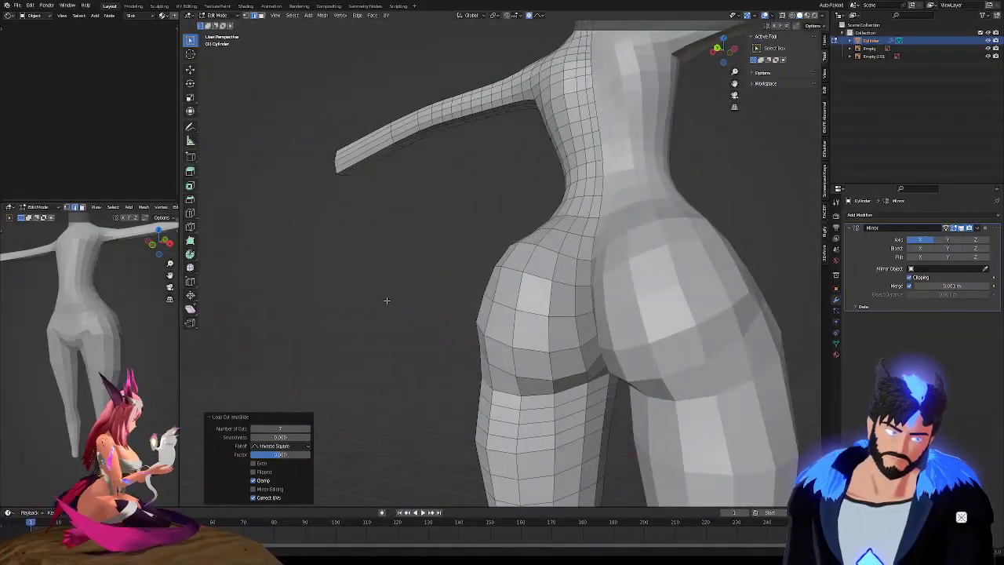
{"action": "middle_click_drag", "start_coordinate": [386, 300], "coordinate": [608, 335]}
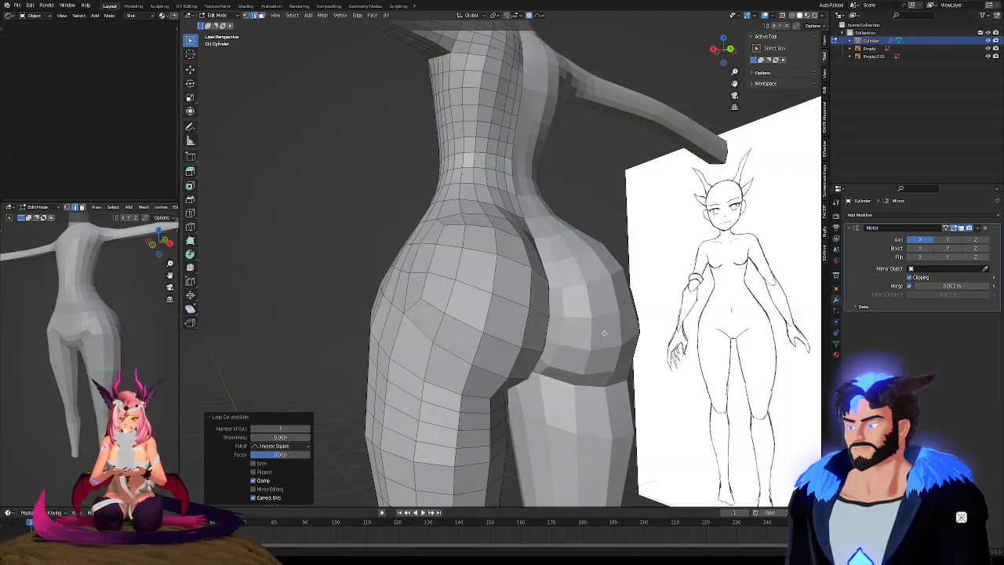
{"action": "scroll", "coordinate": [604, 334], "scroll_direction": "down", "scroll_amount": 2}
{"action": "middle_click_drag", "start_coordinate": [541, 326], "coordinate": [490, 284]}
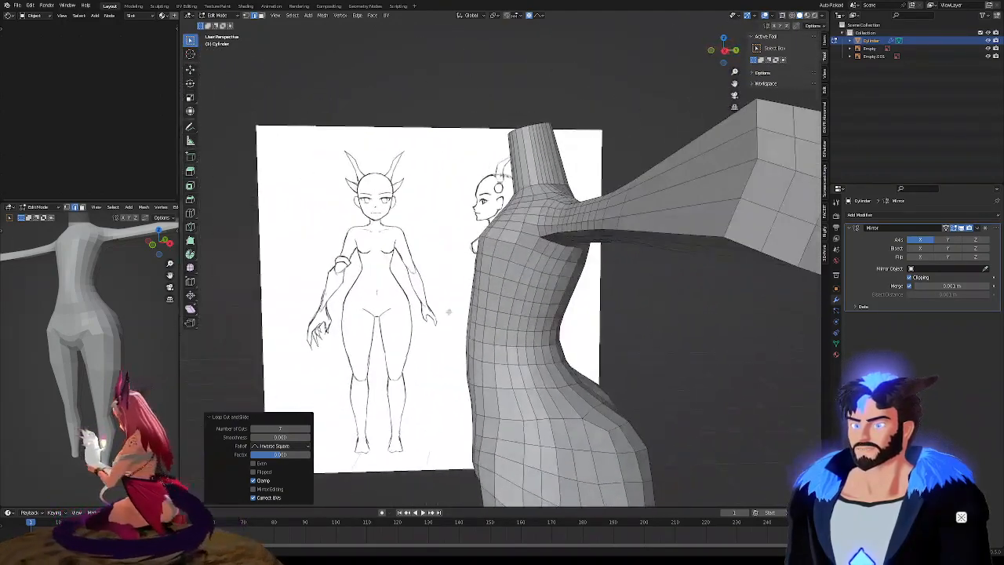
{"action": "scroll", "coordinate": [489, 284], "scroll_direction": "down", "scroll_amount": 3}
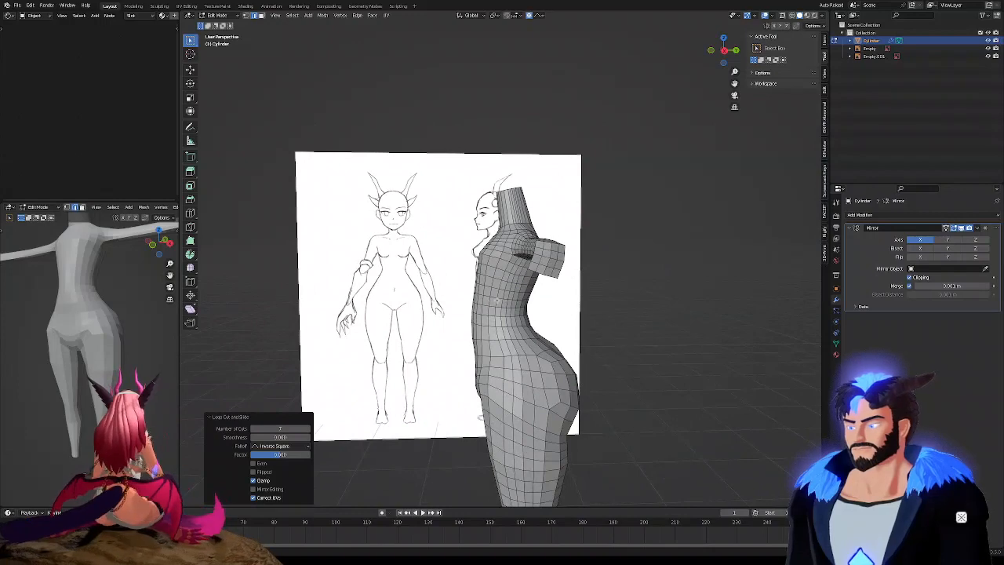
Add five evenly spaced loop cuts around the neck without sliding them from their centred position
{"action": "middle_click_drag", "start_coordinate": [510, 302], "coordinate": [553, 272]}
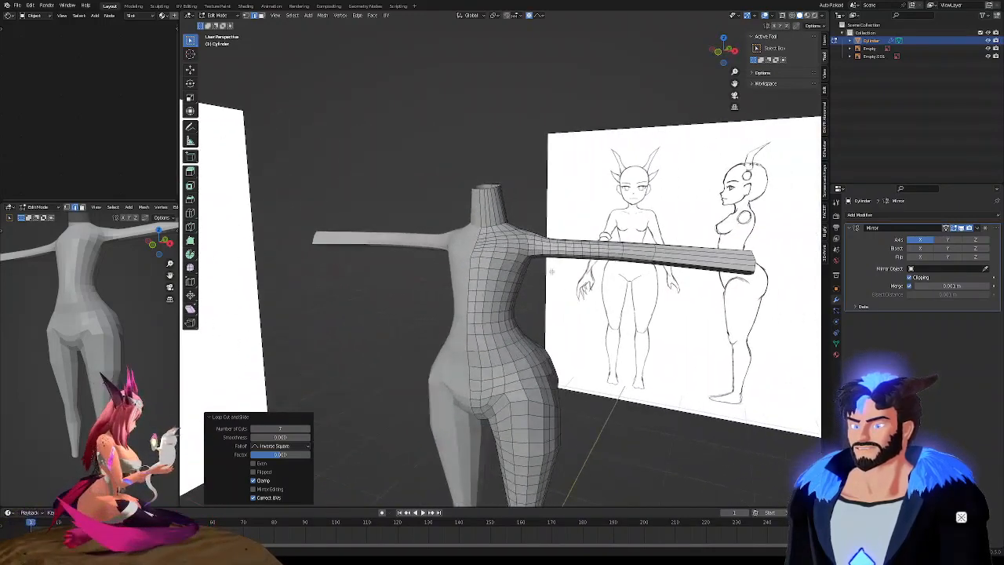
{"action": "scroll", "coordinate": [528, 247], "scroll_direction": "up", "scroll_amount": 3}
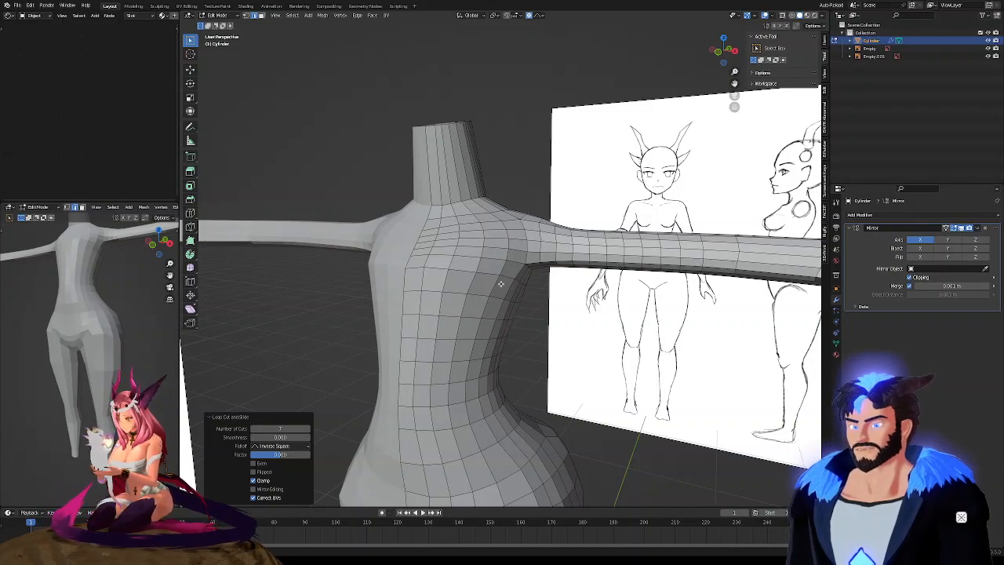
{"action": "middle_click_drag", "start_coordinate": [506, 276], "coordinate": [444, 251]}
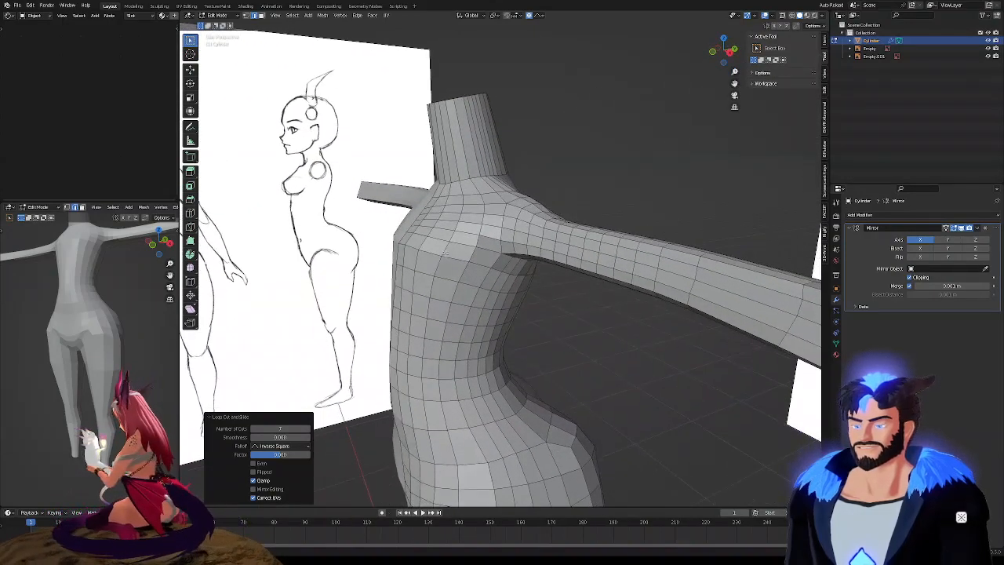
{"action": "middle_click_drag", "start_coordinate": [490, 253], "coordinate": [549, 218]}
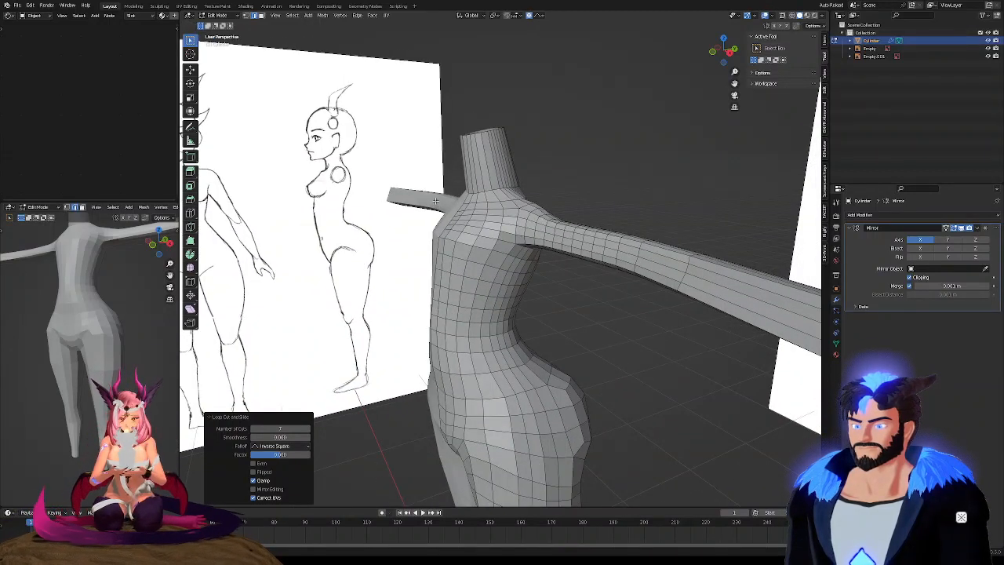
{"action": "scroll", "coordinate": [494, 187], "scroll_direction": "up", "scroll_amount": 1}
{"action": "key", "text": "ctrl+r"}
{"action": "scroll", "coordinate": [499, 182], "scroll_direction": "up", "scroll_amount": 5}
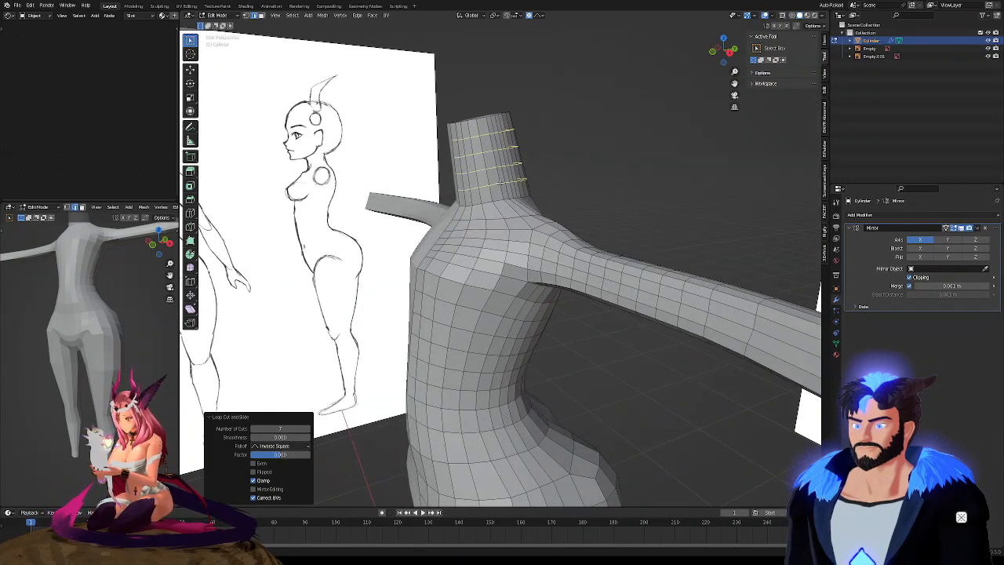
{"action": "scroll", "coordinate": [500, 182], "scroll_direction": "down", "scroll_amount": 1}
{"action": "left_click", "coordinate": [500, 183]}
{"action": "right_click", "coordinate": [499, 183]}
{"action": "middle_click_drag", "start_coordinate": [500, 183], "coordinate": [539, 223]}
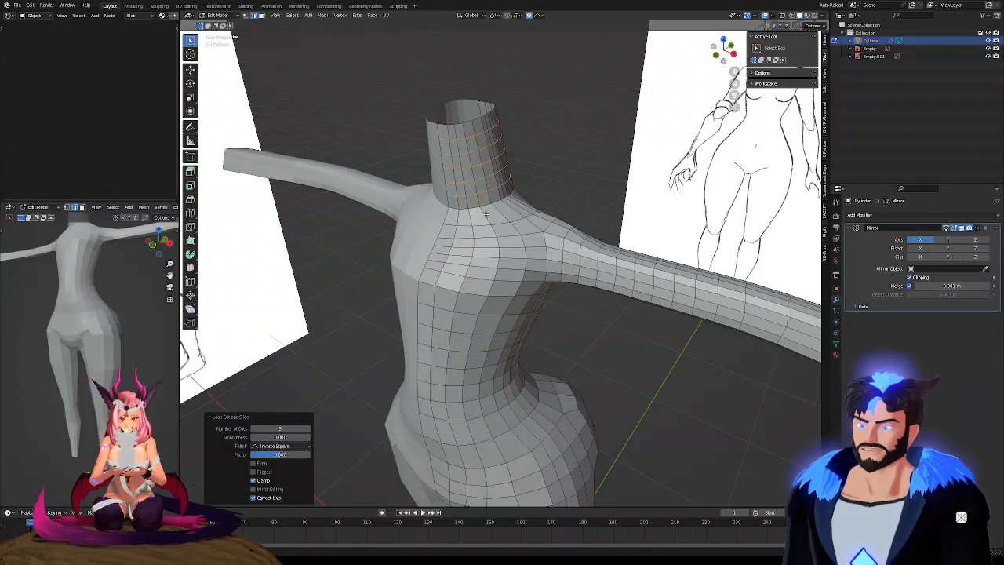
Select all the faces that cap the open end of the arm at the wrist in face select mode
{"action": "mouse_move", "coordinate": [495, 282]}
{"action": "middle_mouse_down"}
{"action": "mouse_move", "coordinate": [380, 249]}
{"action": "mouse_move", "coordinate": [474, 295]}
{"action": "mouse_move", "coordinate": [486, 283]}
{"action": "mouse_move", "coordinate": [470, 262]}
{"action": "mouse_move", "coordinate": [543, 277]}
{"action": "mouse_move", "coordinate": [542, 298]}
{"action": "middle_mouse_up"}
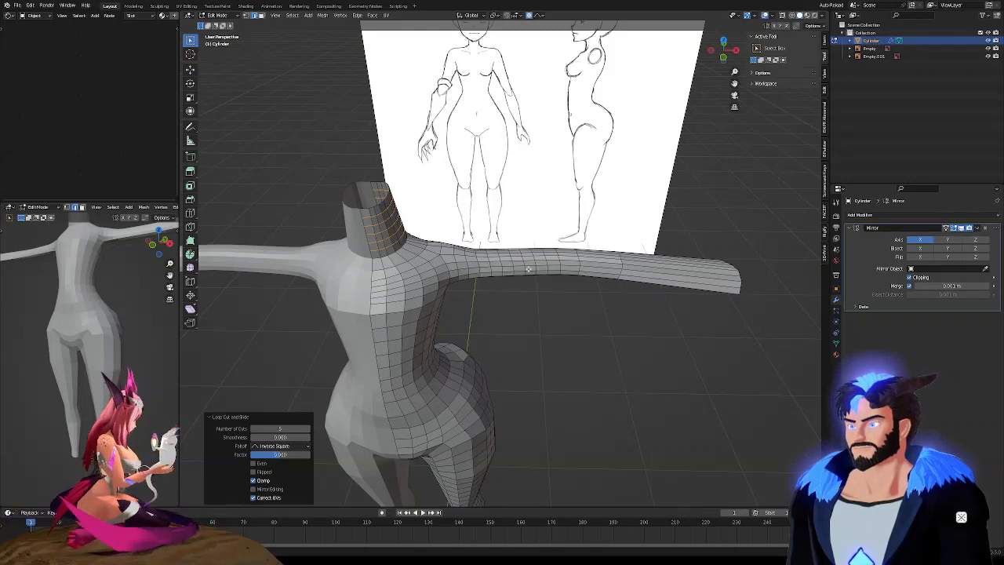
{"action": "middle_click_drag", "start_coordinate": [576, 270], "coordinate": [486, 238]}
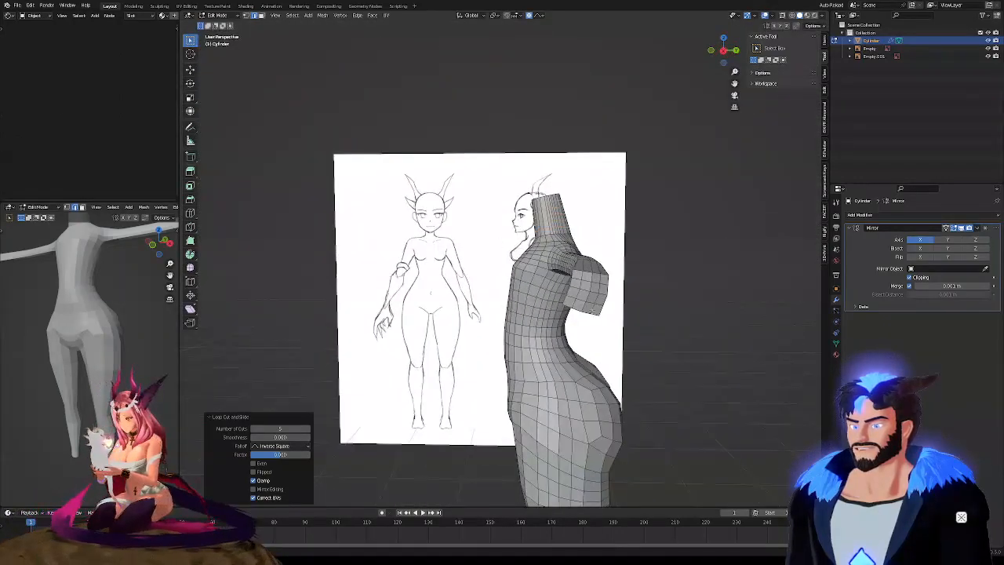
{"action": "middle_click_drag", "start_coordinate": [580, 298], "coordinate": [596, 298]}
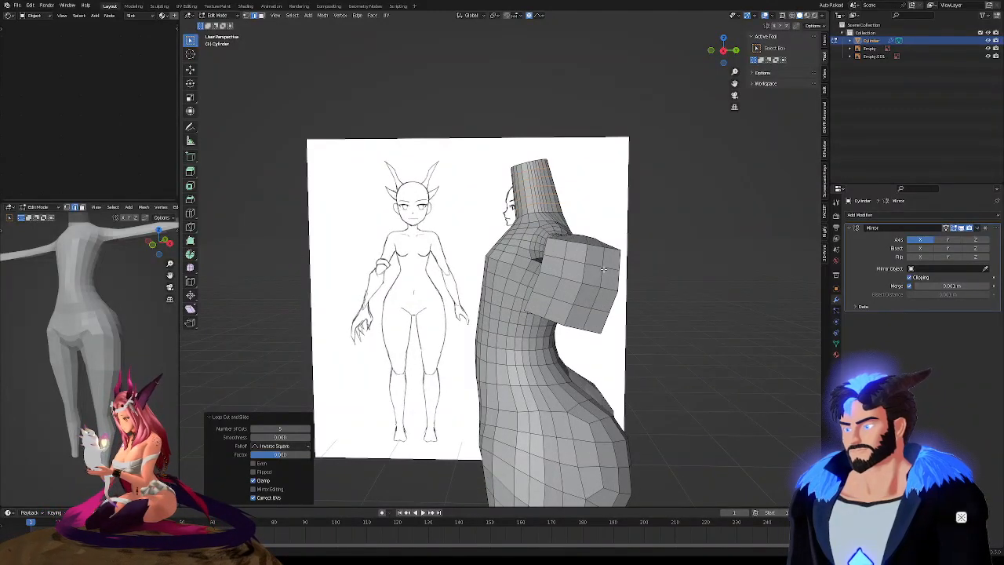
{"action": "scroll", "coordinate": [603, 269], "scroll_direction": "up", "scroll_amount": 2}
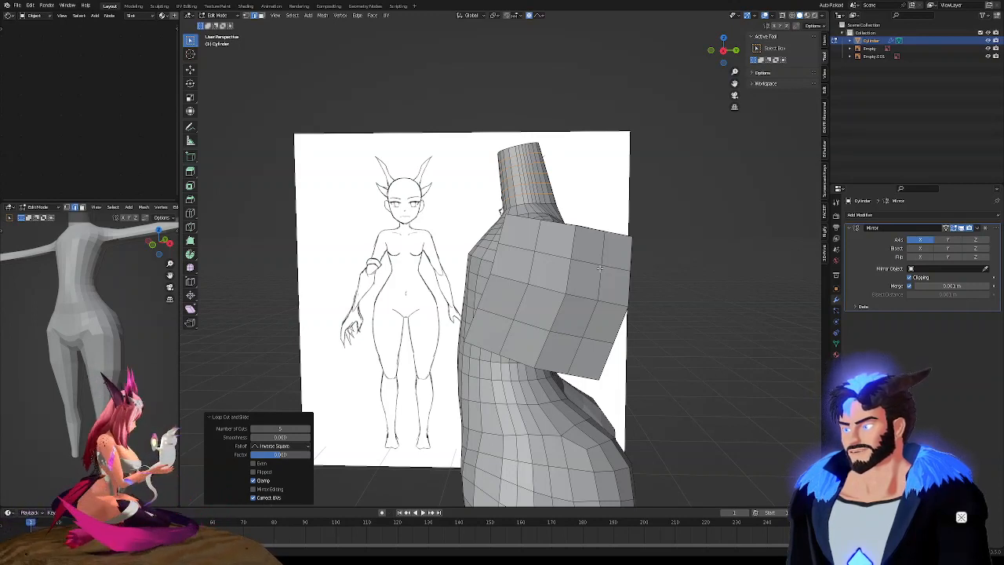
{"action": "left_click", "coordinate": [488, 327]}
{"action": "key", "text": "3"}
{"action": "left_click", "coordinate": [484, 328]}
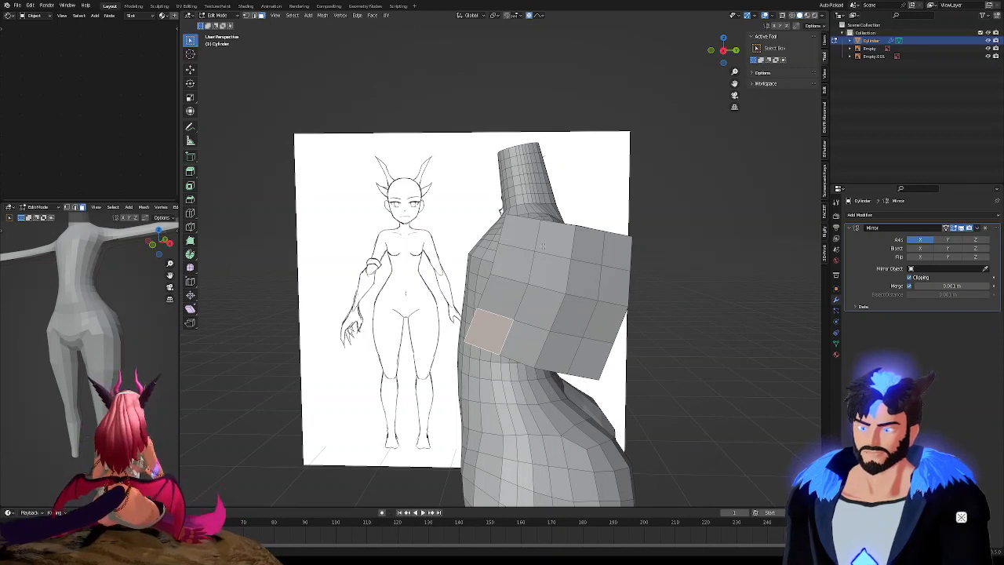
{"action": "left_click", "coordinate": [524, 230], "text": "ctrl"}
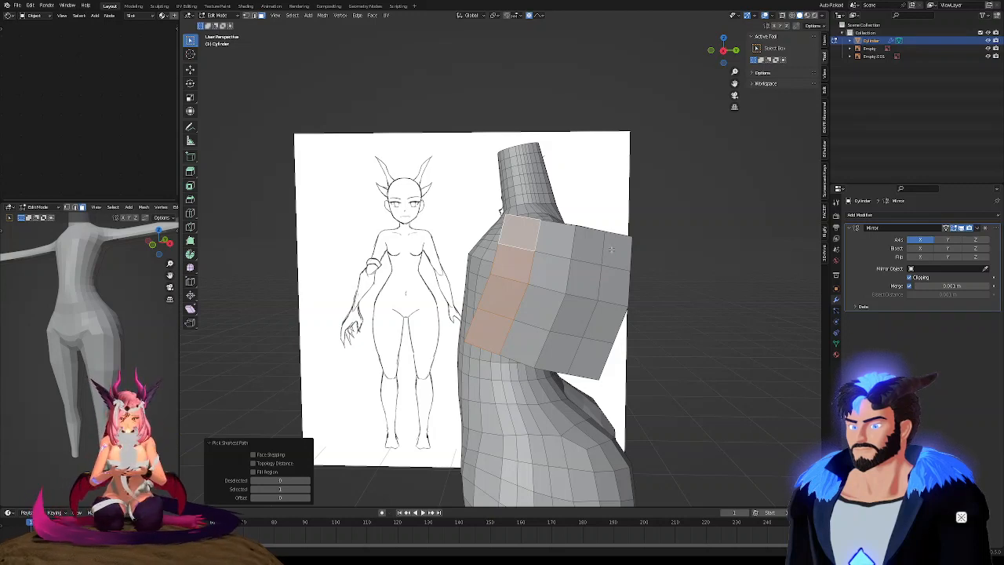
{"action": "middle_click_drag", "start_coordinate": [596, 292], "coordinate": [523, 251]}
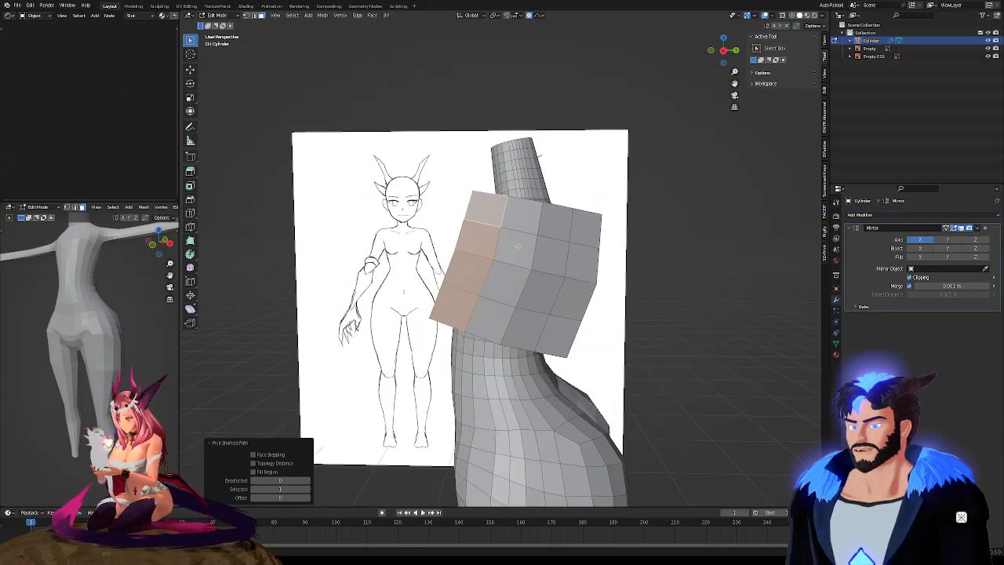
{"action": "left_click", "coordinate": [589, 225], "text": "ctrl"}
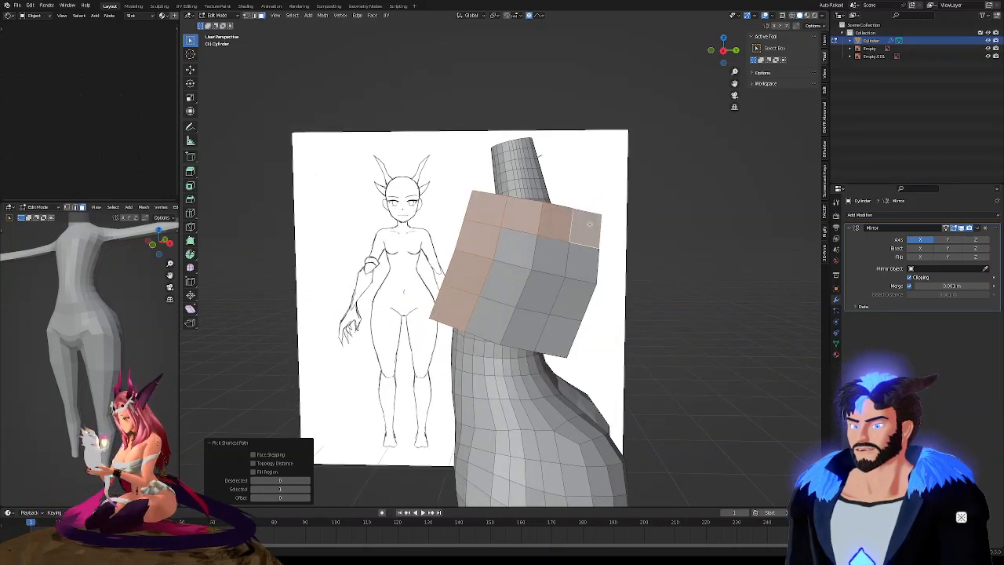
{"action": "left_click", "coordinate": [564, 333], "text": "ctrl"}
{"action": "left_click", "coordinate": [479, 318], "text": "ctrl"}
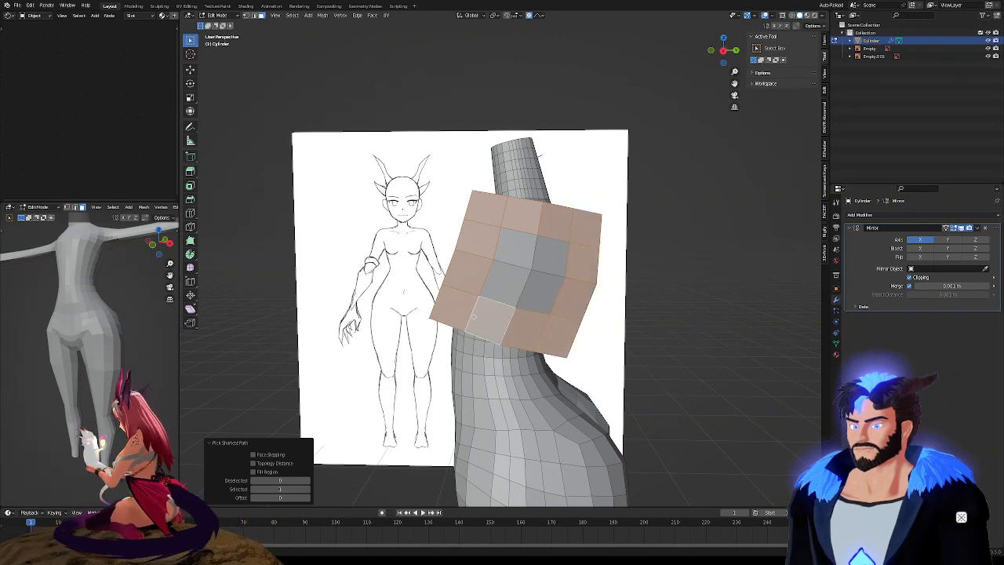
{"action": "left_click", "coordinate": [504, 244], "text": "ctrl"}
{"action": "left_click", "coordinate": [553, 260], "text": "ctrl"}
{"action": "left_click", "coordinate": [544, 295], "text": "ctrl"}
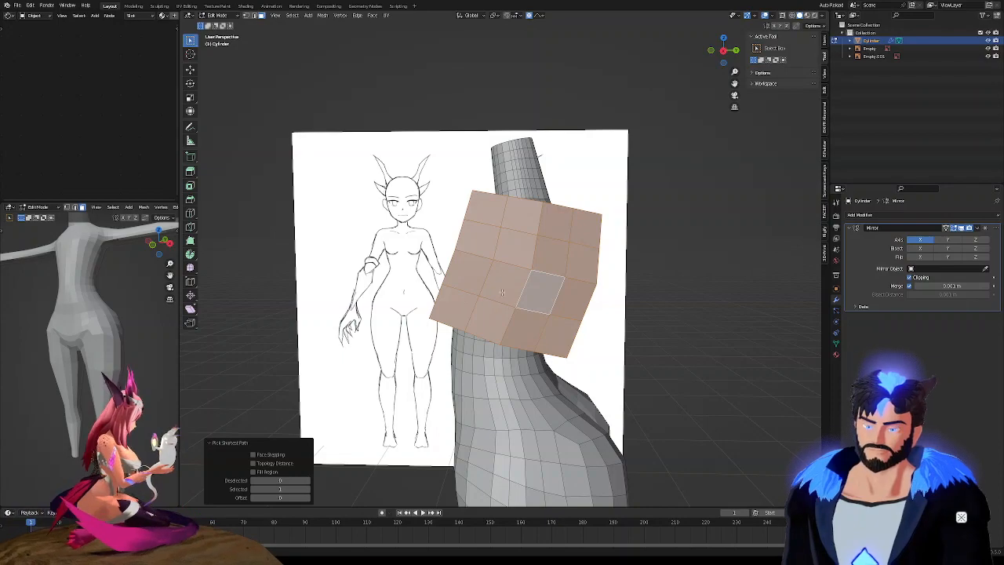
Rotate the arm's end faces from an underside view and again from the side to straighten the twisted wrist
{"action": "scroll", "coordinate": [505, 304], "scroll_direction": "down", "scroll_amount": 2}
{"action": "middle_click_drag", "start_coordinate": [509, 298], "coordinate": [422, 326]}
{"action": "scroll", "coordinate": [547, 284], "scroll_direction": "up", "scroll_amount": 1}
{"action": "scroll", "coordinate": [547, 284], "scroll_direction": "down", "scroll_amount": 4}
{"action": "middle_click_drag", "start_coordinate": [547, 284], "coordinate": [614, 276]}
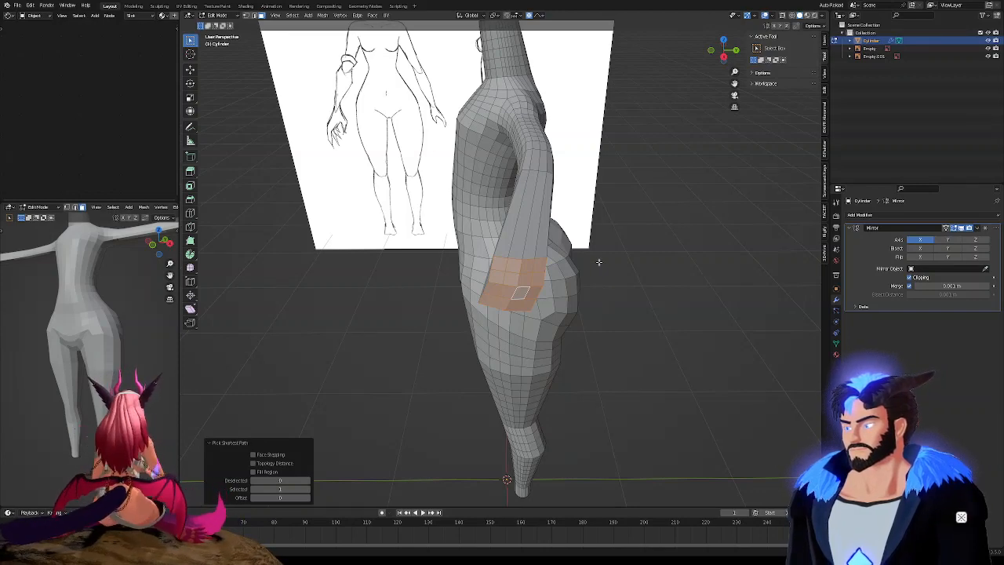
{"action": "middle_click_drag", "start_coordinate": [594, 261], "coordinate": [630, 225]}
{"action": "key", "text": "r"}
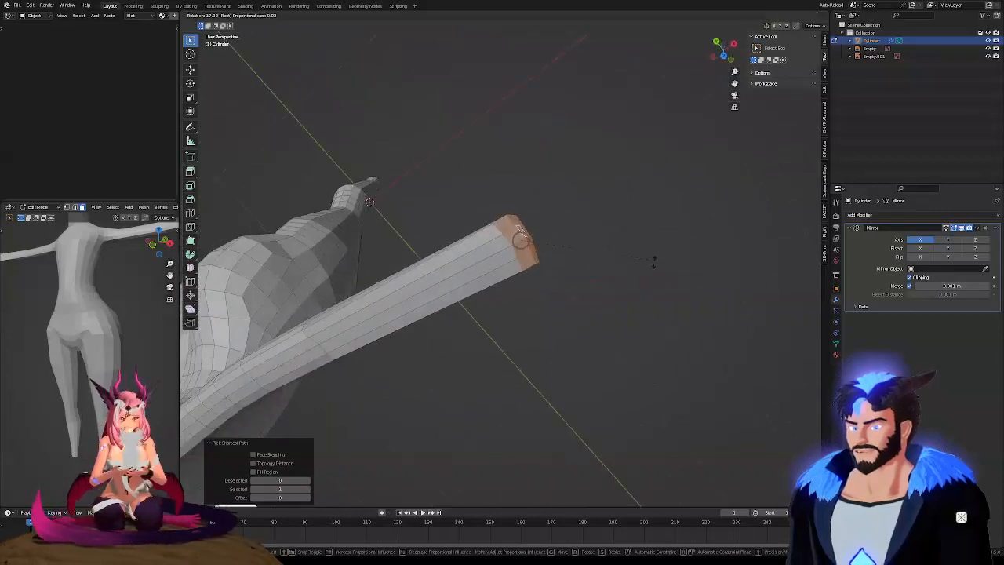
{"action": "left_click", "coordinate": [652, 273]}
{"action": "middle_click_drag", "start_coordinate": [652, 273], "coordinate": [661, 183]}
{"action": "key", "text": "r"}
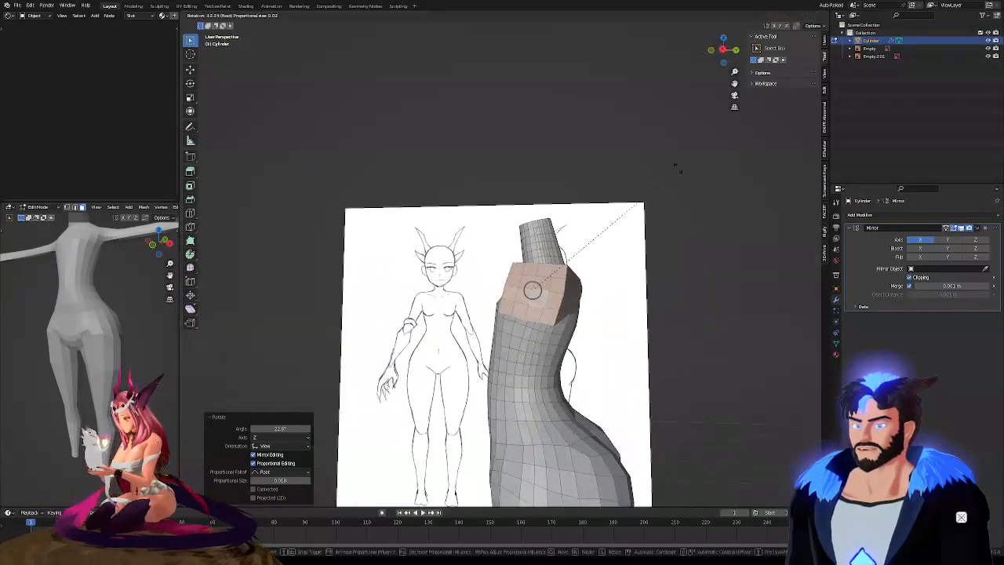
{"action": "left_click", "coordinate": [592, 257]}
{"action": "middle_click_drag", "start_coordinate": [591, 257], "coordinate": [624, 318]}
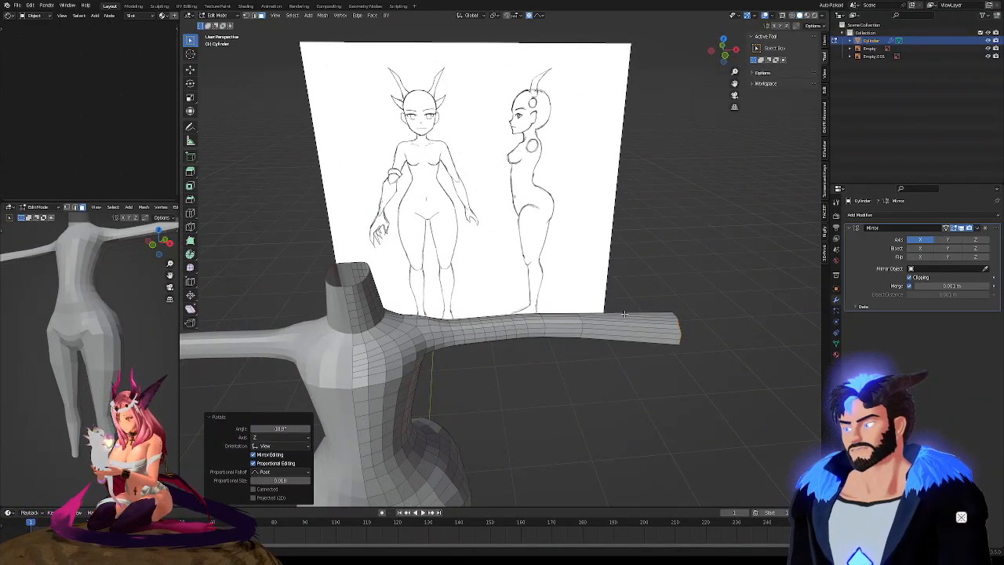
Inspect the curve of the arm and its transition into the shoulder and neck from above and from the front
{"action": "left_click", "coordinate": [722, 39]}
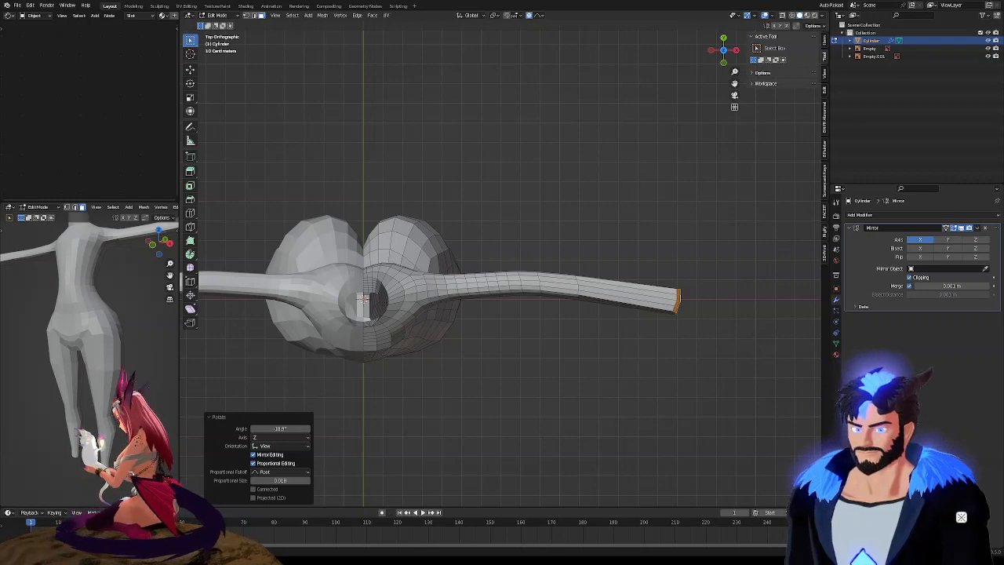
{"action": "middle_click_drag", "start_coordinate": [582, 354], "coordinate": [540, 347]}
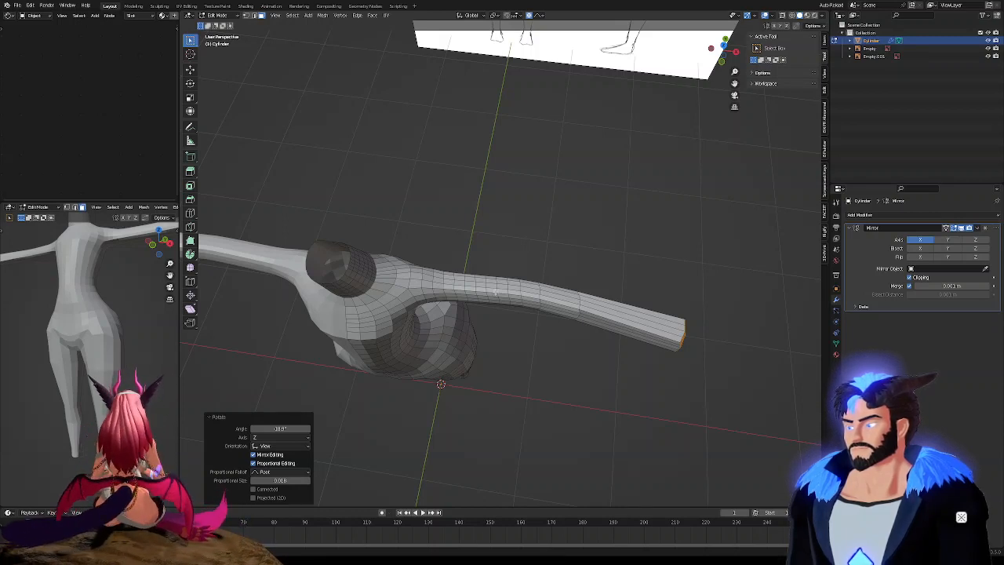
{"action": "middle_click_drag", "start_coordinate": [457, 286], "coordinate": [471, 296]}
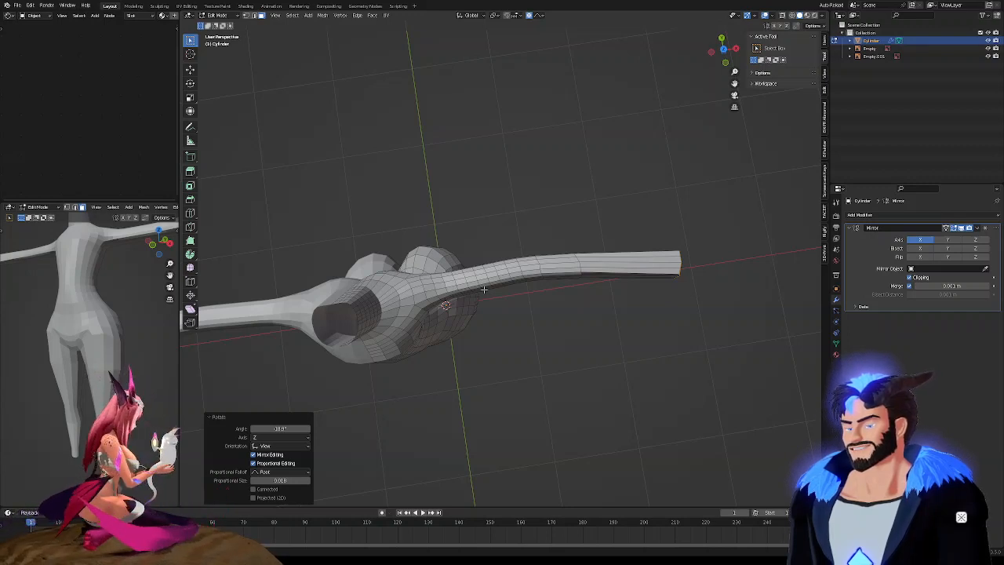
{"action": "middle_click_drag", "start_coordinate": [478, 304], "coordinate": [466, 281]}
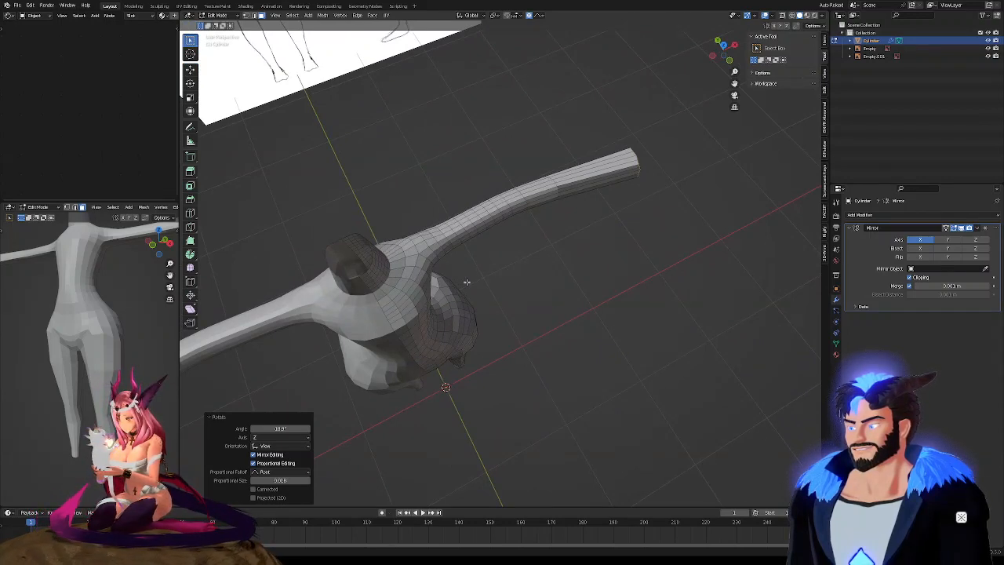
{"action": "middle_click_drag", "start_coordinate": [467, 282], "coordinate": [469, 282]}
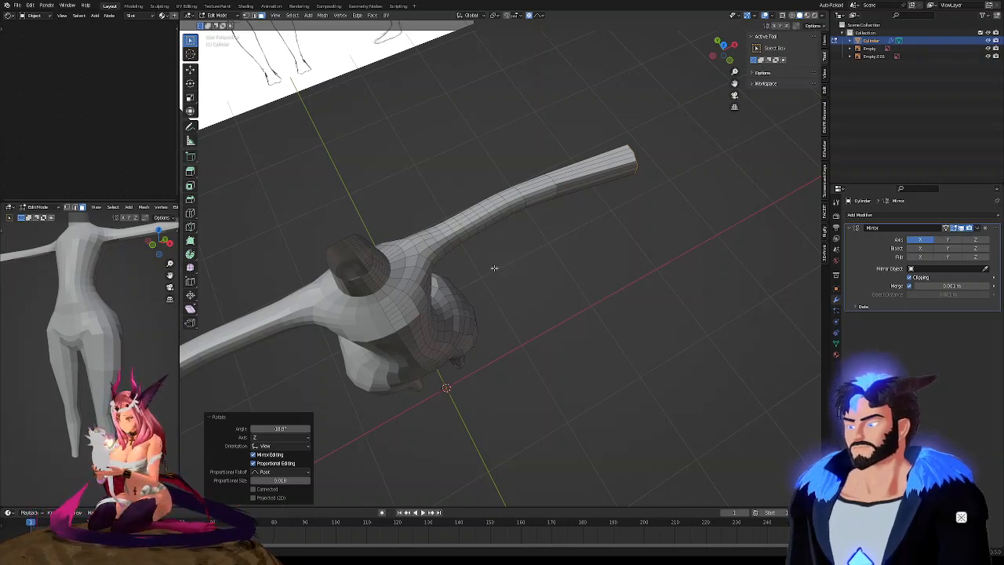
{"action": "middle_click_drag", "start_coordinate": [413, 268], "coordinate": [549, 181]}
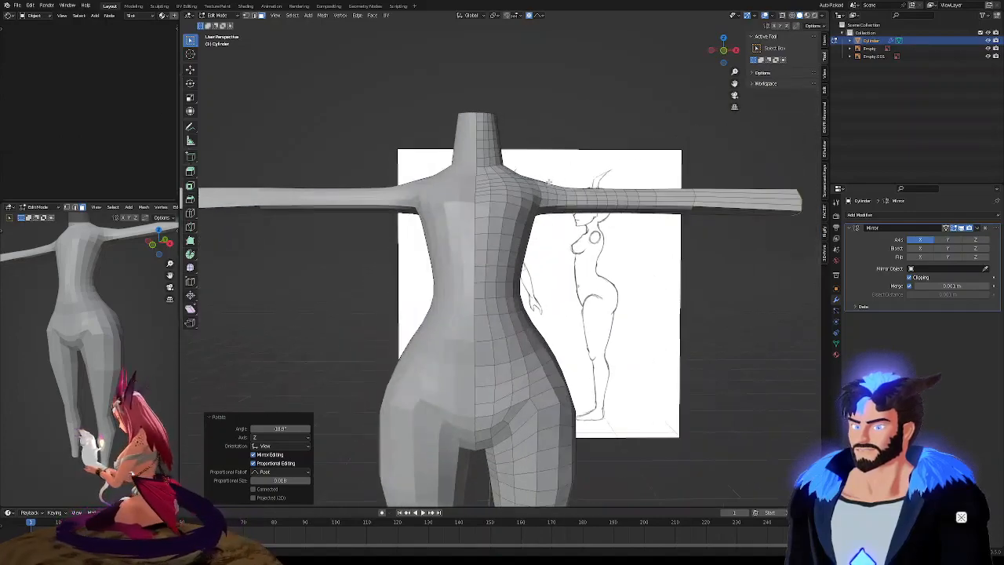
{"action": "middle_click_drag", "start_coordinate": [557, 222], "coordinate": [513, 242]}
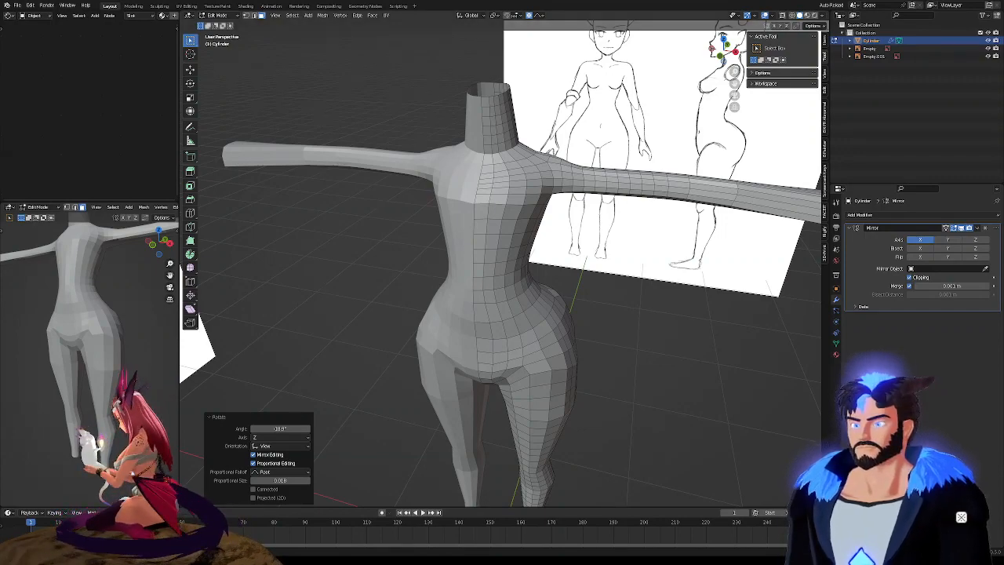
{"action": "scroll", "coordinate": [502, 204], "scroll_direction": "up", "scroll_amount": 2}
{"action": "middle_click_drag", "start_coordinate": [502, 192], "coordinate": [703, 186]}
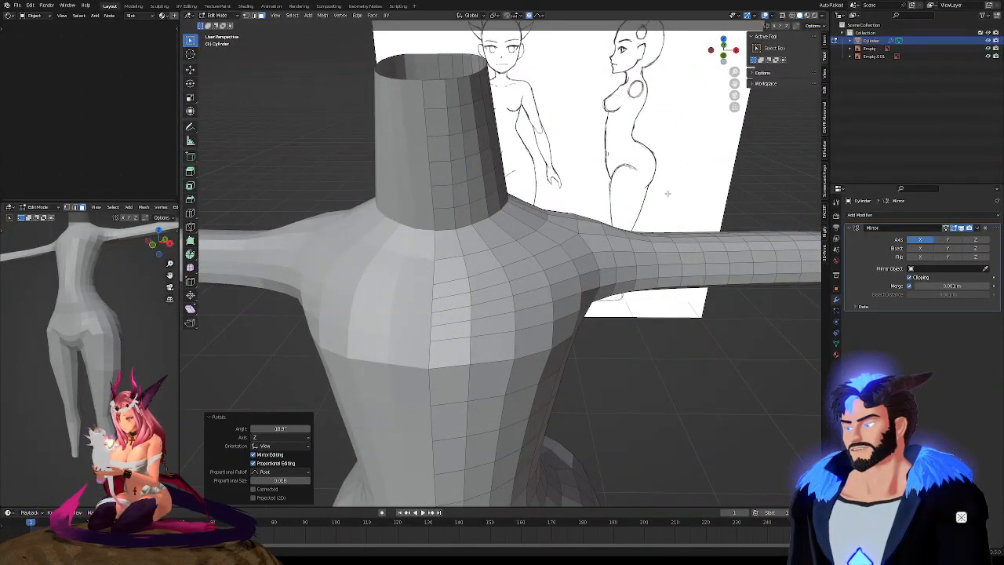
{"action": "middle_click_drag", "start_coordinate": [571, 260], "coordinate": [520, 241]}
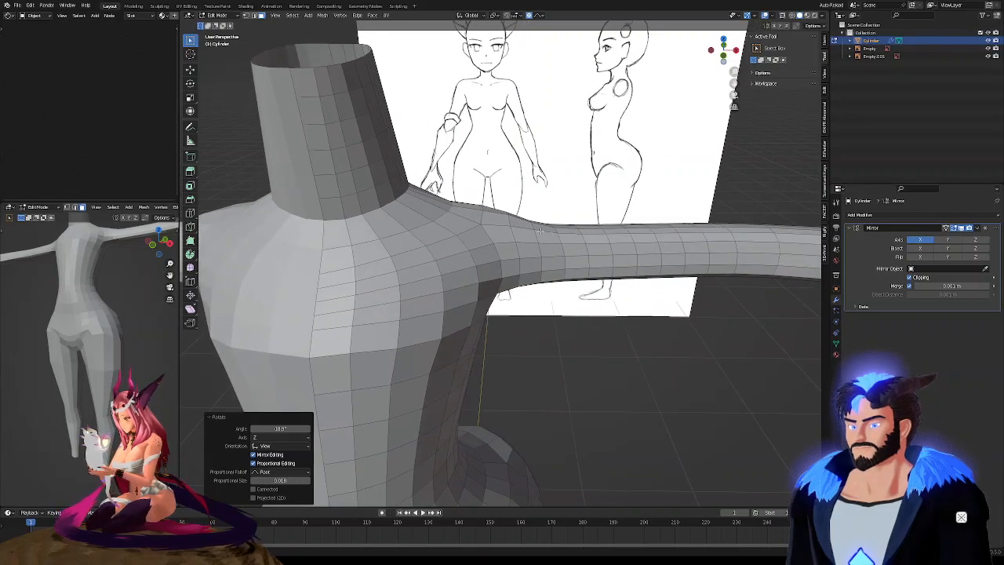
{"action": "scroll", "coordinate": [540, 223], "scroll_direction": "down", "scroll_amount": 5}
{"action": "scroll", "coordinate": [623, 248], "scroll_direction": "up", "scroll_amount": 3}
{"action": "mouse_move", "coordinate": [624, 248]}
{"action": "middle_mouse_down"}
{"action": "mouse_move", "coordinate": [594, 235]}
{"action": "mouse_move", "coordinate": [639, 254]}
{"action": "mouse_move", "coordinate": [621, 262]}
{"action": "mouse_move", "coordinate": [621, 247]}
{"action": "mouse_move", "coordinate": [556, 243]}
{"action": "mouse_move", "coordinate": [605, 262]}
{"action": "mouse_move", "coordinate": [609, 249]}
{"action": "mouse_move", "coordinate": [580, 205]}
{"action": "mouse_move", "coordinate": [594, 240]}
{"action": "mouse_move", "coordinate": [643, 252]}
{"action": "middle_mouse_up"}
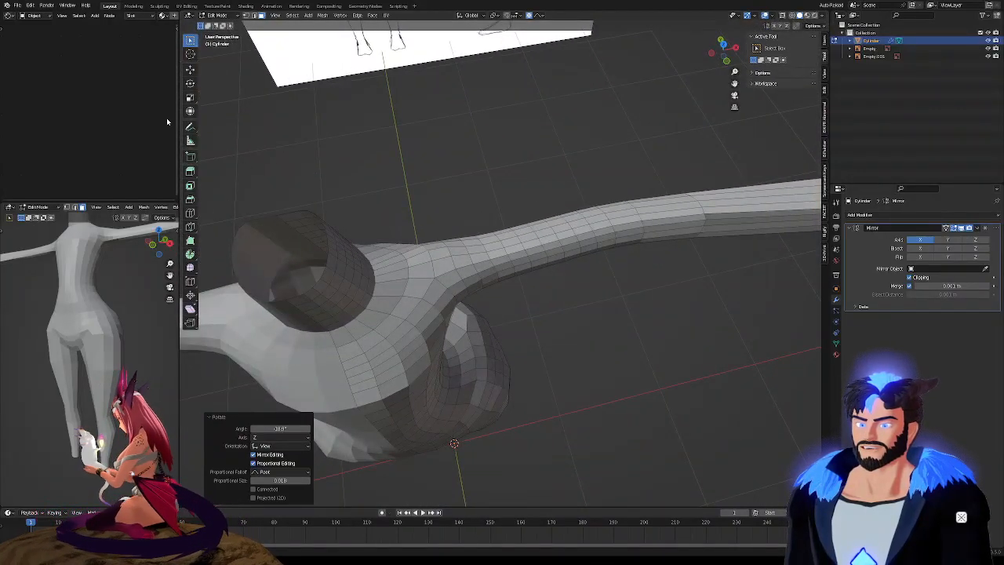
{"action": "middle_click_drag", "start_coordinate": [352, 312], "coordinate": [274, 164]}
{"action": "middle_click_drag", "start_coordinate": [410, 269], "coordinate": [447, 262]}
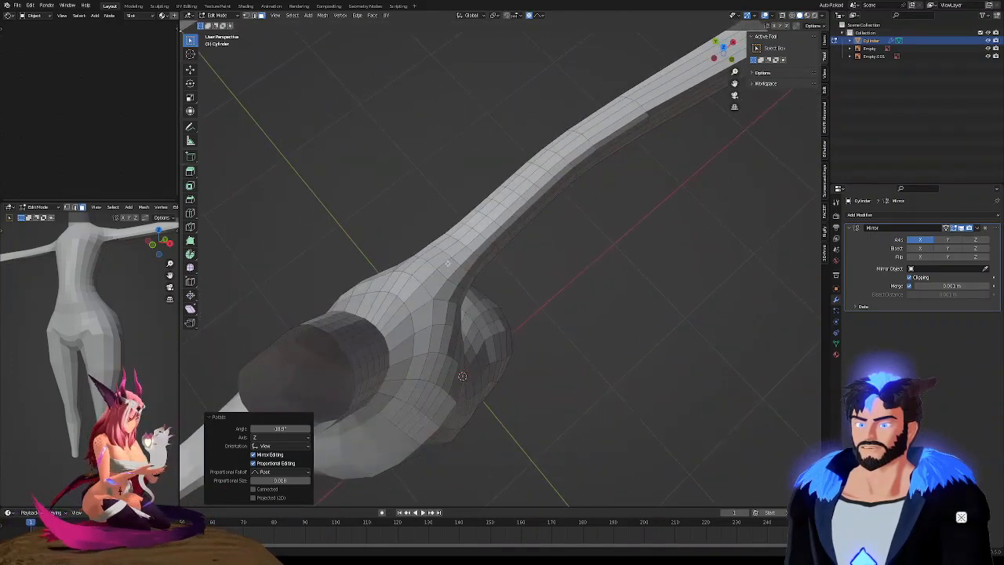
Switch the body to sculpting and bend the outer part of the arm slightly forward with the Pose brush
{"action": "left_click", "coordinate": [160, 6]}
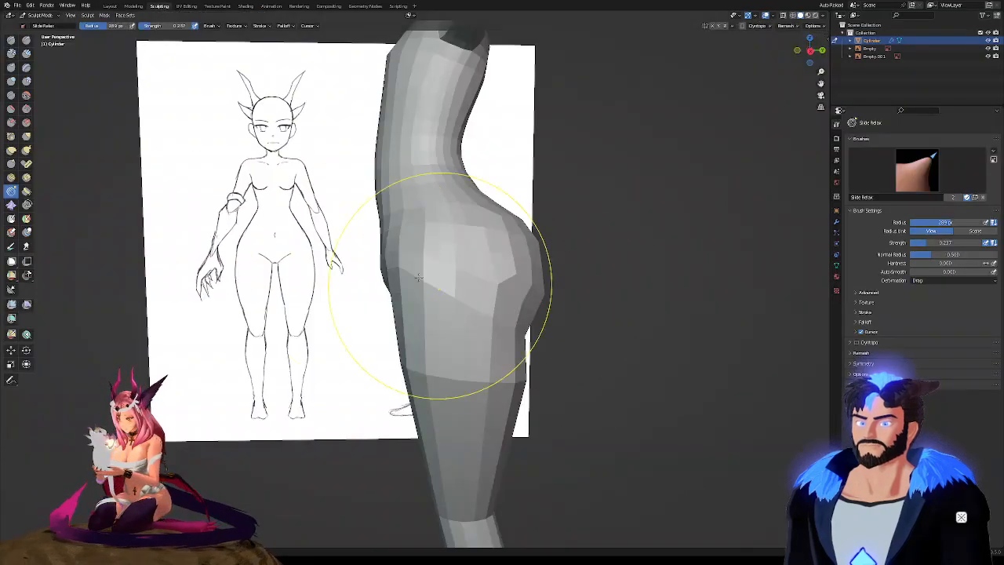
{"action": "scroll", "coordinate": [448, 303], "scroll_direction": "down", "scroll_amount": 2}
{"action": "middle_click_drag", "start_coordinate": [390, 151], "coordinate": [430, 171]}
{"action": "middle_click_drag", "start_coordinate": [670, 286], "coordinate": [498, 242], "text": "shift"}
{"action": "scroll", "coordinate": [498, 242], "scroll_direction": "up", "scroll_amount": 3}
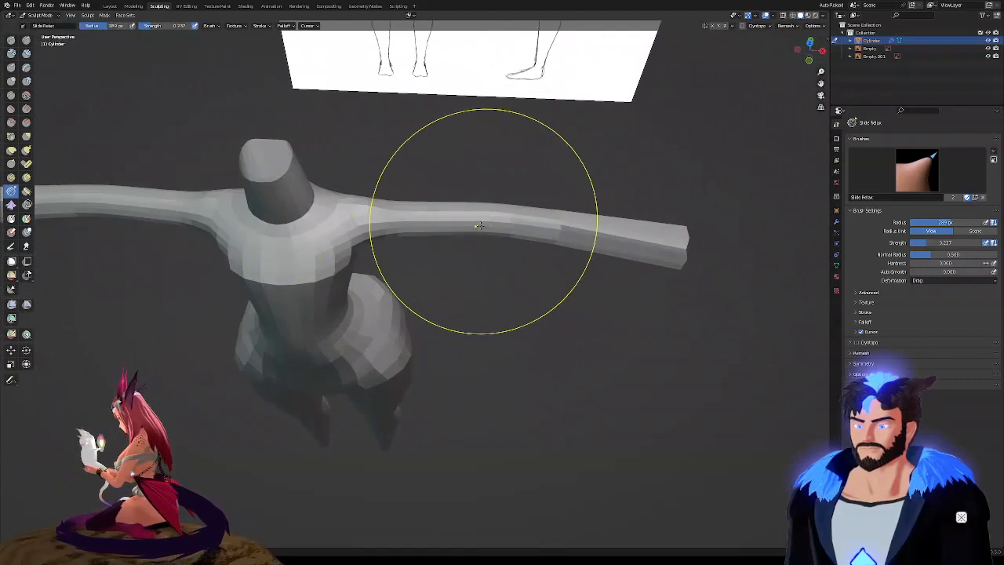
{"action": "left_click", "coordinate": [25, 164]}
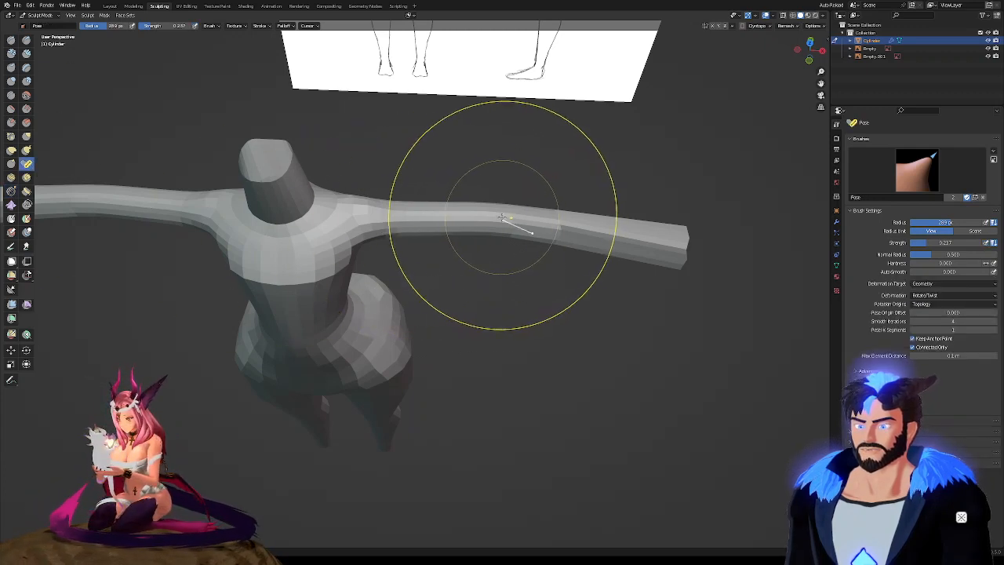
{"action": "middle_click_drag", "start_coordinate": [676, 247], "coordinate": [668, 287]}
{"action": "mouse_move", "coordinate": [674, 276]}
{"action": "left_mouse_down"}
{"action": "mouse_move", "coordinate": [664, 307]}
{"action": "mouse_move", "coordinate": [705, 181]}
{"action": "mouse_move", "coordinate": [661, 306]}
{"action": "mouse_move", "coordinate": [596, 333]}
{"action": "mouse_move", "coordinate": [666, 302]}
{"action": "mouse_move", "coordinate": [706, 196]}
{"action": "mouse_move", "coordinate": [610, 79]}
{"action": "mouse_move", "coordinate": [673, 135]}
{"action": "mouse_move", "coordinate": [673, 291]}
{"action": "left_mouse_up"}
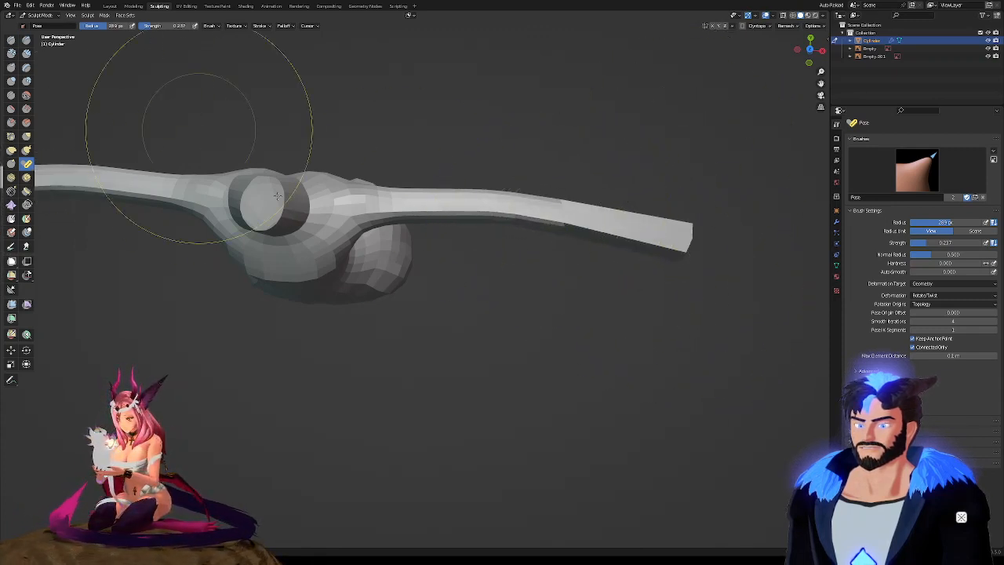
Adjust the arm's bend from the front with Pose brush strokes along its length, undoing the last stroke at the wrist
{"action": "middle_click_drag", "start_coordinate": [408, 168], "coordinate": [477, 234]}
{"action": "mouse_move", "coordinate": [487, 223]}
{"action": "left_mouse_down"}
{"action": "mouse_move", "coordinate": [490, 149]}
{"action": "mouse_move", "coordinate": [505, 224]}
{"action": "left_mouse_up"}
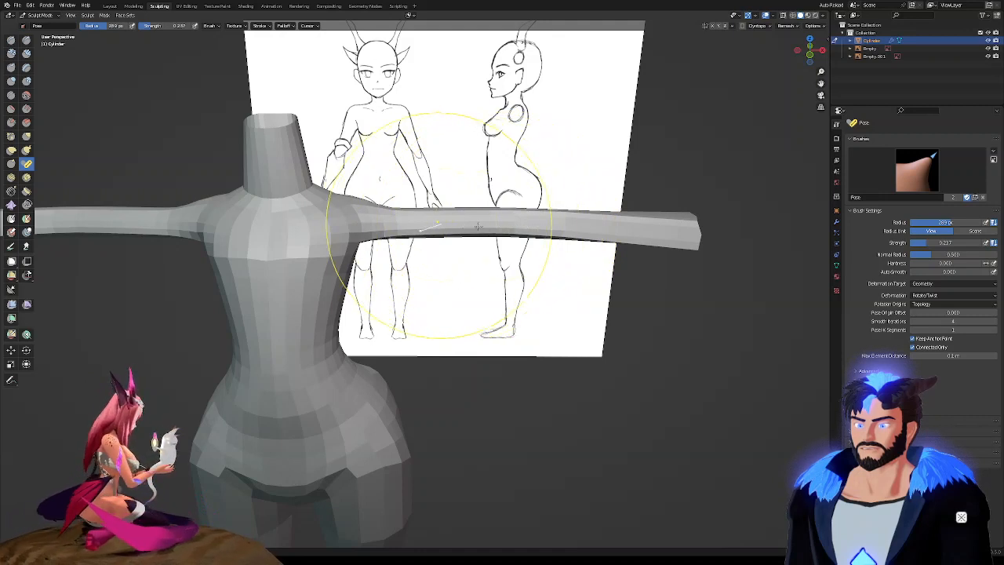
{"action": "mouse_move", "coordinate": [638, 223]}
{"action": "left_mouse_down"}
{"action": "mouse_move", "coordinate": [639, 198]}
{"action": "mouse_move", "coordinate": [640, 214]}
{"action": "left_mouse_up"}
{"action": "left_click_drag", "start_coordinate": [700, 213], "coordinate": [697, 182]}
{"action": "key", "text": "ctrl+z"}
Bend the outer arm with the Pose brush from an overhead view, and undo the extra stroke made near the shoulder
{"action": "mouse_move", "coordinate": [369, 235]}
{"action": "middle_mouse_down"}
{"action": "mouse_move", "coordinate": [578, 275]}
{"action": "mouse_move", "coordinate": [739, 258]}
{"action": "middle_mouse_up"}
{"action": "mouse_move", "coordinate": [468, 203]}
{"action": "middle_mouse_down"}
{"action": "mouse_move", "coordinate": [471, 236]}
{"action": "mouse_move", "coordinate": [296, 214]}
{"action": "mouse_move", "coordinate": [357, 174]}
{"action": "middle_mouse_up"}
{"action": "mouse_move", "coordinate": [340, 151]}
{"action": "left_mouse_down"}
{"action": "mouse_move", "coordinate": [354, 118]}
{"action": "mouse_move", "coordinate": [401, 98]}
{"action": "mouse_move", "coordinate": [471, 95]}
{"action": "mouse_move", "coordinate": [361, 113]}
{"action": "mouse_move", "coordinate": [549, 94]}
{"action": "mouse_move", "coordinate": [380, 125]}
{"action": "mouse_move", "coordinate": [368, 102]}
{"action": "mouse_move", "coordinate": [470, 90]}
{"action": "mouse_move", "coordinate": [365, 102]}
{"action": "mouse_move", "coordinate": [327, 146]}
{"action": "mouse_move", "coordinate": [549, 98]}
{"action": "mouse_move", "coordinate": [357, 35]}
{"action": "mouse_move", "coordinate": [326, 140]}
{"action": "left_mouse_up"}
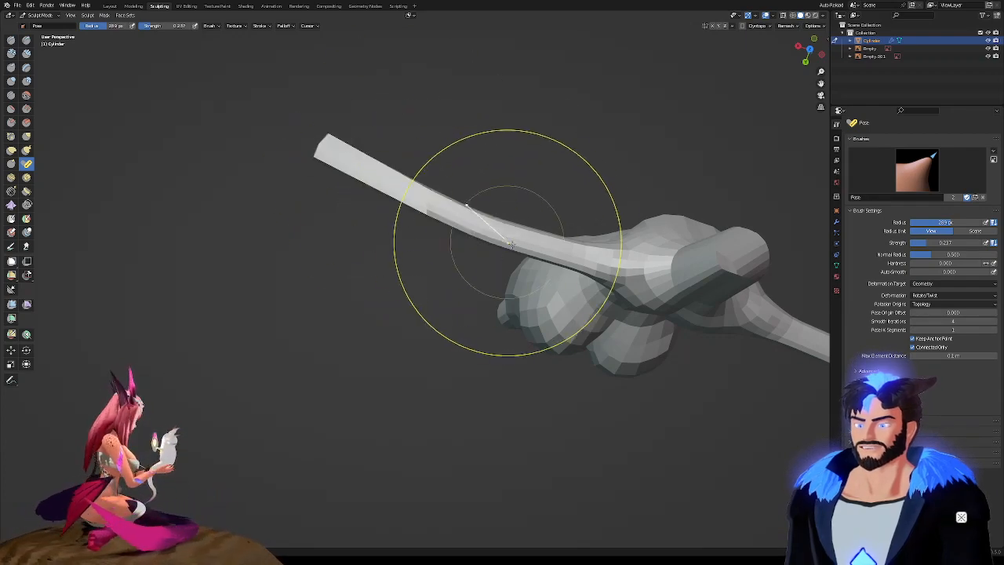
{"action": "mouse_move", "coordinate": [437, 224]}
{"action": "middle_mouse_down"}
{"action": "mouse_move", "coordinate": [574, 182]}
{"action": "mouse_move", "coordinate": [424, 240]}
{"action": "middle_mouse_up"}
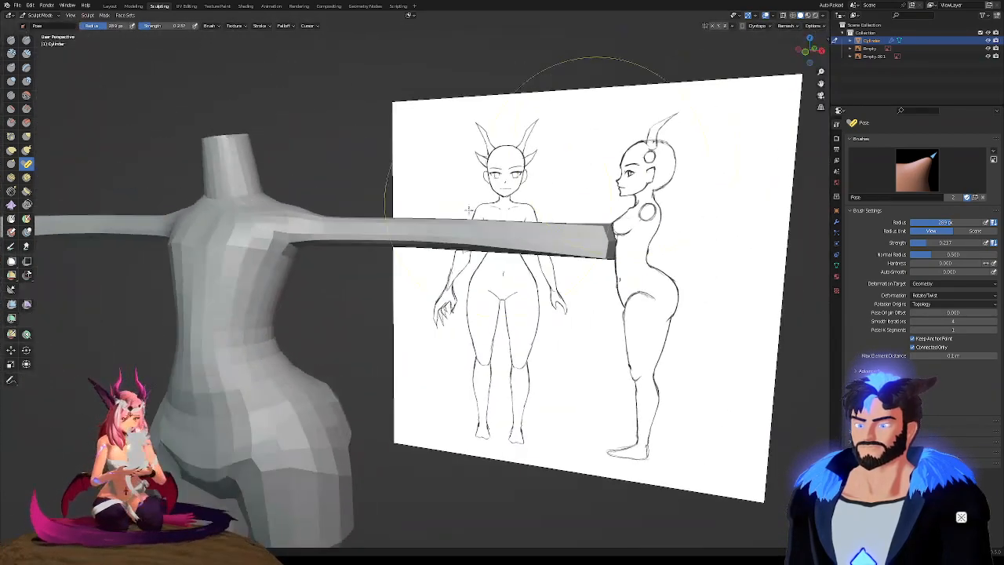
{"action": "mouse_move", "coordinate": [320, 226]}
{"action": "left_mouse_down"}
{"action": "mouse_move", "coordinate": [396, 206]}
{"action": "mouse_move", "coordinate": [379, 262]}
{"action": "mouse_move", "coordinate": [390, 209]}
{"action": "left_mouse_up"}
{"action": "key", "text": "ctrl+z"}
{"action": "middle_click_drag", "start_coordinate": [391, 209], "coordinate": [425, 231]}
Reduce the Pose brush radius to 142 px, try twisting the upper arm with it, and undo the twist
{"action": "mouse_move", "coordinate": [427, 232]}
{"action": "left_mouse_down"}
{"action": "mouse_move", "coordinate": [429, 215]}
{"action": "mouse_move", "coordinate": [482, 225]}
{"action": "left_mouse_up"}
{"action": "key", "text": "f"}
{"action": "left_click_drag", "start_coordinate": [557, 229], "coordinate": [564, 194]}
{"action": "mouse_move", "coordinate": [371, 243]}
{"action": "left_mouse_down", "text": "ctrl"}
{"action": "mouse_move", "coordinate": [389, 200]}
{"action": "mouse_move", "coordinate": [378, 128]}
{"action": "mouse_move", "coordinate": [357, 102]}
{"action": "mouse_move", "coordinate": [380, 115]}
{"action": "left_mouse_up", "text": "ctrl"}
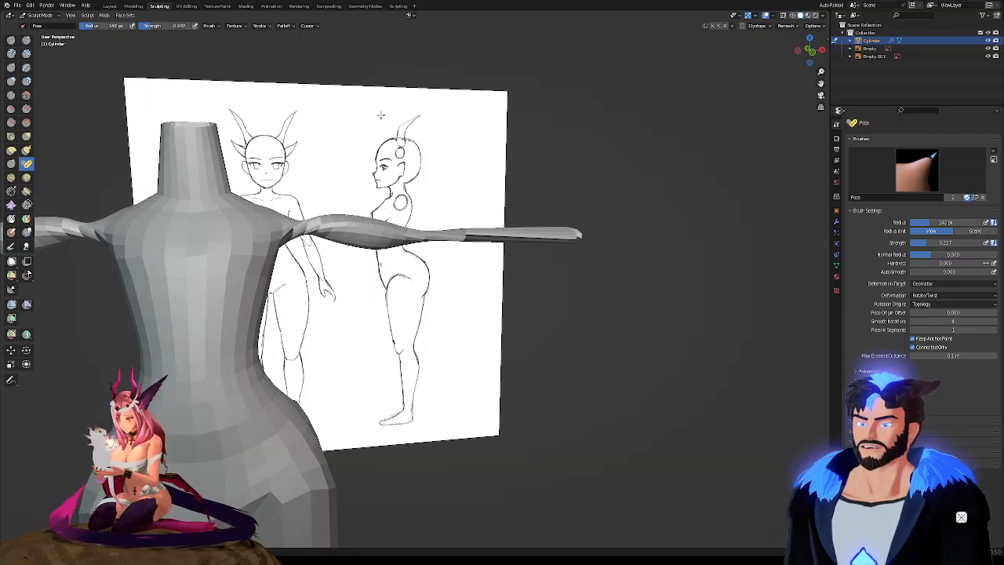
{"action": "middle_click_drag", "start_coordinate": [383, 230], "coordinate": [401, 235]}
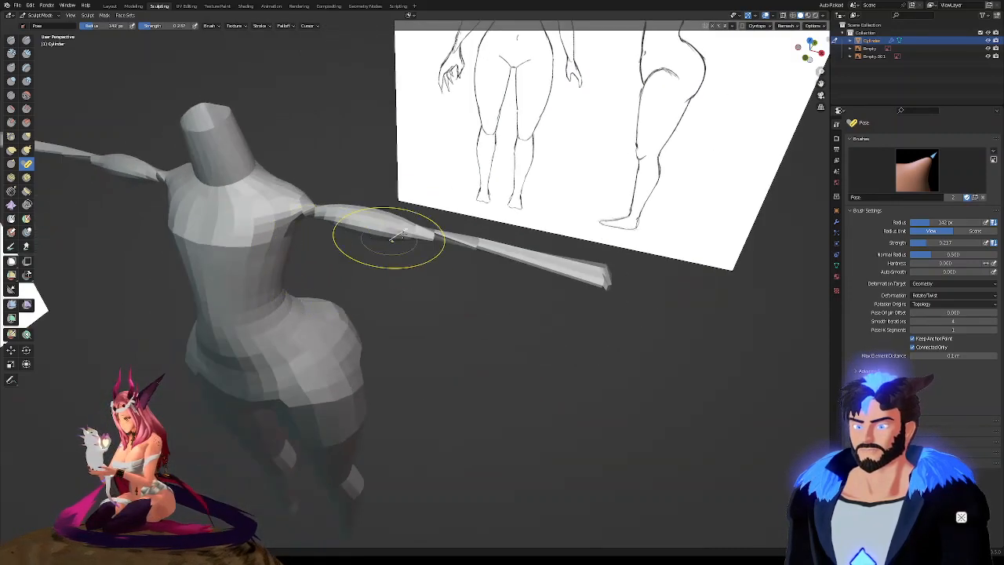
{"action": "middle_click_drag", "start_coordinate": [326, 196], "coordinate": [386, 205]}
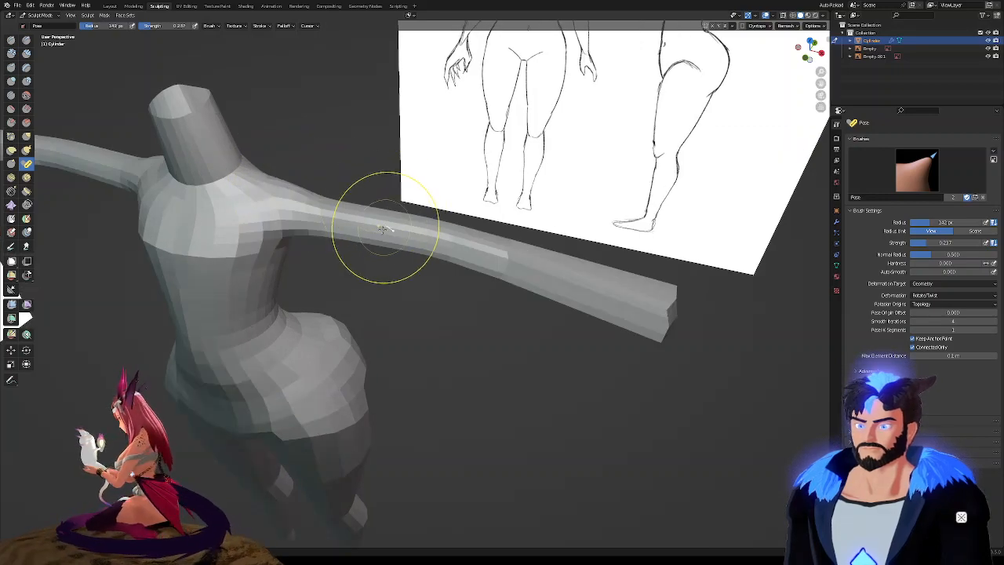
Save the body file and open the recent project containing the finished character in the red dress
{"action": "mouse_move", "coordinate": [399, 242]}
{"action": "middle_mouse_down"}
{"action": "mouse_move", "coordinate": [314, 235]}
{"action": "mouse_move", "coordinate": [404, 249]}
{"action": "mouse_move", "coordinate": [396, 244]}
{"action": "mouse_move", "coordinate": [415, 240]}
{"action": "middle_mouse_up"}
{"action": "middle_click_drag", "start_coordinate": [437, 198], "coordinate": [381, 170]}
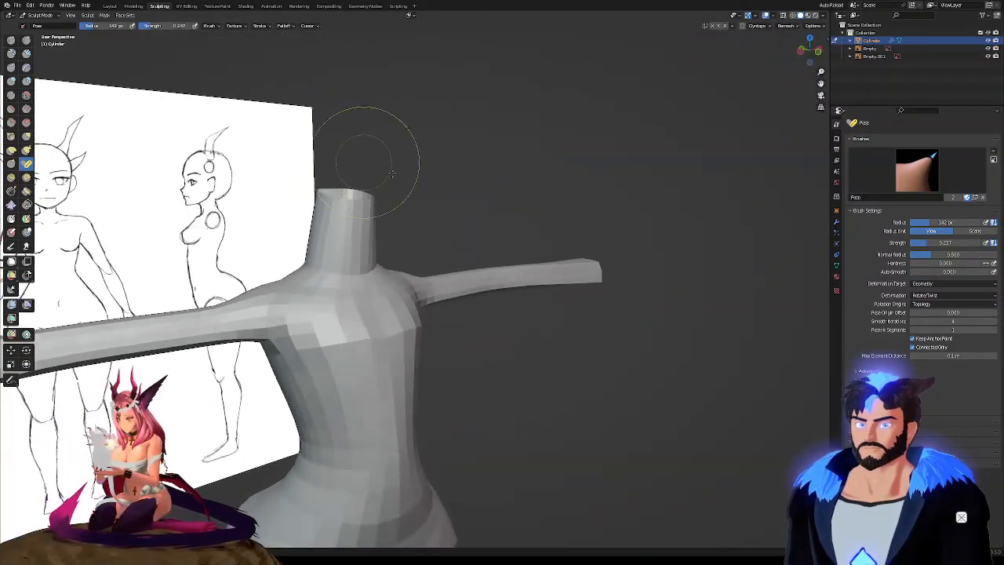
{"action": "key", "text": "ctrl+s"}
{"action": "mouse_move", "coordinate": [478, 267]}
{"action": "middle_mouse_down"}
{"action": "mouse_move", "coordinate": [404, 287]}
{"action": "mouse_move", "coordinate": [439, 236]}
{"action": "mouse_move", "coordinate": [458, 177]}
{"action": "mouse_move", "coordinate": [426, 180]}
{"action": "mouse_move", "coordinate": [471, 219]}
{"action": "middle_mouse_up"}
{"action": "left_click", "coordinate": [17, 5]}
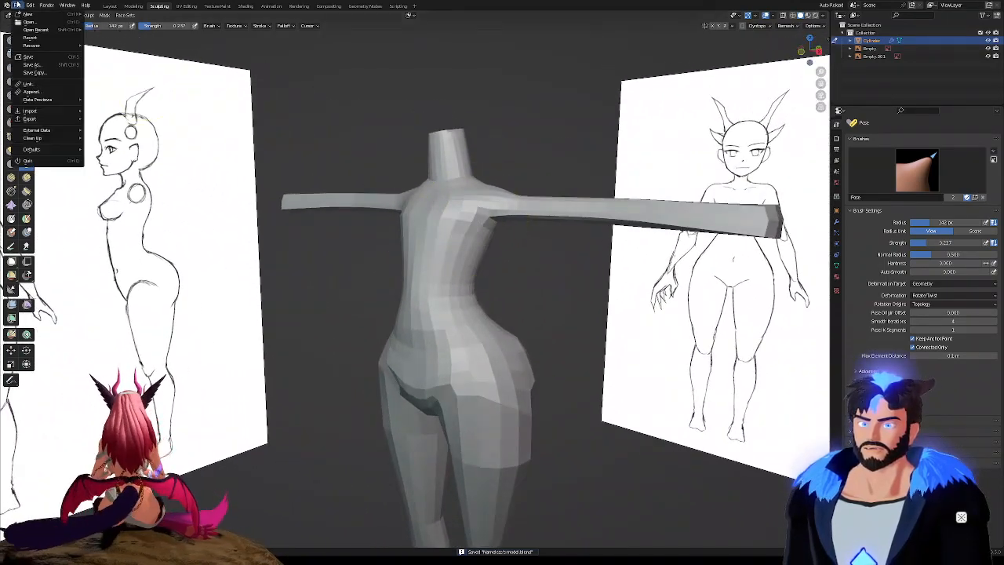
{"action": "mouse_move", "coordinate": [51, 30]}
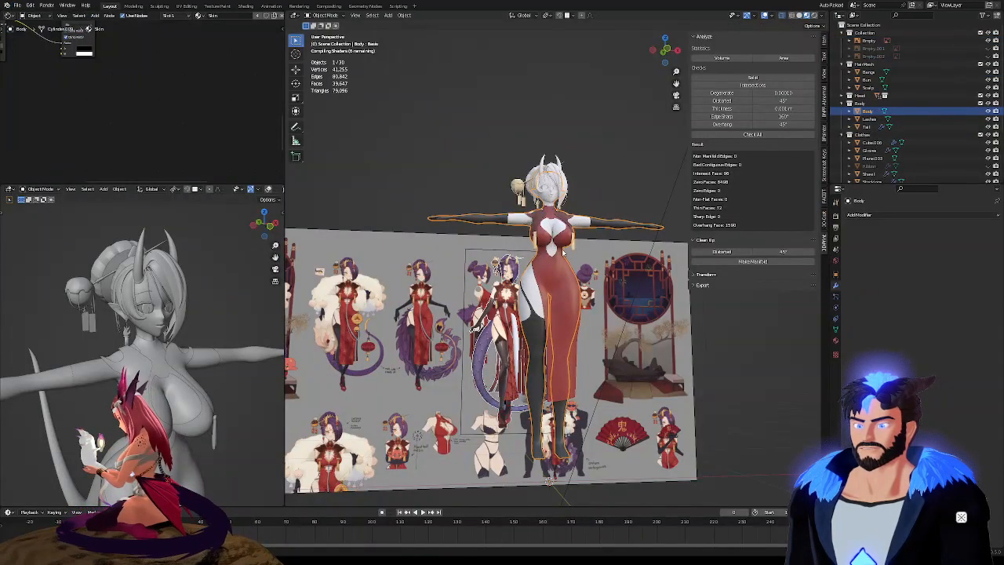
Show the object transform values and examine the character's dress and the chest ornaments in the reference artwork
{"action": "scroll", "coordinate": [608, 214], "scroll_direction": "down", "scroll_amount": 4}
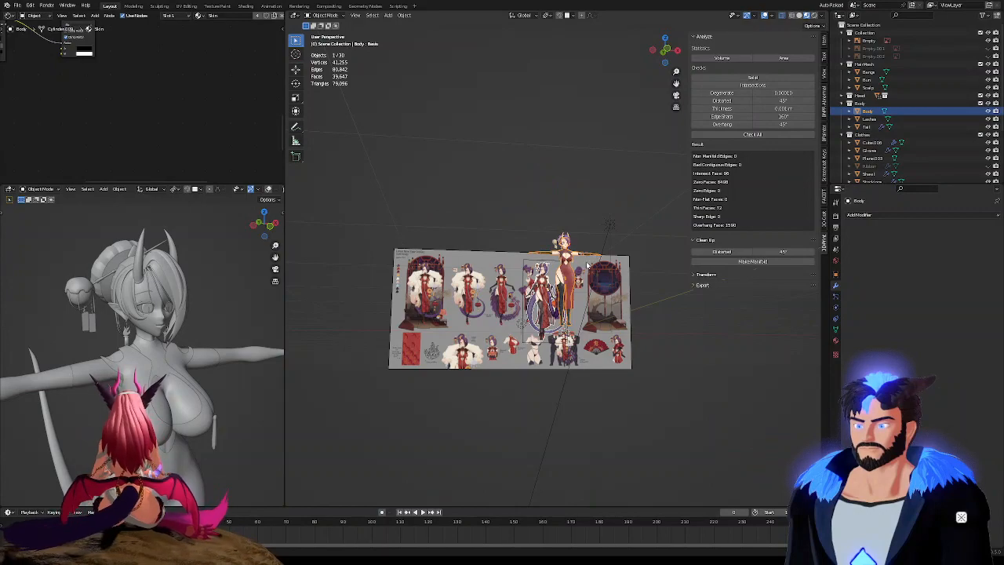
{"action": "scroll", "coordinate": [587, 265], "scroll_direction": "up", "scroll_amount": 10}
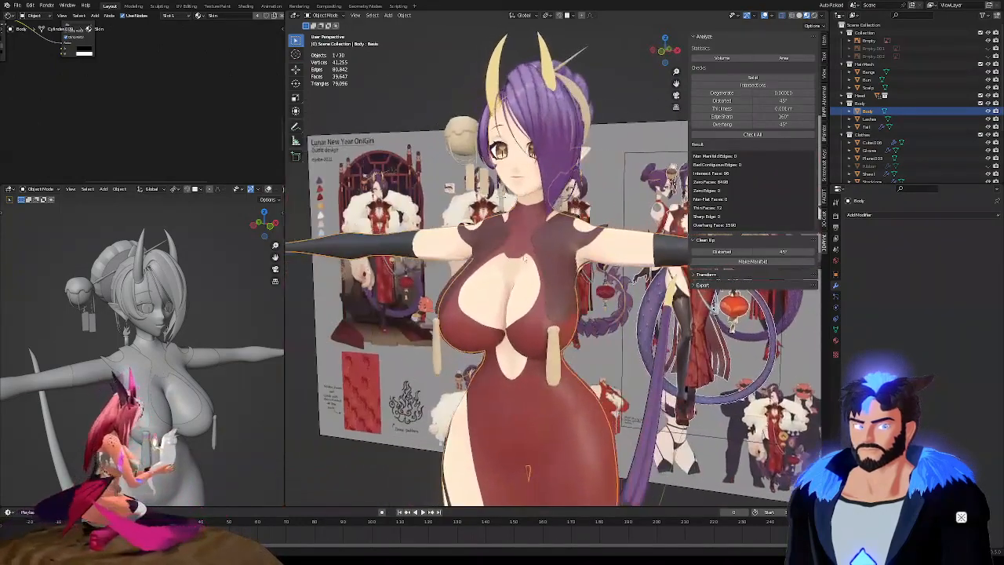
{"action": "left_click", "coordinate": [639, 96]}
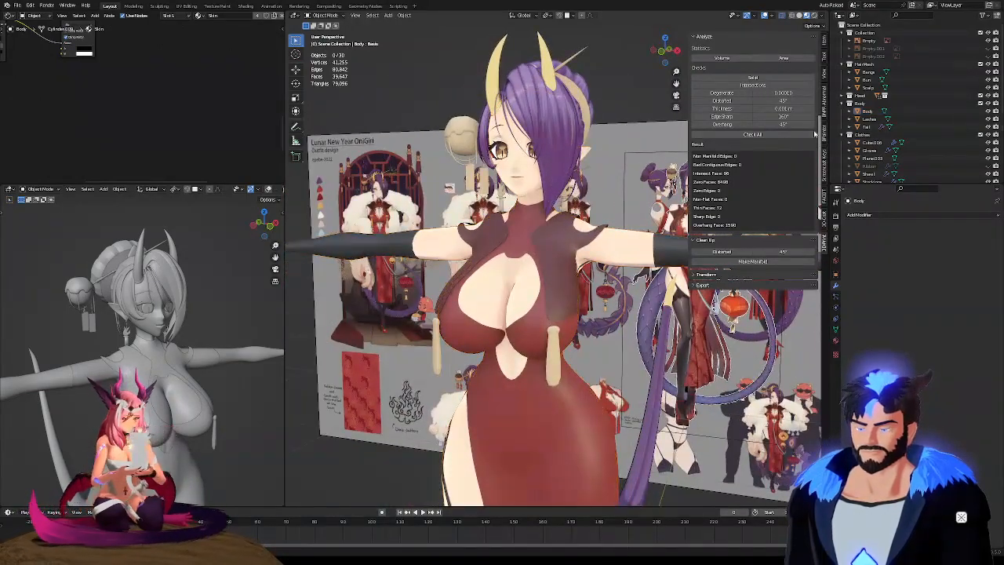
{"action": "left_click", "coordinate": [824, 42]}
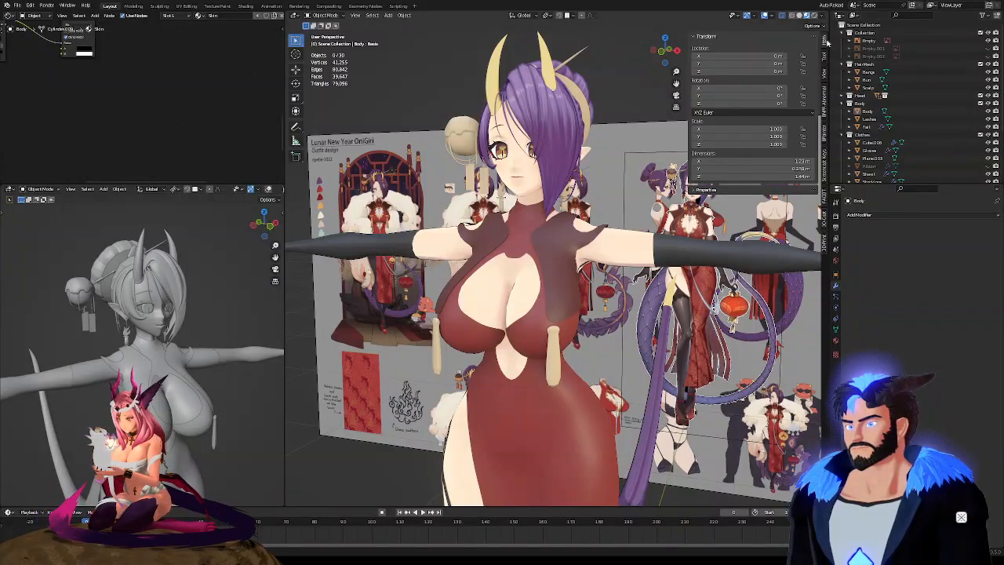
{"action": "left_click_drag", "start_coordinate": [688, 126], "coordinate": [728, 125]}
{"action": "scroll", "coordinate": [527, 185], "scroll_direction": "down", "scroll_amount": 3}
{"action": "middle_click_drag", "start_coordinate": [524, 185], "coordinate": [543, 202]}
{"action": "scroll", "coordinate": [543, 203], "scroll_direction": "up", "scroll_amount": 7}
{"action": "scroll", "coordinate": [529, 167], "scroll_direction": "up", "scroll_amount": 3}
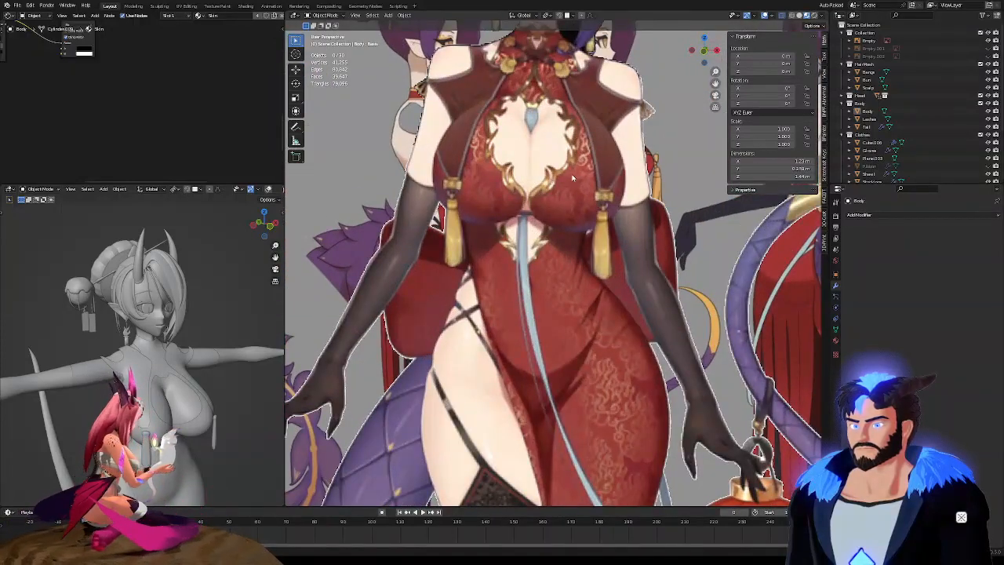
{"action": "scroll", "coordinate": [568, 170], "scroll_direction": "down", "scroll_amount": 1}
{"action": "scroll", "coordinate": [567, 170], "scroll_direction": "down", "scroll_amount": 8}
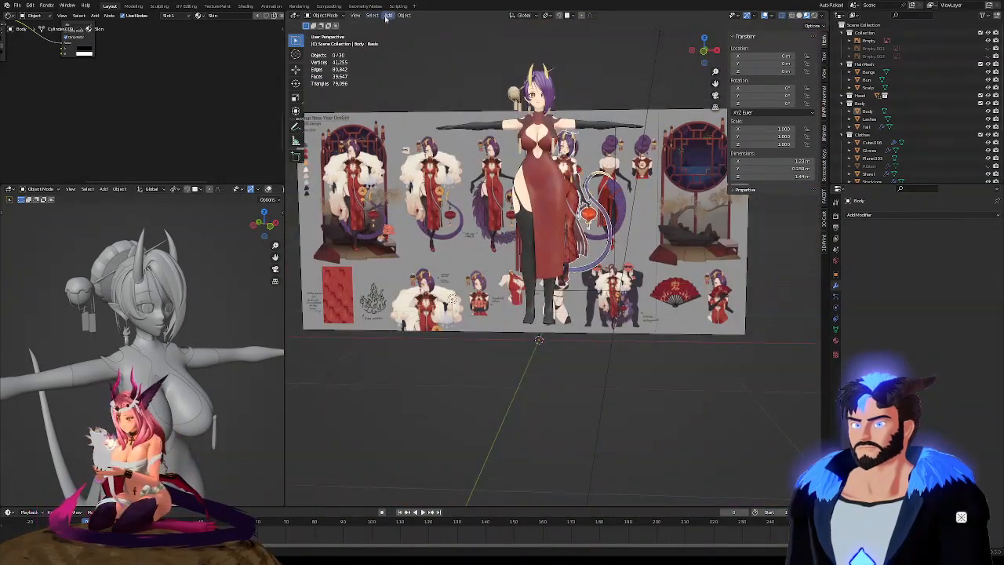
Add a mesh plane and rotate it 90° in the right side view so that it stands upright
{"action": "left_click", "coordinate": [387, 16]}
{"action": "mouse_move", "coordinate": [399, 25]}
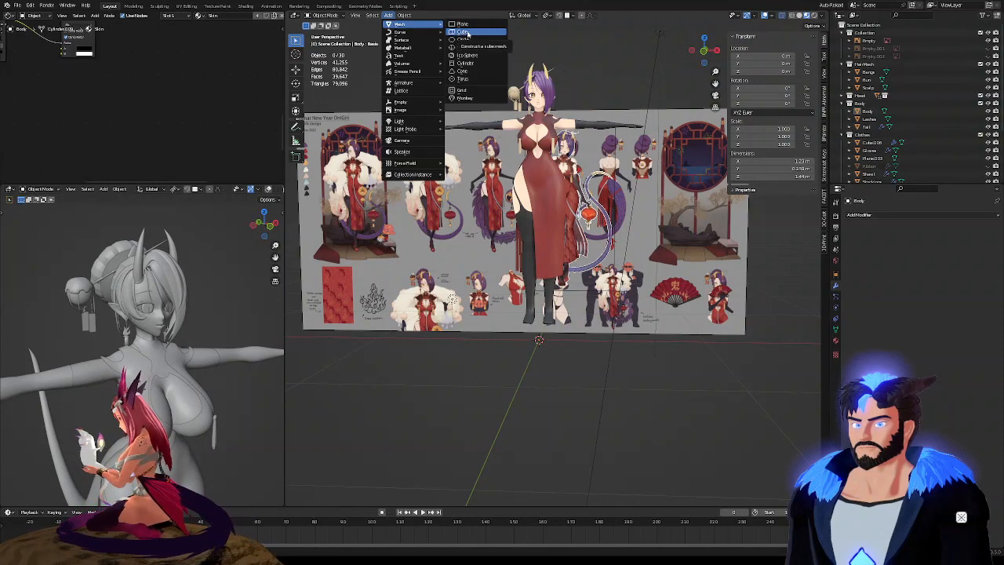
{"action": "left_click", "coordinate": [468, 26]}
{"action": "middle_click_drag", "start_coordinate": [564, 274], "coordinate": [498, 273]}
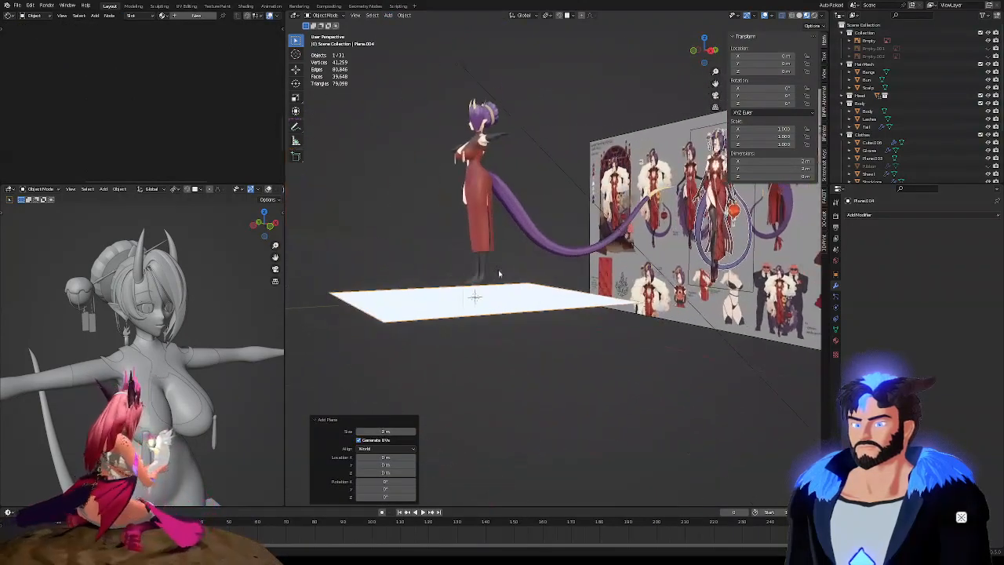
{"action": "left_click", "coordinate": [710, 53]}
{"action": "key", "text": "r"}
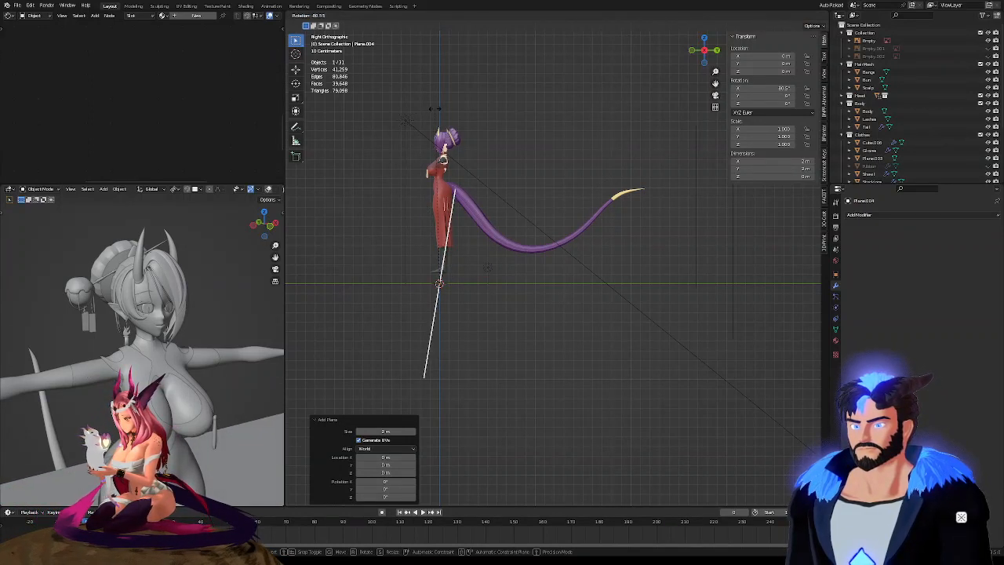
{"action": "type", "text": "90"}
{"action": "key", "text": "Return"}
{"action": "right_click", "coordinate": [435, 108]}
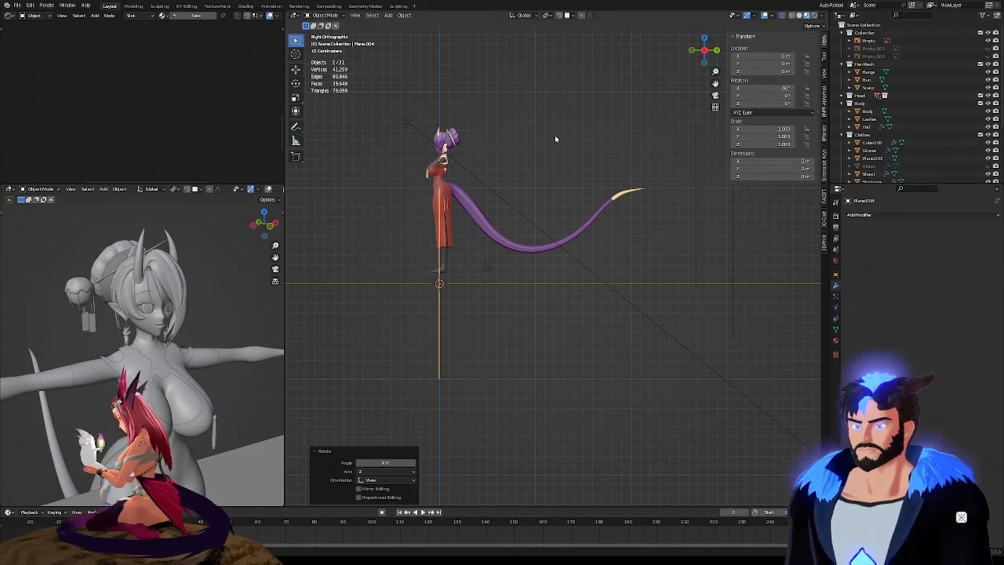
Shrink the upright plane to about 0.2 m and place it in front of the character's chest
{"action": "key", "text": "s"}
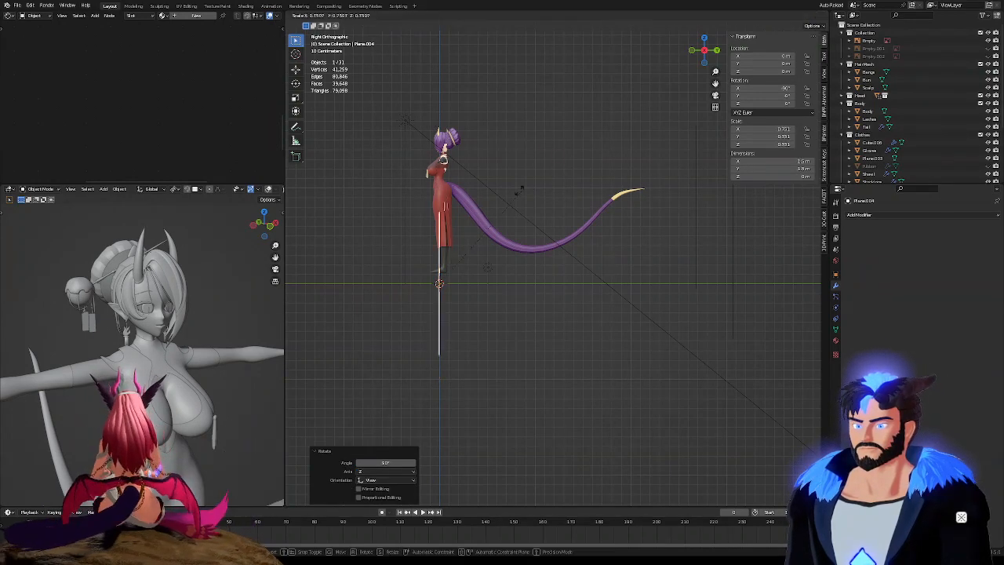
{"action": "left_click", "coordinate": [463, 239]}
{"action": "key", "text": "g"}
{"action": "key", "text": "s"}
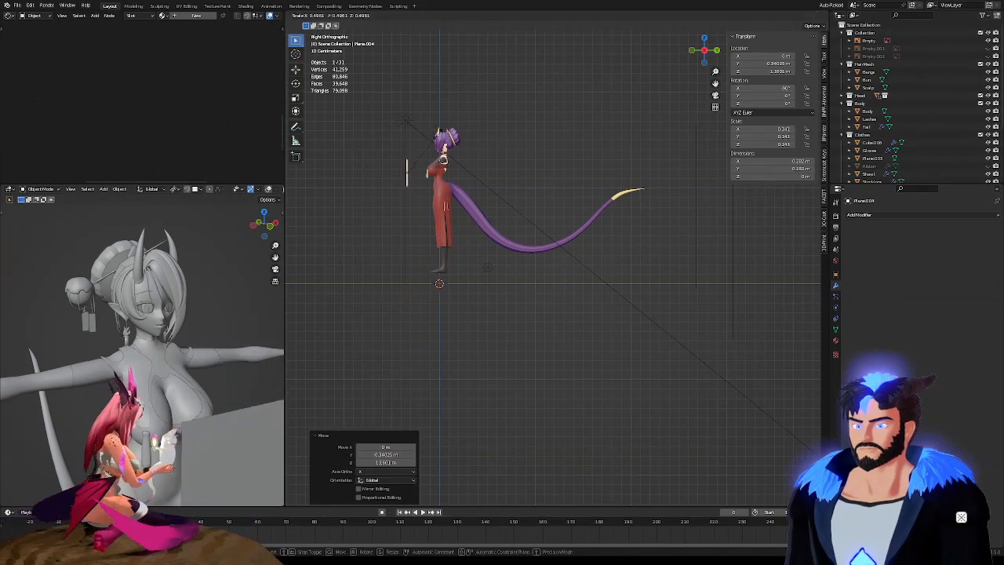
{"action": "left_click", "coordinate": [427, 169]}
Move the plane in the front view onto the chest of the neighbouring reference figure beside the character
{"action": "left_click", "coordinate": [692, 51]}
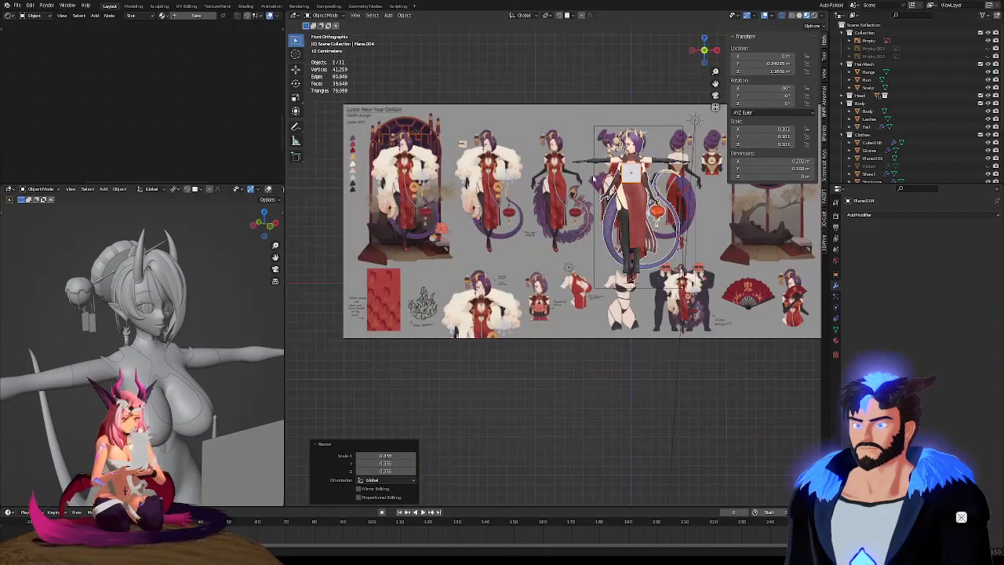
{"action": "scroll", "coordinate": [567, 164], "scroll_direction": "up", "scroll_amount": 8}
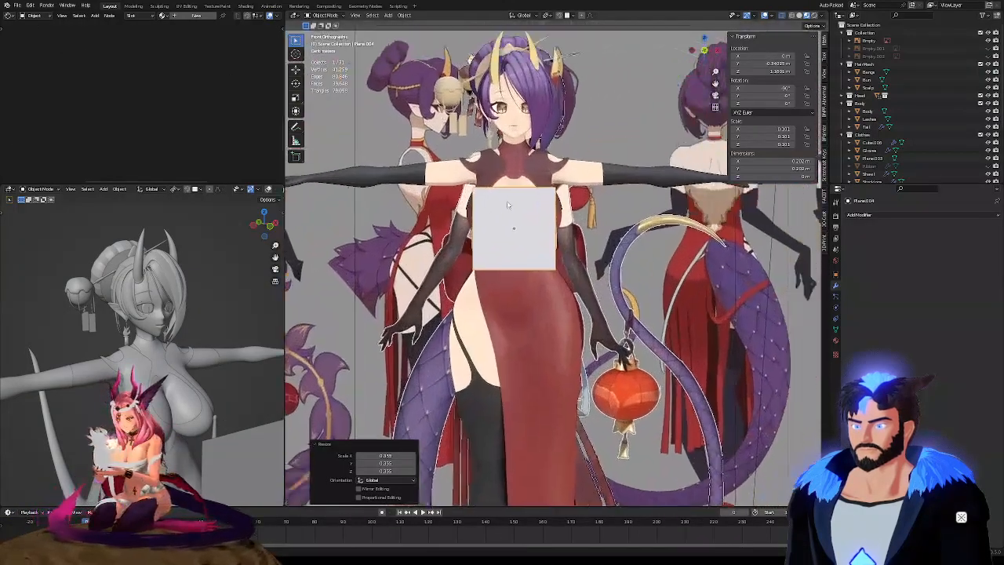
{"action": "scroll", "coordinate": [474, 159], "scroll_direction": "down", "scroll_amount": 5}
{"action": "scroll", "coordinate": [586, 157], "scroll_direction": "up", "scroll_amount": 3}
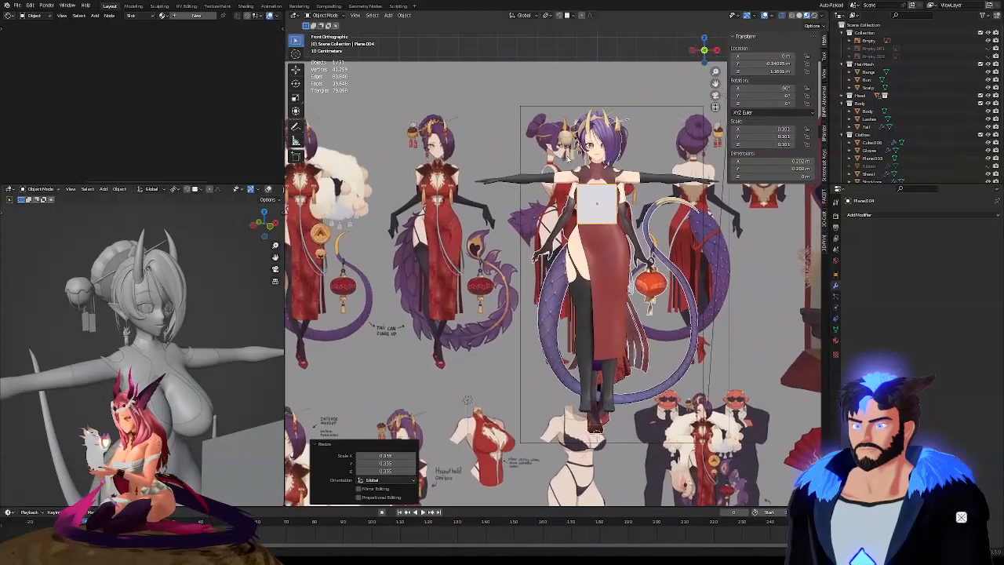
{"action": "key", "text": "g"}
{"action": "left_click", "coordinate": [430, 145]}
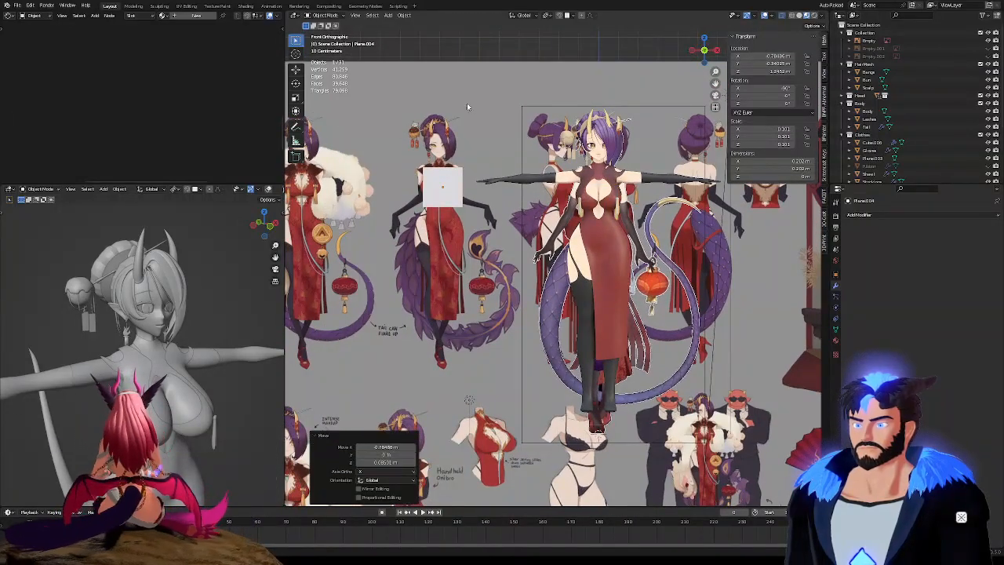
Duplicate the large single-figure reference image and shift the copy about 0.79 m along negative X, behind the plane
{"action": "left_click", "coordinate": [520, 144]}
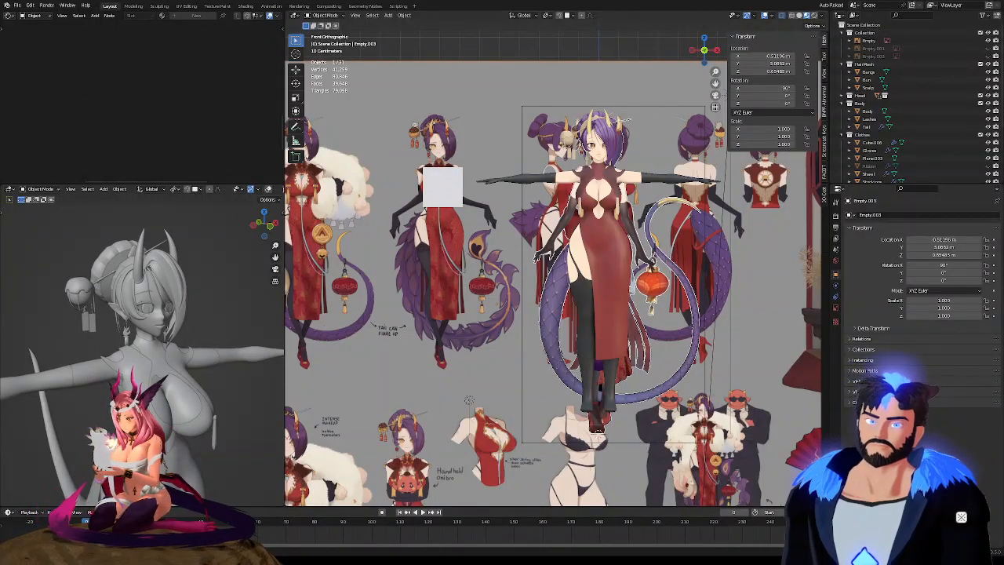
{"action": "scroll", "coordinate": [657, 218], "scroll_direction": "up", "scroll_amount": 4}
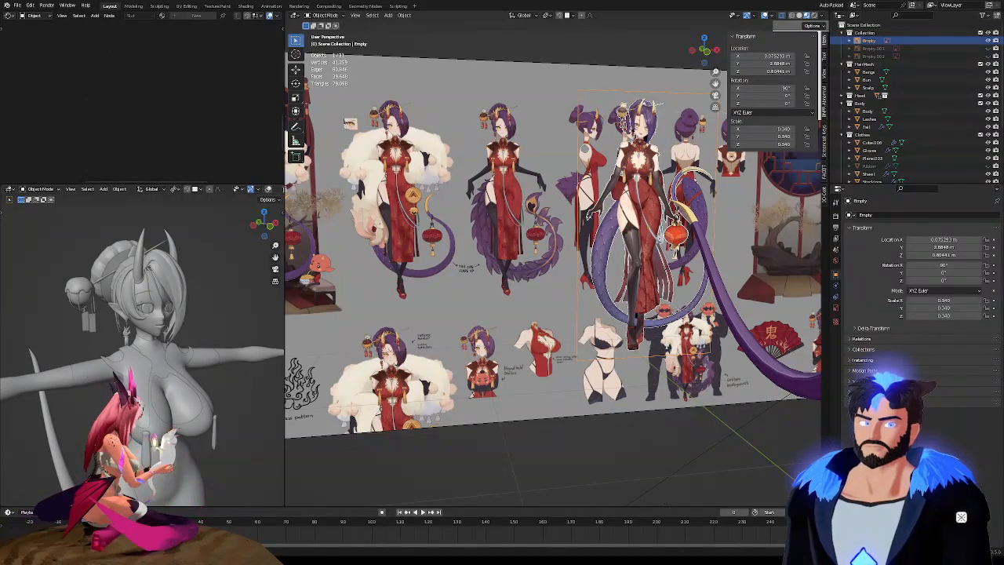
{"action": "middle_click_drag", "start_coordinate": [661, 238], "coordinate": [636, 237]}
{"action": "scroll", "coordinate": [614, 226], "scroll_direction": "down", "scroll_amount": 1}
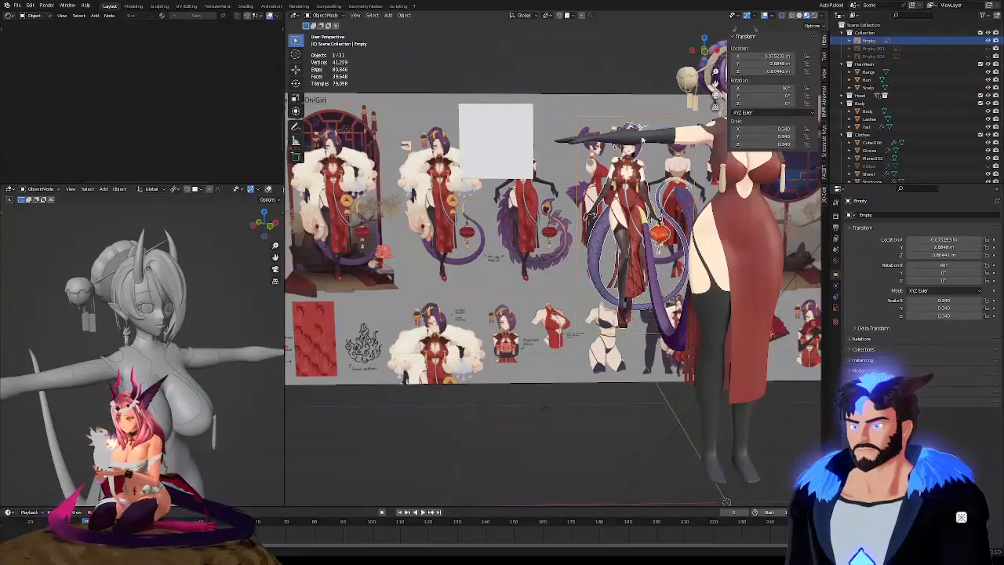
{"action": "left_click", "coordinate": [705, 51]}
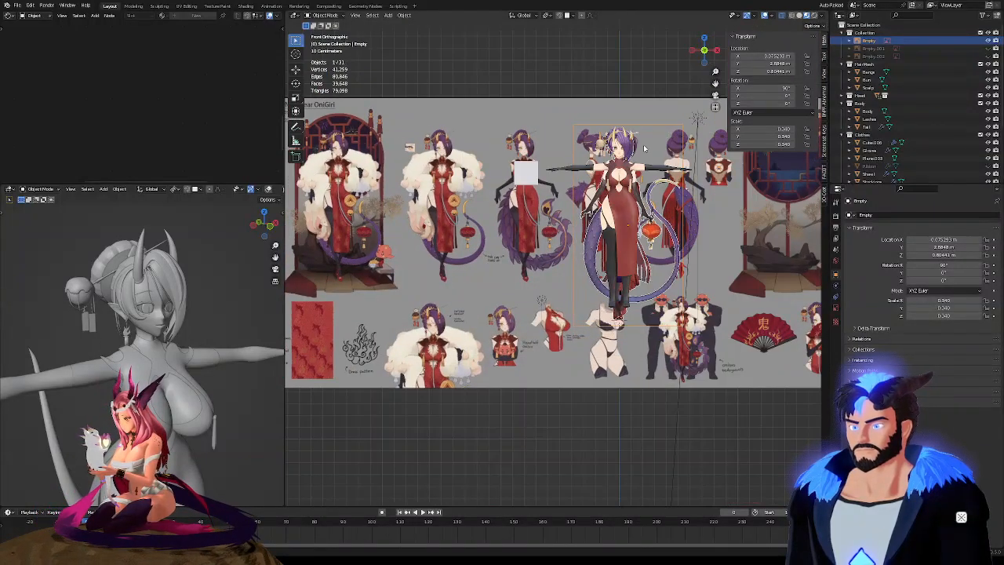
{"action": "key", "text": "shift+d"}
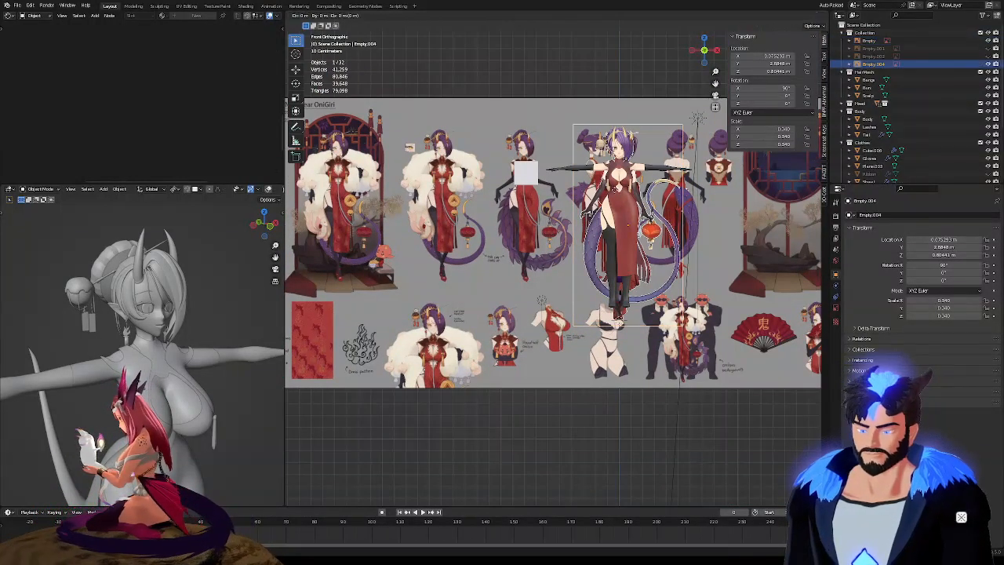
{"action": "key", "text": "x"}
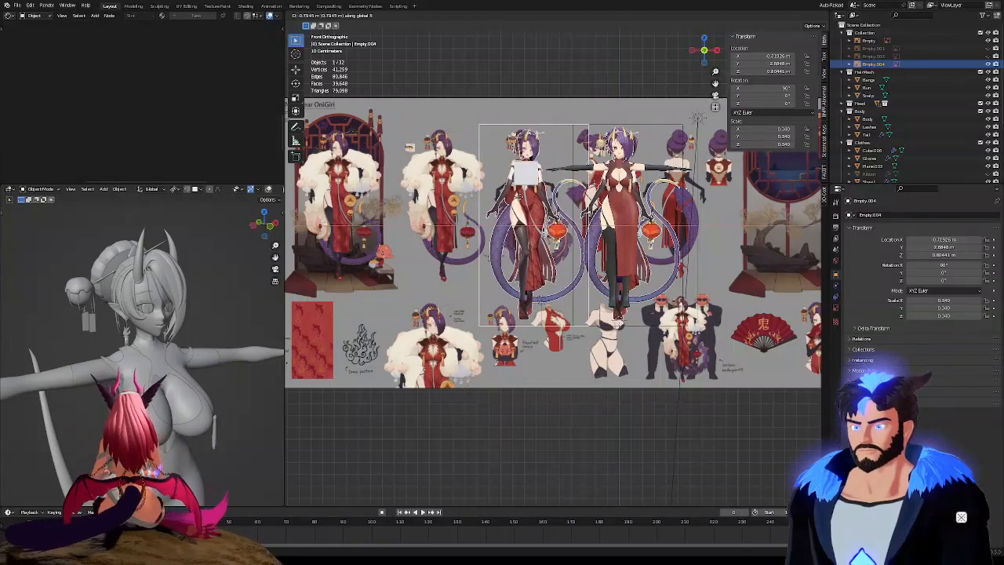
{"action": "left_click", "coordinate": [524, 166]}
Select the plane and scale it by about 0.218 over the duplicated reference figure's chest
{"action": "scroll", "coordinate": [528, 176], "scroll_direction": "up", "scroll_amount": 4}
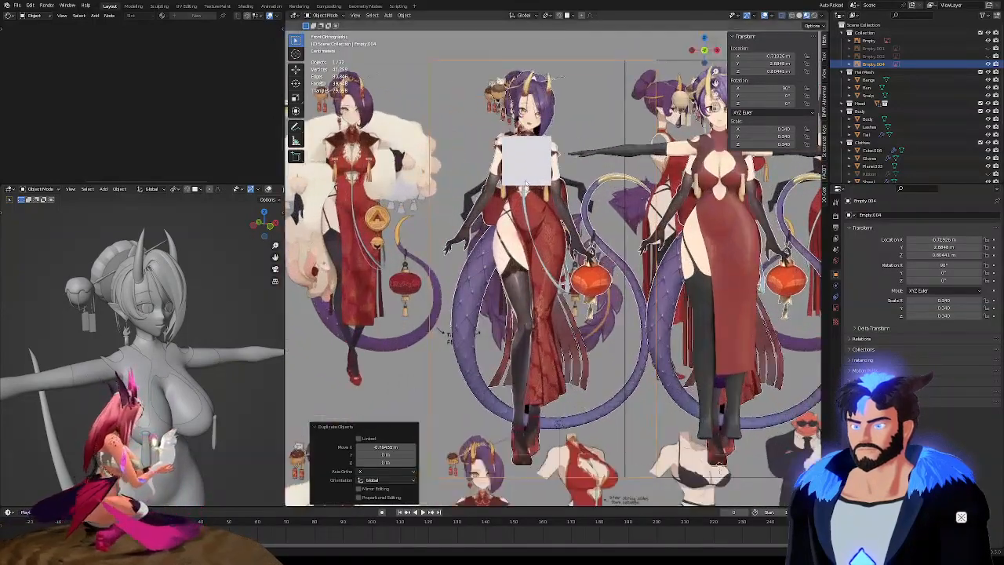
{"action": "left_click", "coordinate": [532, 158]}
{"action": "key", "text": "s"}
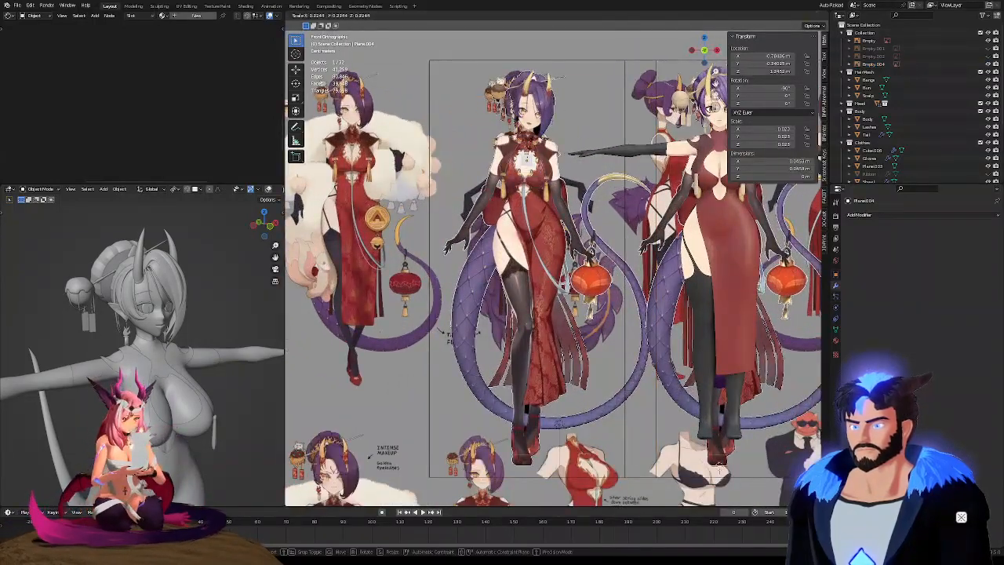
{"action": "left_click", "coordinate": [542, 143]}
{"action": "scroll", "coordinate": [542, 142], "scroll_direction": "up", "scroll_amount": 5}
{"action": "scroll", "coordinate": [541, 142], "scroll_direction": "up", "scroll_amount": 2}
Scale the plane down to about 0.033 m wide and move it about 0.048 m down along Z on the reference figure's chest
{"action": "key", "text": "s"}
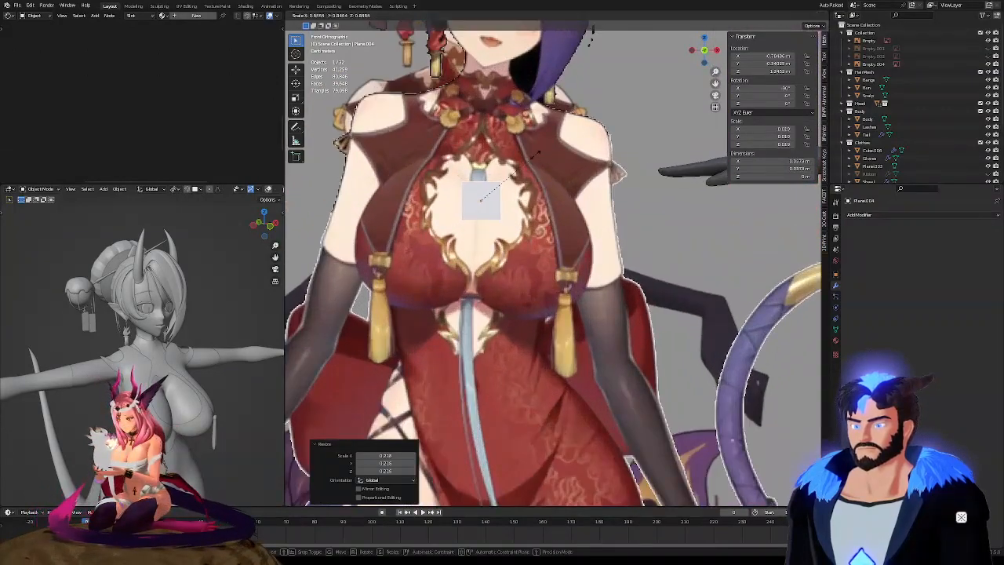
{"action": "left_click", "coordinate": [530, 162]}
{"action": "key", "text": "g"}
{"action": "key", "text": "z"}
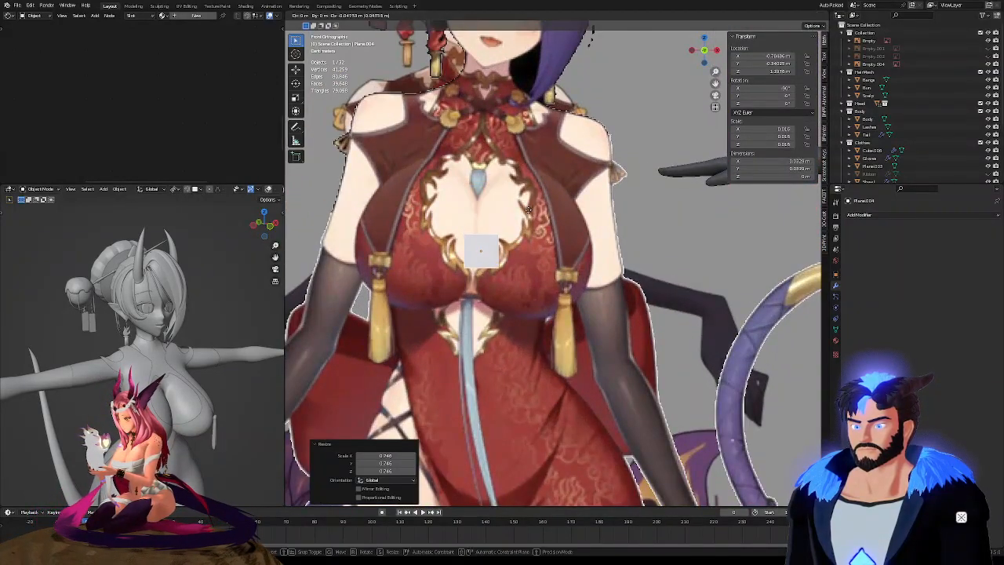
{"action": "left_click", "coordinate": [527, 192]}
Select the duplicated reference image Empty.004 and hide it in the viewport
{"action": "scroll", "coordinate": [527, 192], "scroll_direction": "down", "scroll_amount": 6}
{"action": "scroll", "coordinate": [527, 192], "scroll_direction": "down", "scroll_amount": 3}
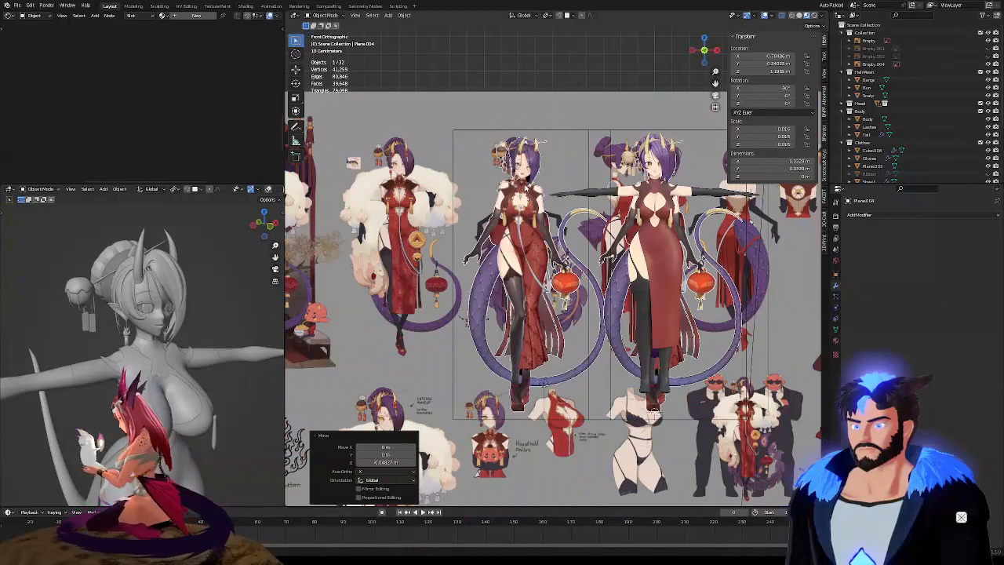
{"action": "scroll", "coordinate": [528, 192], "scroll_direction": "up", "scroll_amount": 3}
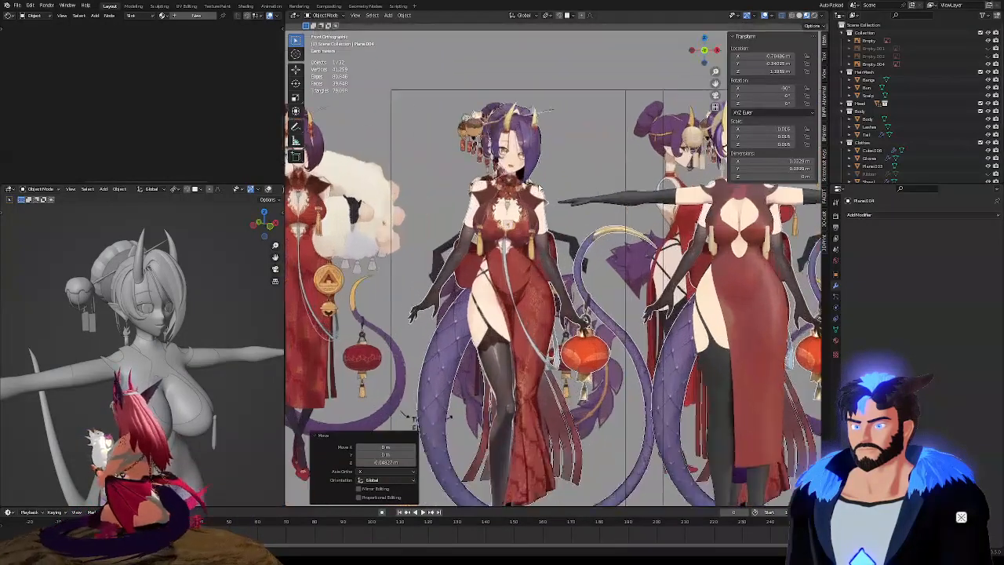
{"action": "left_click", "coordinate": [491, 138]}
{"action": "left_click", "coordinate": [988, 64]}
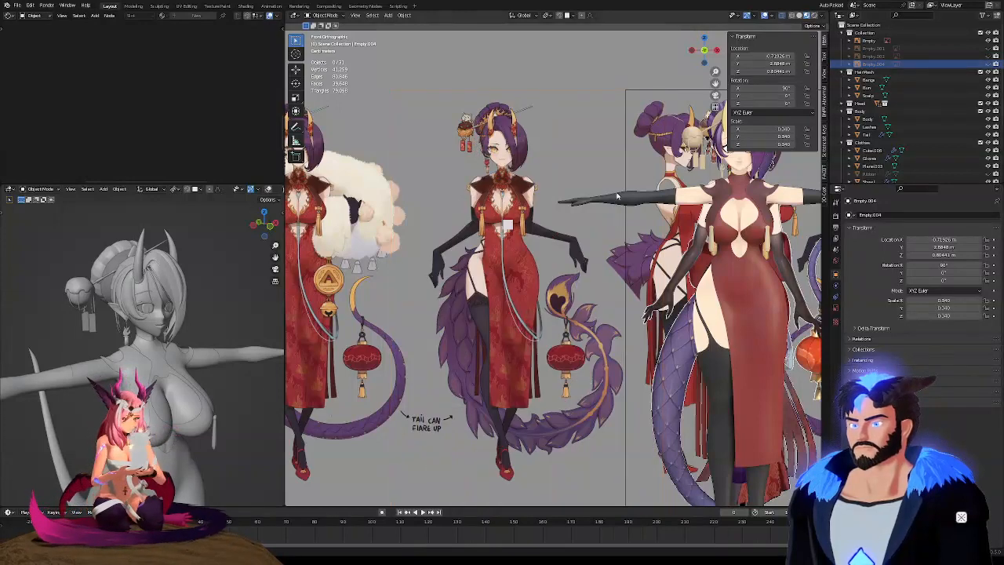
Select the plane and move it to the lower tip of the gold-trimmed chest opening on the underlying reference figure
{"action": "left_click", "coordinate": [531, 221]}
{"action": "scroll", "coordinate": [583, 192], "scroll_direction": "up", "scroll_amount": 3}
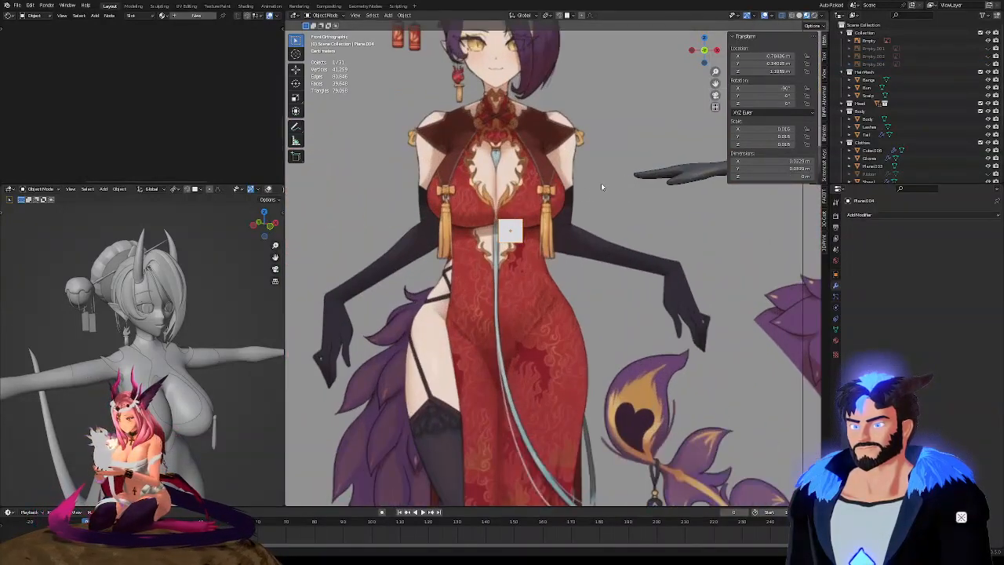
{"action": "key", "text": "g"}
{"action": "left_click", "coordinate": [585, 165]}
{"action": "scroll", "coordinate": [512, 178], "scroll_direction": "up", "scroll_amount": 6}
{"action": "key", "text": "g"}
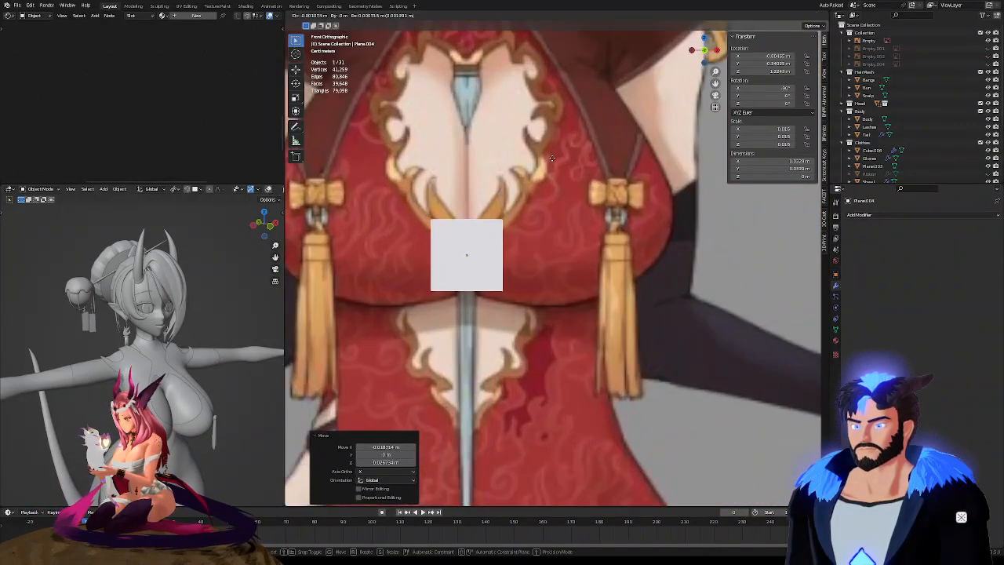
{"action": "left_click", "coordinate": [554, 146]}
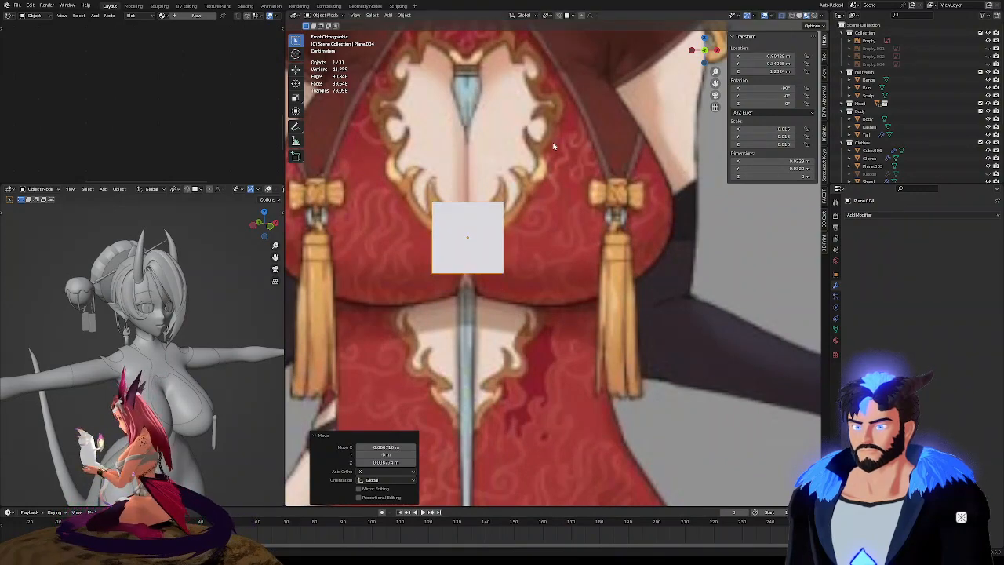
Scale the plane by about 0.153 and centre it along X on the chest's midline
{"action": "key", "text": "s"}
{"action": "left_click", "coordinate": [483, 225]}
{"action": "key", "text": "g"}
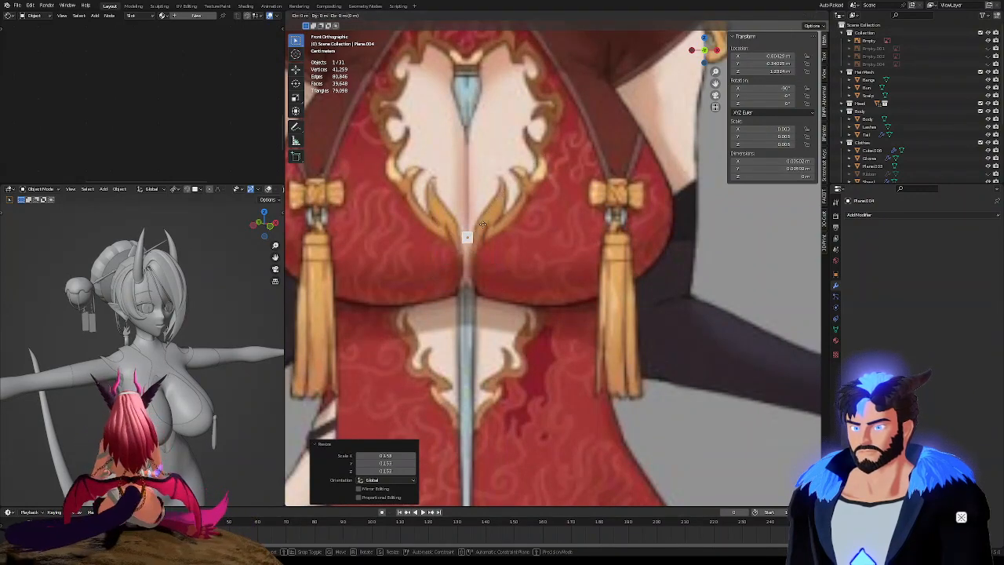
{"action": "key", "text": "x"}
{"action": "left_click", "coordinate": [484, 228]}
Add a Mirror modifier on the X axis and shift the plane's mesh sideways off the midline onto the gold trim
{"action": "left_click", "coordinate": [863, 214]}
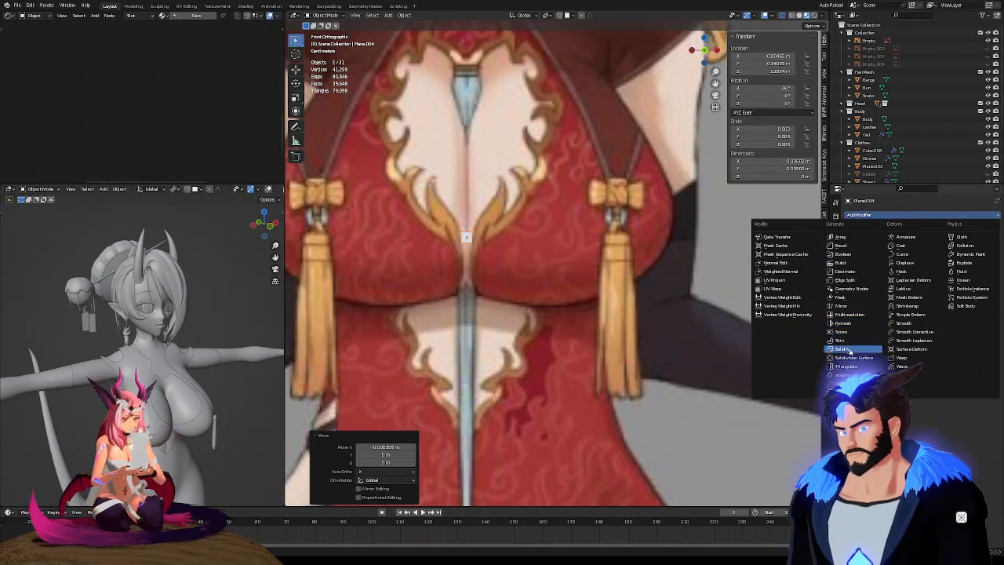
{"action": "left_click", "coordinate": [867, 306]}
{"action": "scroll", "coordinate": [629, 233], "scroll_direction": "down", "scroll_amount": 2}
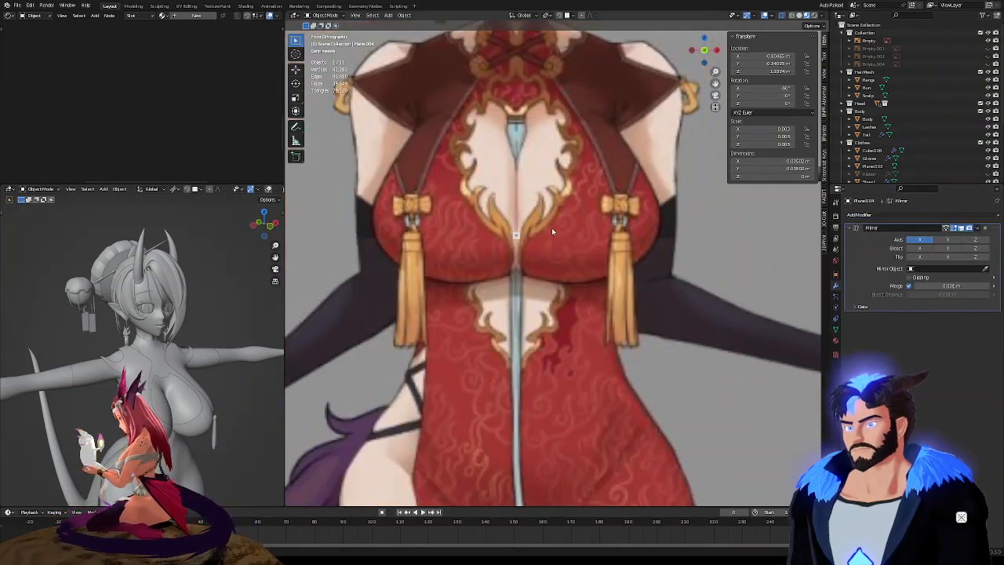
{"action": "scroll", "coordinate": [544, 217], "scroll_direction": "up", "scroll_amount": 3}
{"action": "key", "text": "Tab"}
{"action": "key", "text": "g"}
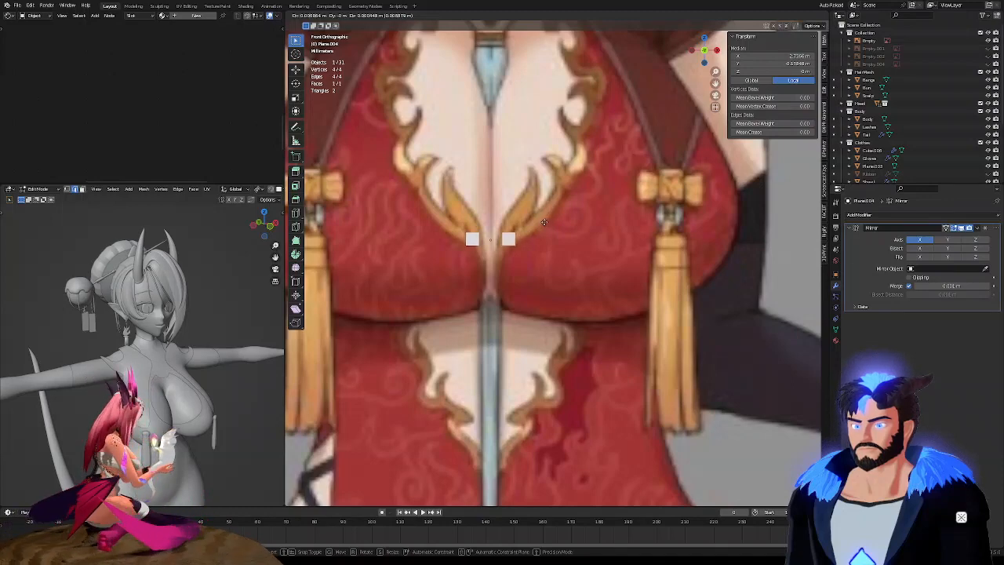
{"action": "left_click", "coordinate": [536, 223]}
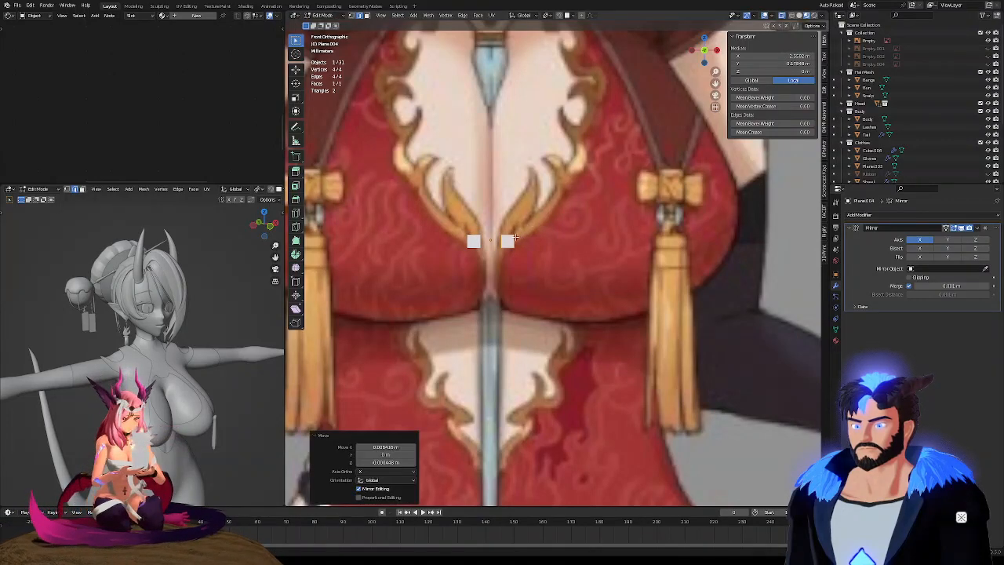
Extrude the square's outer edge up along the gold trim, then rotate and scale the new edge to follow it
{"action": "scroll", "coordinate": [514, 239], "scroll_direction": "up", "scroll_amount": 3}
{"action": "left_click", "coordinate": [515, 242]}
{"action": "key", "text": "e"}
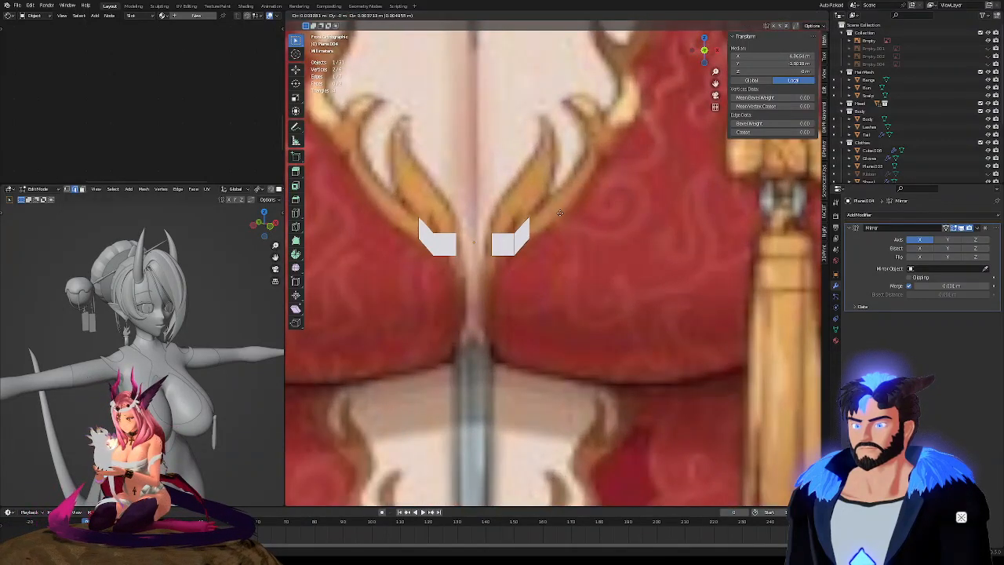
{"action": "left_click", "coordinate": [563, 210]}
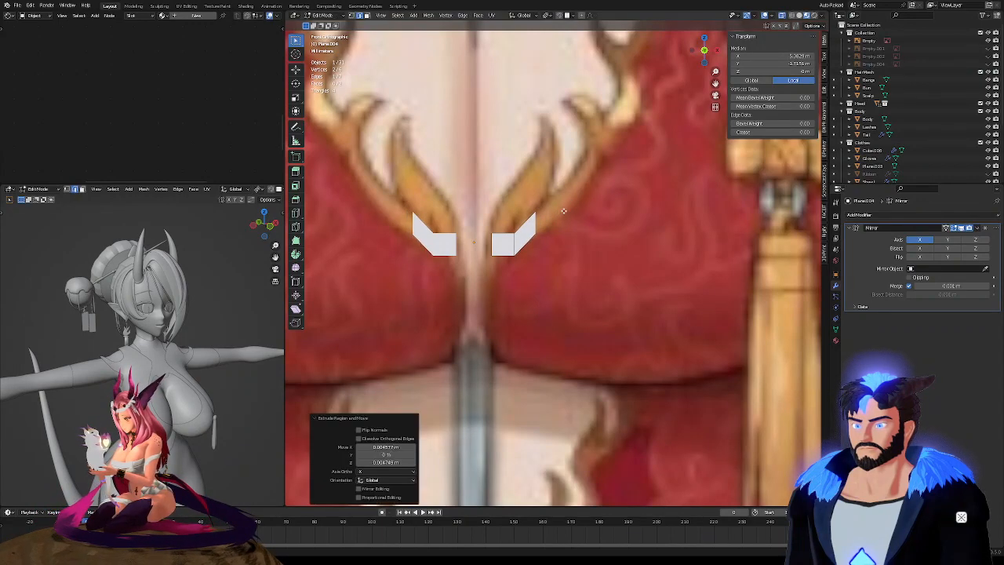
{"action": "key", "text": "r"}
{"action": "left_click", "coordinate": [599, 179]}
{"action": "key", "text": "s"}
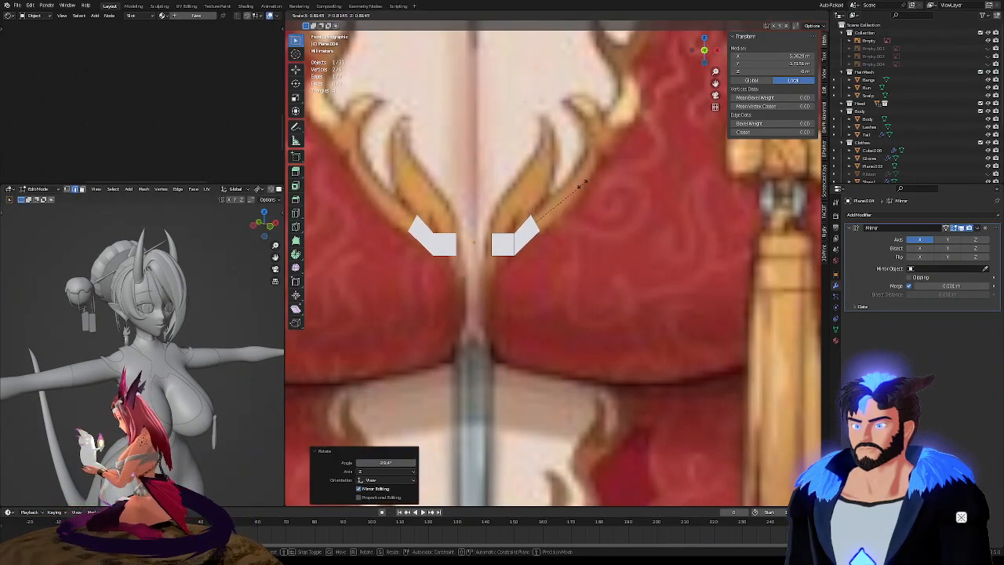
{"action": "left_click", "coordinate": [582, 183]}
Extrude two more strip segments up the outer curve of the trim, rotating each end edge and nudging the last into place
{"action": "key", "text": "e"}
{"action": "left_click", "coordinate": [639, 153]}
{"action": "key", "text": "r"}
{"action": "left_click", "coordinate": [647, 138]}
{"action": "key", "text": "e"}
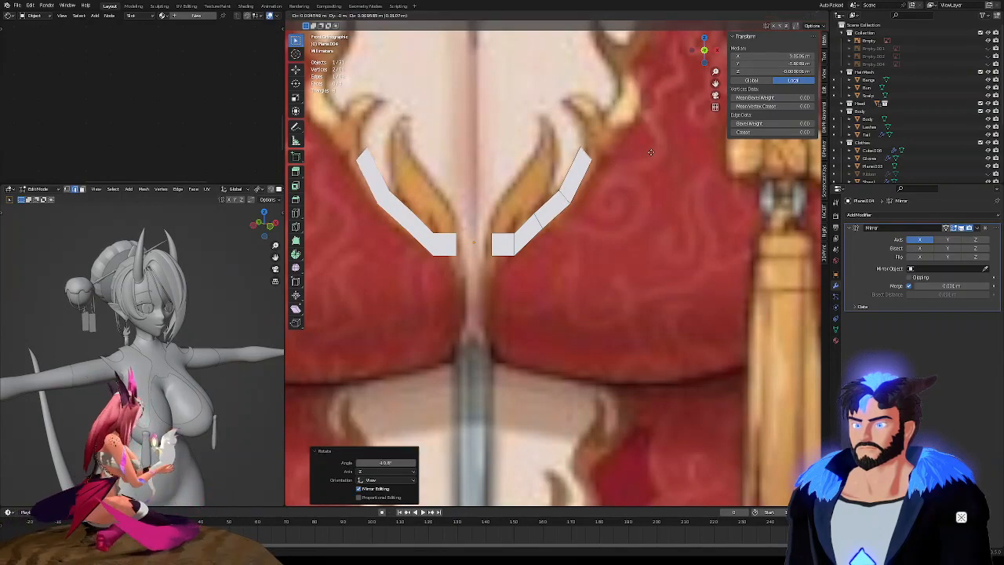
{"action": "left_click", "coordinate": [667, 135]}
{"action": "key", "text": "r"}
{"action": "left_click", "coordinate": [668, 115]}
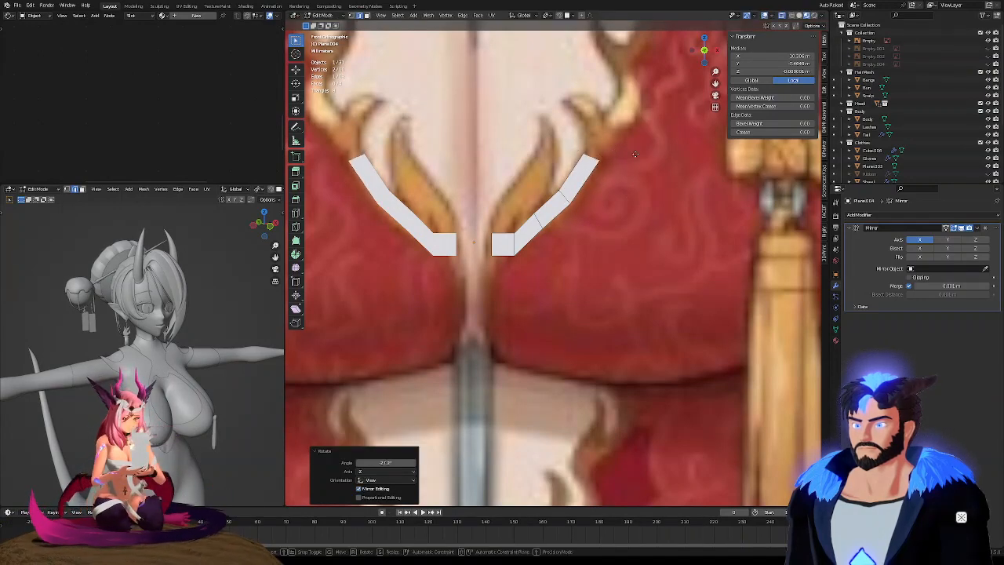
{"action": "key", "text": "e"}
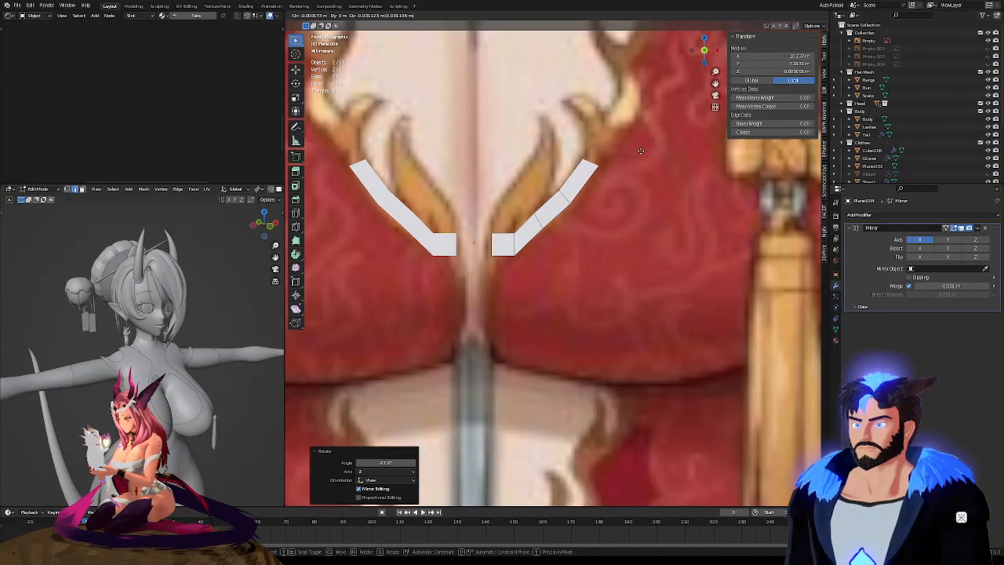
{"action": "left_click", "coordinate": [641, 151]}
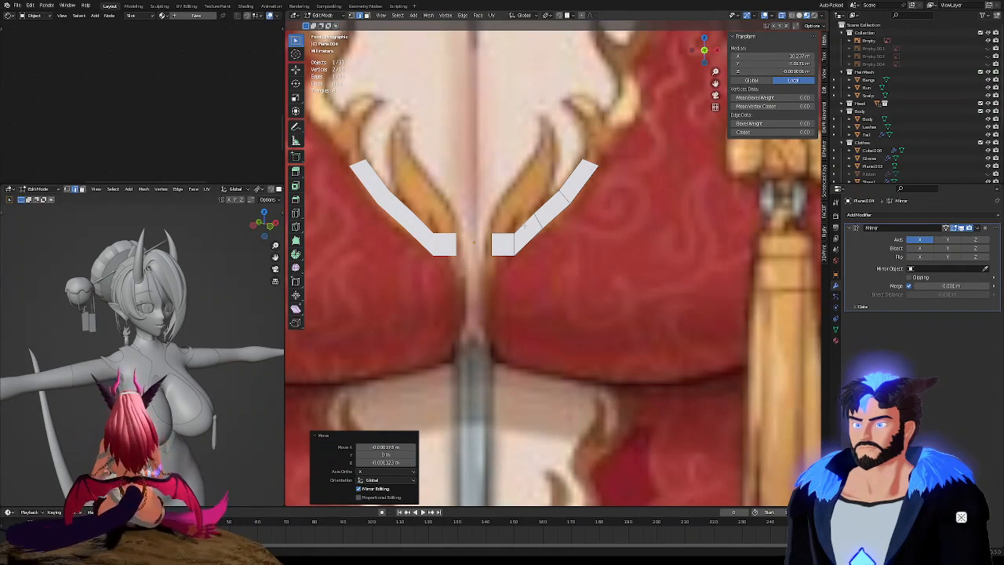
Add a centred loop cut lengthwise through the trim strip
{"action": "key", "text": "ctrl+r"}
{"action": "left_click", "coordinate": [509, 243]}
{"action": "right_click", "coordinate": [509, 243]}
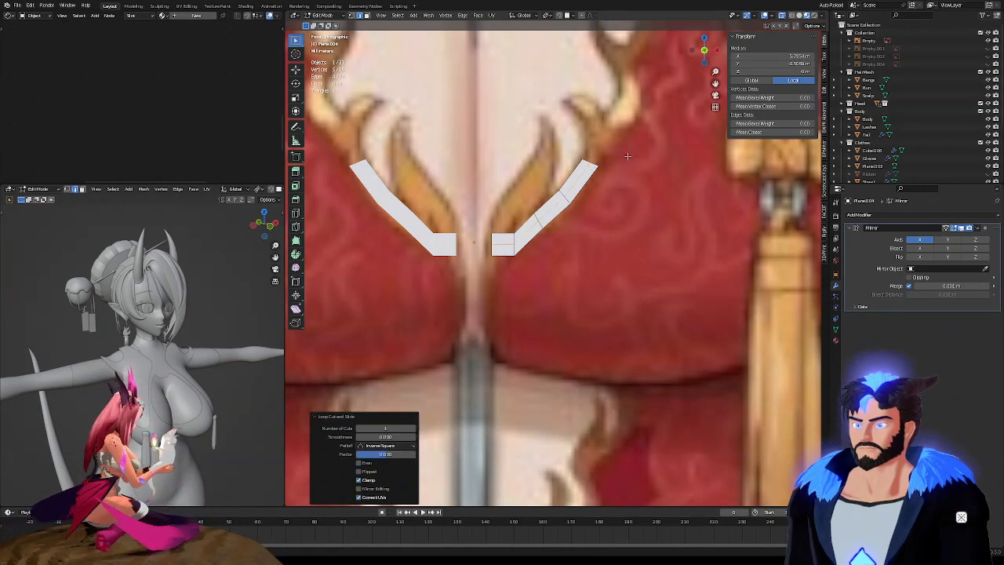
Extrude the inner half of the strip's upper end upward, then rotate and scale it to start the inner prong
{"action": "left_click", "coordinate": [587, 160]}
{"action": "key", "text": "e"}
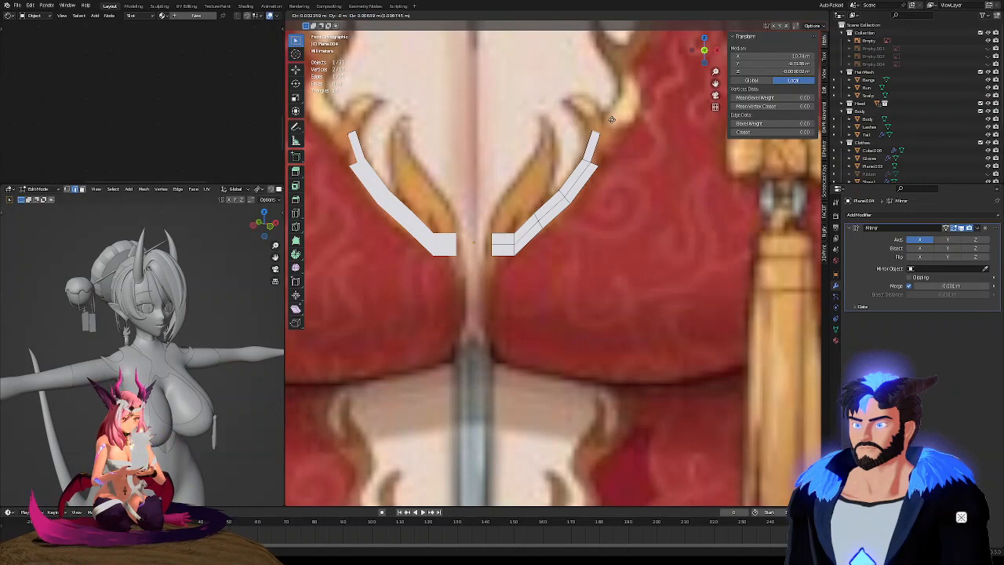
{"action": "left_click", "coordinate": [600, 125]}
{"action": "key", "text": "r"}
{"action": "left_click", "coordinate": [622, 73]}
{"action": "key", "text": "s"}
{"action": "left_click", "coordinate": [640, 94]}
Extrude the outer half of the strip's upper end diagonally along the trim to start the outer branch
{"action": "key", "text": "1"}
{"action": "left_click", "coordinate": [601, 160]}
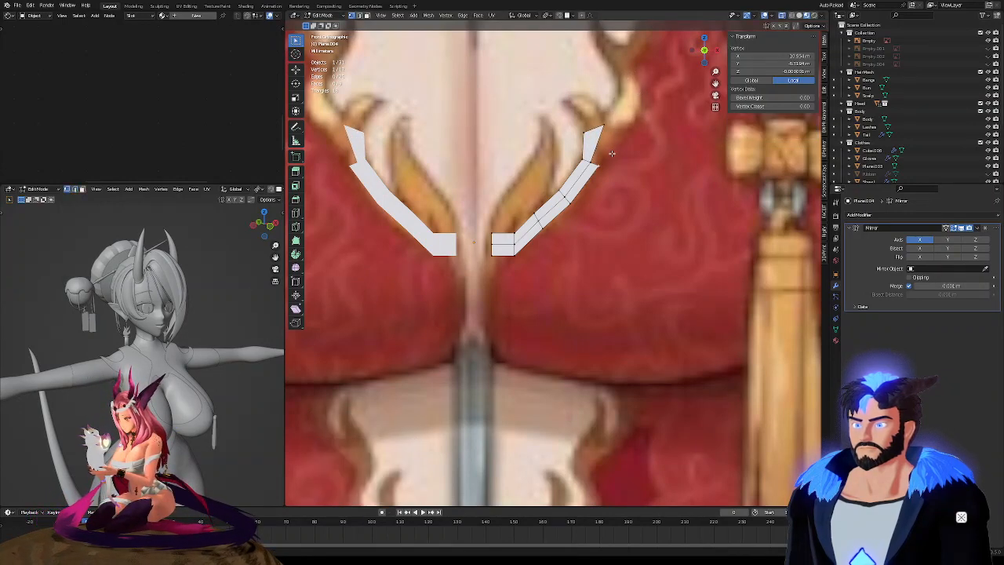
{"action": "key", "text": "2"}
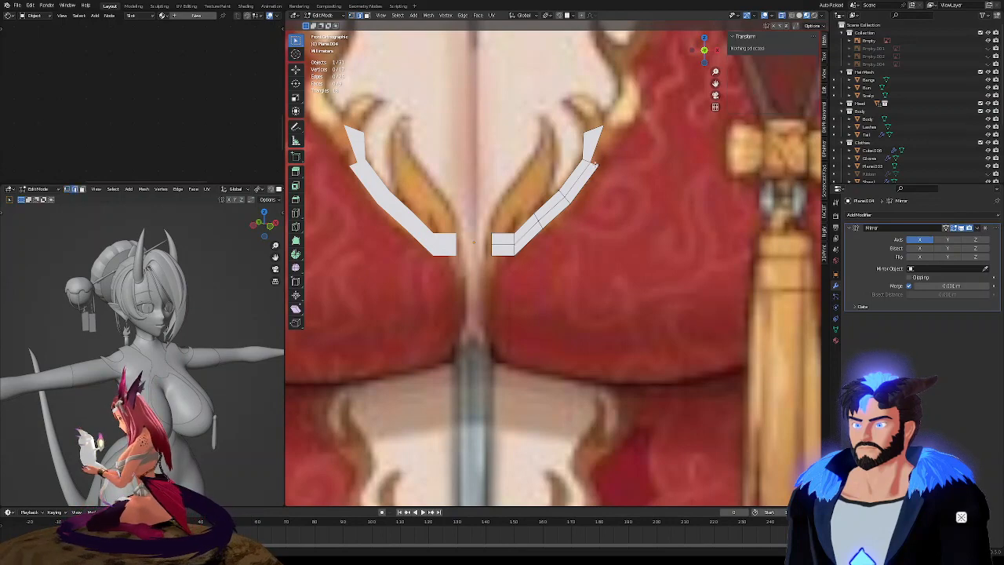
{"action": "left_click", "coordinate": [601, 154]}
{"action": "key", "text": "e"}
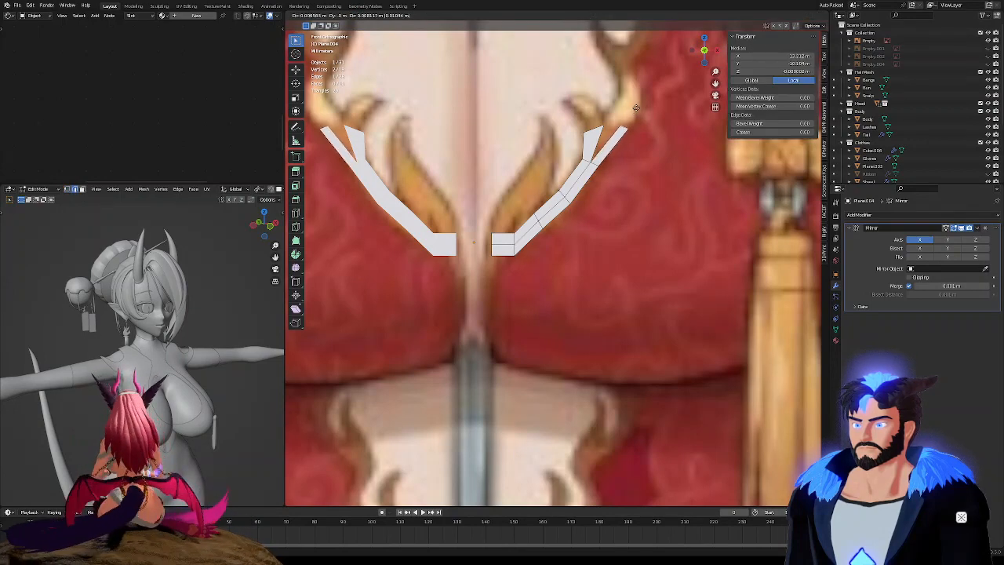
{"action": "left_click", "coordinate": [607, 146]}
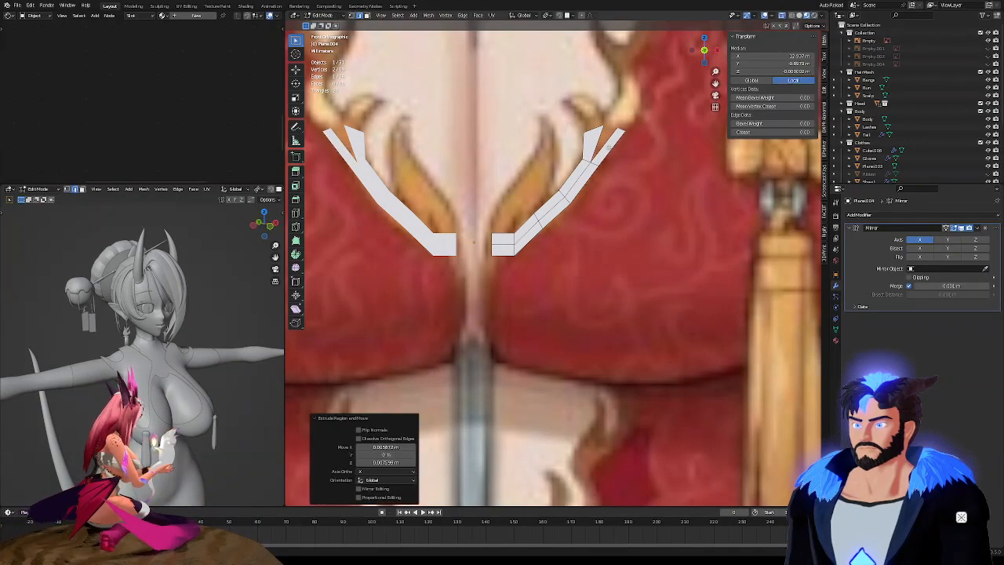
Fill the gap between the inner and outer branches with a face
{"action": "key", "text": "1"}
{"action": "left_click", "coordinate": [601, 141], "text": "shift"}
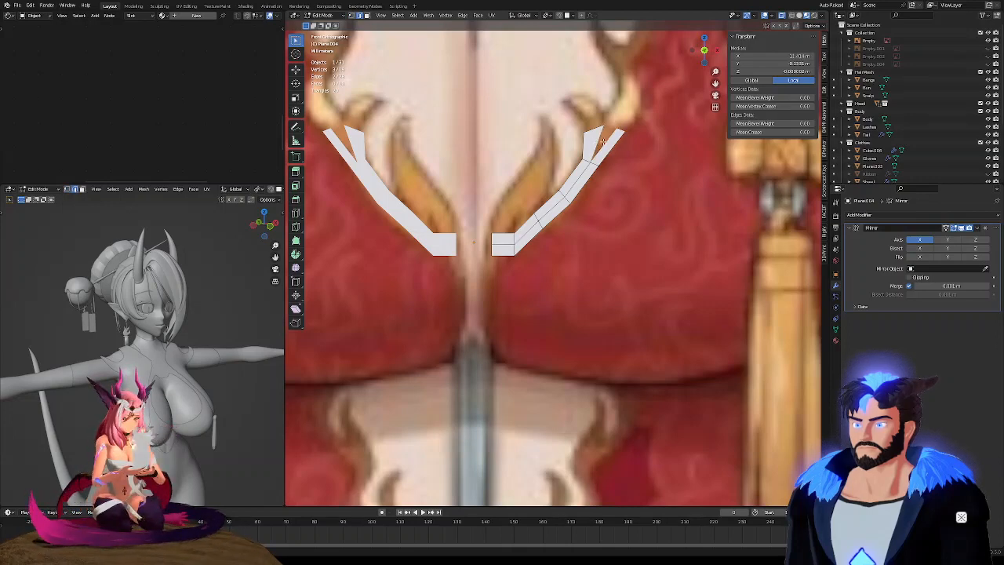
{"action": "key", "text": "f"}
Extrude the top edge of the inner prong upward, then rotate and scale the new edge
{"action": "left_click", "coordinate": [608, 133]}
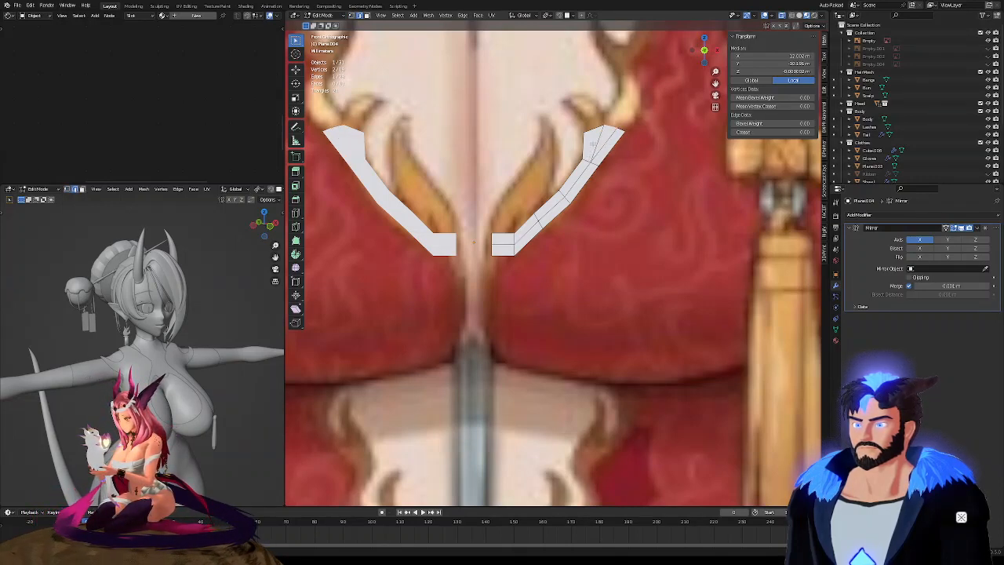
{"action": "key", "text": "e"}
{"action": "left_click", "coordinate": [593, 96]}
{"action": "key", "text": "r"}
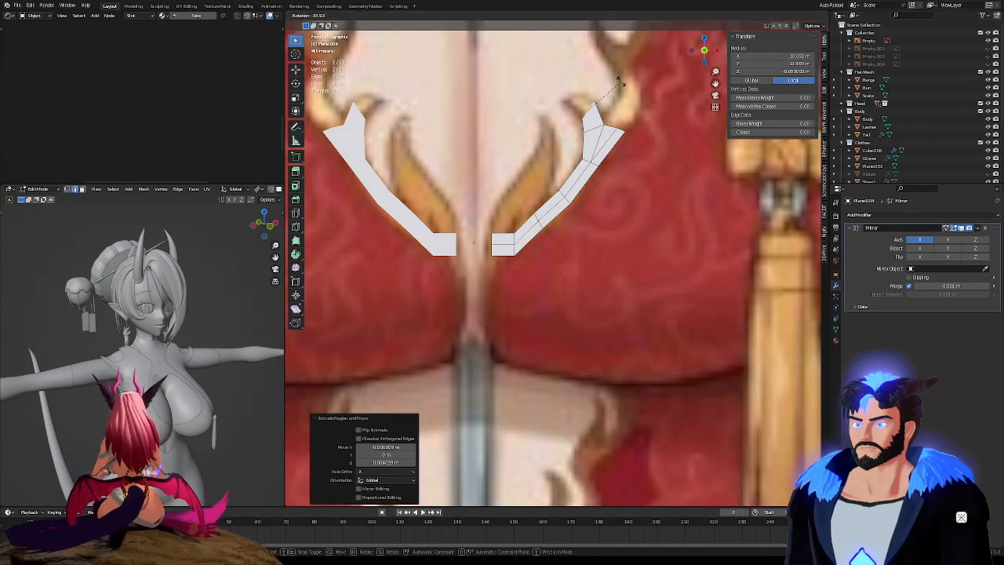
{"action": "left_click", "coordinate": [621, 81]}
{"action": "key", "text": "s"}
{"action": "left_click", "coordinate": [626, 80]}
Extrude another segment of the inner prong toward its curled tip, shrink its end and adjust its position
{"action": "middle_click_drag", "start_coordinate": [608, 122], "coordinate": [602, 162], "text": "shift"}
{"action": "key", "text": "e"}
{"action": "left_click", "coordinate": [603, 111]}
{"action": "key", "text": "s"}
{"action": "left_click", "coordinate": [589, 123]}
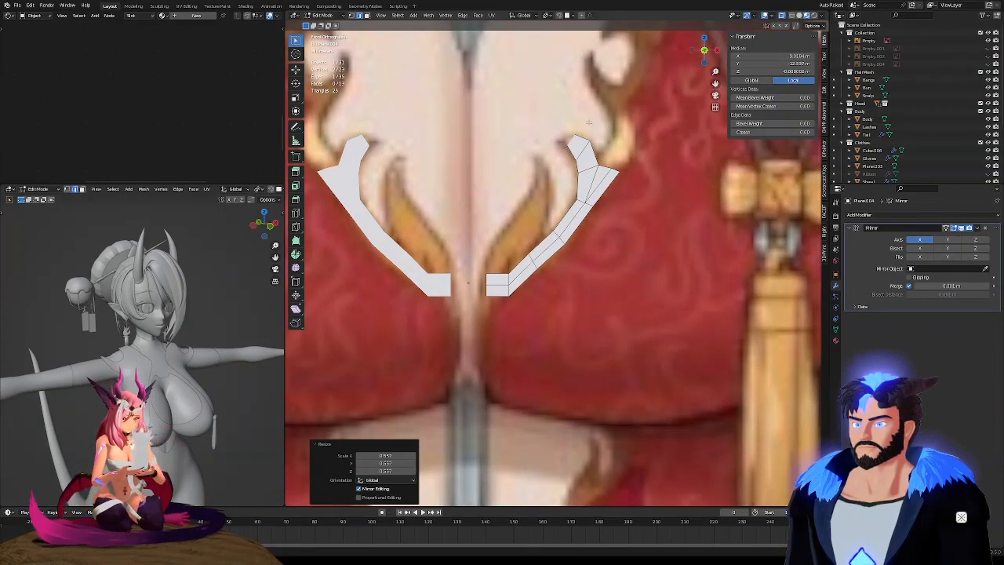
{"action": "key", "text": "g"}
{"action": "left_click", "coordinate": [608, 160]}
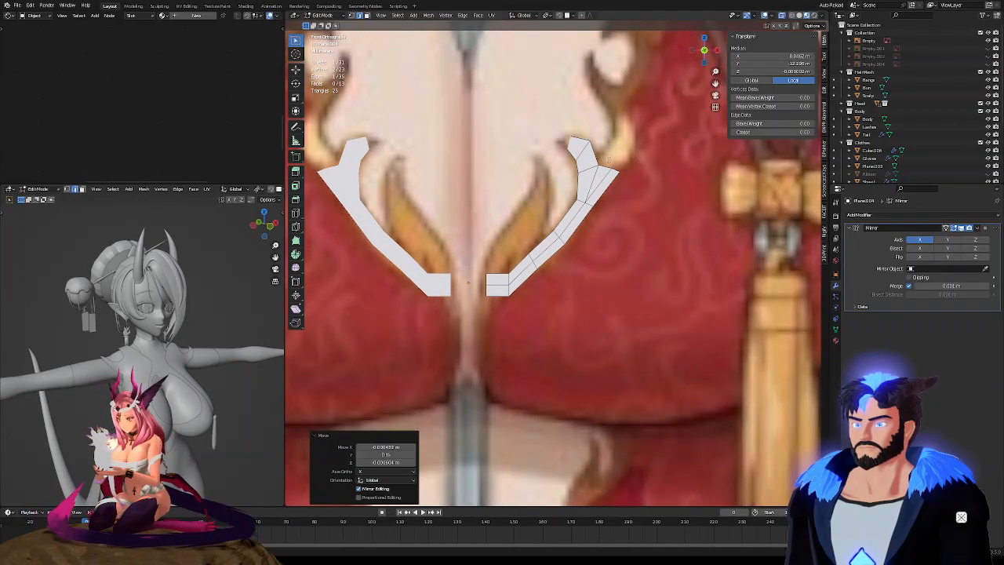
Extrude the end of the trim's outer branch upward in two segments along the reference artwork
{"action": "key", "text": "e"}
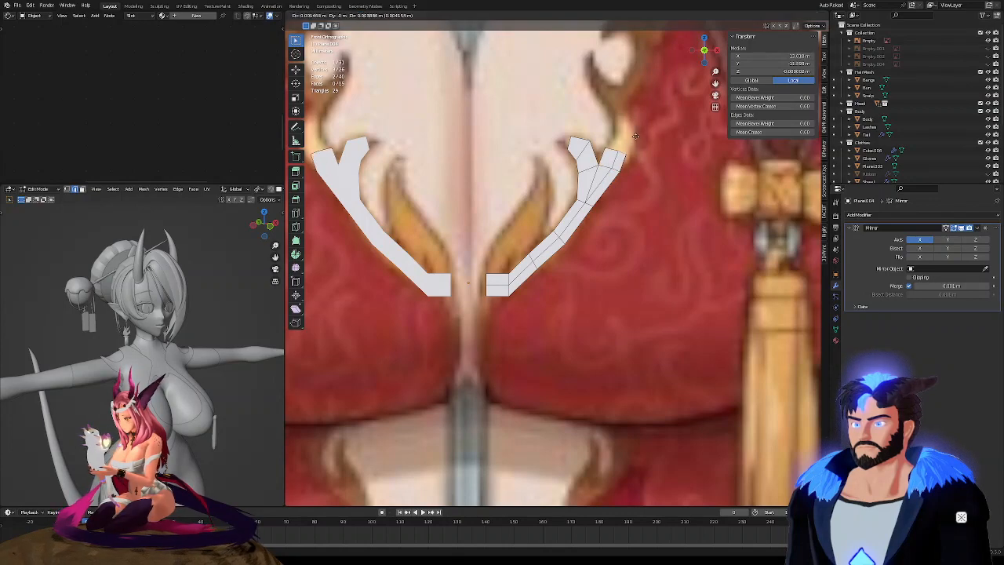
{"action": "left_click", "coordinate": [636, 137]}
{"action": "key", "text": "e"}
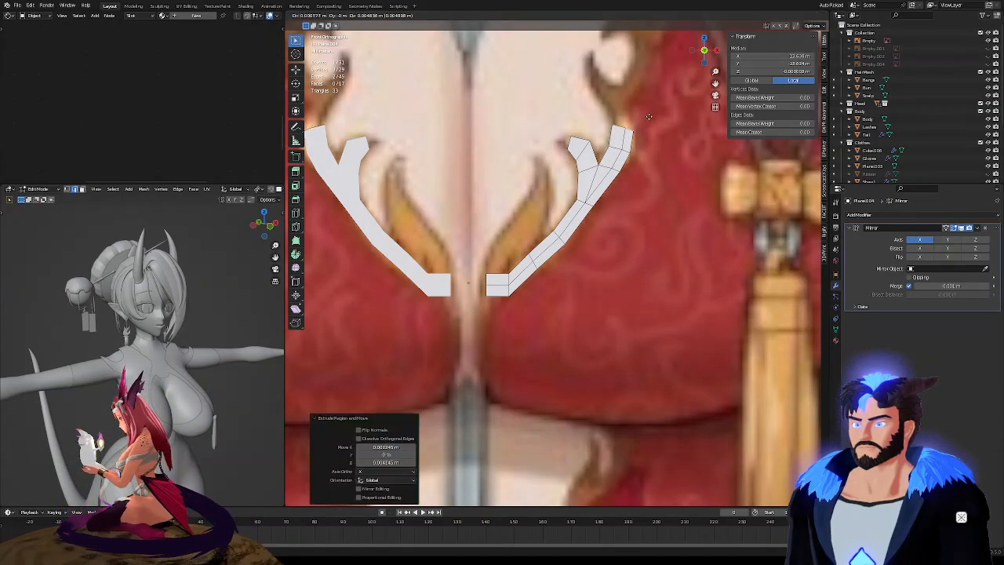
{"action": "left_click", "coordinate": [649, 117]}
Rotate and scale the outer branch's edges to match the curve of the reference trim
{"action": "key", "text": "r"}
{"action": "left_click", "coordinate": [637, 154]}
{"action": "key", "text": "r"}
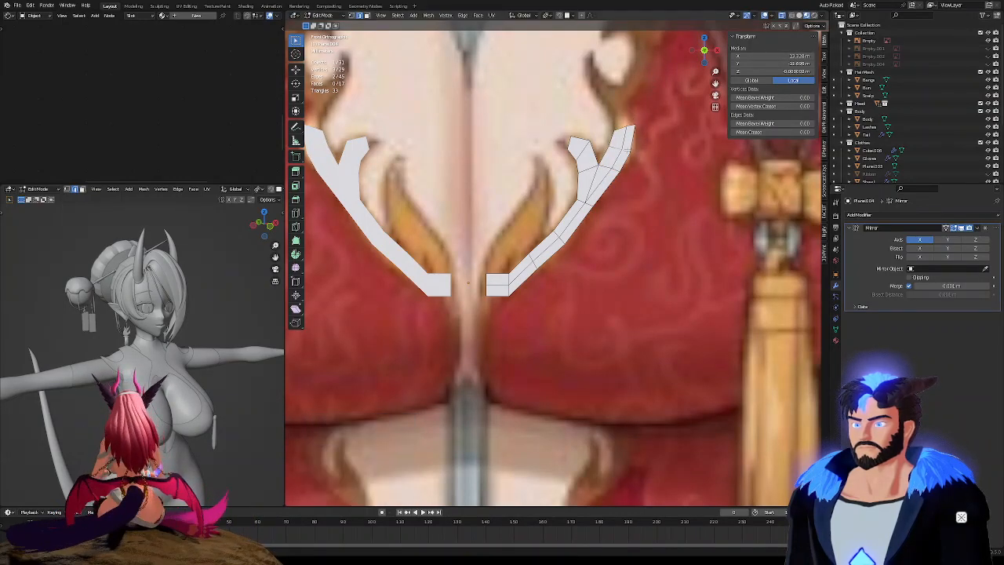
{"action": "left_click", "coordinate": [679, 160]}
{"action": "key", "text": "s"}
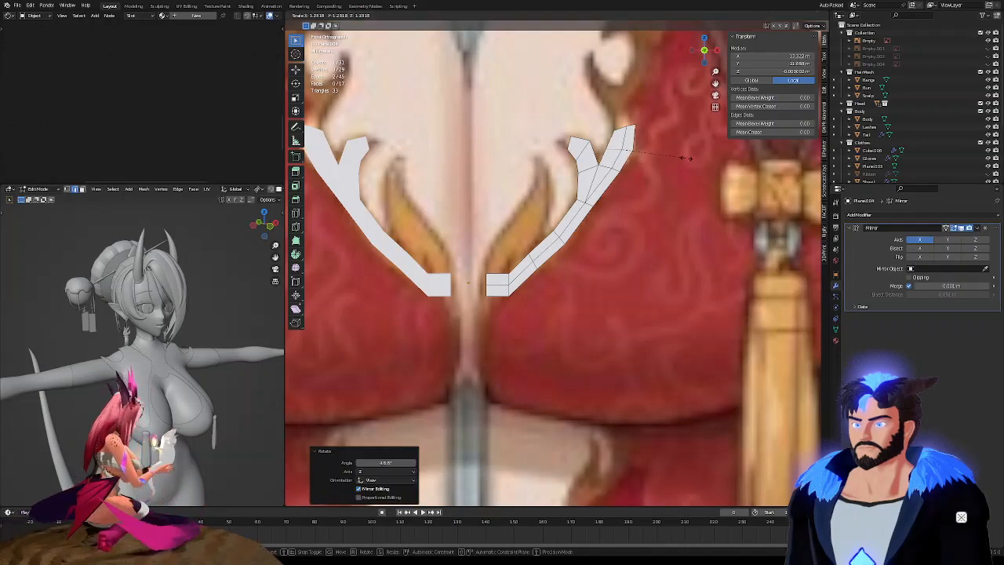
{"action": "left_click", "coordinate": [685, 158]}
{"action": "key", "text": "r"}
{"action": "left_click", "coordinate": [684, 158]}
Nudge the inner vertex just below the outer branch's end to fit the reference, then restore the front view
{"action": "key", "text": "1"}
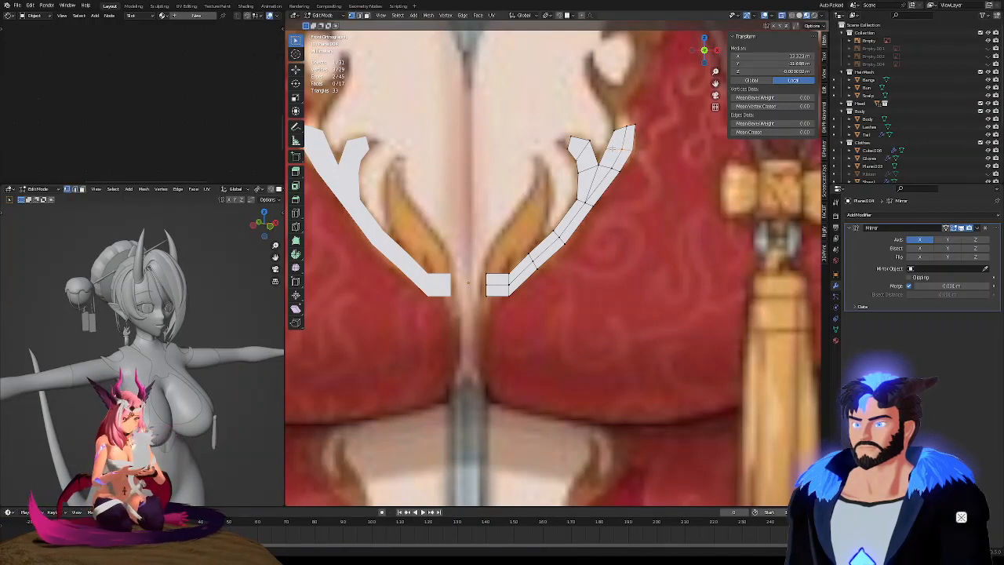
{"action": "left_click", "coordinate": [616, 145]}
{"action": "key", "text": "g"}
{"action": "key", "text": "x"}
{"action": "left_click", "coordinate": [618, 143]}
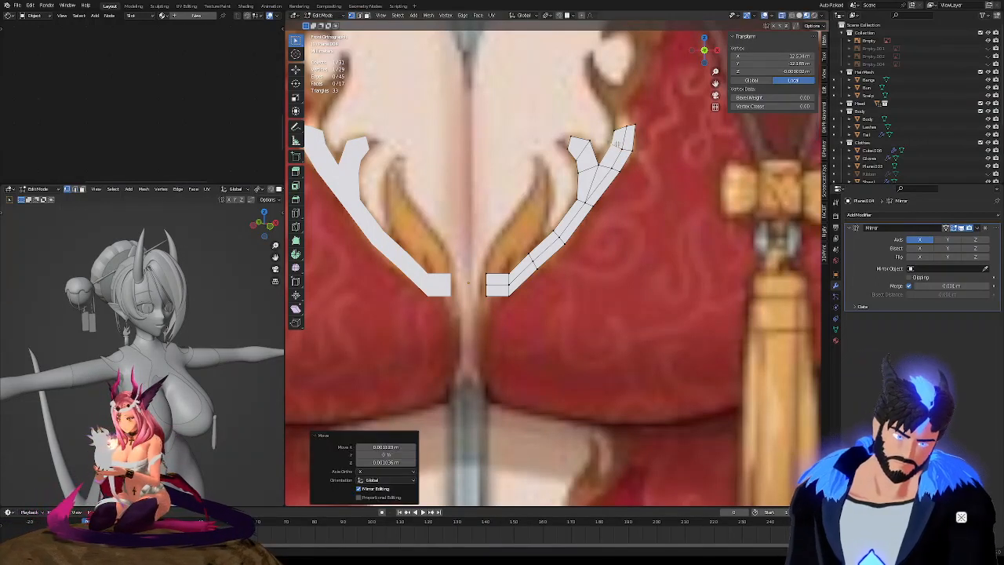
{"action": "middle_click_drag", "start_coordinate": [617, 144], "coordinate": [614, 194], "text": "shift"}
{"action": "key", "text": "ctrl+z"}
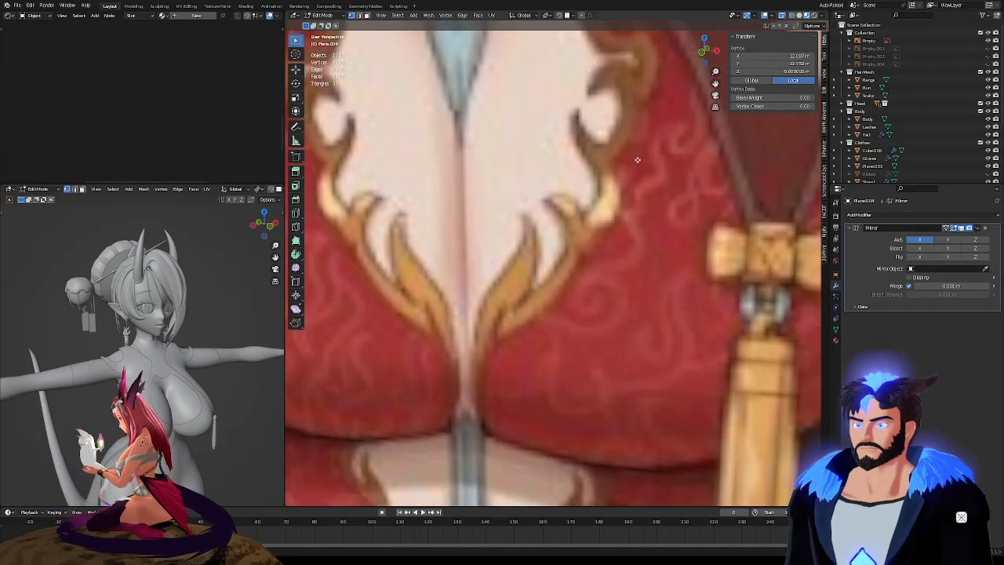
{"action": "left_click", "coordinate": [706, 53]}
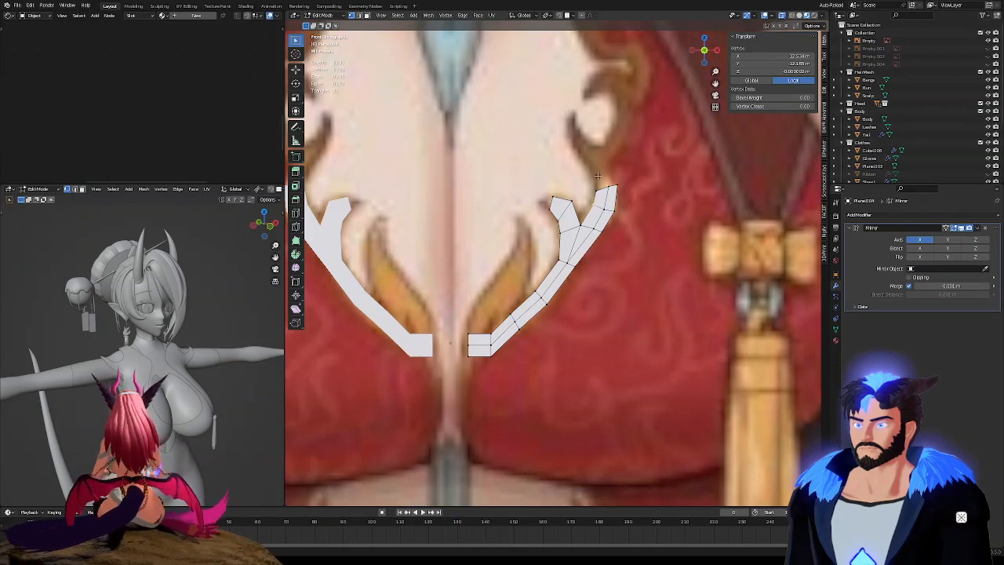
{"action": "key", "text": "alt+a"}
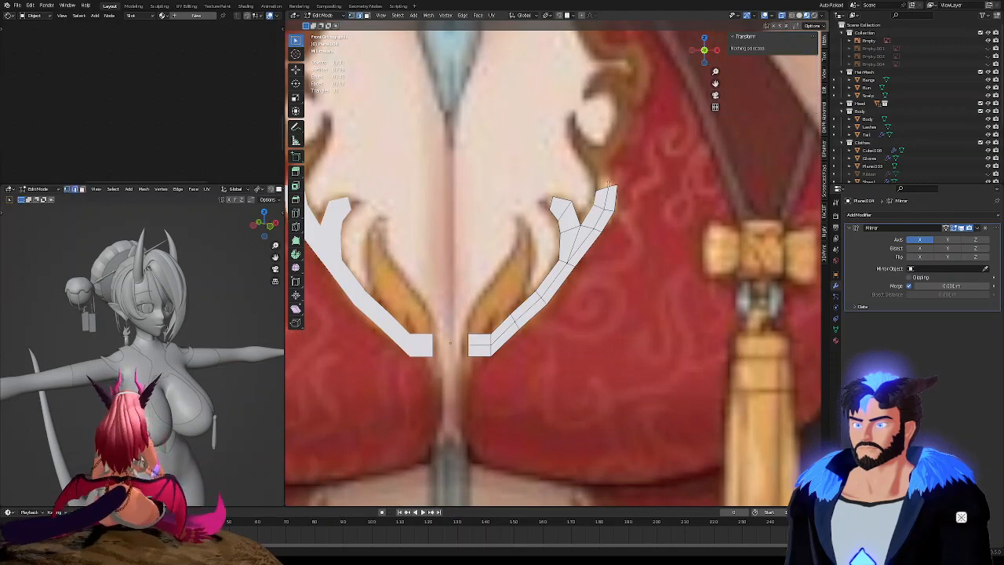
Extrude the outer branch's end edge upward in two short segments, then rotate and reposition the new end
{"action": "left_click", "coordinate": [612, 187]}
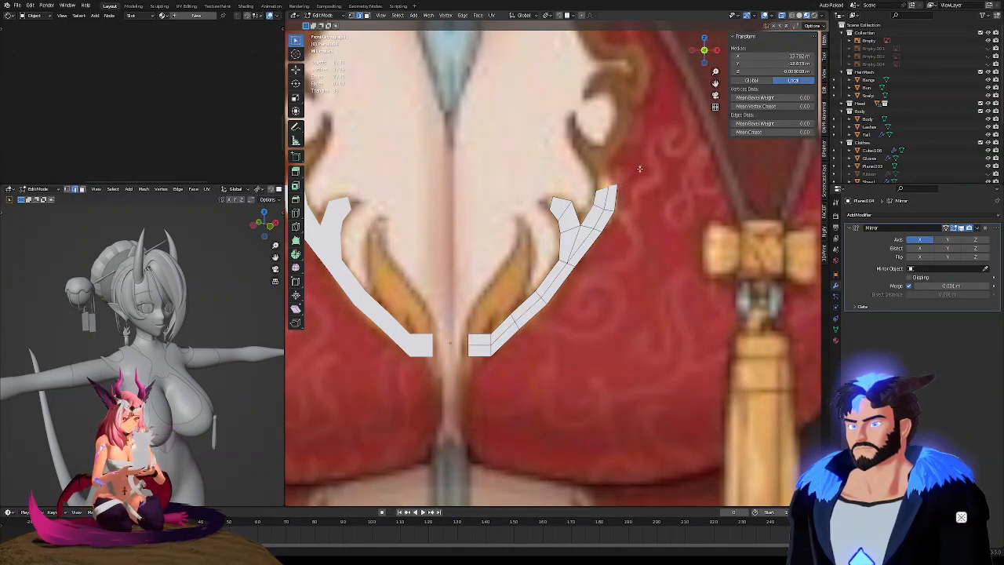
{"action": "key", "text": "e"}
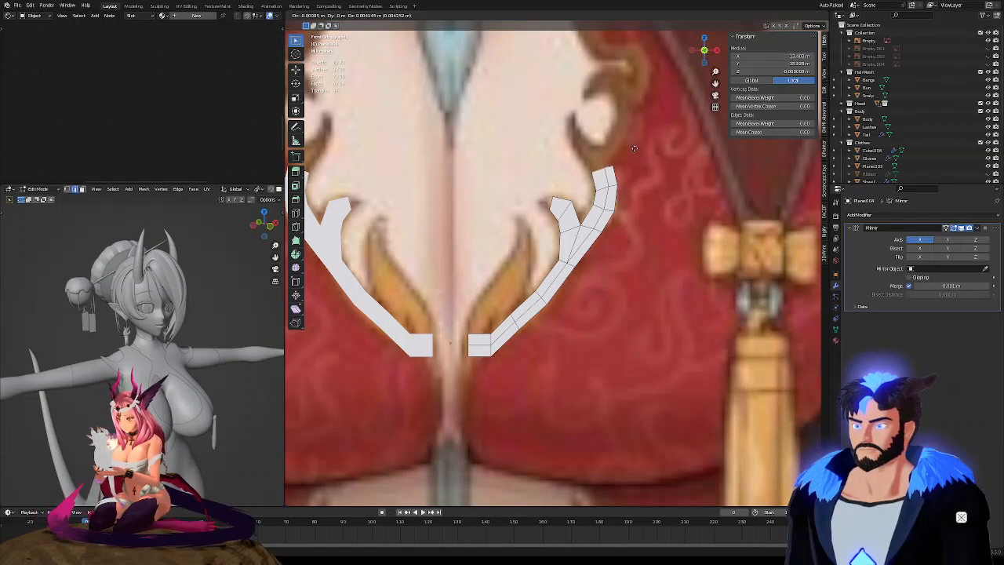
{"action": "left_click", "coordinate": [633, 147]}
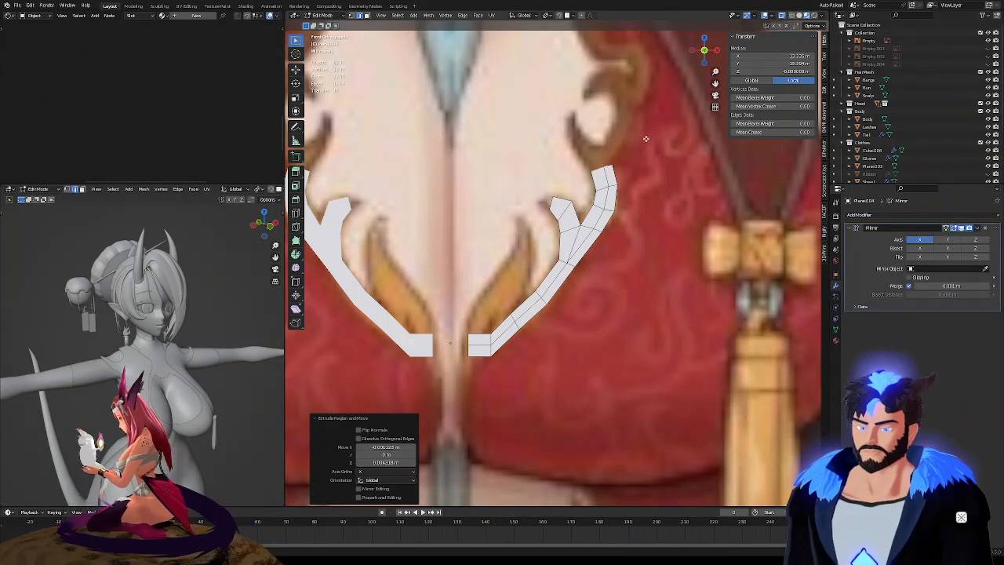
{"action": "key", "text": "r"}
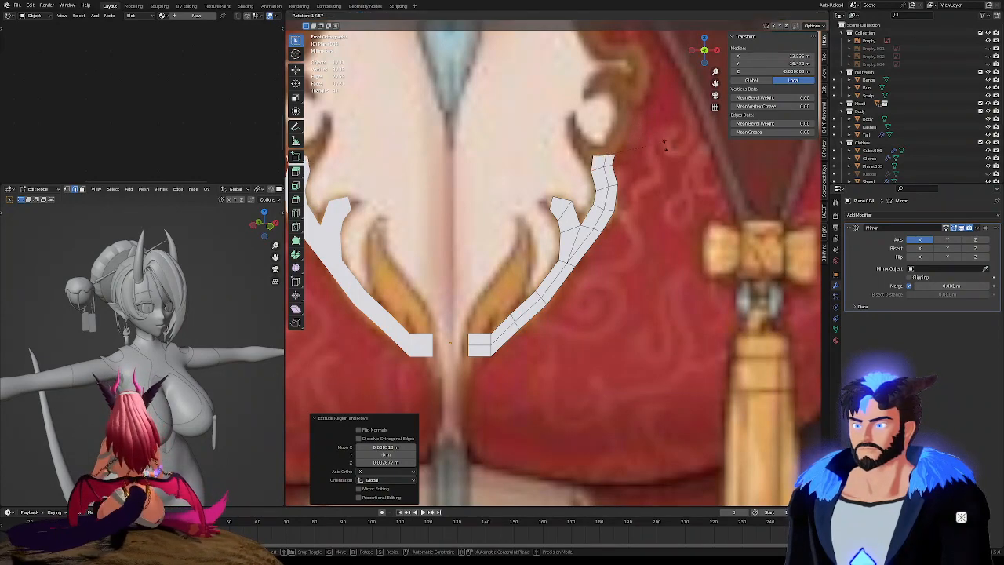
{"action": "left_click", "coordinate": [650, 185]}
{"action": "key", "text": "g"}
{"action": "left_click", "coordinate": [660, 181]}
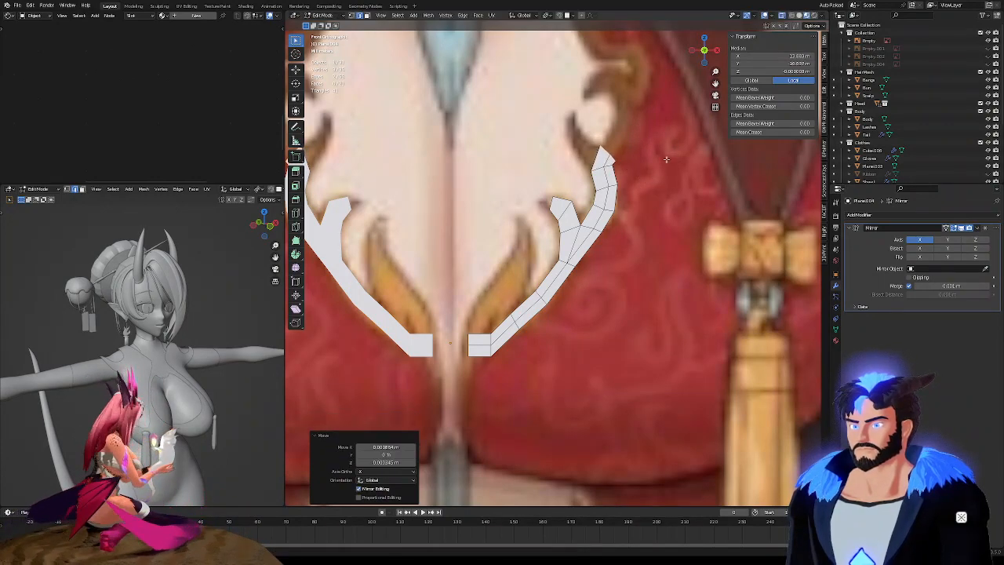
Shrink the outer branch's end edge, then fine-tune its rotation and position over the artwork
{"action": "key", "text": "s"}
{"action": "left_click", "coordinate": [650, 154]}
{"action": "key", "text": "r"}
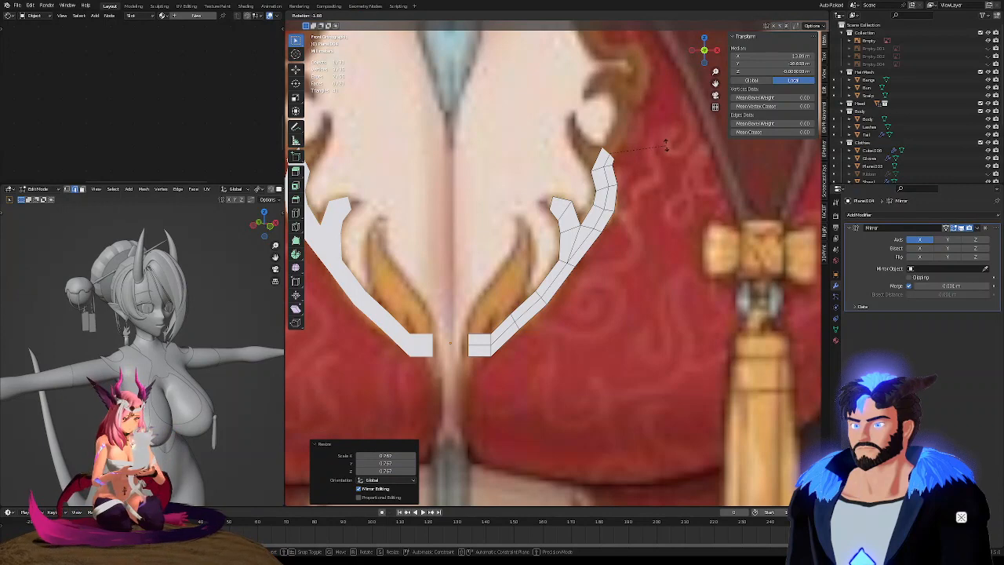
{"action": "left_click", "coordinate": [664, 157]}
{"action": "key", "text": "g"}
{"action": "left_click", "coordinate": [665, 154]}
Extrude the outer branch's end diagonally up and outward, then rotate and move the new edge into place
{"action": "key", "text": "1"}
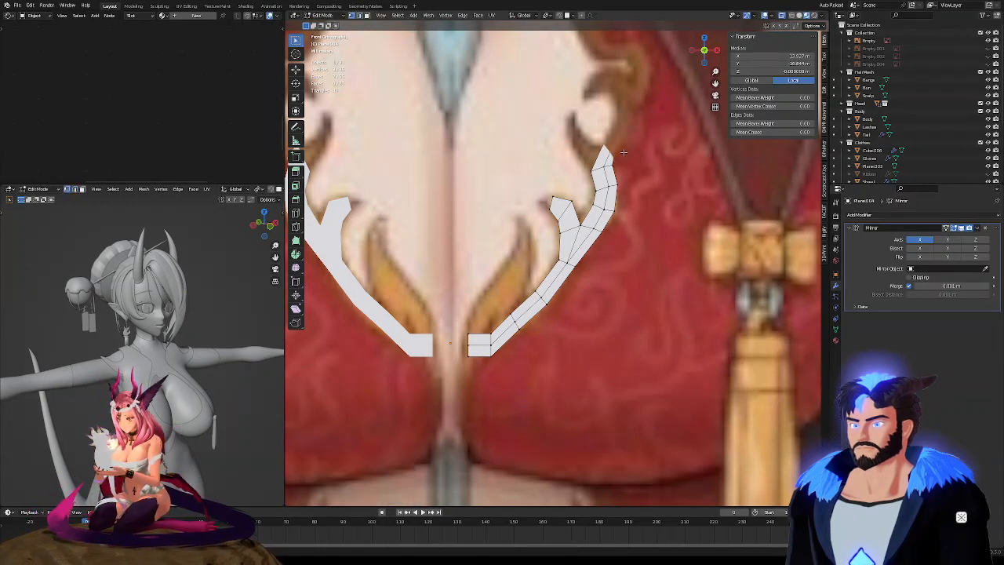
{"action": "left_click", "coordinate": [616, 154]}
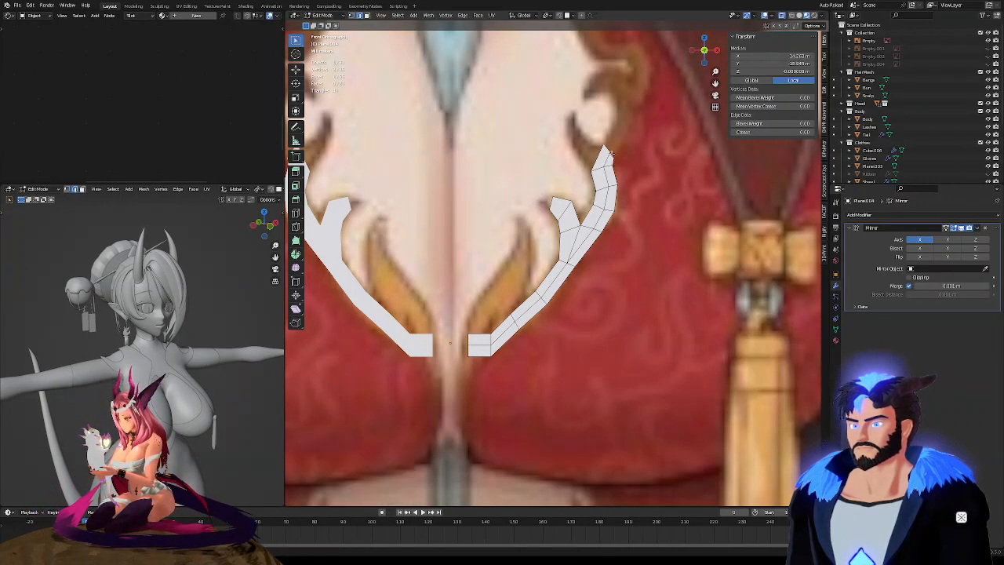
{"action": "key", "text": "e"}
{"action": "left_click", "coordinate": [659, 132]}
{"action": "key", "text": "r"}
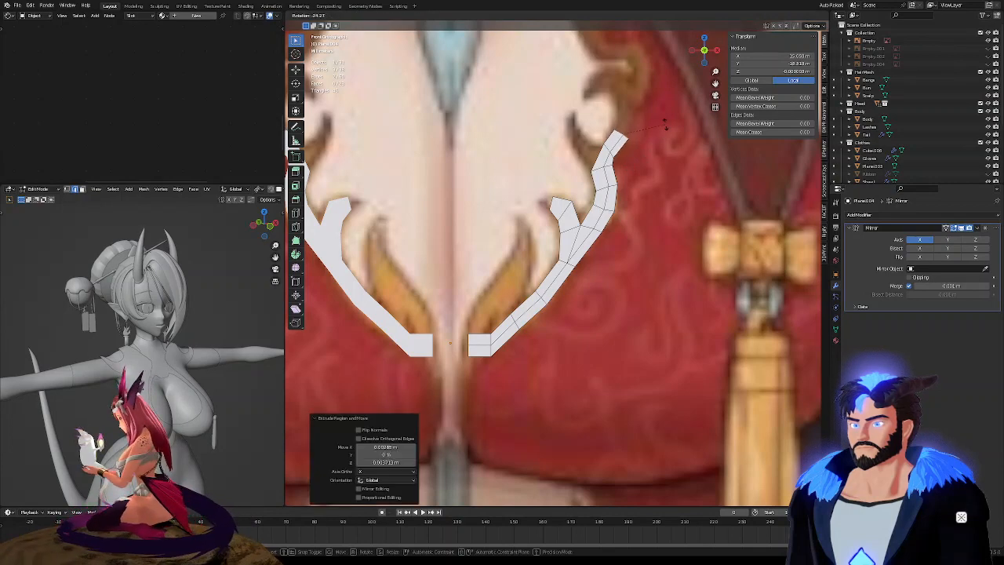
{"action": "left_click", "coordinate": [667, 125]}
{"action": "key", "text": "g"}
{"action": "left_click", "coordinate": [664, 123]}
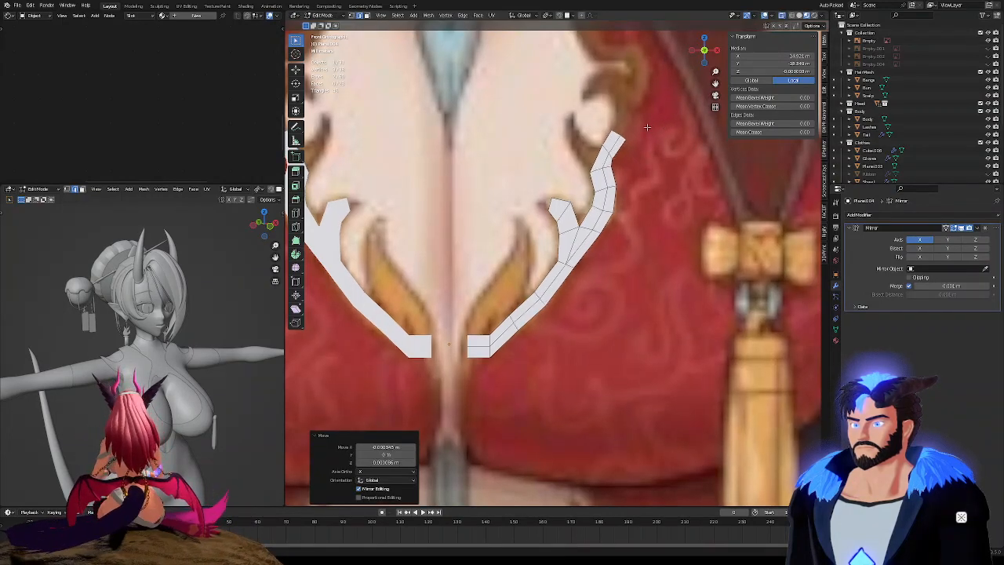
Move the two side vertices at the bend below the branch's end to even out the strip's width
{"action": "middle_click_drag", "start_coordinate": [648, 128], "coordinate": [634, 147], "text": "shift"}
{"action": "scroll", "coordinate": [616, 165], "scroll_direction": "up", "scroll_amount": 4}
{"action": "key", "text": "1"}
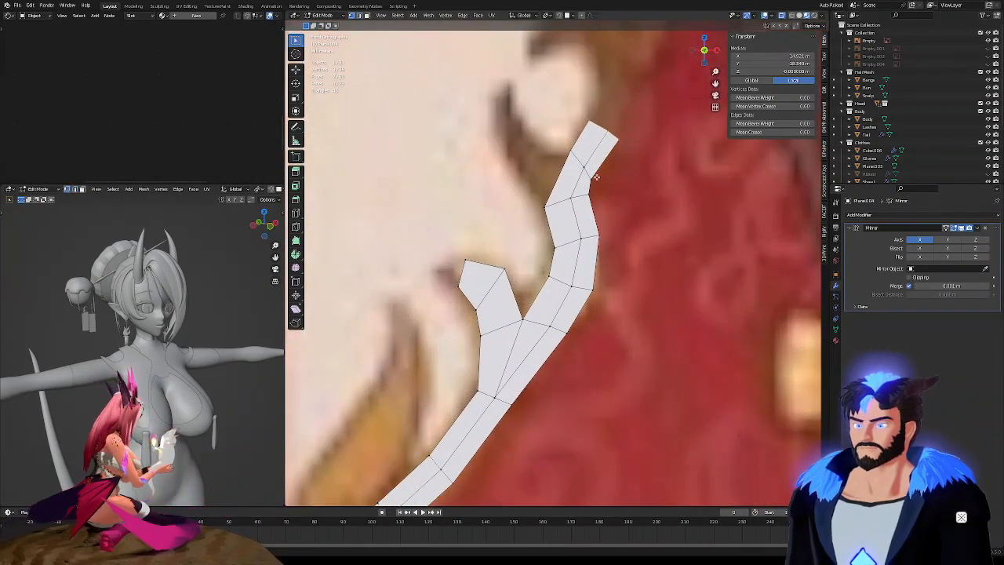
{"action": "left_click", "coordinate": [596, 176]}
{"action": "key", "text": "g"}
{"action": "left_click", "coordinate": [602, 179]}
{"action": "left_click", "coordinate": [573, 151]}
{"action": "key", "text": "g"}
{"action": "left_click", "coordinate": [579, 158]}
Extrude the inner side edge below the branch's end to start a second prong, then scale, move and rotate it
{"action": "key", "text": "2"}
{"action": "left_click", "coordinate": [559, 176]}
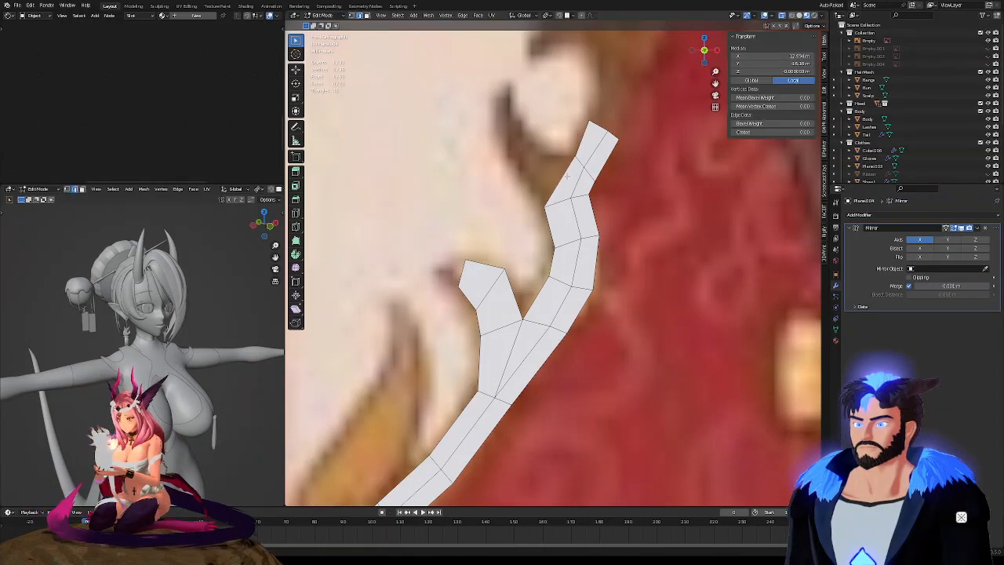
{"action": "key", "text": "e"}
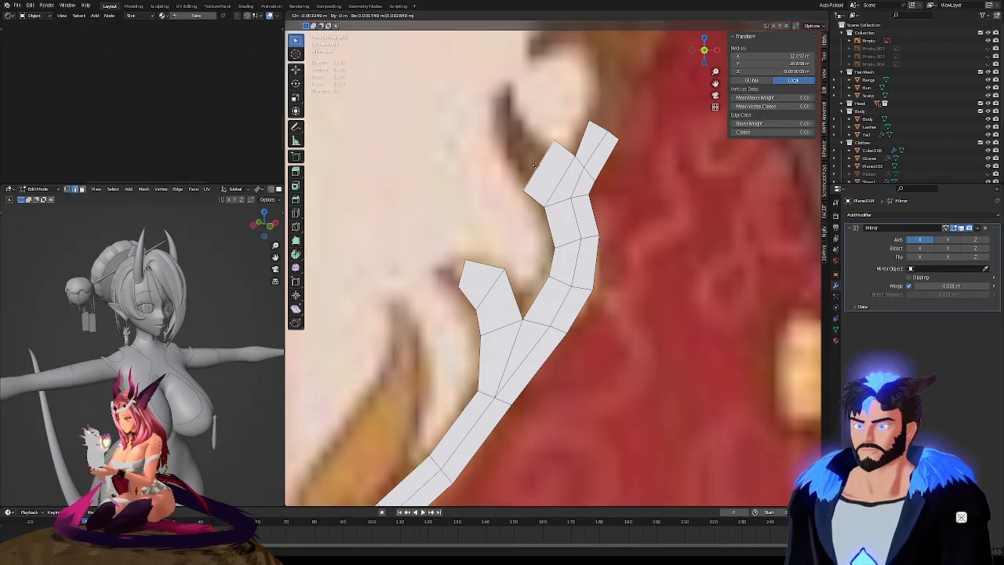
{"action": "left_click", "coordinate": [554, 162]}
{"action": "key", "text": "s"}
{"action": "left_click", "coordinate": [568, 134]}
{"action": "key", "text": "g"}
{"action": "left_click", "coordinate": [564, 134]}
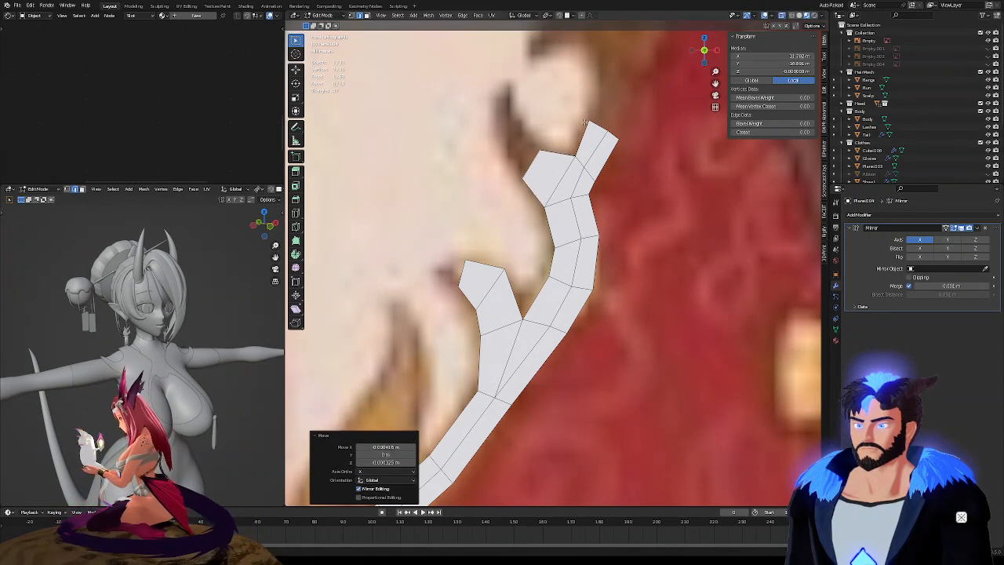
{"action": "key", "text": "r"}
{"action": "left_click", "coordinate": [589, 124]}
Extrude another segment of the upper prong toward the curl, shrink its end and adjust its position
{"action": "key", "text": "e"}
{"action": "left_click", "coordinate": [579, 96]}
{"action": "key", "text": "s"}
{"action": "left_click", "coordinate": [589, 128]}
{"action": "key", "text": "g"}
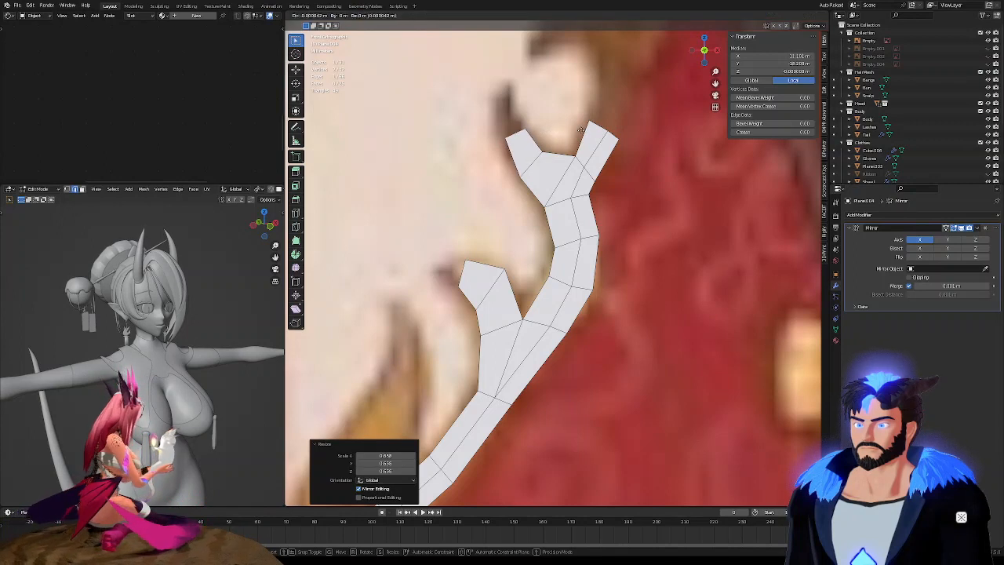
{"action": "left_click", "coordinate": [588, 120]}
{"action": "key", "text": "s"}
{"action": "left_click", "coordinate": [589, 112]}
Extrude the upper prong's tip upward, rotate and narrow it, and shift it along the X axis
{"action": "key", "text": "e"}
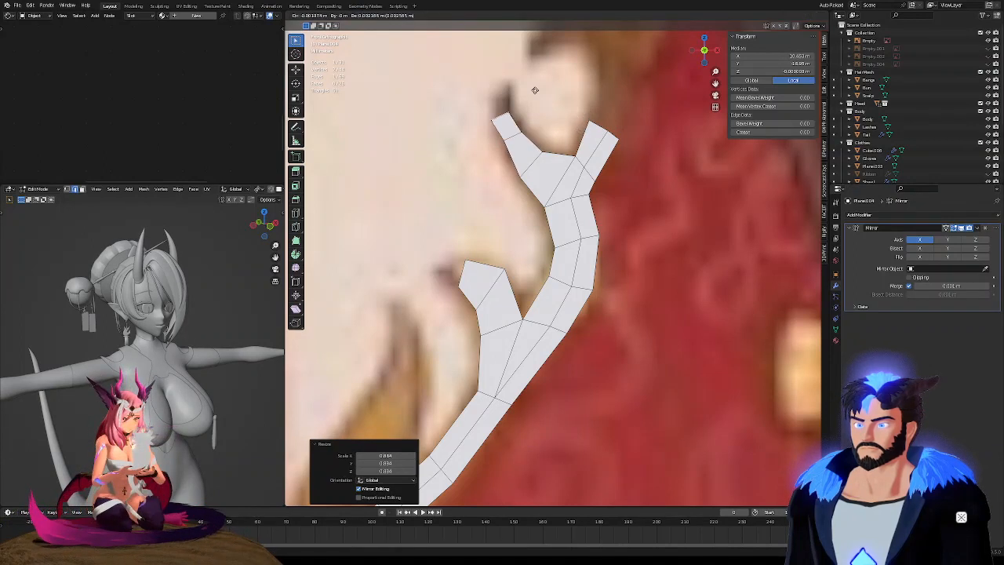
{"action": "left_click", "coordinate": [587, 119]}
{"action": "key", "text": "r"}
{"action": "left_click", "coordinate": [586, 120]}
{"action": "key", "text": "s"}
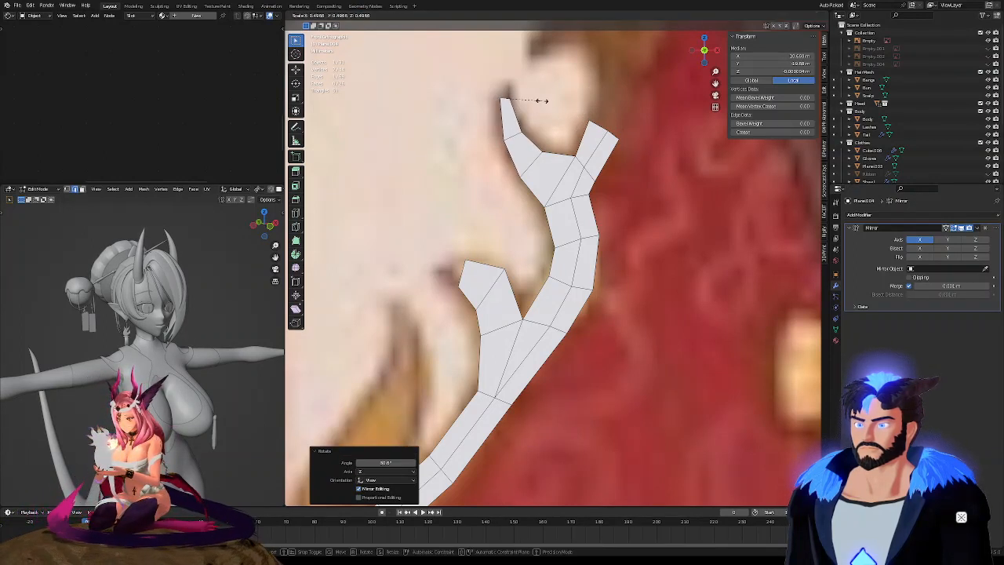
{"action": "left_click", "coordinate": [542, 98]}
{"action": "key", "text": "g"}
{"action": "key", "text": "x"}
{"action": "left_click", "coordinate": [544, 98]}
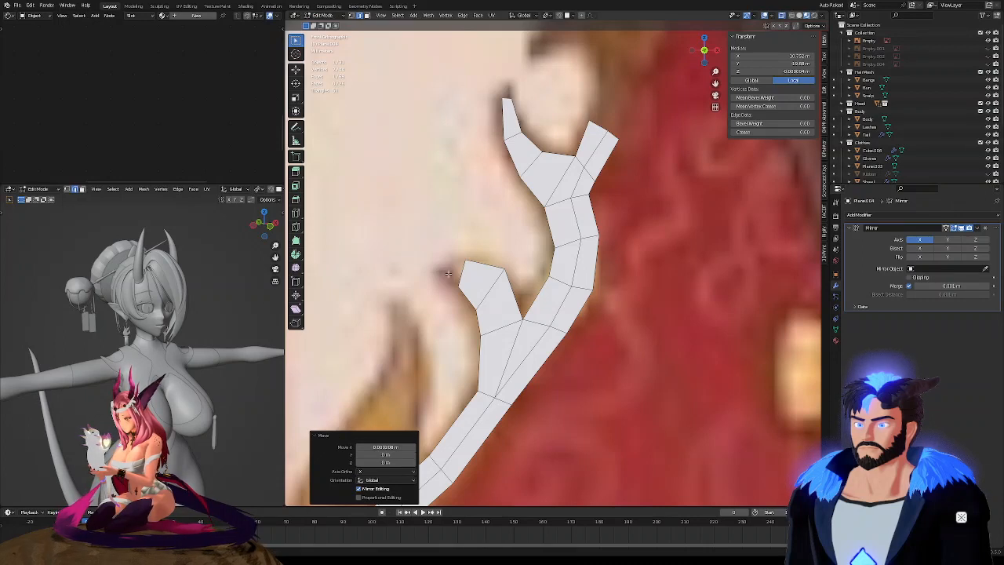
Extrude the lower prong's end edge inward, taper it to a narrow point and reposition the tip
{"action": "left_click", "coordinate": [458, 276]}
{"action": "key", "text": "e"}
{"action": "left_click", "coordinate": [518, 230]}
{"action": "key", "text": "s"}
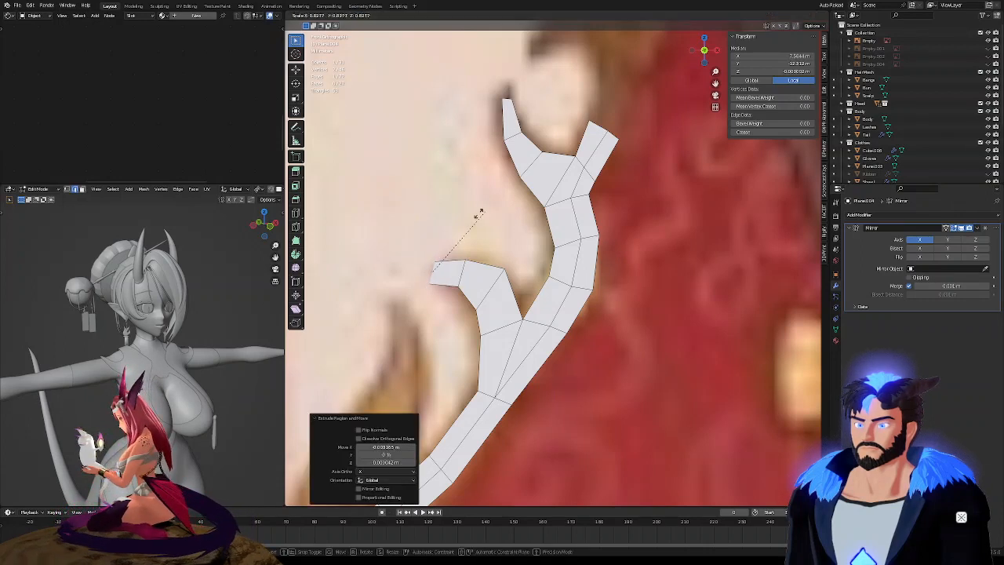
{"action": "left_click", "coordinate": [435, 253]}
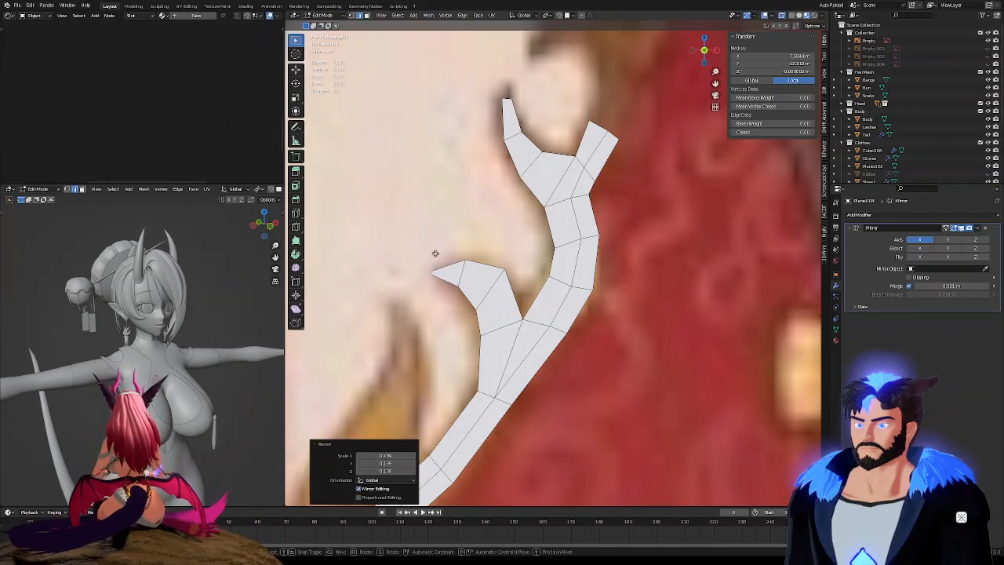
{"action": "left_click", "coordinate": [440, 249]}
Adjust the vertices at the main branch's upper end and at the fork beside the upper prong to follow the artwork
{"action": "scroll", "coordinate": [506, 268], "scroll_direction": "down", "scroll_amount": 6}
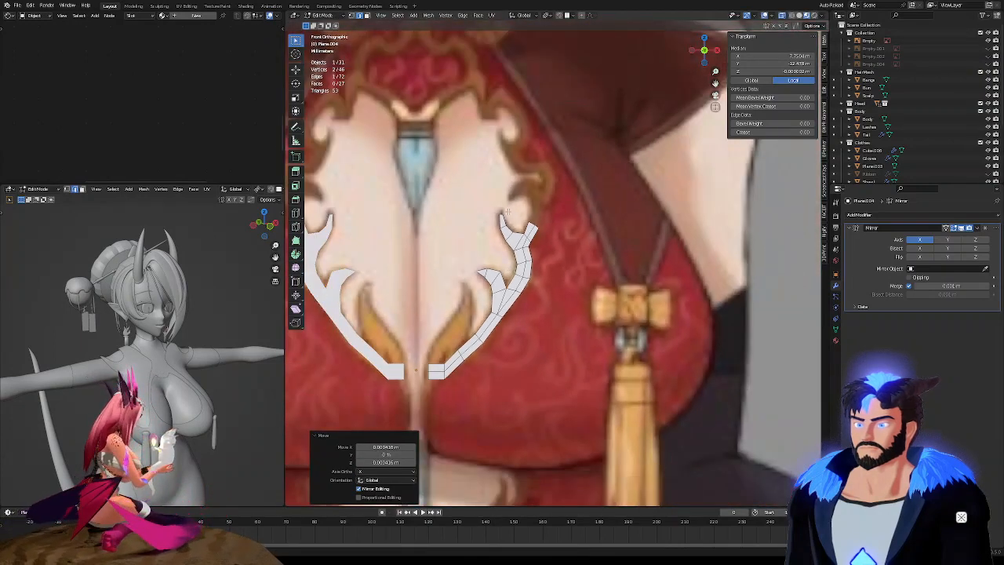
{"action": "scroll", "coordinate": [508, 212], "scroll_direction": "up", "scroll_amount": 4}
{"action": "scroll", "coordinate": [510, 227], "scroll_direction": "down", "scroll_amount": 3}
{"action": "scroll", "coordinate": [558, 264], "scroll_direction": "up", "scroll_amount": 4}
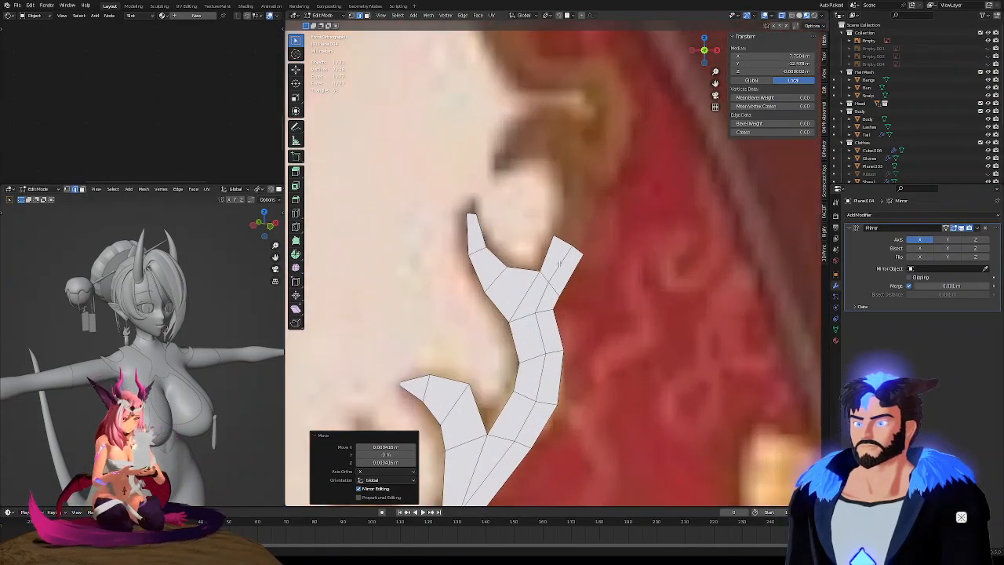
{"action": "key", "text": "1"}
{"action": "left_click", "coordinate": [571, 248]}
{"action": "key", "text": "g"}
{"action": "left_click", "coordinate": [569, 246]}
{"action": "left_click", "coordinate": [555, 236]}
{"action": "key", "text": "g"}
{"action": "left_click", "coordinate": [540, 262]}
{"action": "key", "text": "g"}
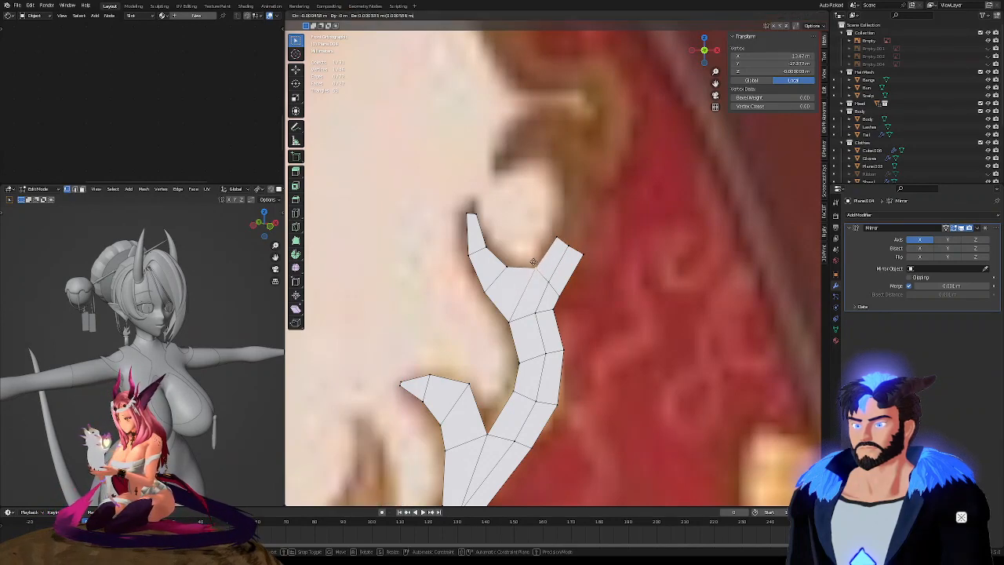
{"action": "left_click", "coordinate": [541, 255]}
{"action": "left_click", "coordinate": [566, 247]}
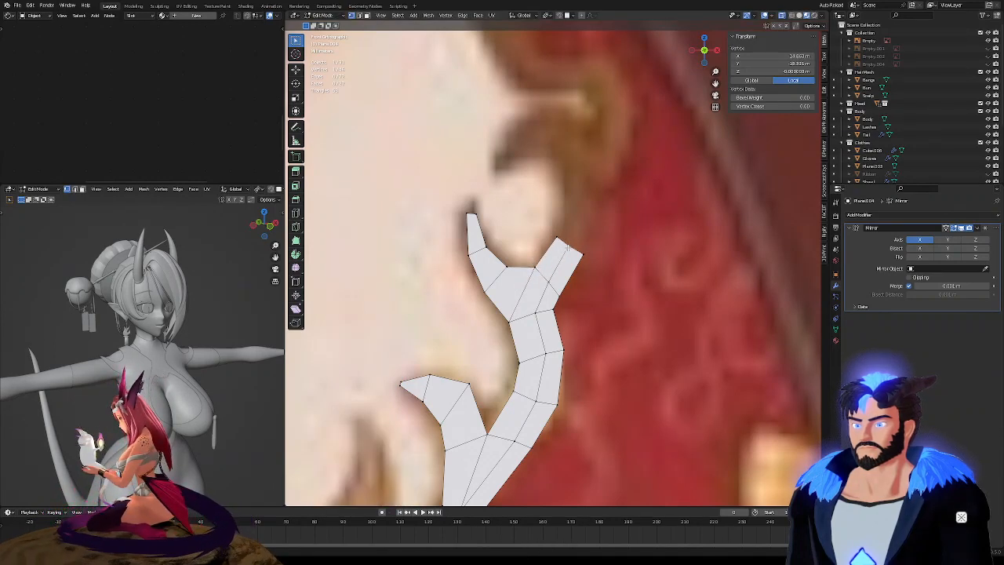
{"action": "key", "text": "g"}
{"action": "left_click", "coordinate": [569, 248]}
Extrude the main branch's two end edges upward along the artwork and rotate the new end
{"action": "key", "text": "2"}
{"action": "left_click", "coordinate": [562, 242]}
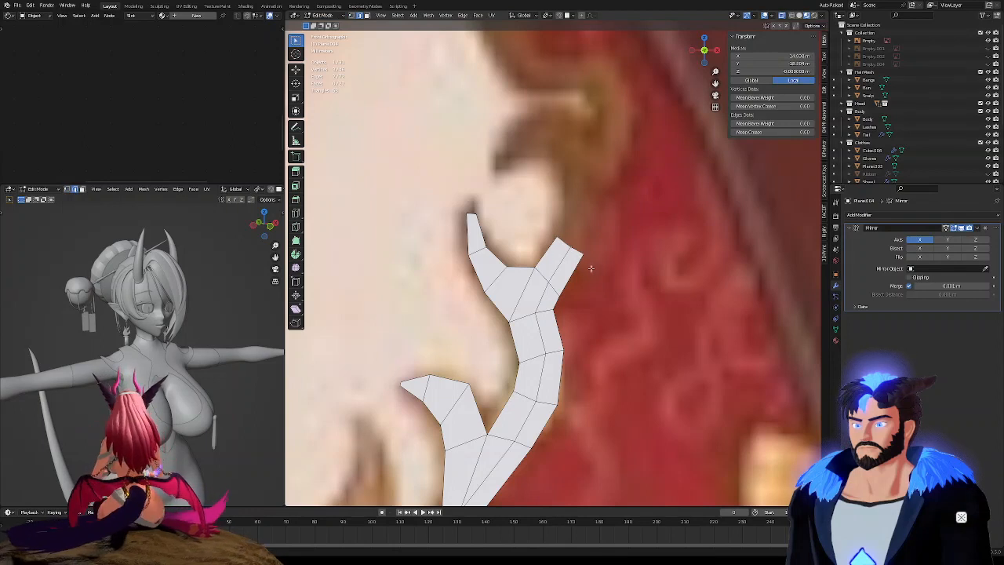
{"action": "key", "text": "e"}
{"action": "left_click", "coordinate": [625, 198]}
{"action": "key", "text": "r"}
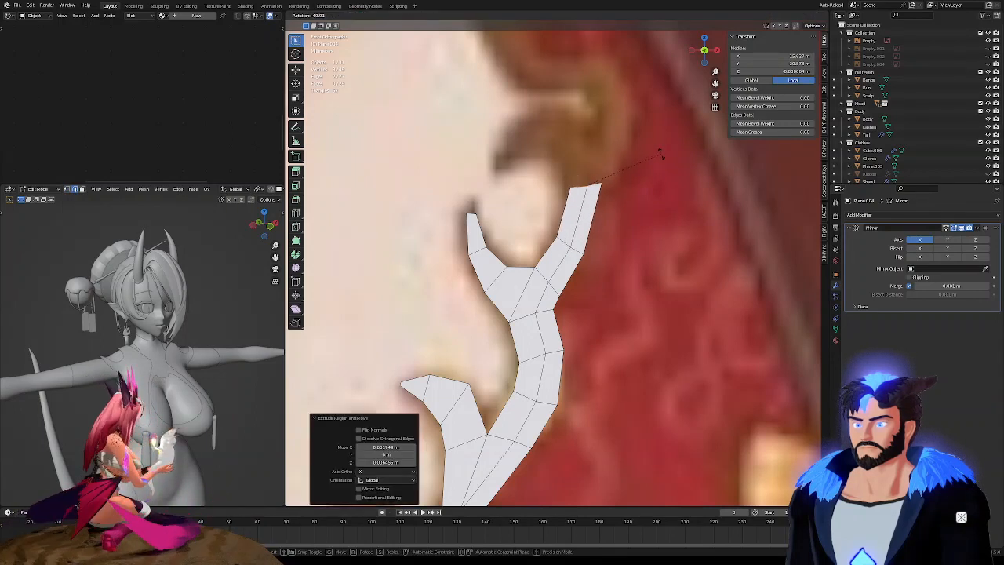
{"action": "left_click", "coordinate": [663, 165]}
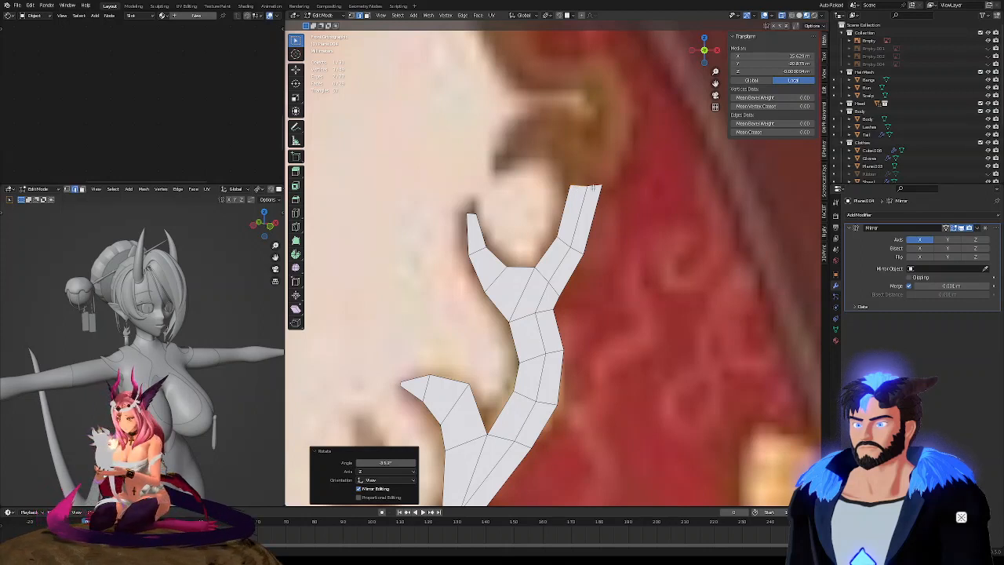
Extrude two more segments from the main branch's upper end, rotating each end to follow the artwork's curve
{"action": "key", "text": "e"}
{"action": "left_click", "coordinate": [648, 136]}
{"action": "key", "text": "r"}
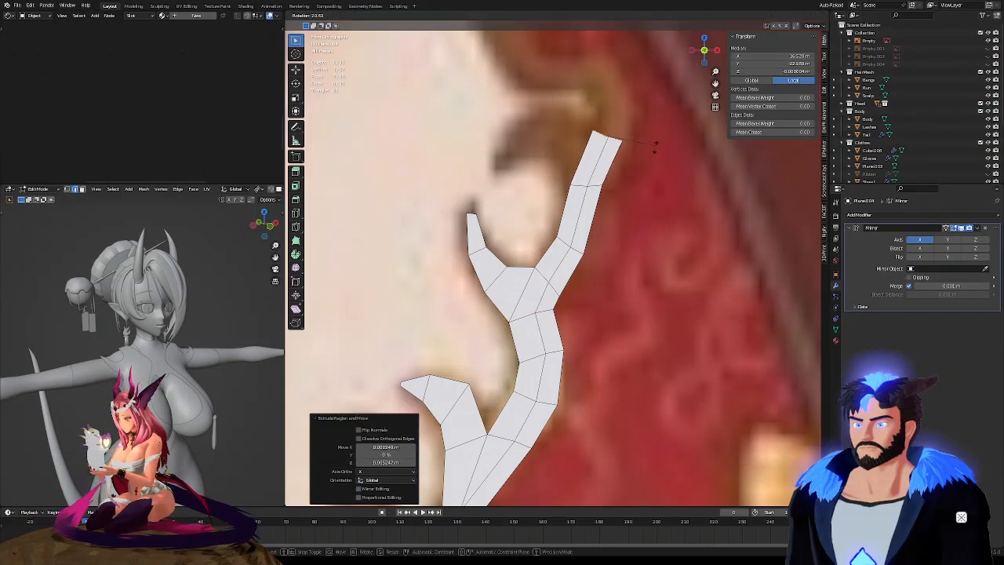
{"action": "left_click", "coordinate": [654, 166]}
{"action": "key", "text": "e"}
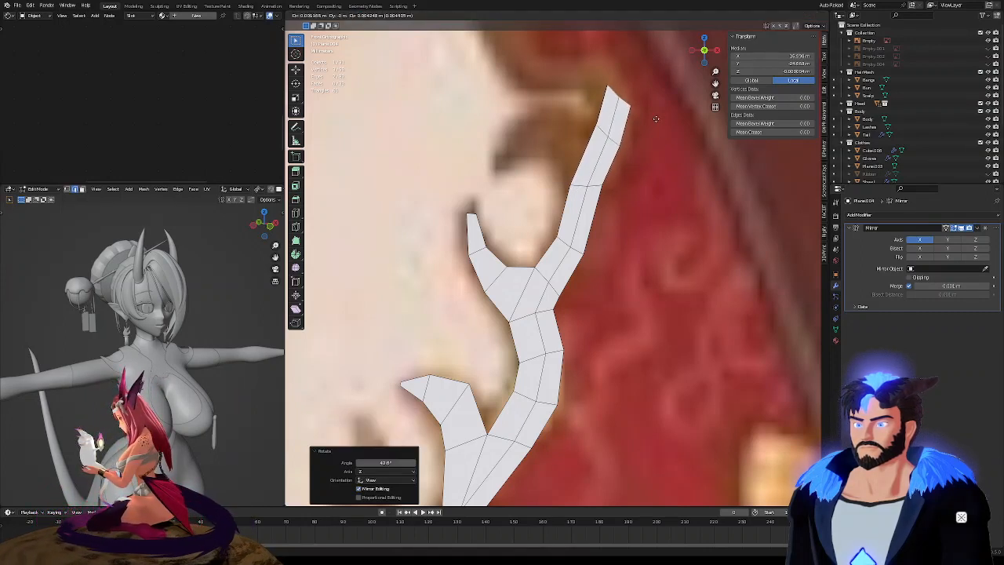
{"action": "left_click", "coordinate": [652, 98]}
{"action": "key", "text": "r"}
{"action": "left_click", "coordinate": [657, 62]}
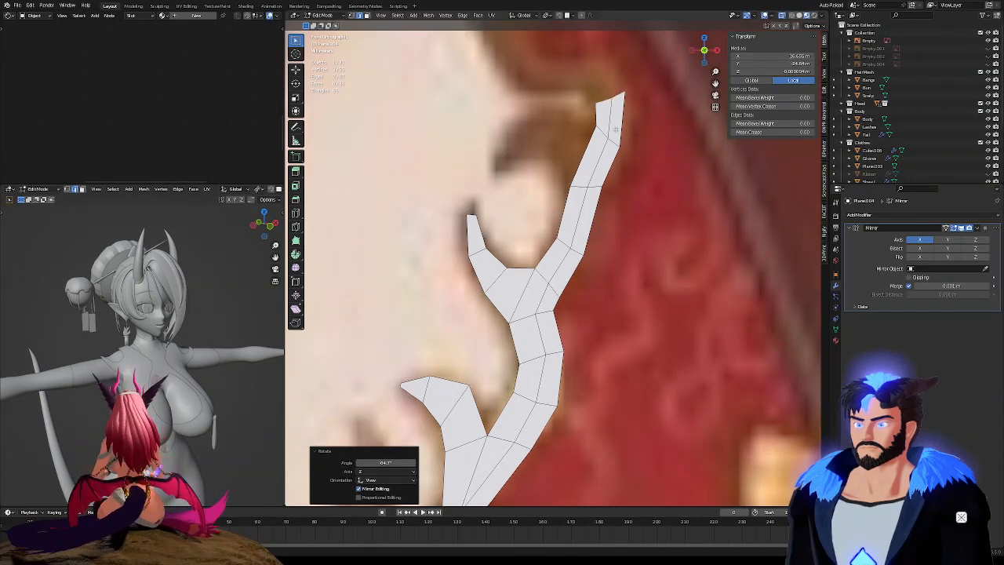
Extrude the inner side edge near the branch's top to start a hooked prong, then shrink, rotate and reposition it
{"action": "middle_click_drag", "start_coordinate": [617, 124], "coordinate": [603, 217], "text": "shift"}
{"action": "key", "text": "e"}
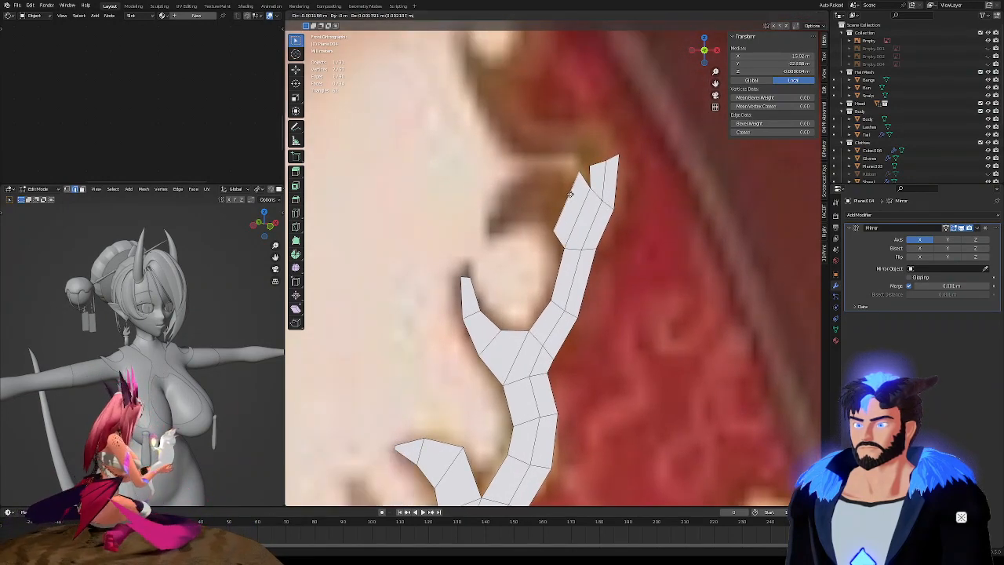
{"action": "left_click", "coordinate": [595, 149]}
{"action": "key", "text": "s"}
{"action": "left_click", "coordinate": [584, 148]}
{"action": "key", "text": "r"}
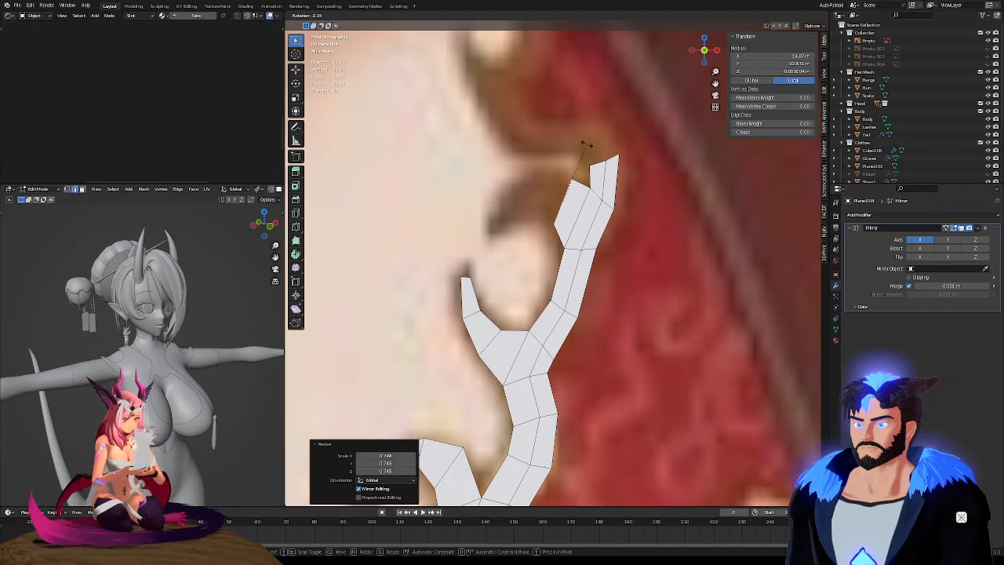
{"action": "left_click", "coordinate": [587, 144]}
{"action": "key", "text": "g"}
{"action": "left_click", "coordinate": [585, 140]}
Extrude the hooked prong inward by two segments, rotating and narrowing the first one's end to follow the curl
{"action": "key", "text": "e"}
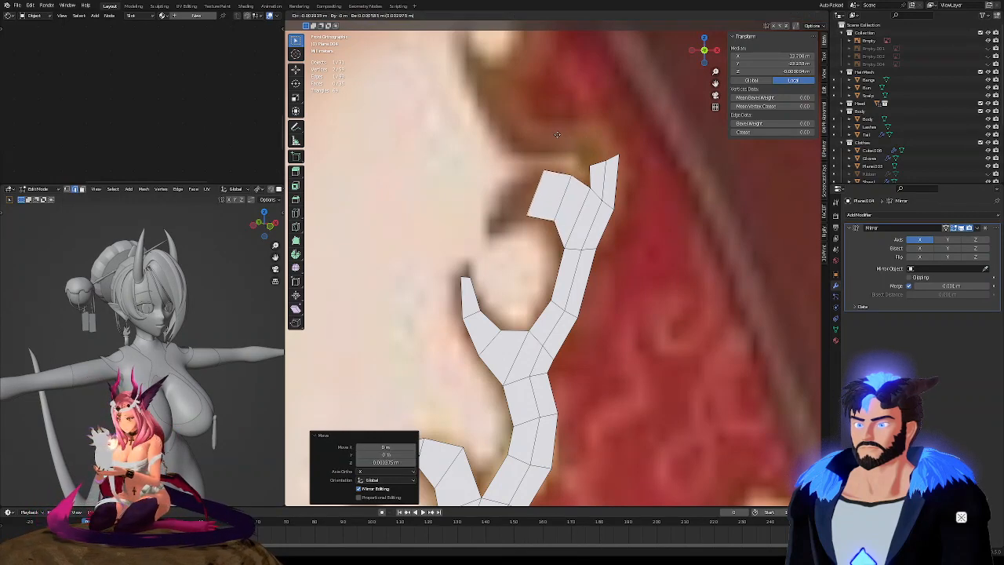
{"action": "left_click", "coordinate": [558, 134]}
{"action": "key", "text": "r"}
{"action": "left_click", "coordinate": [528, 119]}
{"action": "key", "text": "s"}
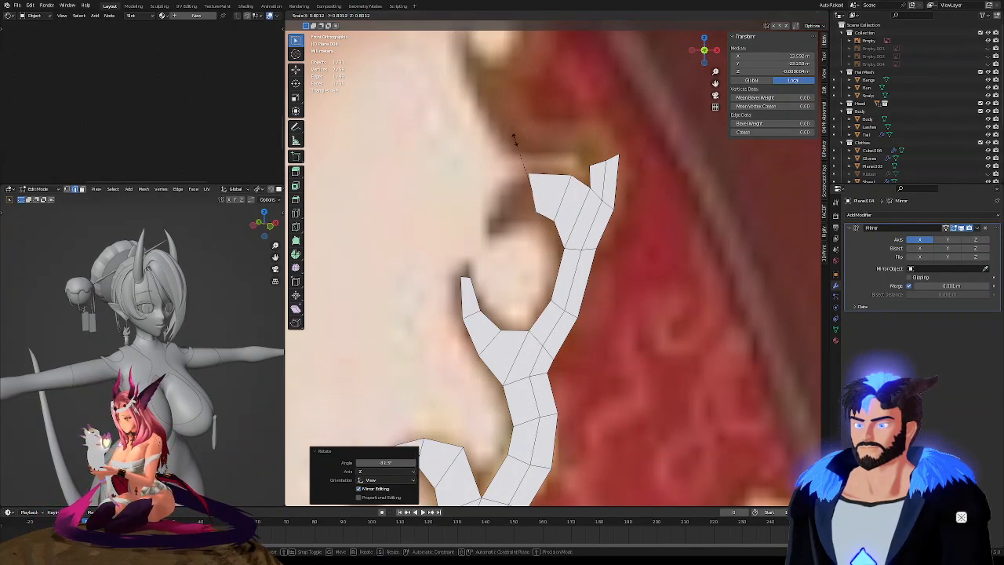
{"action": "left_click", "coordinate": [516, 140]}
{"action": "key", "text": "e"}
{"action": "left_click", "coordinate": [489, 159]}
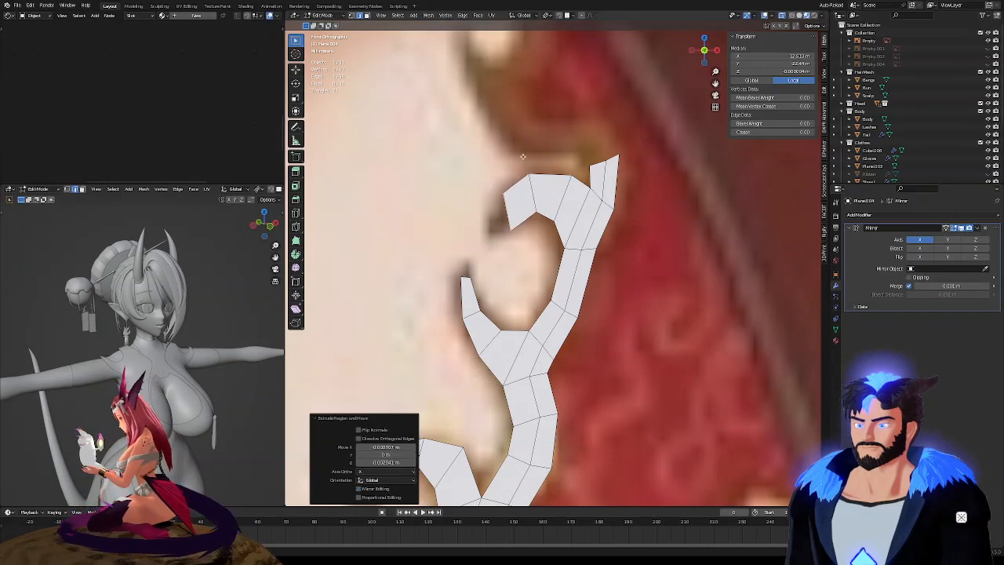
Extrude the hooked prong's tip downward, rotate its end edge and taper it to a narrow point
{"action": "key", "text": "e"}
{"action": "left_click", "coordinate": [521, 163]}
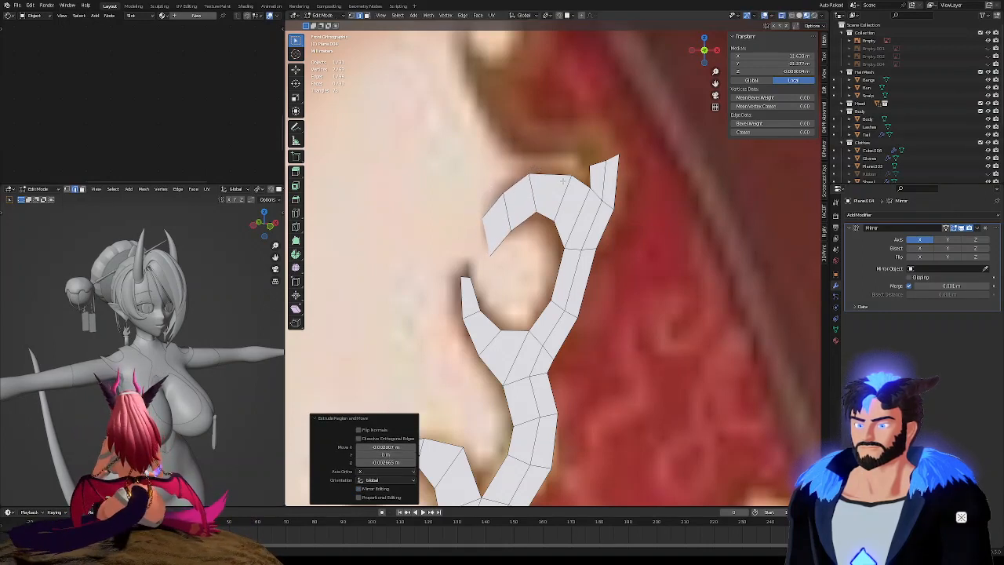
{"action": "key", "text": "r"}
{"action": "left_click", "coordinate": [493, 132]}
{"action": "key", "text": "s"}
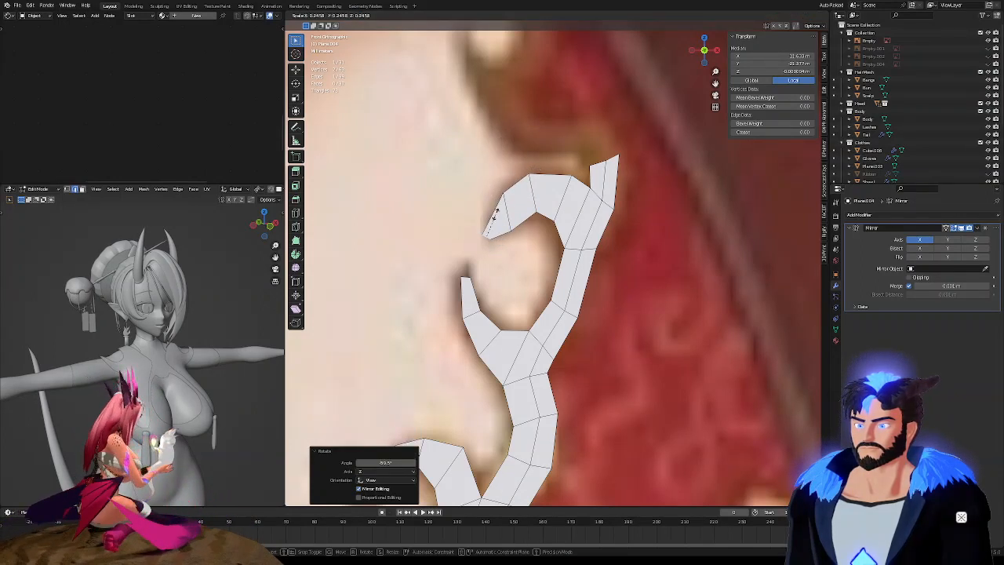
{"action": "left_click", "coordinate": [495, 214]}
Rotate, scale and reposition the cross edge just before the hooked prong's tip to smooth the curl
{"action": "left_click", "coordinate": [509, 210]}
{"action": "key", "text": "r"}
{"action": "left_click", "coordinate": [544, 147]}
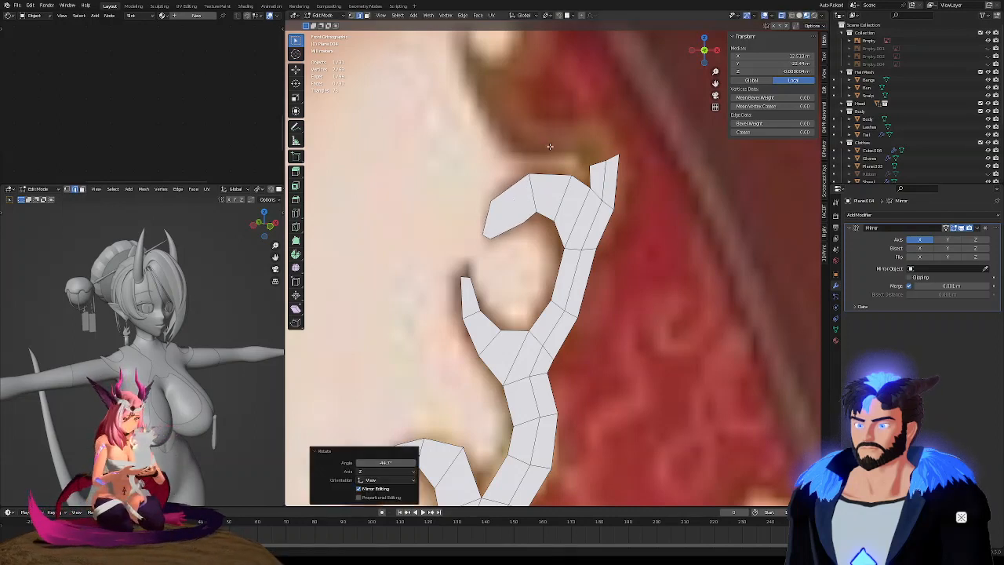
{"action": "key", "text": "s"}
{"action": "left_click", "coordinate": [541, 174]}
{"action": "key", "text": "g"}
{"action": "left_click", "coordinate": [545, 167]}
{"action": "key", "text": "s"}
{"action": "left_click", "coordinate": [553, 164]}
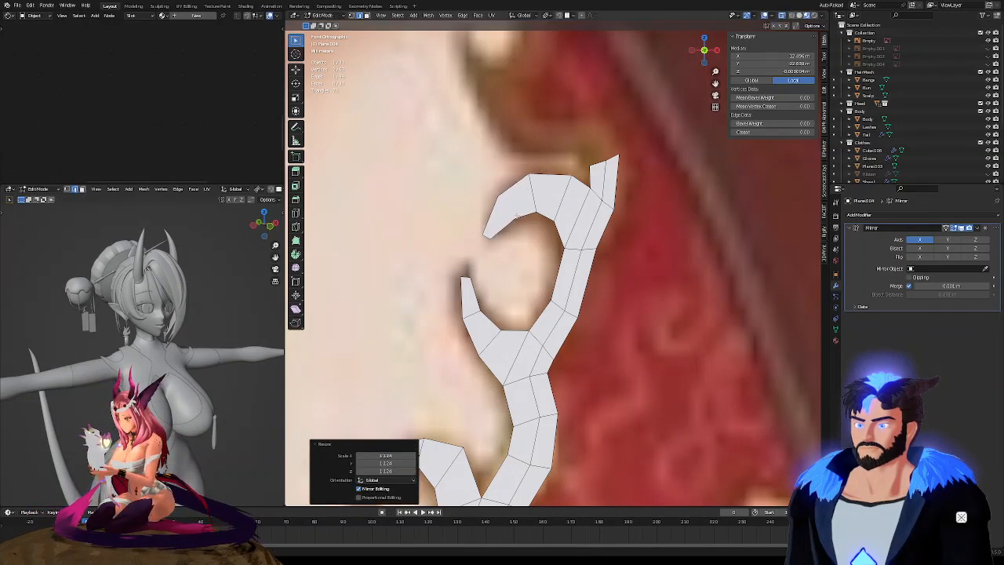
Rotate, scale and shift the cross edge at the top of the hooked prong's bend
{"action": "key", "text": "g"}
{"action": "key", "text": "r"}
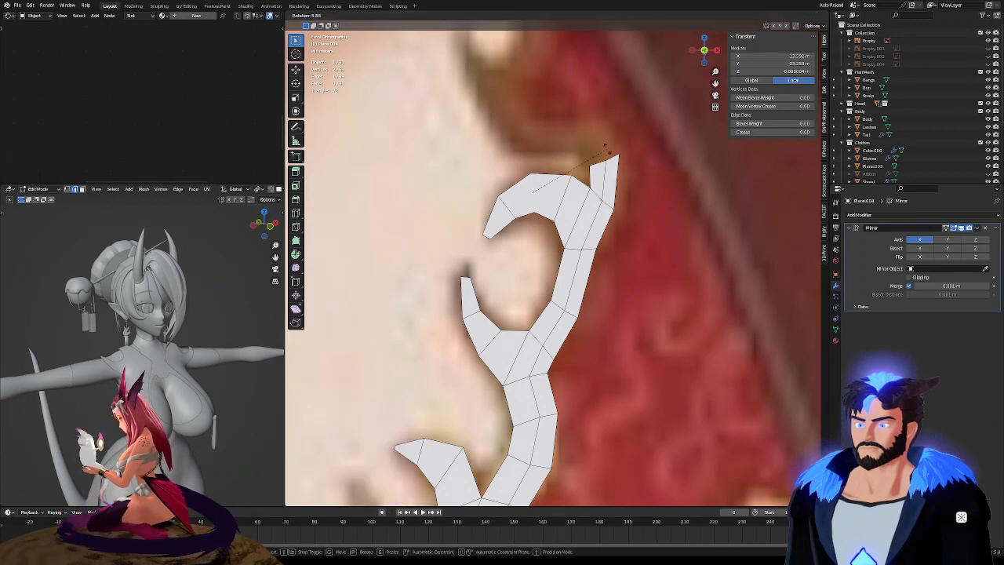
{"action": "left_click", "coordinate": [605, 148]}
{"action": "key", "text": "s"}
{"action": "left_click", "coordinate": [610, 147]}
{"action": "key", "text": "g"}
{"action": "left_click", "coordinate": [612, 150]}
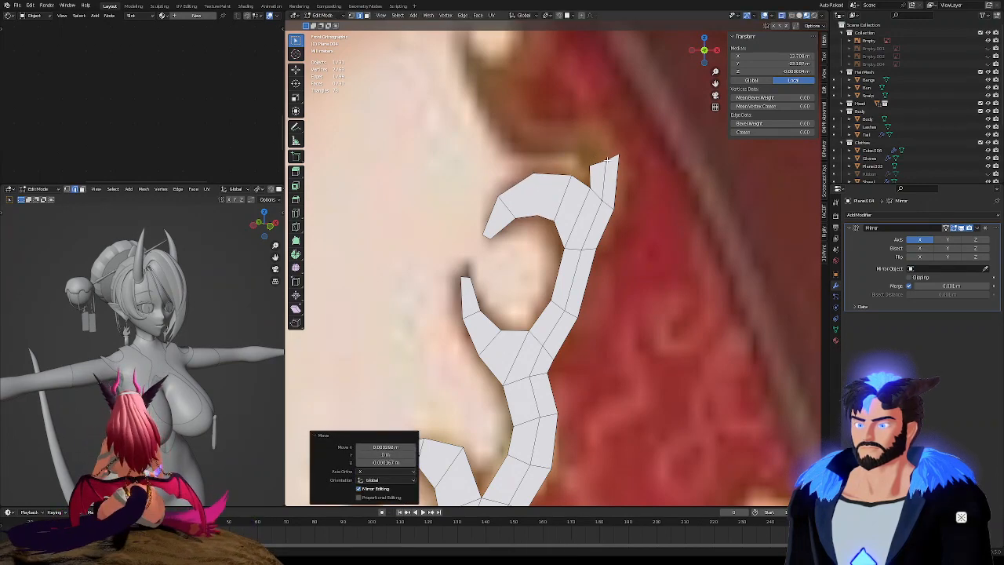
Nudge the inner and outer vertices of the main branch just below the hooked prong's base
{"action": "key", "text": "g"}
{"action": "left_click", "coordinate": [566, 251]}
{"action": "key", "text": "g"}
{"action": "left_click", "coordinate": [564, 251]}
{"action": "left_click", "coordinate": [596, 250]}
{"action": "key", "text": "g"}
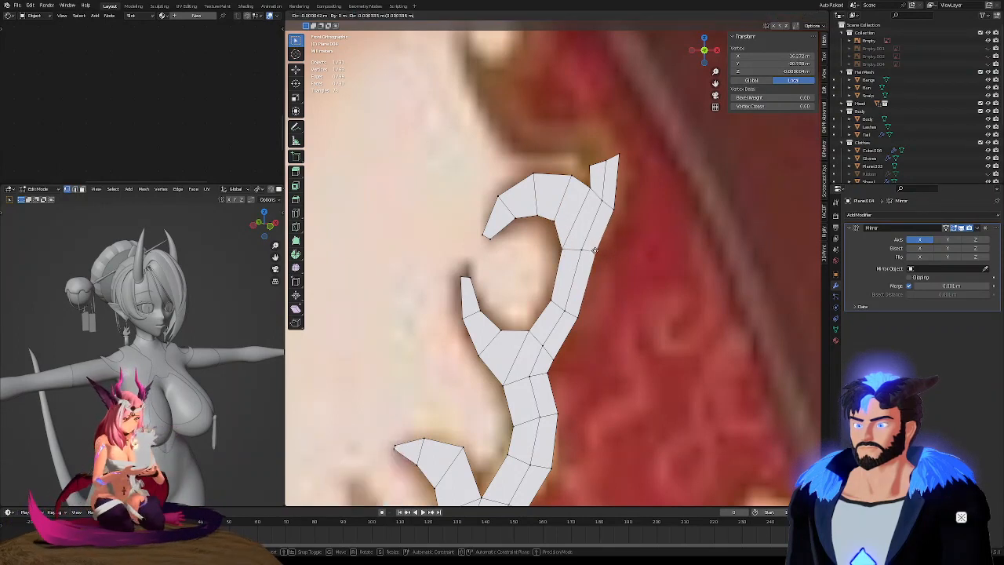
{"action": "left_click", "coordinate": [592, 251]}
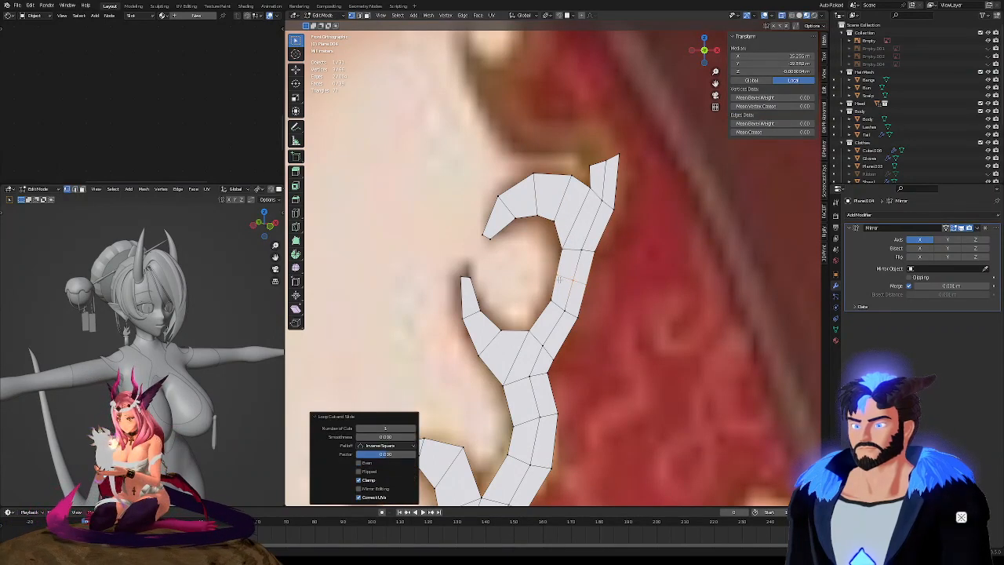
Add a single loop cut across the branch segment between the two upper prongs and move its inner and neighbouring vertices
{"action": "left_click", "coordinate": [565, 277]}
{"action": "key", "text": "g"}
{"action": "left_click", "coordinate": [562, 279]}
{"action": "left_click", "coordinate": [551, 299]}
{"action": "key", "text": "g"}
{"action": "left_click", "coordinate": [559, 310]}
{"action": "left_click", "coordinate": [561, 309]}
{"action": "key", "text": "g"}
{"action": "left_click", "coordinate": [557, 316]}
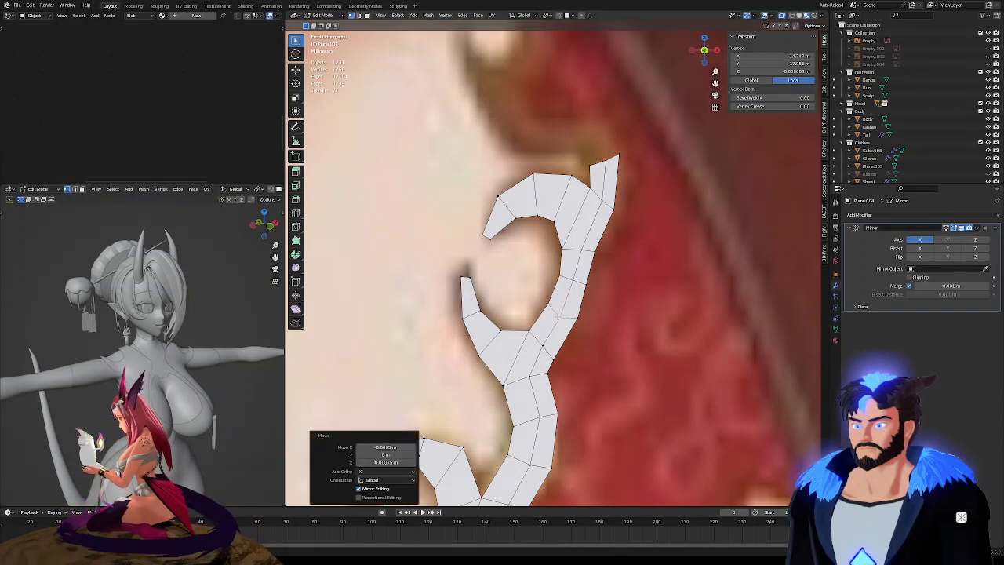
Move the outer and middle vertices of the branch between the two upper prongs to round its outline
{"action": "left_click", "coordinate": [579, 315]}
{"action": "key", "text": "g"}
{"action": "left_click", "coordinate": [573, 327]}
{"action": "left_click", "coordinate": [586, 286]}
{"action": "key", "text": "g"}
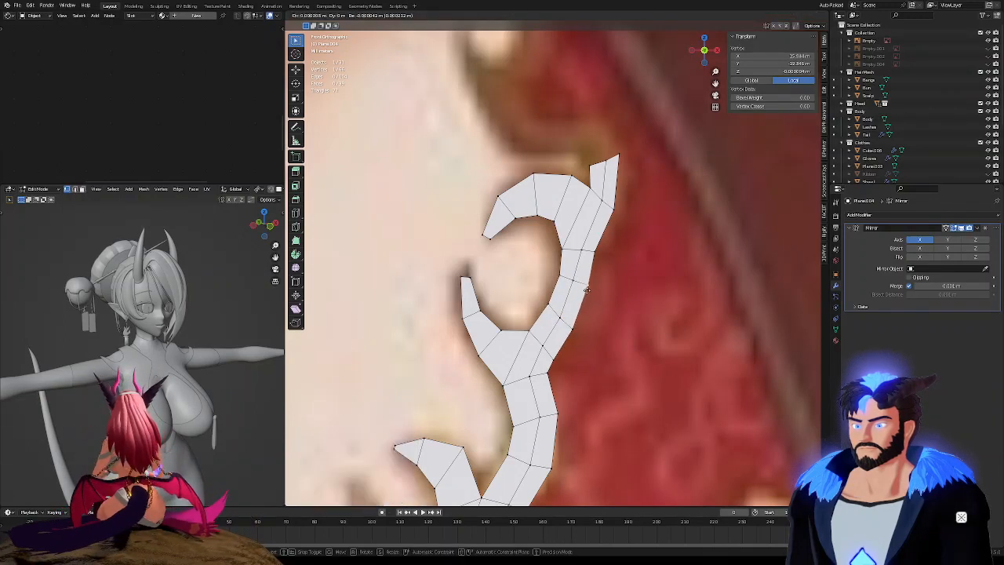
{"action": "left_click", "coordinate": [590, 285]}
{"action": "left_click", "coordinate": [575, 282]}
{"action": "key", "text": "g"}
{"action": "left_click", "coordinate": [589, 264]}
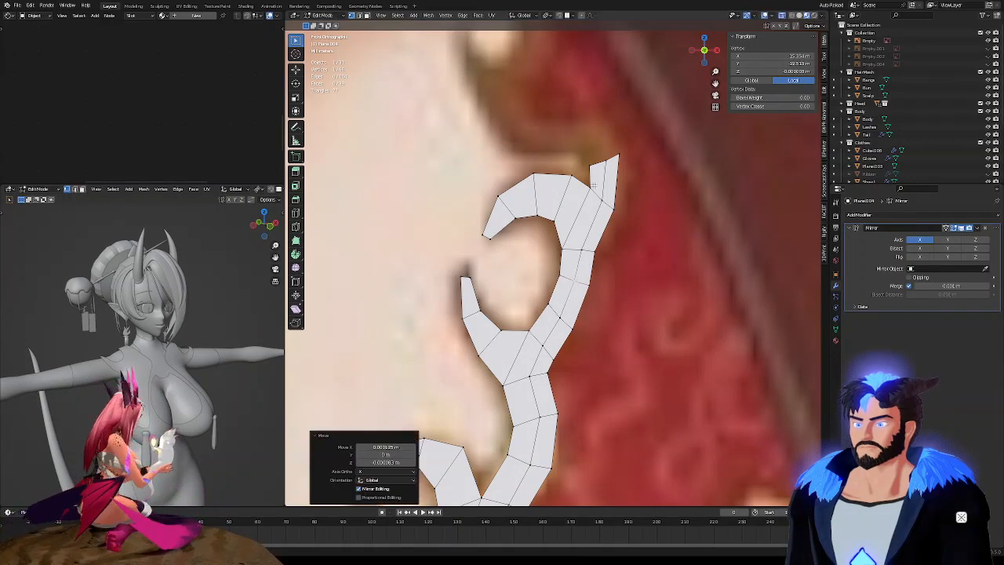
Add a cross cut to the branch's topmost segment and shift its outer and inner vertices to match the artwork
{"action": "middle_click_drag", "start_coordinate": [594, 185], "coordinate": [574, 250], "text": "shift"}
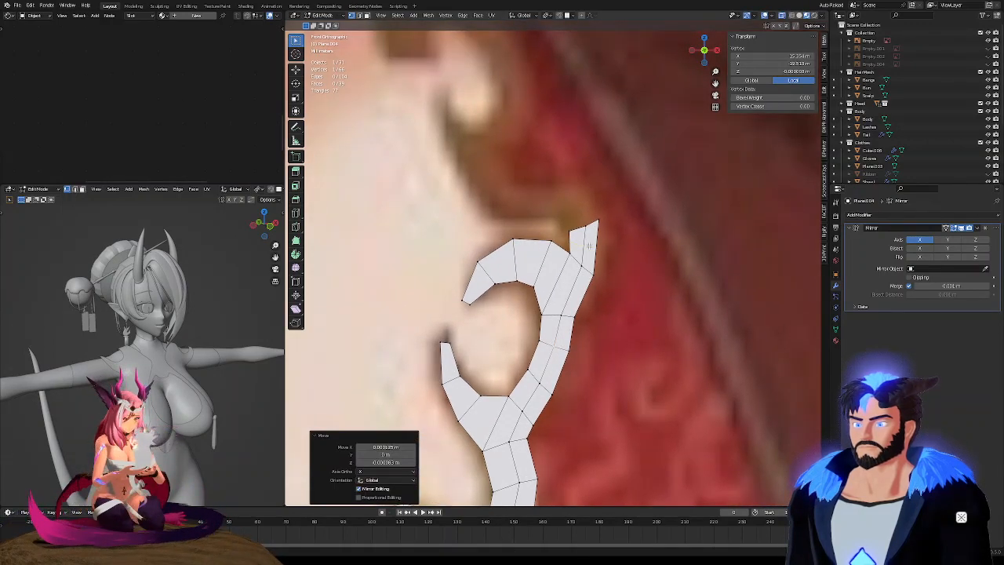
{"action": "key", "text": "g"}
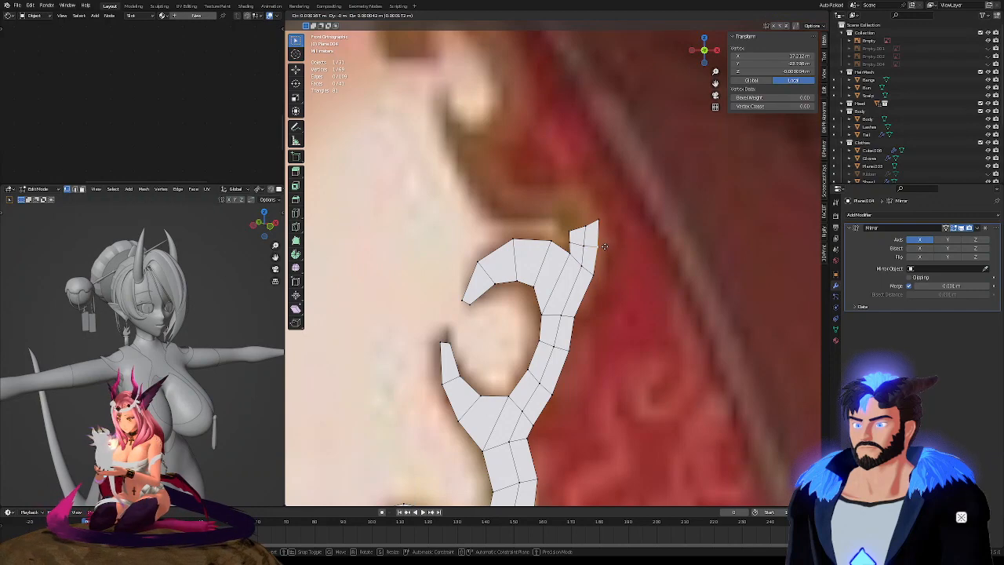
{"action": "left_click", "coordinate": [604, 247]}
{"action": "left_click", "coordinate": [573, 229]}
{"action": "key", "text": "g"}
{"action": "left_click", "coordinate": [571, 233]}
{"action": "left_click", "coordinate": [571, 252]}
{"action": "key", "text": "g"}
{"action": "left_click", "coordinate": [567, 252]}
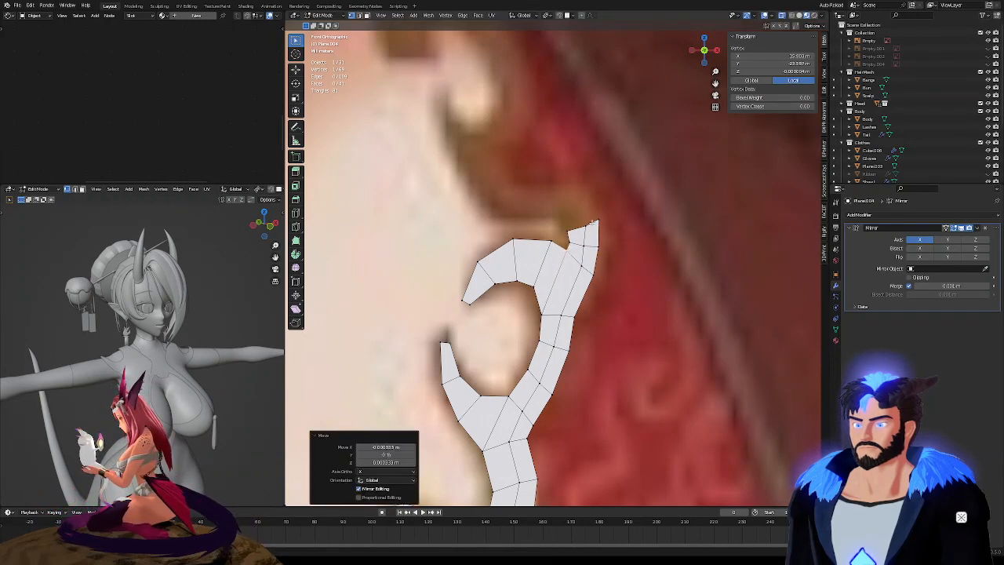
{"action": "left_click", "coordinate": [566, 252]}
Extrude the branch's two top edges inward above the hooked prong, rotate and reposition them, and extend them horizontally
{"action": "key", "text": "2"}
{"action": "left_click", "coordinate": [579, 230]}
{"action": "left_click", "coordinate": [594, 224], "text": "shift"}
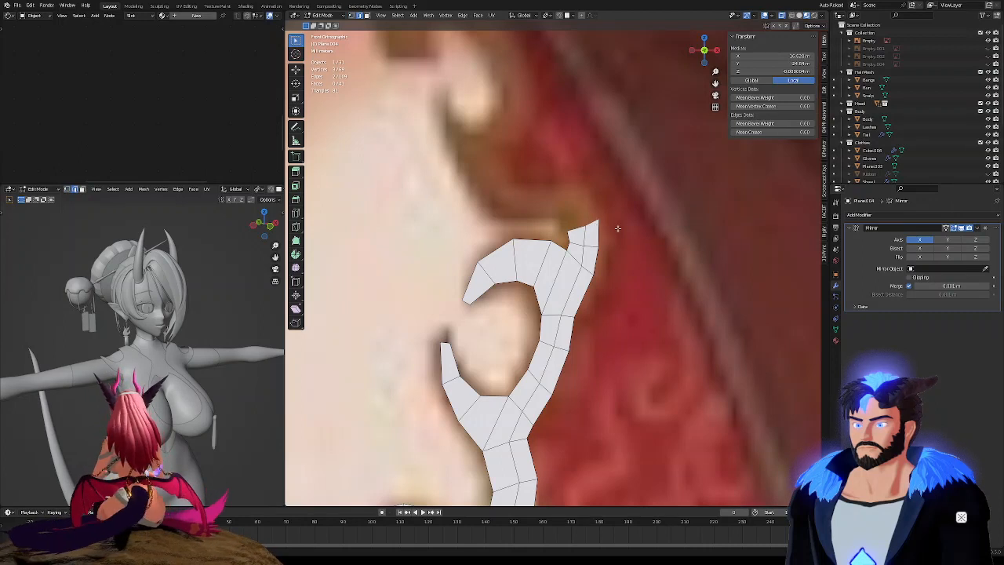
{"action": "key", "text": "r"}
{"action": "left_click", "coordinate": [598, 161]}
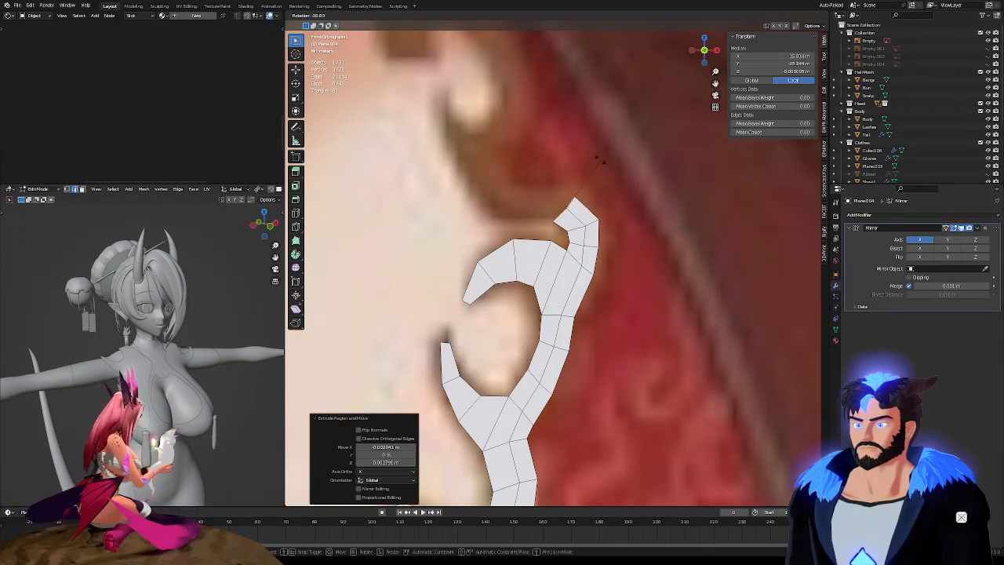
{"action": "key", "text": "g"}
{"action": "left_click", "coordinate": [601, 142]}
{"action": "key", "text": "e"}
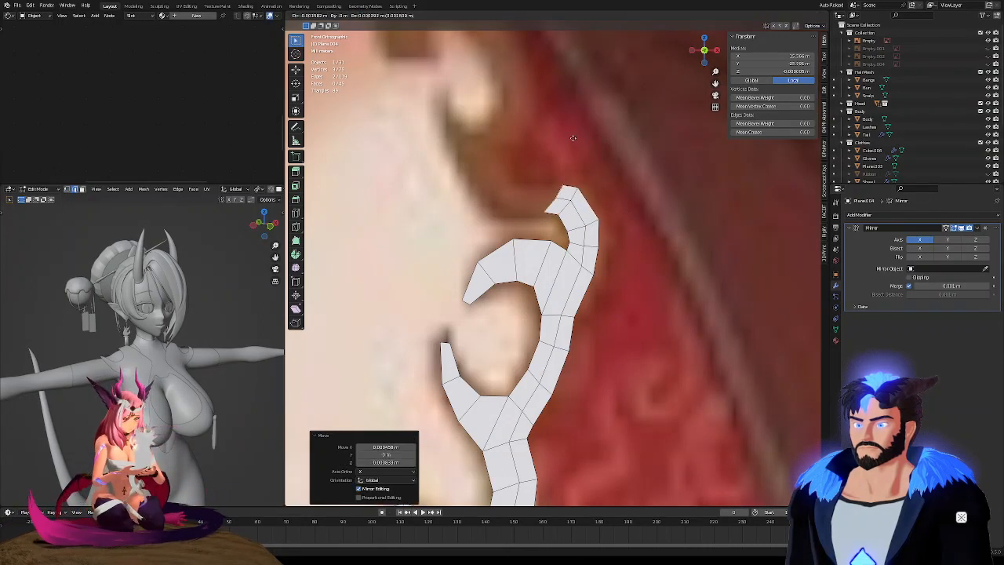
{"action": "left_click", "coordinate": [537, 140]}
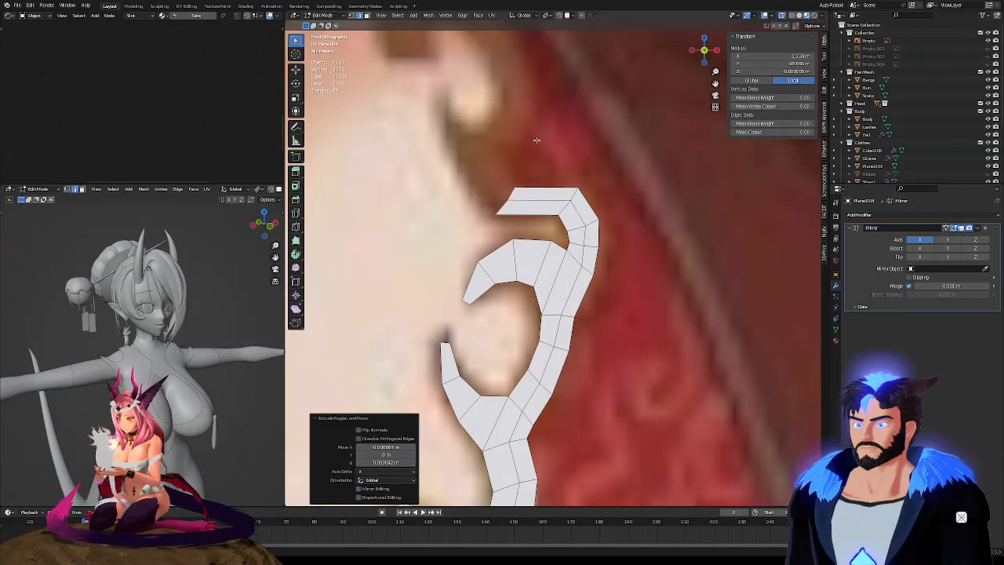
Extrude the upper edge of the strip's lower centre end upward to start the bottom flame prong
{"action": "middle_click_drag", "start_coordinate": [542, 160], "coordinate": [556, 197], "text": "shift"}
{"action": "scroll", "coordinate": [563, 182], "scroll_direction": "down", "scroll_amount": 9}
{"action": "scroll", "coordinate": [499, 343], "scroll_direction": "up", "scroll_amount": 5}
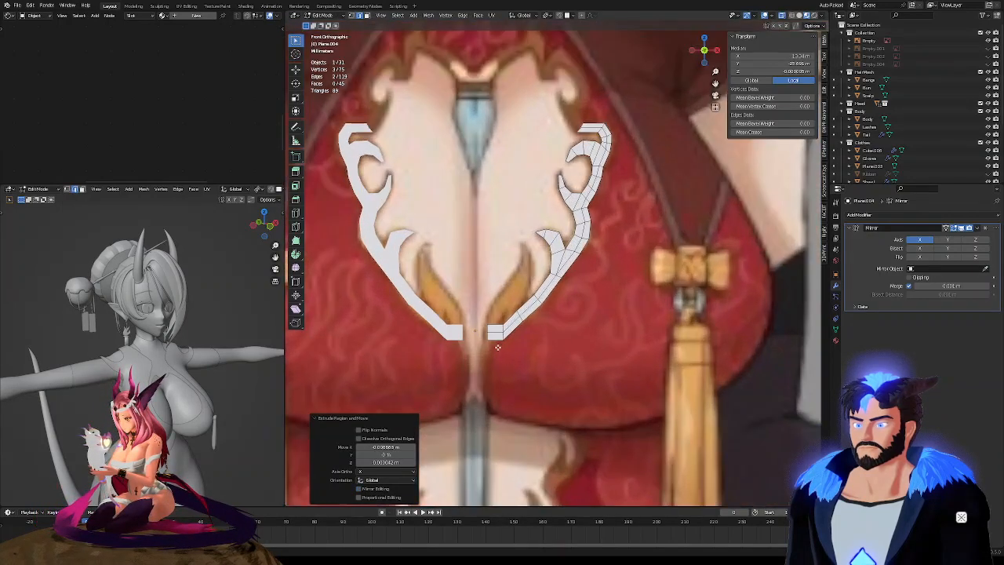
{"action": "scroll", "coordinate": [509, 281], "scroll_direction": "up", "scroll_amount": 3}
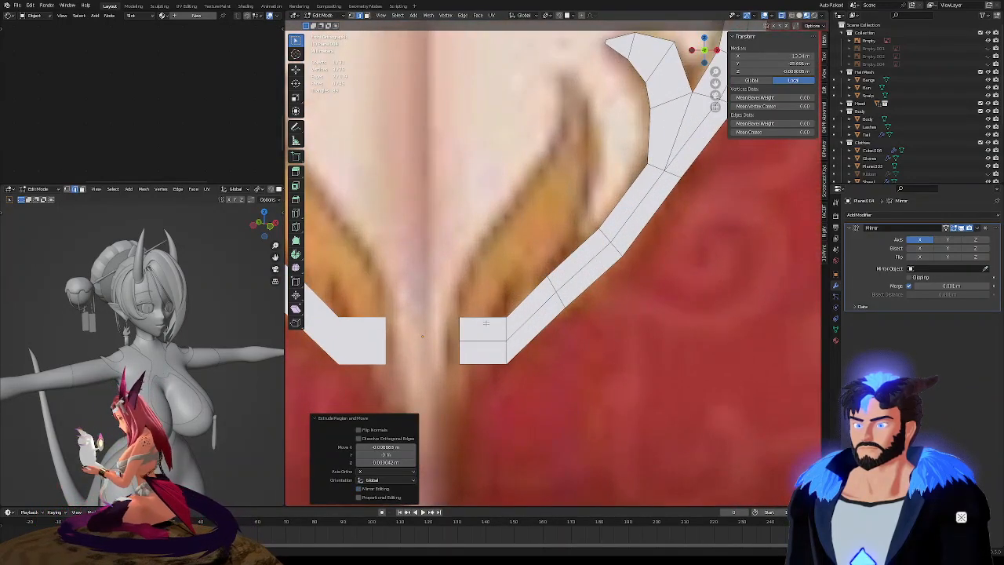
{"action": "left_click", "coordinate": [485, 322]}
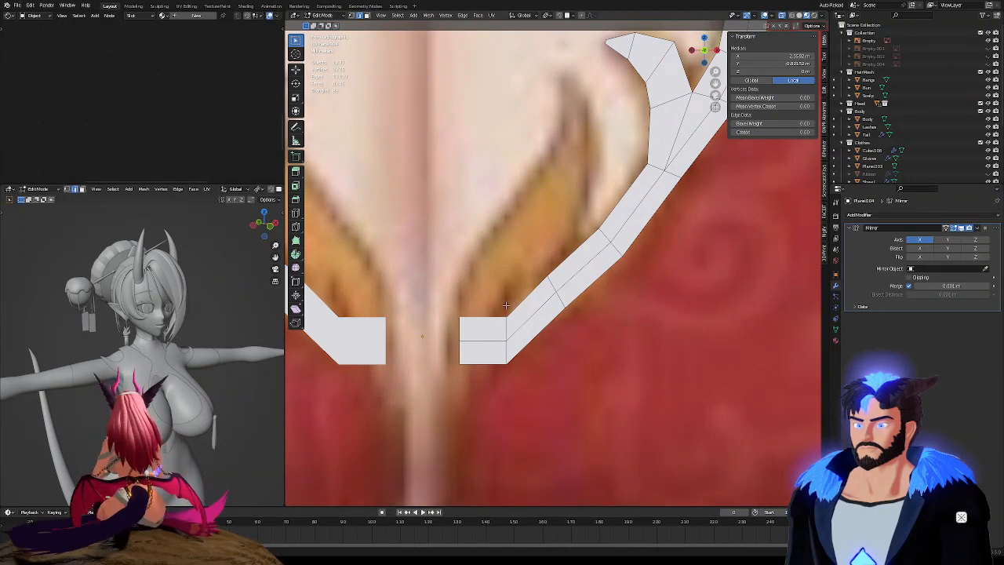
{"action": "key", "text": "e"}
{"action": "left_click", "coordinate": [505, 253]}
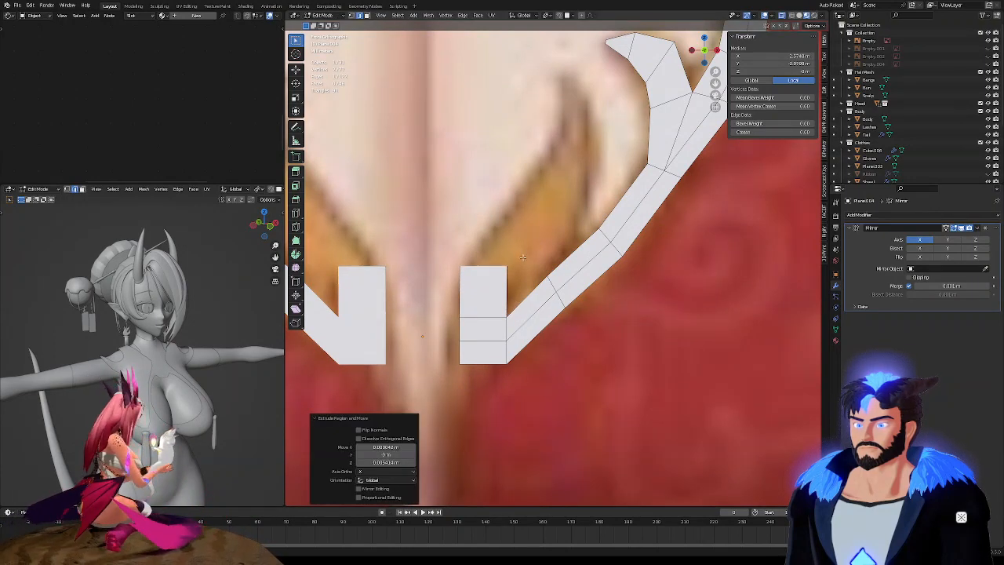
Move the bottom prong stub's upper outer vertex inward and fill a face between the stub and the diagonal strip
{"action": "key", "text": "1"}
{"action": "left_click", "coordinate": [512, 270]}
{"action": "key", "text": "g"}
{"action": "left_click", "coordinate": [501, 292]}
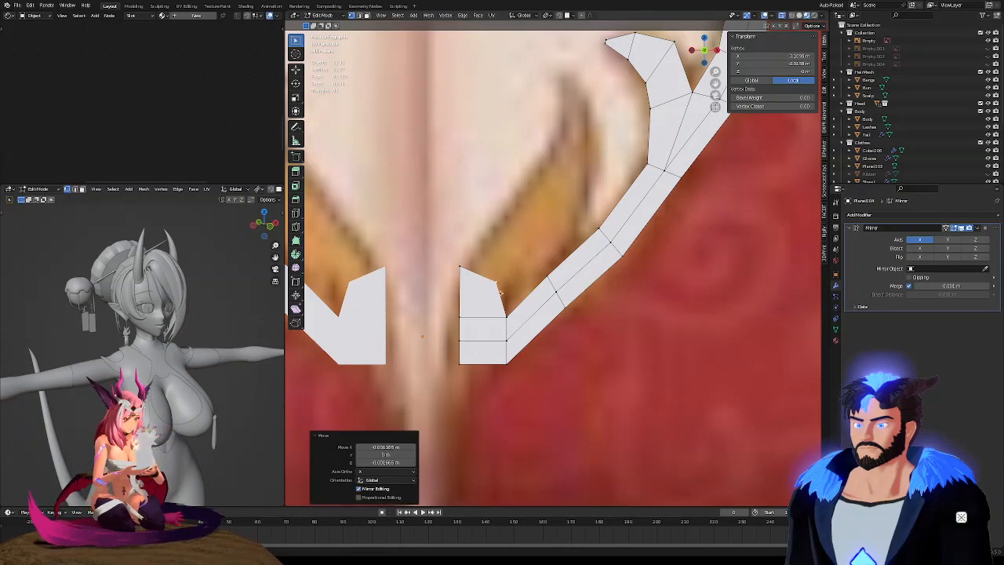
{"action": "left_click", "coordinate": [507, 312]}
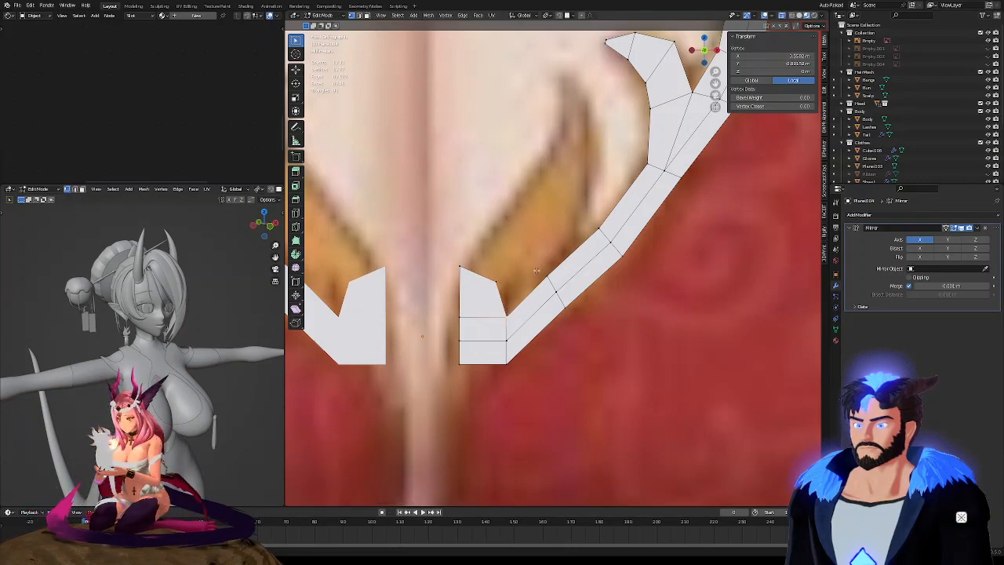
{"action": "key", "text": "f"}
{"action": "left_click", "coordinate": [542, 300]}
Reposition the column of vertices at the strip's lower bend, from the prong base to the bottom corner, to even out the faces
{"action": "left_click", "coordinate": [500, 285]}
{"action": "key", "text": "g"}
{"action": "left_click", "coordinate": [507, 283]}
{"action": "left_click", "coordinate": [506, 316]}
{"action": "key", "text": "g"}
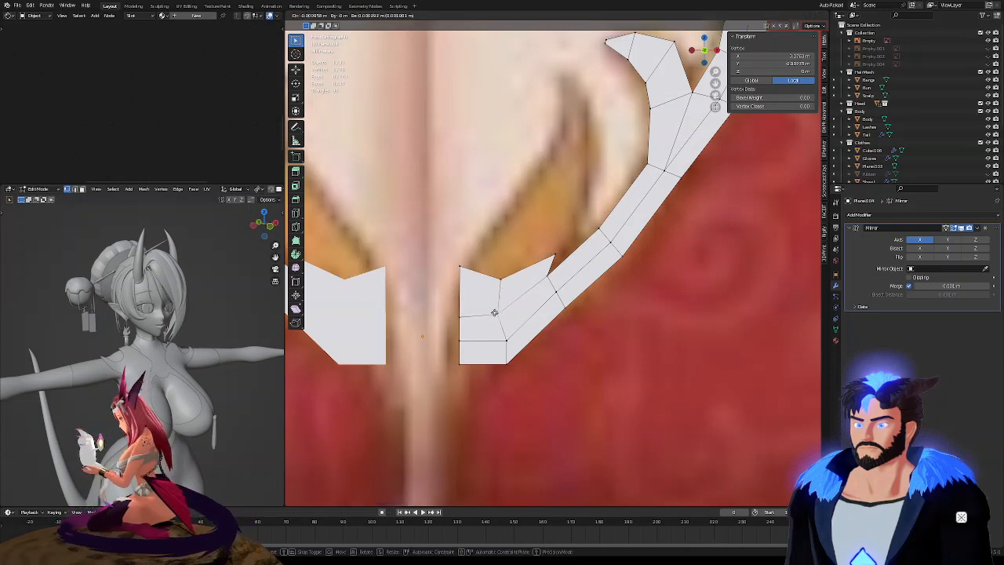
{"action": "left_click", "coordinate": [500, 317]}
{"action": "left_click", "coordinate": [504, 335]}
{"action": "key", "text": "g"}
{"action": "left_click", "coordinate": [495, 334]}
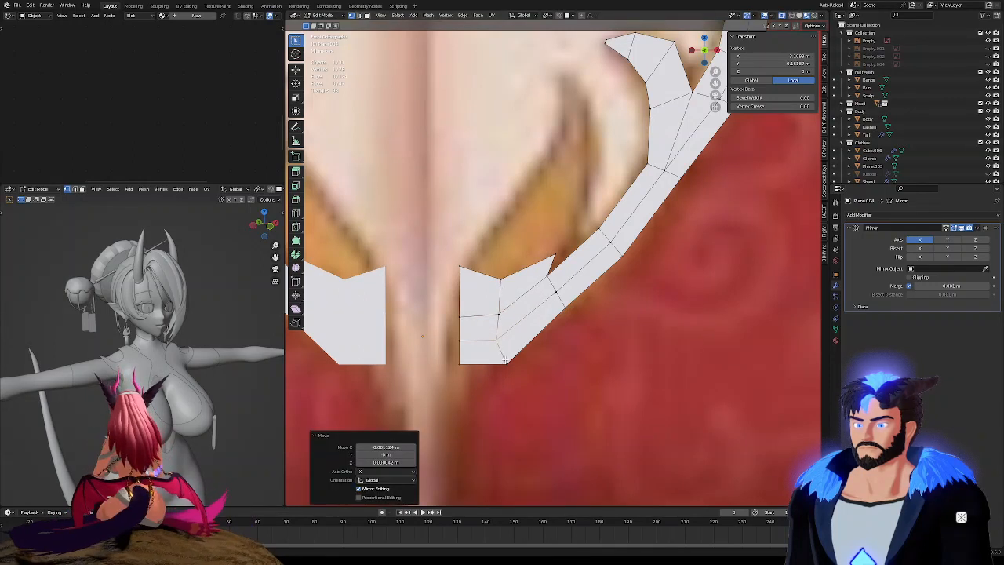
{"action": "left_click", "coordinate": [497, 359]}
{"action": "key", "text": "g"}
{"action": "left_click", "coordinate": [486, 362]}
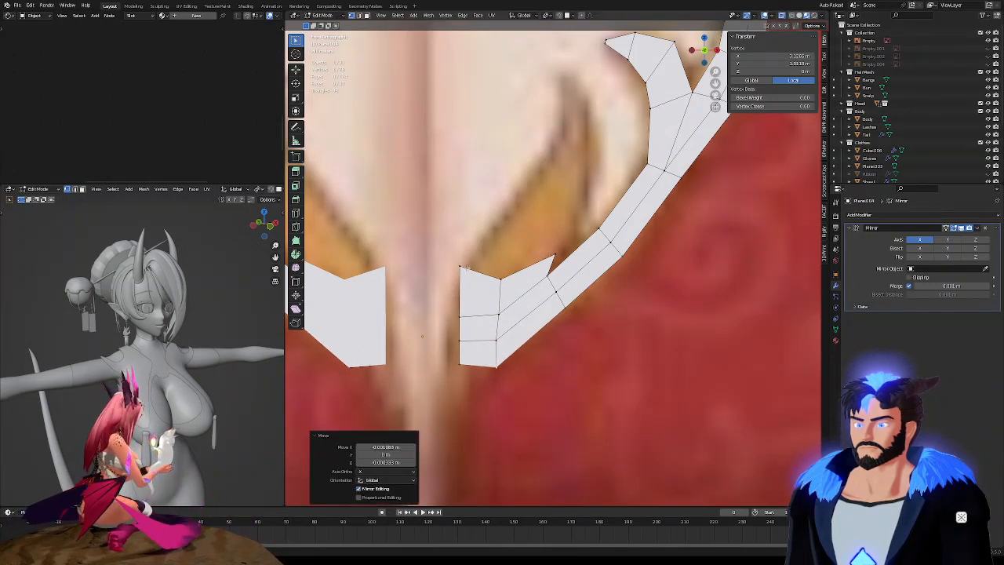
Extrude the bottom prong's inner top edge diagonally up along the artwork and narrow it by moving its outer vertex inward
{"action": "key", "text": "2"}
{"action": "left_click", "coordinate": [473, 270]}
{"action": "key", "text": "e"}
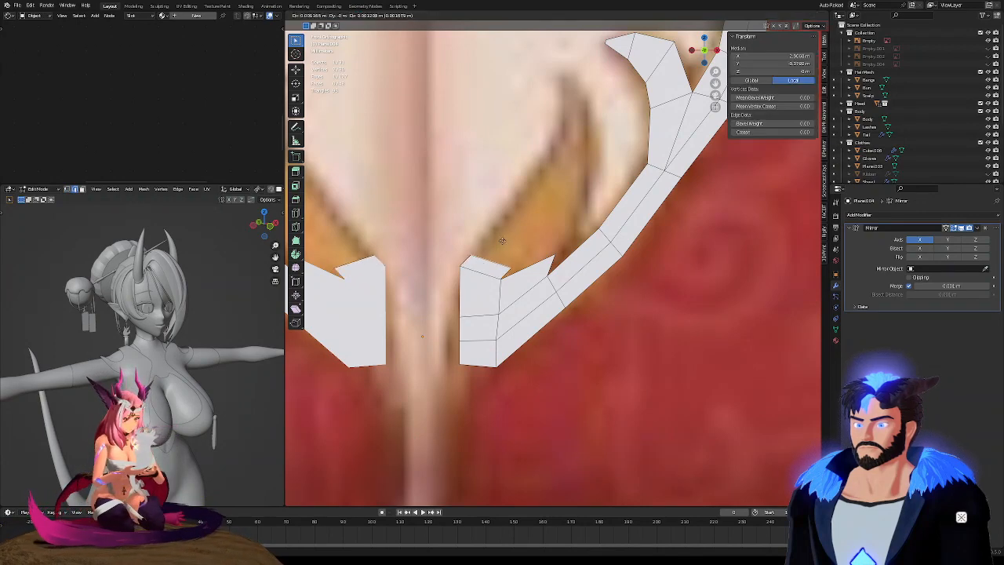
{"action": "left_click", "coordinate": [529, 202]}
{"action": "key", "text": "1"}
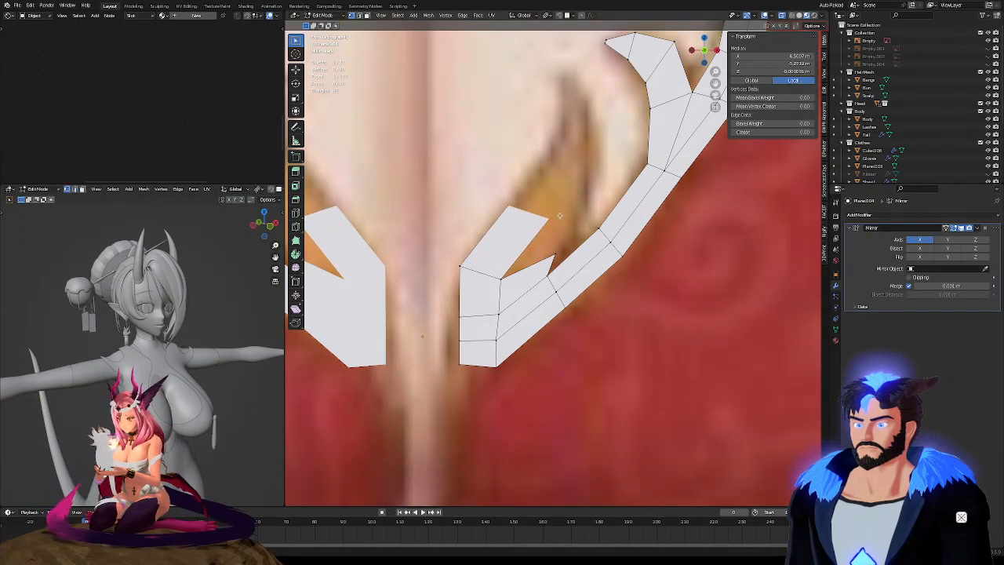
{"action": "left_click", "coordinate": [549, 218]}
{"action": "key", "text": "g"}
{"action": "left_click", "coordinate": [517, 243]}
Adjust the two vertices where the bottom prong meets the diagonal strip, and fill and adjust a face in the prong's notch
{"action": "left_click", "coordinate": [552, 254]}
{"action": "key", "text": "g"}
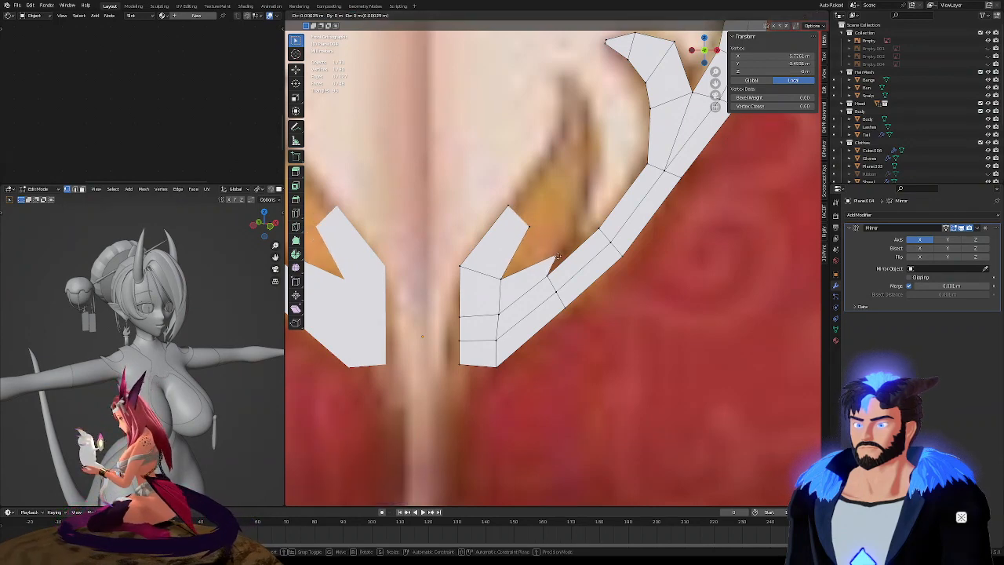
{"action": "left_click", "coordinate": [560, 254]}
{"action": "left_click", "coordinate": [549, 277]}
{"action": "key", "text": "g"}
{"action": "left_click", "coordinate": [506, 275]}
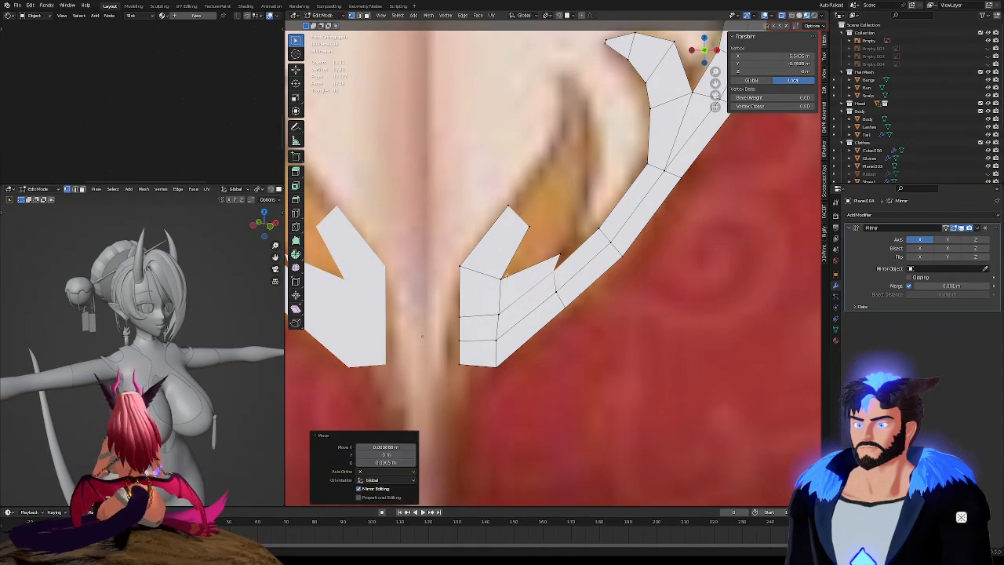
{"action": "left_click", "coordinate": [506, 276]}
{"action": "key", "text": "f"}
{"action": "key", "text": "g"}
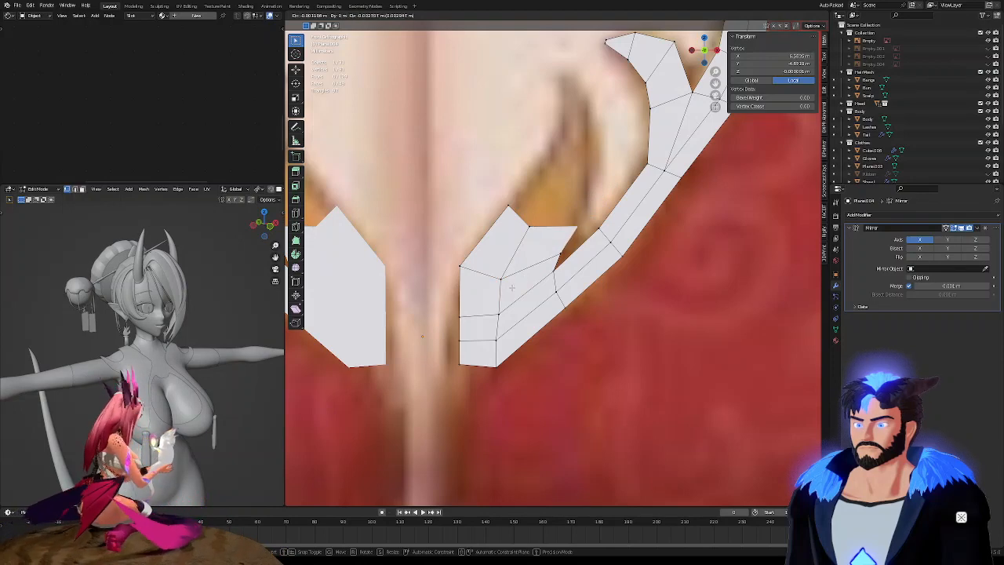
{"action": "left_click", "coordinate": [511, 286]}
Extrude the bottom prong's two top edges upward along the artwork and scale them down to taper the prong
{"action": "key", "text": "2"}
{"action": "left_click", "coordinate": [521, 220]}
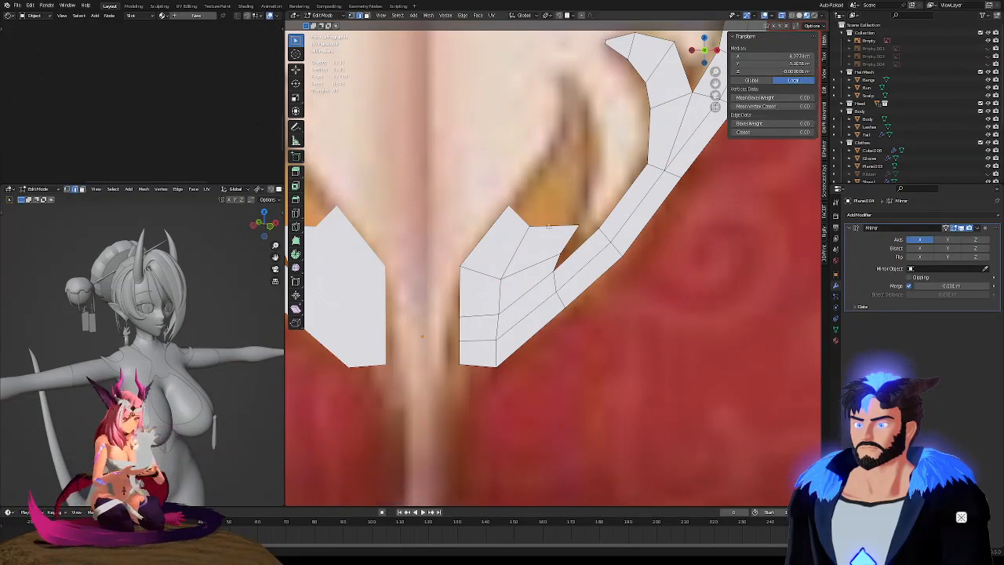
{"action": "left_click", "coordinate": [555, 224], "text": "shift"}
{"action": "key", "text": "e"}
{"action": "left_click", "coordinate": [572, 150]}
{"action": "key", "text": "s"}
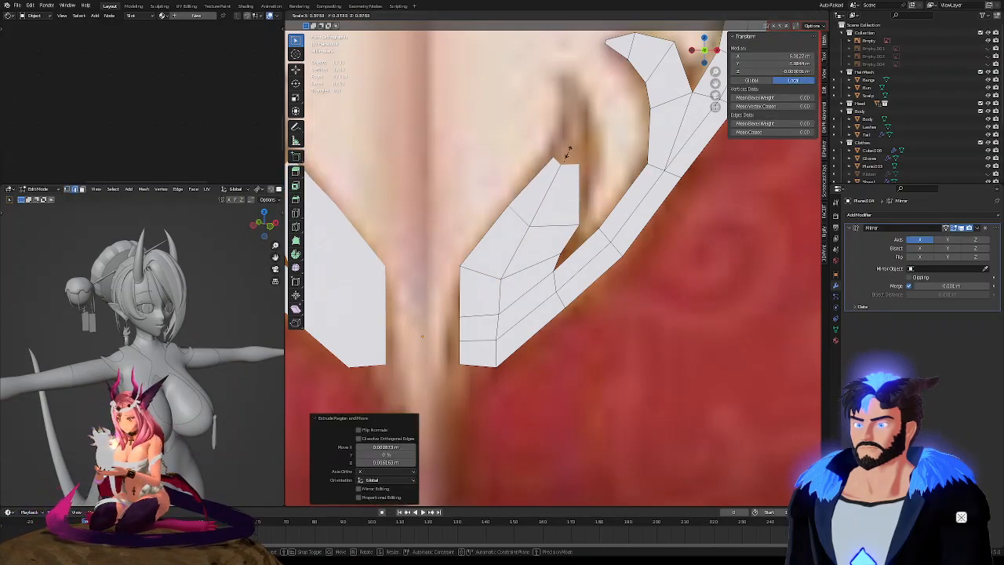
Extend the inner spike of the right trim half by narrowing, extruding and rotating its end edge along the reference
{"action": "left_click", "coordinate": [575, 151]}
{"action": "key", "text": "s"}
{"action": "left_click", "coordinate": [563, 174]}
{"action": "key", "text": "e"}
{"action": "left_click", "coordinate": [590, 116]}
{"action": "key", "text": "r"}
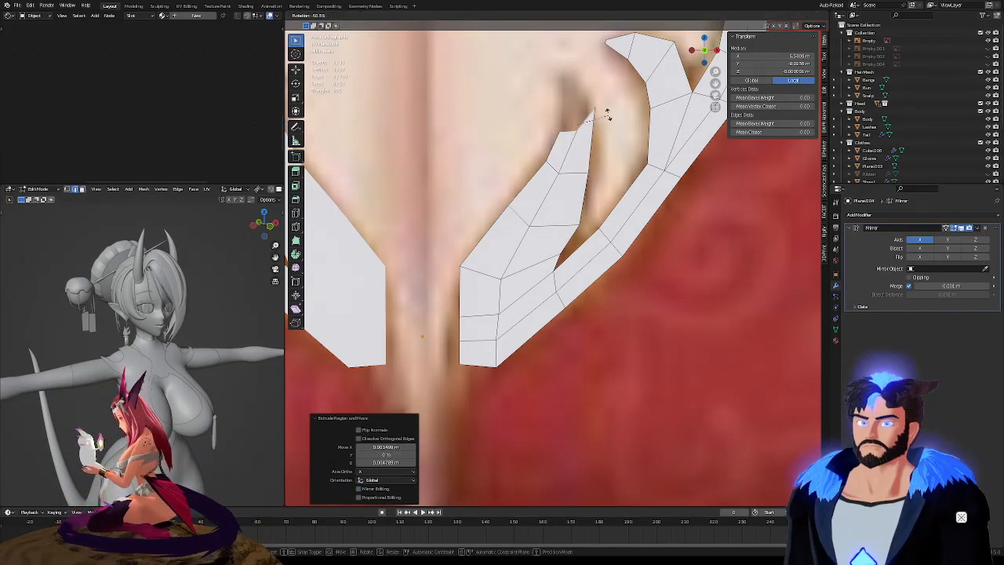
{"action": "left_click", "coordinate": [614, 123]}
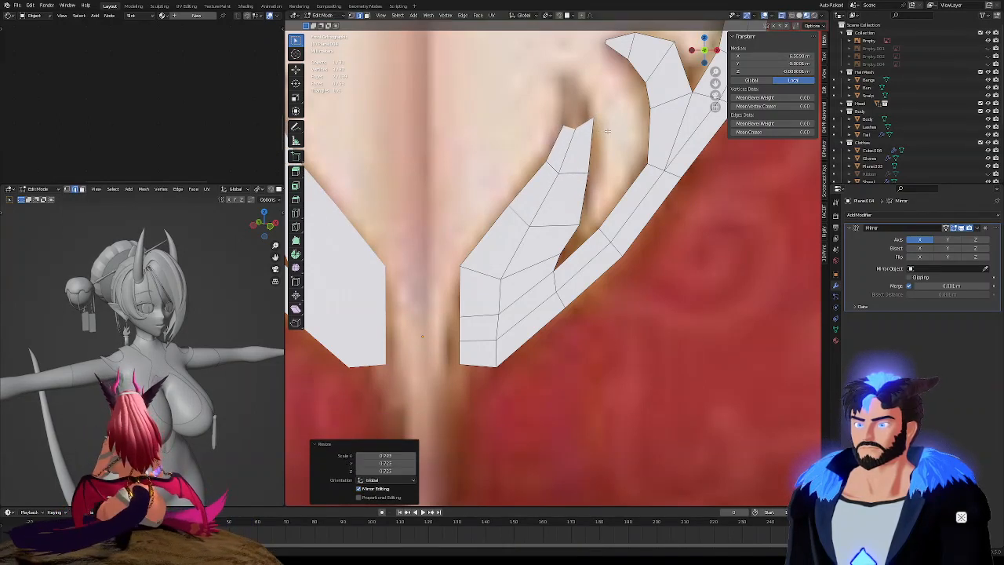
Reposition the inner spike's end and the centre-line vertex near its base to even out the faces
{"action": "left_click", "coordinate": [590, 121]}
{"action": "key", "text": "g"}
{"action": "left_click", "coordinate": [567, 173]}
{"action": "left_click", "coordinate": [533, 226]}
{"action": "key", "text": "g"}
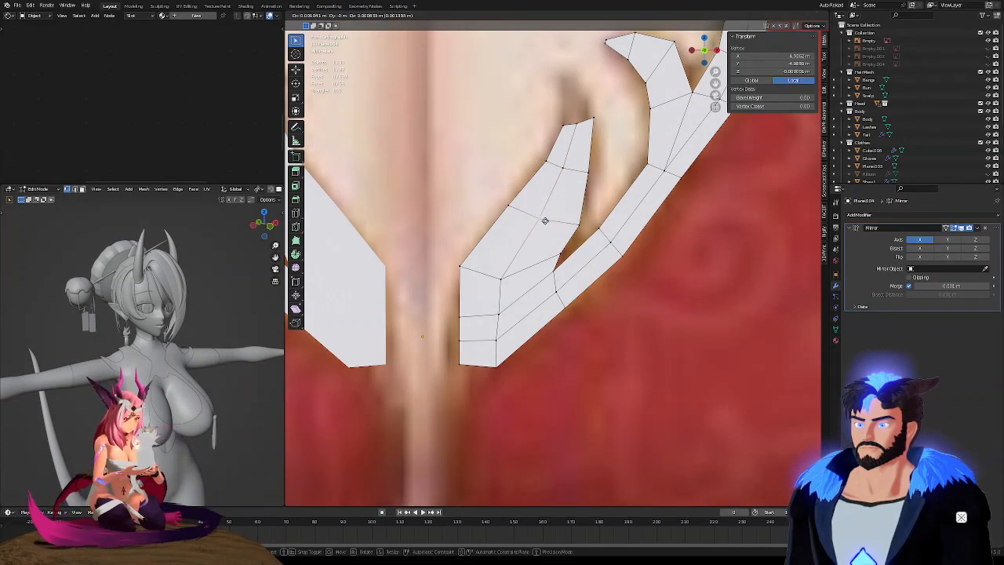
{"action": "left_click", "coordinate": [552, 206]}
Move the vertices on both sides of the inner spike to follow the golden trim outline in the reference
{"action": "left_click", "coordinate": [549, 163]}
{"action": "key", "text": "g"}
{"action": "left_click", "coordinate": [543, 168]}
{"action": "left_click", "coordinate": [514, 204]}
{"action": "key", "text": "g"}
{"action": "left_click", "coordinate": [511, 201]}
{"action": "left_click", "coordinate": [544, 166]}
{"action": "key", "text": "g"}
{"action": "left_click", "coordinate": [541, 163]}
{"action": "left_click", "coordinate": [593, 171]}
{"action": "key", "text": "g"}
{"action": "left_click", "coordinate": [601, 165]}
Extrude the inner spike's end upward, rotate and narrow the new edge, and adjust a vertex at its end
{"action": "middle_click_drag", "start_coordinate": [579, 134], "coordinate": [567, 241], "text": "shift"}
{"action": "key", "text": "2"}
{"action": "left_click", "coordinate": [560, 228]}
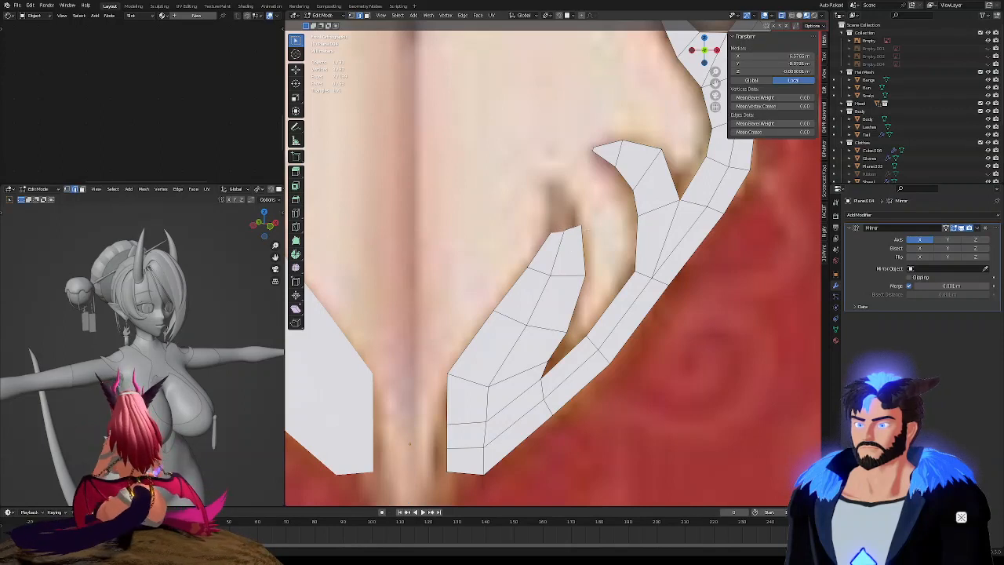
{"action": "key", "text": "e"}
{"action": "left_click", "coordinate": [579, 187]}
{"action": "key", "text": "r"}
{"action": "left_click", "coordinate": [577, 164]}
{"action": "key", "text": "s"}
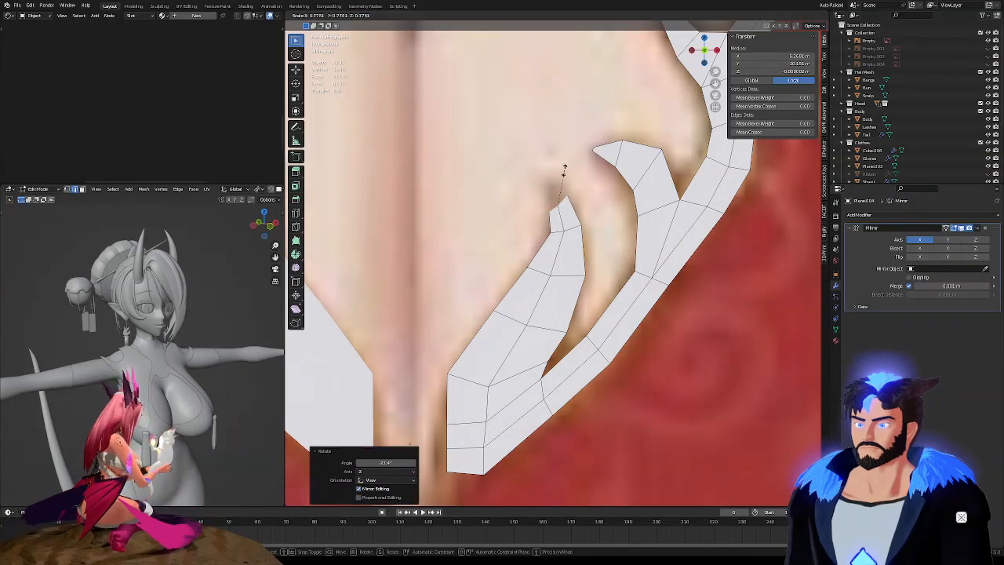
{"action": "left_click", "coordinate": [562, 174]}
{"action": "left_click", "coordinate": [556, 203]}
{"action": "key", "text": "g"}
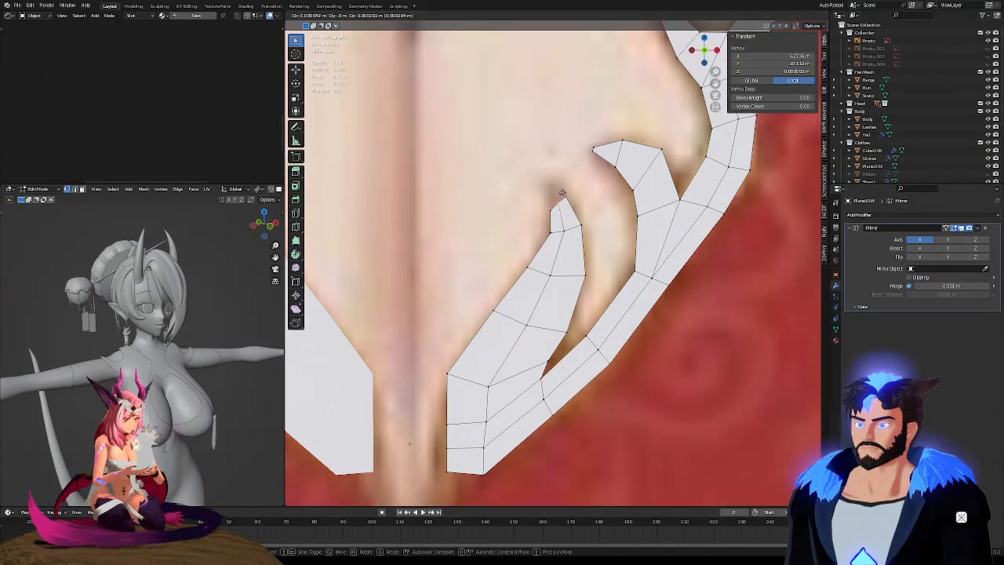
{"action": "left_click", "coordinate": [562, 196]}
Extrude one more segment from the end of the inner spike and shift it toward the reference tip
{"action": "scroll", "coordinate": [564, 199], "scroll_direction": "up", "scroll_amount": 3}
{"action": "key", "text": "2"}
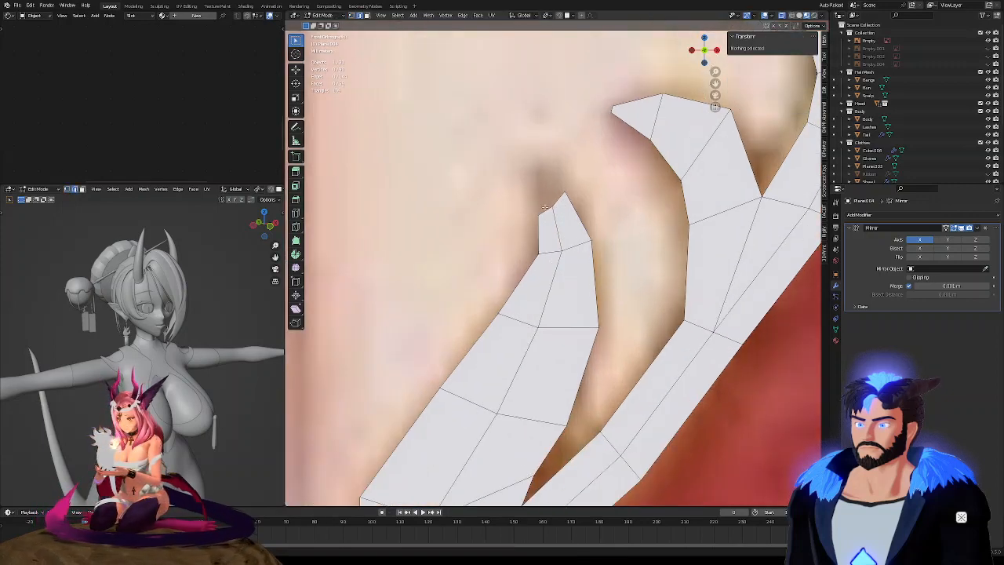
{"action": "left_click", "coordinate": [546, 208]}
{"action": "key", "text": "e"}
{"action": "left_click", "coordinate": [554, 152]}
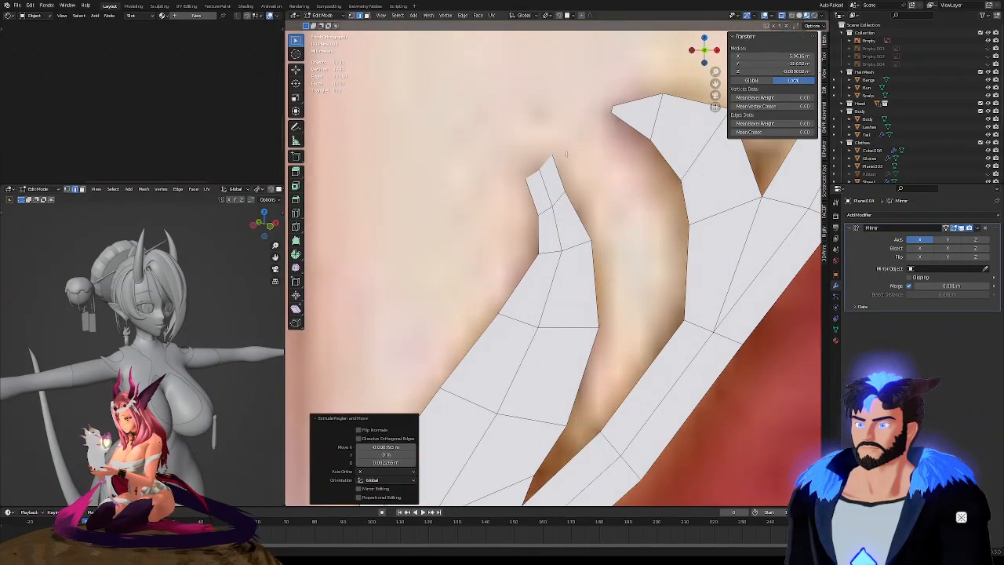
{"action": "key", "text": "g"}
{"action": "left_click", "coordinate": [565, 145]}
Reposition the individual end vertices of the inner spike to form a pointed tip
{"action": "key", "text": "1"}
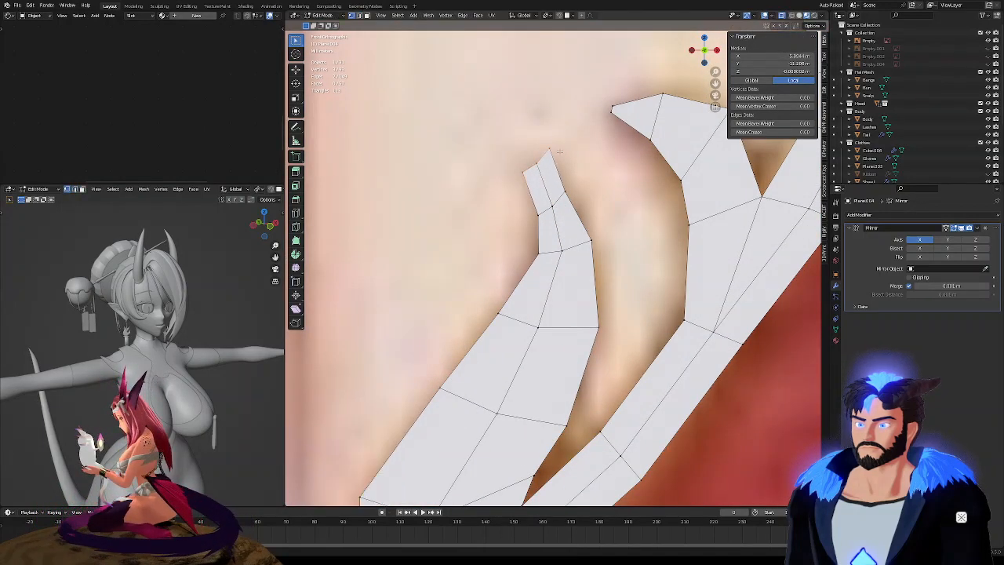
{"action": "left_click", "coordinate": [557, 158]}
{"action": "key", "text": "g"}
{"action": "left_click", "coordinate": [562, 184]}
{"action": "left_click", "coordinate": [529, 182]}
{"action": "key", "text": "g"}
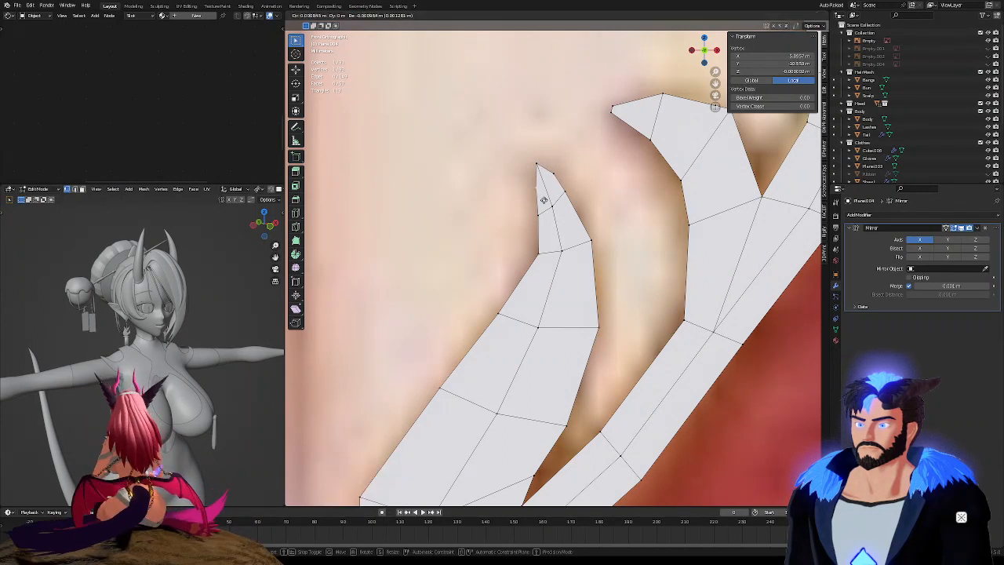
{"action": "left_click", "coordinate": [542, 201]}
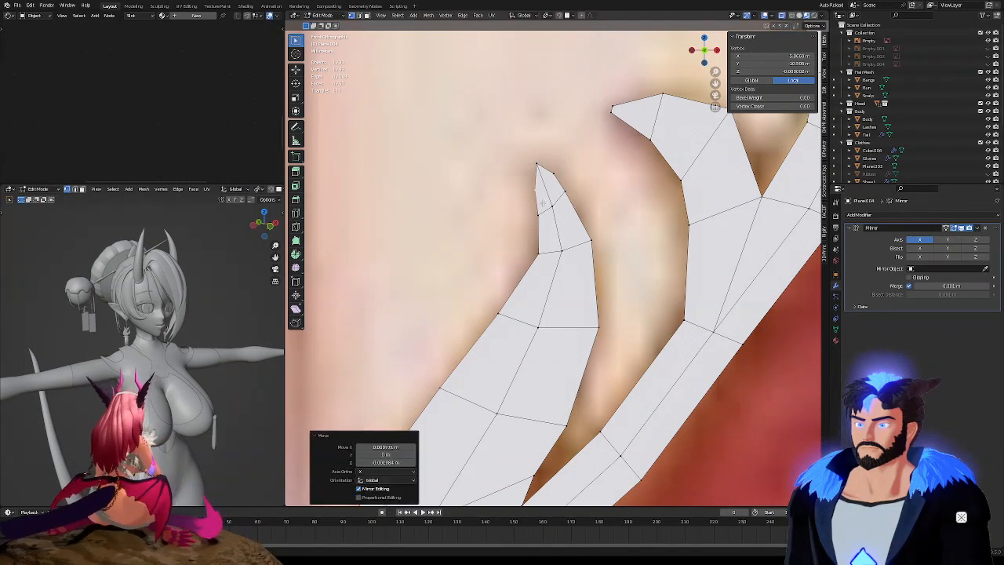
Move the side vertices below the inner spike's tip outward to smooth its curved outline against the reference
{"action": "left_click", "coordinate": [539, 255]}
{"action": "key", "text": "g"}
{"action": "left_click", "coordinate": [529, 254]}
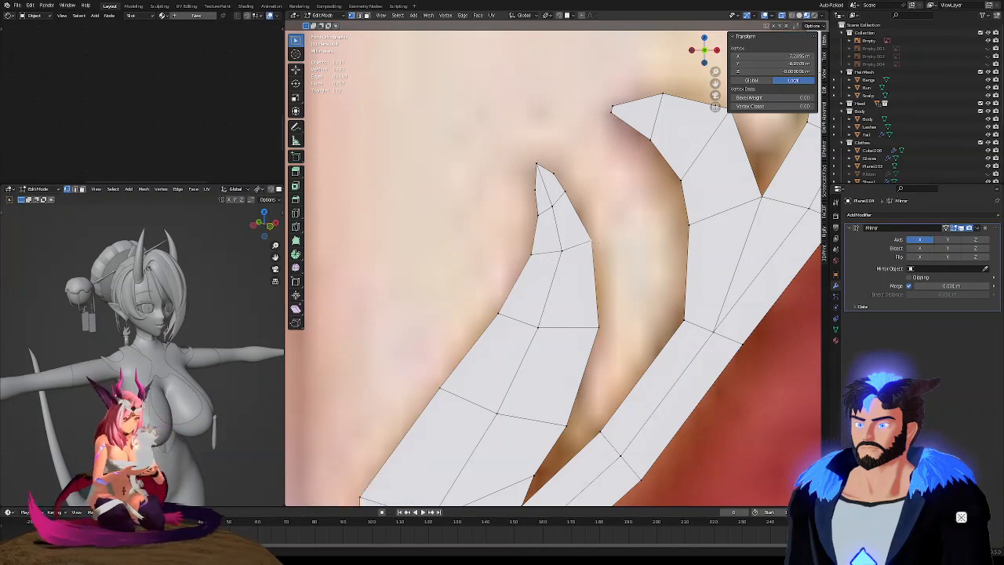
{"action": "left_click", "coordinate": [597, 243]}
{"action": "key", "text": "g"}
{"action": "left_click", "coordinate": [601, 254]}
{"action": "left_click", "coordinate": [577, 199]}
{"action": "key", "text": "g"}
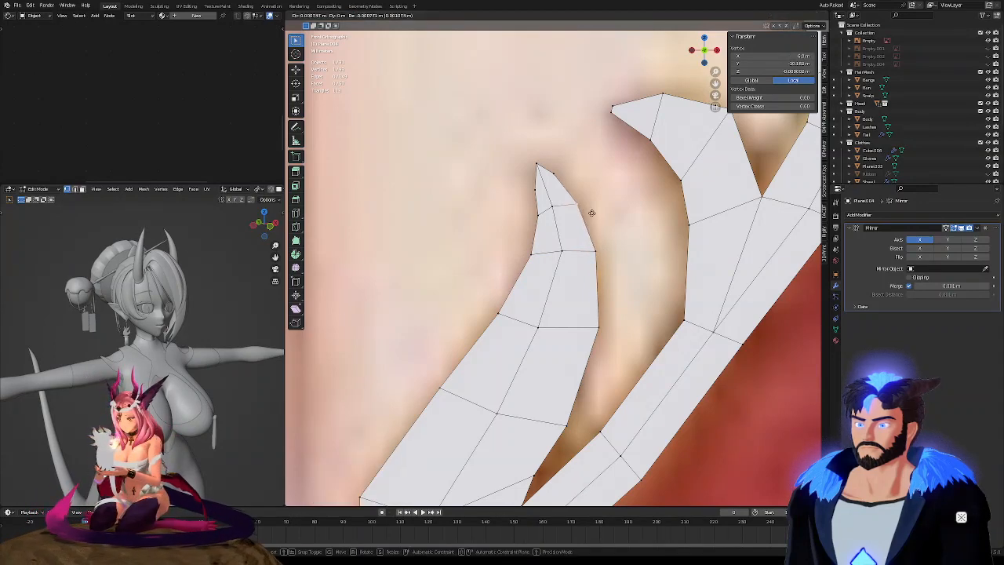
{"action": "left_click", "coordinate": [589, 209]}
Switch the viewport showing the 3D character to rendered shading and compare the character with the trim reference
{"action": "scroll", "coordinate": [588, 208], "scroll_direction": "down", "scroll_amount": 6}
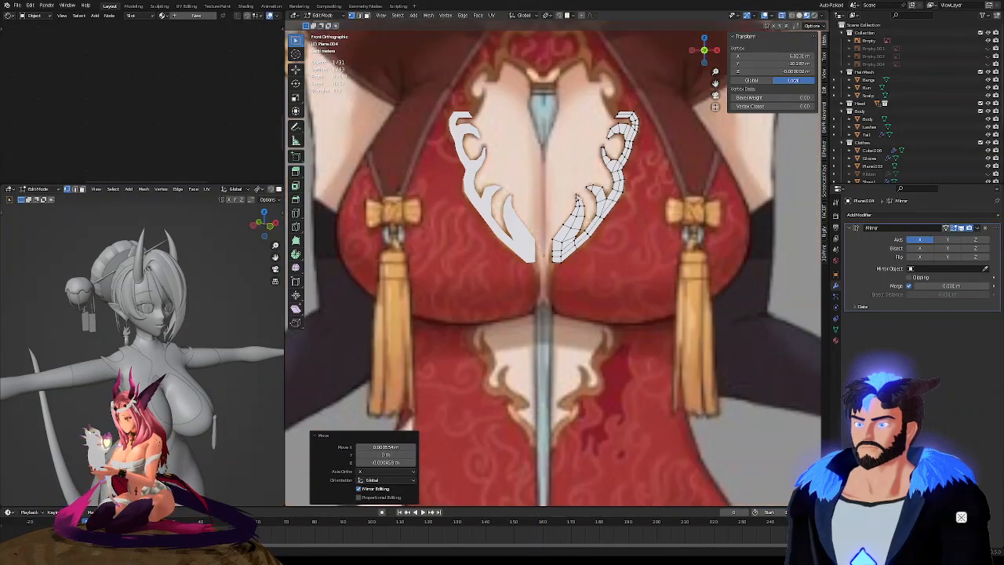
{"action": "scroll", "coordinate": [520, 278], "scroll_direction": "down", "scroll_amount": 3}
{"action": "scroll", "coordinate": [519, 279], "scroll_direction": "down", "scroll_amount": 3}
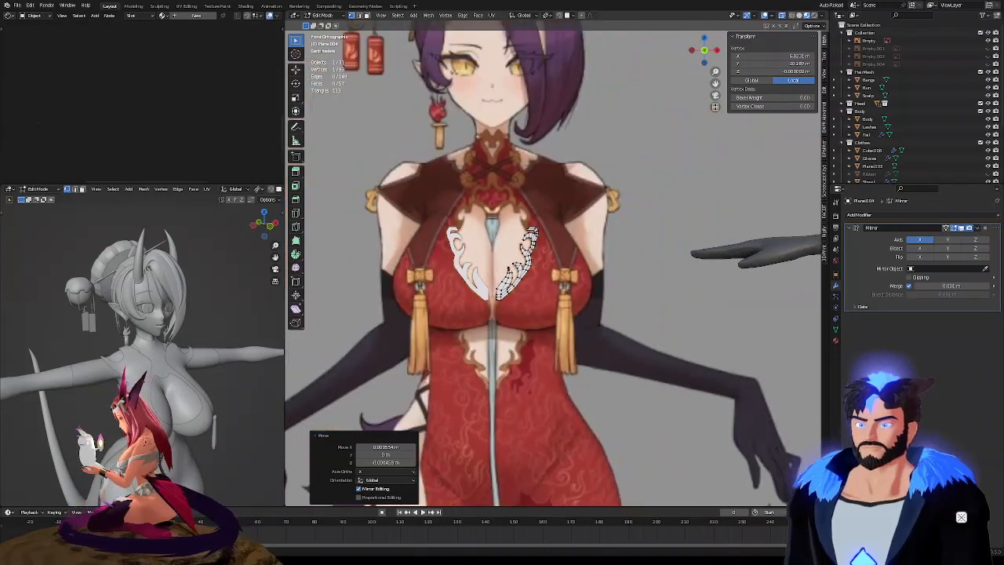
{"action": "scroll", "coordinate": [259, 190], "scroll_direction": "down", "scroll_amount": 5}
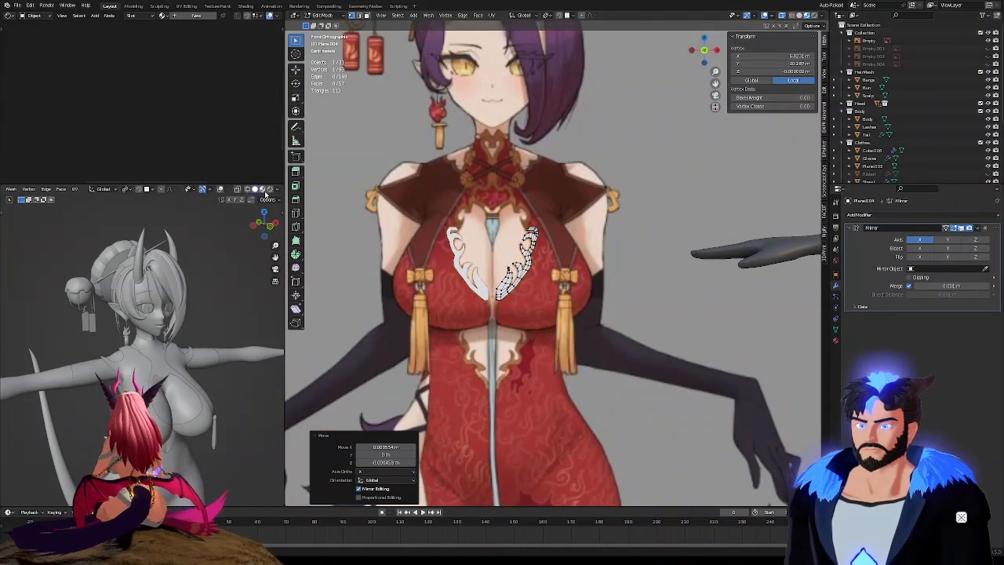
{"action": "left_click", "coordinate": [269, 190]}
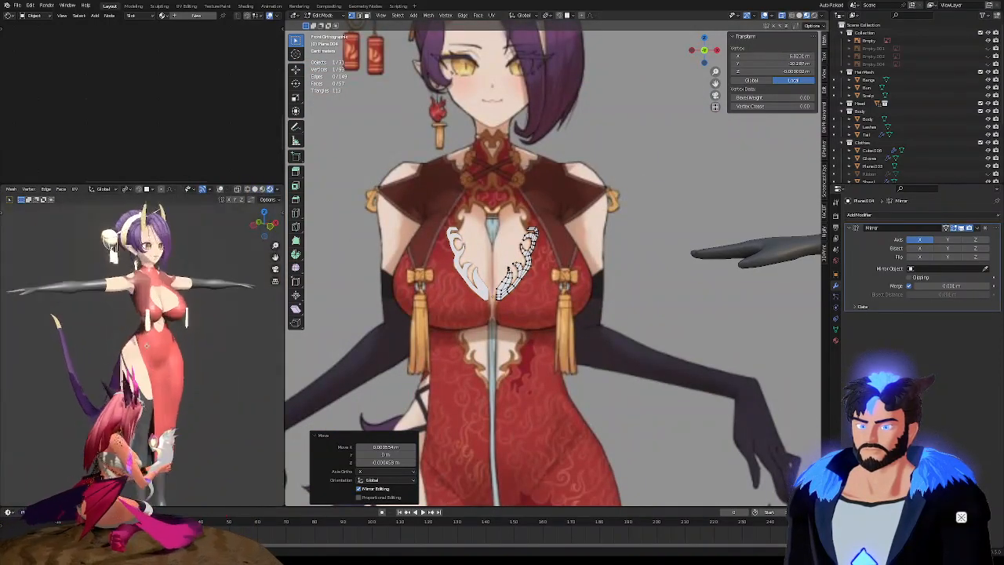
{"action": "middle_click_drag", "start_coordinate": [169, 302], "coordinate": [177, 343], "text": "shift"}
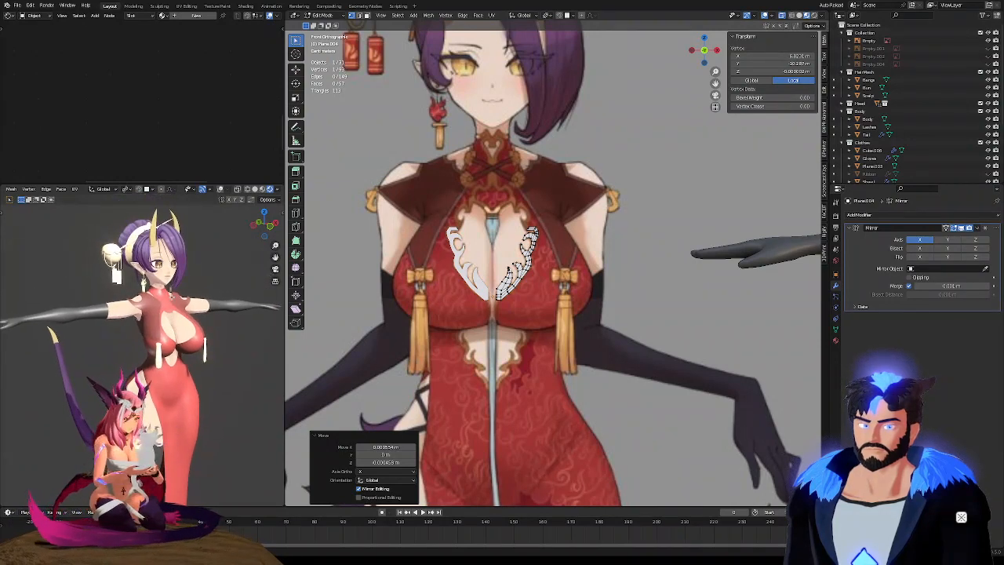
{"action": "scroll", "coordinate": [157, 330], "scroll_direction": "up", "scroll_amount": 1}
{"action": "scroll", "coordinate": [529, 243], "scroll_direction": "down", "scroll_amount": 2}
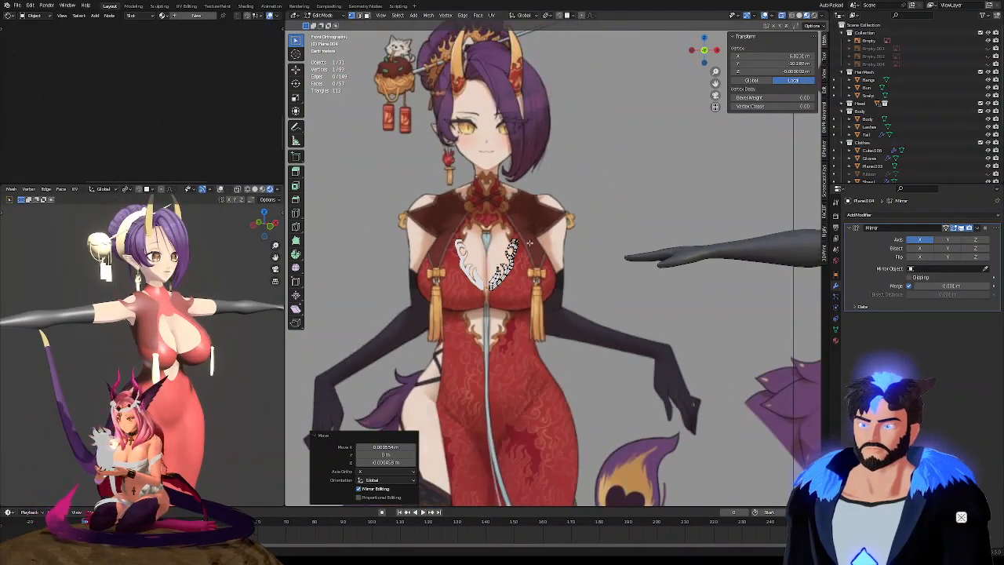
{"action": "scroll", "coordinate": [520, 205], "scroll_direction": "up", "scroll_amount": 8}
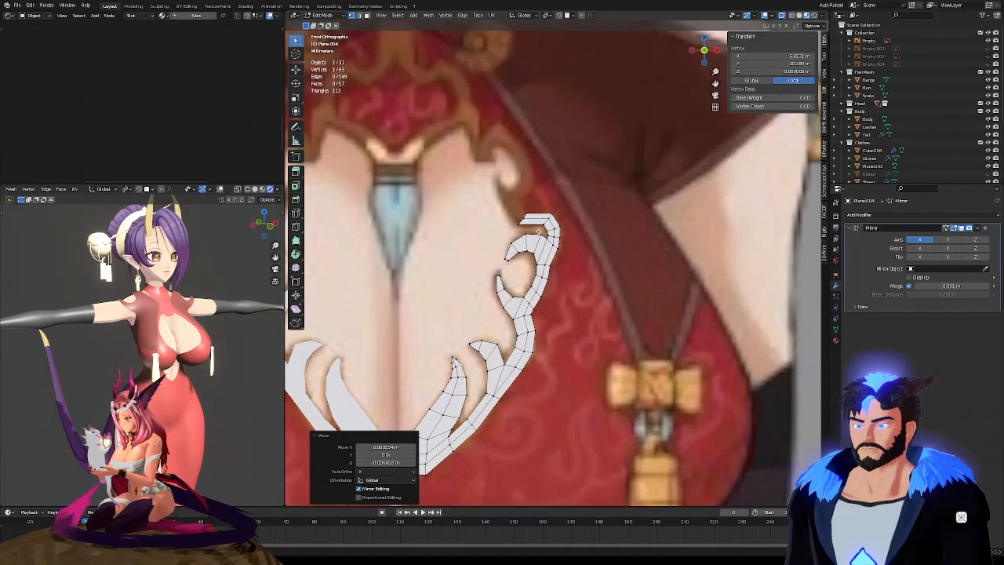
{"action": "scroll", "coordinate": [586, 233], "scroll_direction": "down", "scroll_amount": 6}
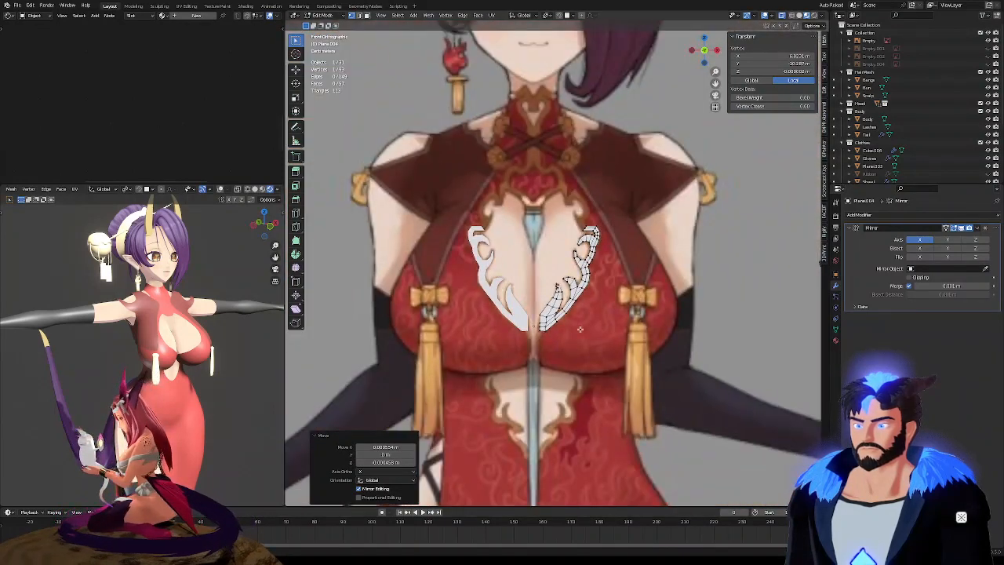
{"action": "scroll", "coordinate": [553, 353], "scroll_direction": "up", "scroll_amount": 2}
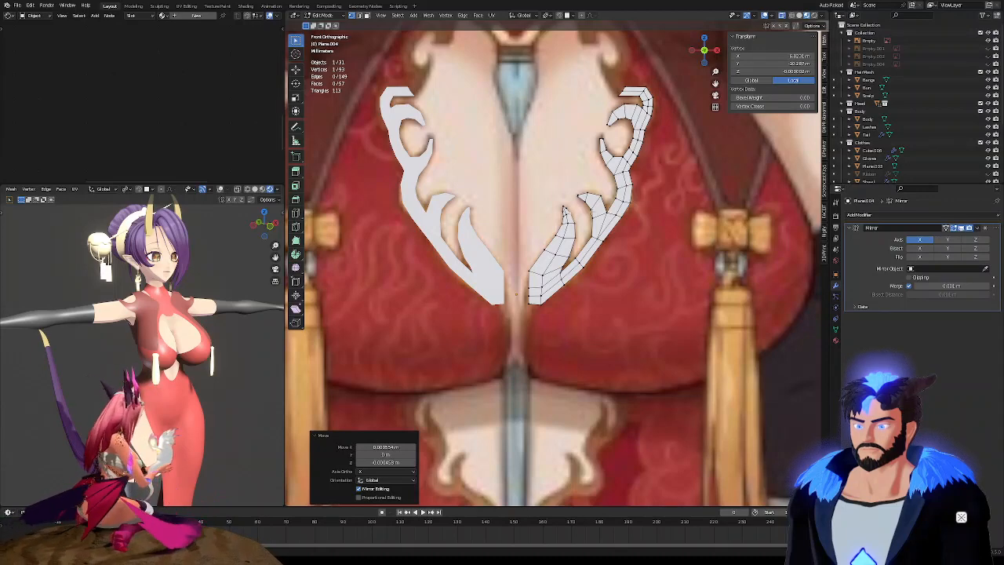
{"action": "middle_click_drag", "start_coordinate": [589, 212], "coordinate": [547, 329], "text": "shift"}
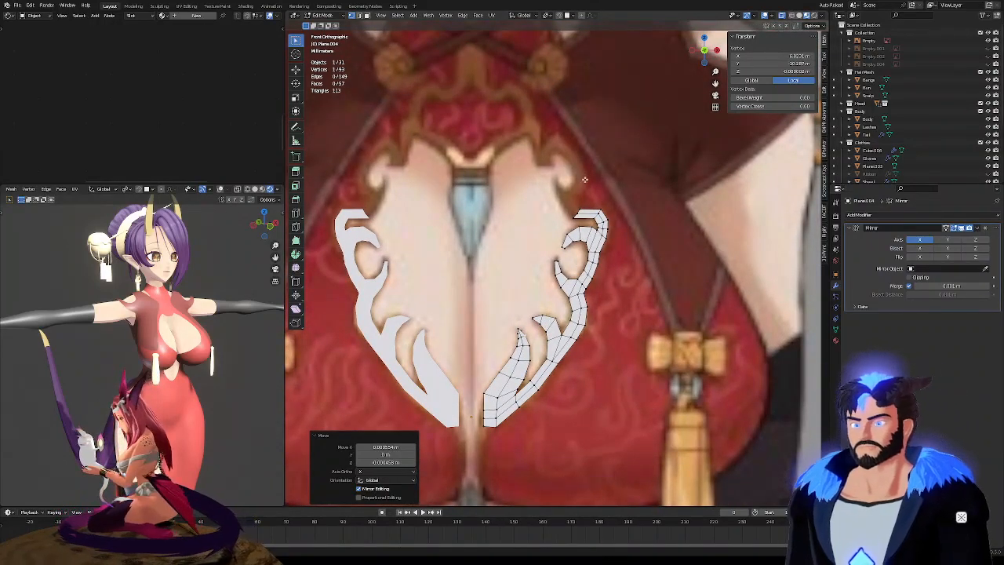
{"action": "scroll", "coordinate": [584, 180], "scroll_direction": "up", "scroll_amount": 3}
{"action": "left_click", "coordinate": [571, 248], "text": "shift"}
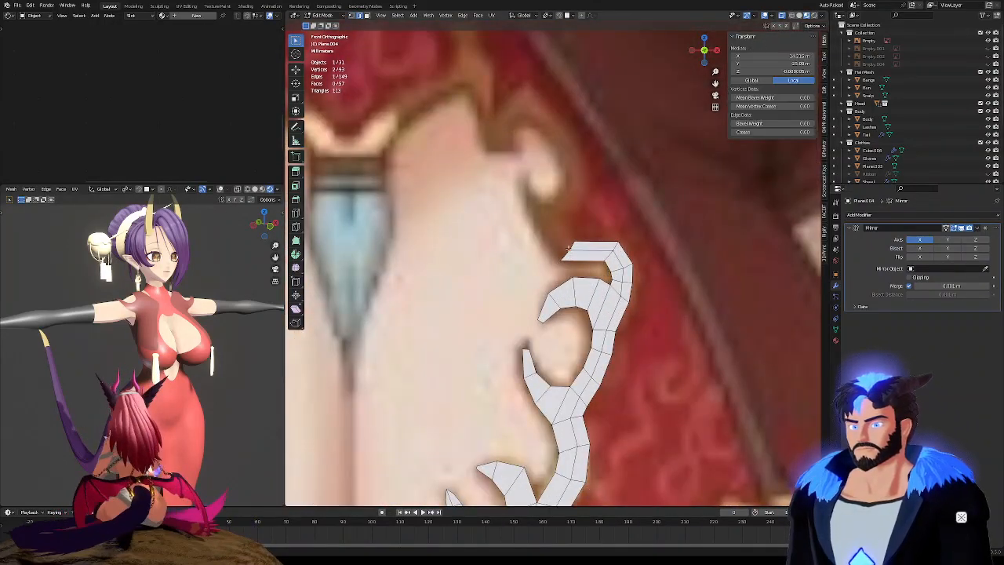
{"action": "left_click", "coordinate": [569, 250], "text": "shift"}
{"action": "key", "text": "e"}
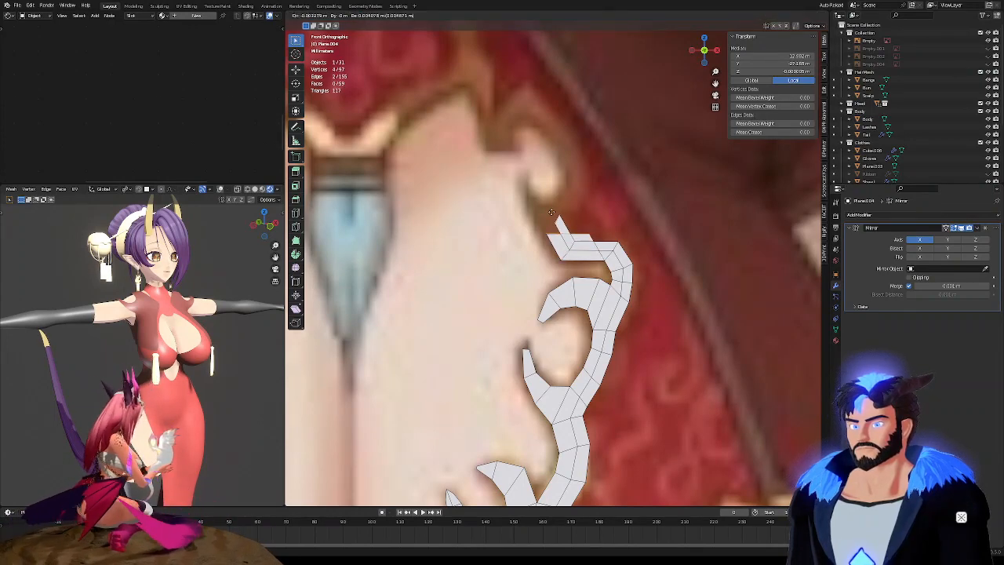
{"action": "right_click", "coordinate": [552, 213]}
{"action": "key", "text": "ctrl+z"}
{"action": "key", "text": "ctrl+z"}
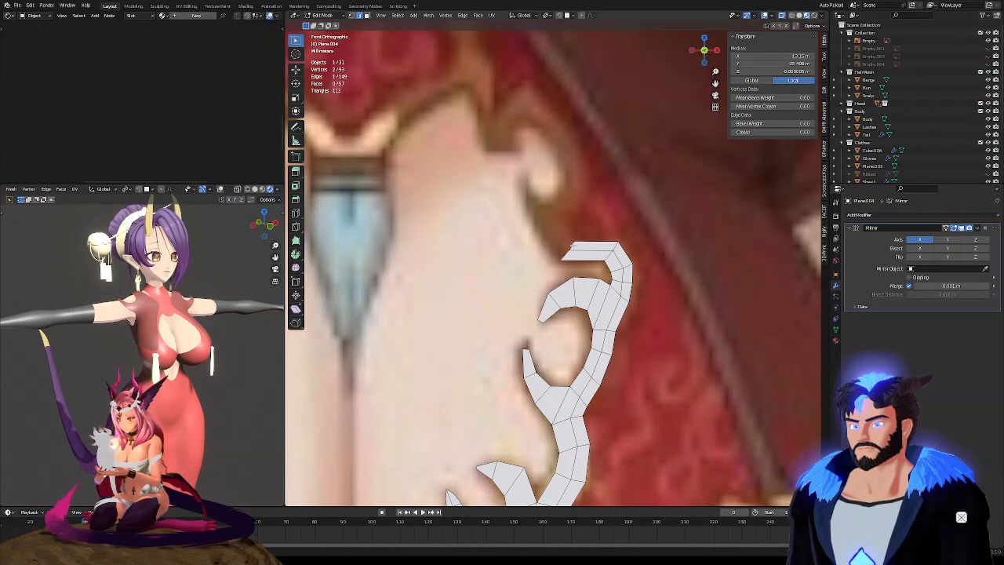
Extrude the two open end edges of the trim's upper hook diagonally toward the neckline, then rotate and reposition them
{"action": "key", "text": "e"}
{"action": "left_click", "coordinate": [561, 223]}
{"action": "key", "text": "r"}
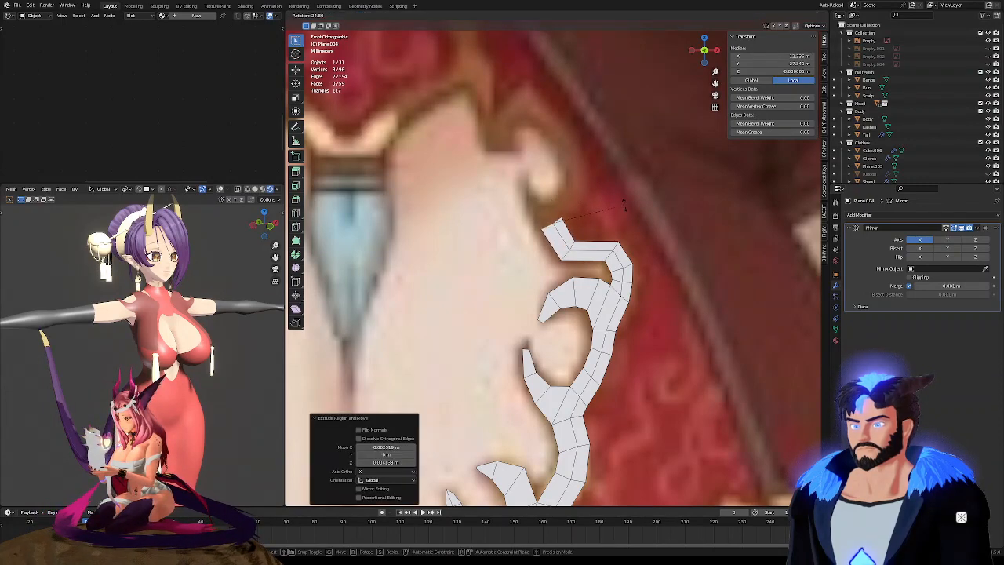
{"action": "left_click", "coordinate": [626, 222]}
{"action": "key", "text": "g"}
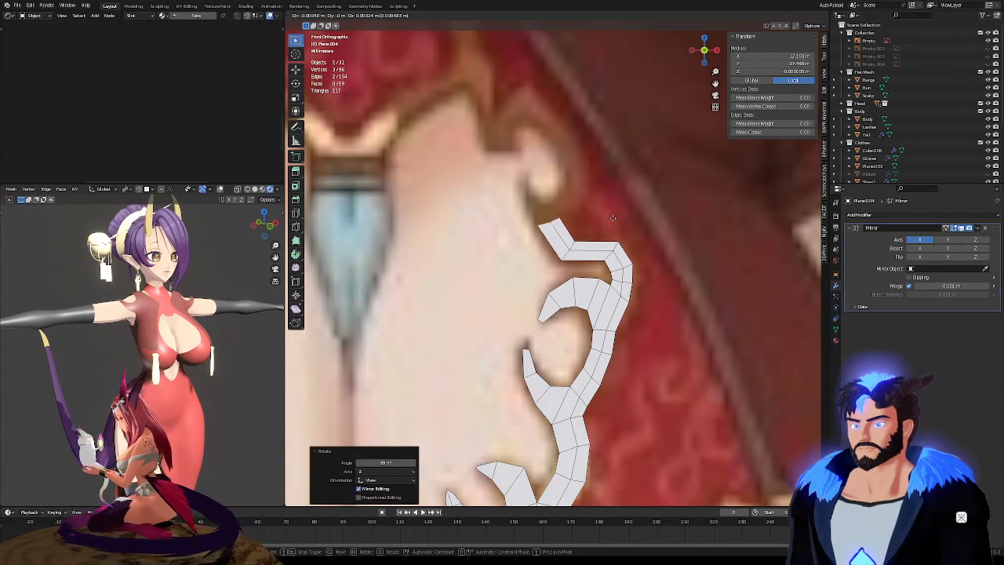
{"action": "left_click", "coordinate": [612, 218]}
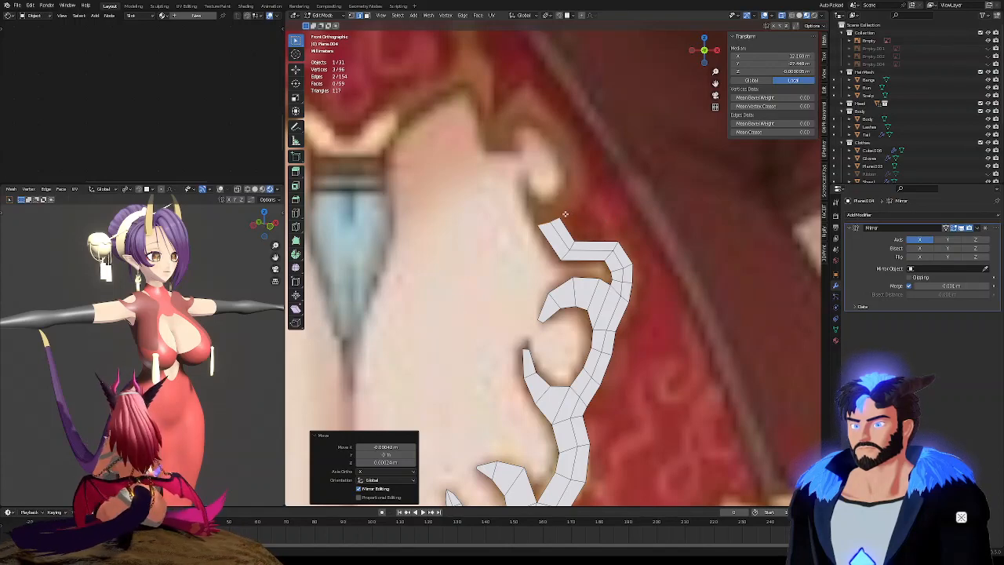
Extrude another segment from the trim's upper end and move its outer and middle vertices to flatten the end
{"action": "key", "text": "e"}
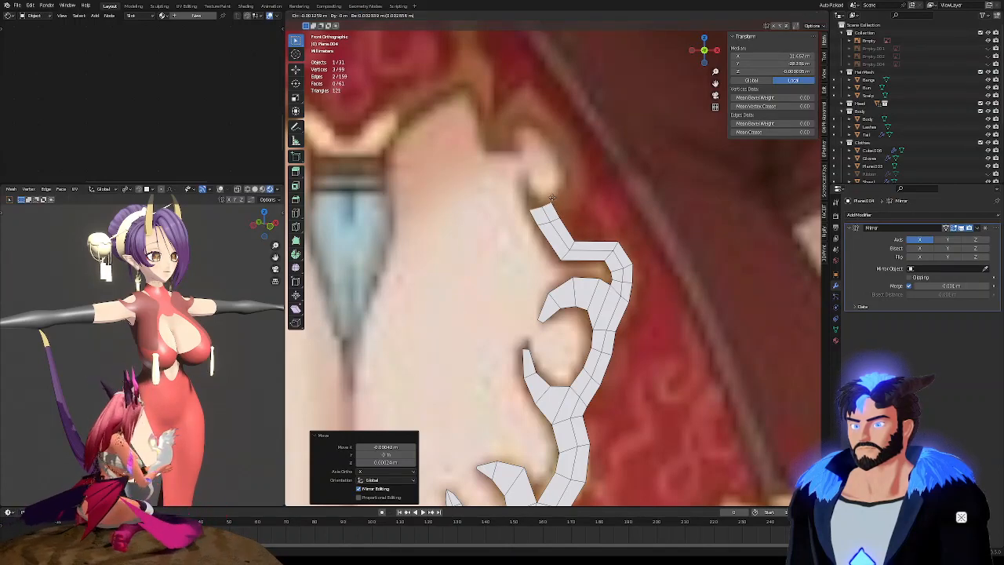
{"action": "left_click", "coordinate": [551, 196]}
{"action": "scroll", "coordinate": [560, 186], "scroll_direction": "up", "scroll_amount": 2}
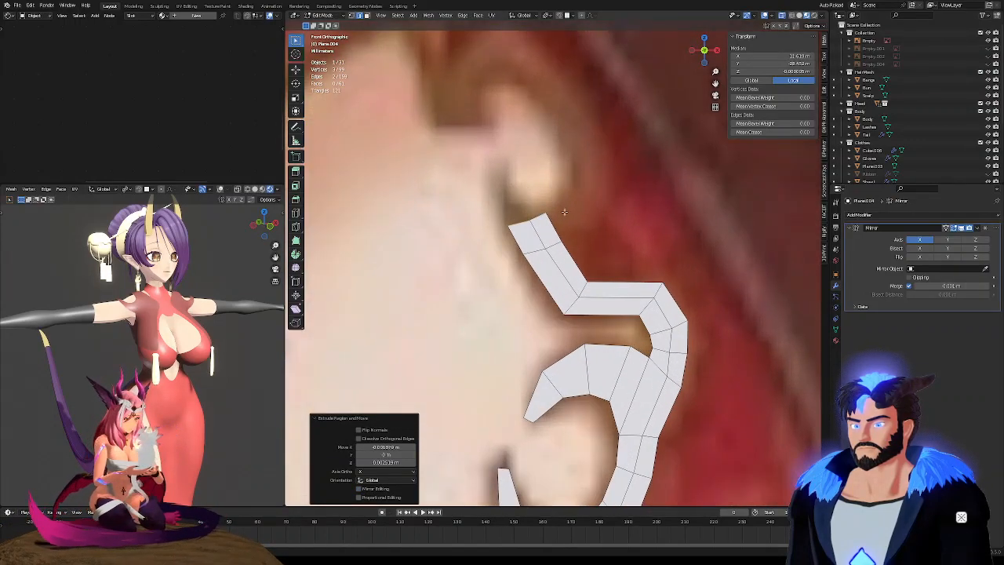
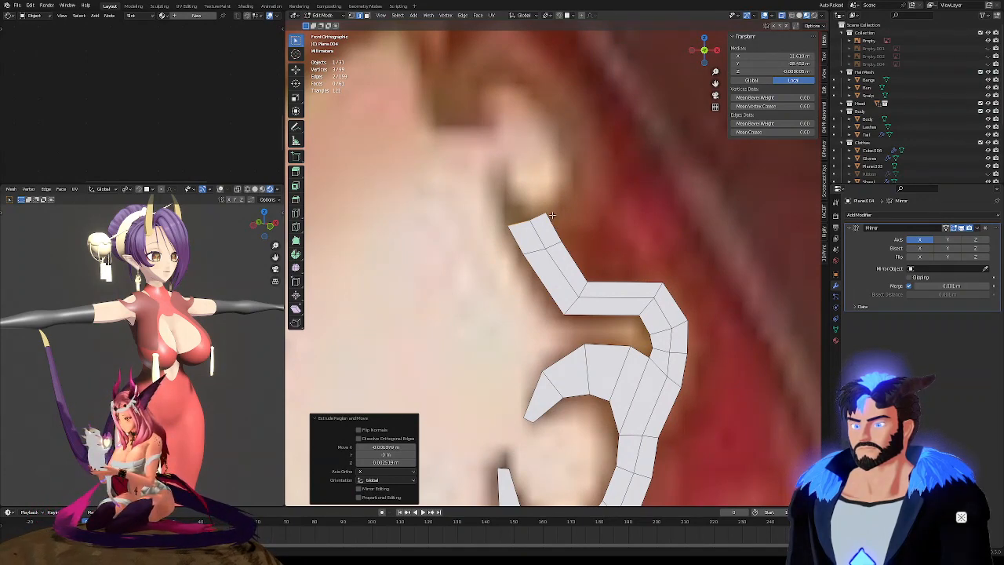
{"action": "left_click", "coordinate": [551, 215]}
{"action": "key", "text": "g"}
{"action": "left_click", "coordinate": [574, 237]}
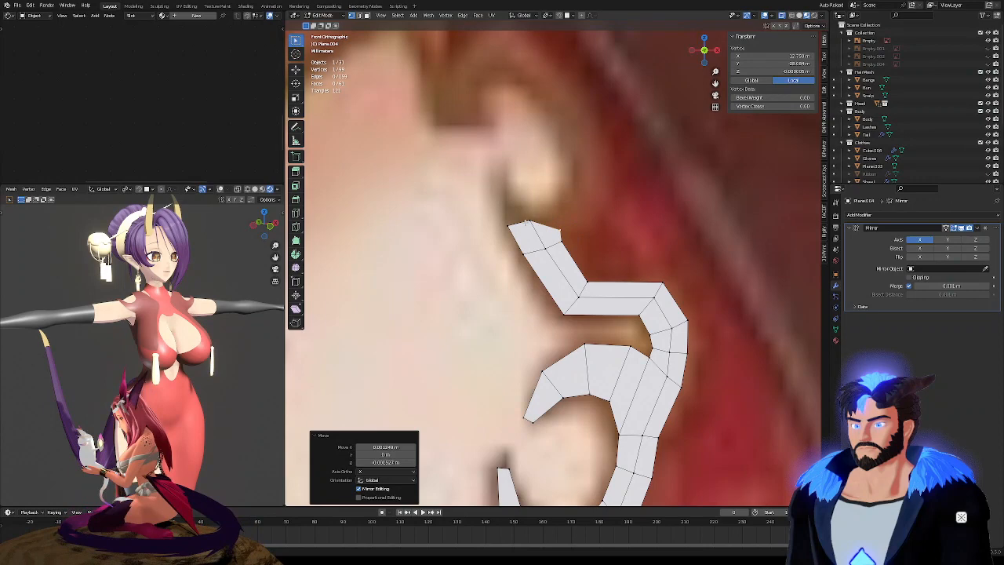
{"action": "left_click", "coordinate": [530, 222]}
{"action": "key", "text": "g"}
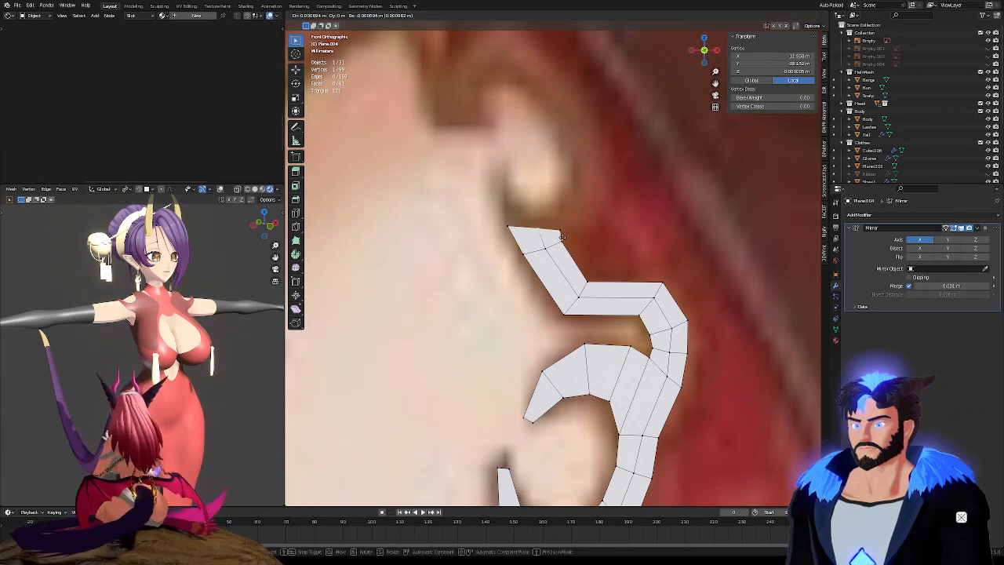
{"action": "left_click", "coordinate": [562, 238]}
Extrude the outer end edge of the trim's upper end diagonally up and outward, and reposition the new edge
{"action": "key", "text": "e"}
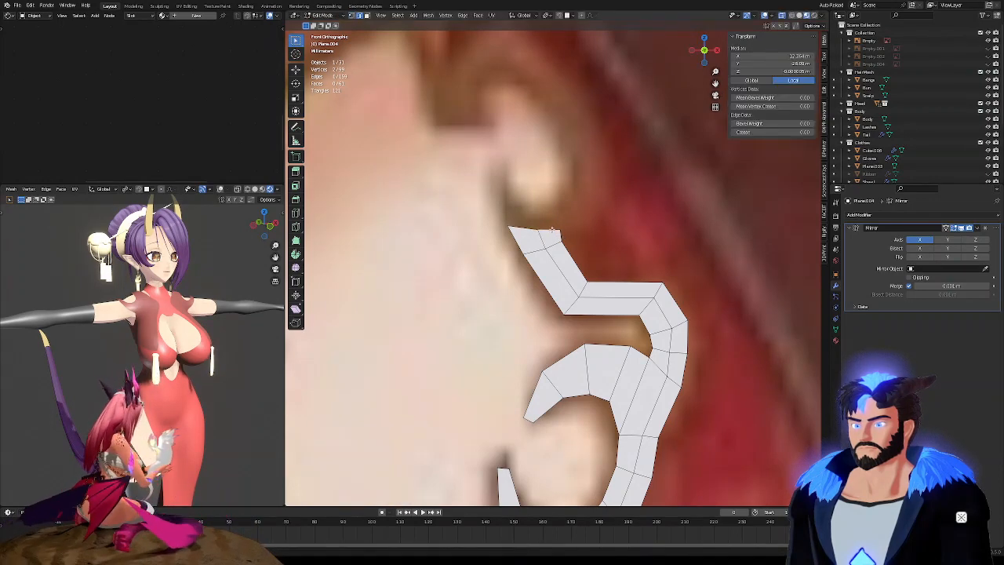
{"action": "left_click", "coordinate": [581, 203]}
{"action": "scroll", "coordinate": [584, 202], "scroll_direction": "down", "scroll_amount": 4}
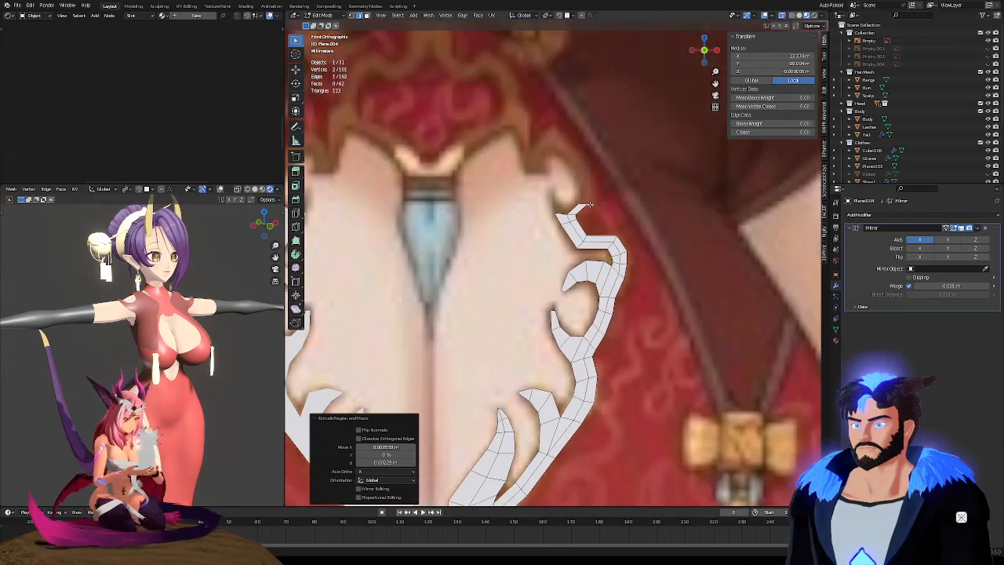
{"action": "scroll", "coordinate": [592, 196], "scroll_direction": "up", "scroll_amount": 2}
{"action": "key", "text": "g"}
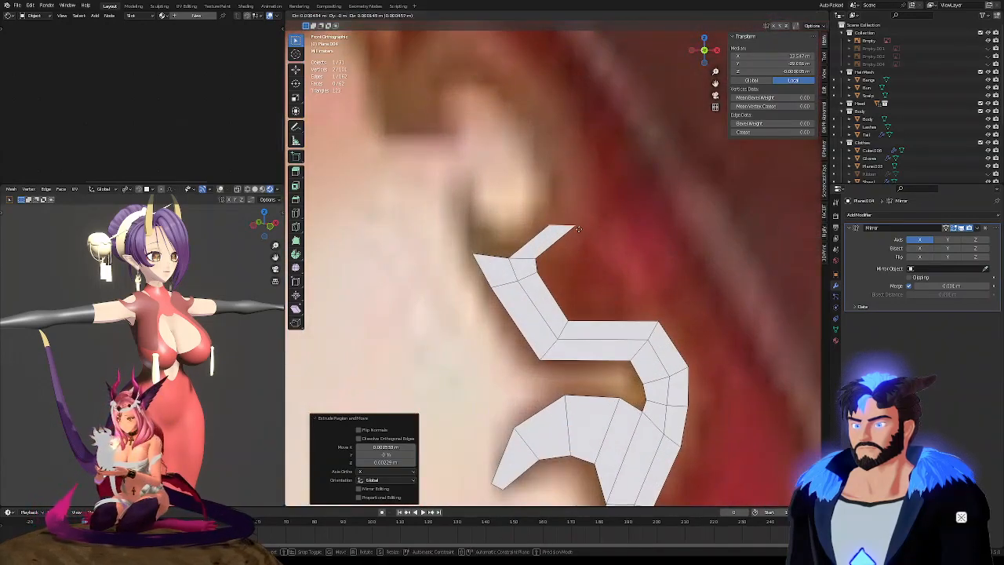
{"action": "left_click", "coordinate": [573, 225]}
{"action": "left_click", "coordinate": [569, 229]}
{"action": "key", "text": "e"}
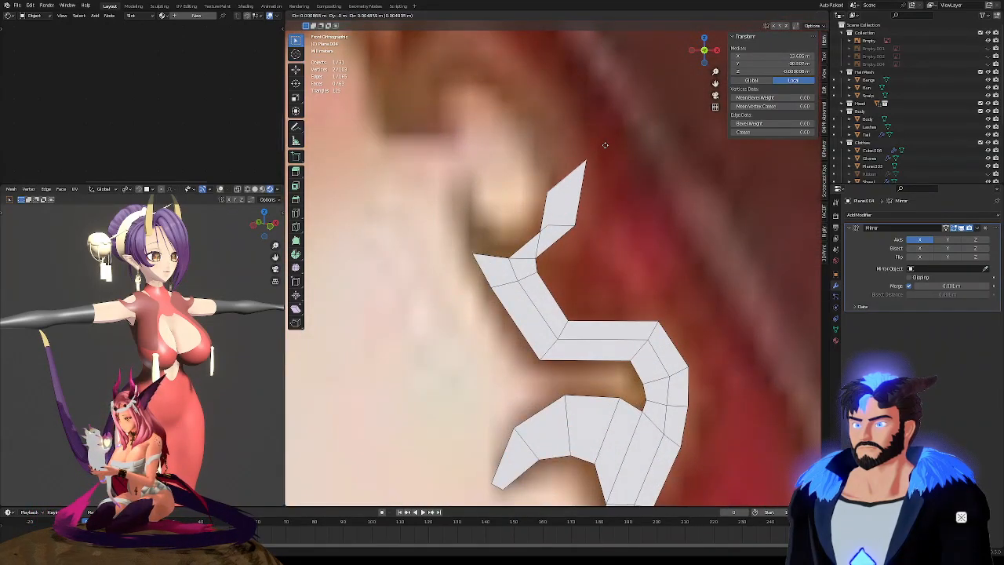
{"action": "right_click", "coordinate": [606, 147]}
{"action": "key", "text": "ctrl+z"}
Extrude the outer branch's end edge upward, rotate it and scale it narrower
{"action": "key", "text": "e"}
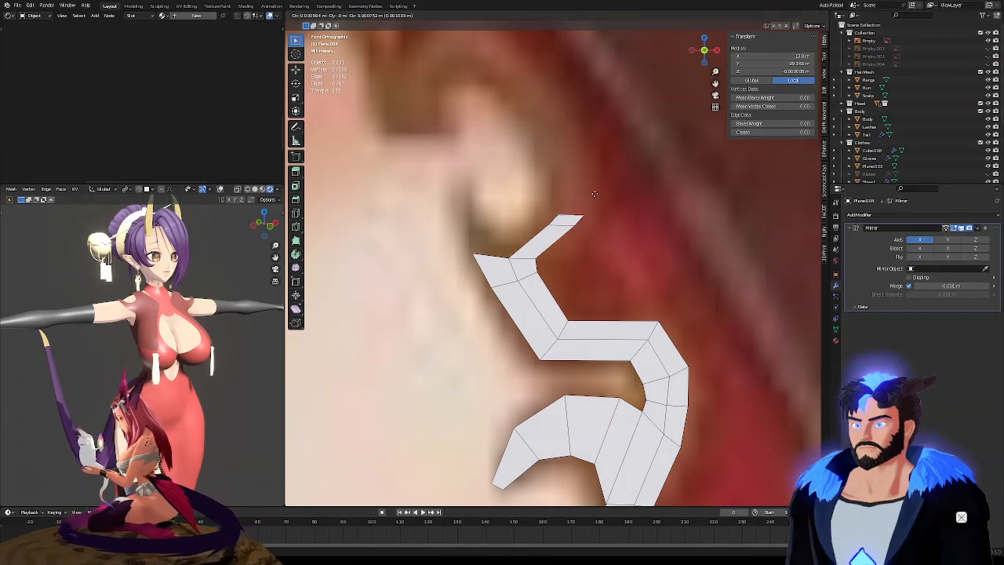
{"action": "left_click", "coordinate": [594, 154]}
{"action": "key", "text": "r"}
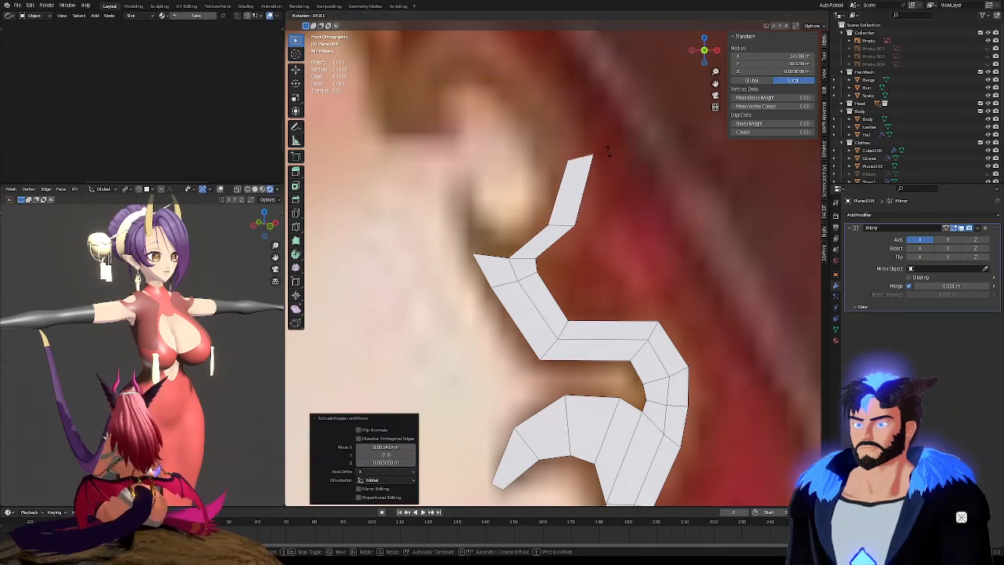
{"action": "left_click", "coordinate": [606, 154]}
{"action": "key", "text": "s"}
{"action": "left_click", "coordinate": [597, 156]}
Extrude the inner end edge of the trim's upper end upward to start a second branch and scale it narrower
{"action": "key", "text": "1"}
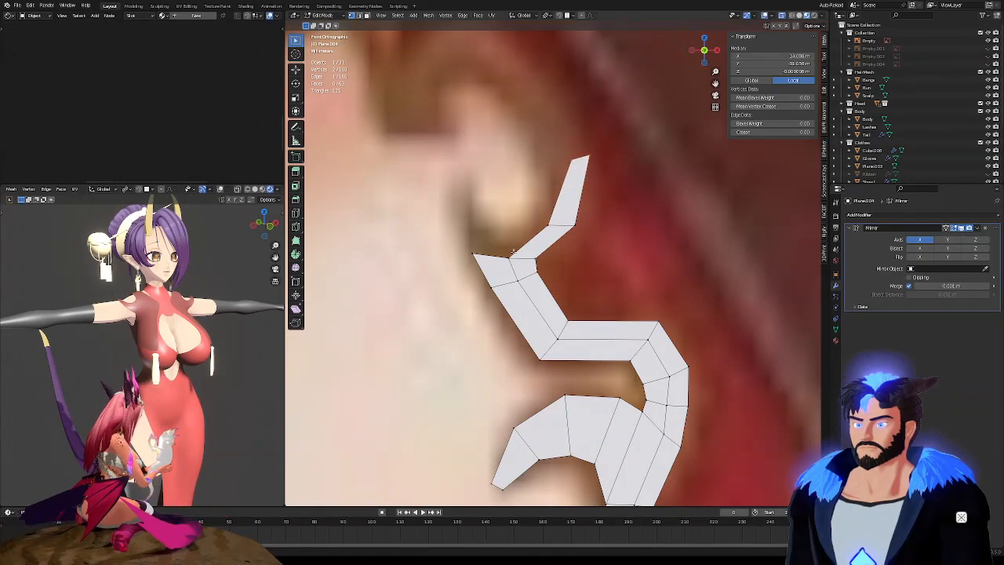
{"action": "left_click", "coordinate": [496, 252]}
{"action": "key", "text": "e"}
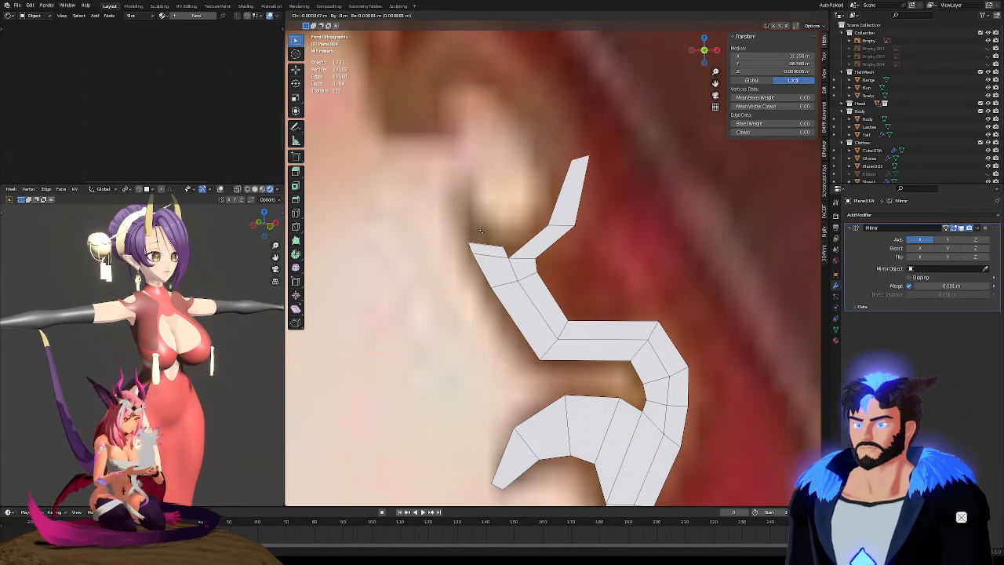
{"action": "left_click", "coordinate": [476, 223]}
{"action": "key", "text": "1"}
{"action": "key", "text": "s"}
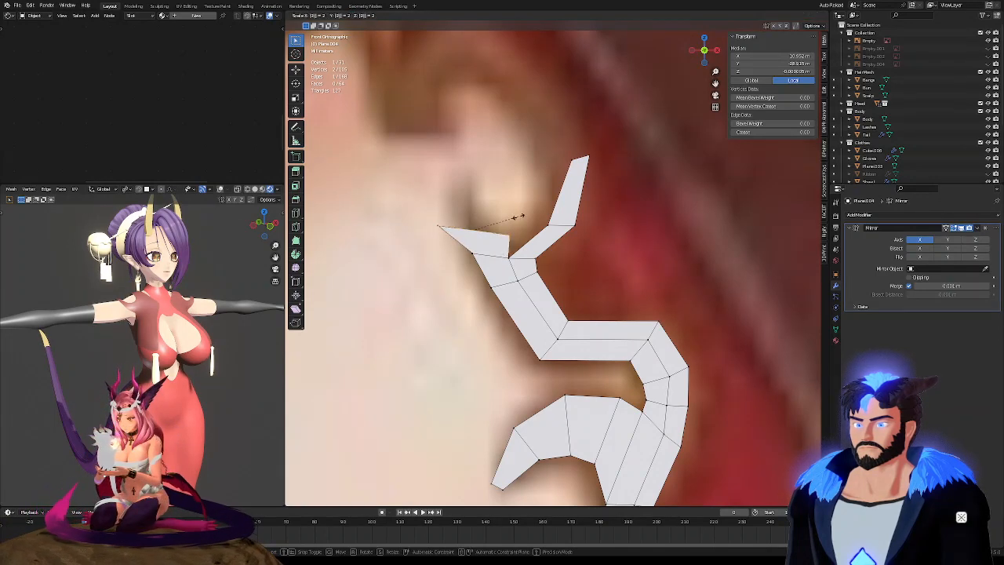
{"action": "key", "text": "Escape"}
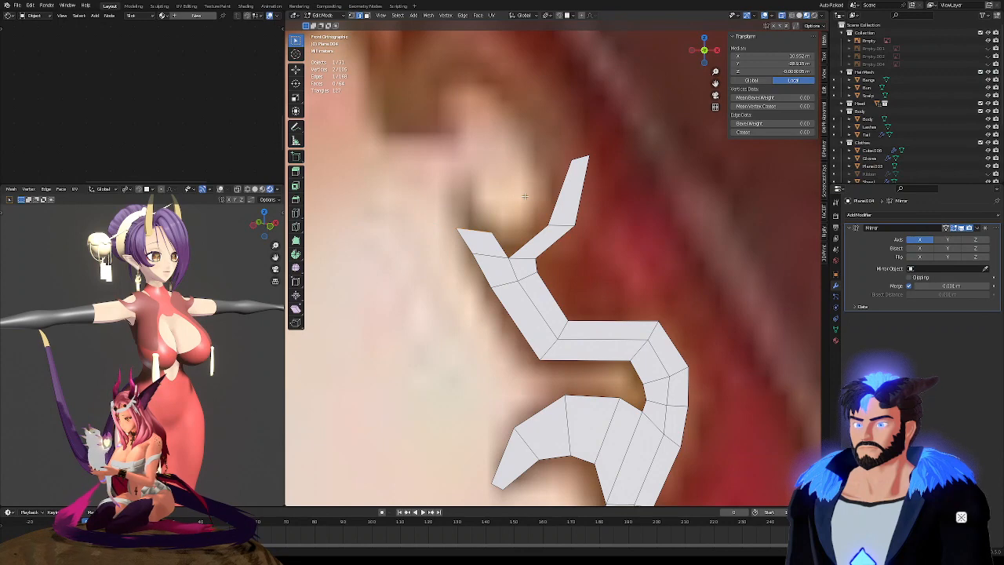
{"action": "key", "text": "s"}
{"action": "left_click", "coordinate": [489, 200]}
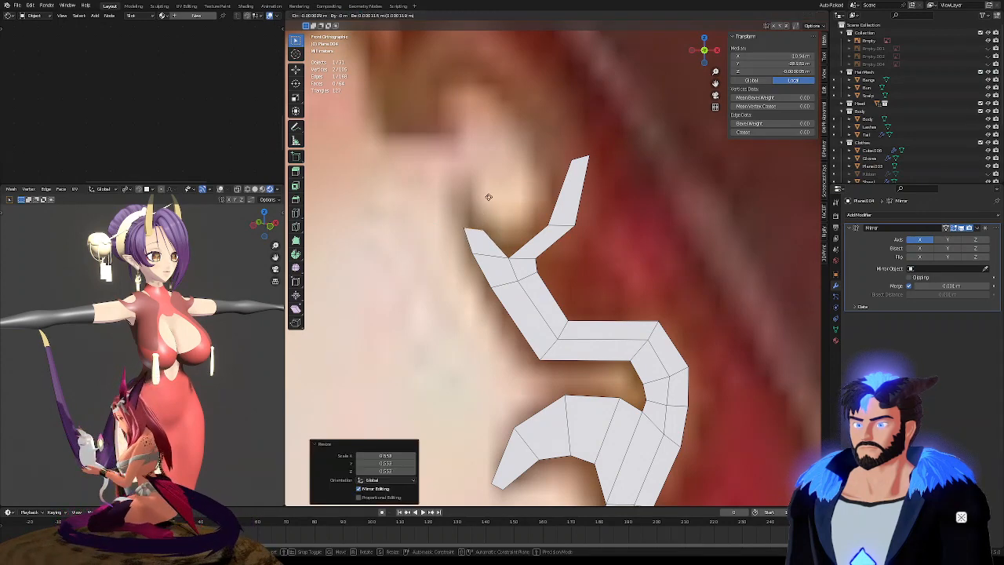
Extrude the inner branch upward once more and scale its end edge down to a tapered tip
{"action": "key", "text": "e"}
{"action": "left_click", "coordinate": [479, 153]}
{"action": "key", "text": "s"}
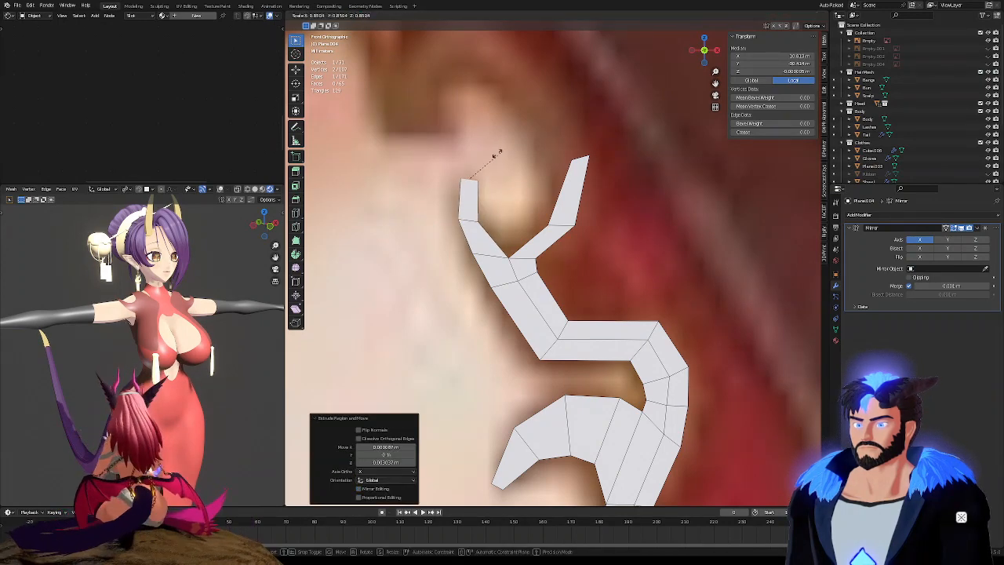
{"action": "left_click", "coordinate": [472, 163]}
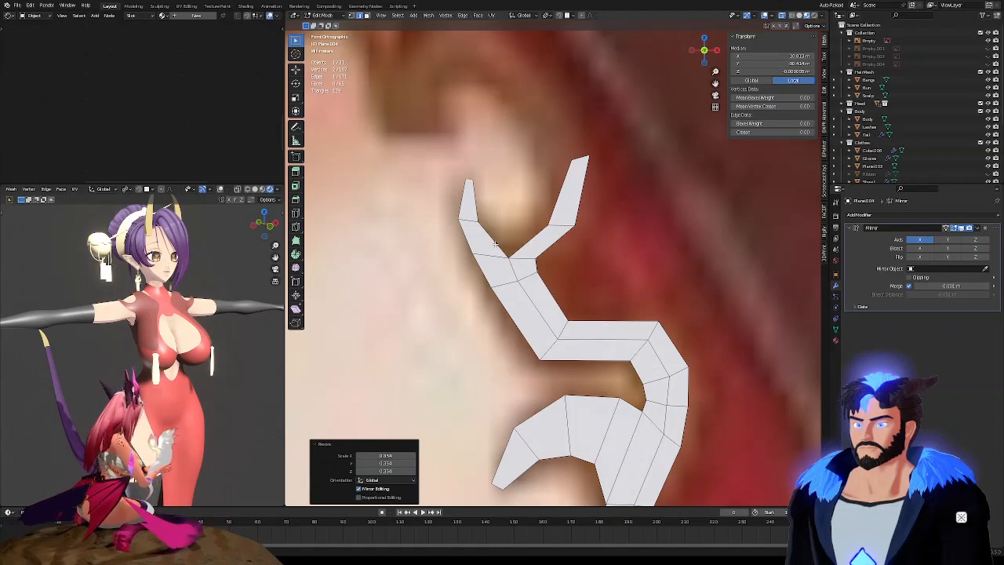
{"action": "key", "text": "ctrl+r"}
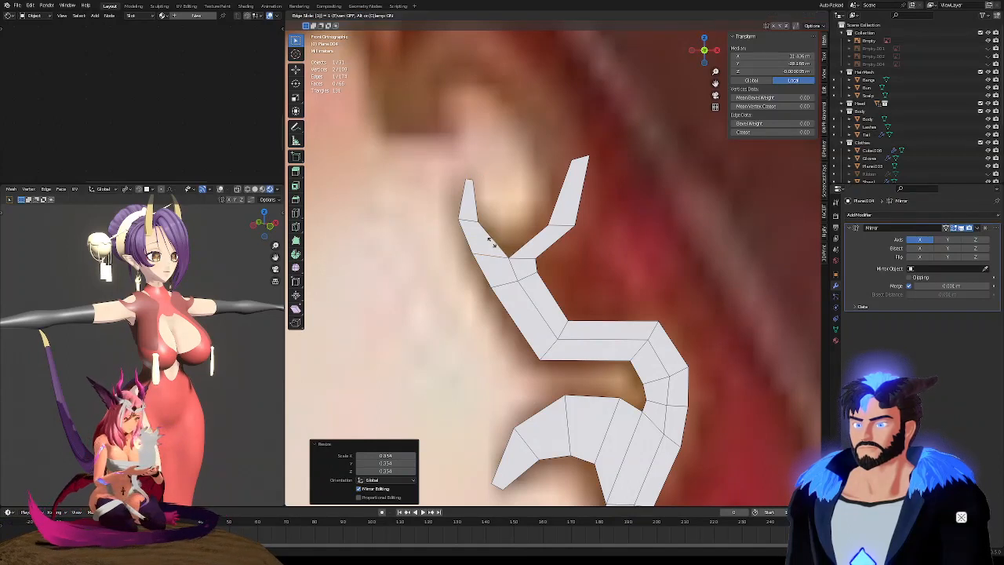
{"action": "left_click", "coordinate": [509, 252]}
{"action": "right_click", "coordinate": [513, 227]}
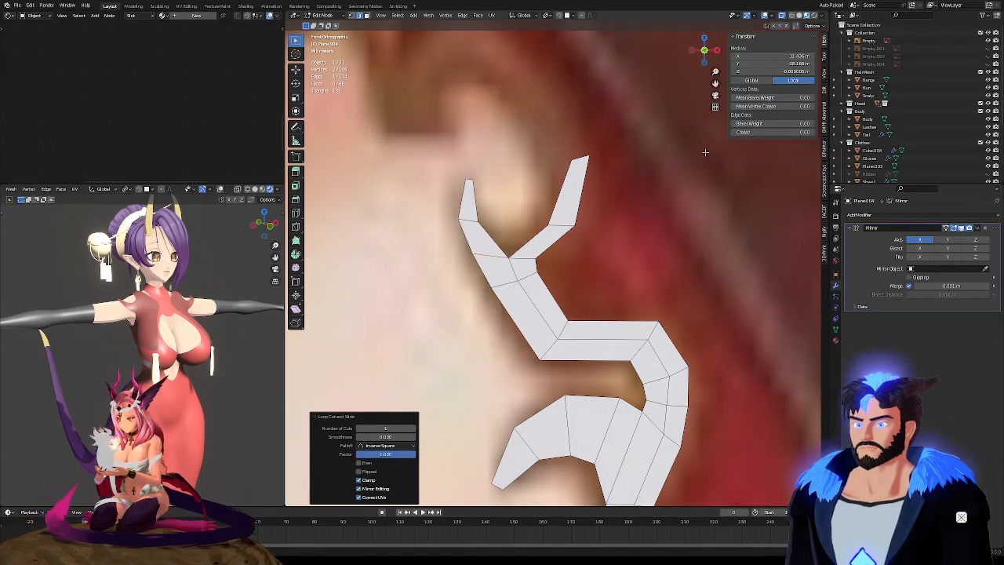
{"action": "key", "text": "ctrl+z"}
Add a loop cut across the inner branch's base and fill two faces along the outer branch's inner side, positioning their new vertices
{"action": "key", "text": "ctrl+r"}
{"action": "left_click", "coordinate": [477, 237]}
{"action": "right_click", "coordinate": [477, 237]}
{"action": "key", "text": "1"}
{"action": "left_click", "coordinate": [515, 249]}
{"action": "key", "text": "f"}
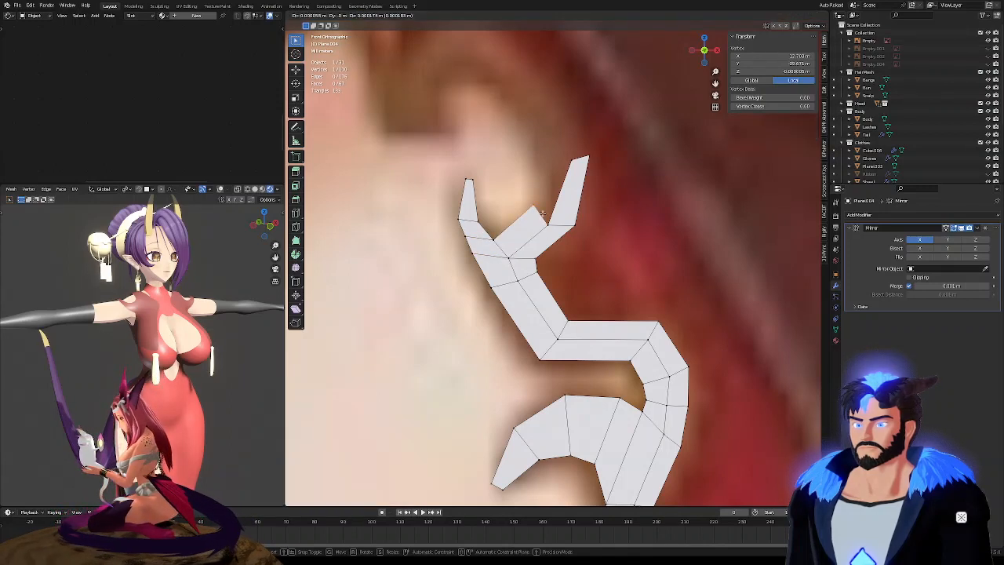
{"action": "left_click", "coordinate": [551, 221]}
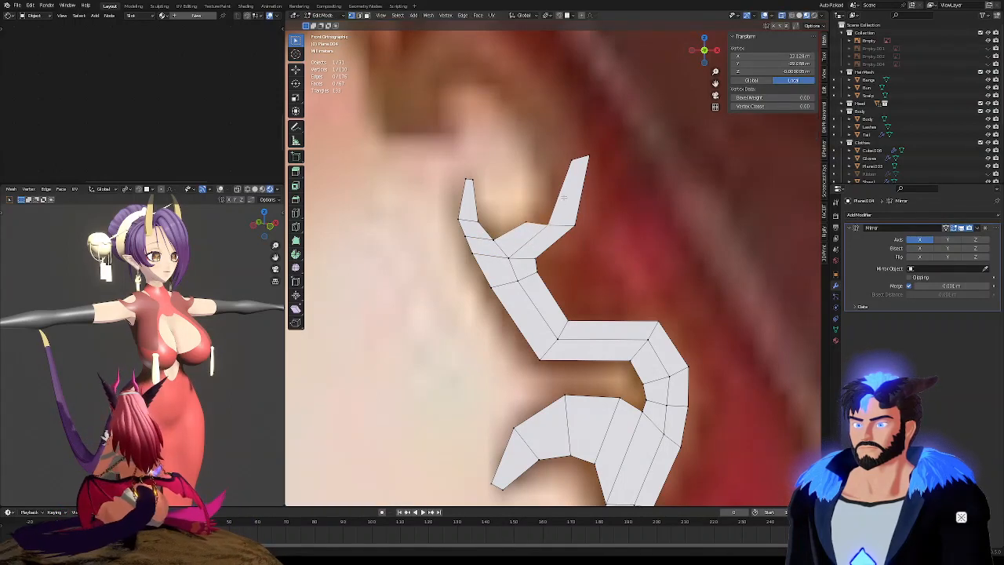
{"action": "key", "text": "f"}
{"action": "left_click", "coordinate": [566, 205]}
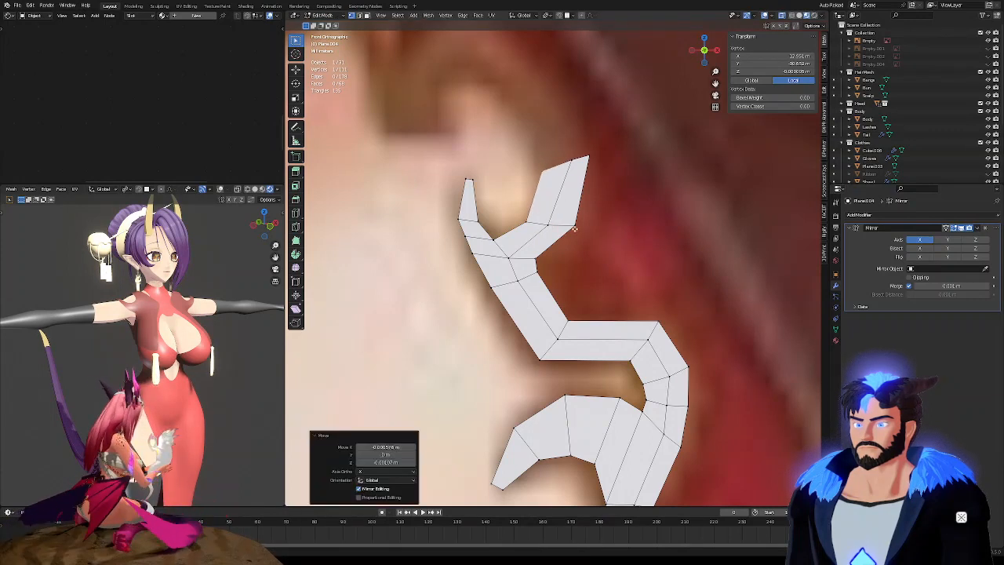
Move the outer and middle vertices at the outer branch's bend and base slightly outward and up
{"action": "key", "text": "g"}
{"action": "left_click", "coordinate": [578, 225]}
{"action": "left_click", "coordinate": [549, 225]}
{"action": "key", "text": "g"}
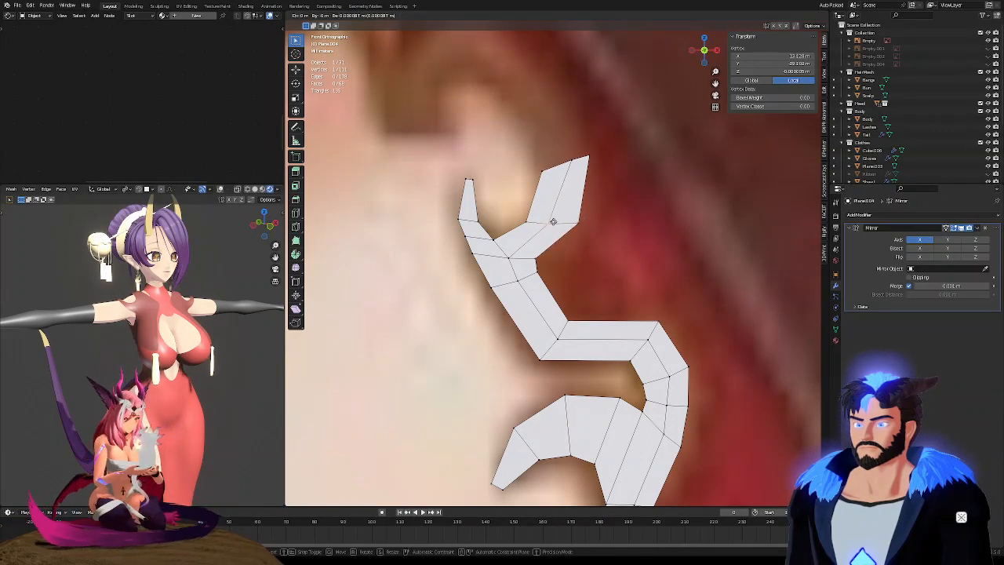
{"action": "left_click", "coordinate": [552, 223]}
{"action": "left_click", "coordinate": [538, 257]}
{"action": "key", "text": "g"}
{"action": "left_click", "coordinate": [541, 254]}
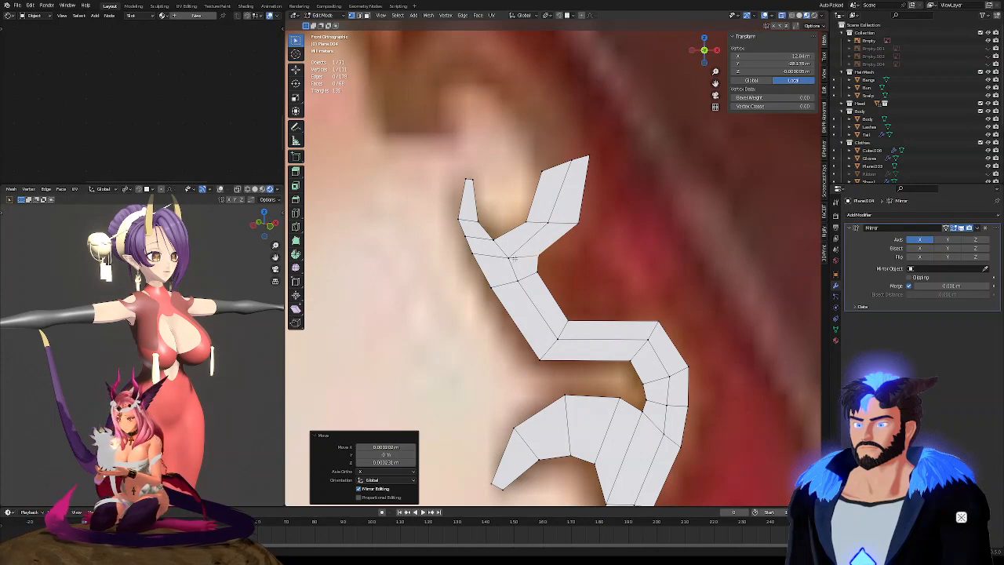
Move the two inner outline vertices below the fork downward to smooth the curve
{"action": "left_click", "coordinate": [472, 253]}
{"action": "key", "text": "g"}
{"action": "left_click", "coordinate": [486, 293]}
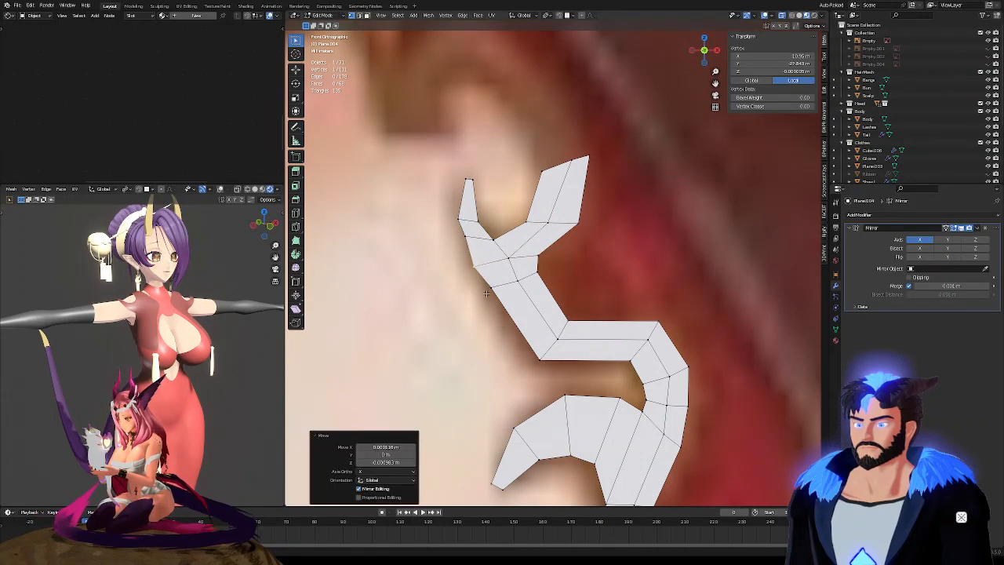
{"action": "key", "text": "g"}
{"action": "left_click", "coordinate": [521, 297]}
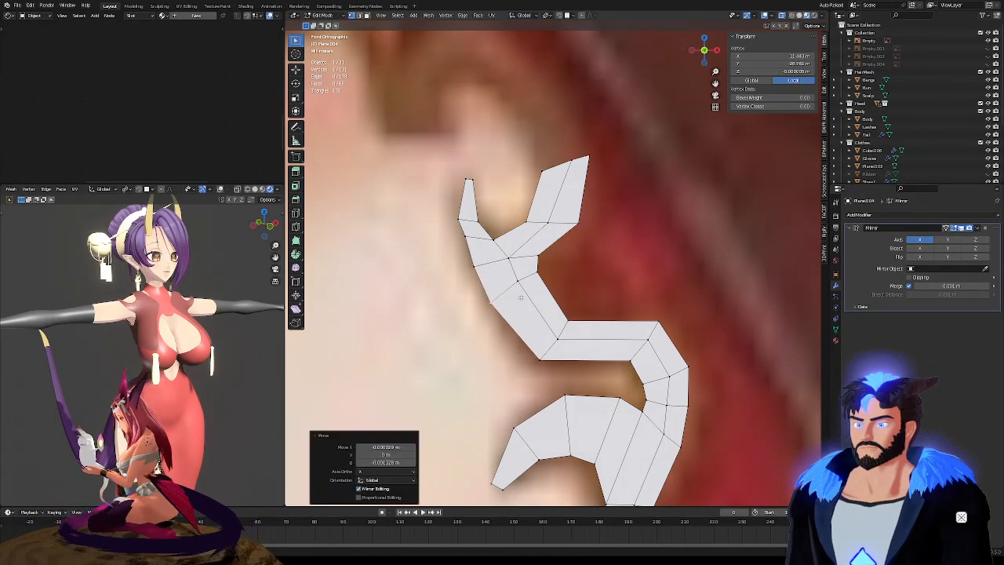
Add loop cuts across the diagonal and horizontal segments below the fork and shift them to round the curve
{"action": "key", "text": "ctrl+r"}
{"action": "left_click", "coordinate": [524, 322]}
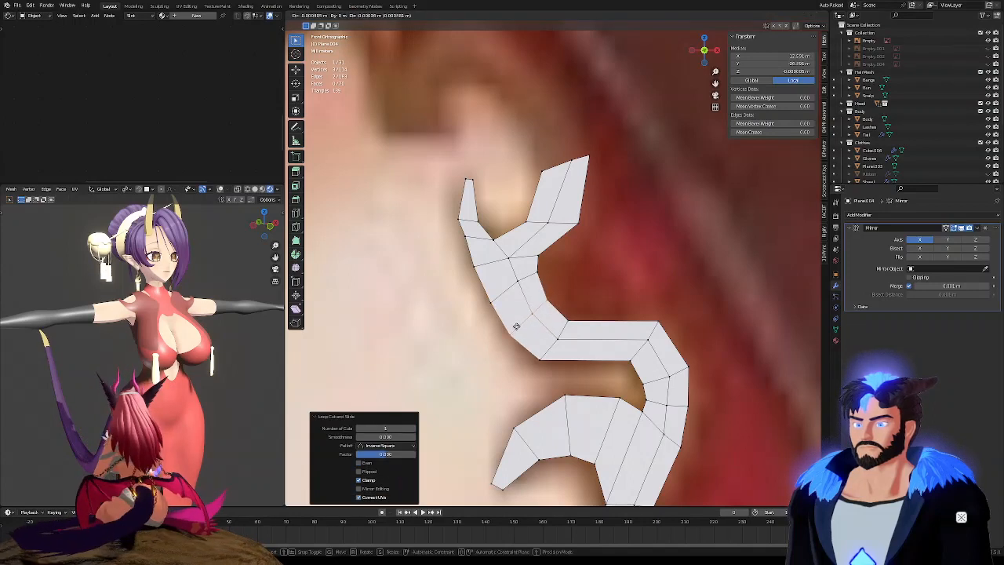
{"action": "left_click", "coordinate": [516, 326]}
{"action": "key", "text": "ctrl+r"}
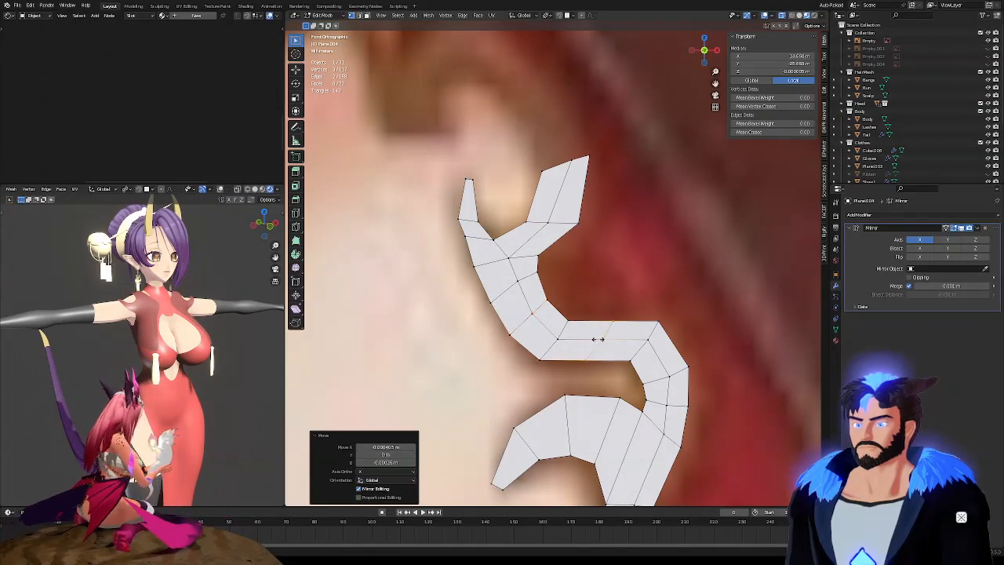
{"action": "left_click", "coordinate": [595, 343]}
{"action": "key", "text": "g"}
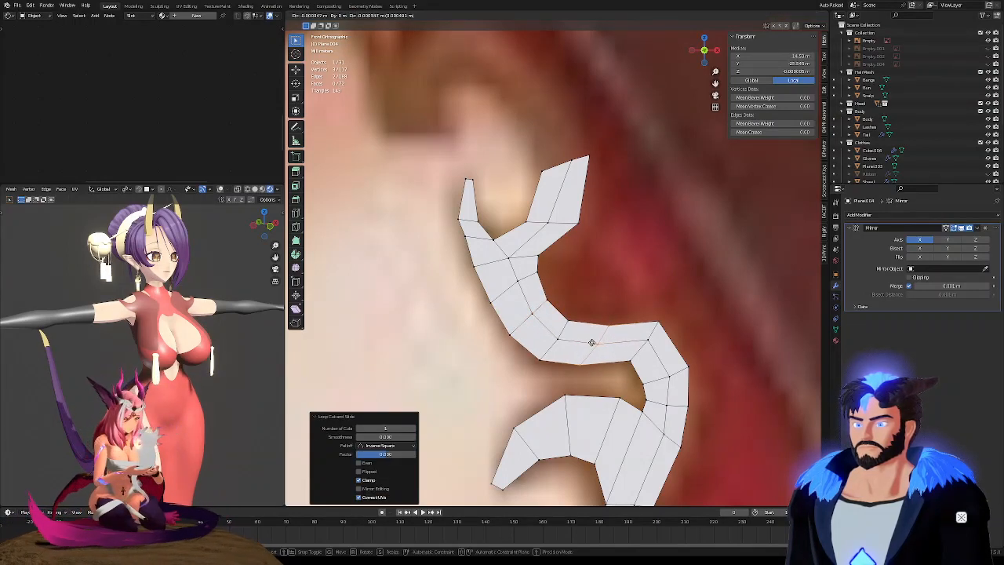
{"action": "left_click", "coordinate": [603, 337]}
Move the outer, middle and inner vertices at the upper corner of the trim's bend inward and down
{"action": "left_click", "coordinate": [658, 320]}
{"action": "key", "text": "g"}
{"action": "left_click", "coordinate": [653, 323]}
{"action": "left_click", "coordinate": [648, 340]}
{"action": "key", "text": "g"}
{"action": "left_click", "coordinate": [639, 344]}
{"action": "left_click", "coordinate": [630, 365]}
{"action": "key", "text": "g"}
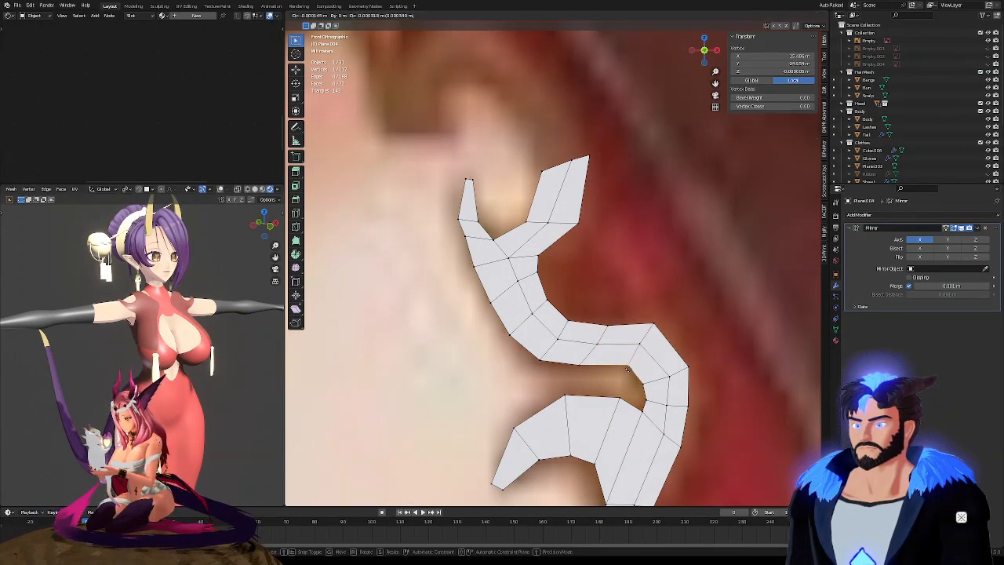
{"action": "left_click", "coordinate": [628, 368]}
Fine-tune the outline vertices along the near-horizontal segment below the fork to even out its curve
{"action": "left_click", "coordinate": [569, 320]}
{"action": "key", "text": "g"}
{"action": "left_click", "coordinate": [571, 320]}
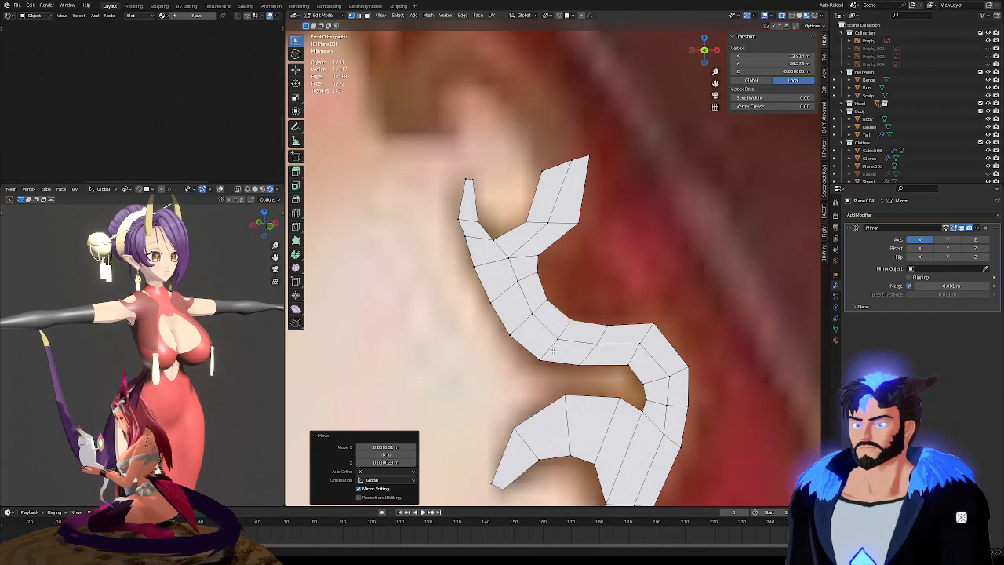
{"action": "left_click", "coordinate": [553, 352]}
{"action": "left_click", "coordinate": [548, 358]}
{"action": "key", "text": "g"}
{"action": "left_click", "coordinate": [552, 356]}
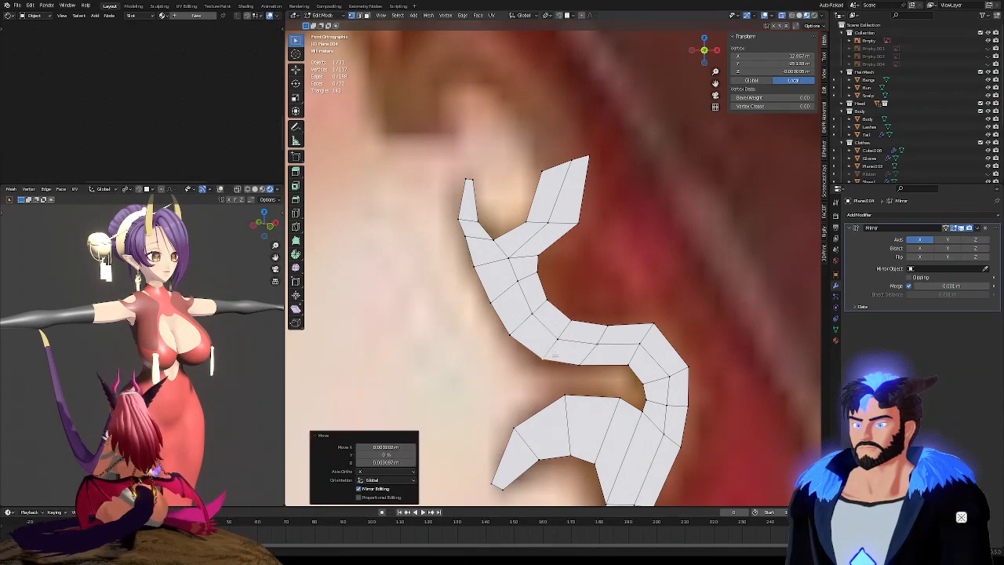
{"action": "left_click", "coordinate": [587, 367]}
{"action": "key", "text": "g"}
{"action": "left_click", "coordinate": [589, 366]}
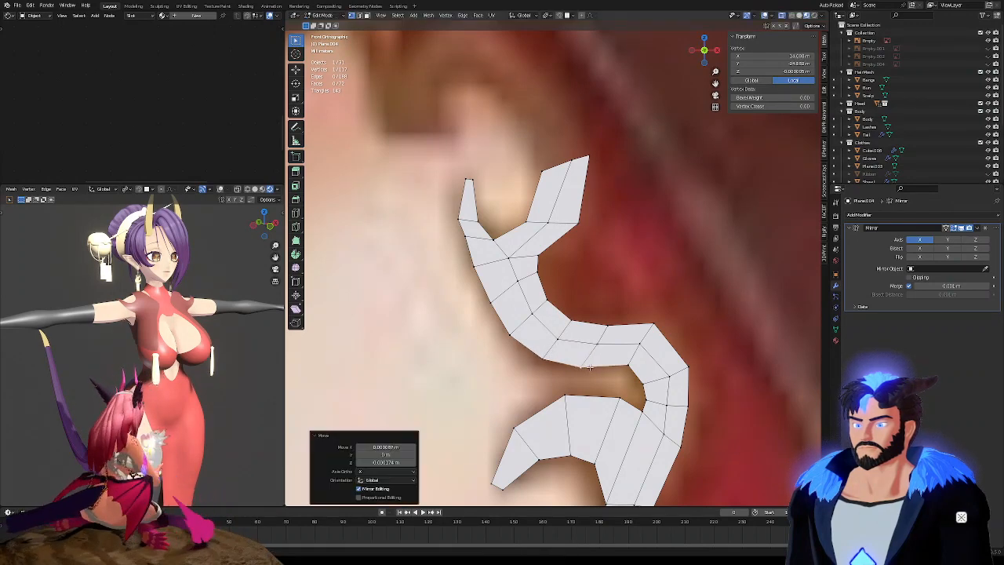
{"action": "left_click", "coordinate": [652, 323]}
{"action": "key", "text": "g"}
{"action": "left_click", "coordinate": [650, 328]}
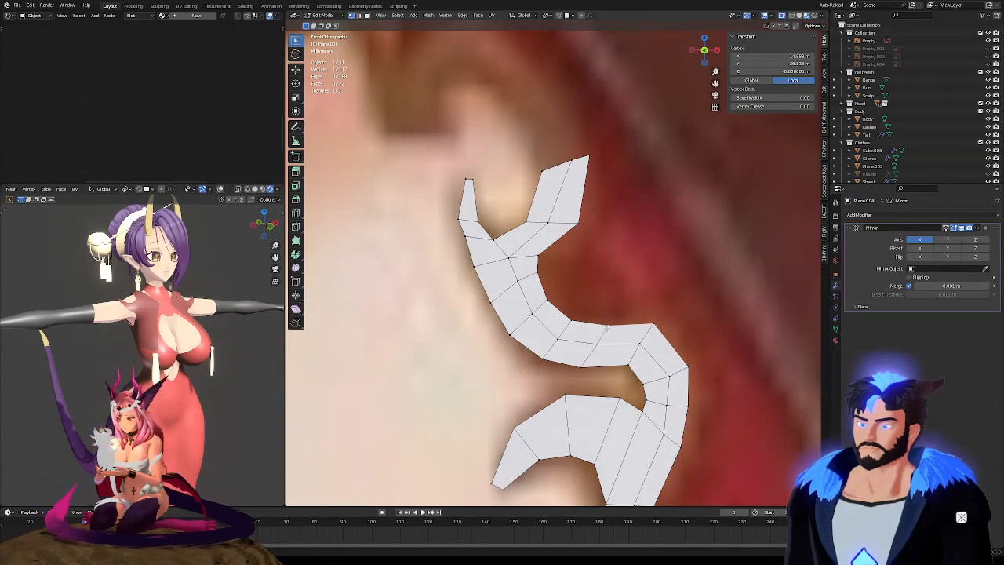
Reposition the vertices at the outer branch's bend and the middle vertex of its end edge
{"action": "scroll", "coordinate": [589, 314], "scroll_direction": "down", "scroll_amount": 4}
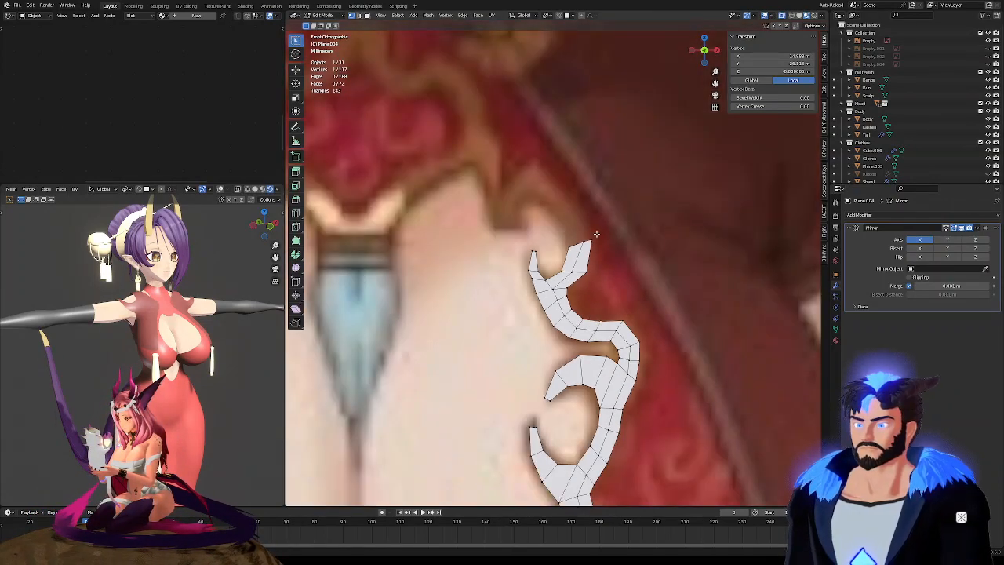
{"action": "scroll", "coordinate": [586, 302], "scroll_direction": "up", "scroll_amount": 4}
{"action": "key", "text": "g"}
{"action": "left_click", "coordinate": [566, 312]}
{"action": "left_click", "coordinate": [571, 323]}
{"action": "key", "text": "g"}
{"action": "left_click", "coordinate": [580, 325]}
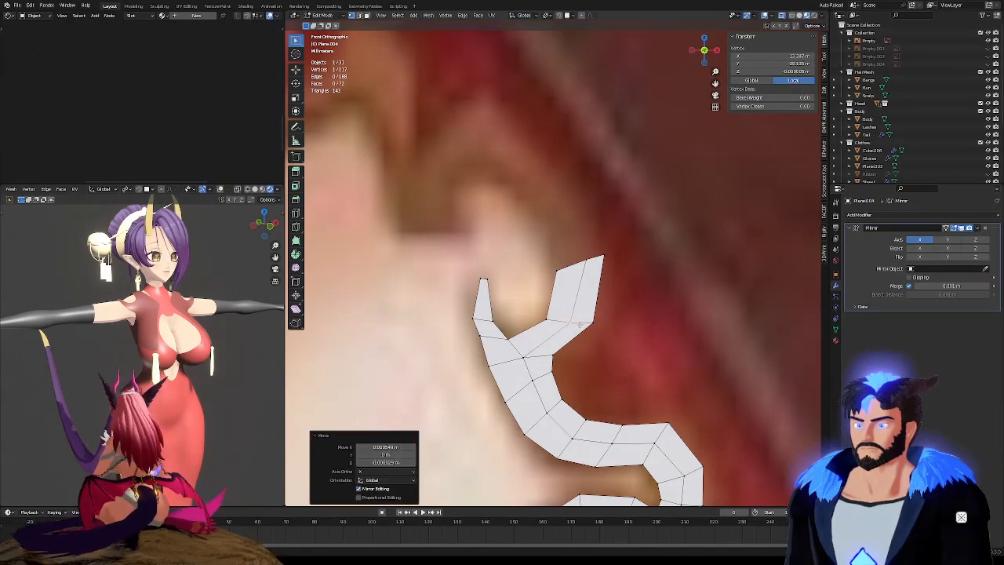
{"action": "left_click", "coordinate": [581, 264]}
{"action": "key", "text": "g"}
{"action": "left_click", "coordinate": [580, 274]}
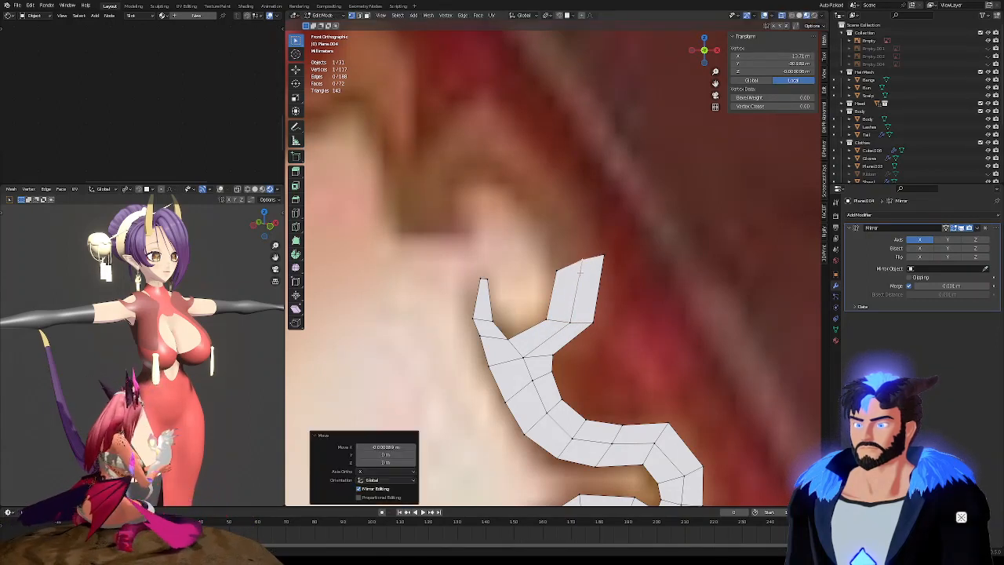
Add a loop cut across the outer branch, shift it outward, and adjust the middle vertex of the end edge
{"action": "key", "text": "ctrl+r"}
{"action": "left_click", "coordinate": [579, 293]}
{"action": "left_click", "coordinate": [581, 293]}
{"action": "key", "text": "g"}
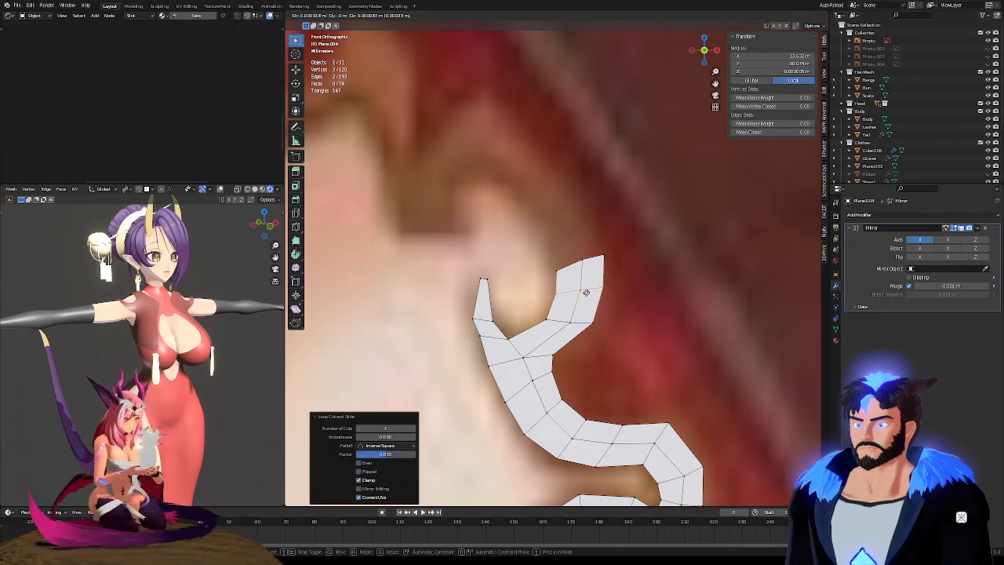
{"action": "left_click", "coordinate": [587, 293]}
{"action": "left_click", "coordinate": [586, 263]}
{"action": "key", "text": "g"}
{"action": "left_click", "coordinate": [587, 265]}
Extrude the outer branch's two end edges upward, then scale, move and rotate the new end to follow the reference curve
{"action": "key", "text": "2"}
{"action": "left_click", "coordinate": [591, 258]}
{"action": "left_click", "coordinate": [578, 266], "text": "shift"}
{"action": "key", "text": "shift+e"}
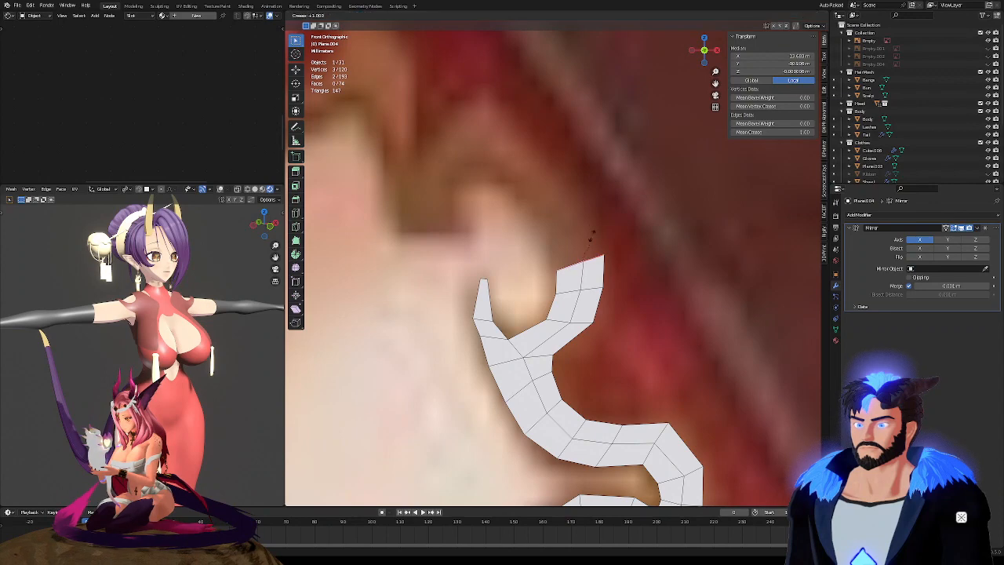
{"action": "left_click", "coordinate": [547, 197]}
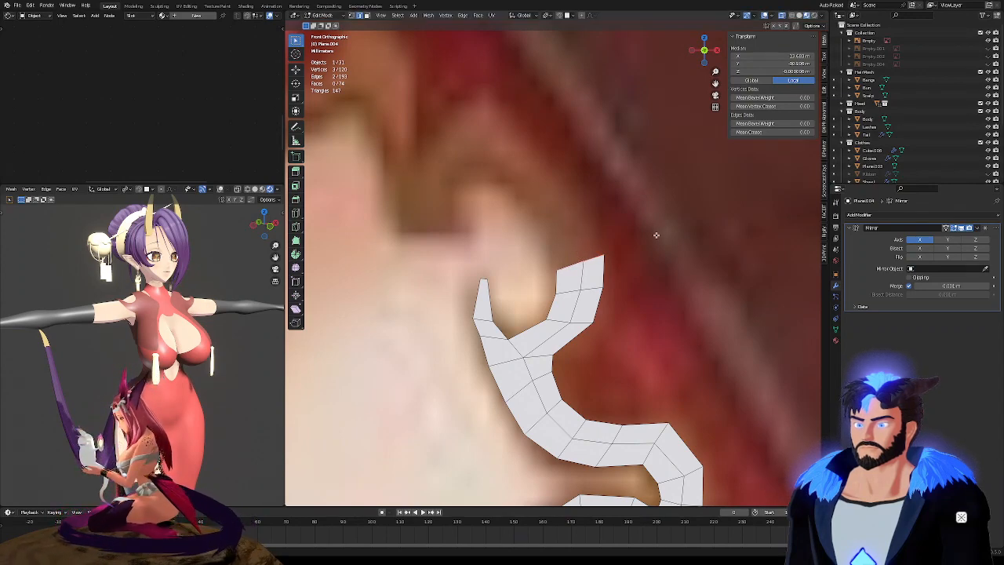
{"action": "key", "text": "e"}
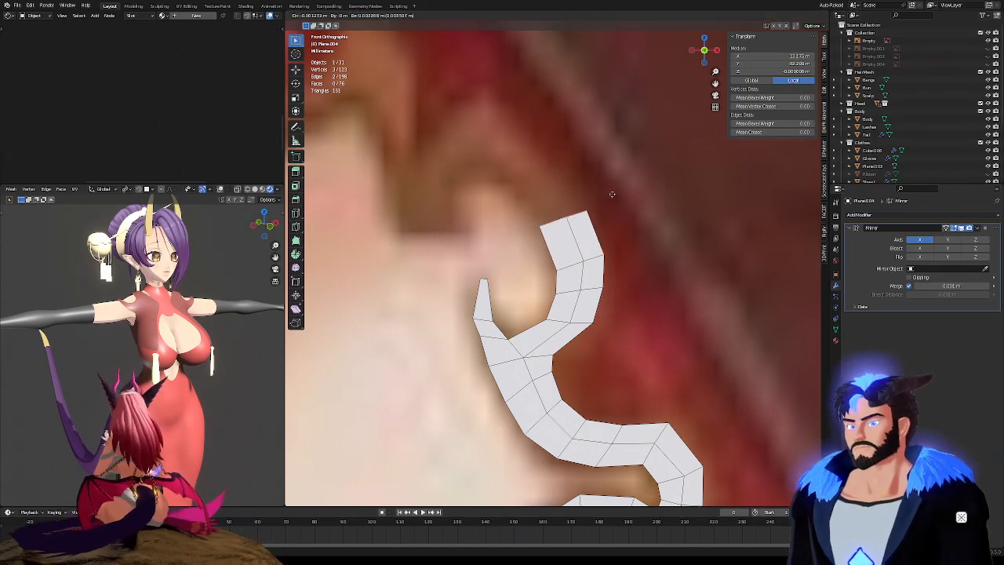
{"action": "left_click", "coordinate": [616, 186]}
{"action": "key", "text": "s"}
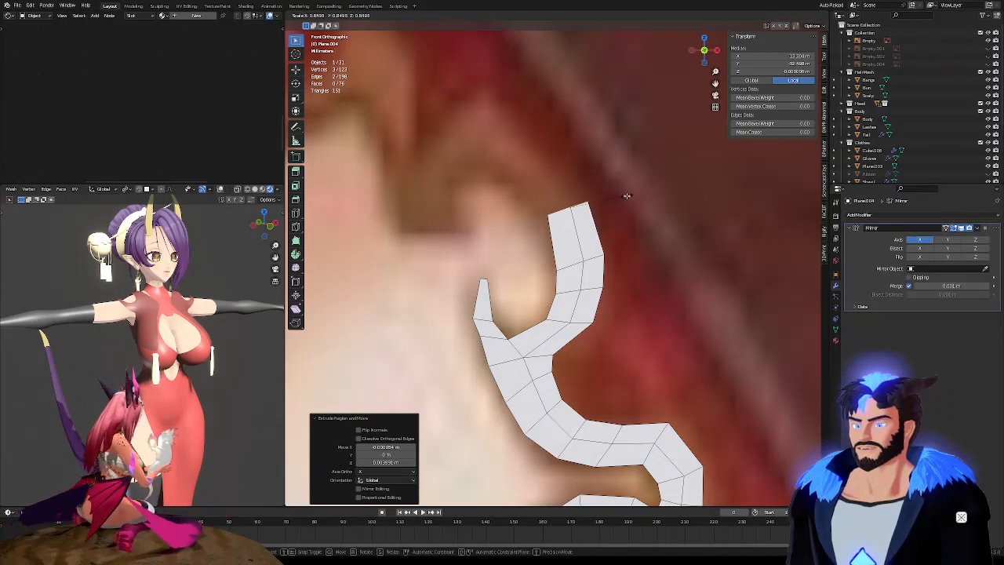
{"action": "left_click", "coordinate": [627, 195]}
{"action": "key", "text": "g"}
{"action": "left_click", "coordinate": [622, 199]}
{"action": "key", "text": "r"}
{"action": "left_click", "coordinate": [621, 183]}
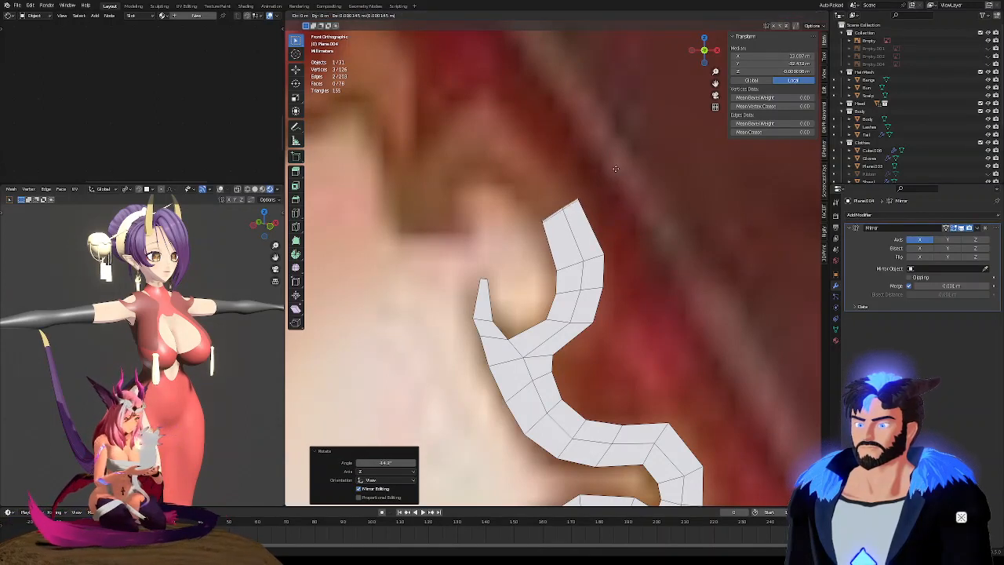
Extend the outer branch upward and inward with further extruded segments, rotating the end edges to follow the curve
{"action": "key", "text": "e"}
{"action": "left_click", "coordinate": [587, 141]}
{"action": "key", "text": "g"}
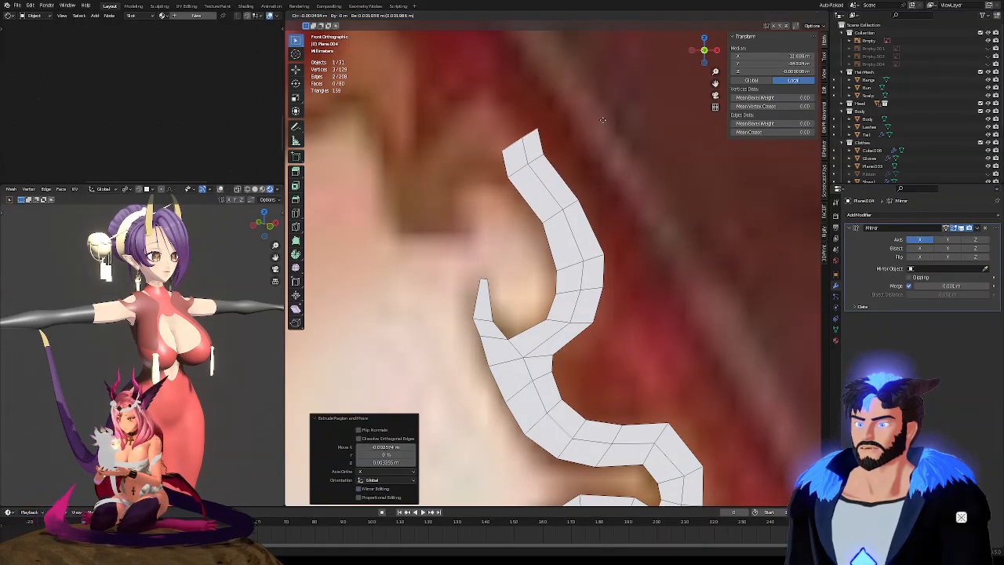
{"action": "left_click", "coordinate": [577, 112]}
{"action": "key", "text": "r"}
{"action": "left_click", "coordinate": [530, 116]}
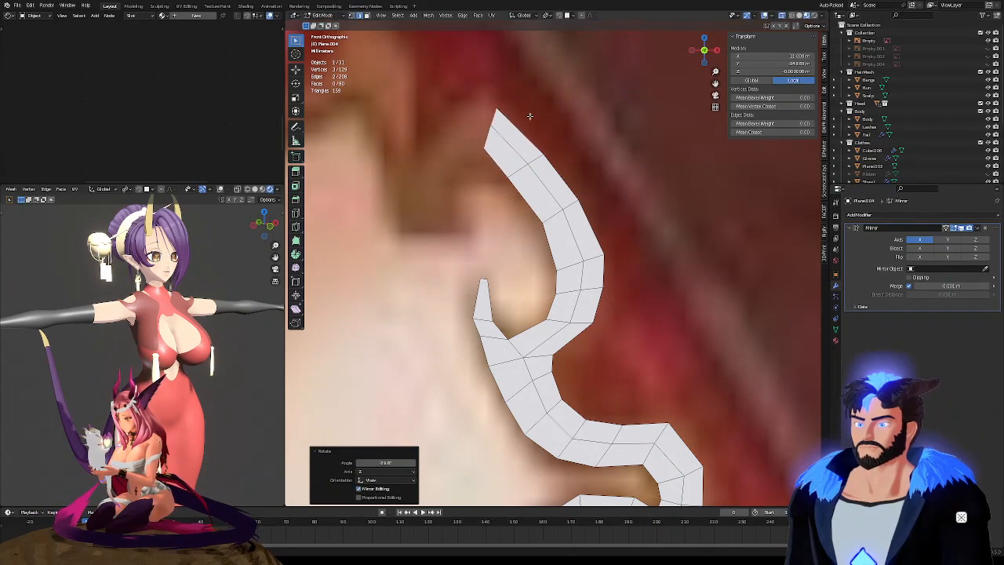
Move, rotate upright and enlarge the outer branch's end edges so the outer side forms a sharp tip
{"action": "scroll", "coordinate": [554, 186], "scroll_direction": "down", "scroll_amount": 2}
{"action": "scroll", "coordinate": [569, 134], "scroll_direction": "up", "scroll_amount": 2}
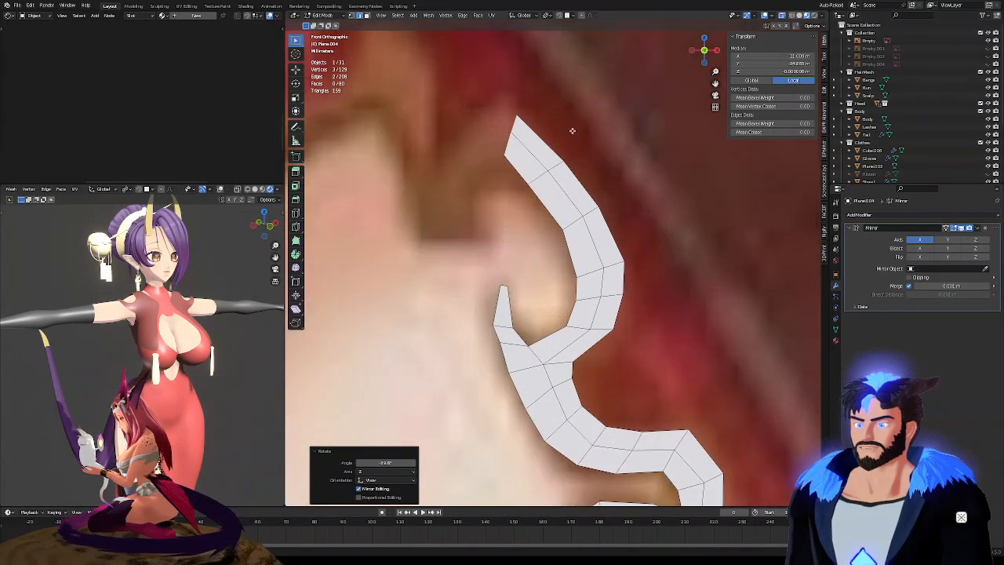
{"action": "key", "text": "g"}
{"action": "left_click", "coordinate": [586, 120]}
{"action": "key", "text": "r"}
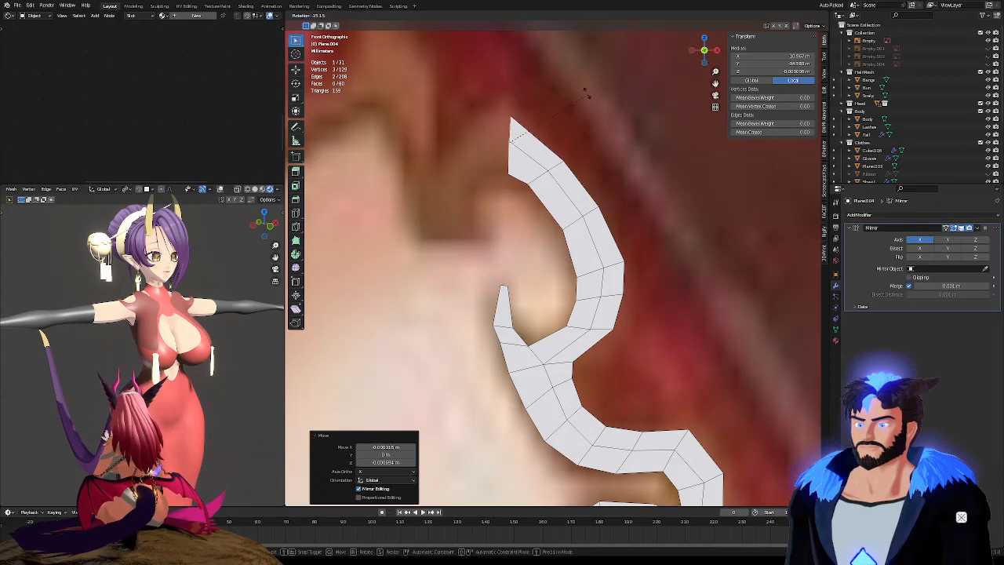
{"action": "left_click", "coordinate": [581, 118]}
{"action": "key", "text": "s"}
{"action": "left_click", "coordinate": [604, 95]}
{"action": "key", "text": "g"}
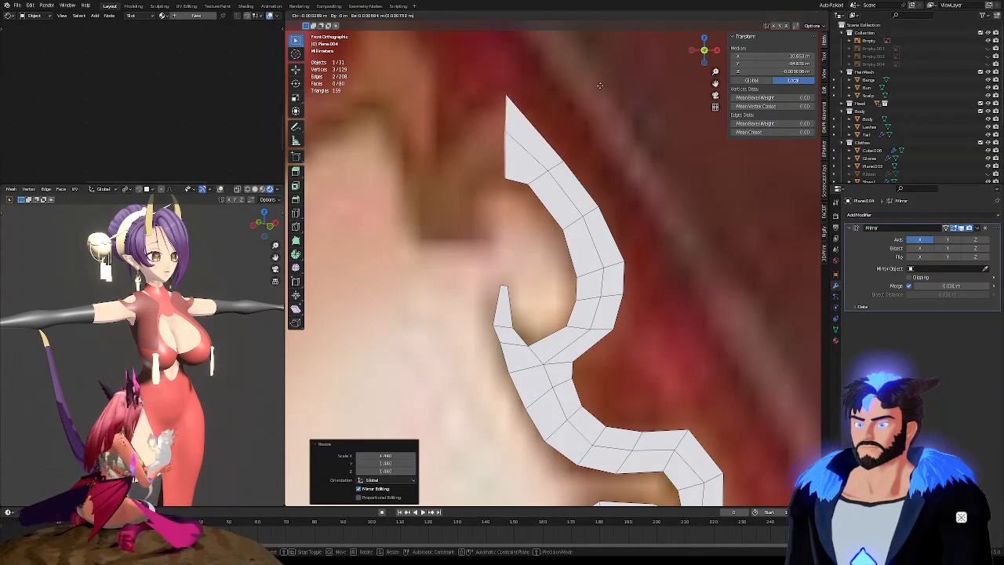
{"action": "left_click", "coordinate": [602, 84]}
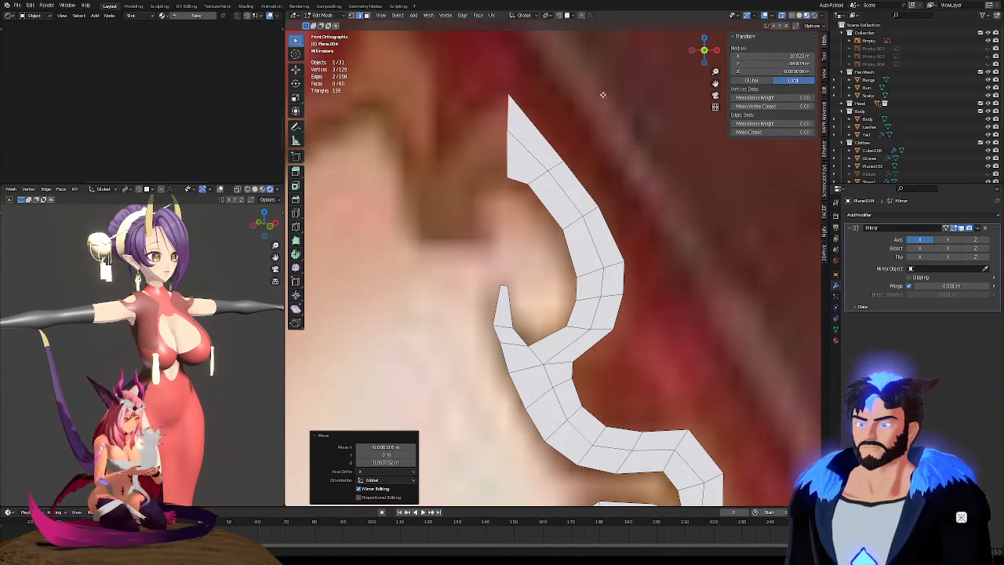
Inspect the mirrored trim at an angle and from the front against the character reference sheet
{"action": "scroll", "coordinate": [603, 95], "scroll_direction": "down", "scroll_amount": 6}
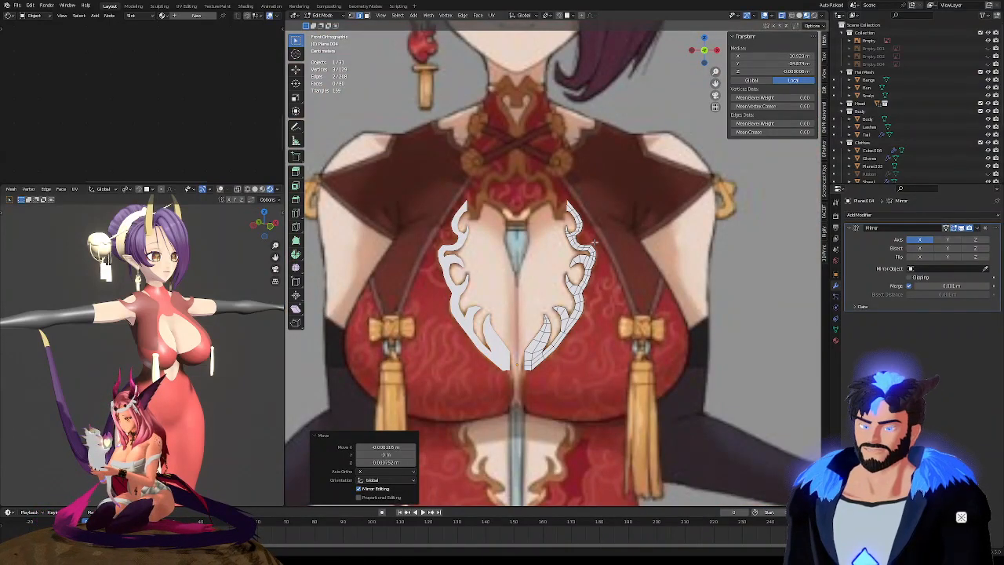
{"action": "scroll", "coordinate": [594, 241], "scroll_direction": "down", "scroll_amount": 4}
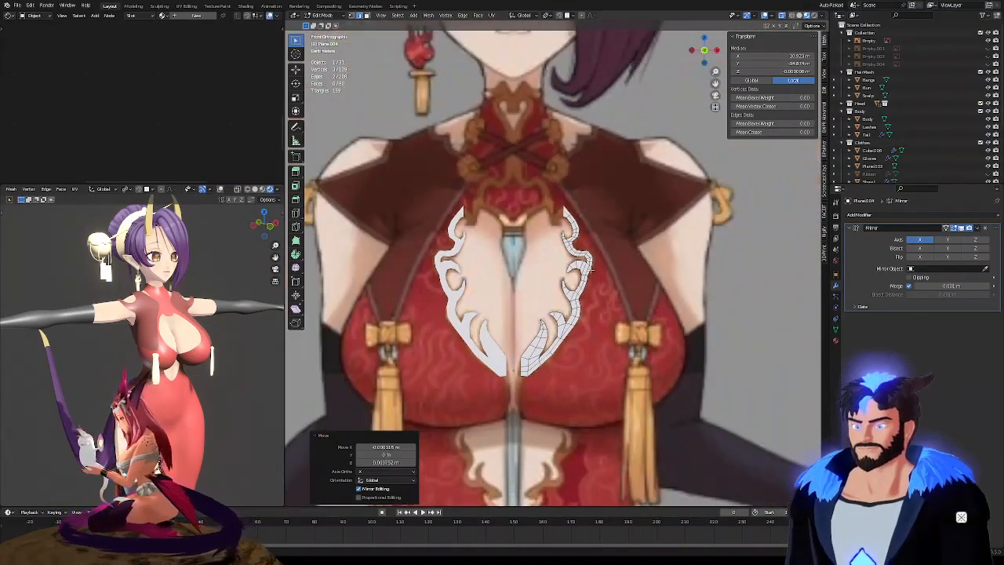
{"action": "middle_click_drag", "start_coordinate": [591, 271], "coordinate": [628, 259]}
{"action": "middle_click_drag", "start_coordinate": [541, 270], "coordinate": [520, 277]}
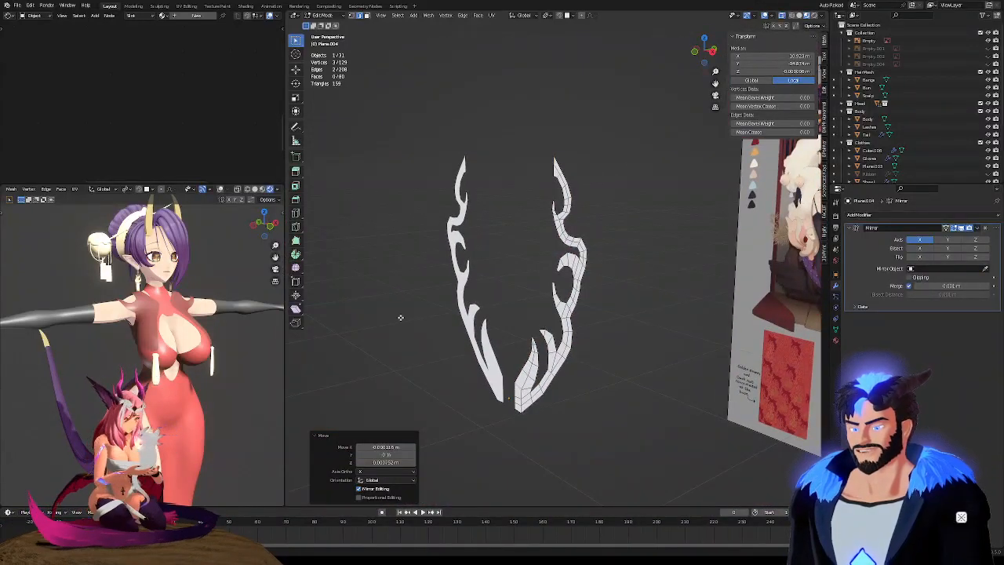
{"action": "middle_click_drag", "start_coordinate": [409, 317], "coordinate": [442, 296]}
{"action": "mouse_move", "coordinate": [539, 284]}
{"action": "middle_mouse_down"}
{"action": "mouse_move", "coordinate": [606, 272]}
{"action": "mouse_move", "coordinate": [559, 292]}
{"action": "mouse_move", "coordinate": [693, 296]}
{"action": "mouse_move", "coordinate": [581, 324]}
{"action": "mouse_move", "coordinate": [546, 296]}
{"action": "middle_mouse_up"}
{"action": "scroll", "coordinate": [558, 292], "scroll_direction": "down", "scroll_amount": 4}
{"action": "scroll", "coordinate": [549, 292], "scroll_direction": "up", "scroll_amount": 5}
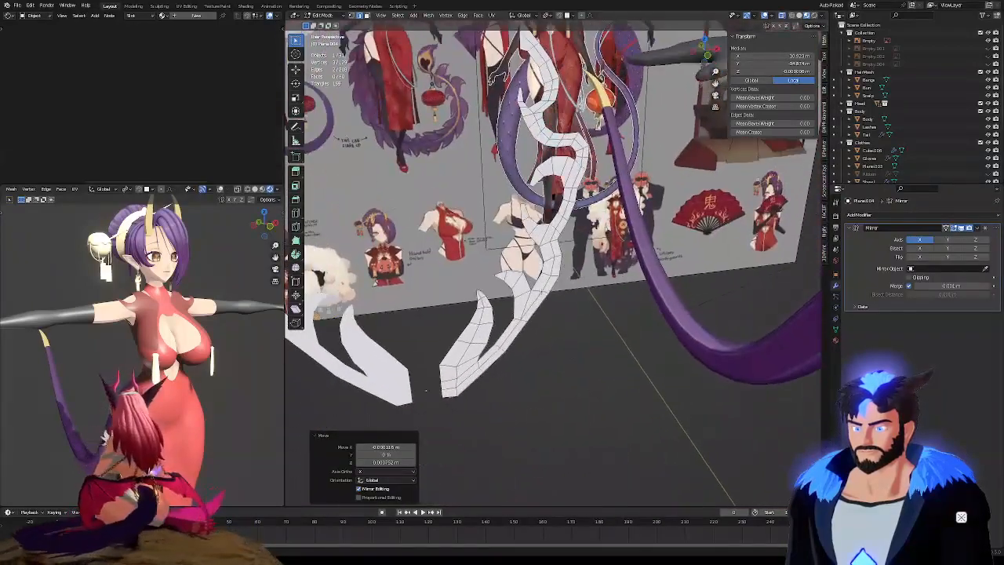
{"action": "scroll", "coordinate": [541, 293], "scroll_direction": "down", "scroll_amount": 10}
{"action": "scroll", "coordinate": [616, 266], "scroll_direction": "up", "scroll_amount": 6}
{"action": "middle_click_drag", "start_coordinate": [615, 271], "coordinate": [609, 212]}
{"action": "middle_click_drag", "start_coordinate": [574, 261], "coordinate": [644, 312]}
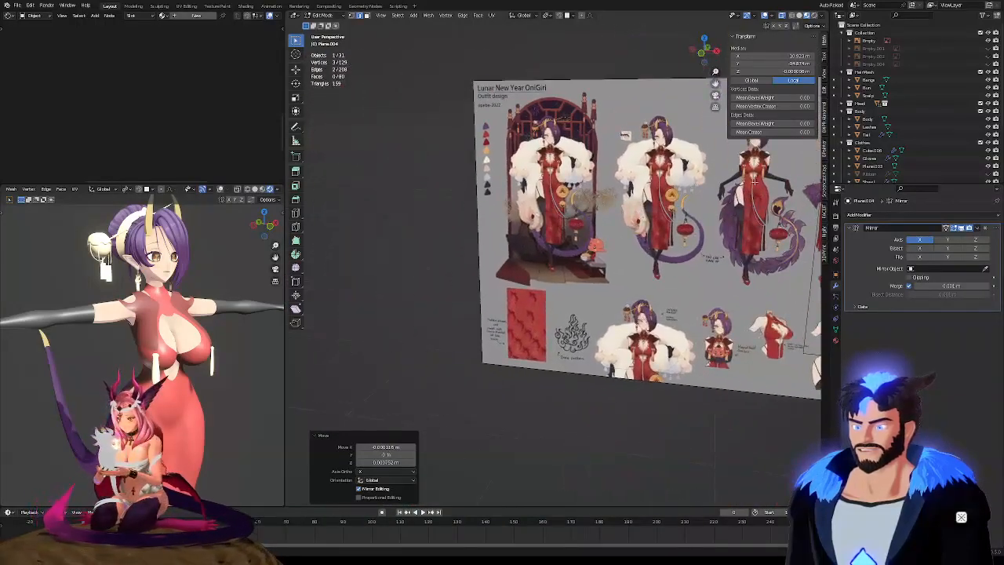
{"action": "left_click", "coordinate": [706, 56]}
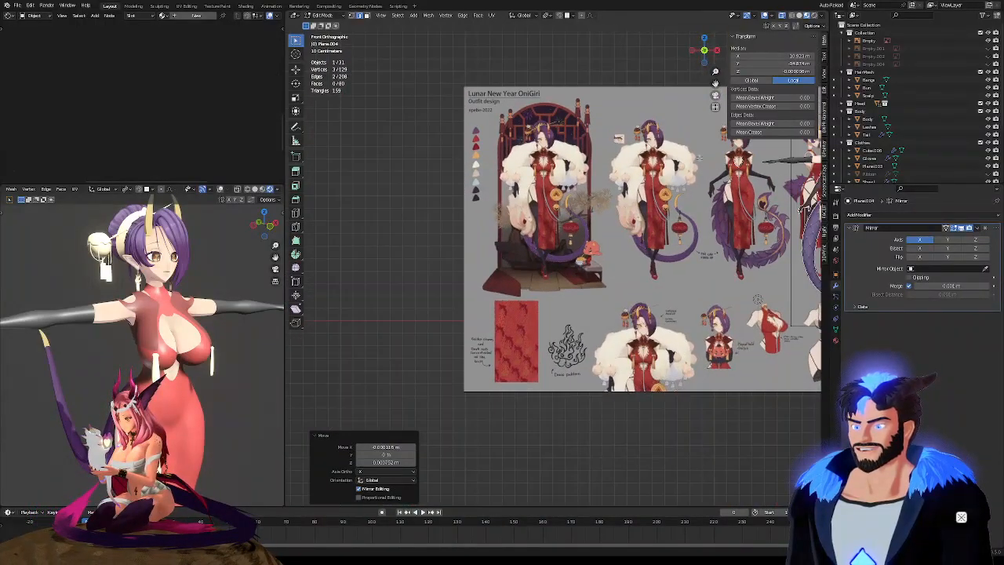
{"action": "scroll", "coordinate": [699, 156], "scroll_direction": "up", "scroll_amount": 10}
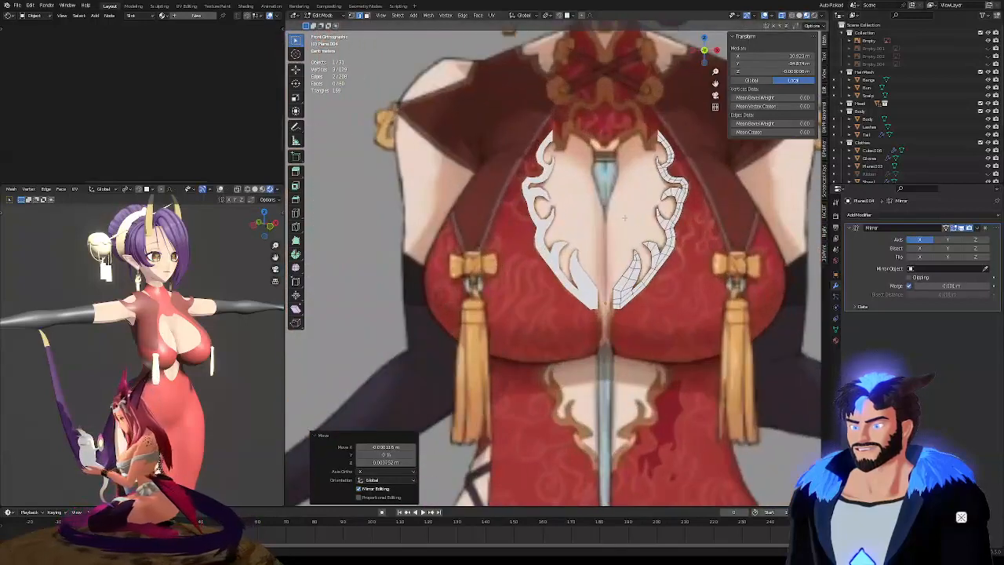
{"action": "middle_click_drag", "start_coordinate": [625, 218], "coordinate": [550, 284], "text": "shift"}
{"action": "scroll", "coordinate": [541, 275], "scroll_direction": "down", "scroll_amount": 2}
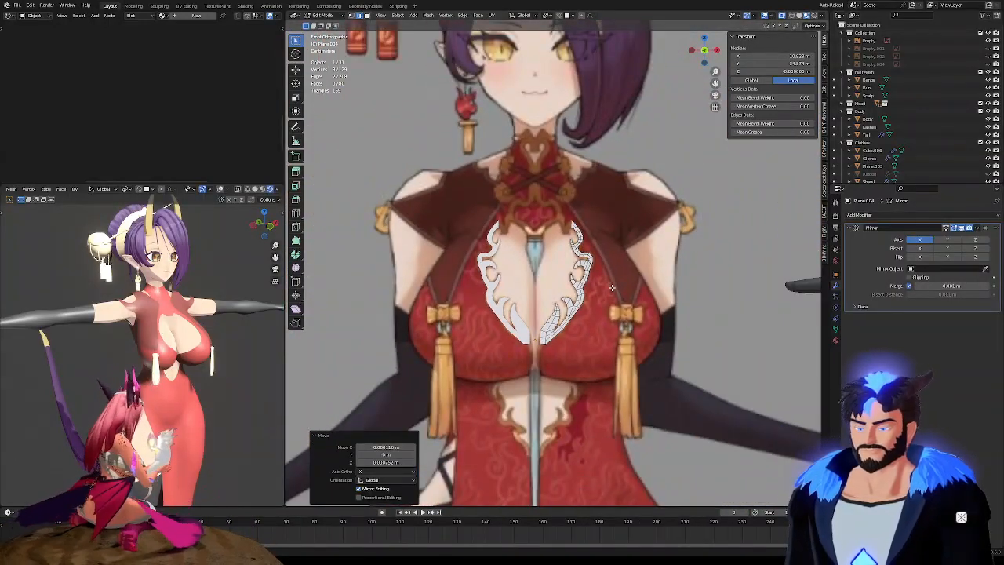
Save the file and extrude the upright end edges inward and down, angling and resizing the new end beyond the tip
{"action": "key", "text": "ctrl+s"}
{"action": "scroll", "coordinate": [567, 218], "scroll_direction": "up", "scroll_amount": 6}
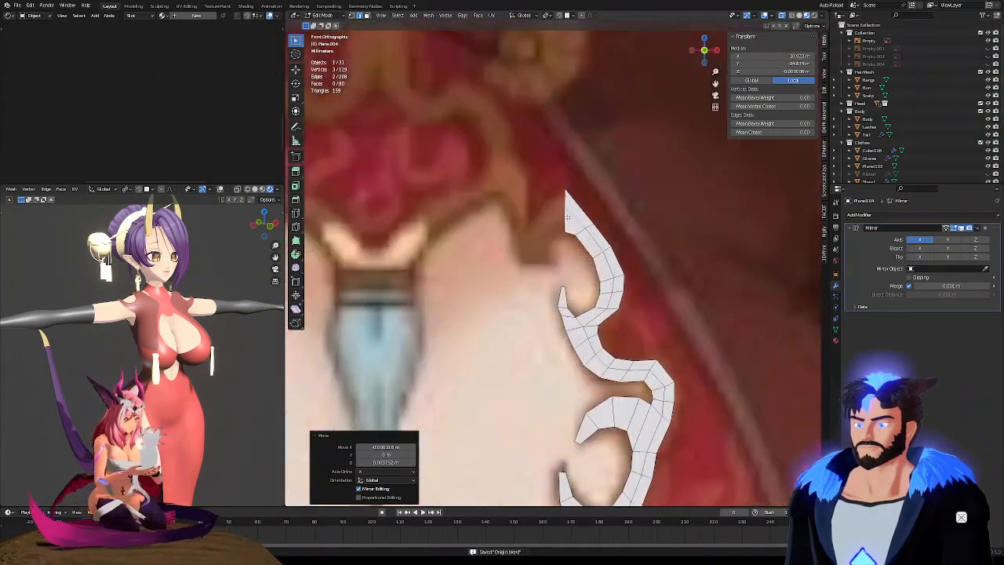
{"action": "scroll", "coordinate": [567, 219], "scroll_direction": "up", "scroll_amount": 2}
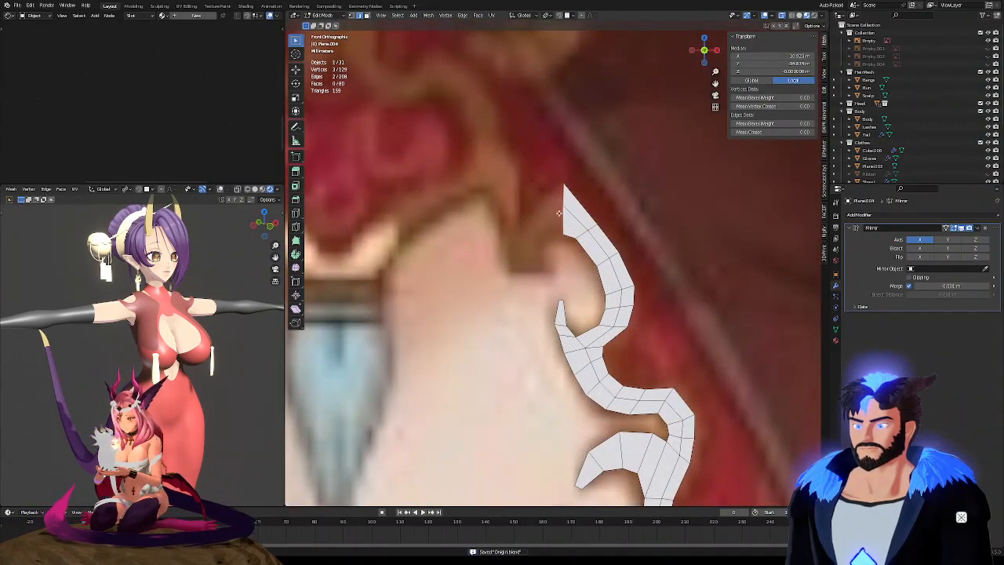
{"action": "key", "text": "e"}
{"action": "left_click", "coordinate": [532, 230]}
{"action": "key", "text": "s"}
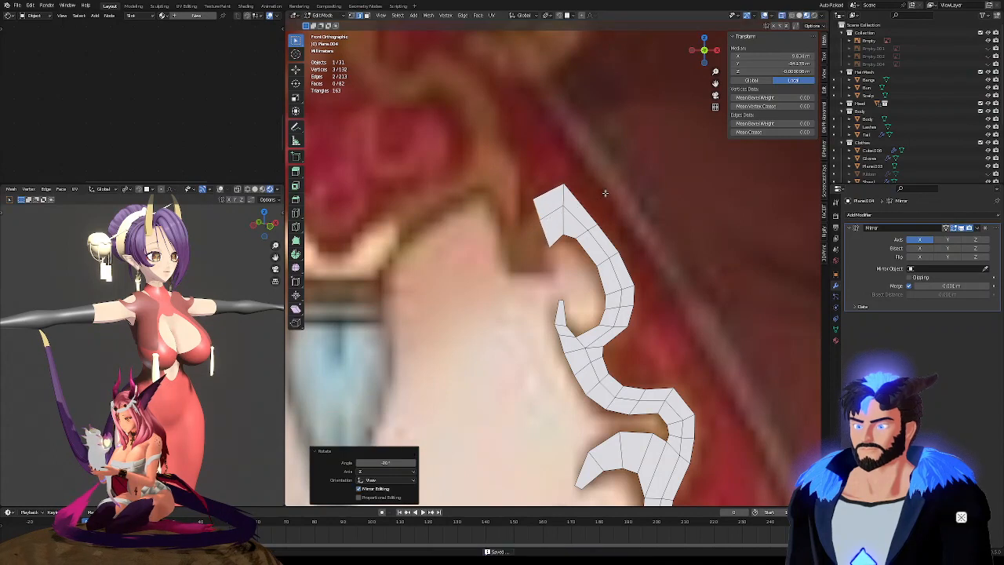
{"action": "left_click", "coordinate": [577, 195]}
{"action": "key", "text": "g"}
{"action": "left_click", "coordinate": [578, 200]}
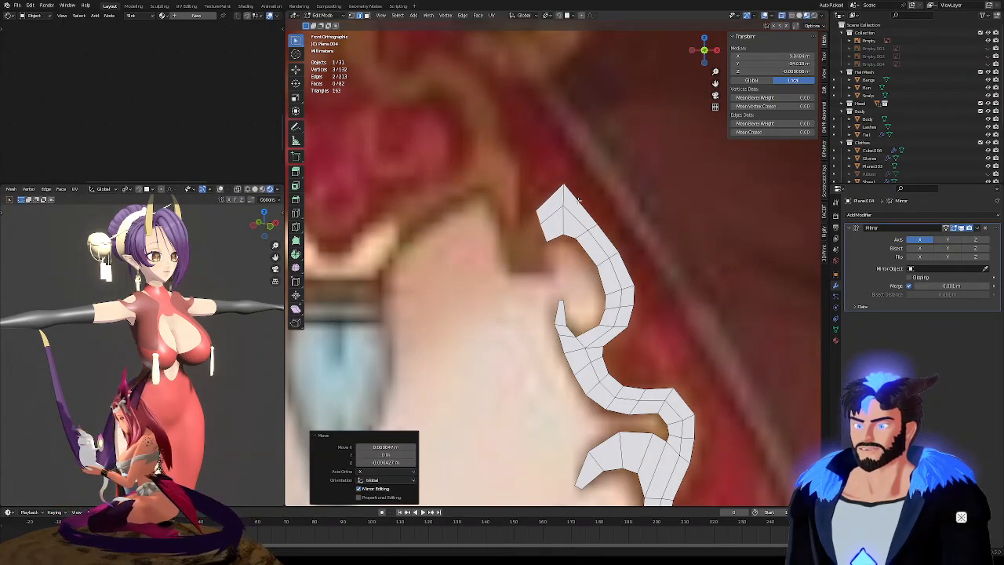
Extrude the end edges further down and inward past the tip, and rotate them slightly to match the reference
{"action": "key", "text": "e"}
{"action": "left_click", "coordinate": [541, 225]}
{"action": "key", "text": "r"}
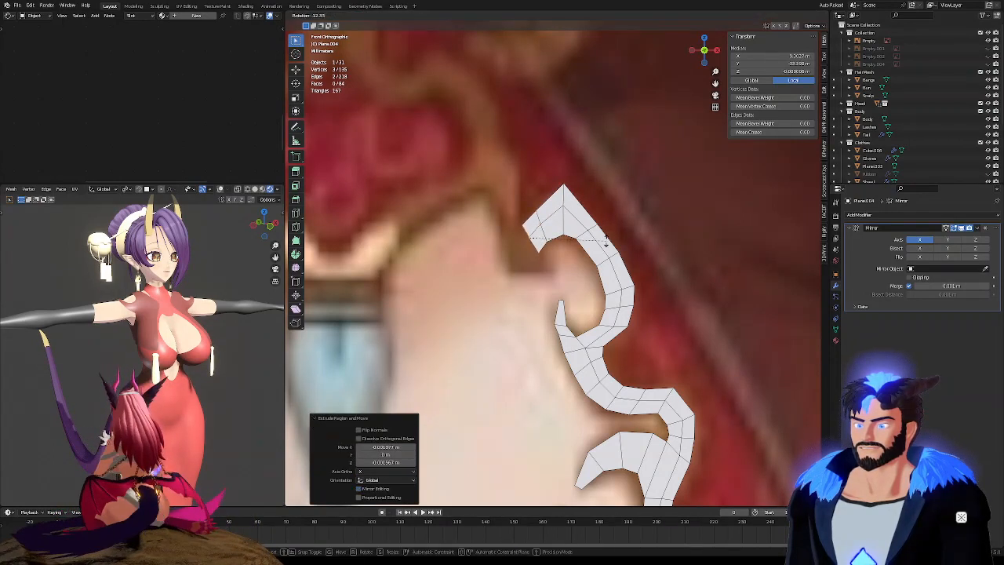
{"action": "left_click", "coordinate": [590, 232]}
Extrude only the lower of the two end edges downward, then rotate and shift it into a narrow face
{"action": "key", "text": "1"}
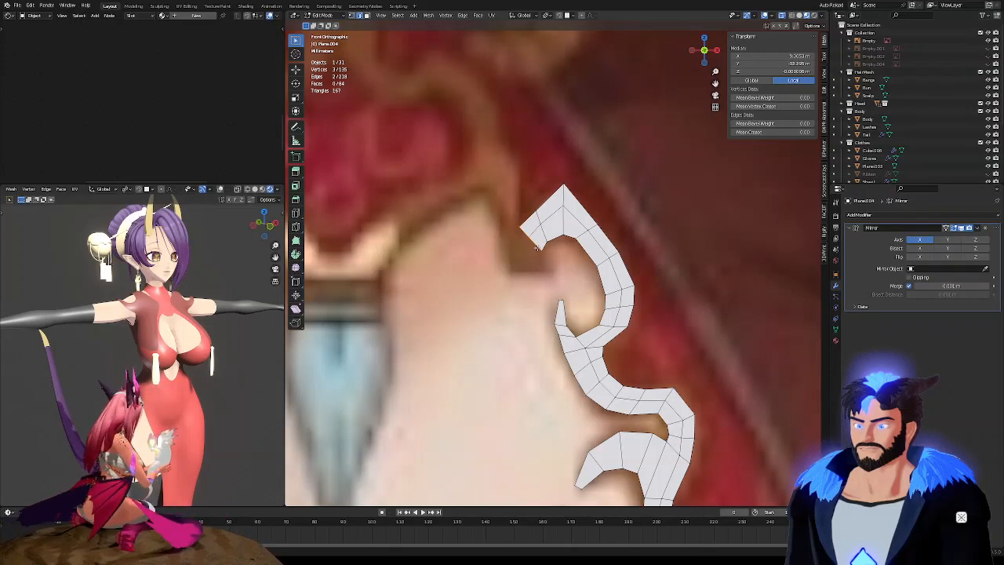
{"action": "left_click", "coordinate": [537, 248]}
{"action": "key", "text": "e"}
{"action": "left_click", "coordinate": [539, 272]}
{"action": "key", "text": "r"}
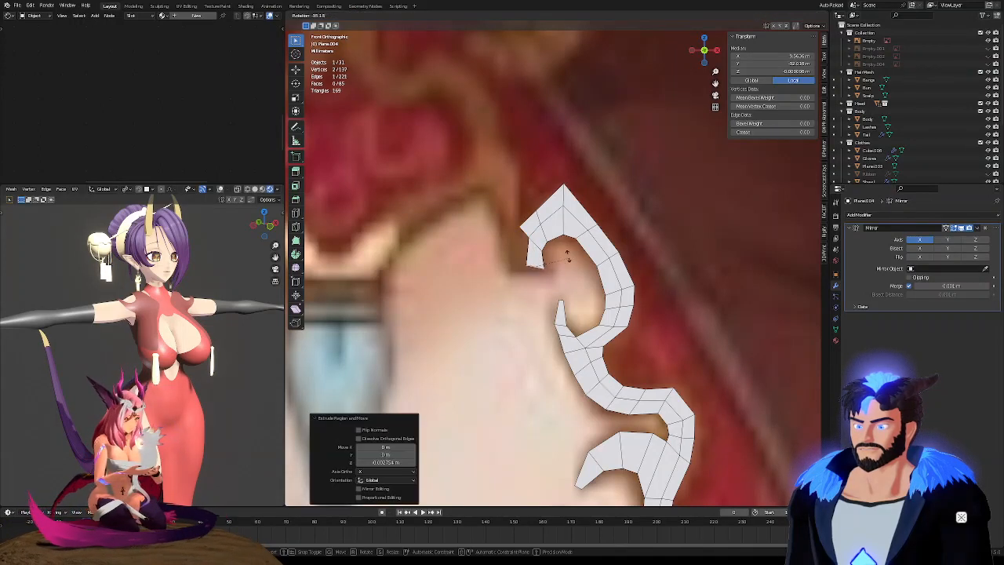
{"action": "key", "text": "Escape"}
{"action": "key", "text": "g"}
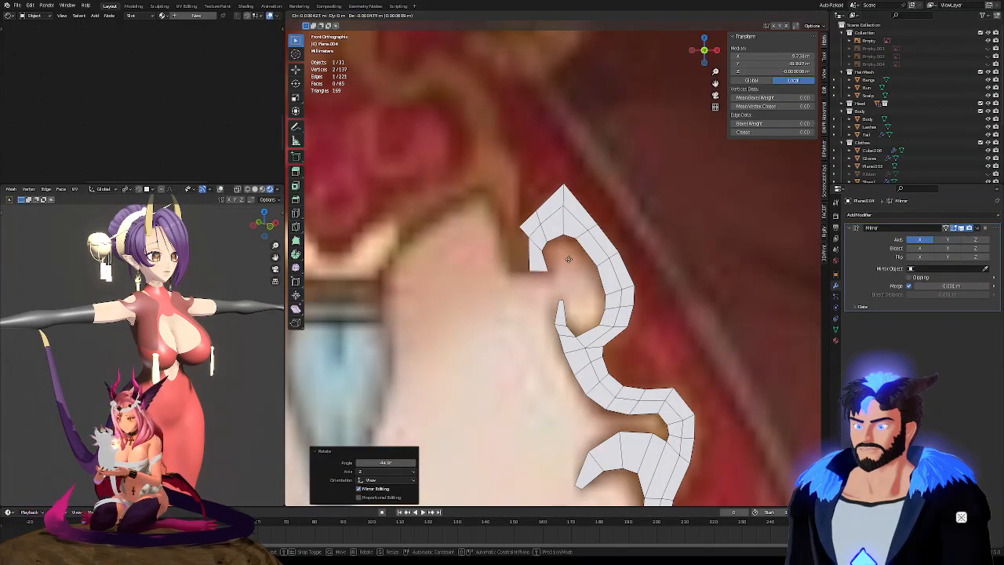
{"action": "left_click", "coordinate": [548, 250]}
Extrude the new face's inner side edge toward the chest centre and lower the middle vertex of the bottom edge
{"action": "left_click", "coordinate": [525, 236]}
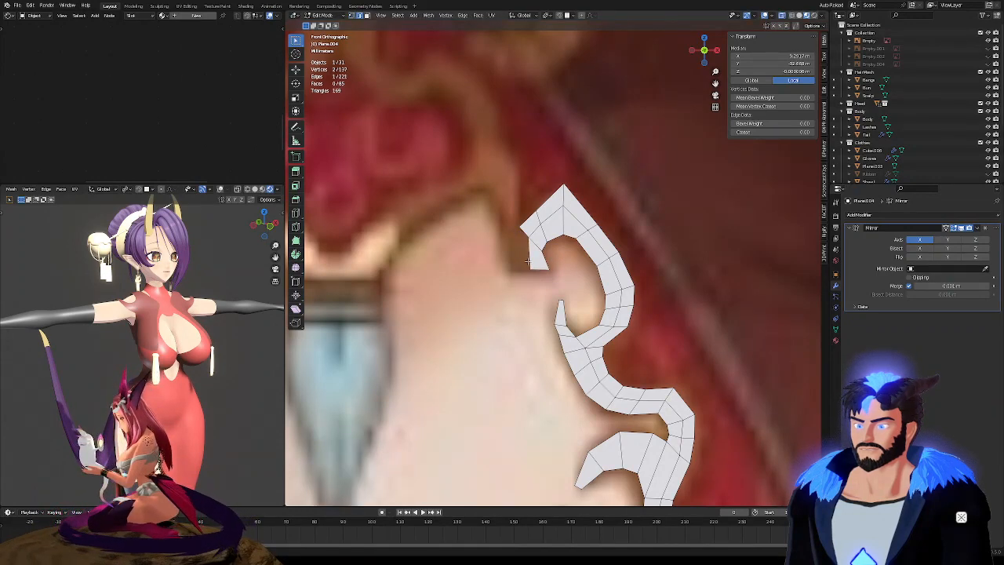
{"action": "key", "text": "e"}
{"action": "left_click", "coordinate": [508, 263]}
{"action": "left_click", "coordinate": [530, 270]}
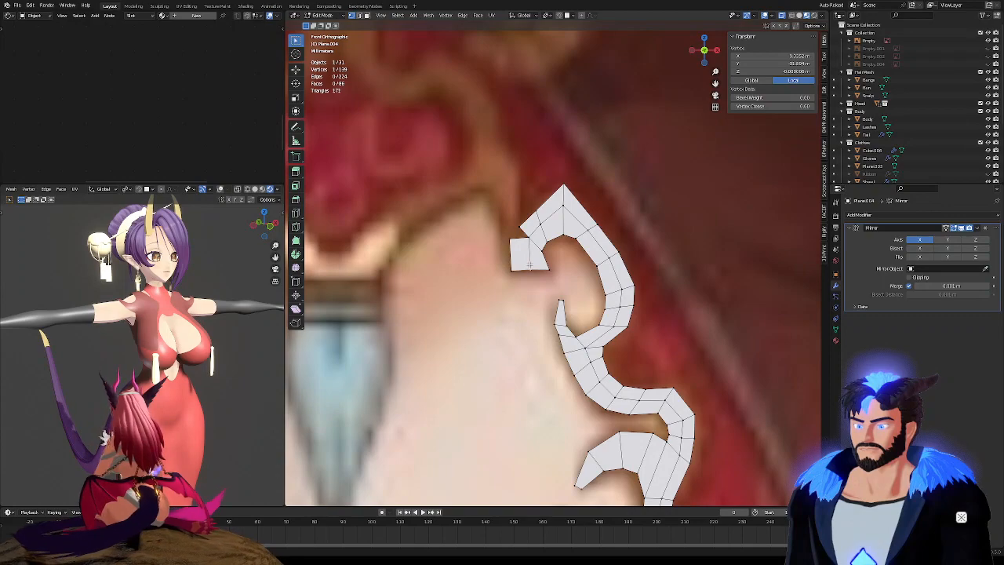
{"action": "key", "text": "g"}
{"action": "left_click", "coordinate": [530, 274]}
Compare the trim's upper end with the chest ornament in the detailed character artwork and the front reference
{"action": "scroll", "coordinate": [531, 274], "scroll_direction": "down", "scroll_amount": 10}
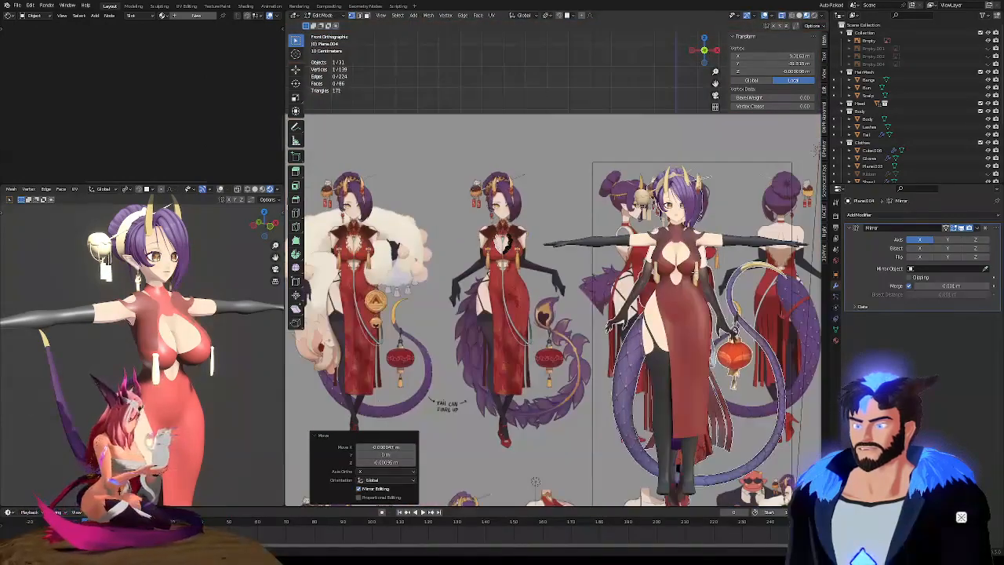
{"action": "middle_click_drag", "start_coordinate": [530, 274], "coordinate": [572, 286]}
{"action": "scroll", "coordinate": [534, 185], "scroll_direction": "up", "scroll_amount": 12}
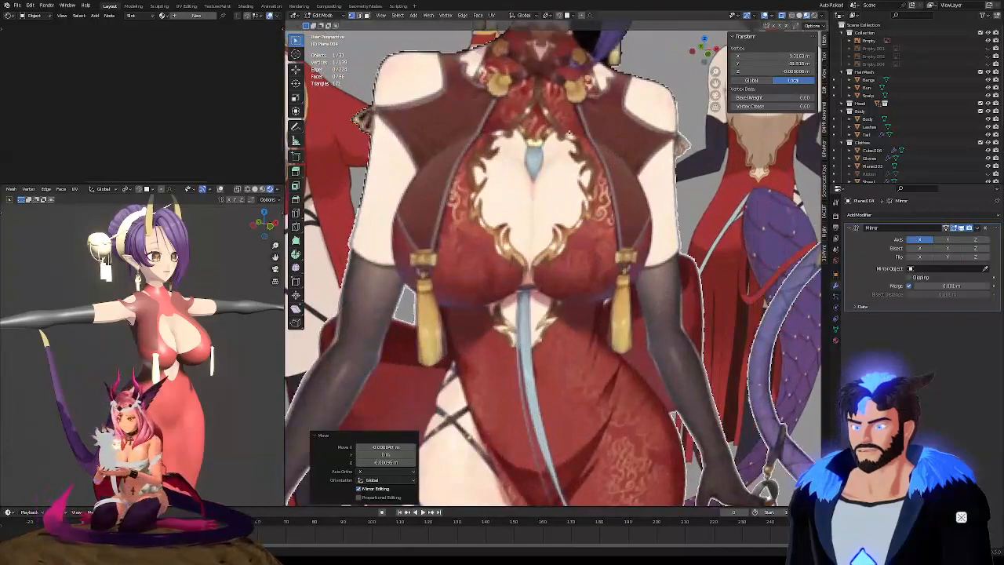
{"action": "scroll", "coordinate": [570, 134], "scroll_direction": "up", "scroll_amount": 6}
{"action": "scroll", "coordinate": [539, 151], "scroll_direction": "down", "scroll_amount": 10}
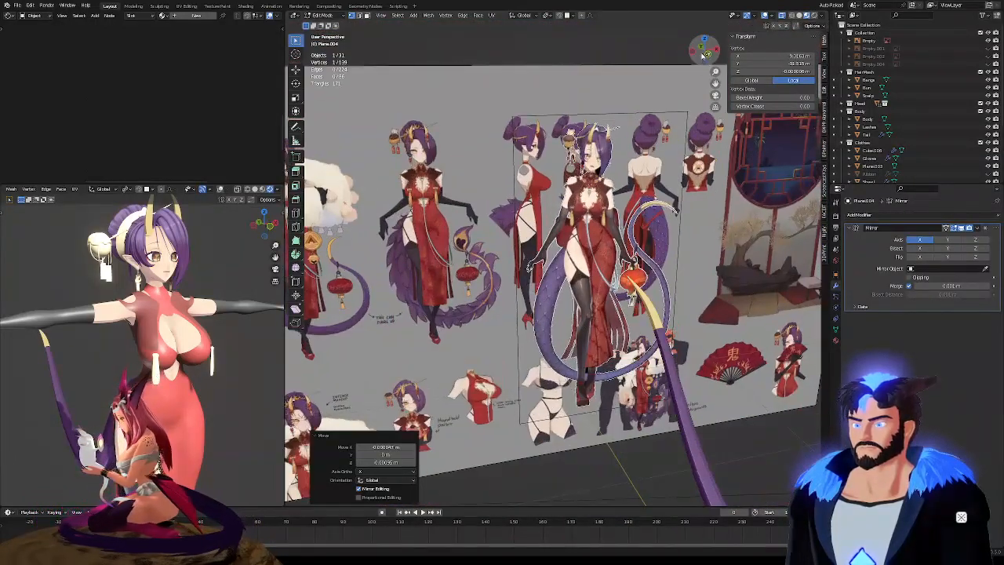
{"action": "left_click", "coordinate": [707, 54]}
{"action": "scroll", "coordinate": [449, 183], "scroll_direction": "up", "scroll_amount": 6}
{"action": "scroll", "coordinate": [430, 160], "scroll_direction": "up", "scroll_amount": 10}
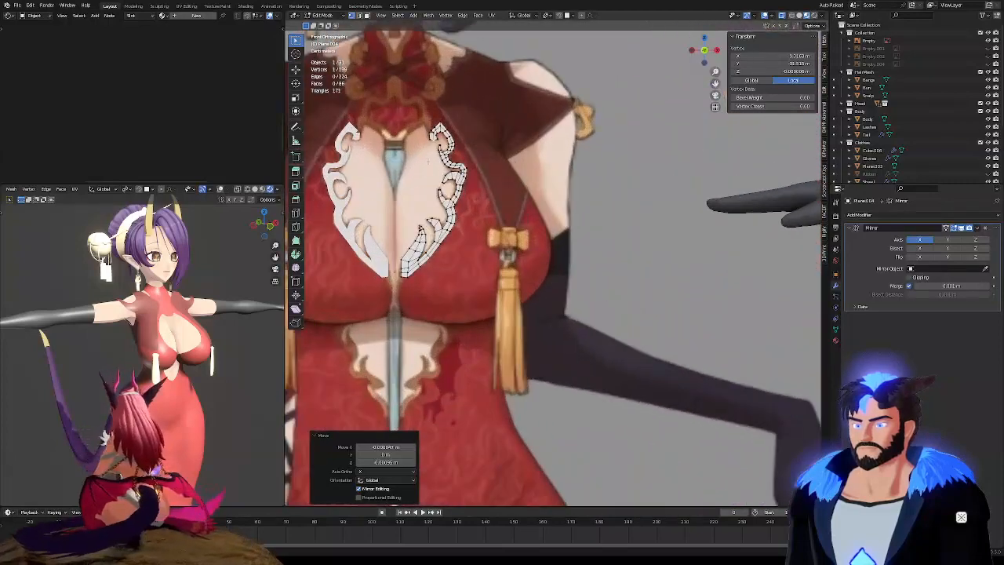
{"action": "middle_click_drag", "start_coordinate": [444, 95], "coordinate": [579, 209], "text": "shift"}
{"action": "scroll", "coordinate": [540, 165], "scroll_direction": "up", "scroll_amount": 5}
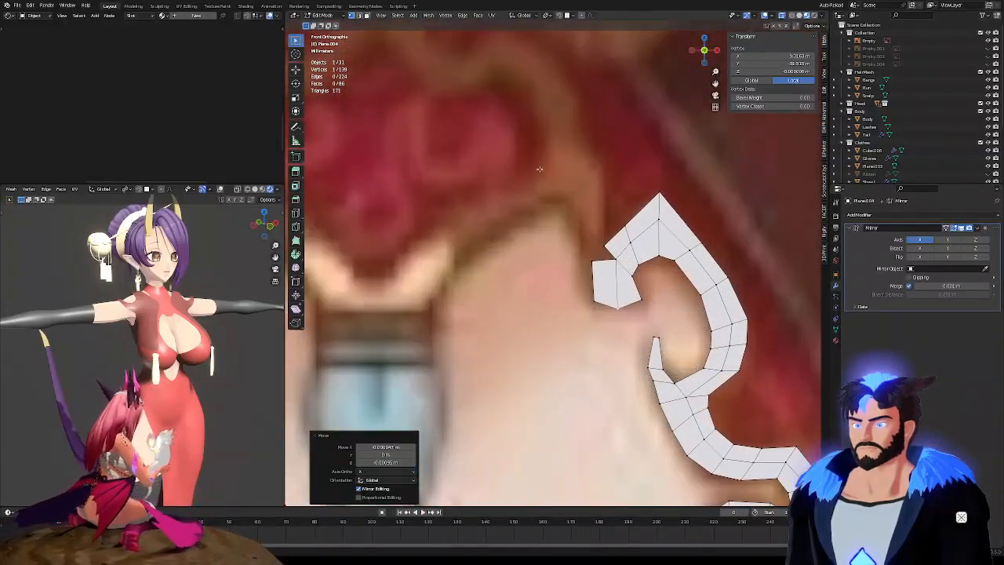
Fill a new face in the notch between the trim's upper strip and its inner end, and adjust its corner
{"action": "left_click", "coordinate": [609, 247]}
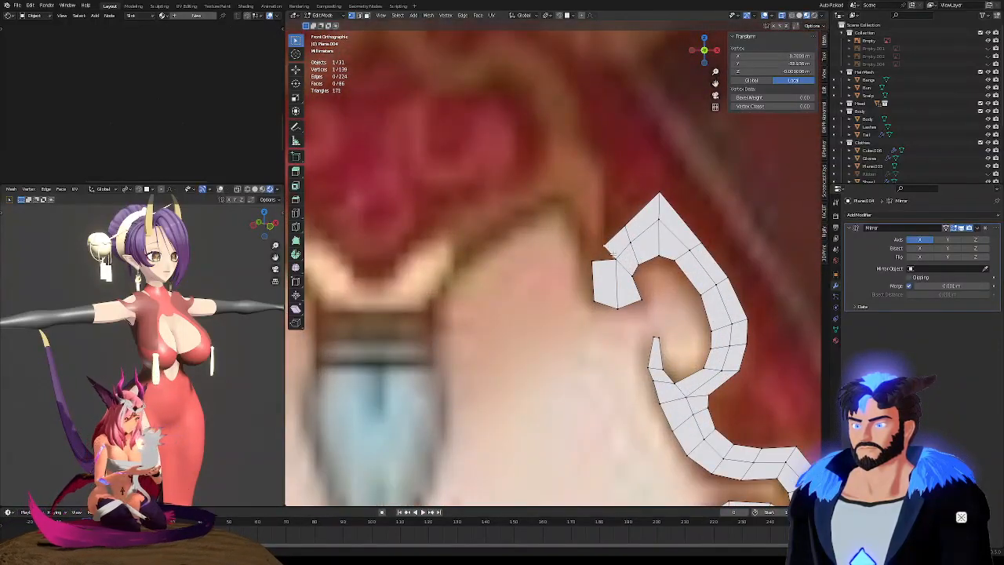
{"action": "left_click", "coordinate": [614, 260]}
{"action": "key", "text": "f"}
{"action": "left_click", "coordinate": [616, 249]}
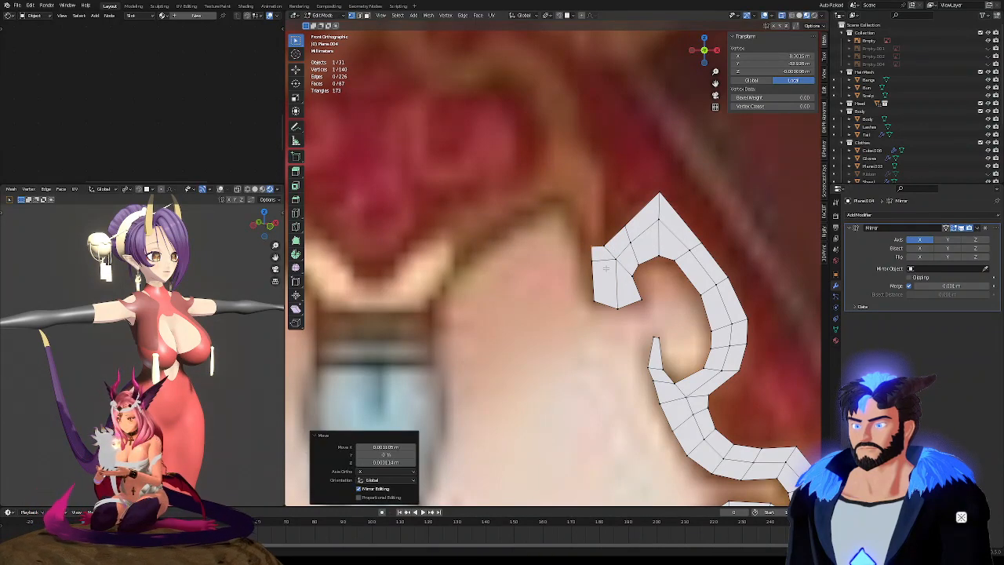
Shift the vertices along the end piece's inner side slightly outward to refine its edge against the reference
{"action": "left_click", "coordinate": [595, 261]}
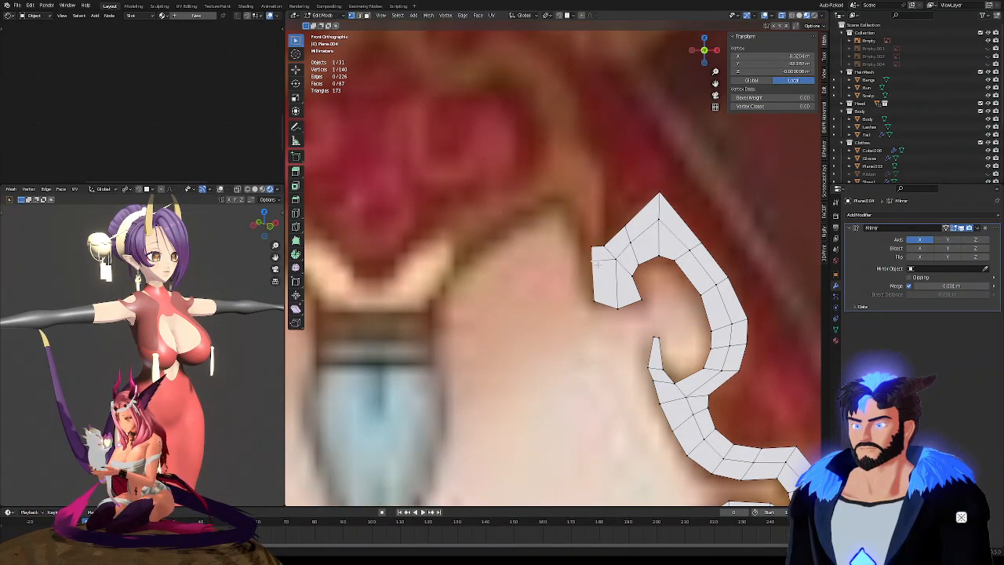
{"action": "key", "text": "g"}
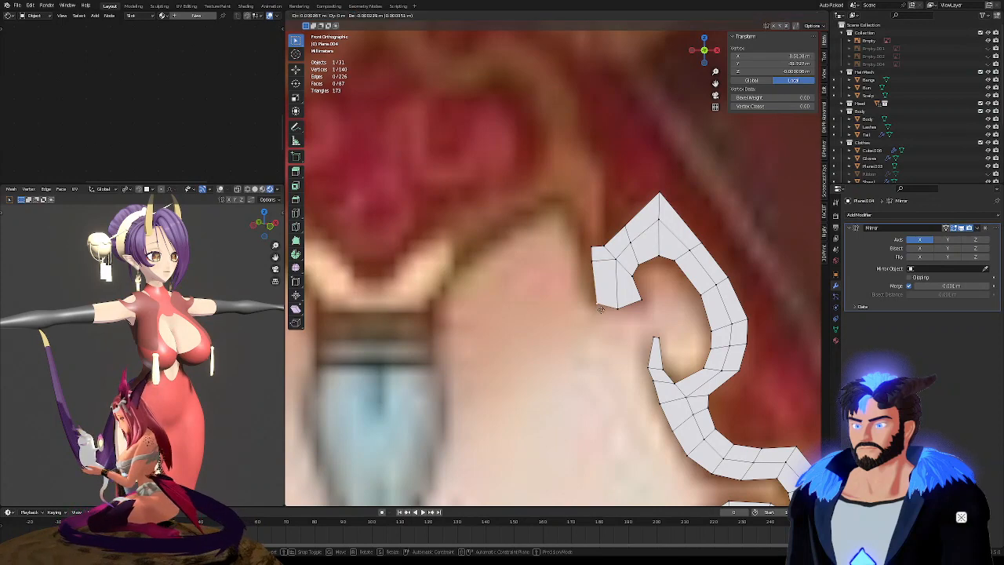
{"action": "left_click", "coordinate": [604, 309]}
{"action": "left_click", "coordinate": [598, 266]}
{"action": "key", "text": "g"}
{"action": "left_click", "coordinate": [602, 267]}
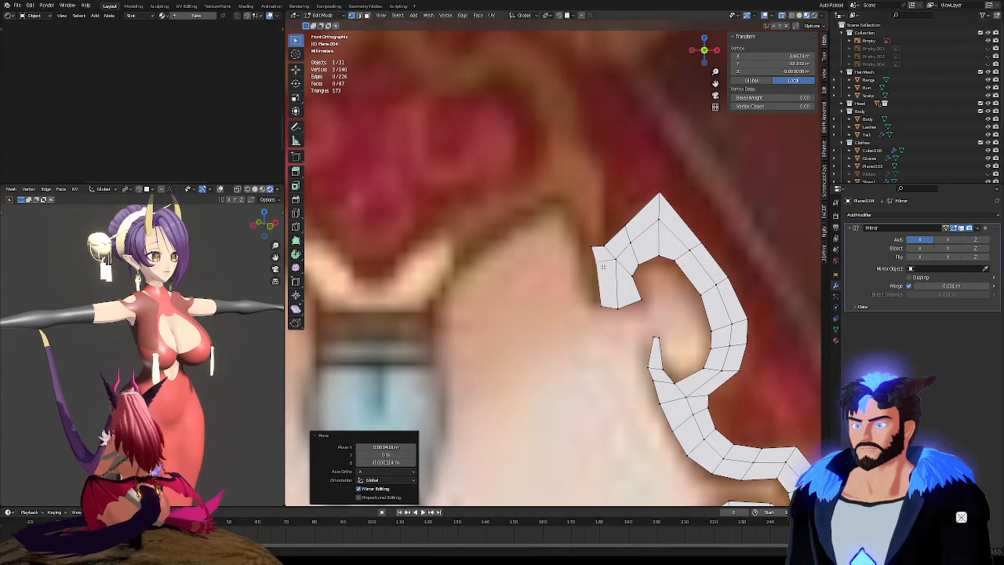
{"action": "key", "text": "g"}
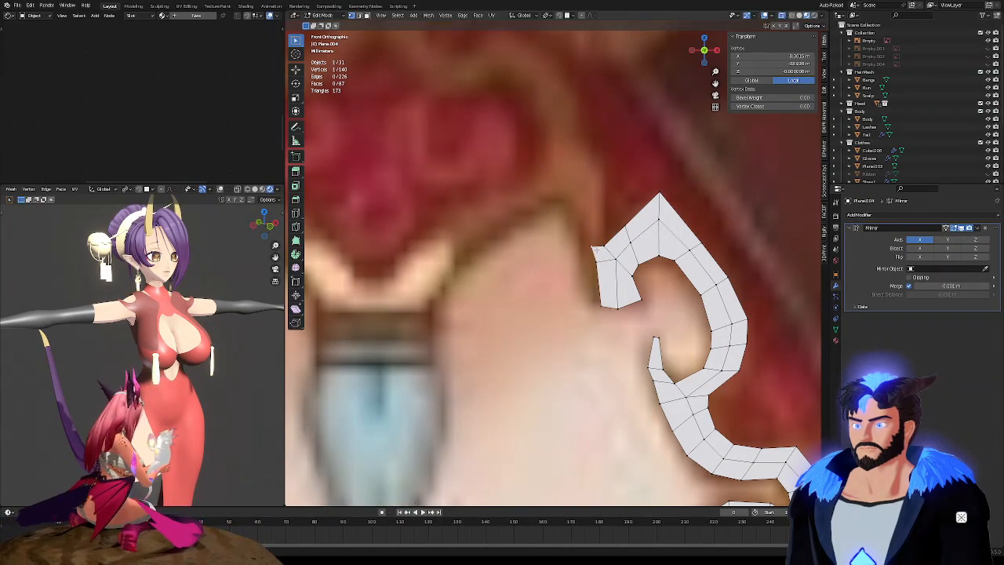
{"action": "left_click", "coordinate": [595, 249]}
Examine the torso sketch on the reference sheet for the chest cutout's trim and the silver string
{"action": "scroll", "coordinate": [561, 208], "scroll_direction": "down", "scroll_amount": 2}
{"action": "scroll", "coordinate": [562, 208], "scroll_direction": "down", "scroll_amount": 3}
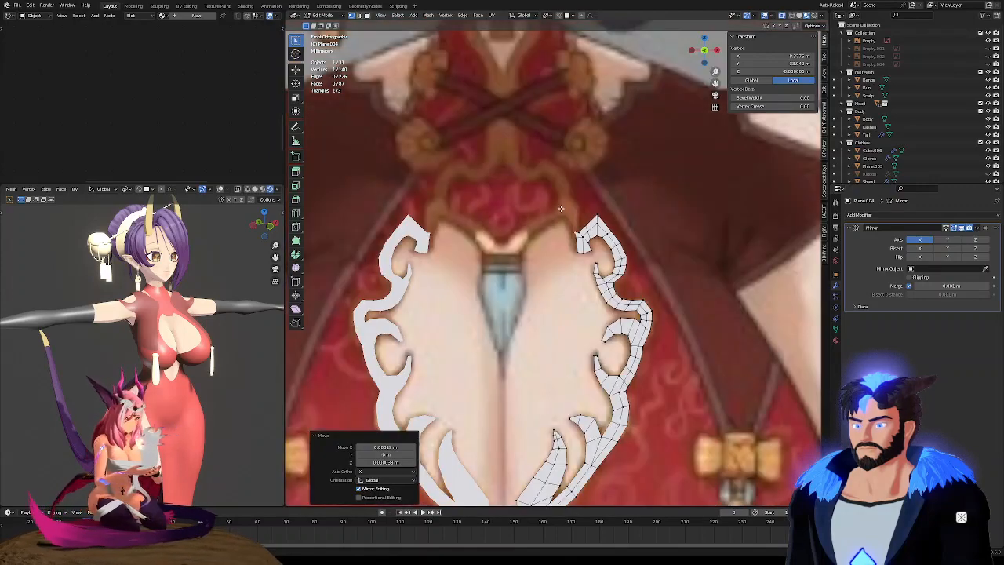
{"action": "scroll", "coordinate": [557, 206], "scroll_direction": "down", "scroll_amount": 5}
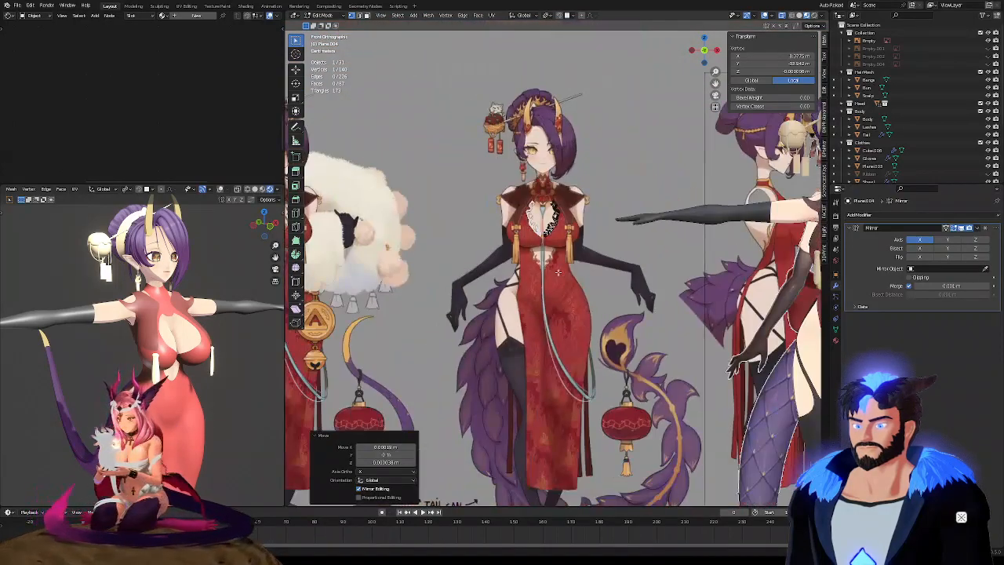
{"action": "scroll", "coordinate": [547, 265], "scroll_direction": "down", "scroll_amount": 5}
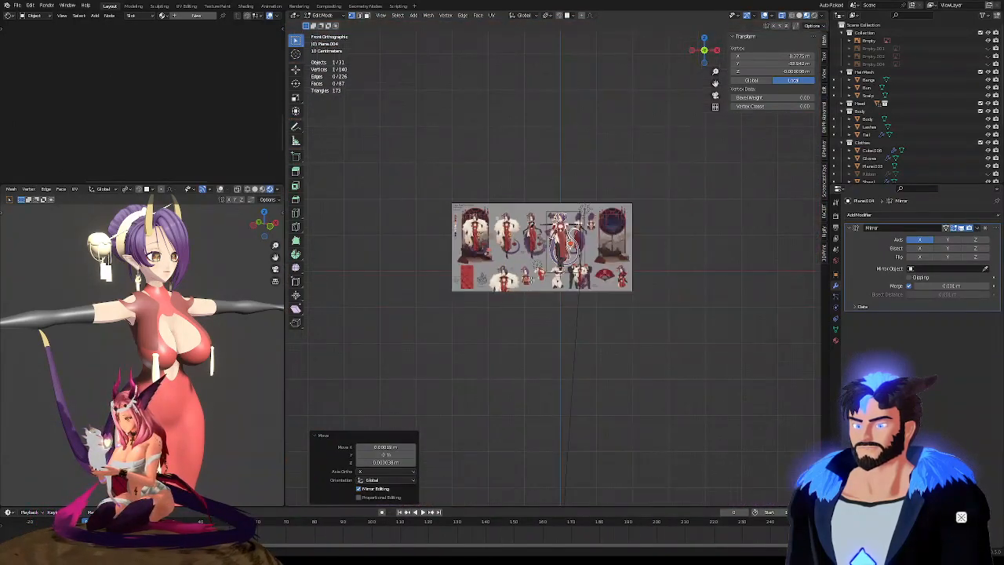
{"action": "scroll", "coordinate": [531, 280], "scroll_direction": "up", "scroll_amount": 5}
{"action": "scroll", "coordinate": [557, 274], "scroll_direction": "up", "scroll_amount": 8}
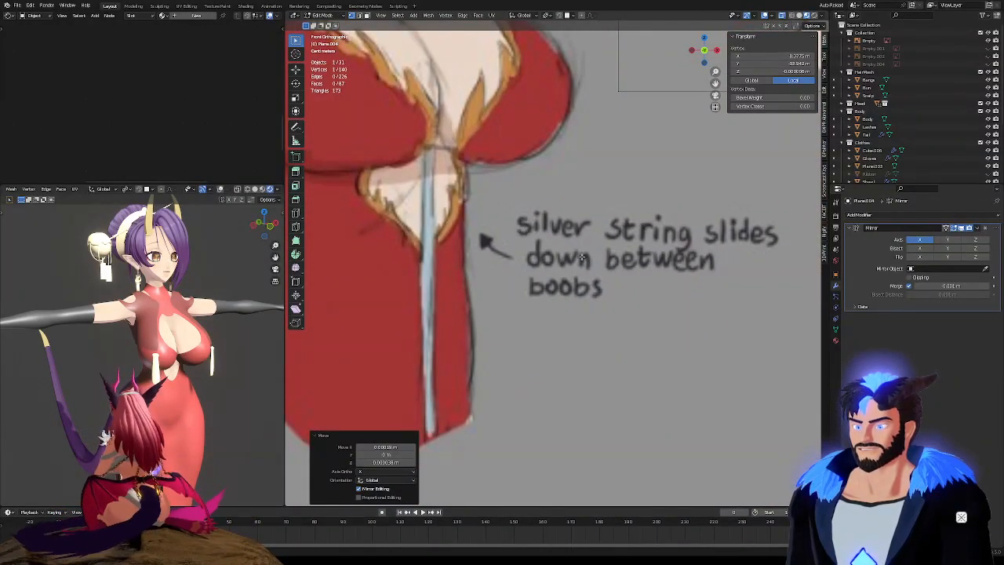
{"action": "scroll", "coordinate": [539, 285], "scroll_direction": "down", "scroll_amount": 2}
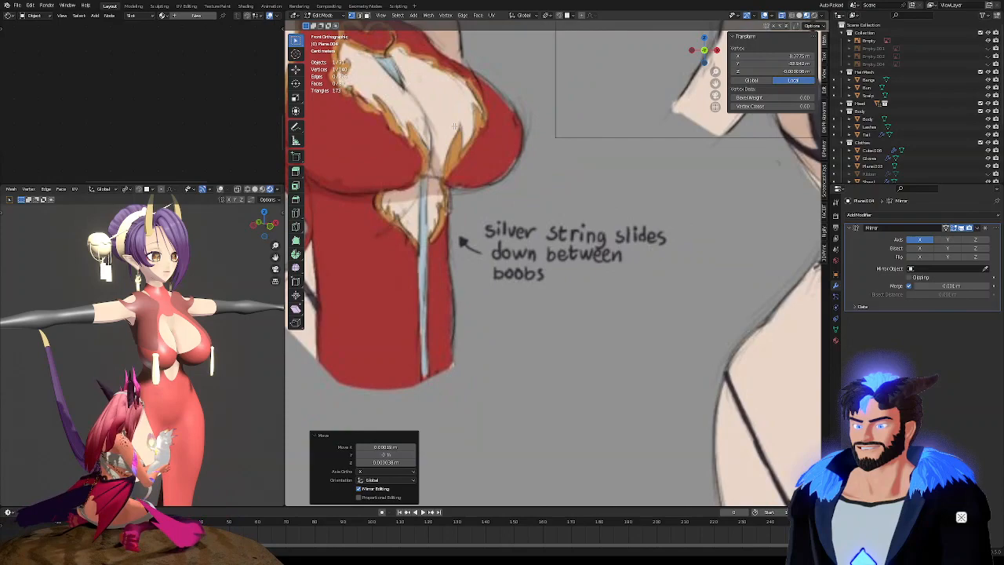
{"action": "scroll", "coordinate": [416, 277], "scroll_direction": "down", "scroll_amount": 3}
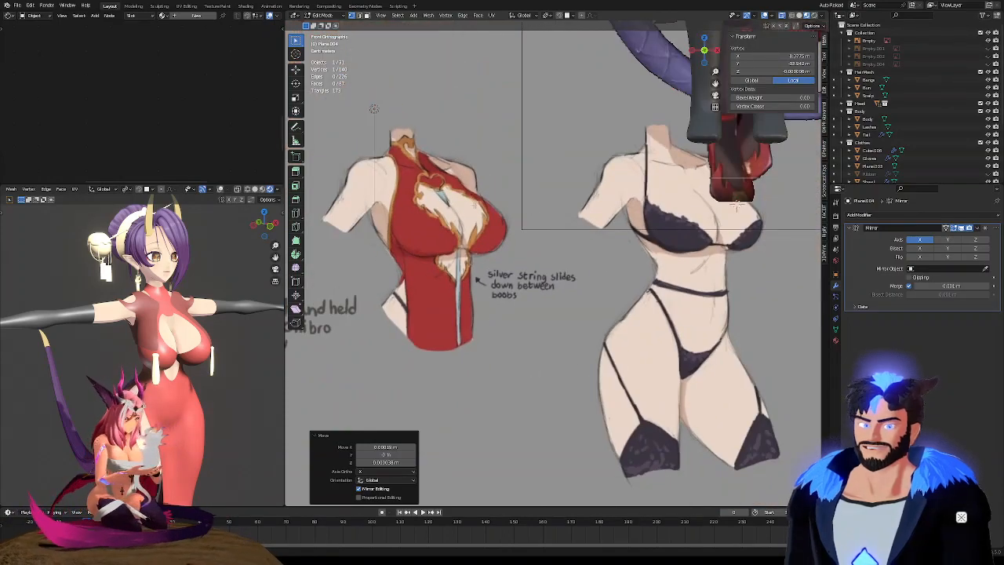
{"action": "scroll", "coordinate": [529, 217], "scroll_direction": "down", "scroll_amount": 5}
{"action": "scroll", "coordinate": [529, 218], "scroll_direction": "down", "scroll_amount": 2}
Examine the back view of the dress for its golden trim, and compare the model with the reference sheet
{"action": "middle_click_drag", "start_coordinate": [529, 218], "coordinate": [663, 345], "text": "shift"}
{"action": "mouse_move", "coordinate": [608, 290]}
{"action": "middle_mouse_down"}
{"action": "mouse_move", "coordinate": [554, 244]}
{"action": "mouse_move", "coordinate": [674, 239]}
{"action": "mouse_move", "coordinate": [482, 253]}
{"action": "mouse_move", "coordinate": [549, 251]}
{"action": "mouse_move", "coordinate": [610, 299]}
{"action": "middle_mouse_up"}
{"action": "scroll", "coordinate": [675, 240], "scroll_direction": "down", "scroll_amount": 3}
{"action": "scroll", "coordinate": [566, 252], "scroll_direction": "up", "scroll_amount": 6}
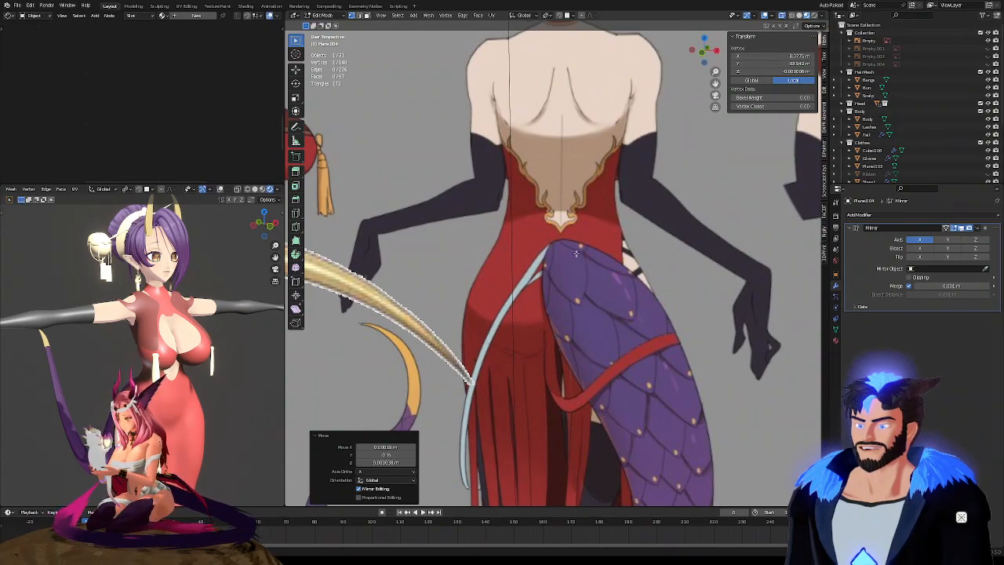
{"action": "scroll", "coordinate": [591, 264], "scroll_direction": "down", "scroll_amount": 4}
{"action": "middle_click_drag", "start_coordinate": [573, 237], "coordinate": [634, 243]}
{"action": "scroll", "coordinate": [542, 245], "scroll_direction": "down", "scroll_amount": 5}
{"action": "scroll", "coordinate": [644, 245], "scroll_direction": "down", "scroll_amount": 5}
{"action": "middle_click_drag", "start_coordinate": [731, 253], "coordinate": [681, 229]}
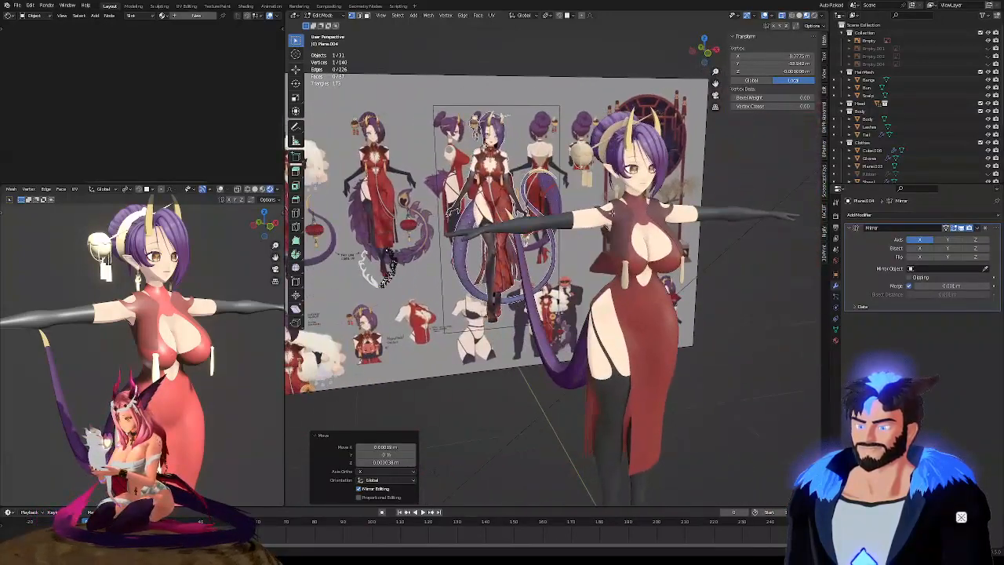
Examine the flared-up tail variant on the reference sheet, including its scales, flame-shaped tip and hanging lantern
{"action": "scroll", "coordinate": [680, 225], "scroll_direction": "down", "scroll_amount": 3}
{"action": "scroll", "coordinate": [499, 246], "scroll_direction": "up", "scroll_amount": 6}
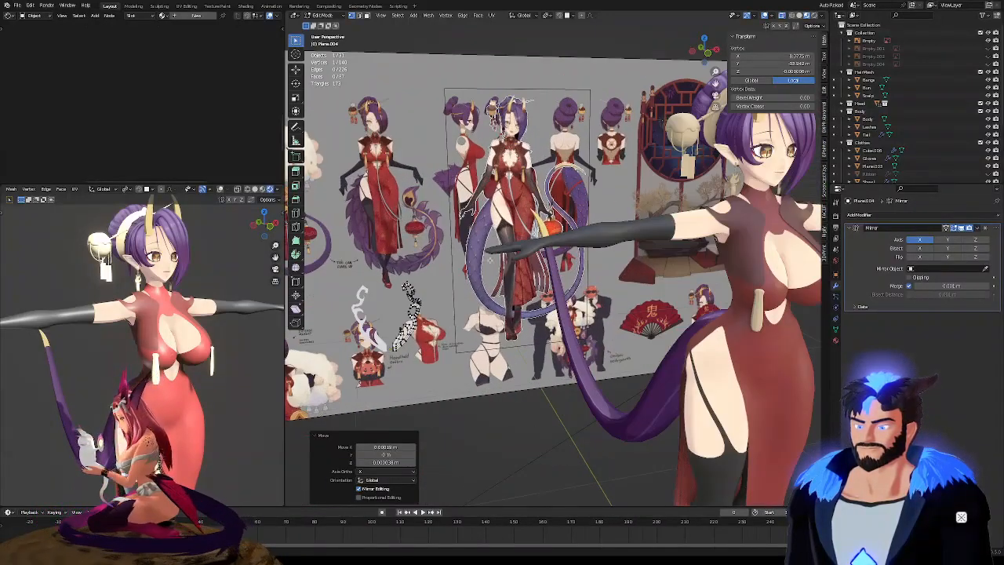
{"action": "middle_click_drag", "start_coordinate": [500, 245], "coordinate": [706, 239], "text": "shift"}
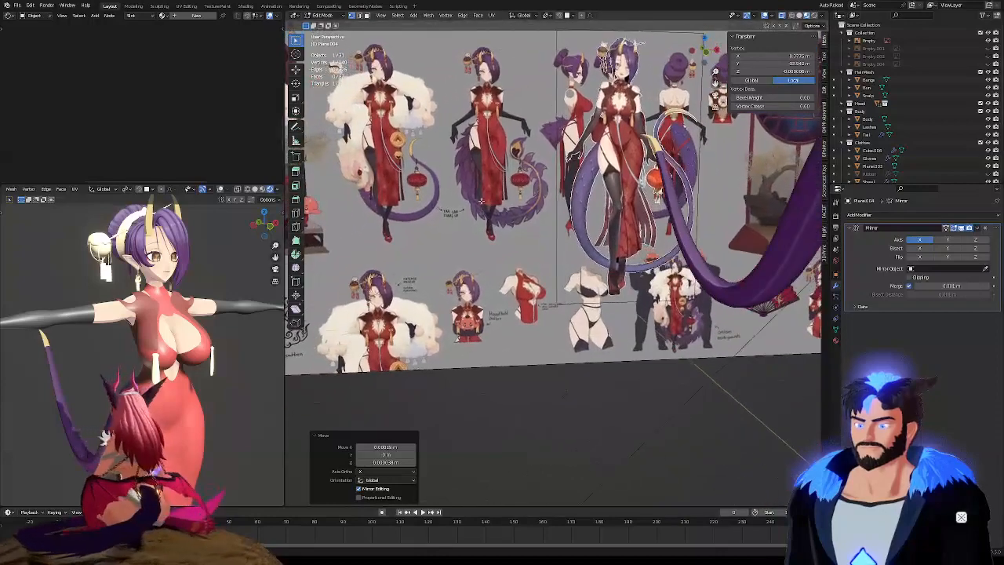
{"action": "scroll", "coordinate": [525, 285], "scroll_direction": "up", "scroll_amount": 6}
{"action": "middle_click_drag", "start_coordinate": [527, 284], "coordinate": [536, 273]}
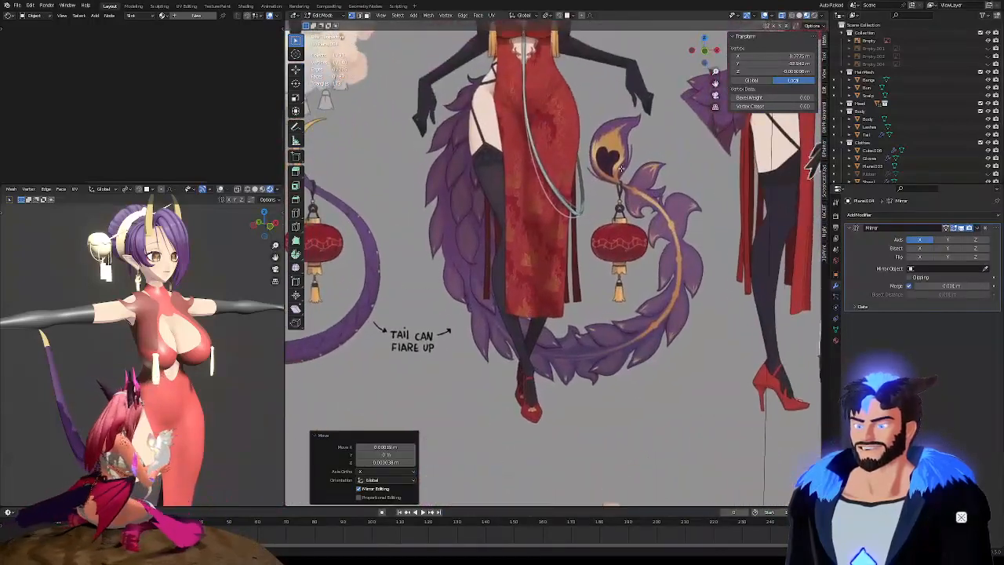
{"action": "middle_click_drag", "start_coordinate": [653, 274], "coordinate": [655, 293], "text": "shift"}
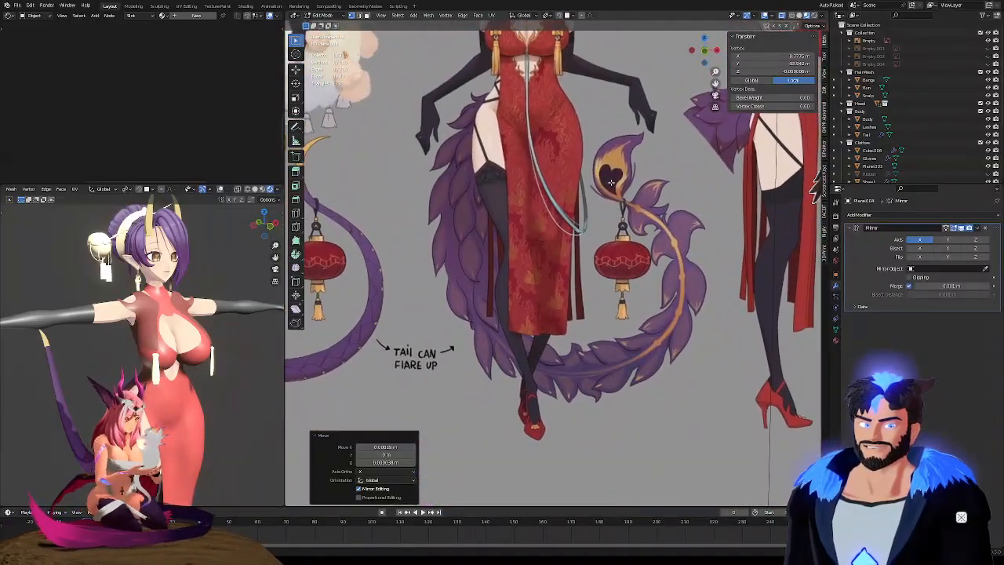
{"action": "scroll", "coordinate": [459, 170], "scroll_direction": "down", "scroll_amount": 1}
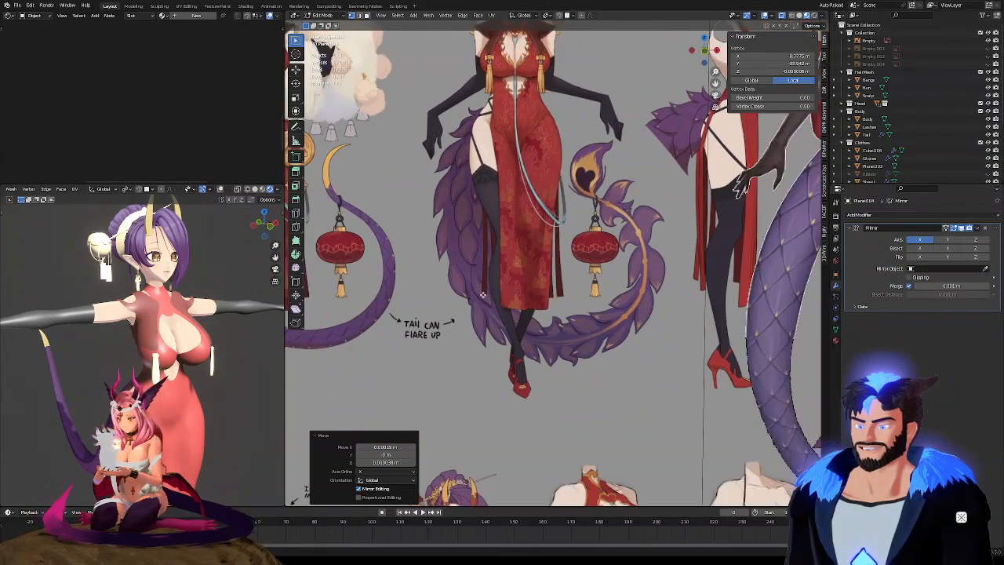
{"action": "scroll", "coordinate": [517, 312], "scroll_direction": "down", "scroll_amount": 2}
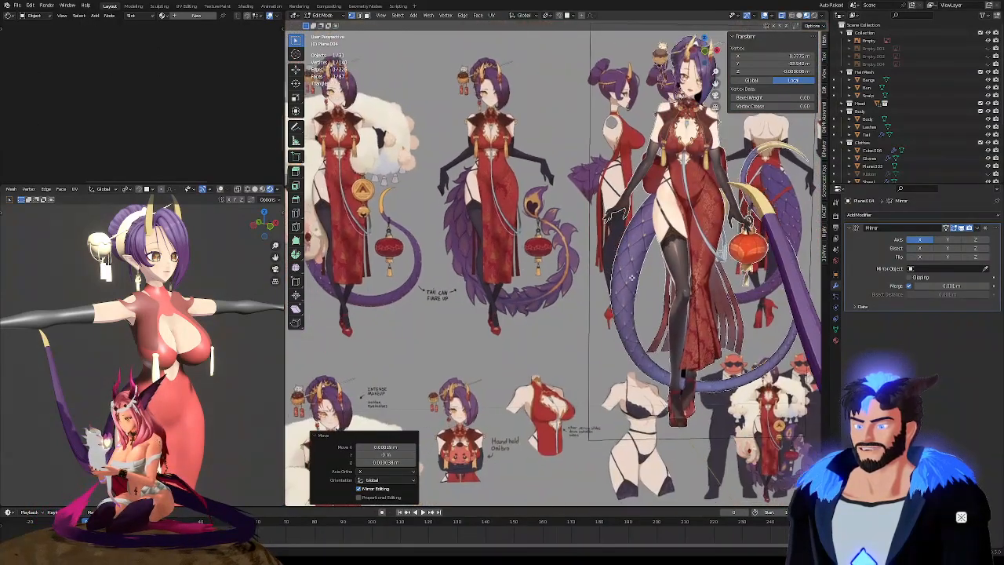
{"action": "scroll", "coordinate": [451, 218], "scroll_direction": "down", "scroll_amount": 2}
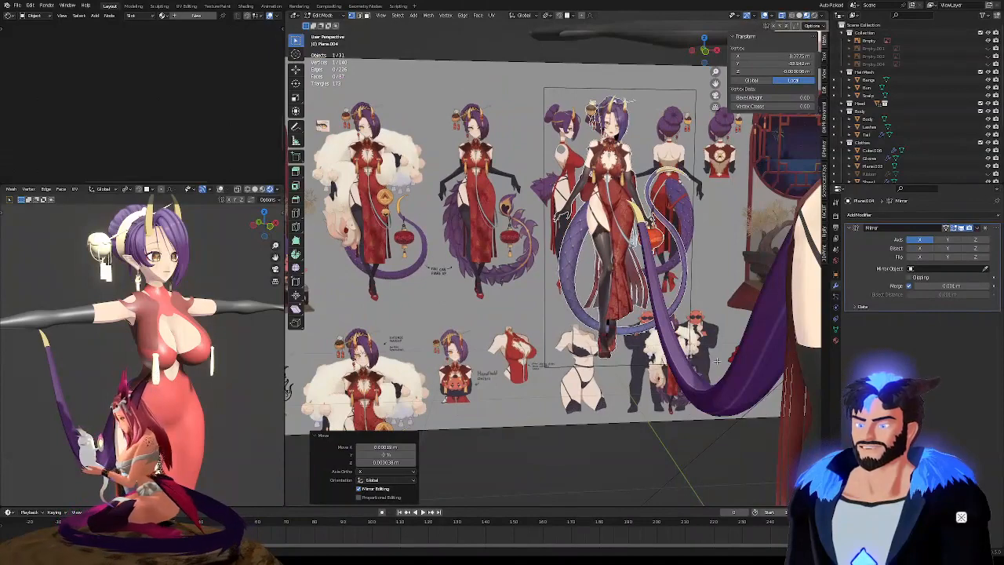
{"action": "scroll", "coordinate": [465, 245], "scroll_direction": "up", "scroll_amount": 6}
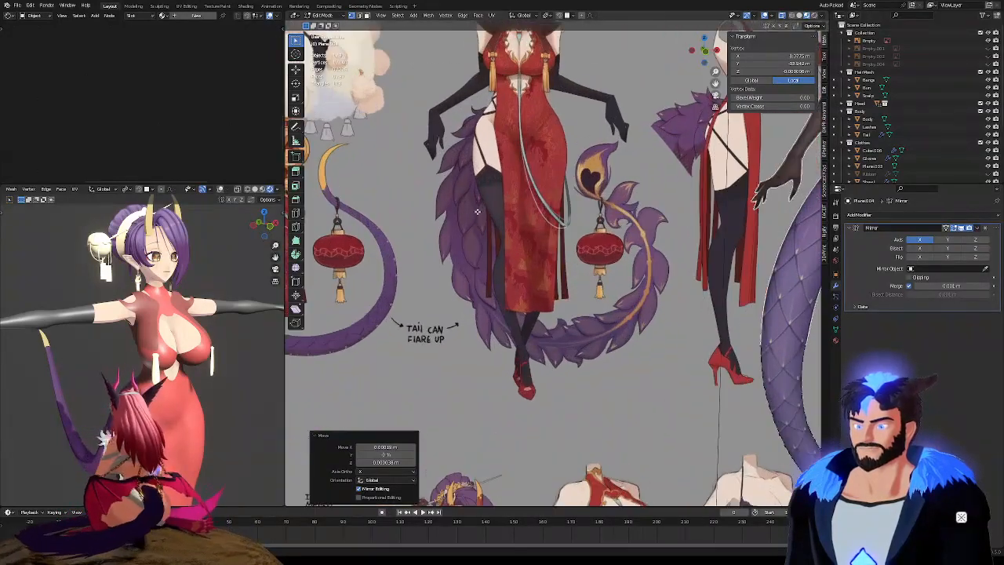
{"action": "scroll", "coordinate": [416, 215], "scroll_direction": "down", "scroll_amount": 3}
{"action": "scroll", "coordinate": [523, 234], "scroll_direction": "up", "scroll_amount": 5}
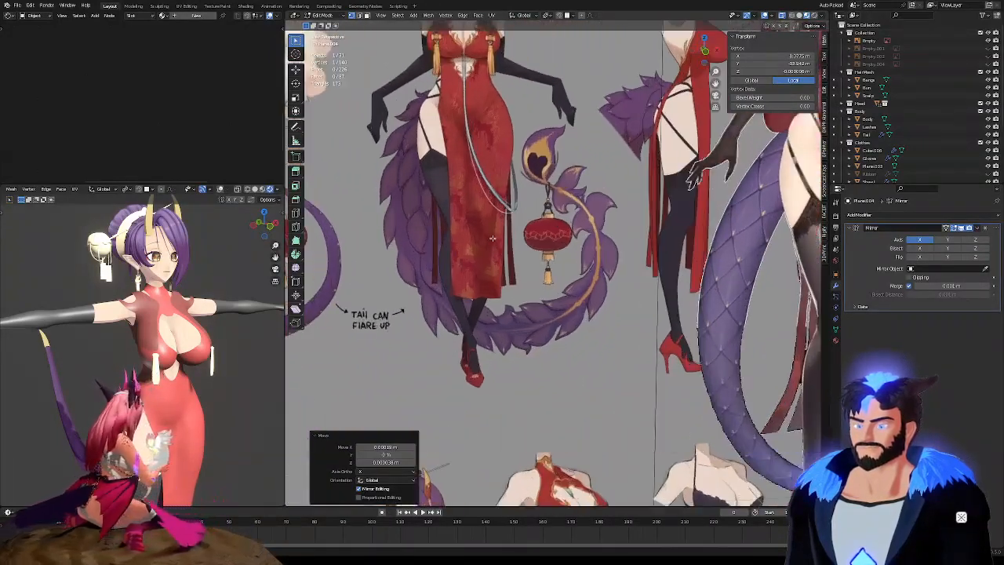
{"action": "scroll", "coordinate": [605, 257], "scroll_direction": "down", "scroll_amount": 3}
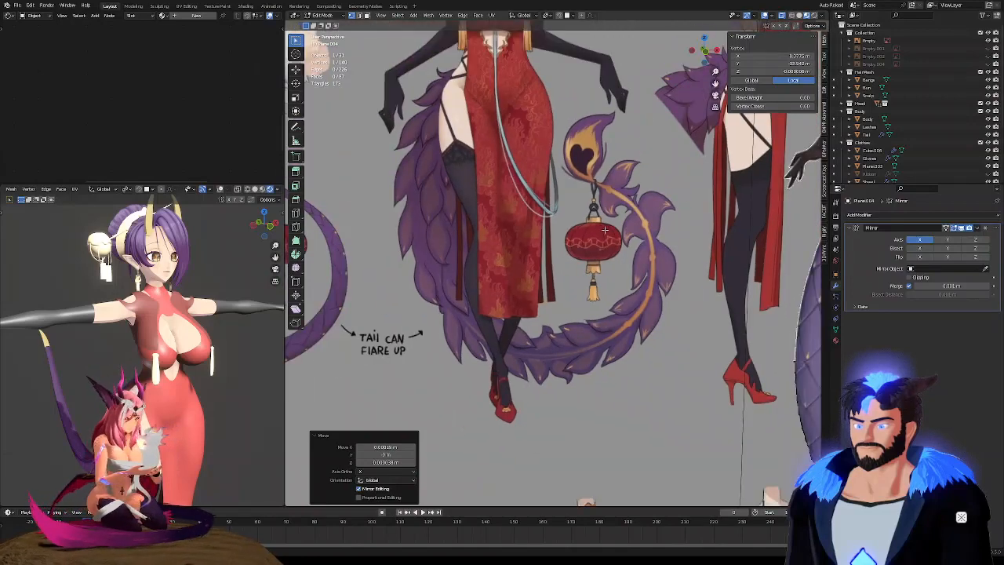
{"action": "scroll", "coordinate": [616, 255], "scroll_direction": "up", "scroll_amount": 3}
{"action": "mouse_move", "coordinate": [632, 251]}
{"action": "middle_mouse_down"}
{"action": "mouse_move", "coordinate": [664, 252]}
{"action": "mouse_move", "coordinate": [630, 251]}
{"action": "middle_mouse_up"}
{"action": "scroll", "coordinate": [541, 200], "scroll_direction": "down", "scroll_amount": 7}
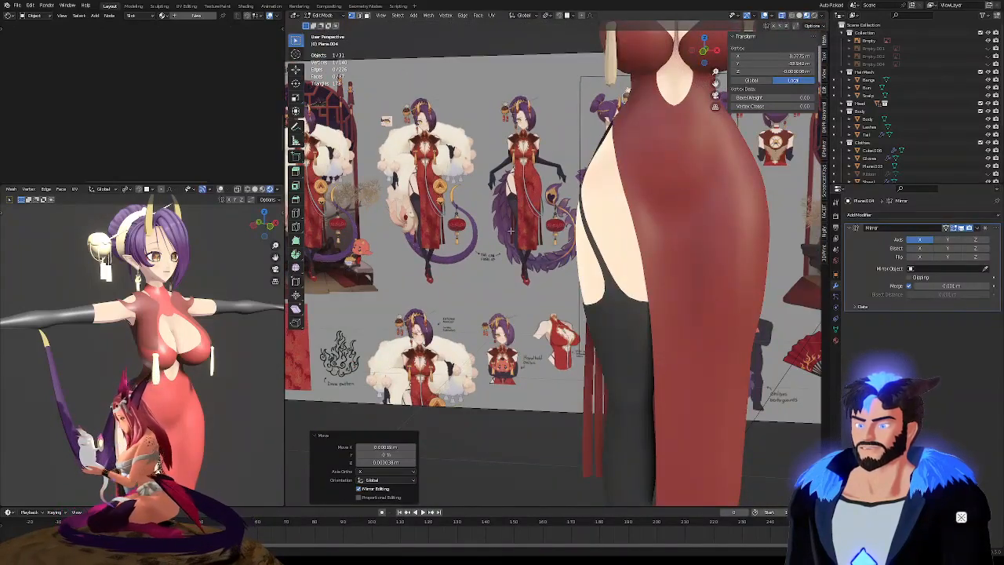
{"action": "mouse_move", "coordinate": [510, 230]}
{"action": "middle_mouse_down"}
{"action": "mouse_move", "coordinate": [553, 232]}
{"action": "mouse_move", "coordinate": [516, 233]}
{"action": "middle_mouse_up"}
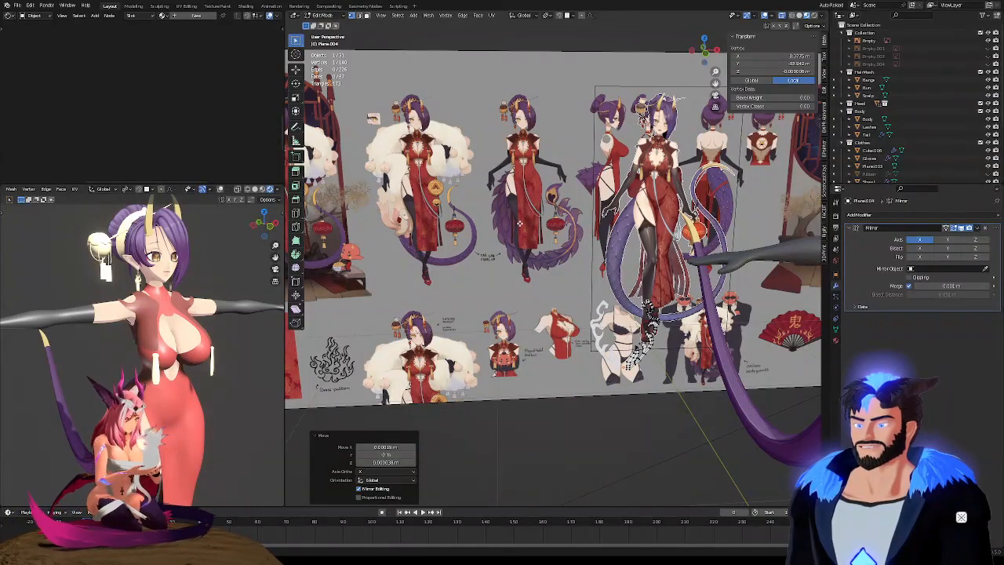
{"action": "middle_click_drag", "start_coordinate": [519, 223], "coordinate": [532, 226]}
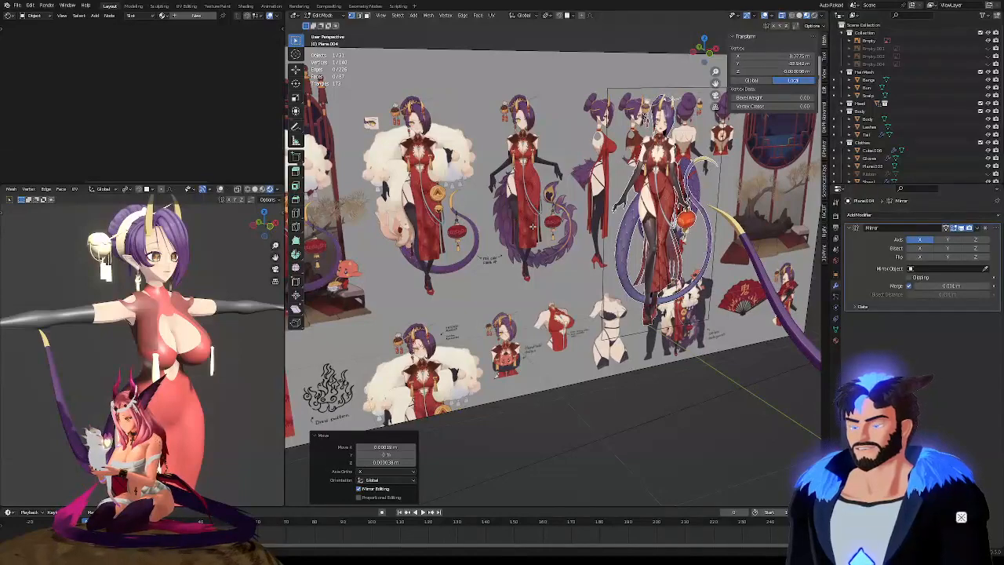
{"action": "scroll", "coordinate": [547, 210], "scroll_direction": "up", "scroll_amount": 5}
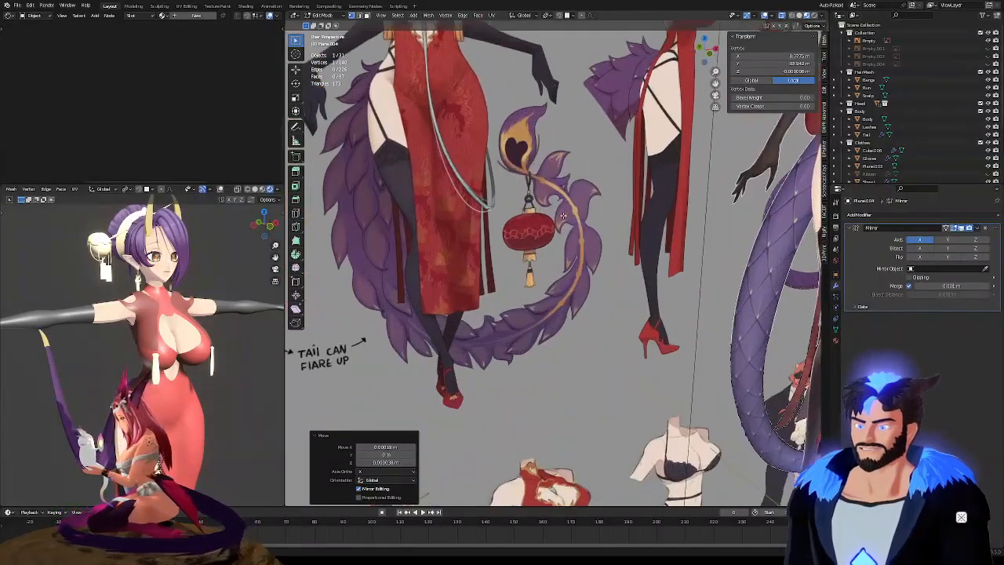
{"action": "scroll", "coordinate": [580, 197], "scroll_direction": "down", "scroll_amount": 10}
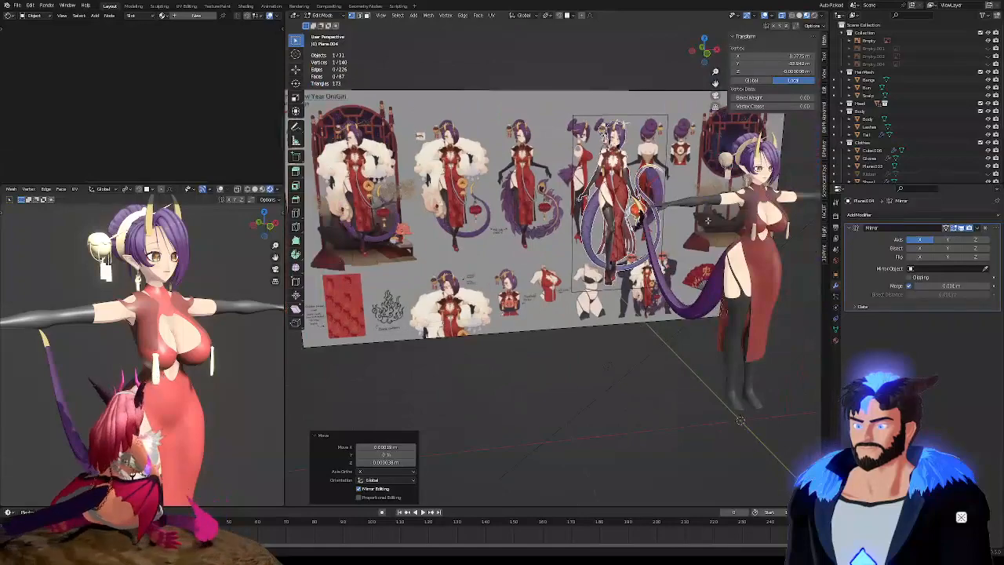
Leave Edit Mode on the trim and select the gloves
{"action": "middle_click_drag", "start_coordinate": [708, 220], "coordinate": [598, 223], "text": "shift"}
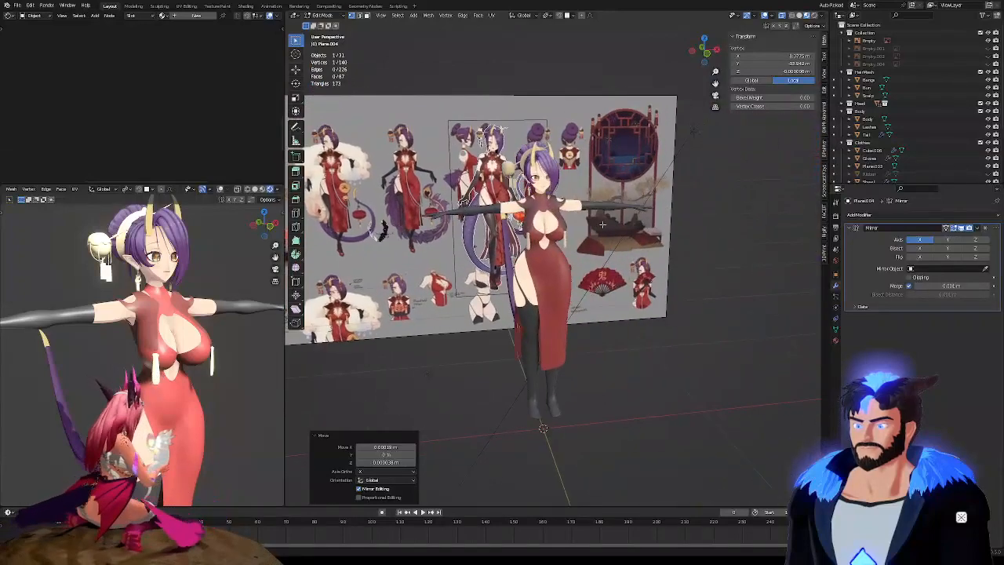
{"action": "scroll", "coordinate": [598, 222], "scroll_direction": "up", "scroll_amount": 8}
{"action": "scroll", "coordinate": [567, 208], "scroll_direction": "down", "scroll_amount": 1}
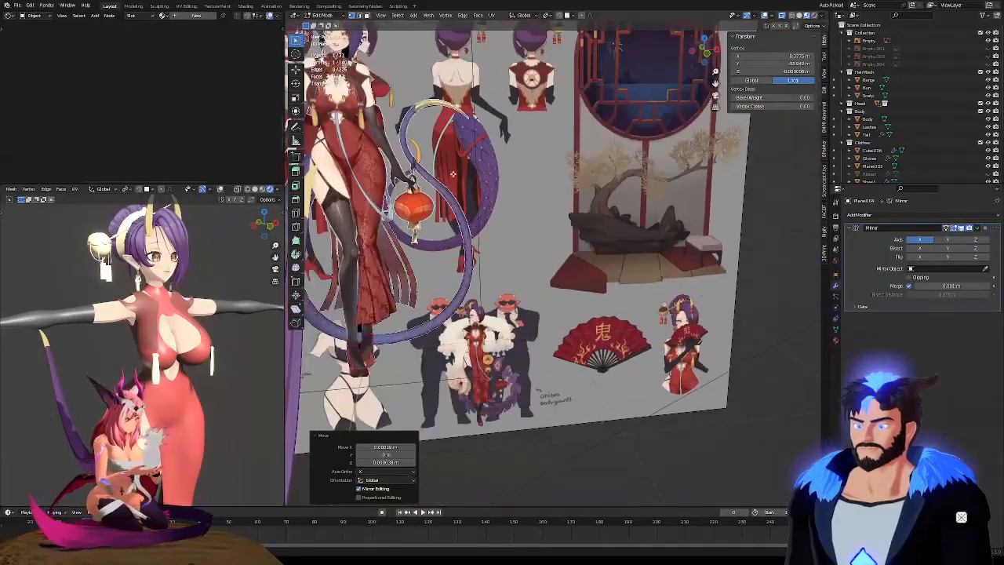
{"action": "scroll", "coordinate": [453, 175], "scroll_direction": "down", "scroll_amount": 5}
{"action": "middle_click_drag", "start_coordinate": [453, 174], "coordinate": [477, 160], "text": "shift"}
{"action": "left_click", "coordinate": [517, 160]}
{"action": "key", "text": "Tab"}
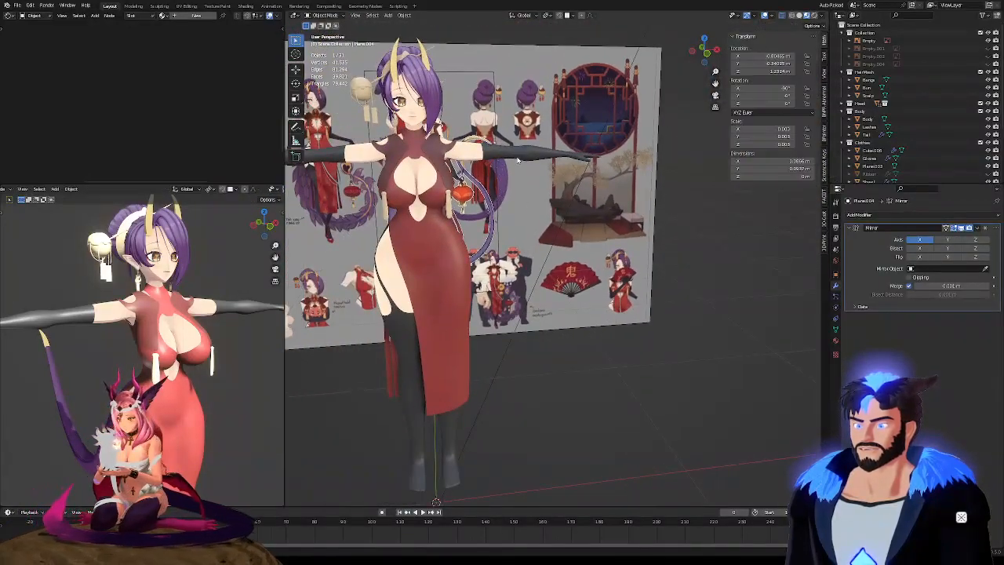
{"action": "left_click", "coordinate": [517, 159]}
{"action": "scroll", "coordinate": [581, 188], "scroll_direction": "up", "scroll_amount": 4}
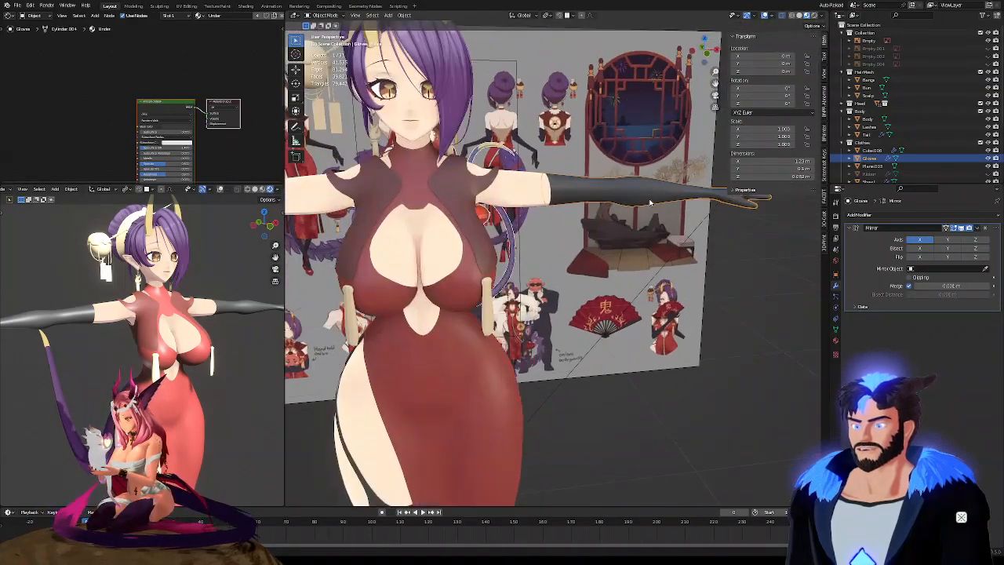
Check the gloves' materials and shape keys, and select their whole mesh in Edit Mode before returning to Object Mode
{"action": "left_click", "coordinate": [836, 338]}
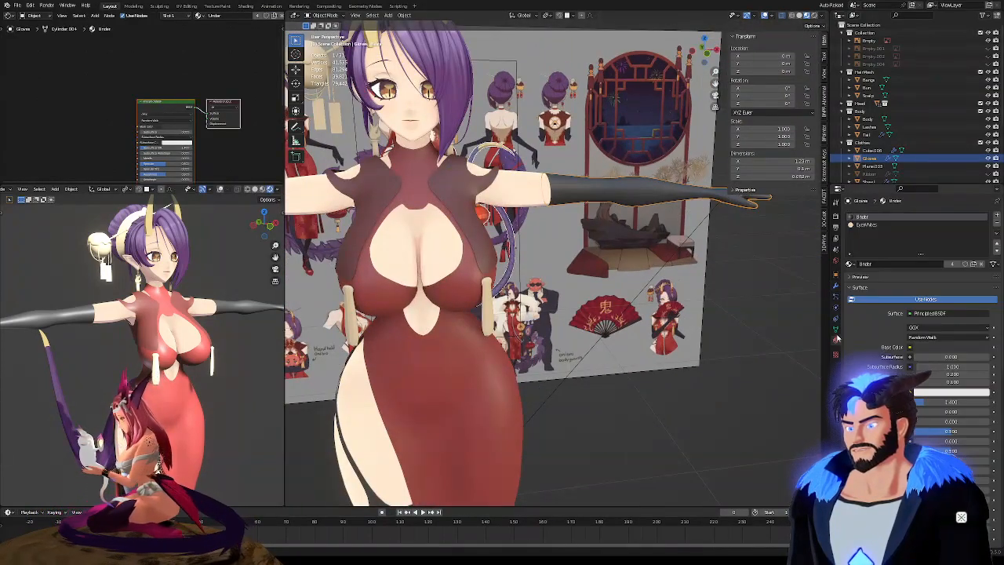
{"action": "left_click", "coordinate": [837, 331]}
{"action": "middle_click_drag", "start_coordinate": [601, 168], "coordinate": [617, 186]}
{"action": "key", "text": "Tab"}
{"action": "key", "text": "a"}
{"action": "key", "text": "Tab"}
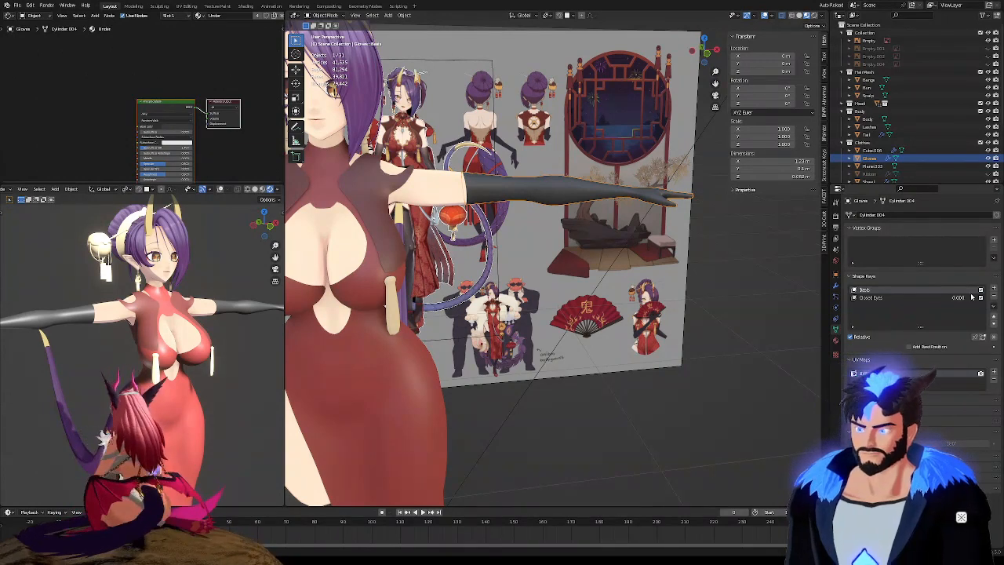
Add a shape key to the gloves at value 1.000 and shrink the whole glove mesh down inside the hands
{"action": "left_click", "coordinate": [993, 289]}
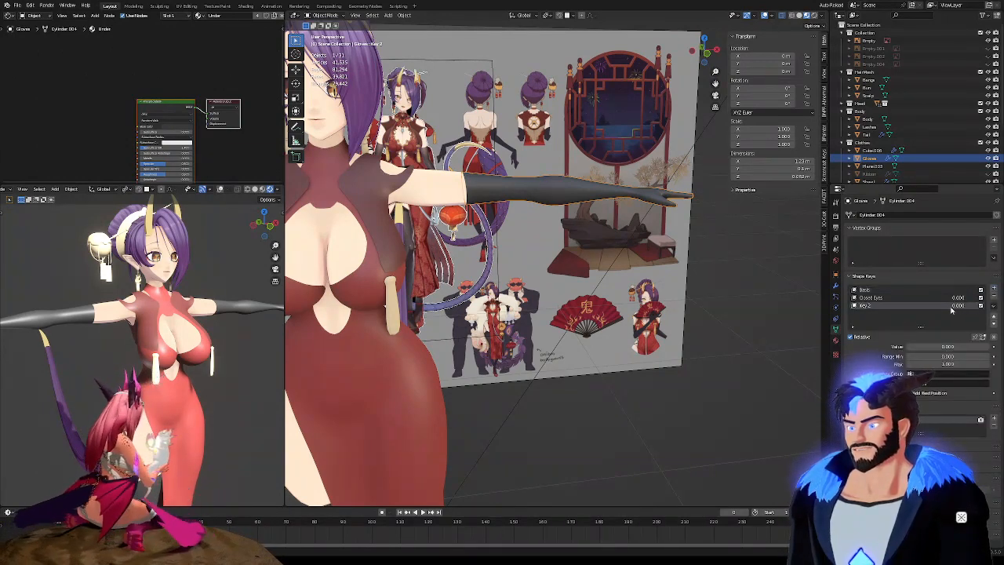
{"action": "left_click_drag", "start_coordinate": [955, 310], "coordinate": [980, 310]}
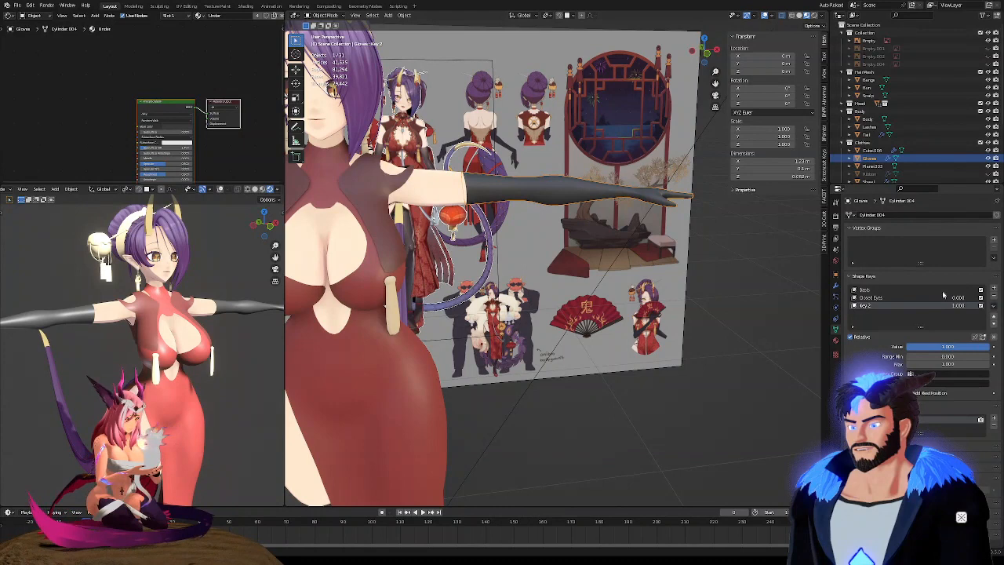
{"action": "key", "text": "Tab"}
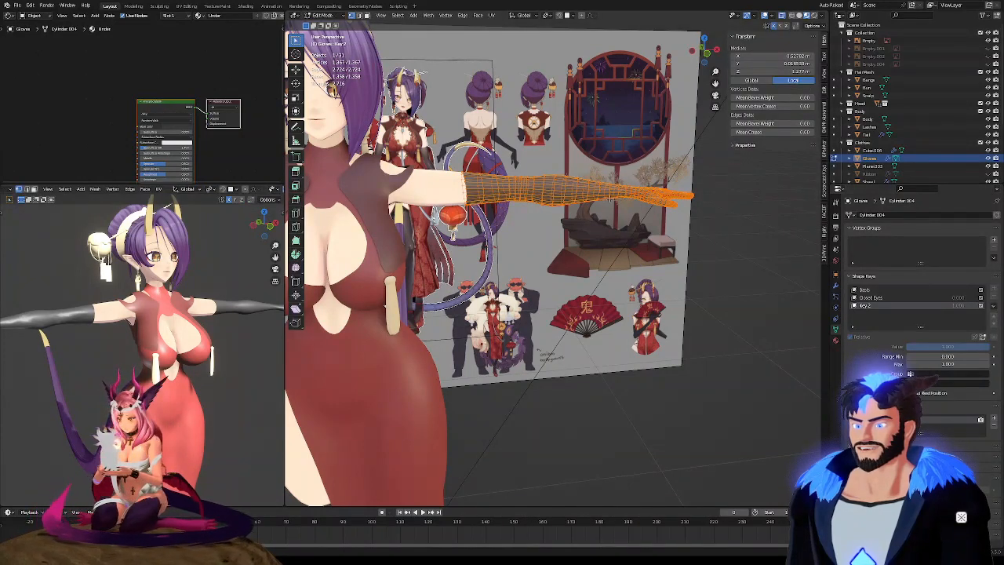
{"action": "key", "text": "s"}
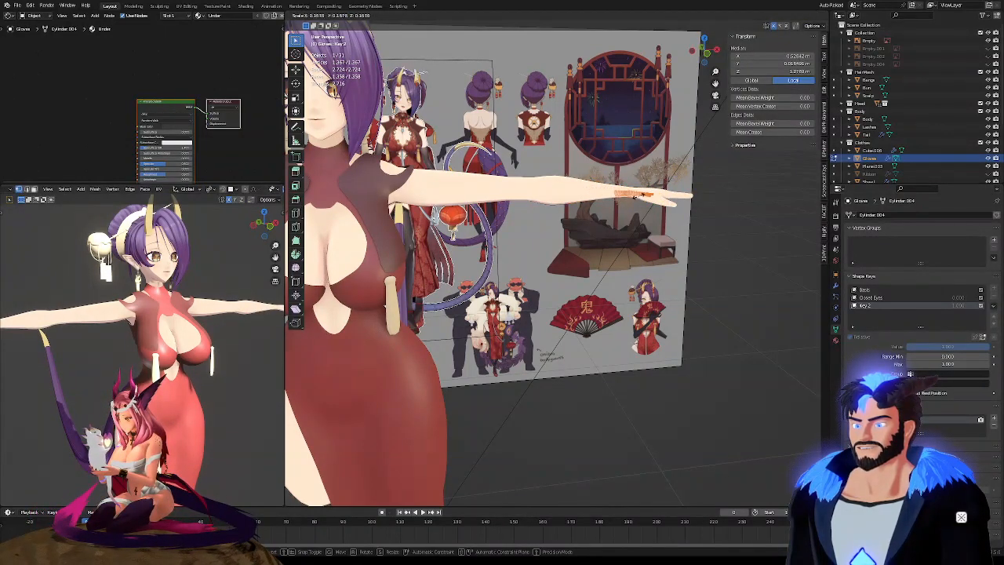
{"action": "left_click", "coordinate": [635, 196]}
{"action": "key", "text": "Tab"}
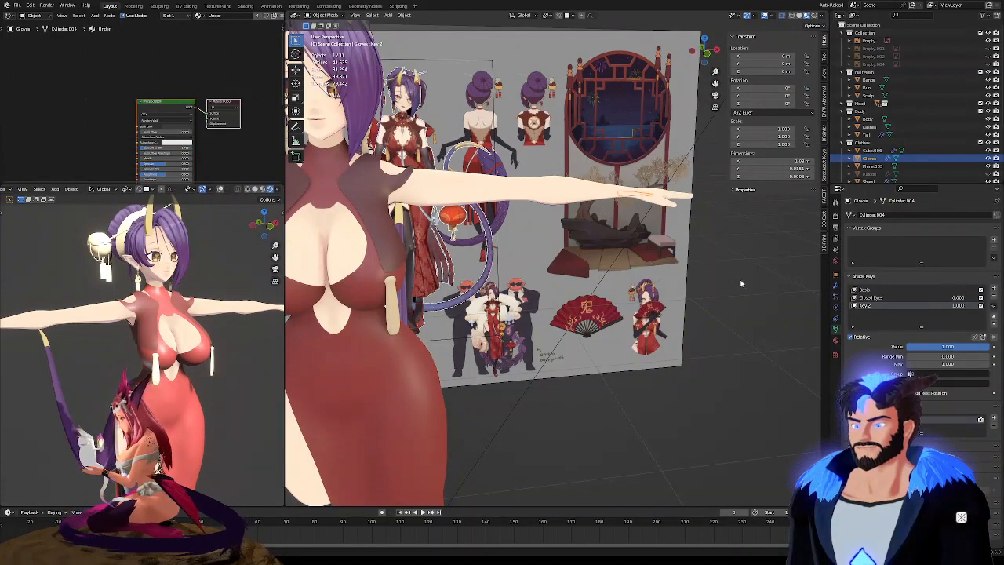
Set the gloves' new shape key back to 0.000 and remove it from the list
{"action": "left_click", "coordinate": [760, 297]}
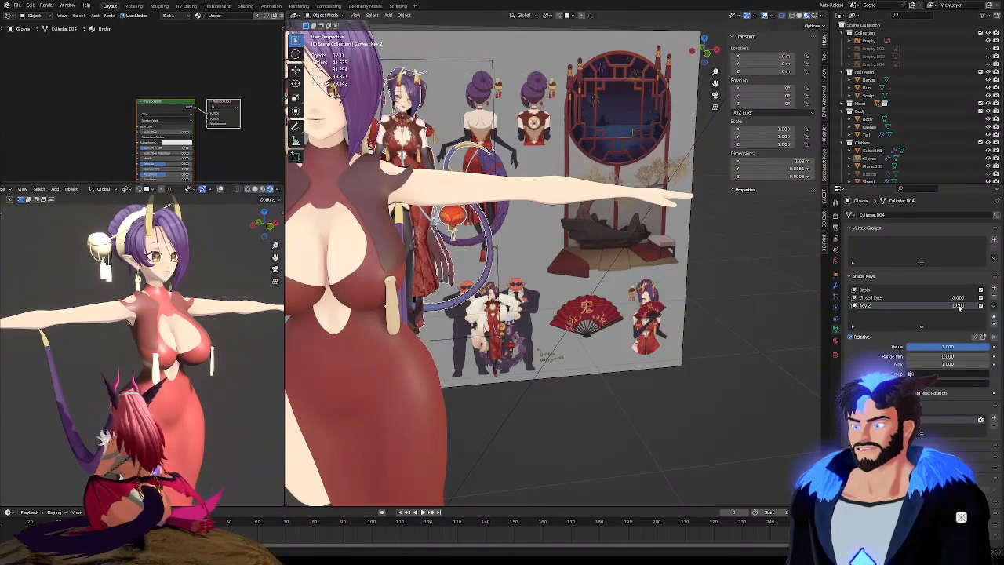
{"action": "left_click_drag", "start_coordinate": [985, 347], "coordinate": [909, 346]}
{"action": "middle_click_drag", "start_coordinate": [512, 186], "coordinate": [597, 192]}
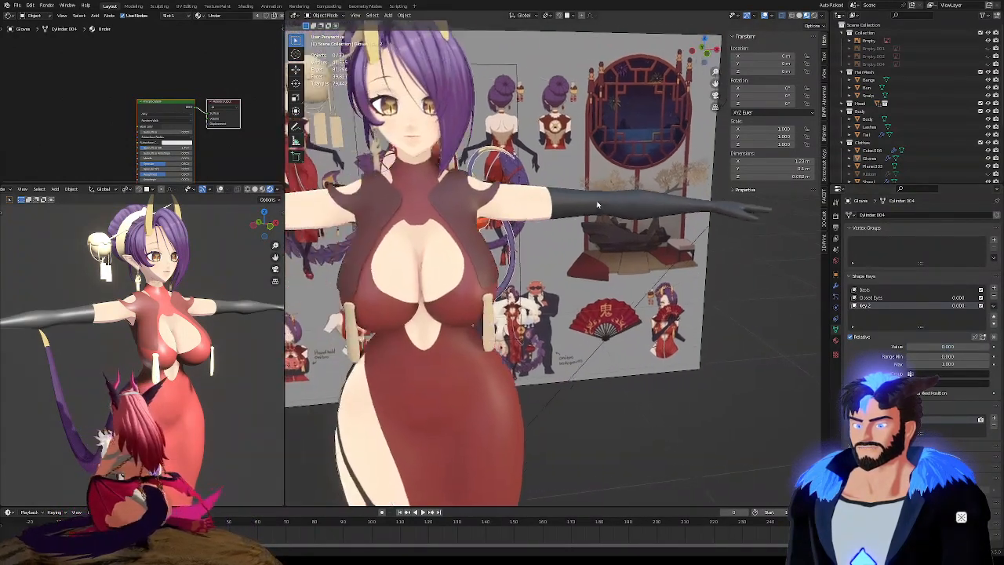
{"action": "left_click", "coordinate": [993, 296]}
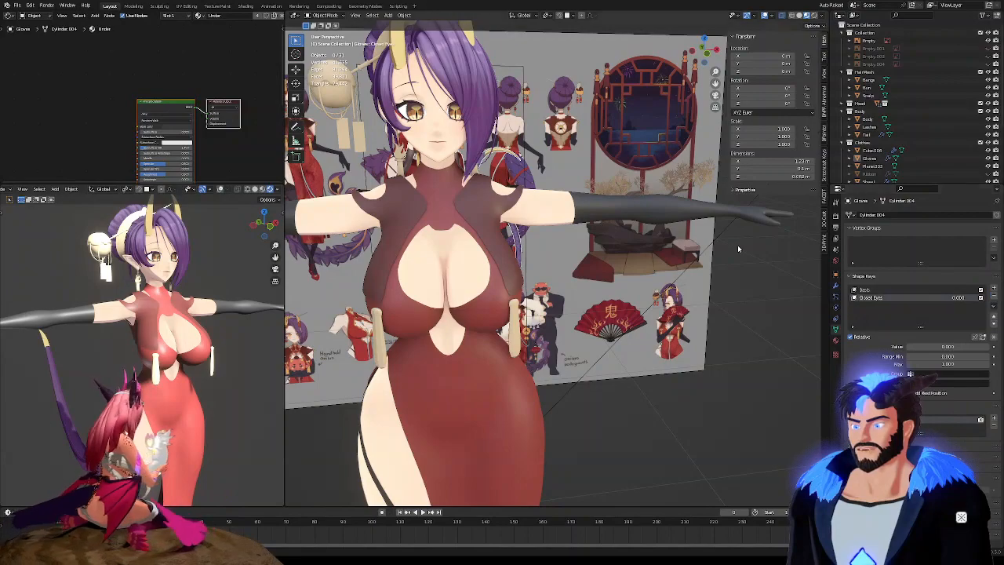
Examine the front-view dress, lace-top stockings and flared-up tail on the reference sheet, and compare them with the model
{"action": "scroll", "coordinate": [739, 247], "scroll_direction": "down", "scroll_amount": 5}
{"action": "scroll", "coordinate": [606, 248], "scroll_direction": "up", "scroll_amount": 1}
{"action": "scroll", "coordinate": [607, 247], "scroll_direction": "up", "scroll_amount": 2}
{"action": "middle_click_drag", "start_coordinate": [640, 242], "coordinate": [594, 235]}
{"action": "middle_click_drag", "start_coordinate": [460, 253], "coordinate": [499, 209], "text": "shift"}
{"action": "scroll", "coordinate": [310, 201], "scroll_direction": "up", "scroll_amount": 3}
{"action": "scroll", "coordinate": [429, 214], "scroll_direction": "up", "scroll_amount": 5}
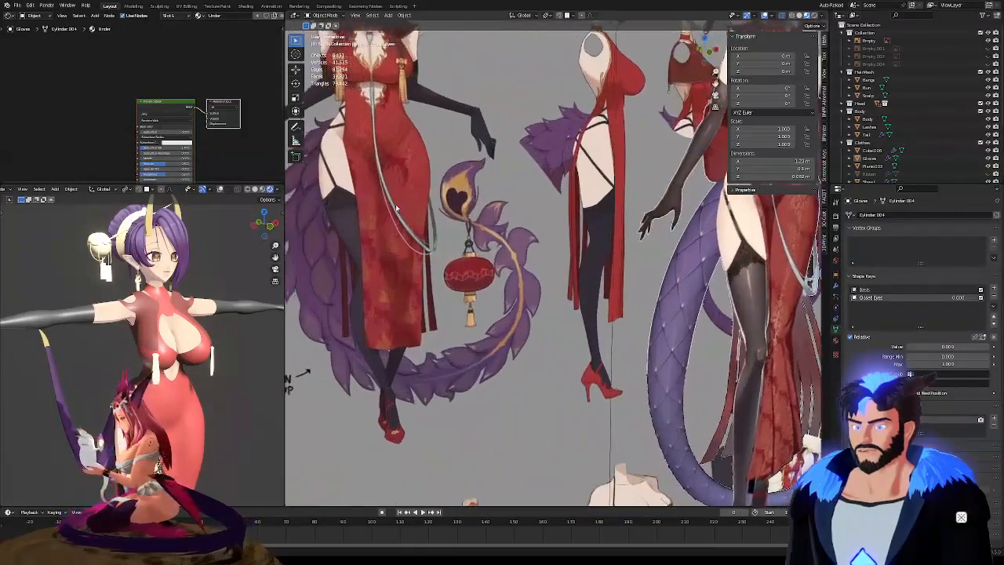
{"action": "scroll", "coordinate": [427, 204], "scroll_direction": "up", "scroll_amount": 1}
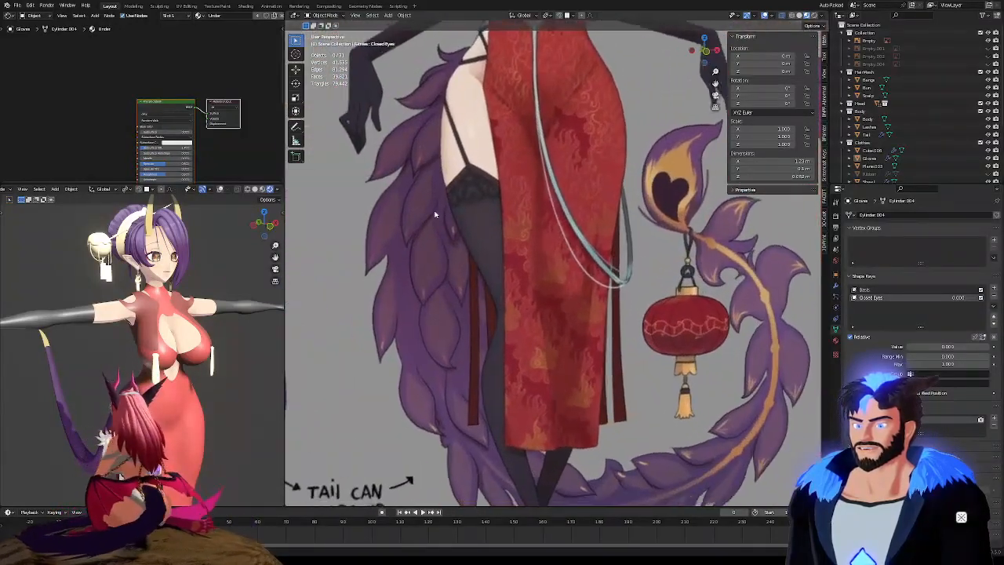
{"action": "scroll", "coordinate": [432, 210], "scroll_direction": "down", "scroll_amount": 3}
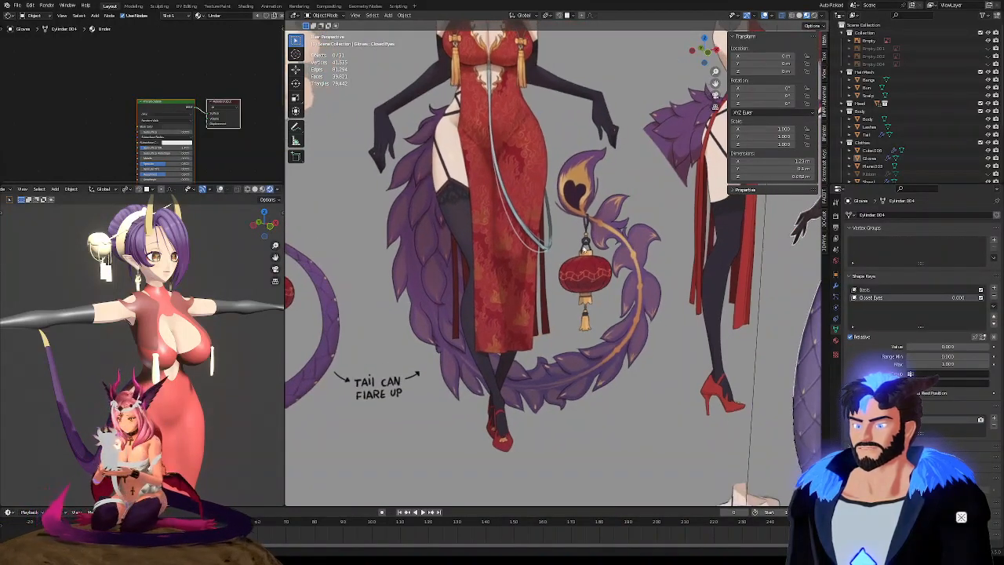
{"action": "scroll", "coordinate": [462, 192], "scroll_direction": "down", "scroll_amount": 5}
{"action": "scroll", "coordinate": [602, 238], "scroll_direction": "up", "scroll_amount": 3}
{"action": "middle_click_drag", "start_coordinate": [596, 227], "coordinate": [588, 242]}
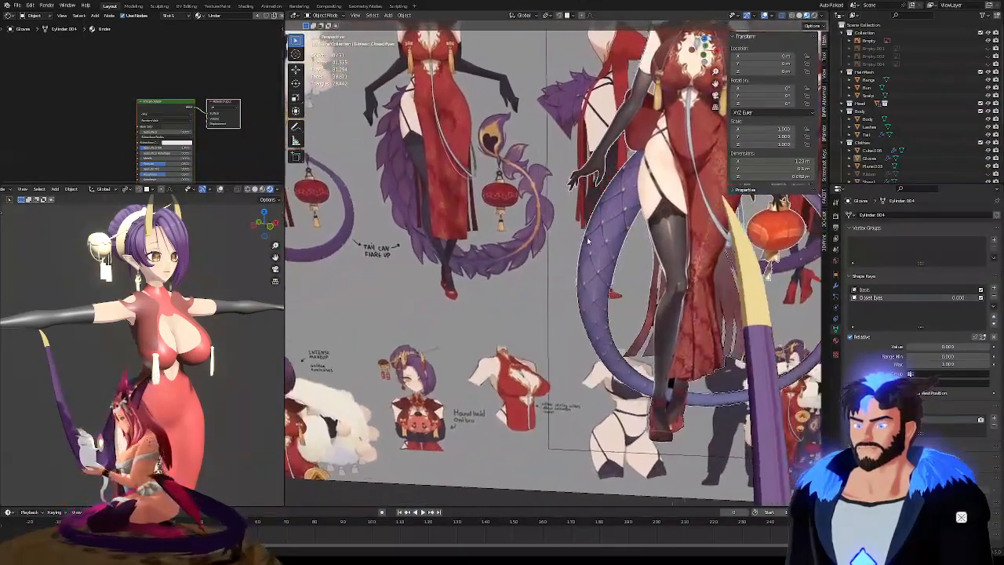
{"action": "scroll", "coordinate": [587, 242], "scroll_direction": "down", "scroll_amount": 5}
{"action": "middle_click_drag", "start_coordinate": [613, 283], "coordinate": [628, 213], "text": "shift"}
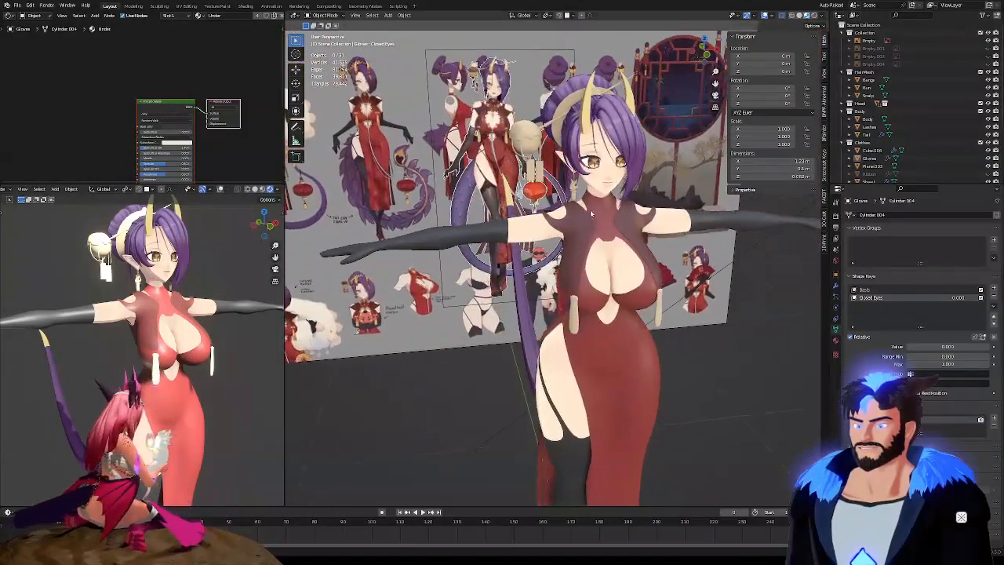
Select the gloves and inspect them on both arms against the reference sheet
{"action": "middle_click_drag", "start_coordinate": [516, 229], "coordinate": [553, 233]}
{"action": "left_click", "coordinate": [676, 229]}
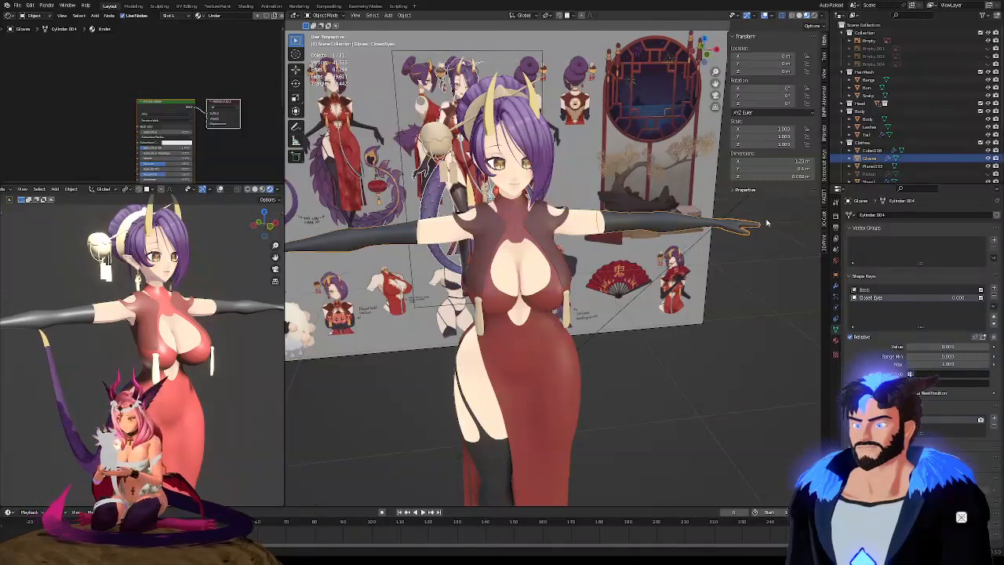
{"action": "scroll", "coordinate": [729, 226], "scroll_direction": "up", "scroll_amount": 4}
{"action": "middle_click_drag", "start_coordinate": [721, 228], "coordinate": [713, 229]}
{"action": "scroll", "coordinate": [663, 219], "scroll_direction": "down", "scroll_amount": 5}
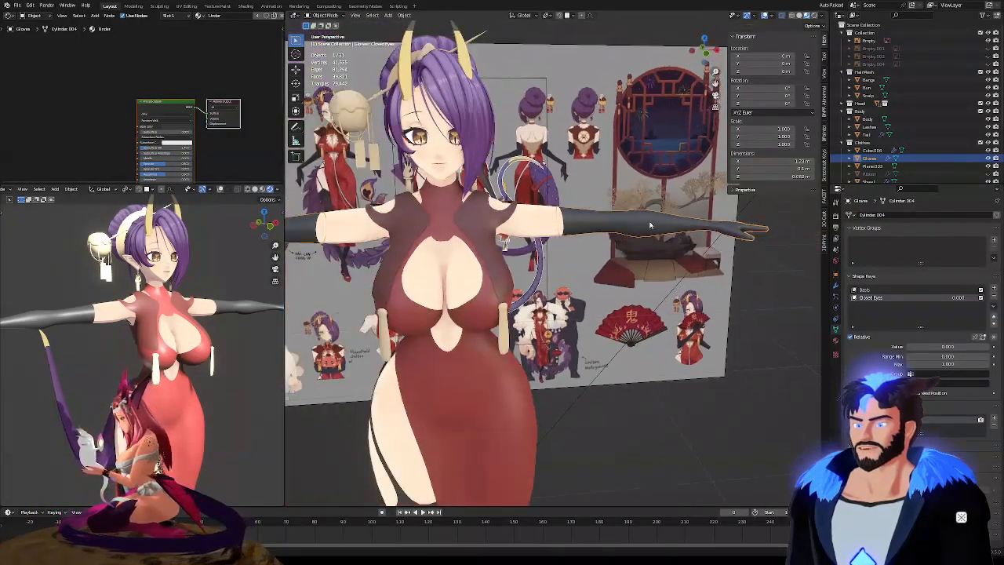
{"action": "scroll", "coordinate": [561, 227], "scroll_direction": "up", "scroll_amount": 2}
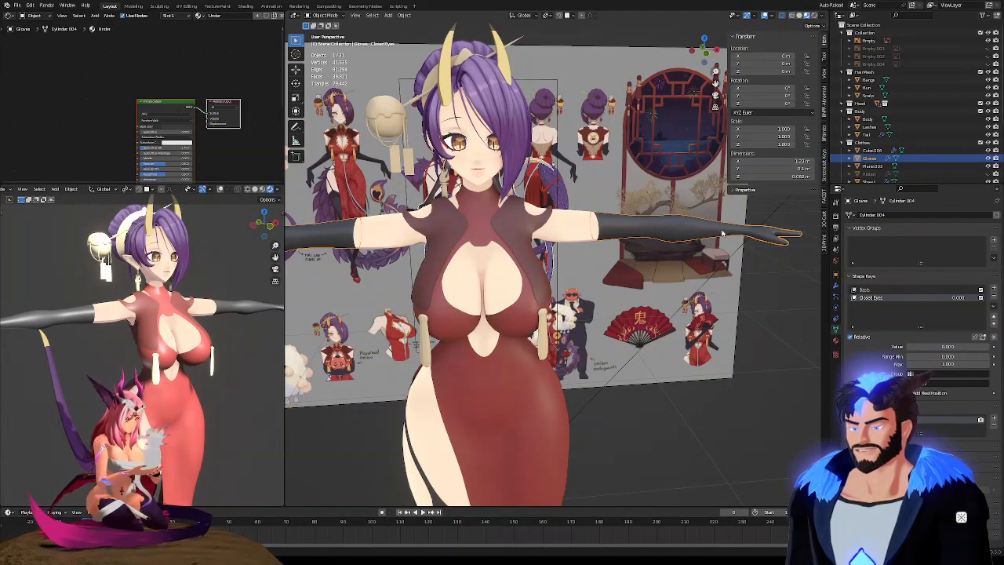
{"action": "middle_click_drag", "start_coordinate": [721, 232], "coordinate": [648, 228]}
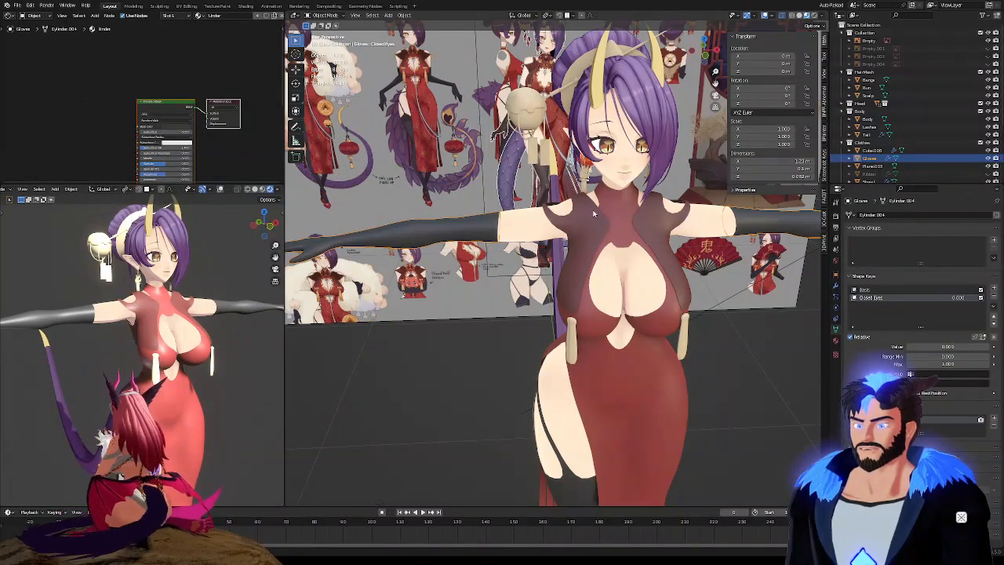
Compare the diamond-scaled and flared-up tail variants on the reference sheet with the modelled tail
{"action": "middle_click_drag", "start_coordinate": [598, 214], "coordinate": [650, 180]}
{"action": "scroll", "coordinate": [651, 173], "scroll_direction": "down", "scroll_amount": 4}
{"action": "scroll", "coordinate": [443, 141], "scroll_direction": "up", "scroll_amount": 5}
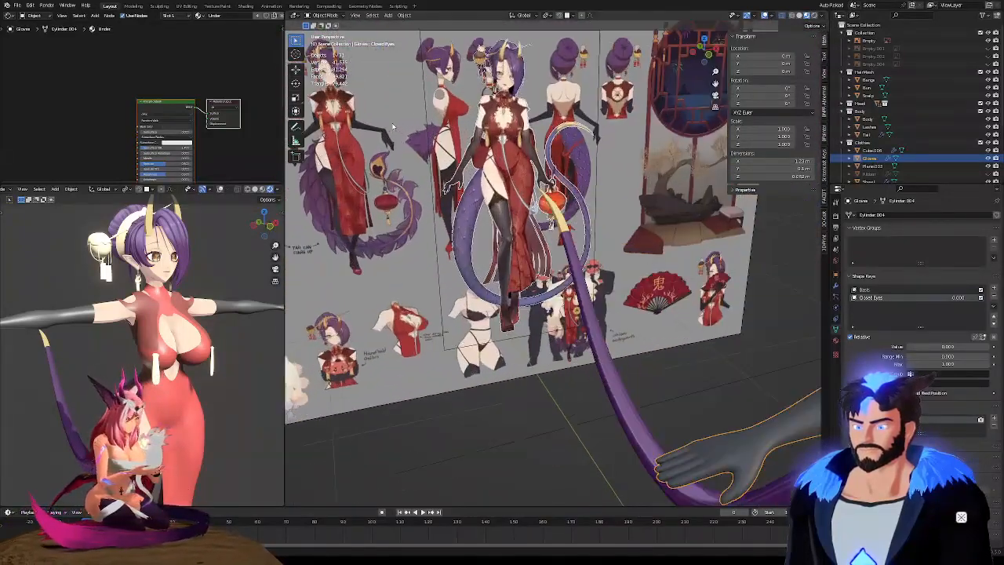
{"action": "middle_click_drag", "start_coordinate": [503, 177], "coordinate": [512, 203]}
{"action": "scroll", "coordinate": [500, 158], "scroll_direction": "down", "scroll_amount": 3}
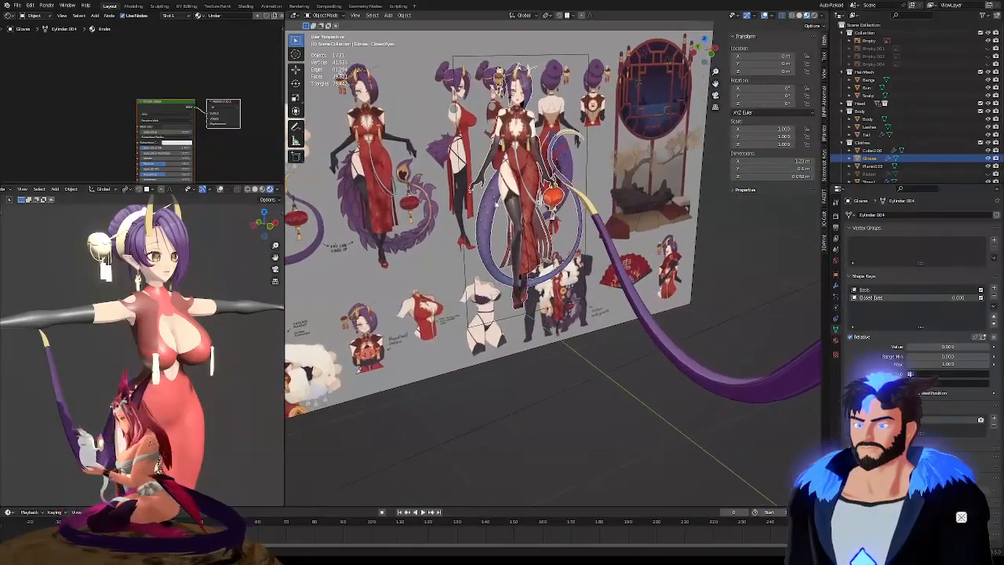
{"action": "scroll", "coordinate": [463, 221], "scroll_direction": "up", "scroll_amount": 6}
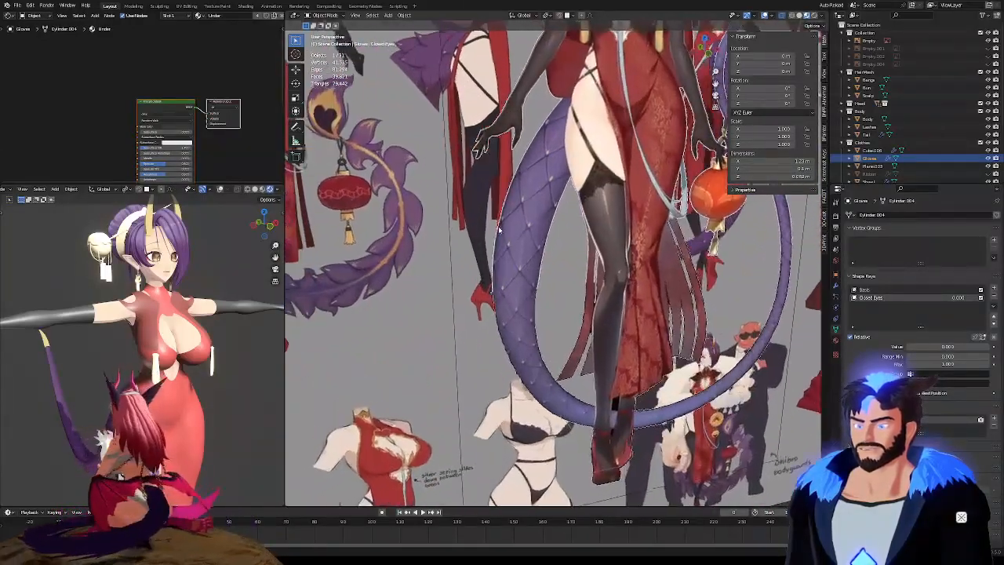
{"action": "middle_click_drag", "start_coordinate": [478, 222], "coordinate": [581, 164]}
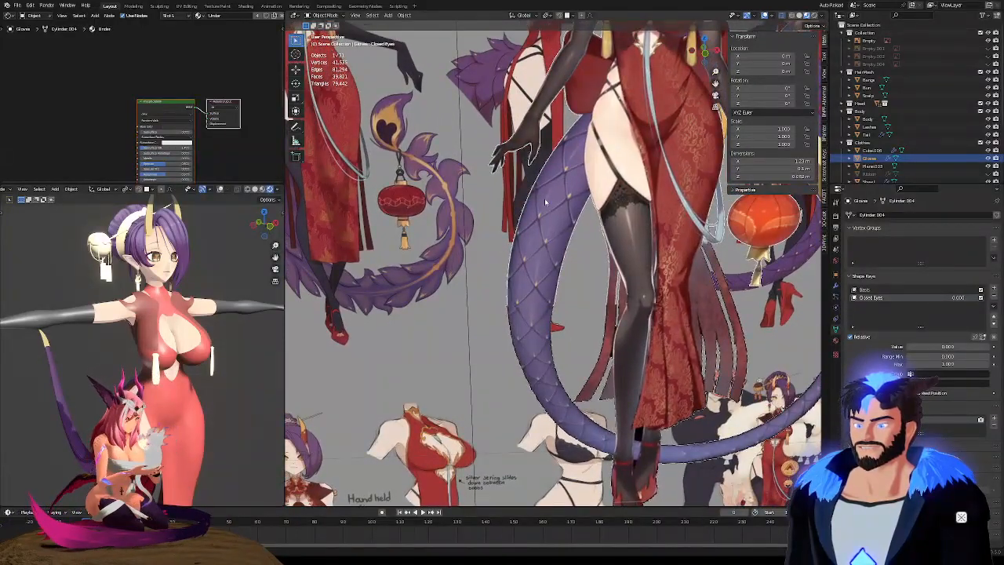
{"action": "middle_click_drag", "start_coordinate": [800, 442], "coordinate": [598, 348]}
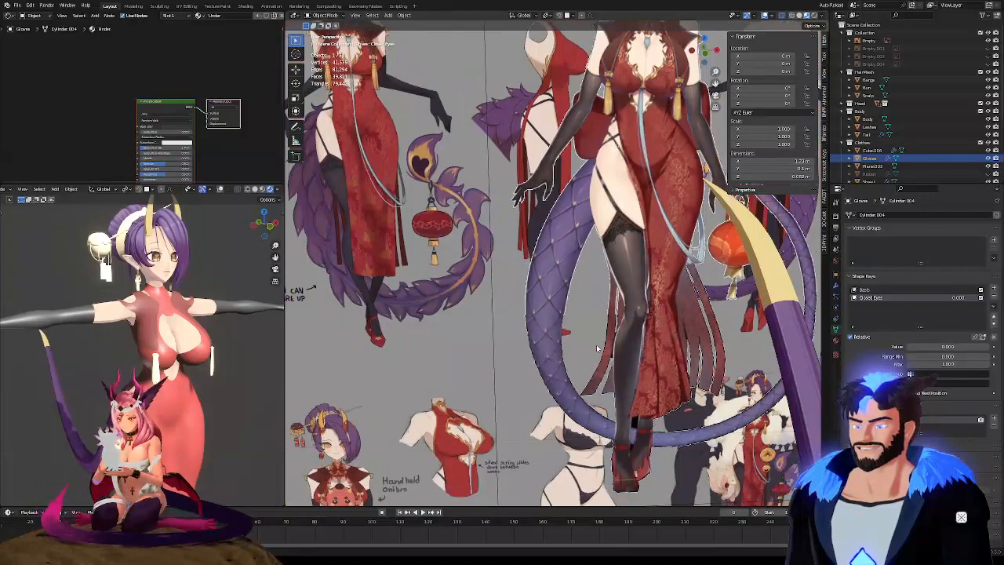
{"action": "middle_click_drag", "start_coordinate": [487, 240], "coordinate": [441, 272]}
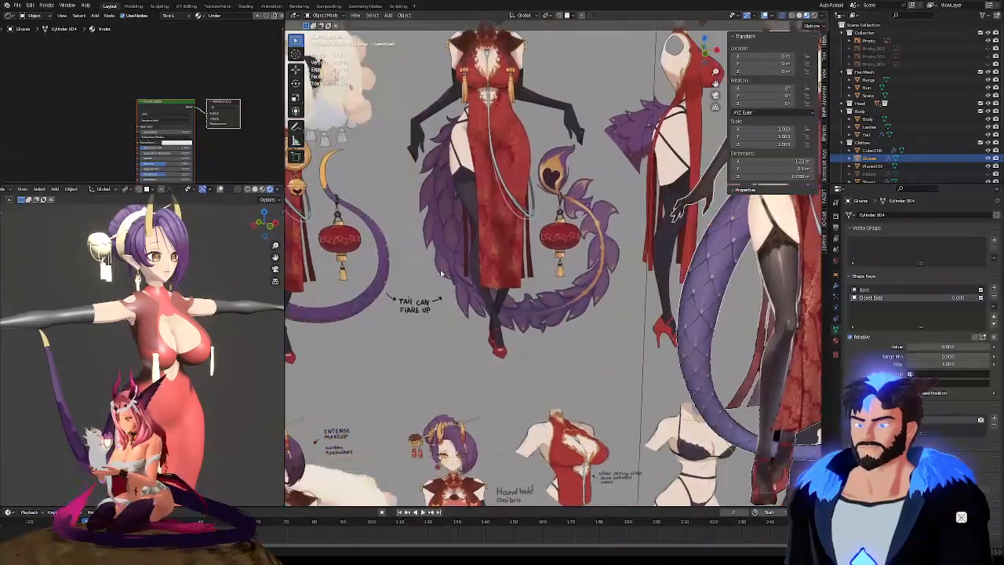
{"action": "middle_click_drag", "start_coordinate": [622, 266], "coordinate": [567, 246]}
{"action": "scroll", "coordinate": [795, 320], "scroll_direction": "down", "scroll_amount": 5}
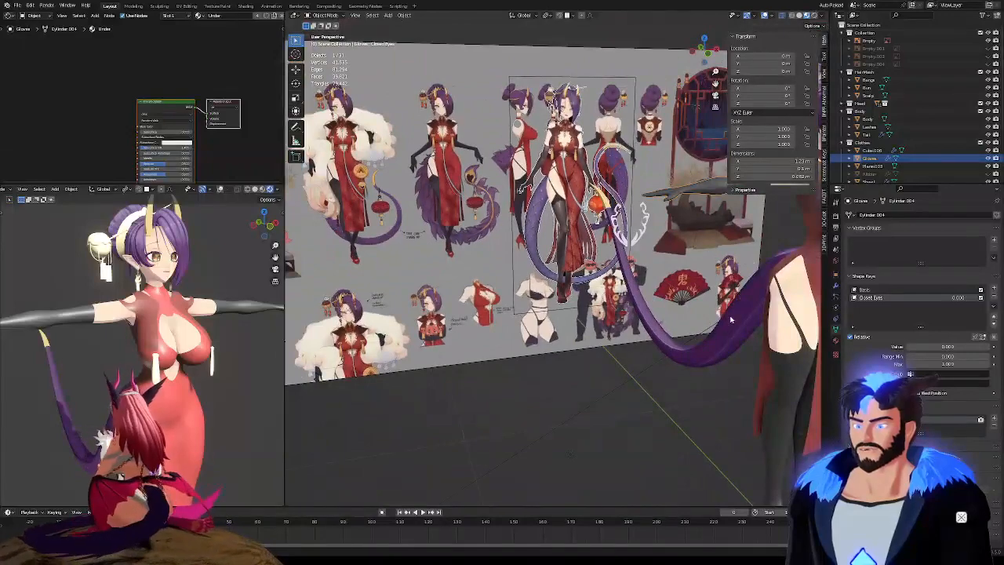
{"action": "middle_click_drag", "start_coordinate": [733, 316], "coordinate": [620, 259]}
{"action": "middle_click_drag", "start_coordinate": [528, 224], "coordinate": [609, 269]}
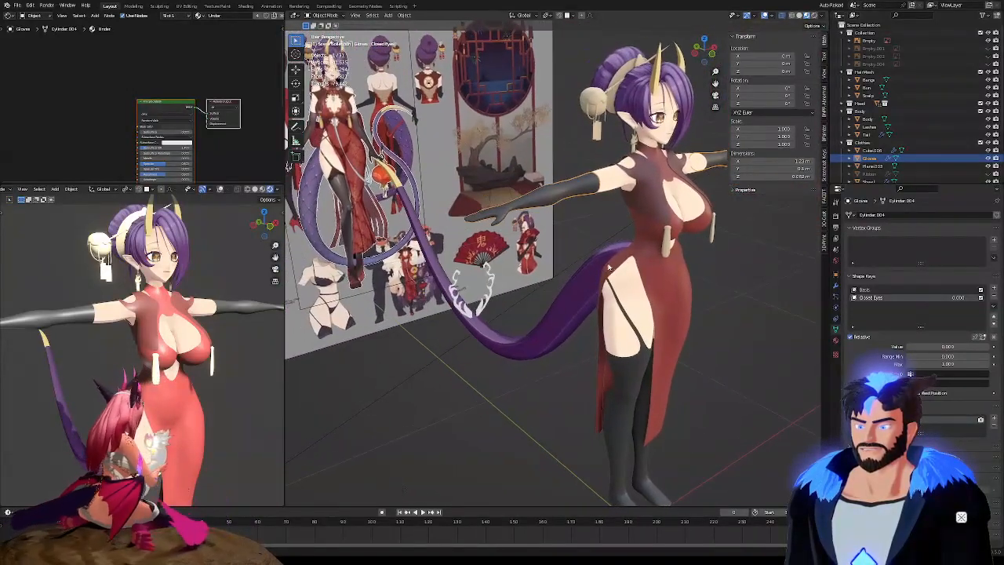
Save the file and check the front of the full outfit against the reference sheet
{"action": "key", "text": "ctrl+s"}
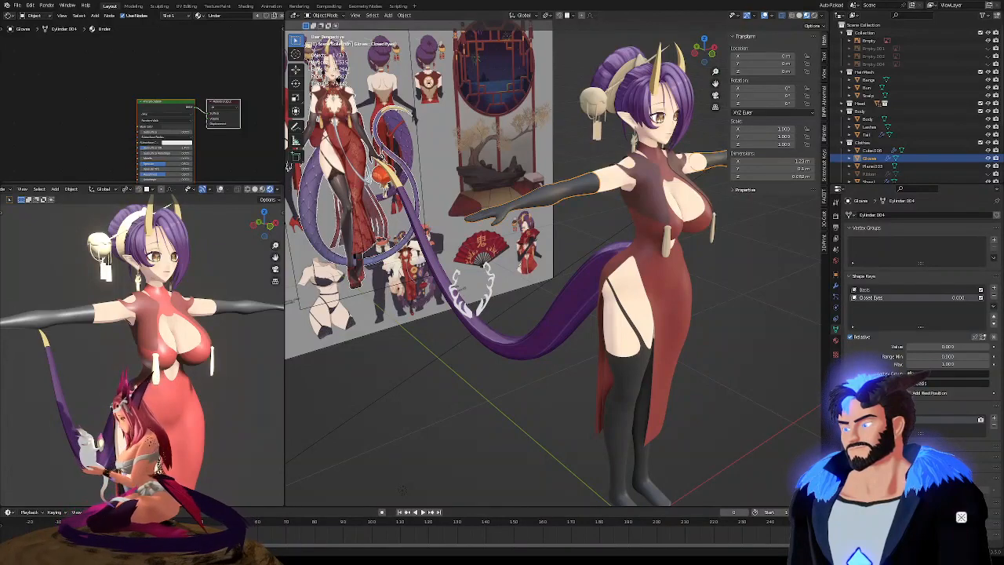
{"action": "middle_click_drag", "start_coordinate": [664, 286], "coordinate": [594, 308]}
{"action": "scroll", "coordinate": [578, 308], "scroll_direction": "up", "scroll_amount": 4}
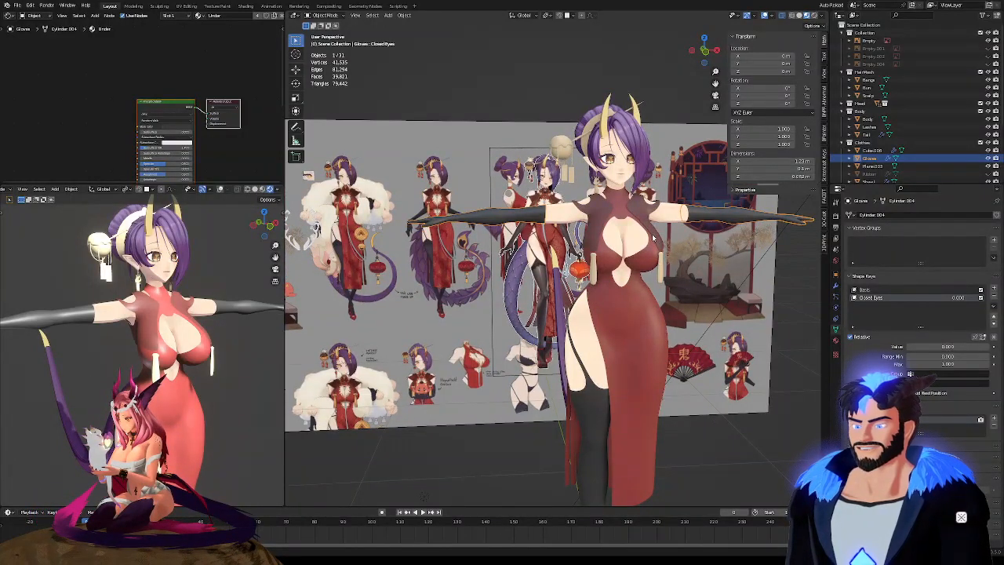
{"action": "scroll", "coordinate": [618, 221], "scroll_direction": "up", "scroll_amount": 5}
{"action": "scroll", "coordinate": [618, 223], "scroll_direction": "down", "scroll_amount": 5}
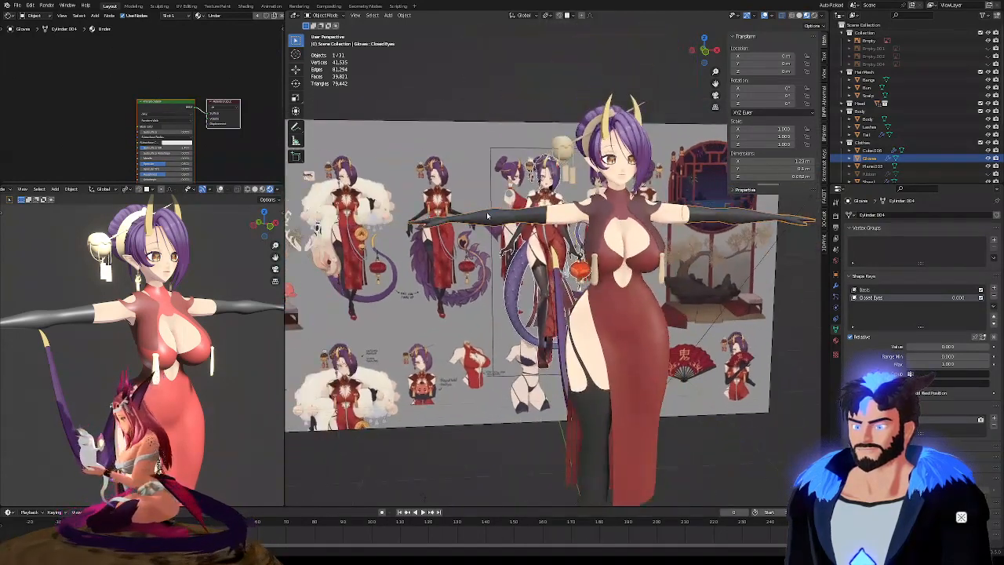
{"action": "middle_click_drag", "start_coordinate": [504, 221], "coordinate": [468, 232]}
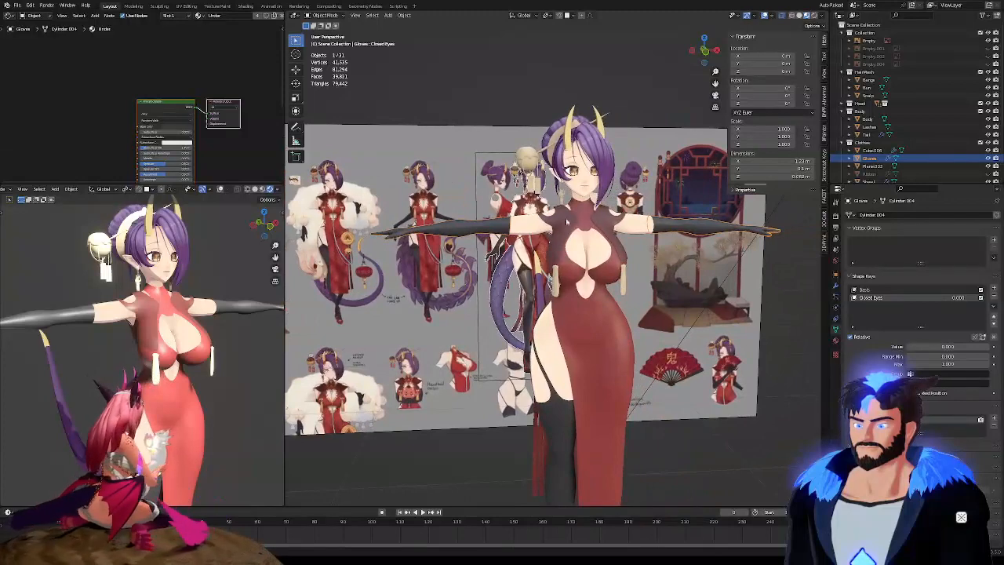
{"action": "scroll", "coordinate": [604, 228], "scroll_direction": "up", "scroll_amount": 5}
Select the shawl over the chest and inspect its material nodes
{"action": "left_click", "coordinate": [562, 257]}
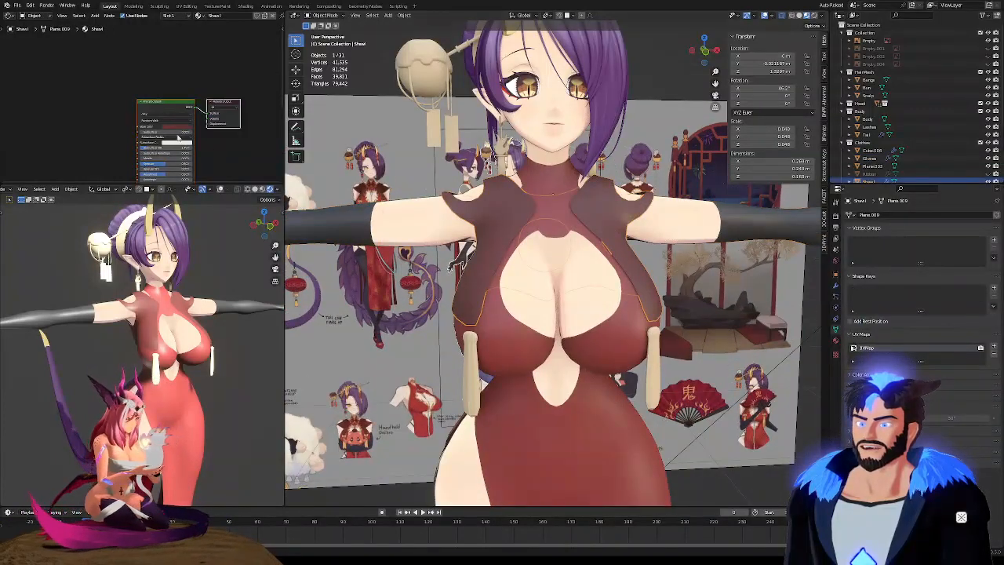
{"action": "scroll", "coordinate": [102, 92], "scroll_direction": "down", "scroll_amount": 5}
{"action": "scroll", "coordinate": [91, 159], "scroll_direction": "up", "scroll_amount": 5}
{"action": "middle_click_drag", "start_coordinate": [87, 159], "coordinate": [75, 143]}
{"action": "scroll", "coordinate": [83, 95], "scroll_direction": "down", "scroll_amount": 1}
{"action": "scroll", "coordinate": [83, 95], "scroll_direction": "down", "scroll_amount": 1}
{"action": "mouse_move", "coordinate": [612, 219]}
{"action": "middle_mouse_down"}
{"action": "mouse_move", "coordinate": [639, 228]}
{"action": "mouse_move", "coordinate": [566, 226]}
{"action": "mouse_move", "coordinate": [600, 225]}
{"action": "middle_mouse_up"}
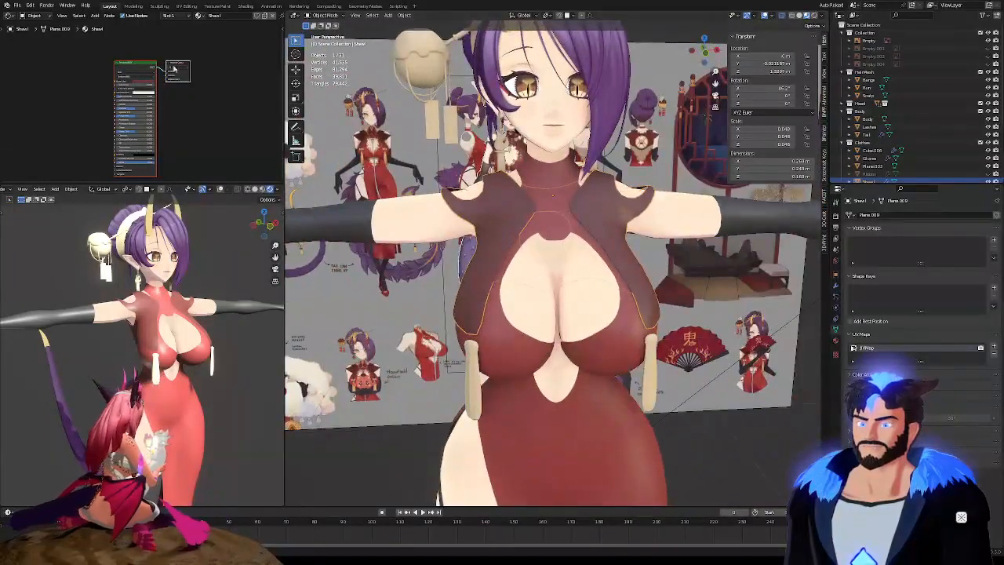
Change the node editor area to an Image Editor and display the Blush image
{"action": "left_click", "coordinate": [16, 16]}
{"action": "left_click", "coordinate": [40, 72]}
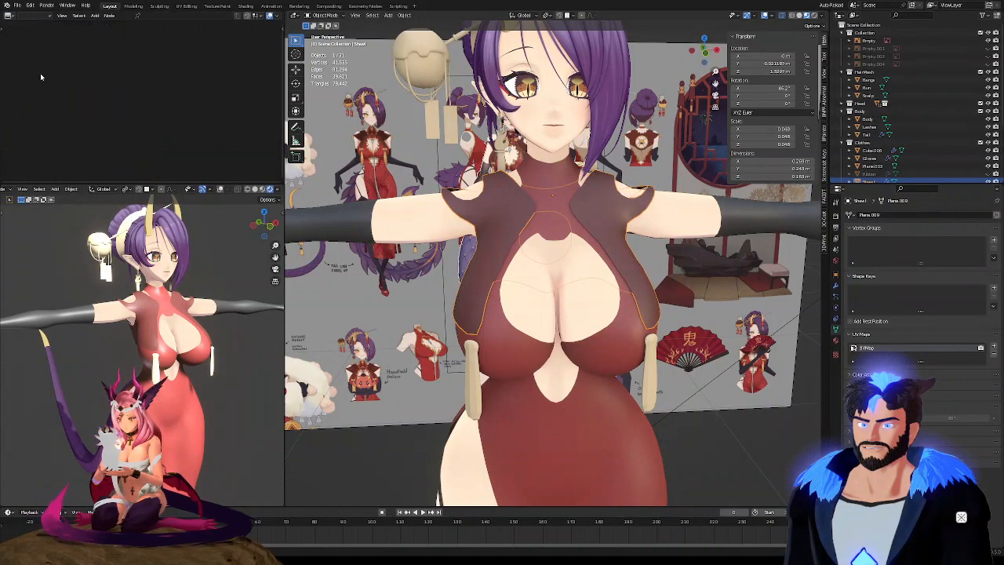
{"action": "left_click", "coordinate": [8, 16]}
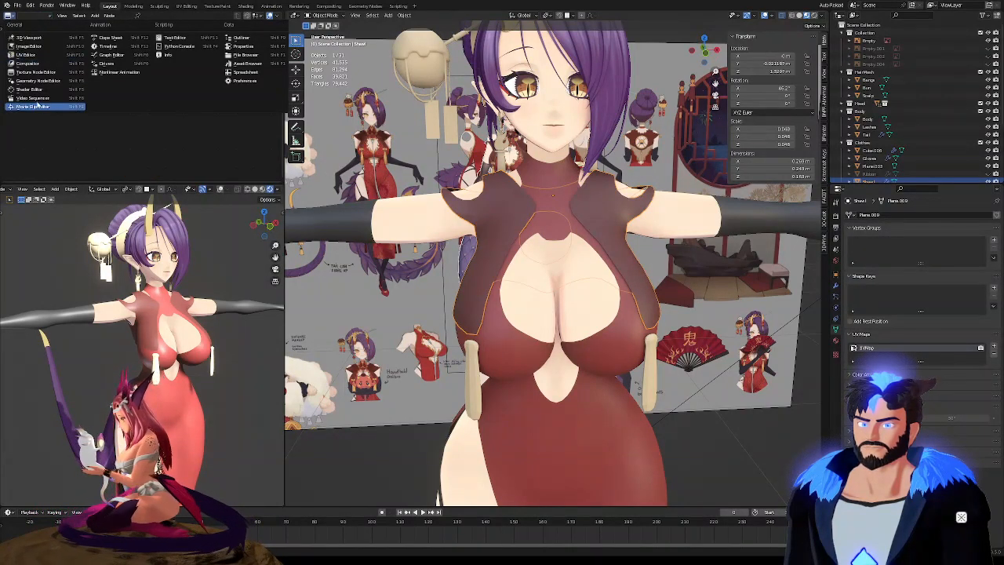
{"action": "left_click", "coordinate": [31, 46]}
{"action": "left_click", "coordinate": [110, 15]}
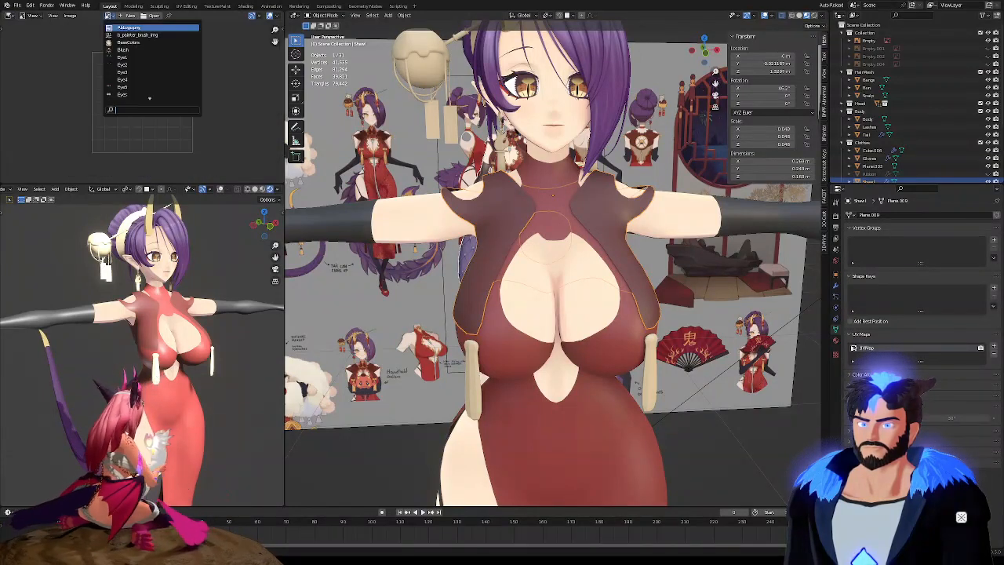
{"action": "left_click", "coordinate": [144, 98]}
{"action": "scroll", "coordinate": [141, 86], "scroll_direction": "down", "scroll_amount": 4}
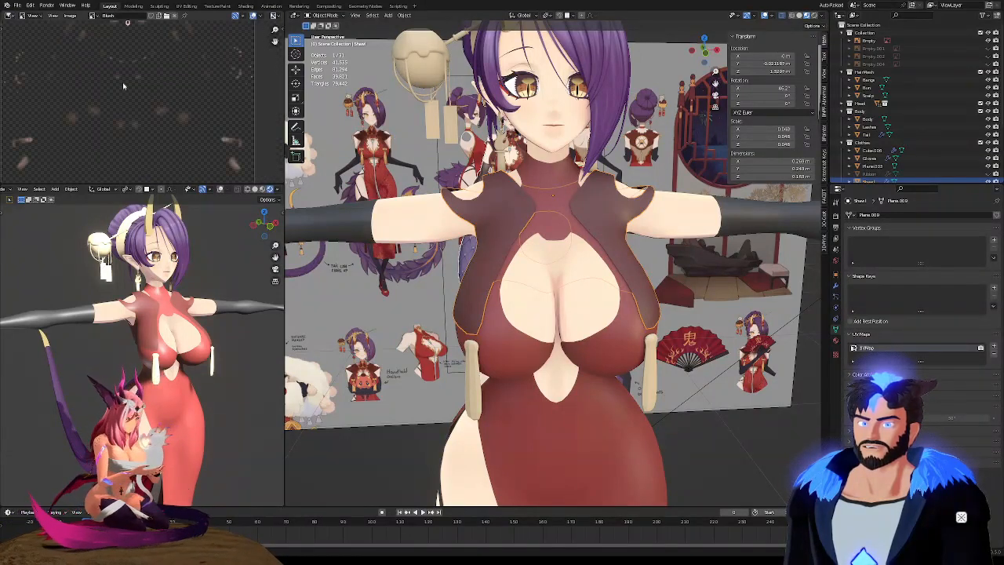
Show Face.jpg in the Image Editor and replace it with the BaseColors body texture for inspection
{"action": "left_click", "coordinate": [94, 15]}
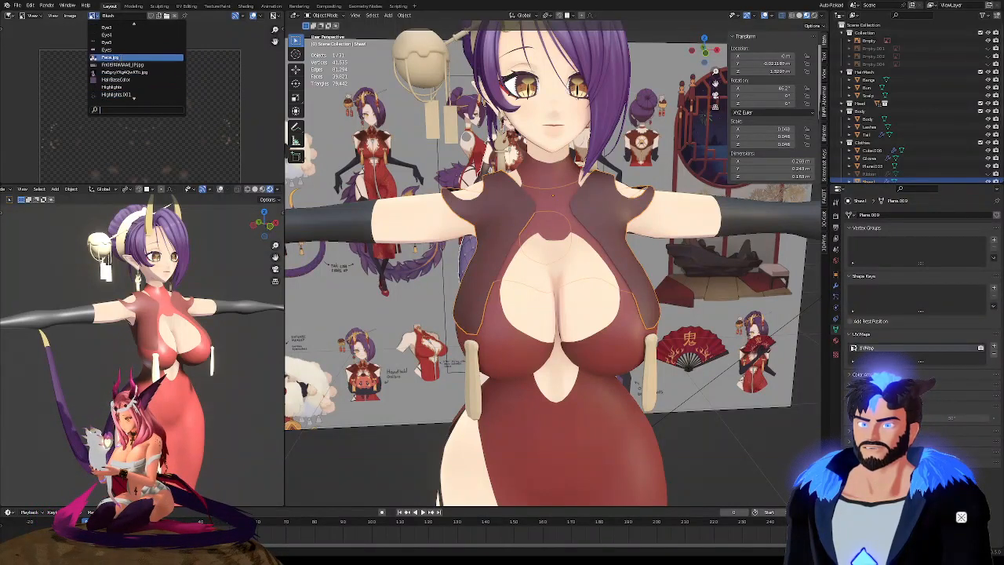
{"action": "left_click", "coordinate": [125, 59]}
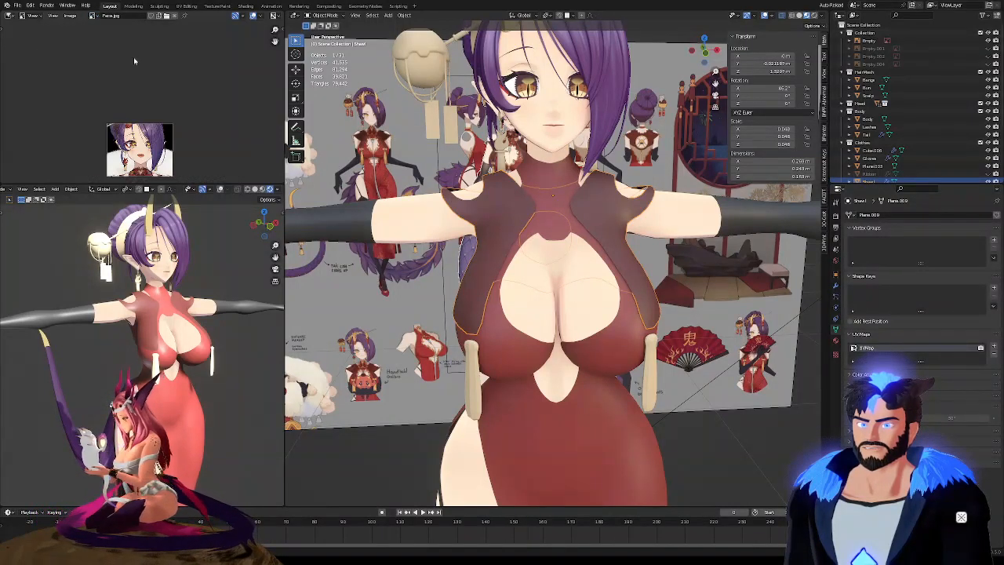
{"action": "left_click", "coordinate": [92, 16]}
{"action": "scroll", "coordinate": [133, 78], "scroll_direction": "up", "scroll_amount": 5}
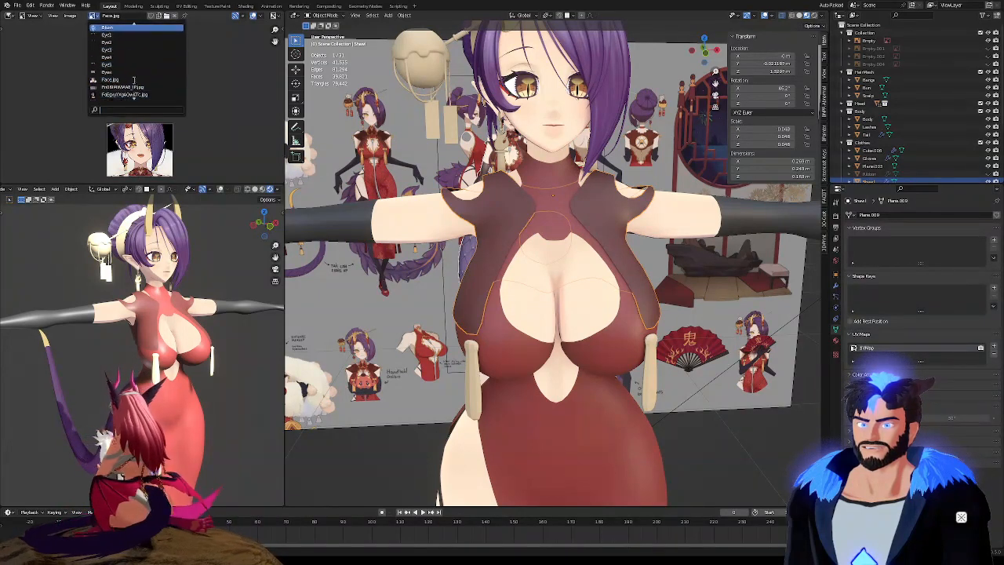
{"action": "left_click", "coordinate": [134, 43]}
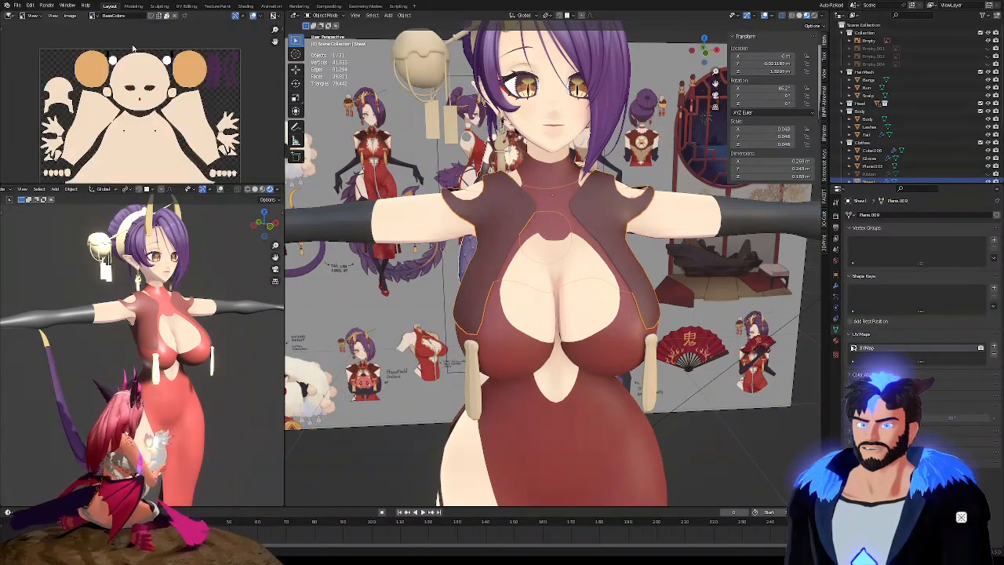
{"action": "scroll", "coordinate": [138, 105], "scroll_direction": "up", "scroll_amount": 4}
{"action": "scroll", "coordinate": [135, 100], "scroll_direction": "down", "scroll_amount": 2}
{"action": "middle_click_drag", "start_coordinate": [139, 79], "coordinate": [149, 91]}
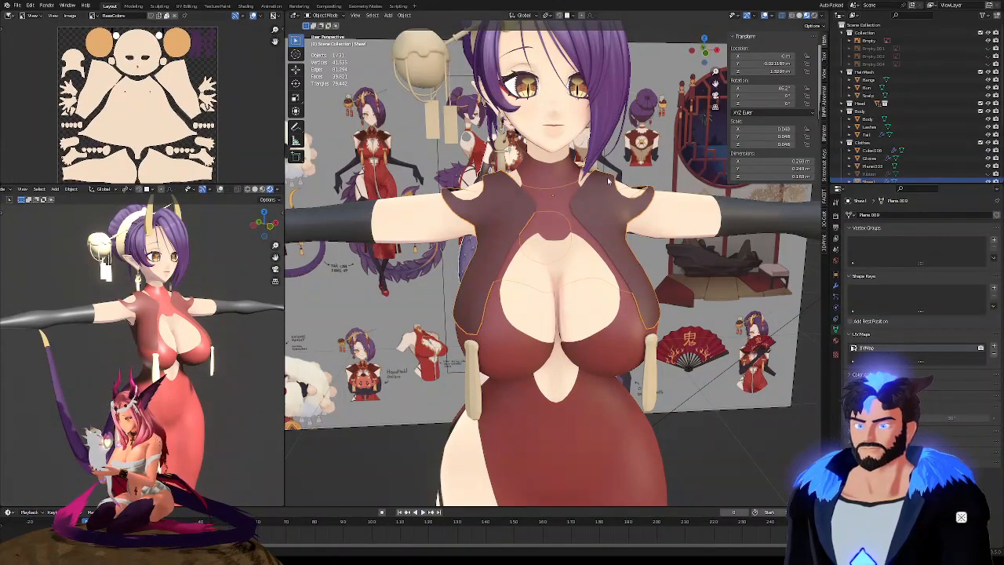
Examine the character's face, eyes and upper body in the viewport beside the displayed base colour texture
{"action": "scroll", "coordinate": [559, 162], "scroll_direction": "down", "scroll_amount": 4}
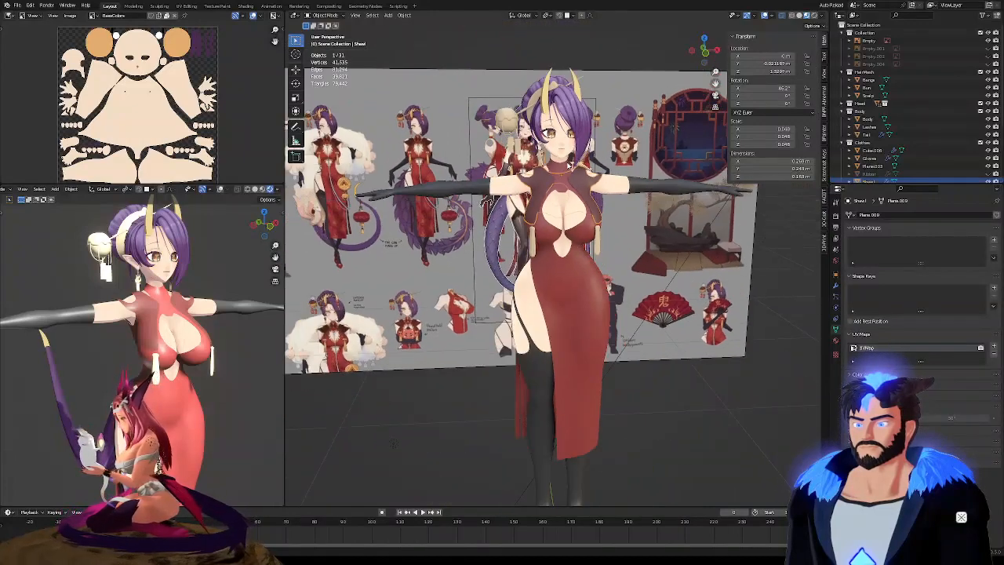
{"action": "scroll", "coordinate": [566, 183], "scroll_direction": "up", "scroll_amount": 5}
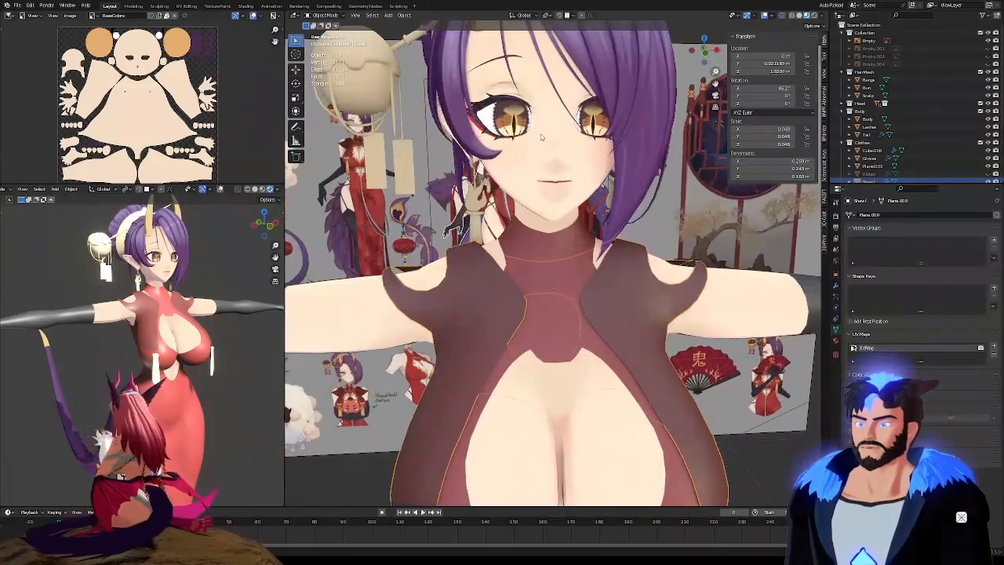
{"action": "scroll", "coordinate": [542, 139], "scroll_direction": "up", "scroll_amount": 3}
{"action": "middle_click_drag", "start_coordinate": [512, 210], "coordinate": [518, 182]}
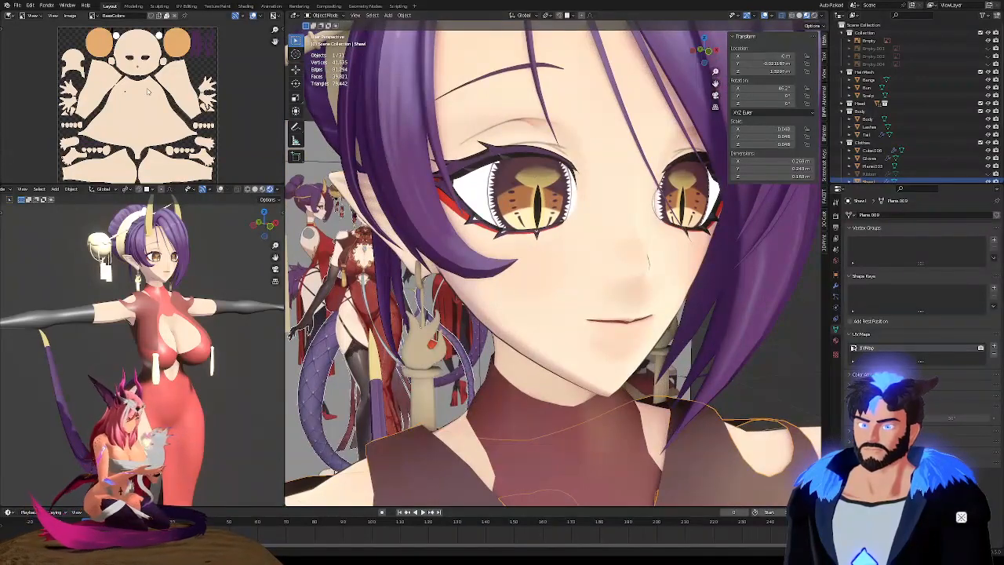
{"action": "scroll", "coordinate": [147, 91], "scroll_direction": "up", "scroll_amount": 1}
{"action": "scroll", "coordinate": [206, 114], "scroll_direction": "down", "scroll_amount": 3}
{"action": "scroll", "coordinate": [452, 162], "scroll_direction": "down", "scroll_amount": 5}
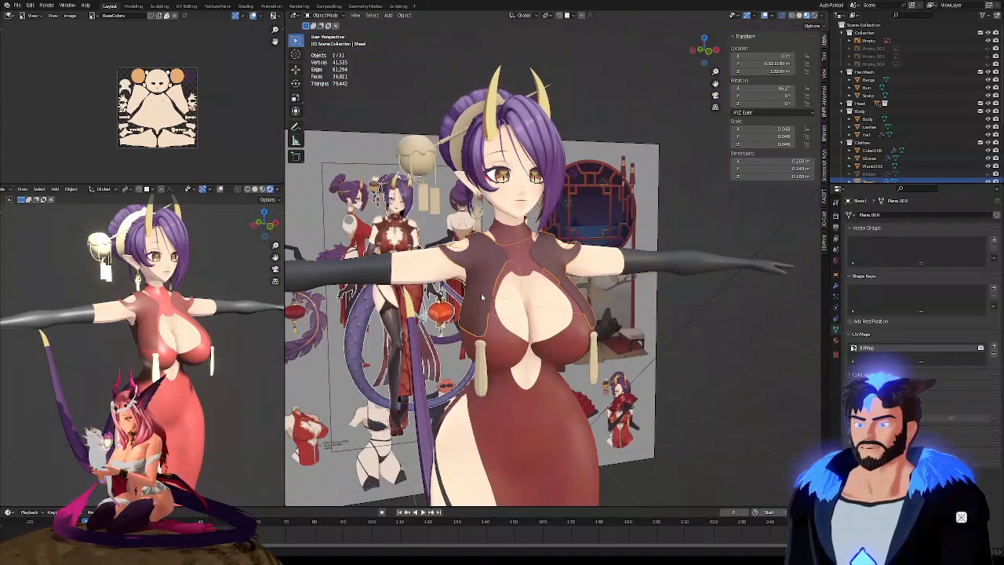
{"action": "mouse_move", "coordinate": [483, 287]}
{"action": "middle_mouse_down"}
{"action": "mouse_move", "coordinate": [520, 264]}
{"action": "mouse_move", "coordinate": [478, 271]}
{"action": "middle_mouse_up"}
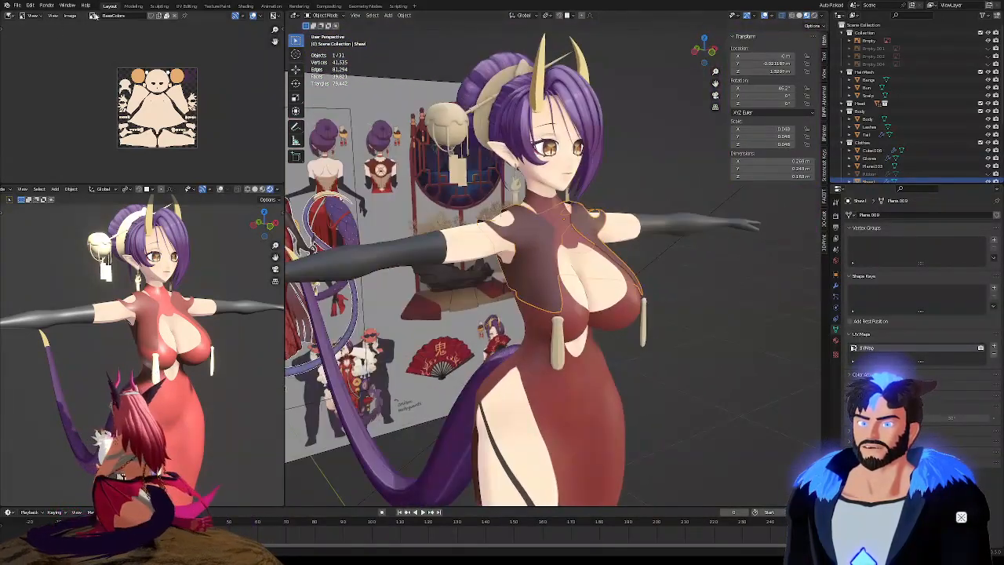
Change the Image Editor area back to the Shader Editor with the shawl's material nodes
{"action": "left_click", "coordinate": [11, 15]}
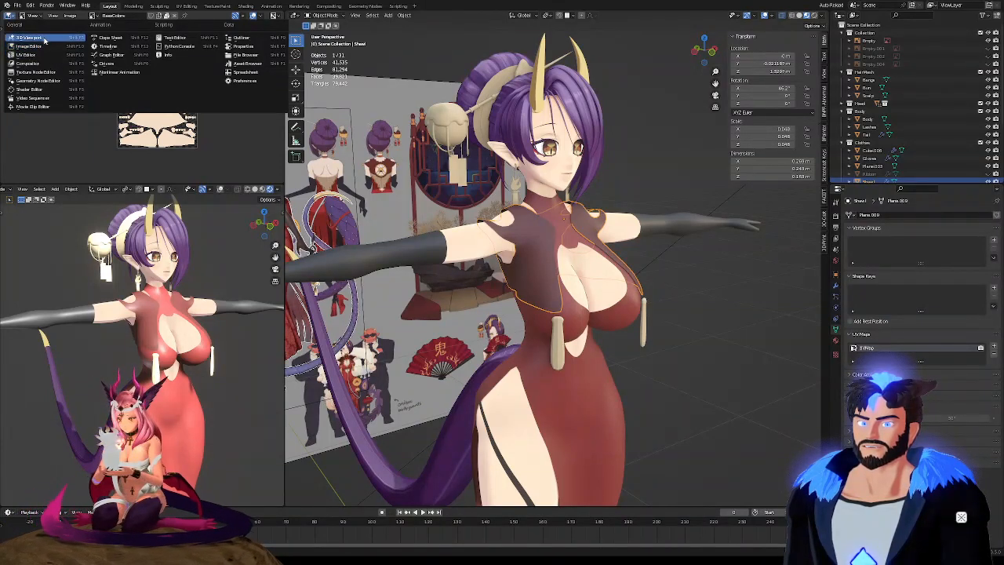
{"action": "left_click", "coordinate": [31, 90]}
{"action": "scroll", "coordinate": [527, 243], "scroll_direction": "up", "scroll_amount": 10}
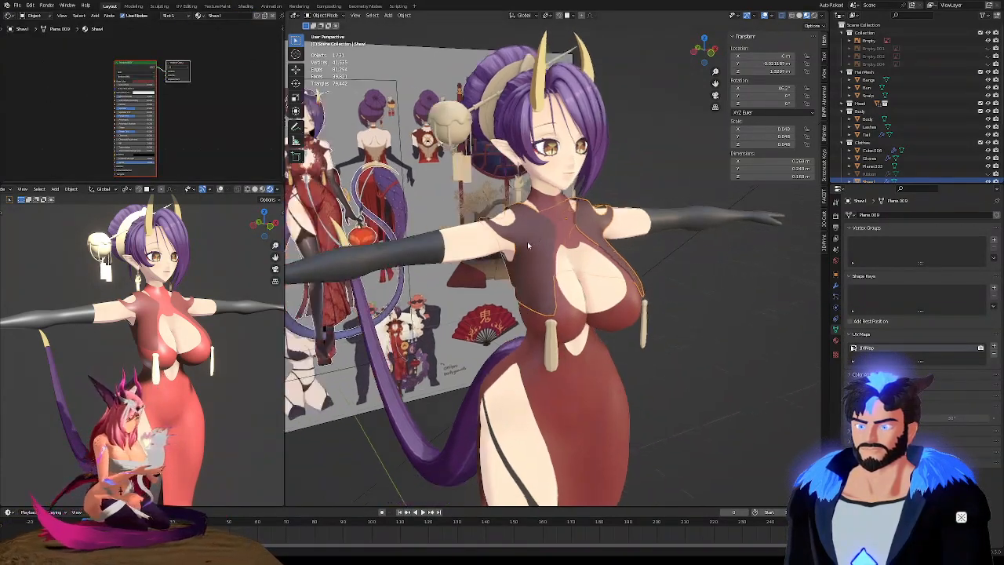
Examine the shawl's shape over the shoulders and chest from several angles against the reference sheet
{"action": "middle_click_drag", "start_coordinate": [592, 209], "coordinate": [593, 244]}
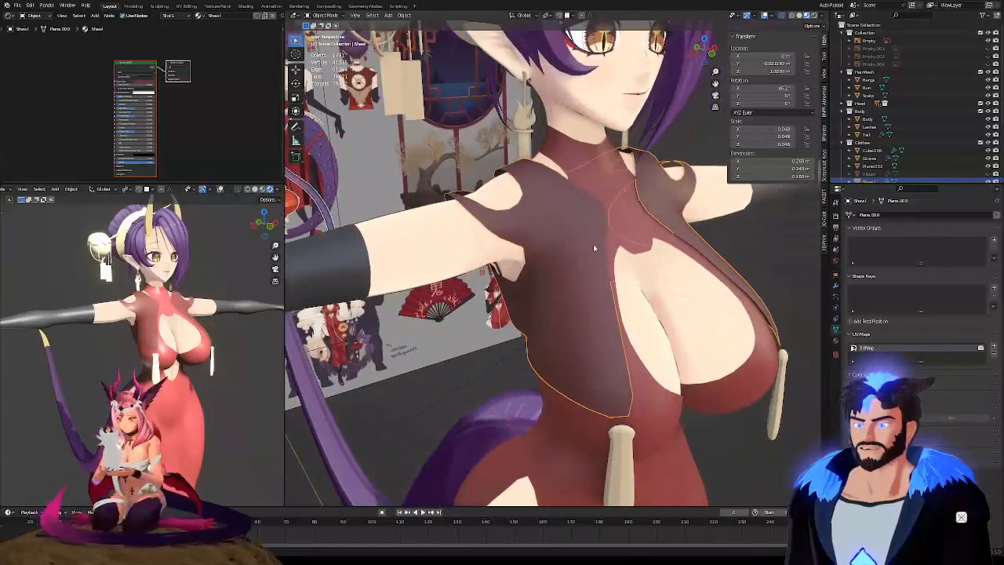
{"action": "key", "text": "g"}
{"action": "left_click", "coordinate": [597, 231]}
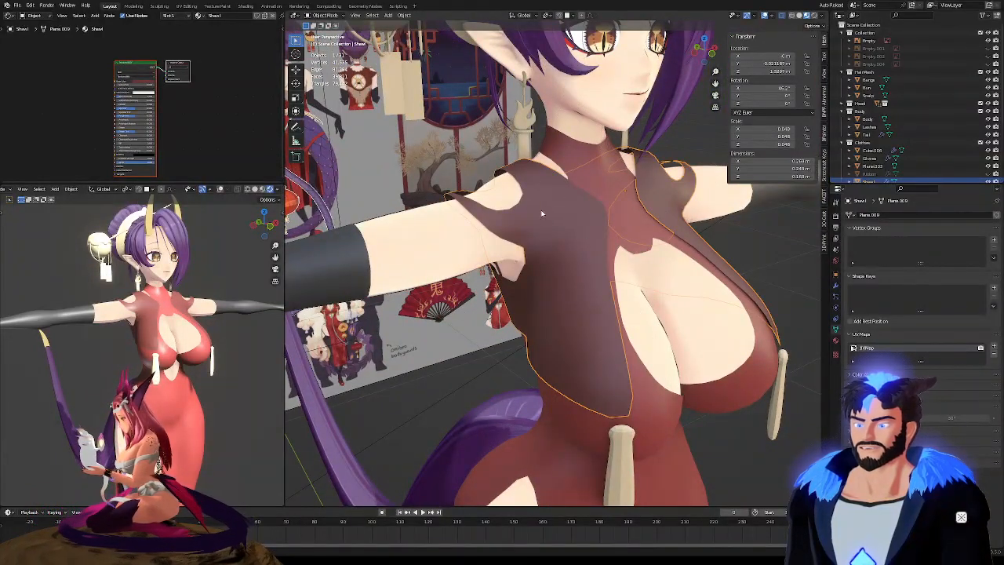
{"action": "middle_click_drag", "start_coordinate": [565, 242], "coordinate": [555, 262]}
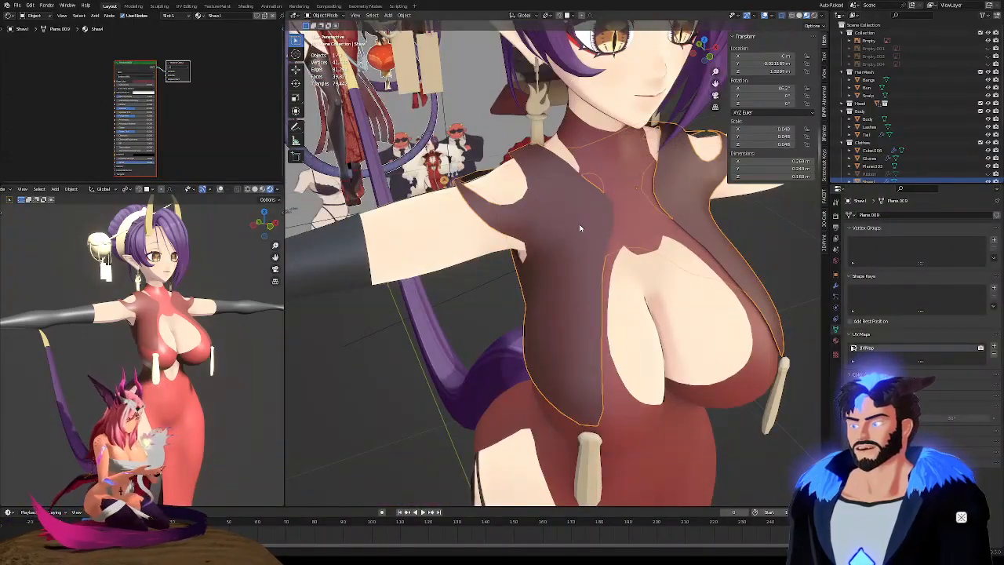
{"action": "middle_click_drag", "start_coordinate": [571, 217], "coordinate": [536, 199]}
{"action": "scroll", "coordinate": [537, 201], "scroll_direction": "down", "scroll_amount": 3}
{"action": "middle_click_drag", "start_coordinate": [605, 249], "coordinate": [515, 178], "text": "shift"}
{"action": "scroll", "coordinate": [515, 178], "scroll_direction": "down", "scroll_amount": 4}
{"action": "middle_click_drag", "start_coordinate": [510, 233], "coordinate": [656, 249], "text": "shift"}
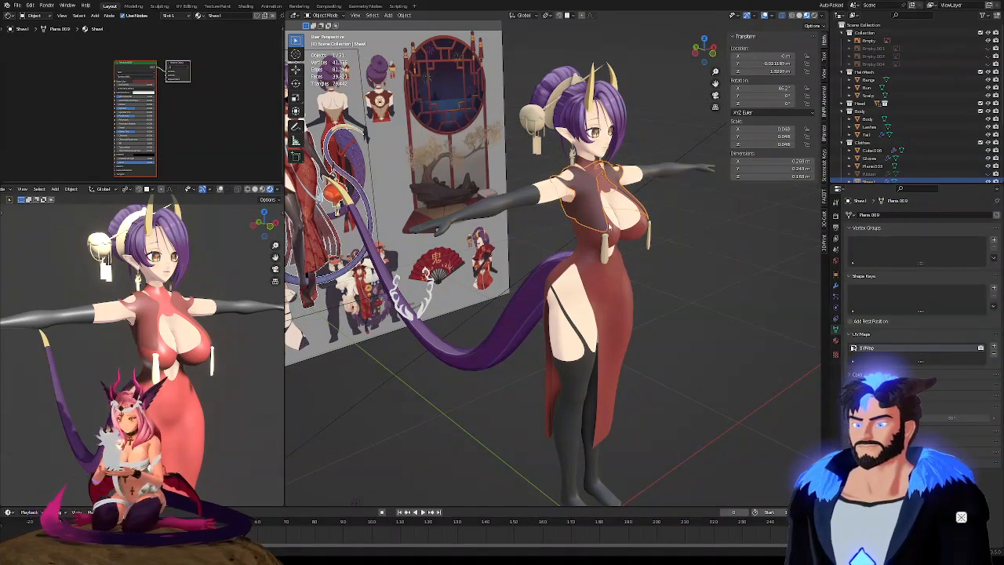
{"action": "scroll", "coordinate": [588, 183], "scroll_direction": "up", "scroll_amount": 6}
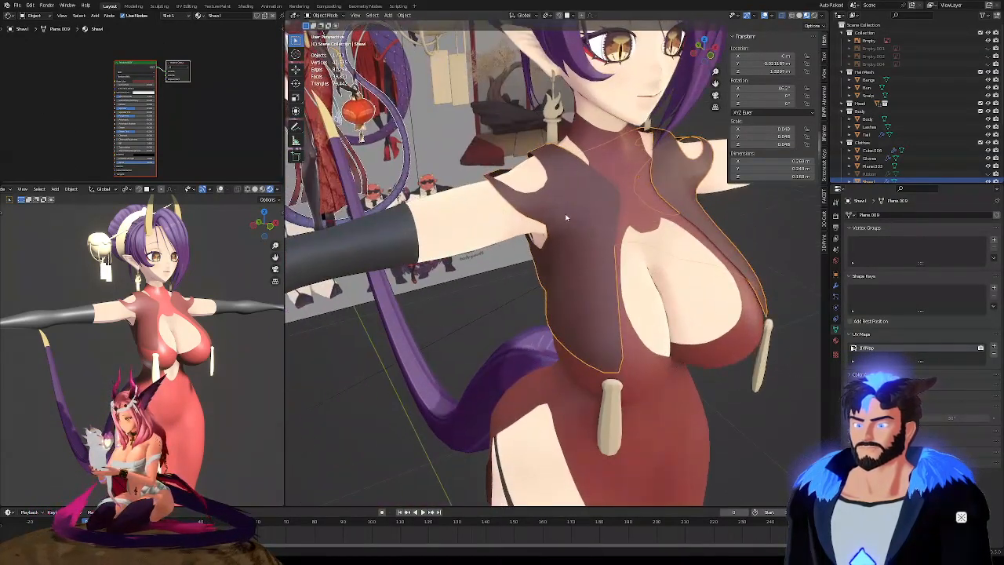
{"action": "middle_click_drag", "start_coordinate": [582, 206], "coordinate": [551, 206]}
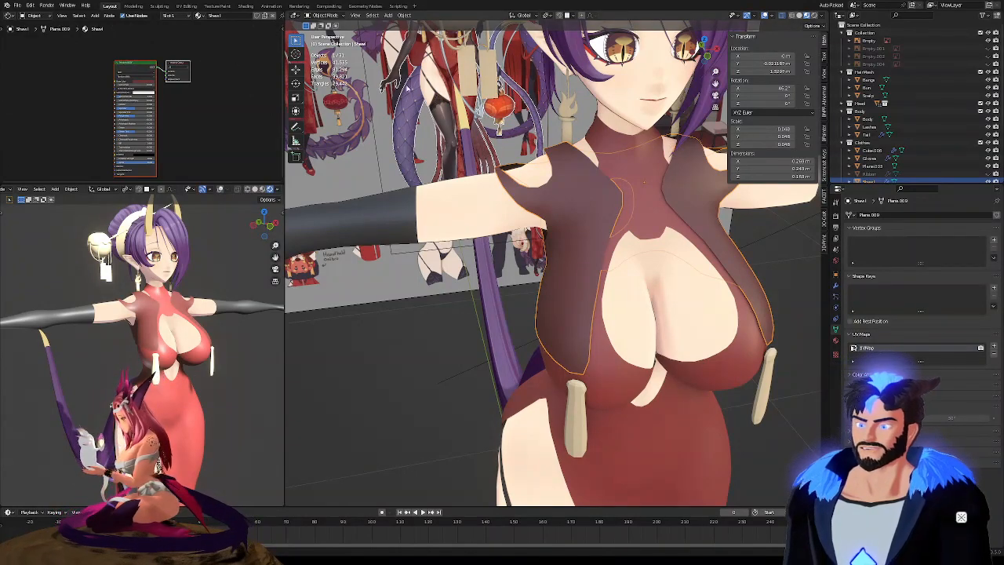
{"action": "middle_click_drag", "start_coordinate": [558, 196], "coordinate": [618, 184]}
{"action": "scroll", "coordinate": [550, 229], "scroll_direction": "down", "scroll_amount": 2}
{"action": "middle_click_drag", "start_coordinate": [469, 181], "coordinate": [502, 203]}
{"action": "scroll", "coordinate": [543, 218], "scroll_direction": "up", "scroll_amount": 4}
{"action": "middle_click_drag", "start_coordinate": [455, 157], "coordinate": [511, 195], "text": "shift"}
{"action": "scroll", "coordinate": [511, 195], "scroll_direction": "down", "scroll_amount": 4}
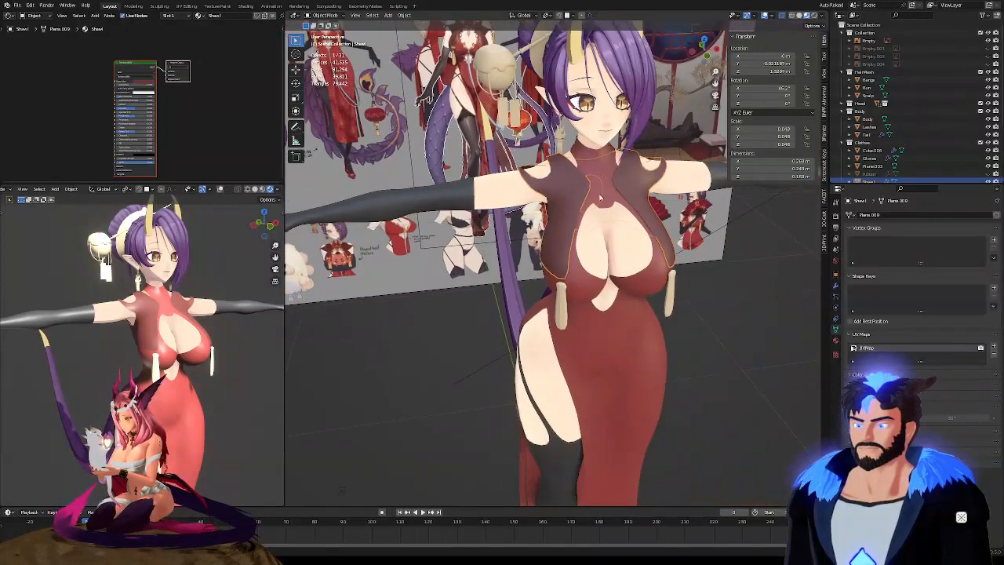
{"action": "scroll", "coordinate": [600, 200], "scroll_direction": "up", "scroll_amount": 4}
{"action": "mouse_move", "coordinate": [600, 200]}
{"action": "middle_mouse_down"}
{"action": "mouse_move", "coordinate": [558, 238]}
{"action": "mouse_move", "coordinate": [615, 212]}
{"action": "middle_mouse_up"}
Enter Edit Mode on the shawl and mark a seam on the vertical edge loop below the armpit
{"action": "key", "text": "Tab"}
{"action": "key", "text": "2"}
{"action": "left_click", "coordinate": [449, 289], "text": "alt"}
{"action": "left_click", "coordinate": [453, 301], "text": "alt"}
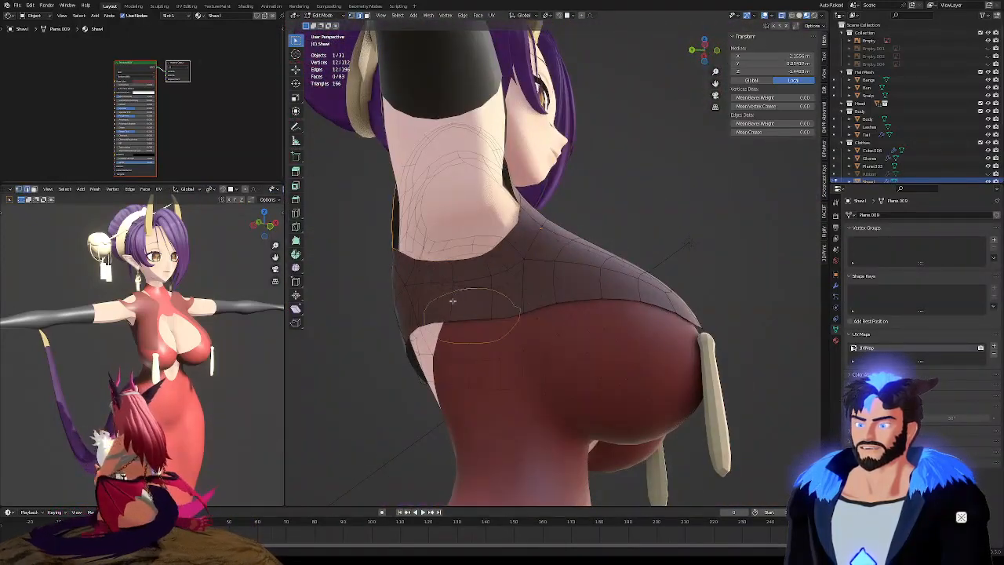
{"action": "left_click", "coordinate": [453, 295], "text": "alt"}
{"action": "right_click", "coordinate": [461, 269]}
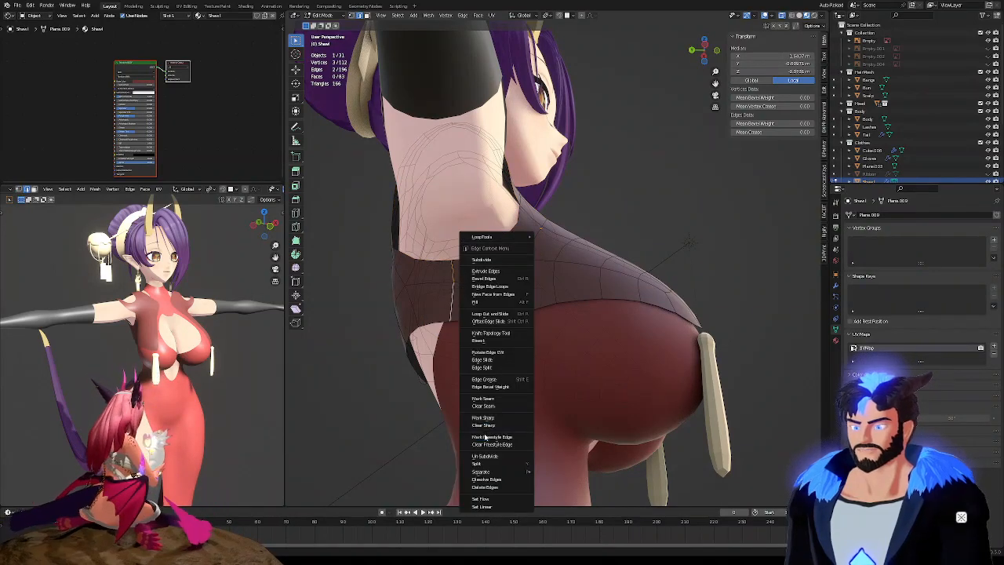
{"action": "left_click", "coordinate": [495, 402]}
Undo the last action on the shawl mesh and deselect everything
{"action": "middle_click_drag", "start_coordinate": [485, 270], "coordinate": [552, 333]}
{"action": "left_click", "coordinate": [637, 226]}
{"action": "scroll", "coordinate": [449, 273], "scroll_direction": "up", "scroll_amount": 5}
{"action": "scroll", "coordinate": [496, 297], "scroll_direction": "down", "scroll_amount": 7}
{"action": "scroll", "coordinate": [570, 306], "scroll_direction": "down", "scroll_amount": 5}
{"action": "middle_click_drag", "start_coordinate": [568, 298], "coordinate": [345, 291]}
{"action": "key", "text": "ctrl+z"}
{"action": "middle_click_drag", "start_coordinate": [730, 235], "coordinate": [648, 267]}
{"action": "key", "text": "alt+a"}
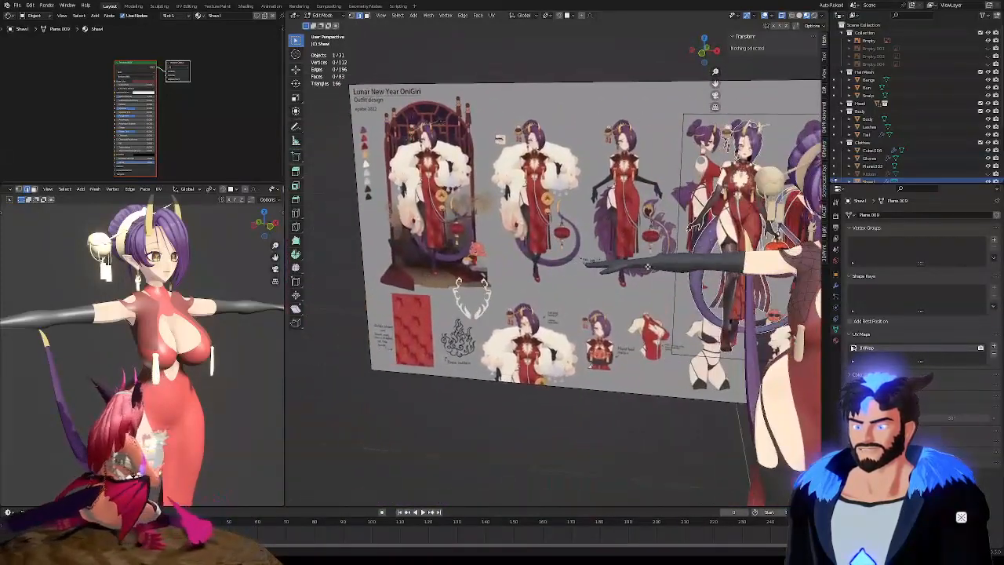
Compare the shawl mesh with the outfit designs on the reference sheet and save the file
{"action": "scroll", "coordinate": [471, 316], "scroll_direction": "up", "scroll_amount": 5}
{"action": "middle_click_drag", "start_coordinate": [471, 314], "coordinate": [393, 288]}
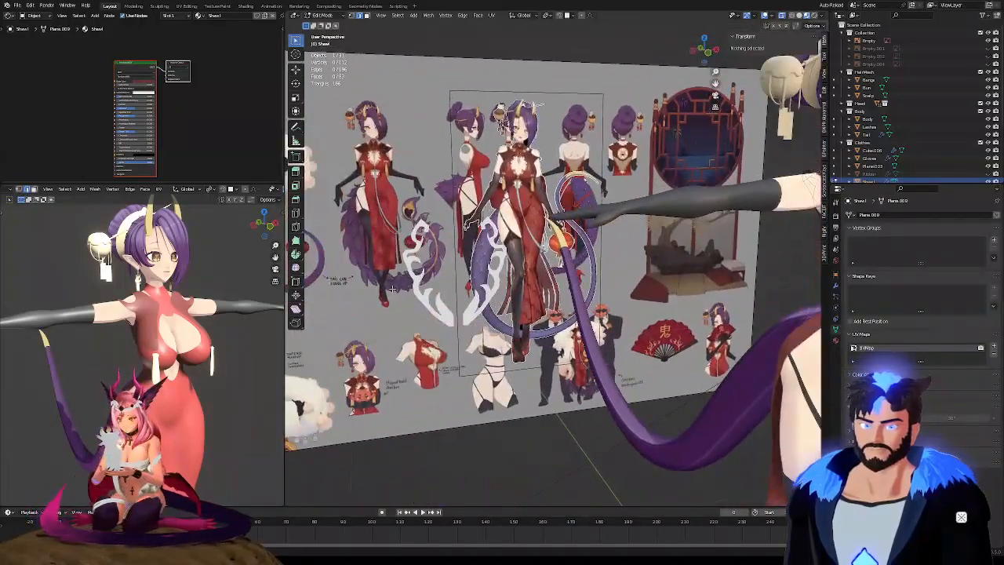
{"action": "scroll", "coordinate": [473, 258], "scroll_direction": "down", "scroll_amount": 5}
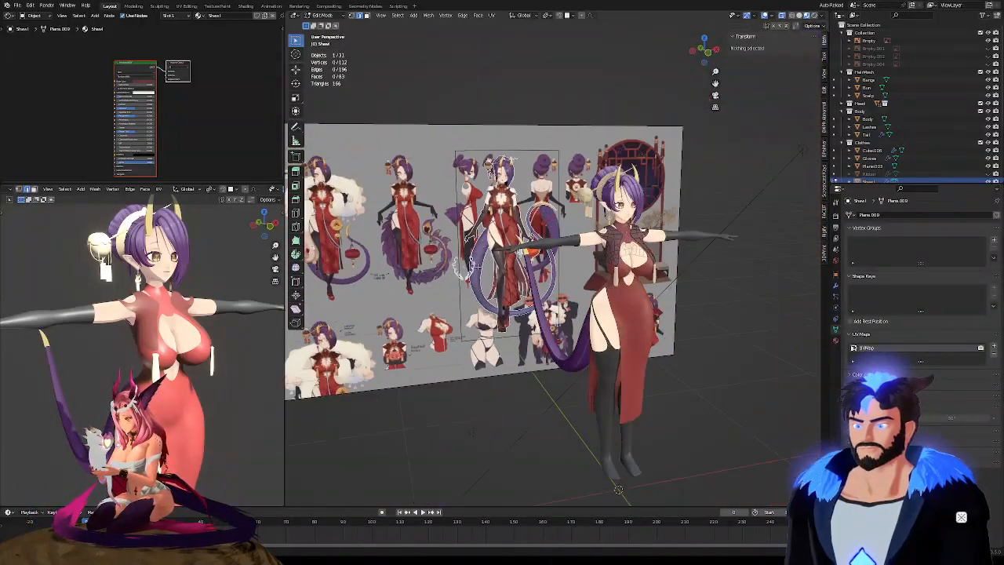
{"action": "scroll", "coordinate": [473, 259], "scroll_direction": "up", "scroll_amount": 3}
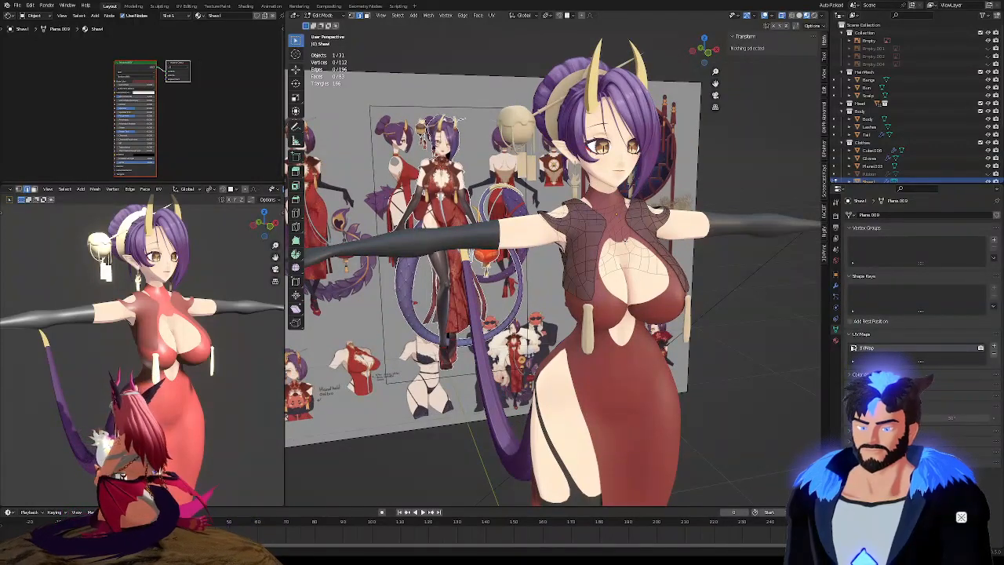
{"action": "key", "text": "ctrl+s"}
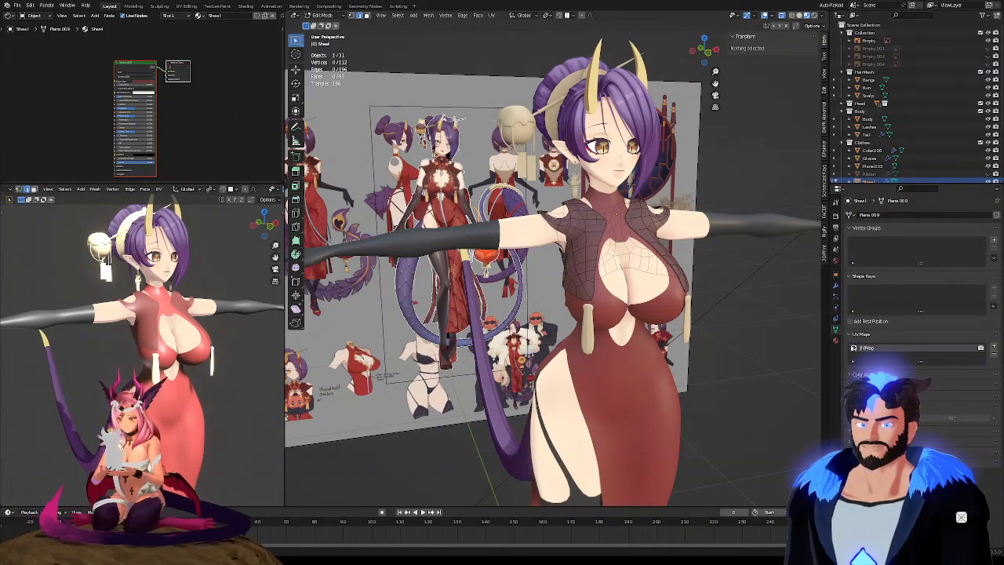
Check the shawl mesh from the side and return it to Object Mode
{"action": "middle_click_drag", "start_coordinate": [614, 279], "coordinate": [627, 308]}
{"action": "middle_click_drag", "start_coordinate": [571, 253], "coordinate": [682, 223]}
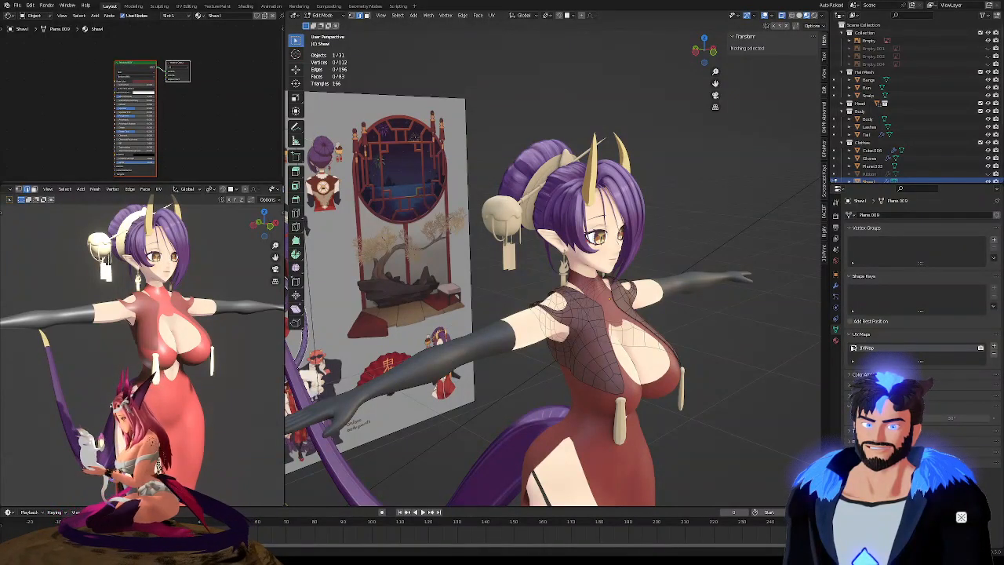
{"action": "middle_click_drag", "start_coordinate": [682, 223], "coordinate": [313, 265]}
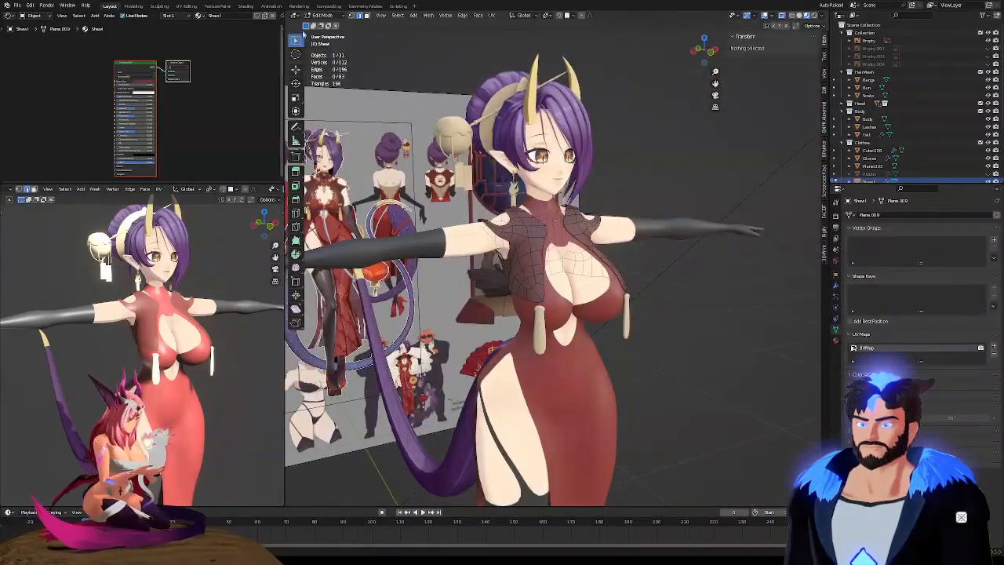
{"action": "left_click", "coordinate": [330, 16]}
{"action": "left_click", "coordinate": [328, 24]}
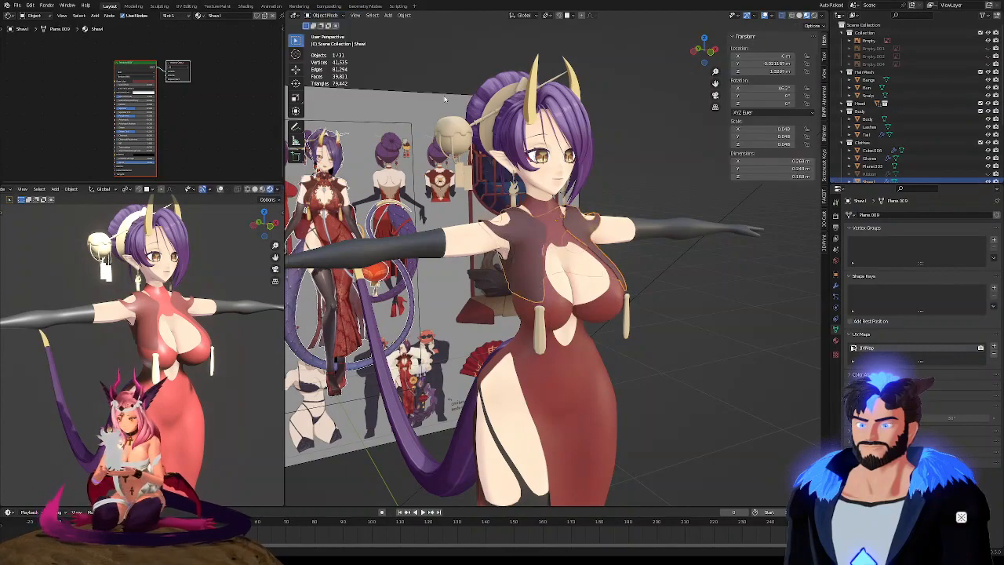
Select the flame-shaped chest trim in the front view and open its mesh in Edit Mode over the reference drawing
{"action": "scroll", "coordinate": [581, 297], "scroll_direction": "up", "scroll_amount": 4}
{"action": "middle_click_drag", "start_coordinate": [578, 277], "coordinate": [480, 271]}
{"action": "middle_click_drag", "start_coordinate": [585, 213], "coordinate": [463, 259], "text": "shift"}
{"action": "scroll", "coordinate": [561, 285], "scroll_direction": "down", "scroll_amount": 5}
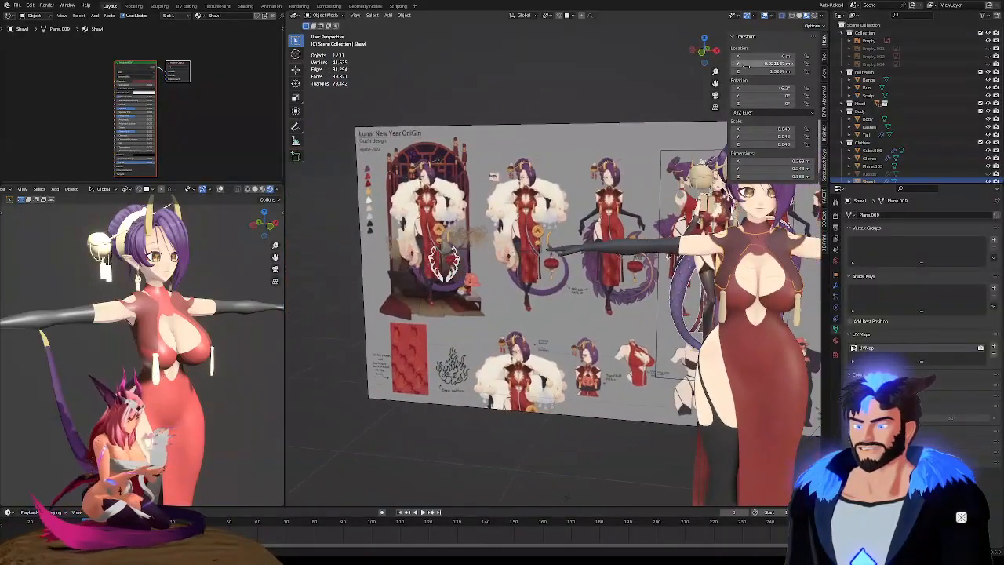
{"action": "left_click", "coordinate": [702, 52]}
{"action": "scroll", "coordinate": [550, 212], "scroll_direction": "up", "scroll_amount": 6}
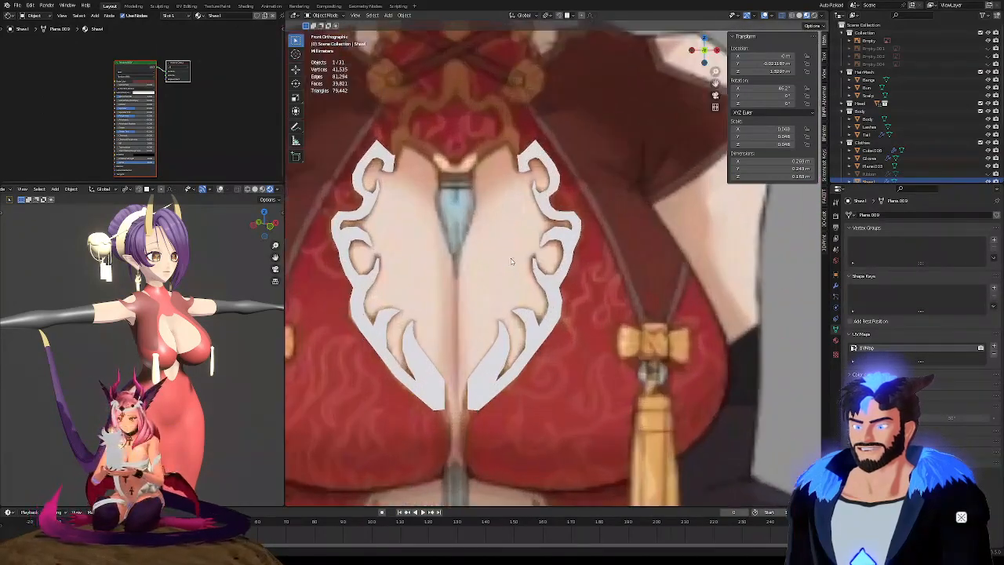
{"action": "scroll", "coordinate": [550, 212], "scroll_direction": "up", "scroll_amount": 1, "text": "shift"}
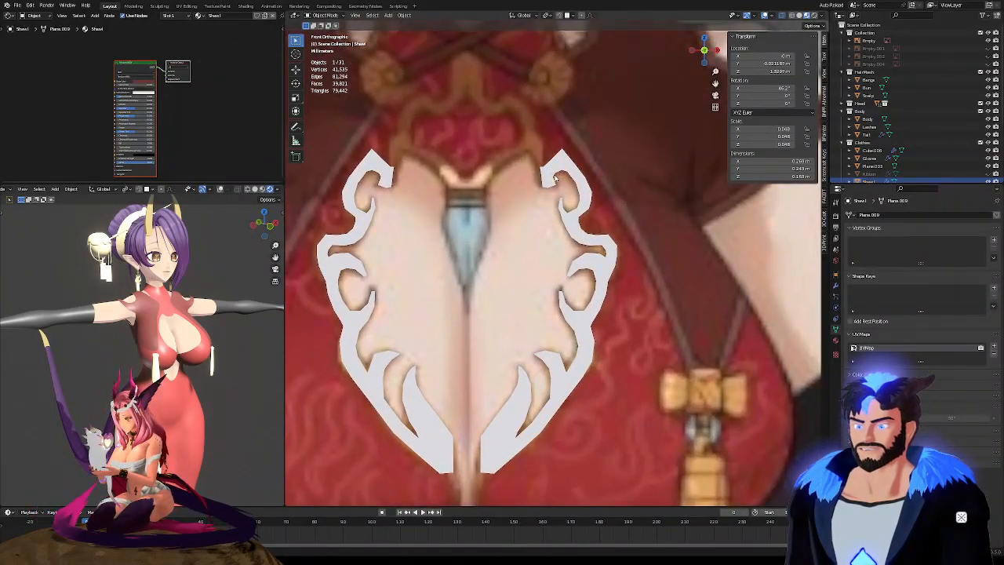
{"action": "left_click", "coordinate": [555, 179]}
{"action": "scroll", "coordinate": [555, 178], "scroll_direction": "up", "scroll_amount": 2}
{"action": "key", "text": "Tab"}
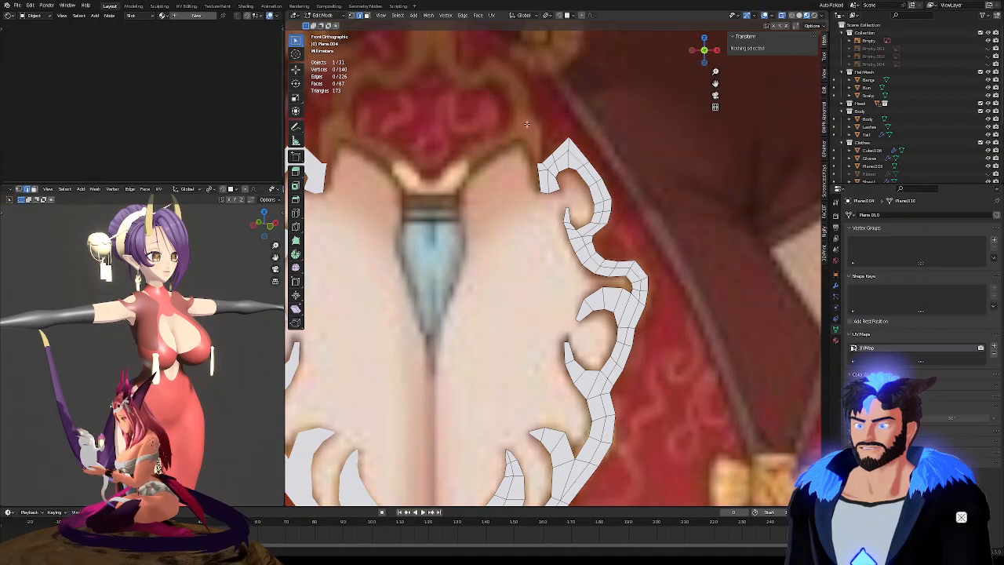
{"action": "middle_click_drag", "start_coordinate": [548, 205], "coordinate": [608, 234], "text": "shift"}
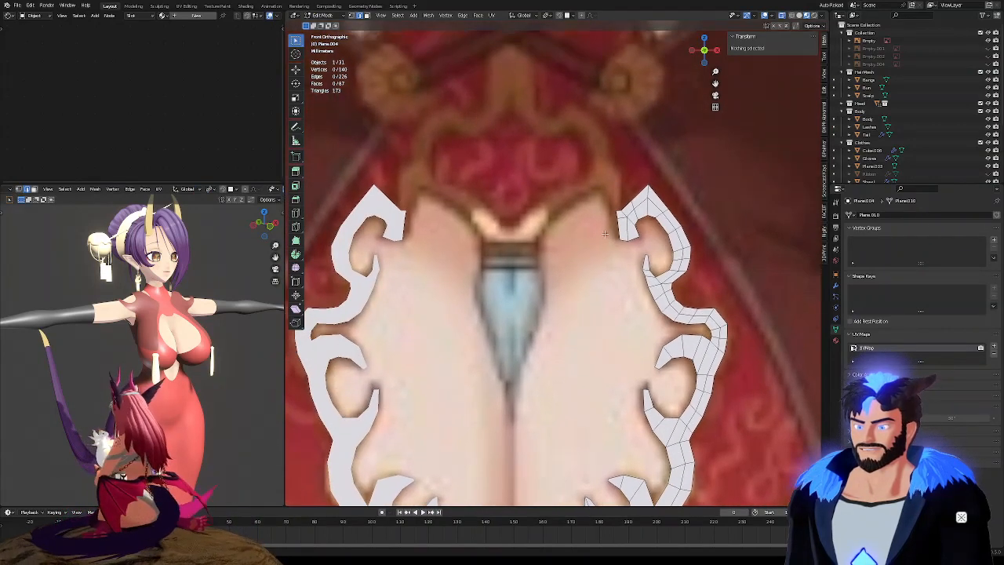
{"action": "scroll", "coordinate": [670, 174], "scroll_direction": "down", "scroll_amount": 2}
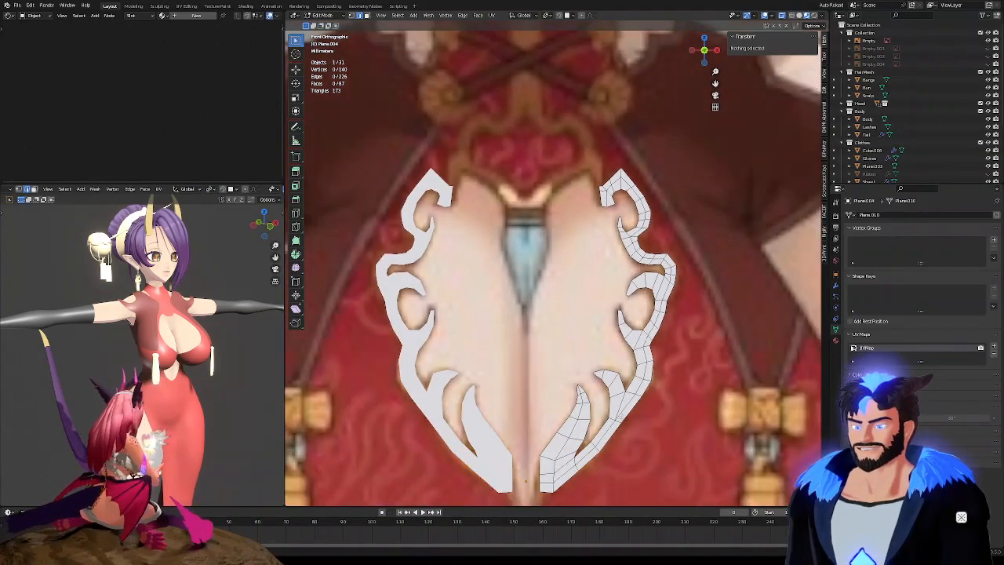
Shift the inner column of vertices at the lower tip of the chest trim outward to follow the curve
{"action": "middle_click_drag", "start_coordinate": [564, 405], "coordinate": [519, 270], "text": "shift"}
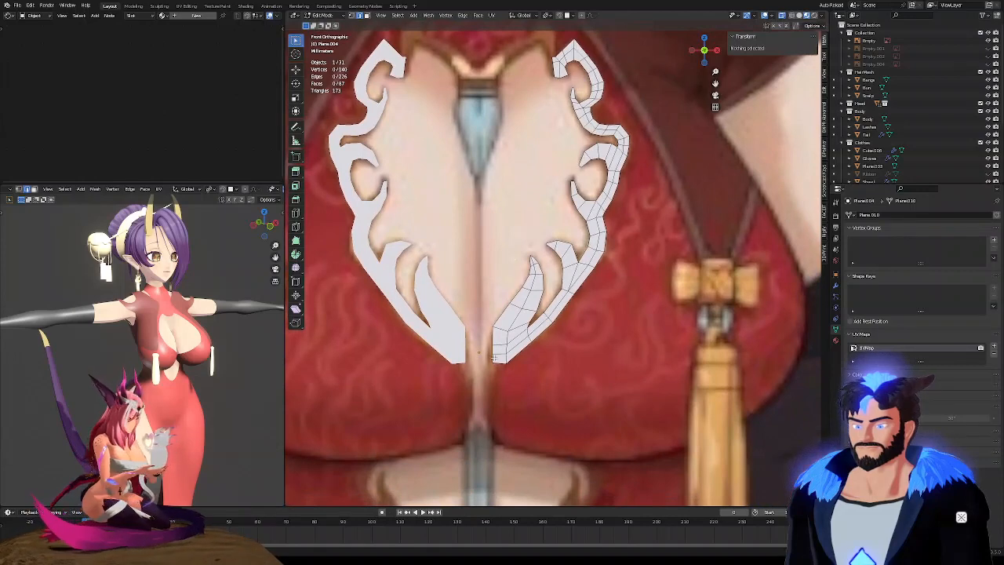
{"action": "scroll", "coordinate": [493, 358], "scroll_direction": "up", "scroll_amount": 4}
{"action": "left_click", "coordinate": [497, 360]}
{"action": "key", "text": "g"}
{"action": "left_click", "coordinate": [518, 358]}
{"action": "left_click", "coordinate": [499, 338]}
{"action": "key", "text": "g"}
{"action": "left_click", "coordinate": [514, 328]}
{"action": "left_click", "coordinate": [499, 320]}
{"action": "key", "text": "g"}
{"action": "left_click", "coordinate": [507, 313]}
{"action": "key", "text": "g"}
{"action": "left_click", "coordinate": [500, 322]}
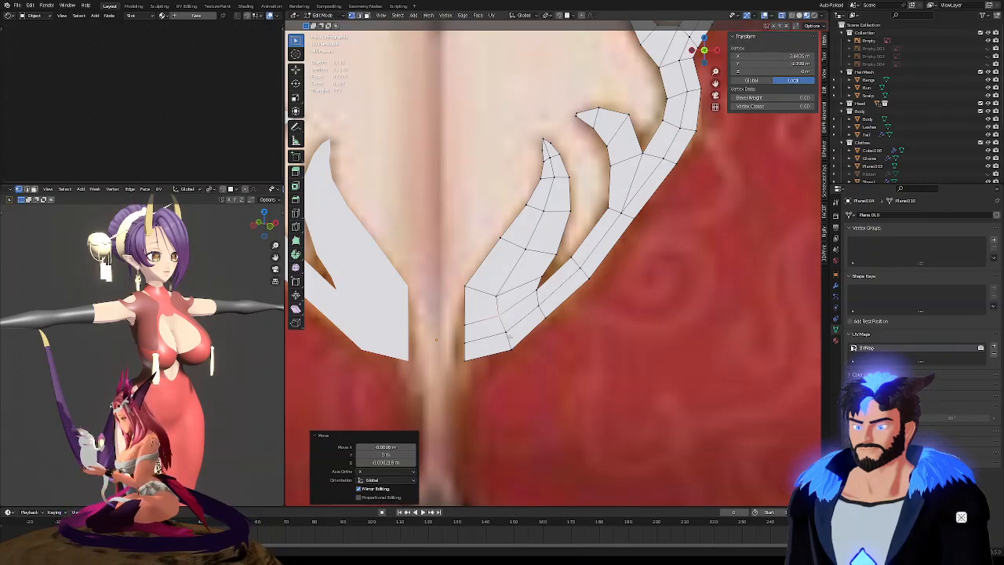
Nudge the vertices at the outer corner of the trim's lower tip to smooth its edge
{"action": "left_click", "coordinate": [506, 331]}
{"action": "key", "text": "g"}
{"action": "left_click", "coordinate": [505, 332]}
{"action": "left_click", "coordinate": [516, 348]}
{"action": "key", "text": "g"}
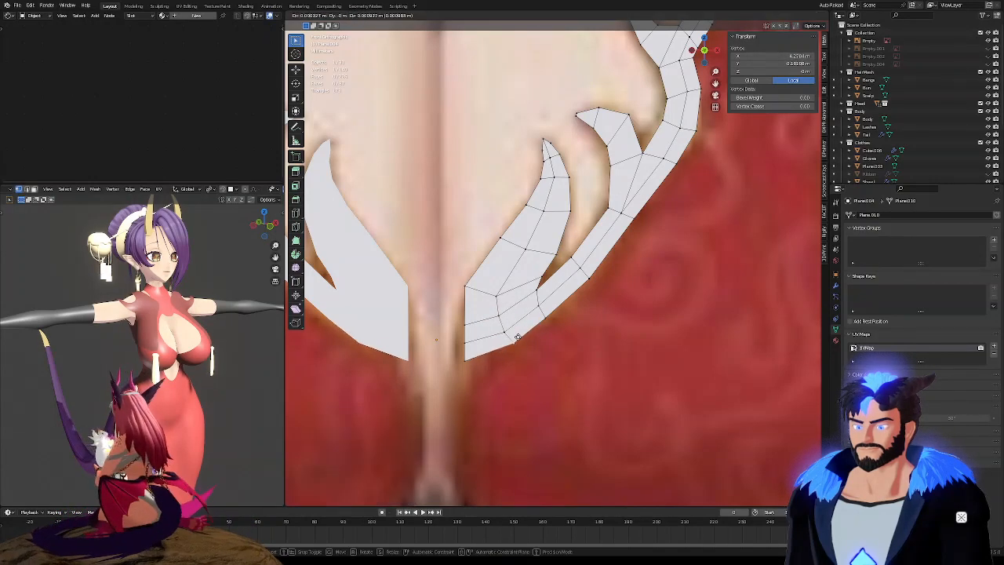
{"action": "left_click", "coordinate": [517, 340]}
Pull the inner-edge vertices at the bottom end of the trim outward and upward to round off the square corner
{"action": "left_click", "coordinate": [469, 356]}
{"action": "key", "text": "g"}
{"action": "left_click", "coordinate": [499, 350]}
{"action": "left_click", "coordinate": [477, 344]}
{"action": "key", "text": "g"}
{"action": "left_click", "coordinate": [495, 338]}
{"action": "left_click", "coordinate": [469, 323]}
{"action": "key", "text": "g"}
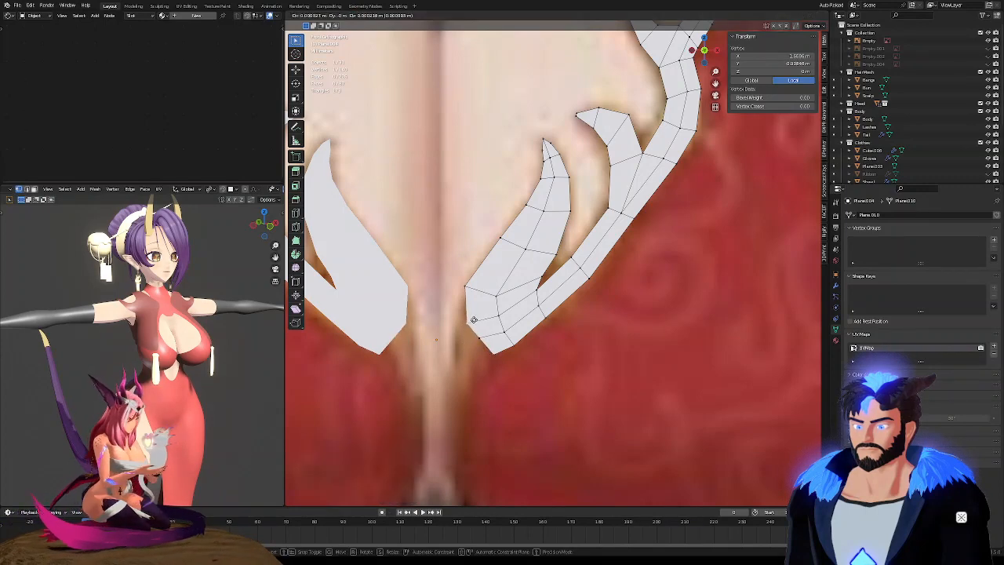
{"action": "left_click", "coordinate": [478, 318]}
{"action": "key", "text": "g"}
{"action": "left_click", "coordinate": [472, 306]}
Fine-tune the remaining vertices of the rounded lower tip and save the file
{"action": "left_click", "coordinate": [483, 336]}
{"action": "key", "text": "g"}
{"action": "left_click", "coordinate": [478, 334]}
{"action": "left_click", "coordinate": [503, 329]}
{"action": "key", "text": "g"}
{"action": "left_click", "coordinate": [504, 326]}
{"action": "left_click", "coordinate": [494, 353]}
{"action": "key", "text": "g"}
{"action": "left_click", "coordinate": [494, 350]}
{"action": "scroll", "coordinate": [491, 294], "scroll_direction": "down", "scroll_amount": 3}
{"action": "scroll", "coordinate": [489, 292], "scroll_direction": "down", "scroll_amount": 4}
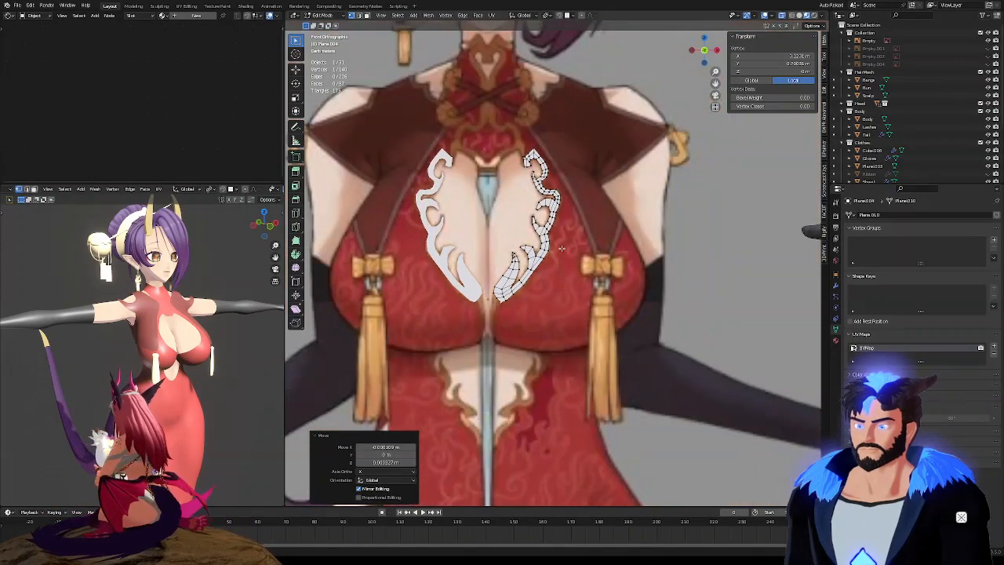
{"action": "key", "text": "ctrl+s"}
Add a centred loop cut near the tip of the trim's middle curl and scale its end vertices down to a point
{"action": "scroll", "coordinate": [554, 220], "scroll_direction": "down", "scroll_amount": 4}
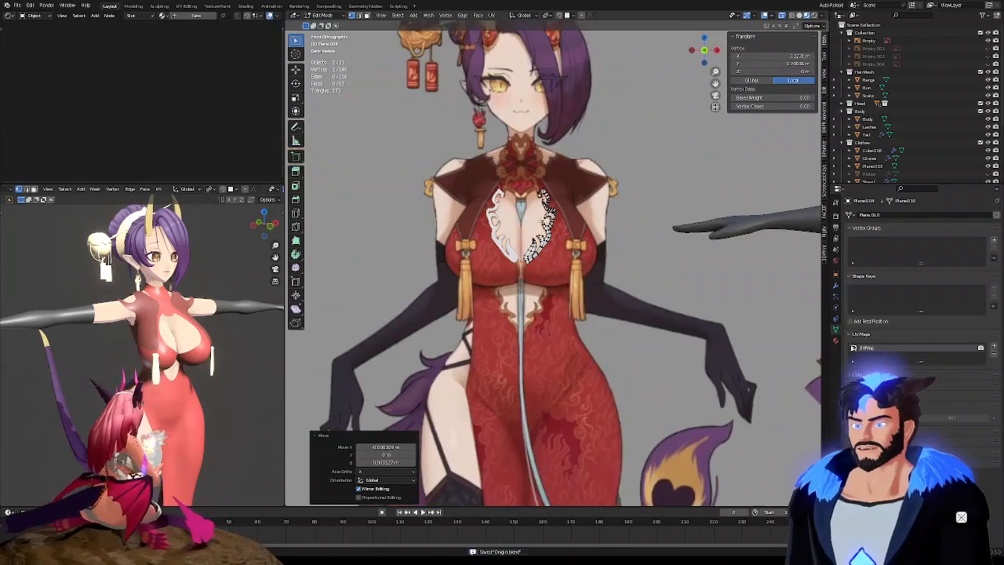
{"action": "scroll", "coordinate": [542, 216], "scroll_direction": "up", "scroll_amount": 5}
{"action": "scroll", "coordinate": [493, 320], "scroll_direction": "up", "scroll_amount": 8}
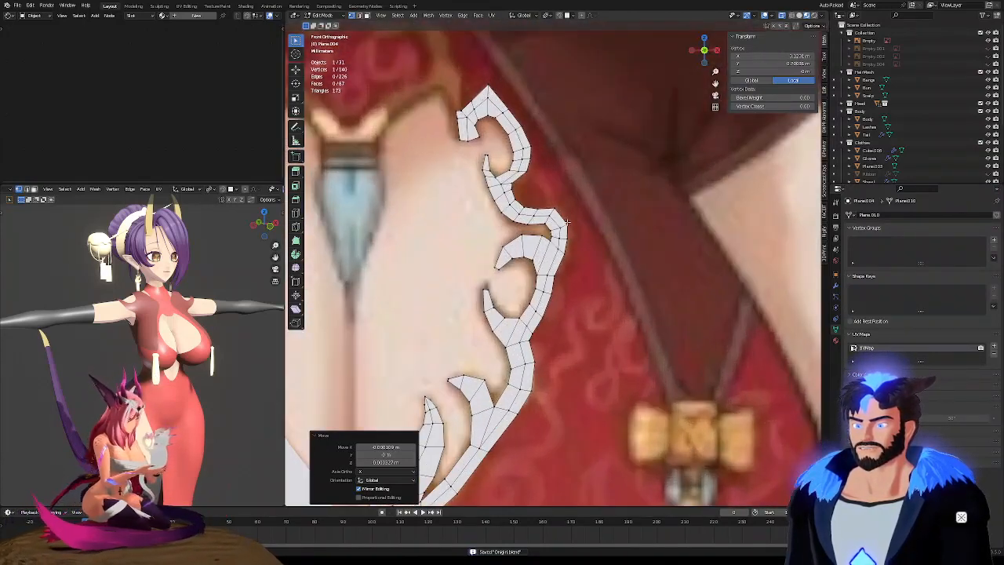
{"action": "scroll", "coordinate": [505, 259], "scroll_direction": "up", "scroll_amount": 3}
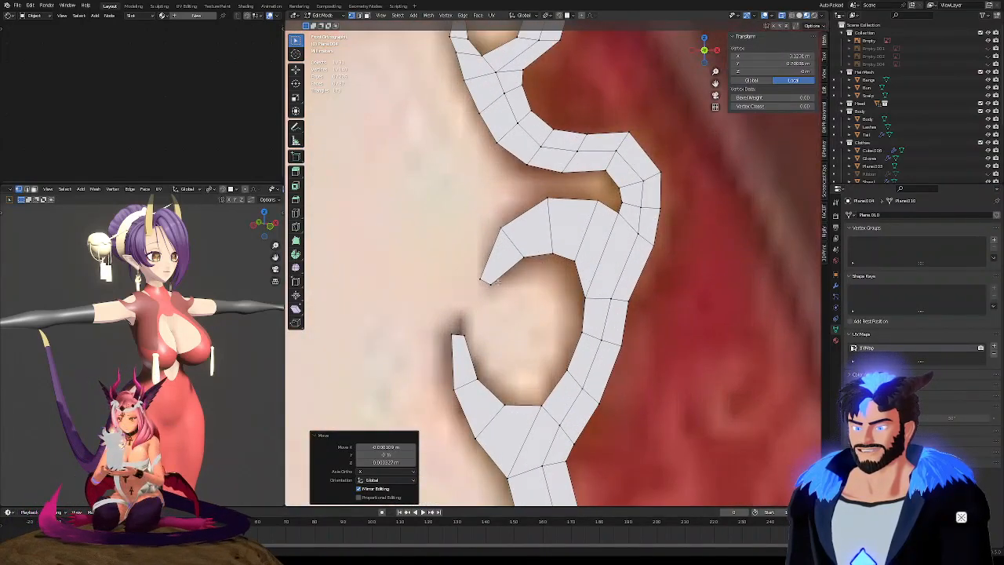
{"action": "key", "text": "ctrl+r"}
{"action": "left_click", "coordinate": [507, 269]}
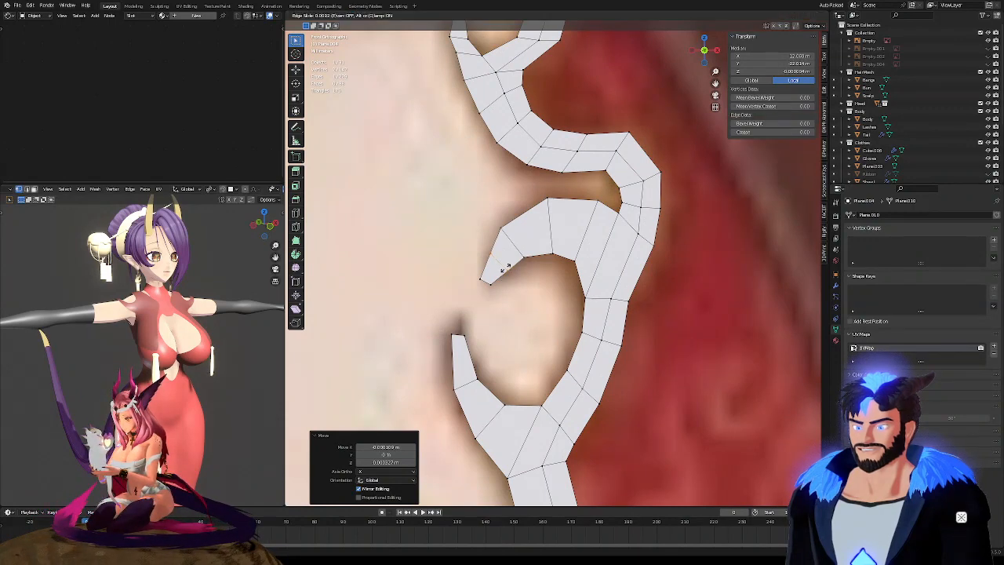
{"action": "right_click", "coordinate": [507, 269]}
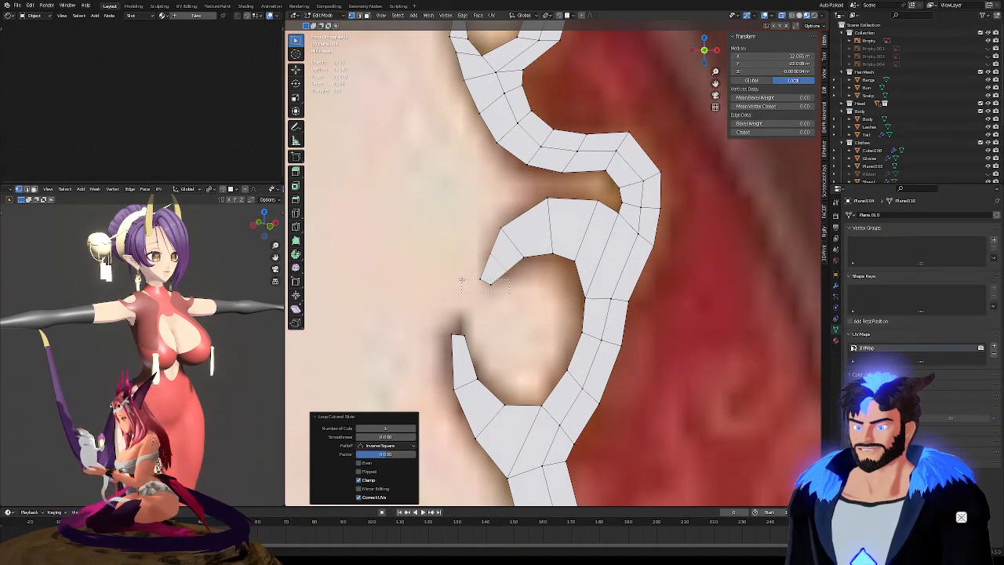
{"action": "left_click_drag", "start_coordinate": [461, 280], "coordinate": [463, 281]}
{"action": "key", "text": "s"}
{"action": "left_click", "coordinate": [508, 289]}
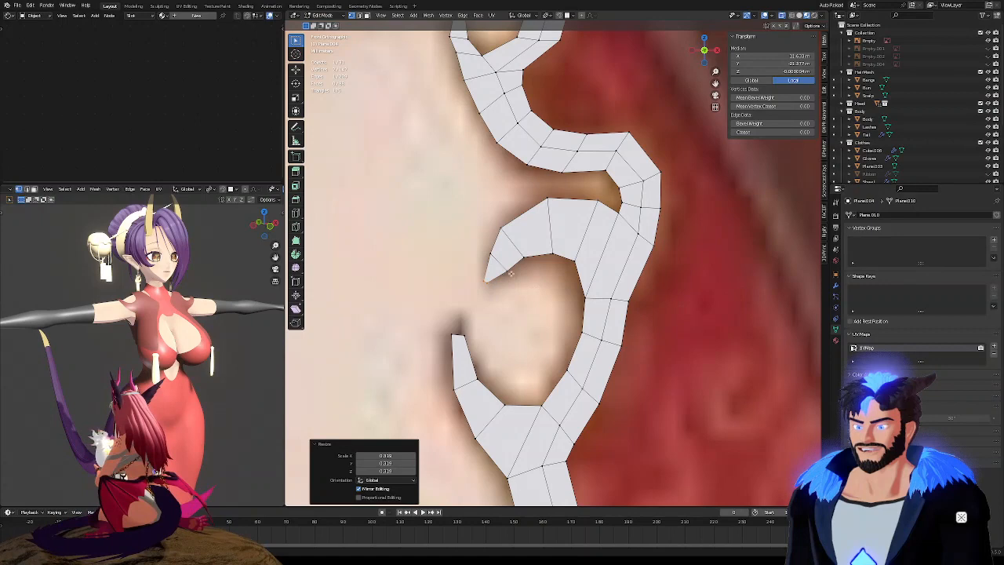
Narrow the new edge loop near the middle curl's tip and reposition it to taper the curl
{"action": "key", "text": "2"}
{"action": "key", "text": "s"}
{"action": "left_click", "coordinate": [565, 272]}
{"action": "key", "text": "g"}
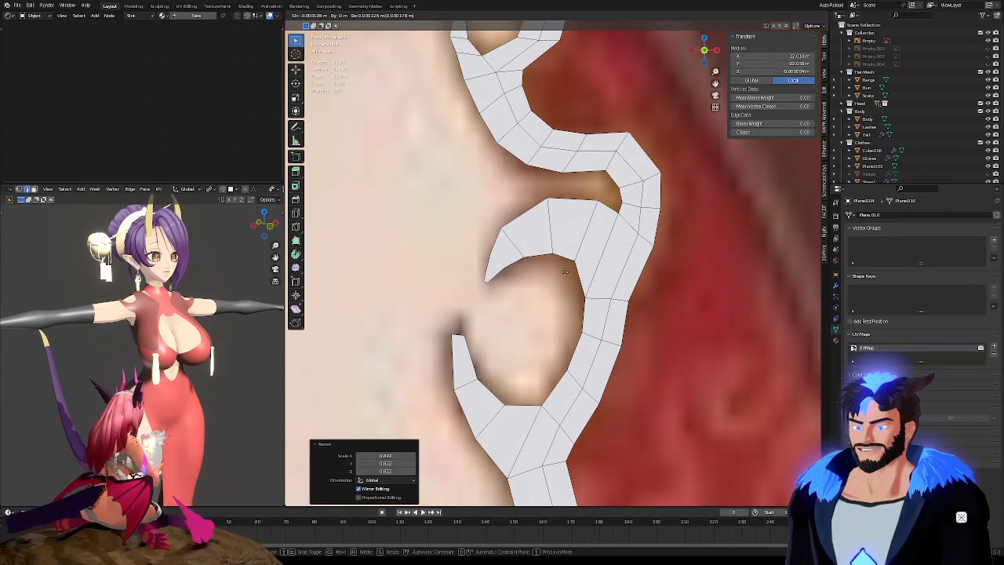
{"action": "left_click", "coordinate": [564, 272]}
Move the outer and inner vertices of the middle curl so its hook follows the reference drawing
{"action": "left_click", "coordinate": [514, 244]}
{"action": "key", "text": "1"}
{"action": "left_click", "coordinate": [507, 226]}
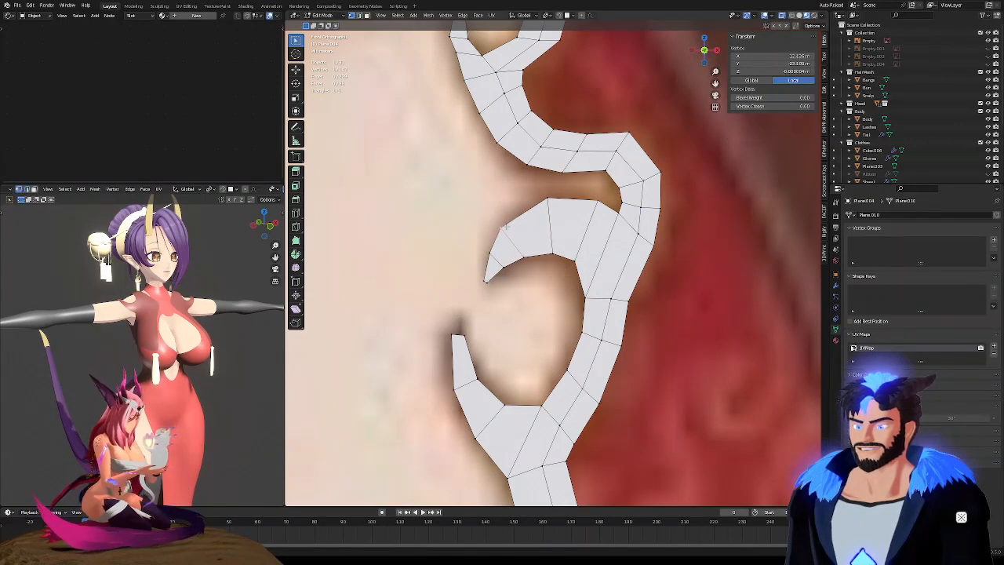
{"action": "key", "text": "g"}
{"action": "left_click", "coordinate": [523, 208]}
{"action": "left_click", "coordinate": [523, 247]}
{"action": "key", "text": "g"}
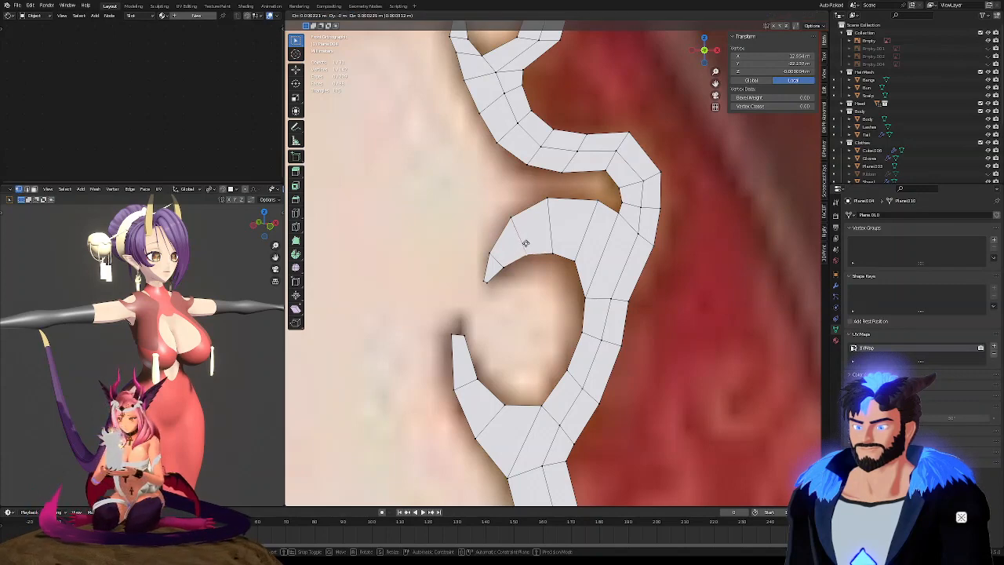
{"action": "left_click", "coordinate": [526, 243]}
{"action": "left_click", "coordinate": [505, 269]}
{"action": "key", "text": "g"}
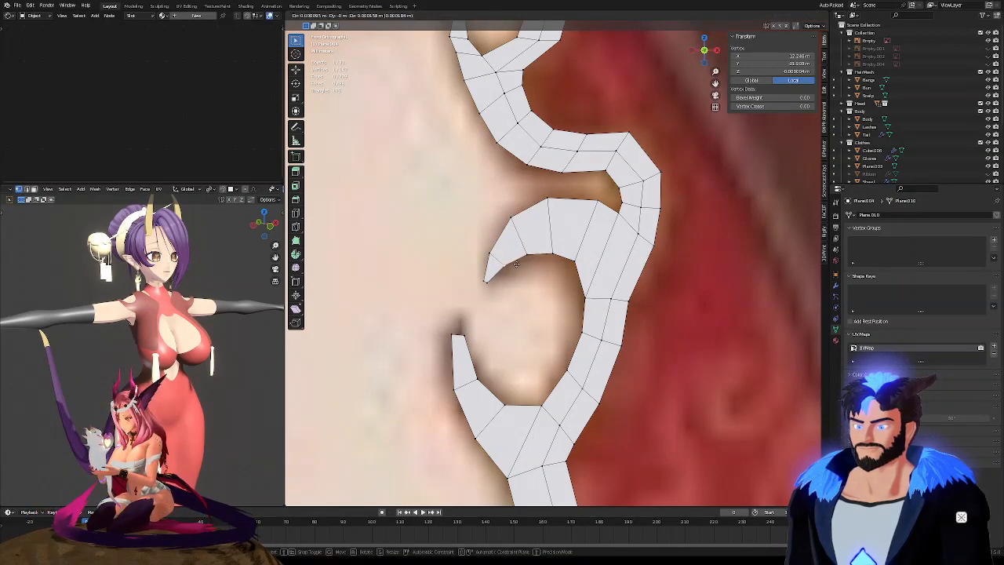
{"action": "left_click", "coordinate": [517, 264]}
Extrude the small side edge at the trim's upper end toward the centre and adjust its lower corner vertex
{"action": "scroll", "coordinate": [550, 233], "scroll_direction": "down", "scroll_amount": 6}
{"action": "scroll", "coordinate": [549, 233], "scroll_direction": "down", "scroll_amount": 4}
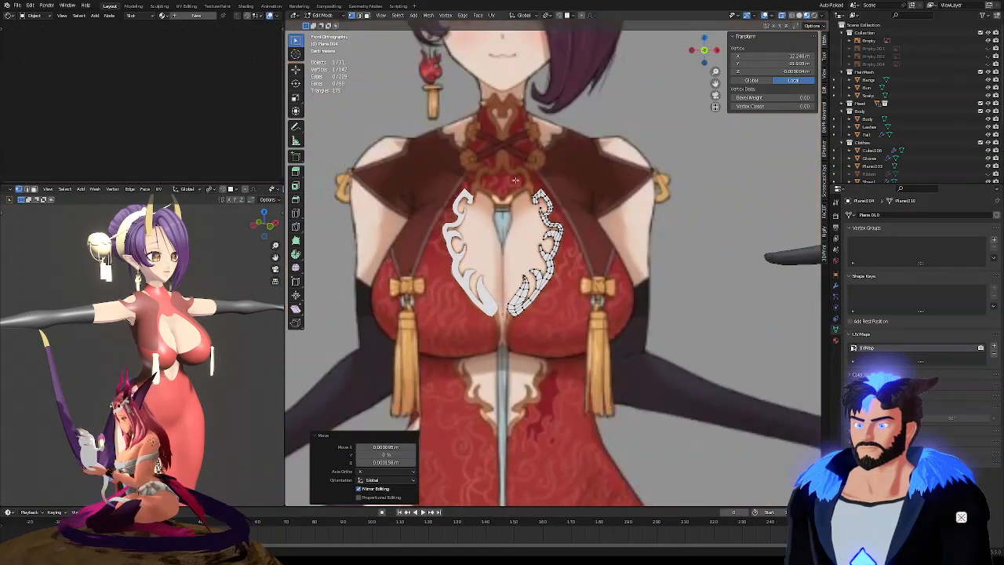
{"action": "scroll", "coordinate": [520, 190], "scroll_direction": "up", "scroll_amount": 10}
{"action": "left_click", "coordinate": [575, 272], "text": "shift"}
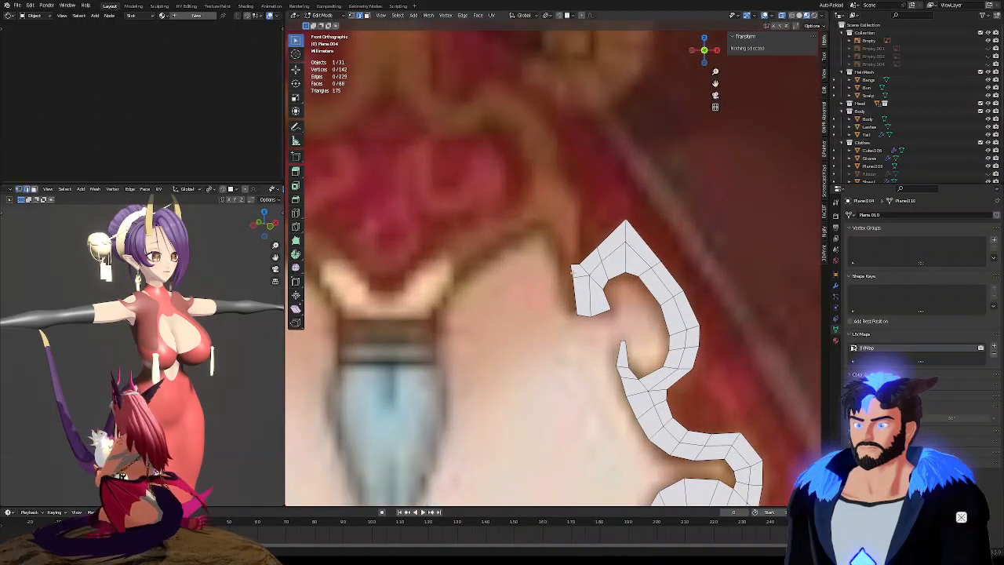
{"action": "scroll", "coordinate": [573, 271], "scroll_direction": "up", "scroll_amount": 3}
{"action": "key", "text": "e"}
{"action": "left_click", "coordinate": [548, 265]}
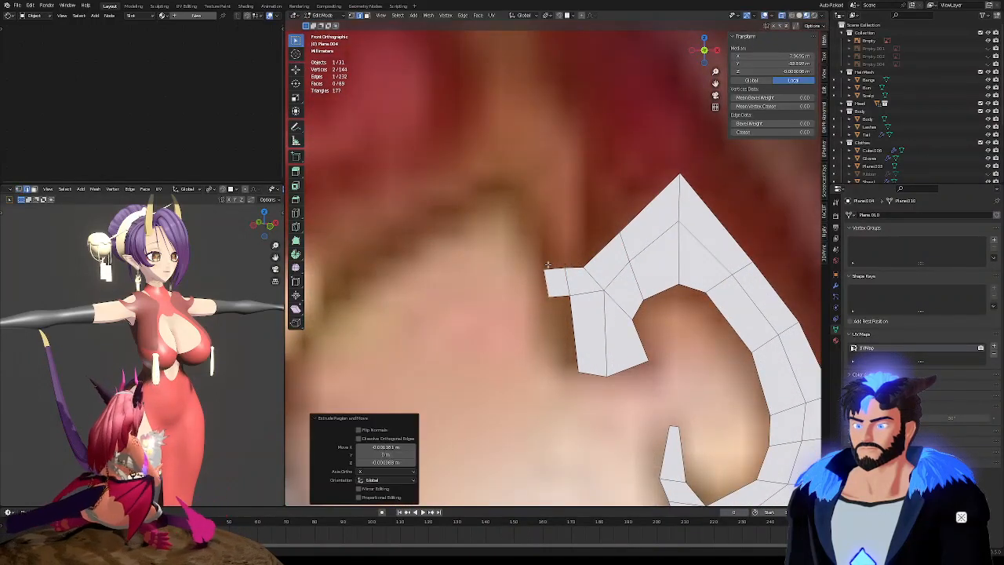
{"action": "key", "text": "1"}
{"action": "left_click", "coordinate": [550, 288]}
{"action": "key", "text": "g"}
{"action": "left_click", "coordinate": [542, 288]}
Fill the gap below the extruded segment with a face and move the bottom vertices into a rounded end
{"action": "left_click", "coordinate": [570, 296]}
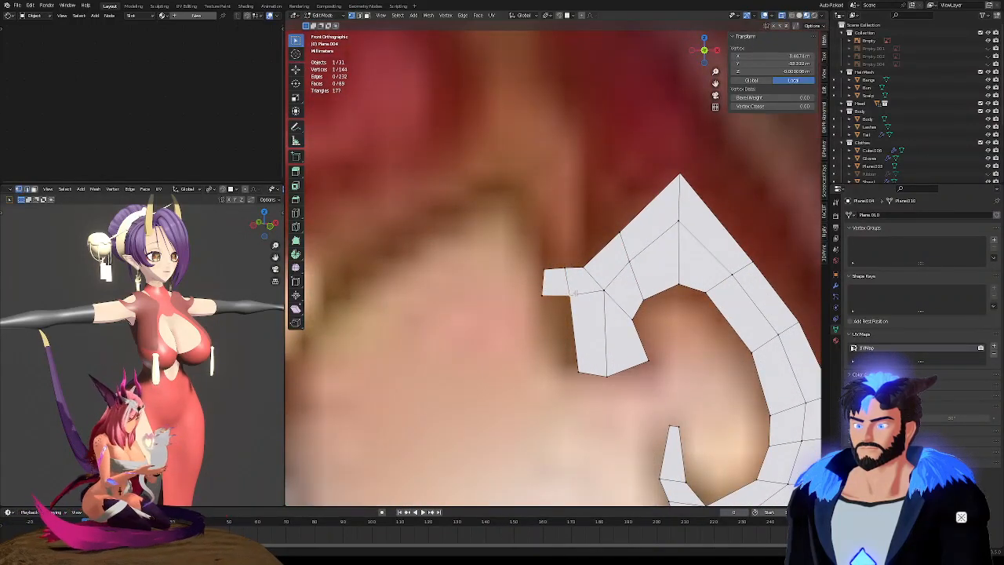
{"action": "key", "text": "f"}
{"action": "left_click", "coordinate": [558, 329]}
{"action": "key", "text": "g"}
{"action": "right_click", "coordinate": [619, 358]}
{"action": "left_click", "coordinate": [611, 369]}
{"action": "key", "text": "g"}
{"action": "left_click", "coordinate": [623, 365]}
{"action": "left_click", "coordinate": [582, 369]}
{"action": "key", "text": "g"}
{"action": "left_click", "coordinate": [587, 376]}
{"action": "left_click", "coordinate": [651, 356]}
{"action": "key", "text": "g"}
{"action": "left_click", "coordinate": [647, 332]}
Adjust the inner vertices of the trim's upper hook to smooth the curve around its opening
{"action": "left_click", "coordinate": [642, 299]}
{"action": "key", "text": "g"}
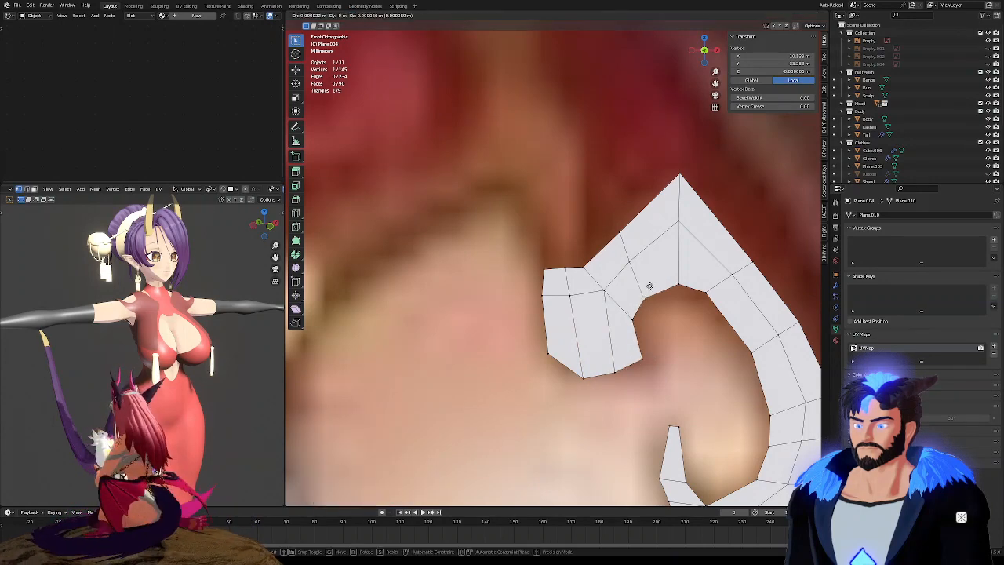
{"action": "left_click", "coordinate": [659, 279]}
{"action": "left_click", "coordinate": [636, 322]}
{"action": "key", "text": "g"}
{"action": "left_click", "coordinate": [640, 318]}
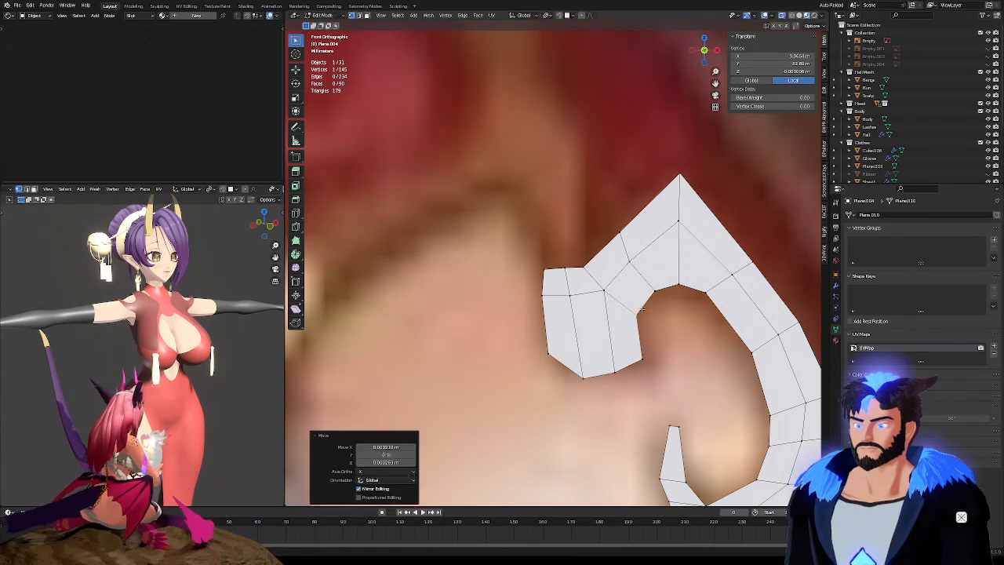
{"action": "left_click", "coordinate": [637, 351]}
{"action": "key", "text": "g"}
{"action": "left_click", "coordinate": [637, 344]}
{"action": "left_click", "coordinate": [619, 363]}
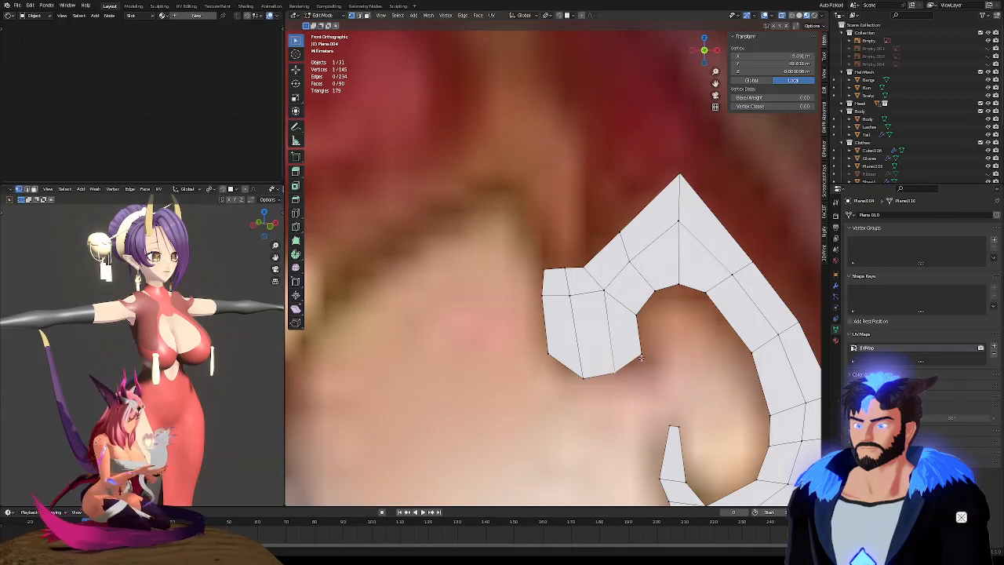
Extrude the top edges of the trim's upper end upward, then rotate, scale and move them into a slanted branch
{"action": "left_click", "coordinate": [574, 269], "text": "shift"}
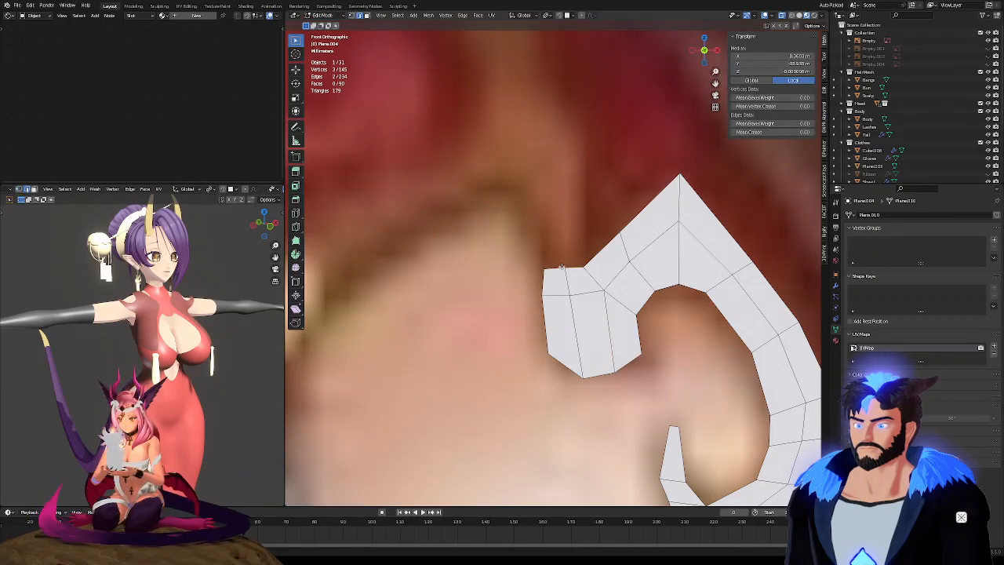
{"action": "scroll", "coordinate": [562, 267], "scroll_direction": "down", "scroll_amount": 3}
{"action": "key", "text": "e"}
{"action": "left_click", "coordinate": [582, 197]}
{"action": "key", "text": "r"}
{"action": "left_click", "coordinate": [585, 173]}
{"action": "key", "text": "s"}
{"action": "left_click", "coordinate": [610, 165]}
{"action": "key", "text": "g"}
{"action": "left_click", "coordinate": [610, 161]}
{"action": "key", "text": "r"}
{"action": "left_click", "coordinate": [604, 153]}
{"action": "key", "text": "g"}
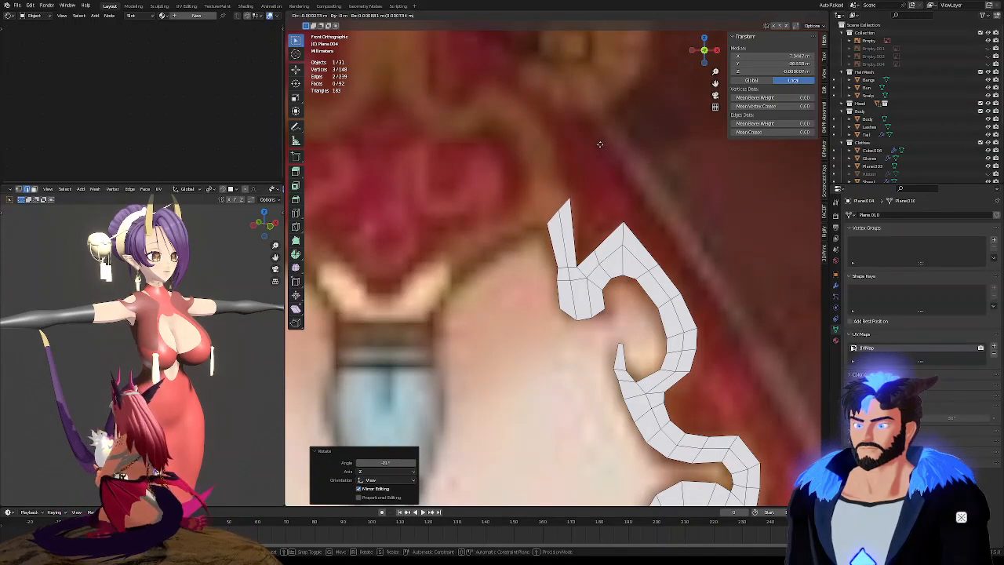
{"action": "left_click", "coordinate": [600, 145]}
Add a centred loop cut across the new upper branch and adjust it and the branch's base vertex
{"action": "scroll", "coordinate": [575, 241], "scroll_direction": "up", "scroll_amount": 3}
{"action": "key", "text": "ctrl+r"}
{"action": "left_click", "coordinate": [571, 235]}
{"action": "right_click", "coordinate": [571, 235]}
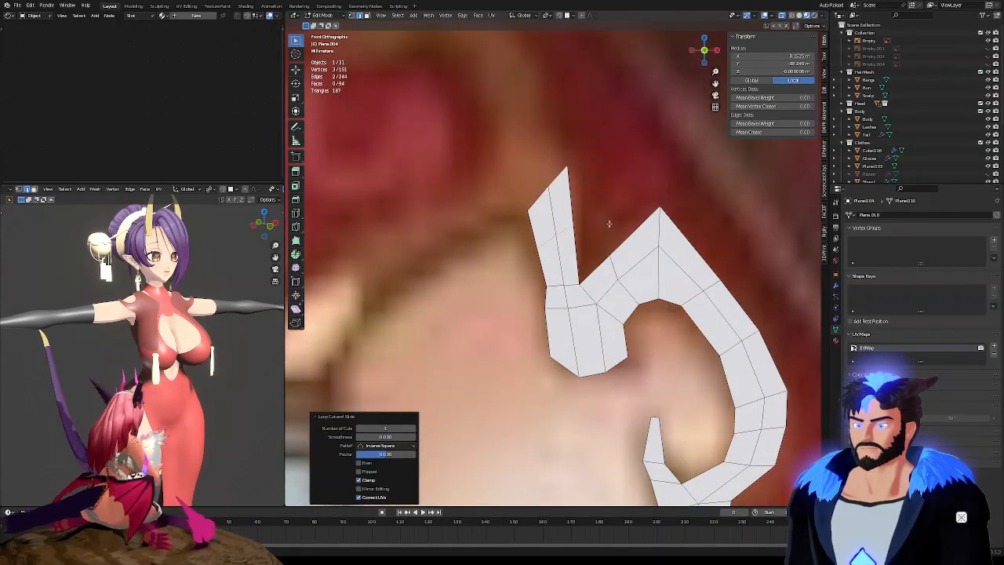
{"action": "key", "text": "r"}
{"action": "left_click", "coordinate": [615, 224]}
{"action": "key", "text": "g"}
{"action": "left_click", "coordinate": [619, 224]}
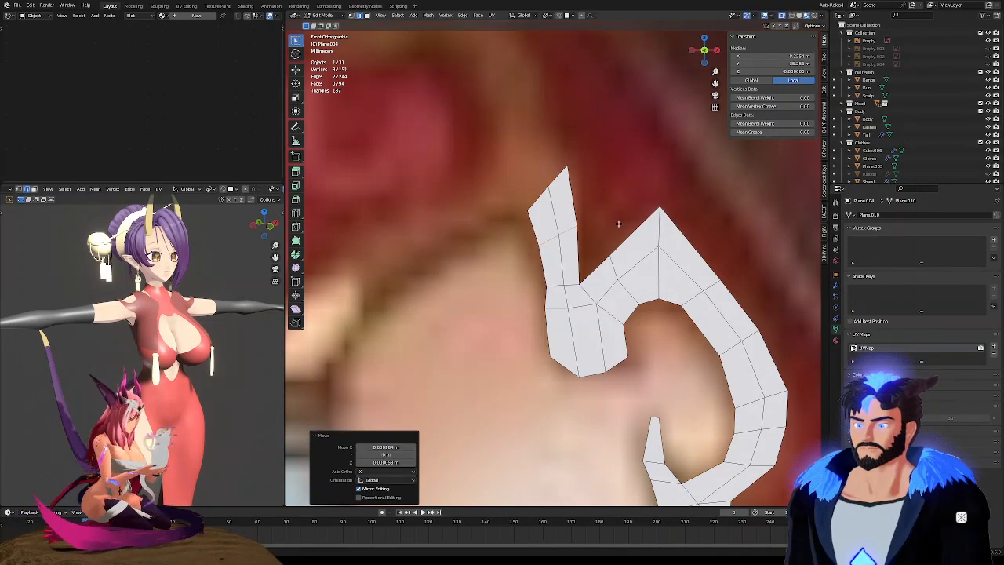
{"action": "key", "text": "1"}
{"action": "left_click", "coordinate": [554, 280]}
{"action": "key", "text": "g"}
{"action": "left_click", "coordinate": [552, 277]}
Extrude the slanted end of the upper branch toward the centre and spread its end vertices into a straight segment
{"action": "scroll", "coordinate": [622, 245], "scroll_direction": "down", "scroll_amount": 3}
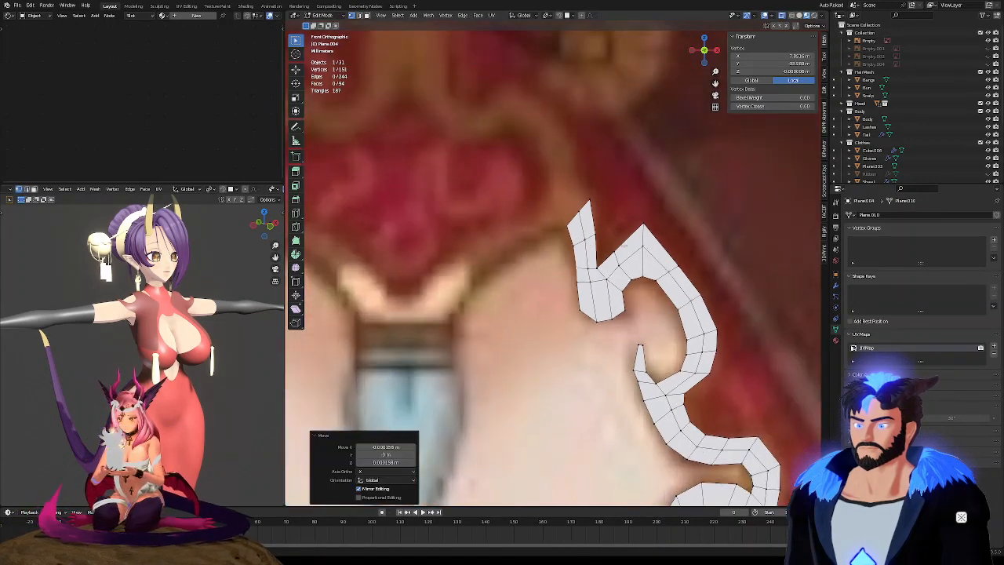
{"action": "scroll", "coordinate": [624, 246], "scroll_direction": "down", "scroll_amount": 1}
{"action": "middle_click_drag", "start_coordinate": [556, 242], "coordinate": [626, 253], "text": "shift"}
{"action": "scroll", "coordinate": [626, 253], "scroll_direction": "up", "scroll_amount": 3}
{"action": "key", "text": "2"}
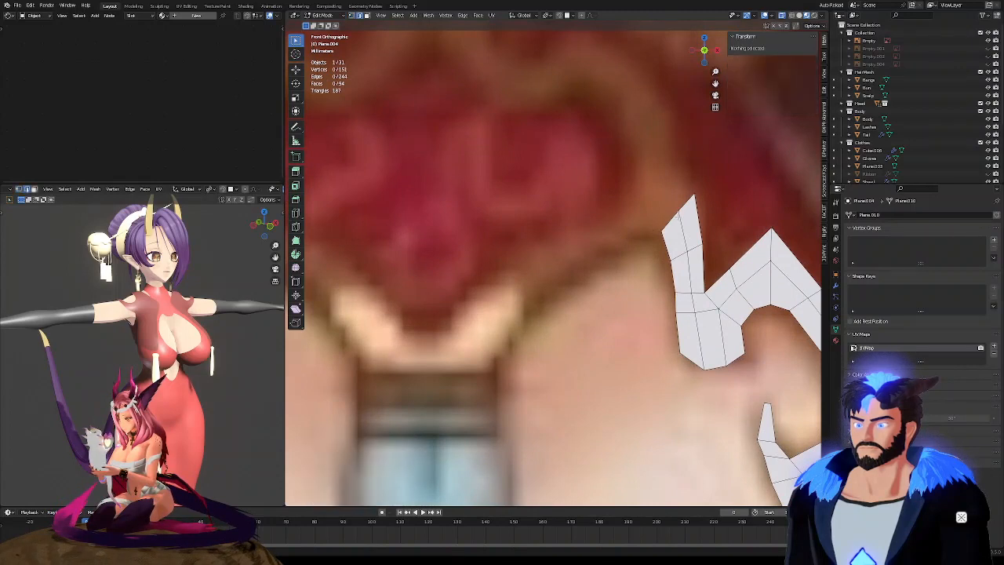
{"action": "left_click", "coordinate": [673, 220]}
{"action": "key", "text": "e"}
{"action": "left_click", "coordinate": [658, 196]}
{"action": "key", "text": "1"}
{"action": "left_click", "coordinate": [657, 195]}
{"action": "key", "text": "g"}
{"action": "left_click", "coordinate": [623, 192]}
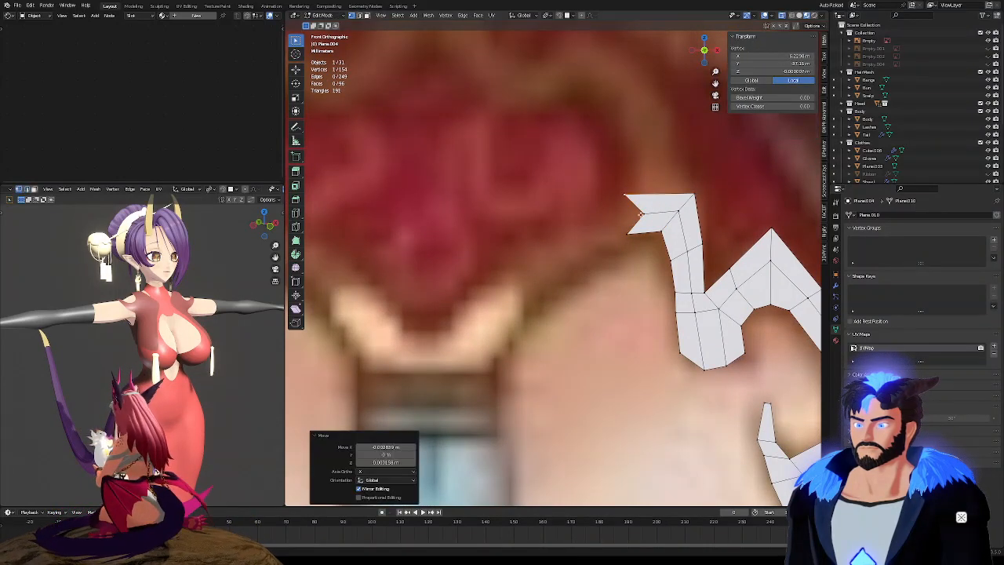
{"action": "left_click", "coordinate": [638, 213]}
{"action": "key", "text": "g"}
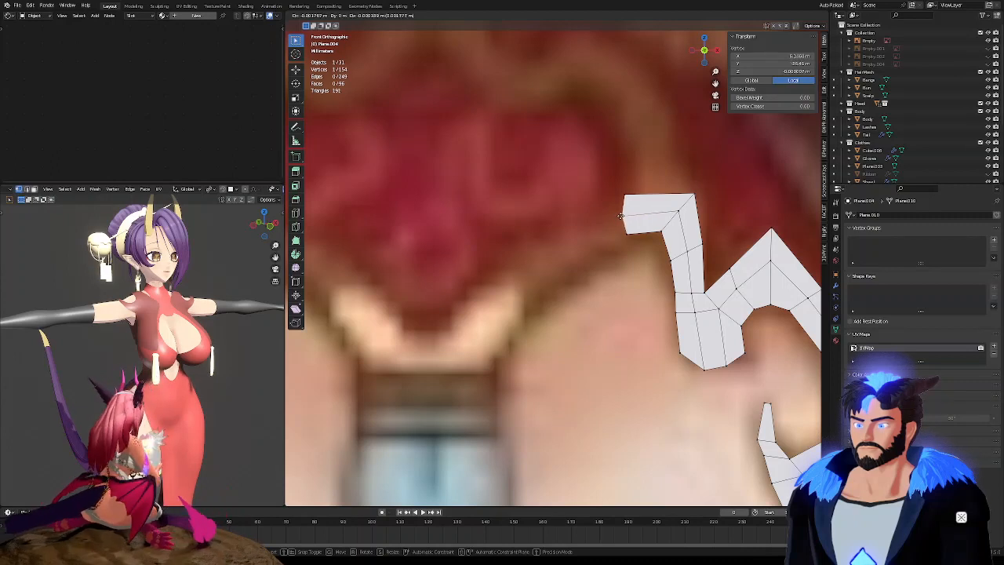
{"action": "left_click", "coordinate": [632, 214]}
Fine-tune the end vertices of the new horizontal segment over the reference and select its end edges
{"action": "left_click", "coordinate": [629, 233]}
{"action": "key", "text": "g"}
{"action": "left_click", "coordinate": [633, 232]}
{"action": "left_click", "coordinate": [634, 214]}
{"action": "key", "text": "g"}
{"action": "left_click", "coordinate": [630, 214]}
{"action": "left_click", "coordinate": [627, 195]}
{"action": "key", "text": "g"}
{"action": "left_click", "coordinate": [622, 199]}
{"action": "left_click", "coordinate": [633, 216]}
{"action": "key", "text": "g"}
{"action": "left_click", "coordinate": [631, 216]}
{"action": "key", "text": "2"}
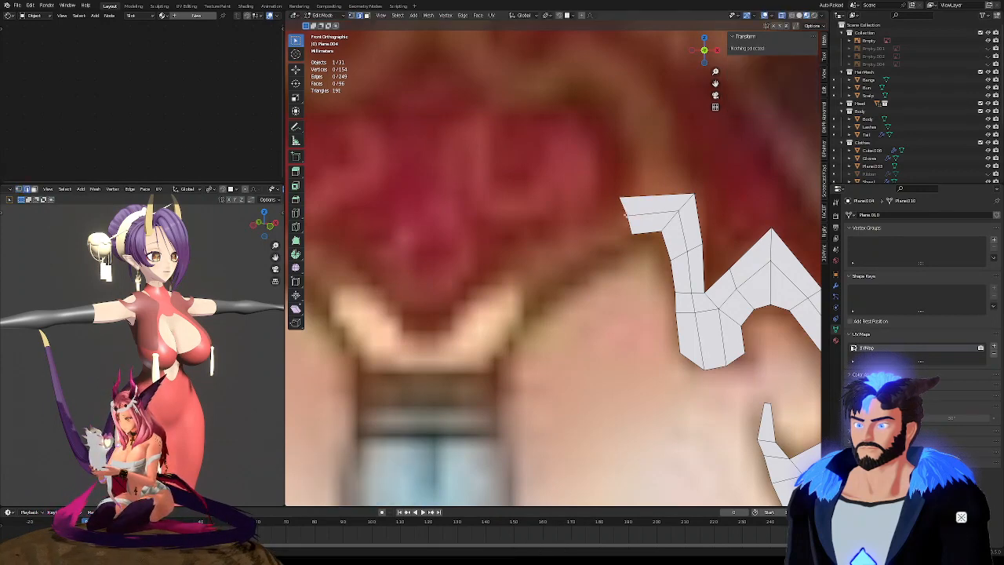
{"action": "left_click", "coordinate": [625, 211]}
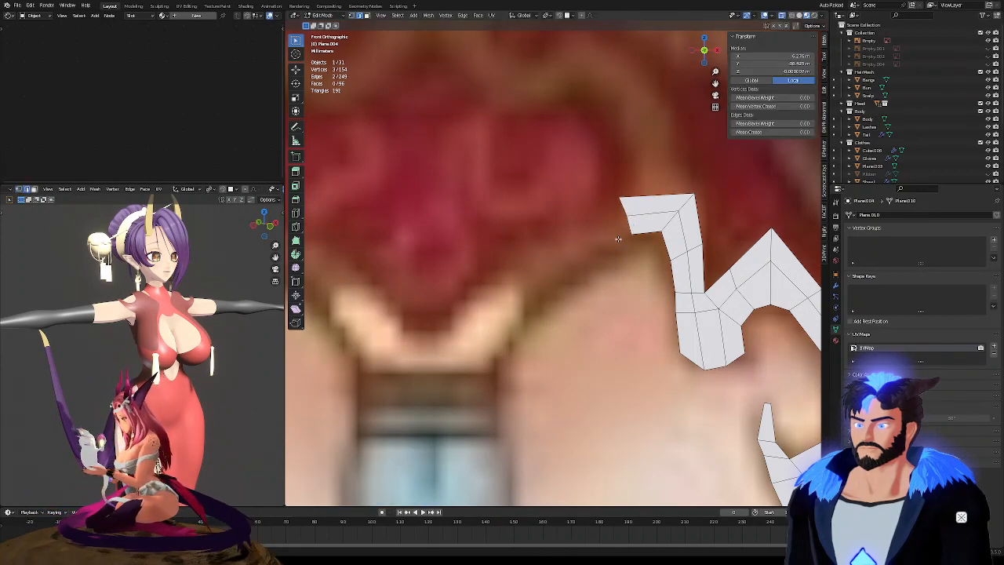
Extrude the trim's end edges diagonally down toward the centre, then rotate, move and narrow them to follow the reference
{"action": "key", "text": "e"}
{"action": "left_click", "coordinate": [632, 265]}
{"action": "key", "text": "r"}
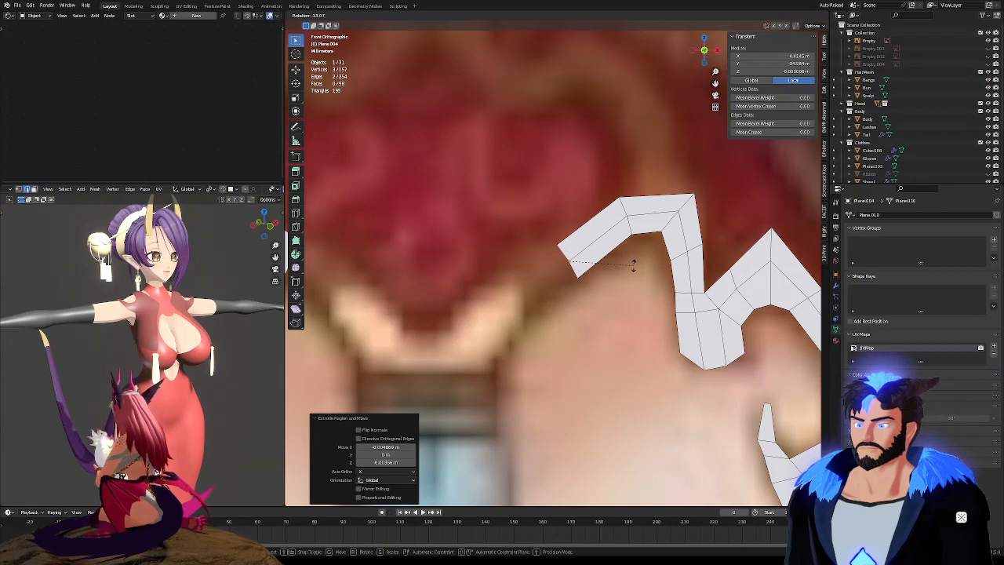
{"action": "left_click", "coordinate": [633, 265]}
{"action": "key", "text": "g"}
{"action": "left_click", "coordinate": [592, 255]}
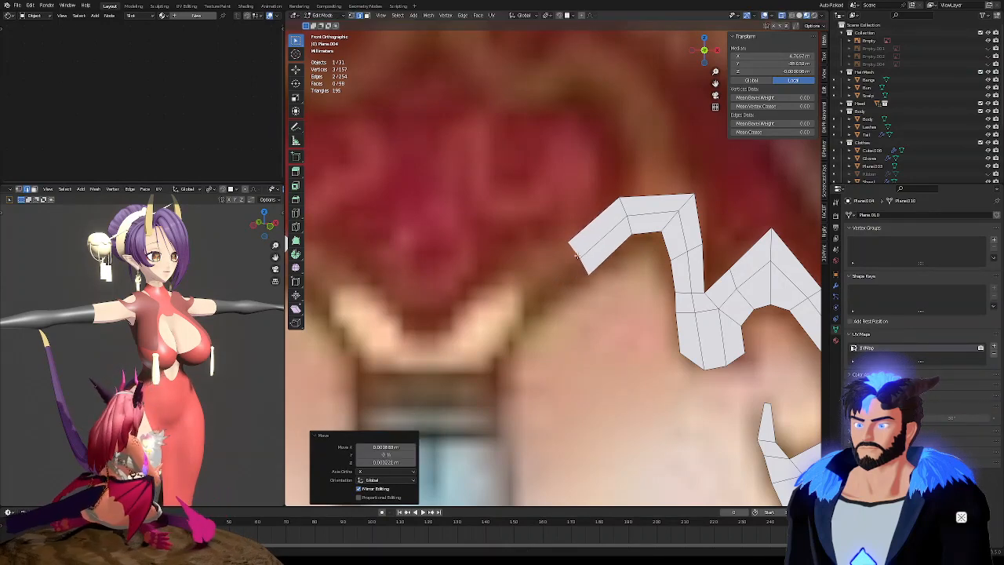
{"action": "key", "text": "s"}
{"action": "left_click", "coordinate": [611, 259]}
Extrude two more segments down toward the centre, widening the end of the first and narrowing the end of the second
{"action": "key", "text": "e"}
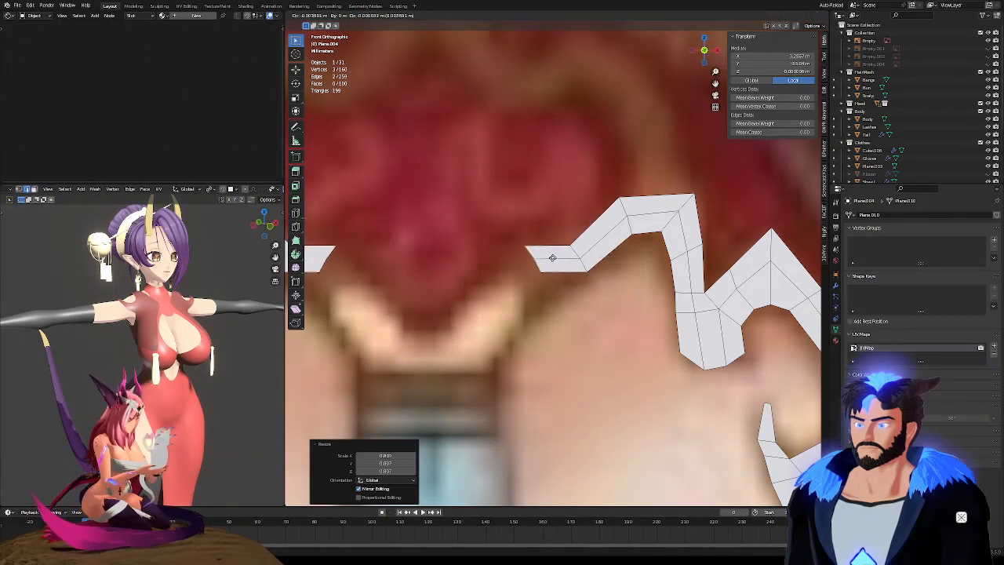
{"action": "left_click", "coordinate": [559, 268]}
{"action": "key", "text": "s"}
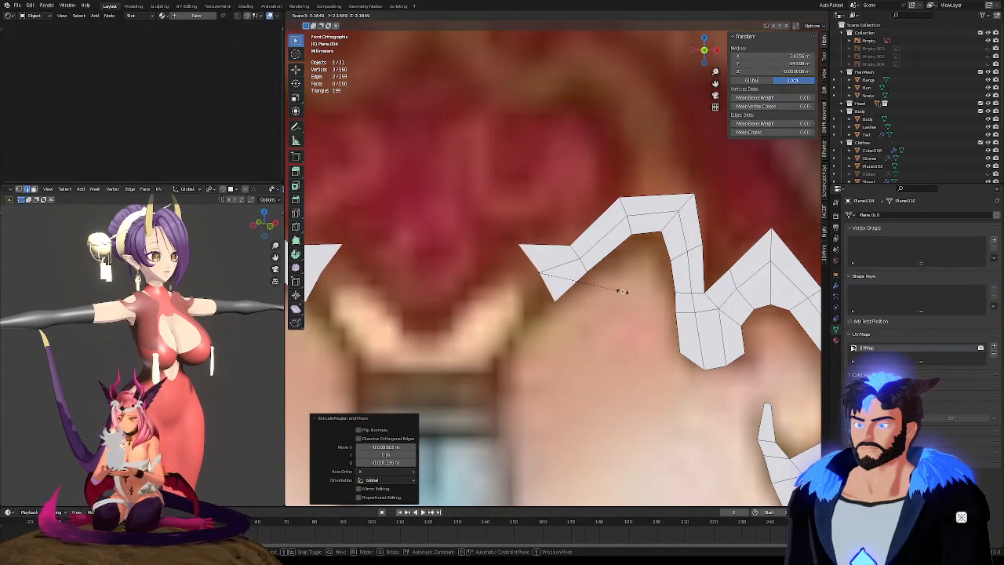
{"action": "left_click", "coordinate": [620, 291]}
{"action": "key", "text": "e"}
{"action": "left_click", "coordinate": [574, 311]}
{"action": "key", "text": "s"}
{"action": "left_click", "coordinate": [580, 287]}
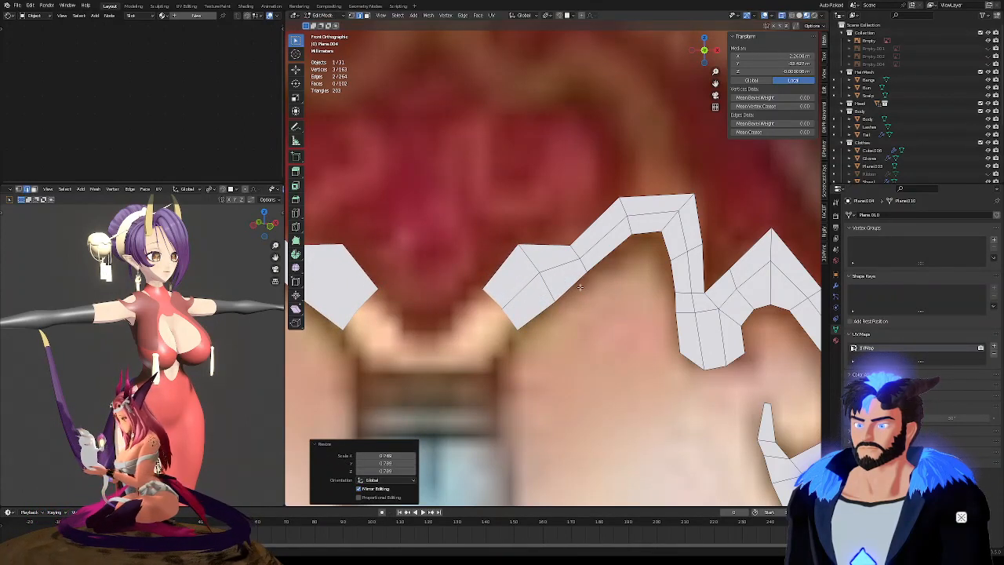
Extrude another segment down along the slanted golden band and rotate its end edges slightly
{"action": "key", "text": "e"}
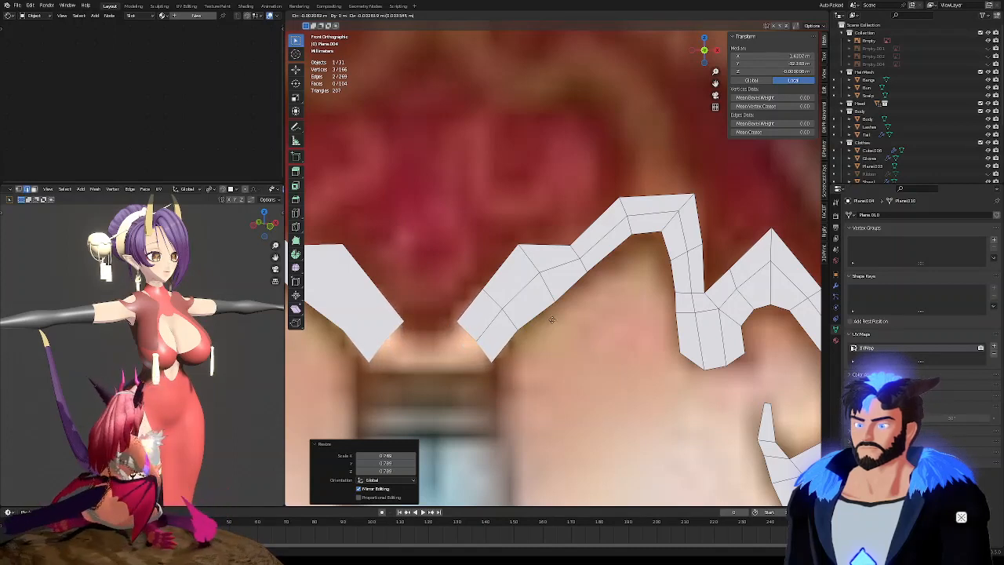
{"action": "left_click", "coordinate": [551, 319]}
{"action": "key", "text": "r"}
{"action": "left_click", "coordinate": [555, 309]}
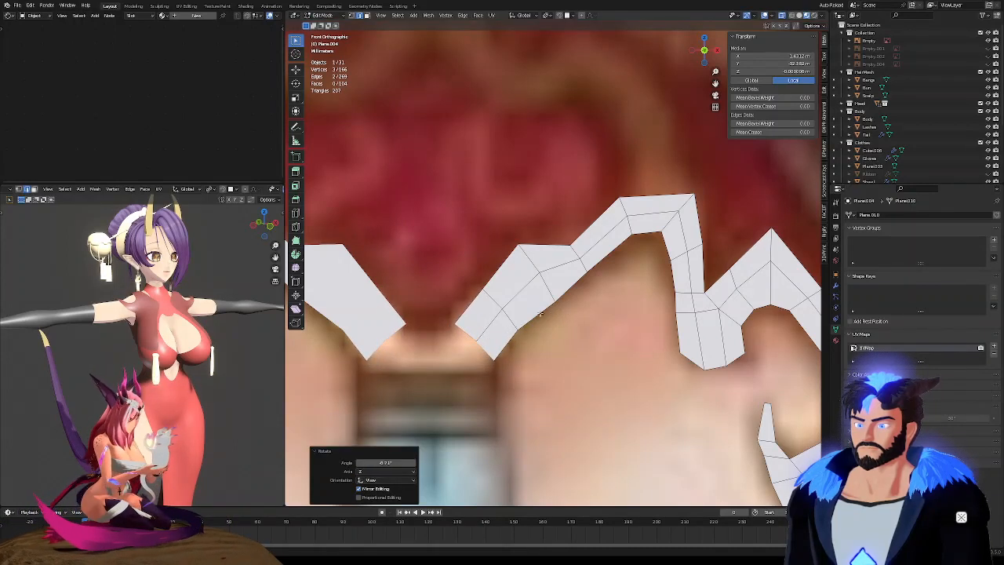
Extrude a last segment inward, show the modifier settings, and move its end edges onto the mirror centre line to join both halves
{"action": "key", "text": "e"}
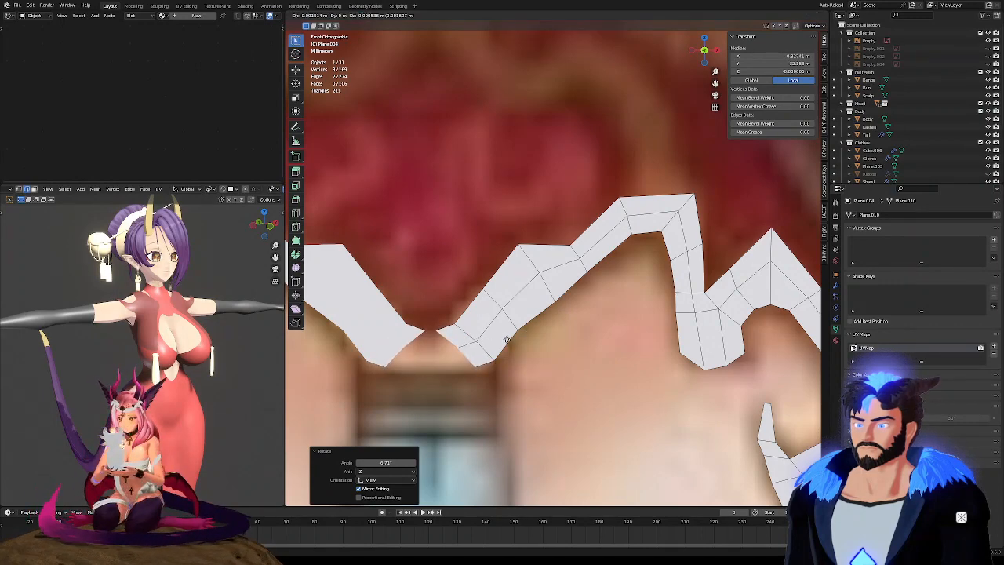
{"action": "left_click", "coordinate": [505, 339]}
{"action": "left_click", "coordinate": [836, 284]}
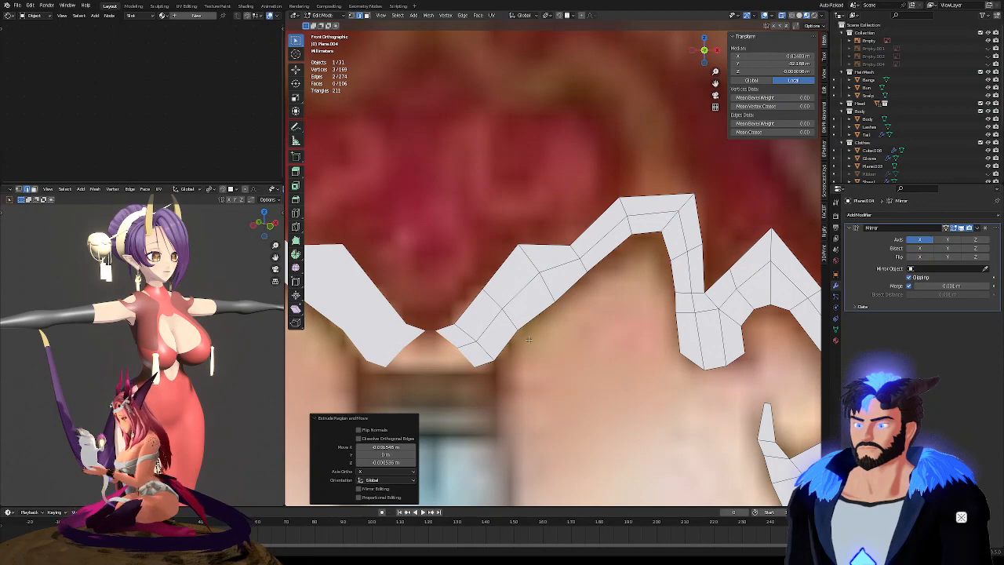
{"action": "key", "text": "g"}
{"action": "left_click", "coordinate": [455, 341]}
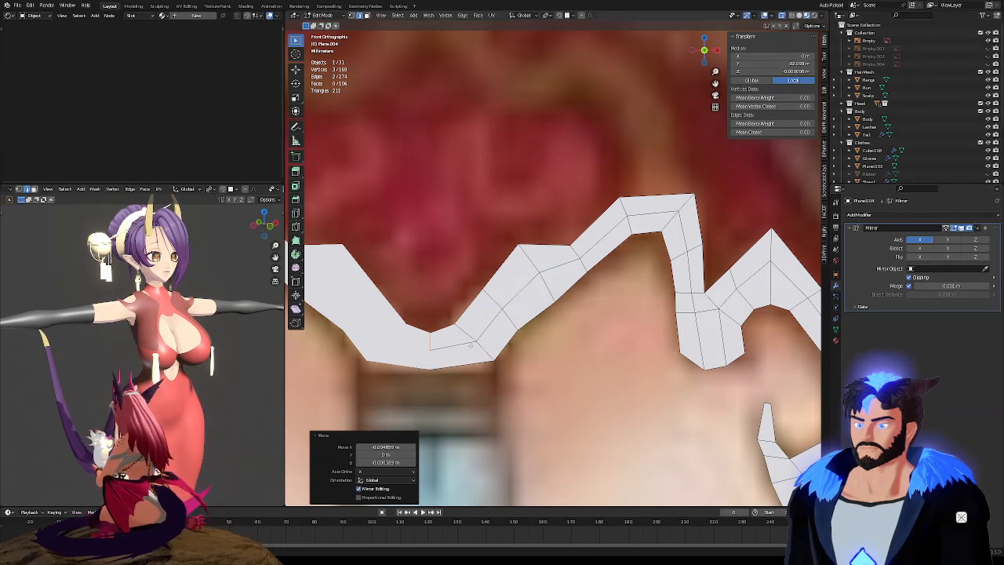
Add a centred loop cut across the segment beside the mirror line and shift a vertex on its lower edge outward
{"action": "key", "text": "1"}
{"action": "key", "text": "ctrl+r"}
{"action": "left_click", "coordinate": [460, 358]}
{"action": "right_click", "coordinate": [461, 358]}
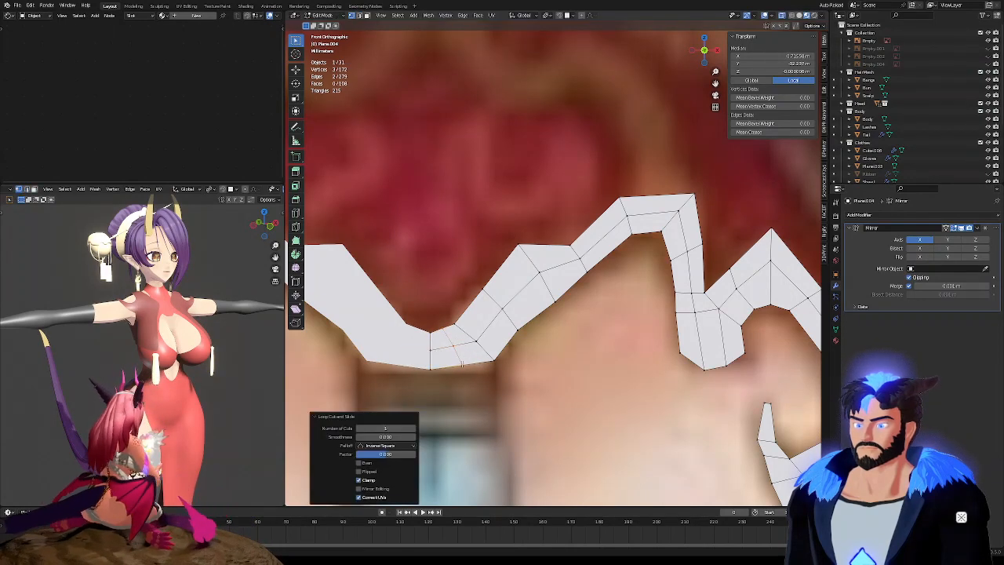
{"action": "left_click", "coordinate": [468, 366]}
{"action": "key", "text": "g"}
{"action": "left_click", "coordinate": [485, 372]}
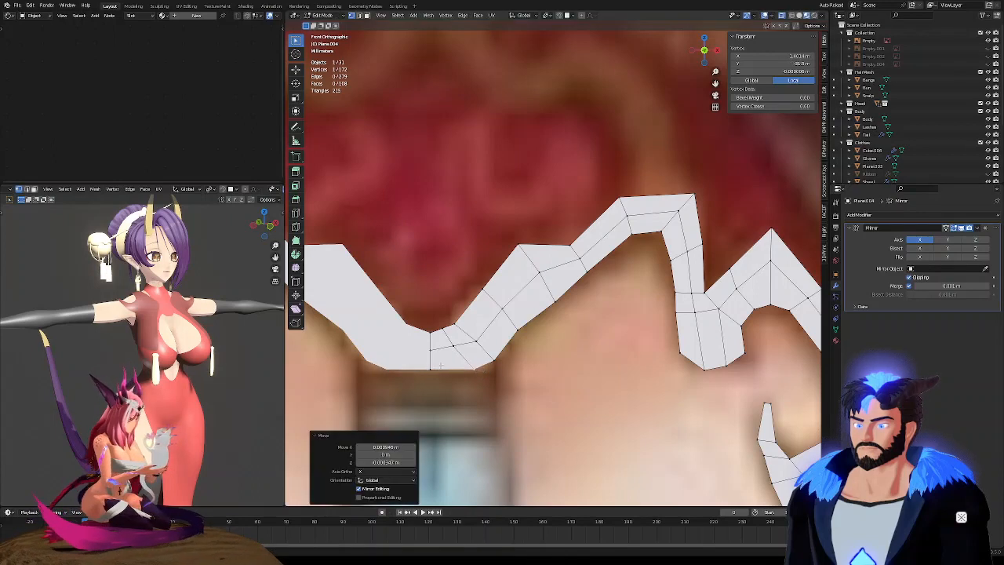
Reposition the lower-edge vertices from the mirror line to the outer corner to flatten the bottom of the central dip
{"action": "left_click", "coordinate": [433, 366]}
{"action": "key", "text": "g"}
{"action": "left_click", "coordinate": [435, 368]}
{"action": "left_click", "coordinate": [478, 368]}
{"action": "key", "text": "g"}
{"action": "left_click", "coordinate": [479, 370]}
{"action": "left_click", "coordinate": [496, 360]}
{"action": "key", "text": "g"}
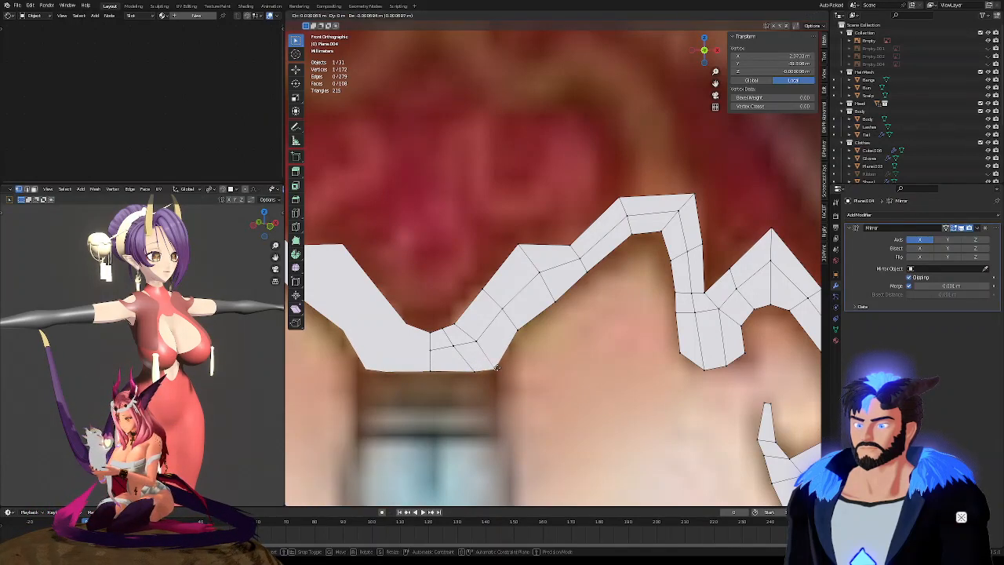
{"action": "left_click", "coordinate": [496, 366]}
Raise the upper vertex on the mirror line and readjust the new loop's lower vertex
{"action": "left_click", "coordinate": [431, 335]}
{"action": "key", "text": "g"}
{"action": "left_click", "coordinate": [442, 329]}
{"action": "left_click", "coordinate": [468, 363]}
{"action": "key", "text": "g"}
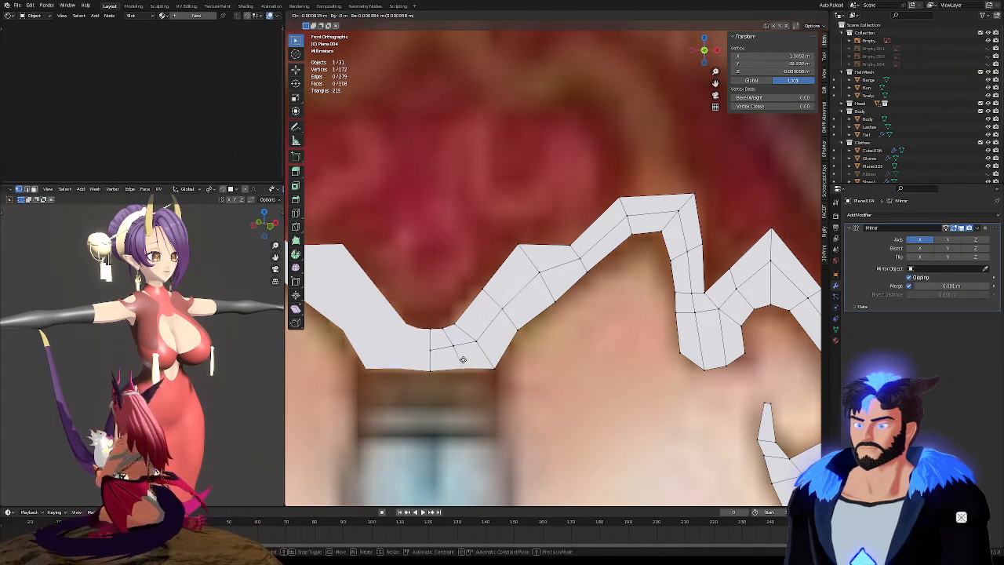
{"action": "left_click", "coordinate": [468, 364]}
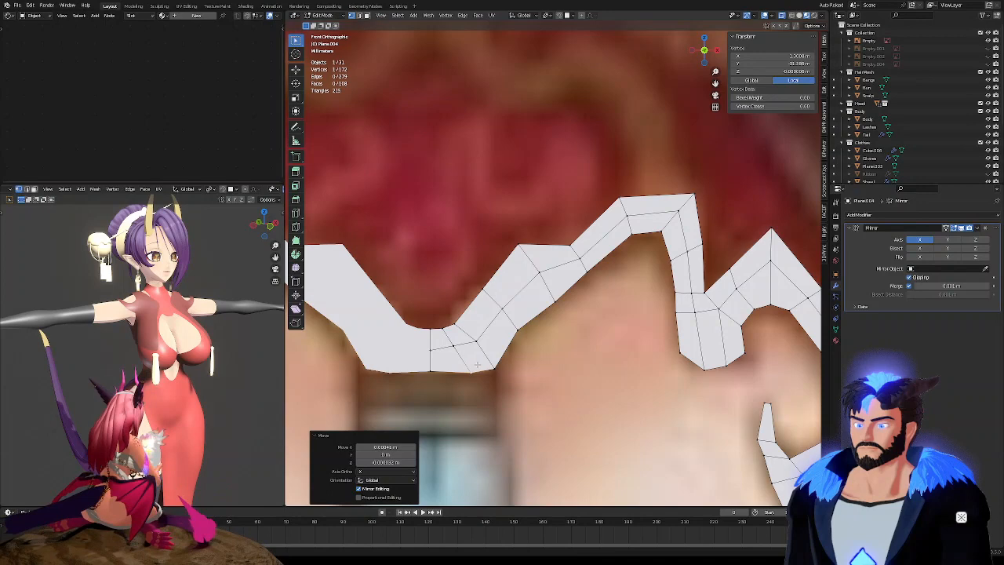
Move the lower-edge and middle vertices of the slanted section toward the centre to match the reference
{"action": "left_click", "coordinate": [554, 301]}
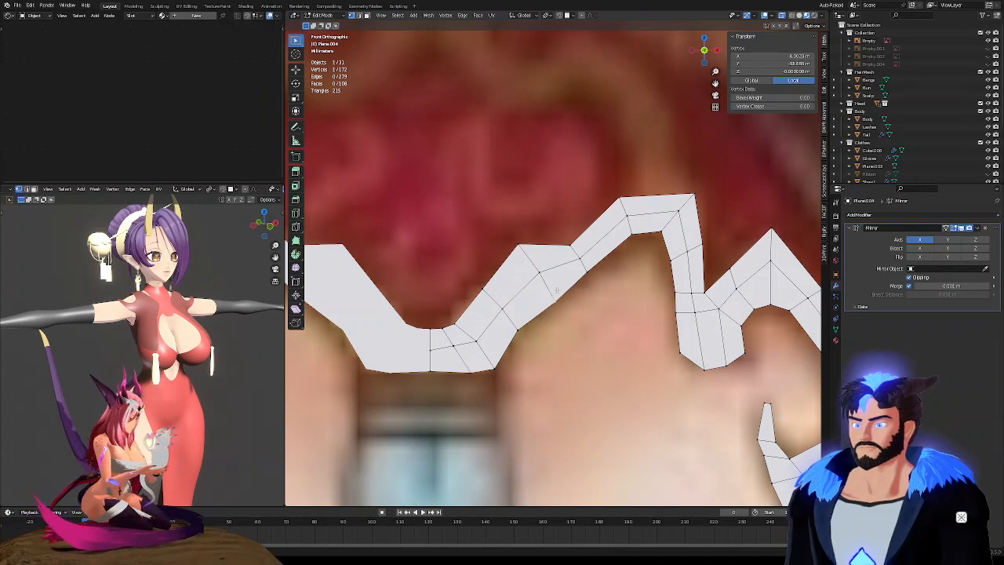
{"action": "key", "text": "g"}
{"action": "left_click", "coordinate": [556, 294]}
{"action": "left_click", "coordinate": [538, 274]}
{"action": "key", "text": "g"}
{"action": "left_click", "coordinate": [532, 273]}
Reposition the two upper-edge vertices of the slanted section over the reference band
{"action": "left_click", "coordinate": [497, 287]}
{"action": "key", "text": "g"}
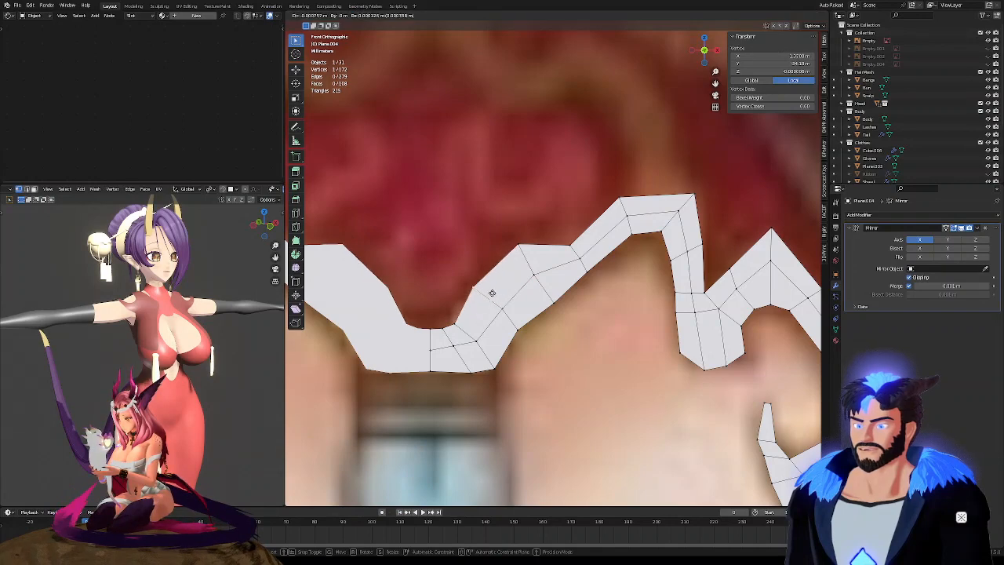
{"action": "left_click", "coordinate": [496, 294]}
{"action": "left_click", "coordinate": [525, 250]}
{"action": "key", "text": "g"}
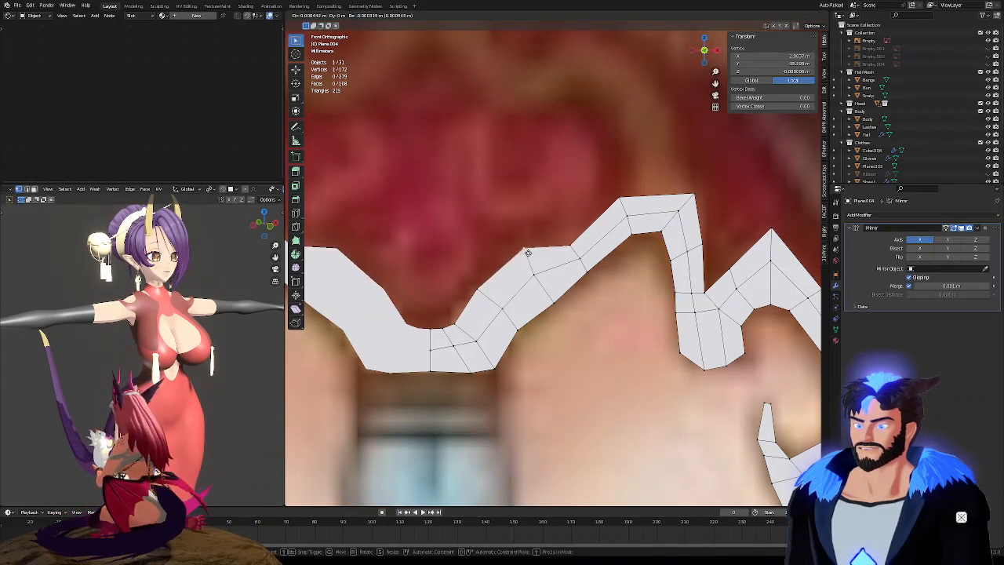
{"action": "left_click", "coordinate": [530, 250]}
Add a loop cut across the slanted section and reshape its upper edge, pulling the corner vertex inward into a point
{"action": "key", "text": "ctrl+r"}
{"action": "left_click", "coordinate": [508, 284]}
{"action": "left_click", "coordinate": [508, 284]}
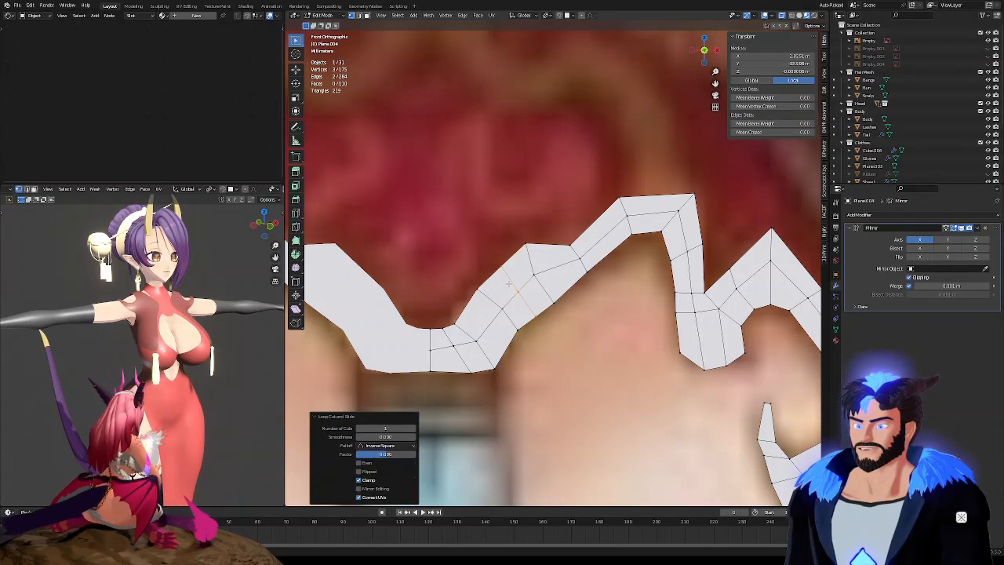
{"action": "left_click", "coordinate": [492, 265]}
{"action": "key", "text": "g"}
{"action": "left_click", "coordinate": [509, 280]}
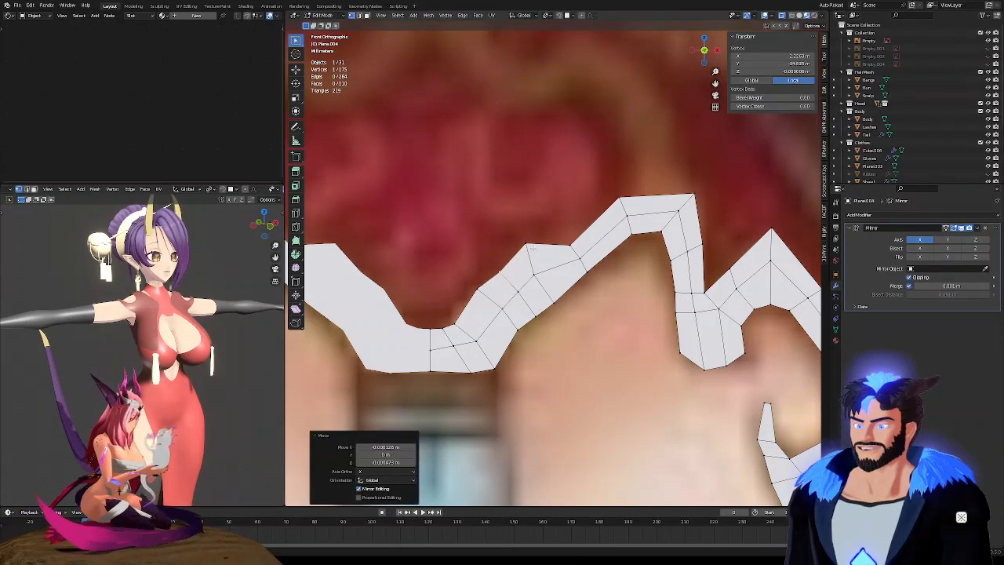
{"action": "left_click", "coordinate": [529, 243]}
{"action": "key", "text": "g"}
{"action": "left_click", "coordinate": [509, 243]}
Add a centred loop cut to the segment just outside the pointed corner and lower its upper vertex
{"action": "left_click", "coordinate": [545, 275]}
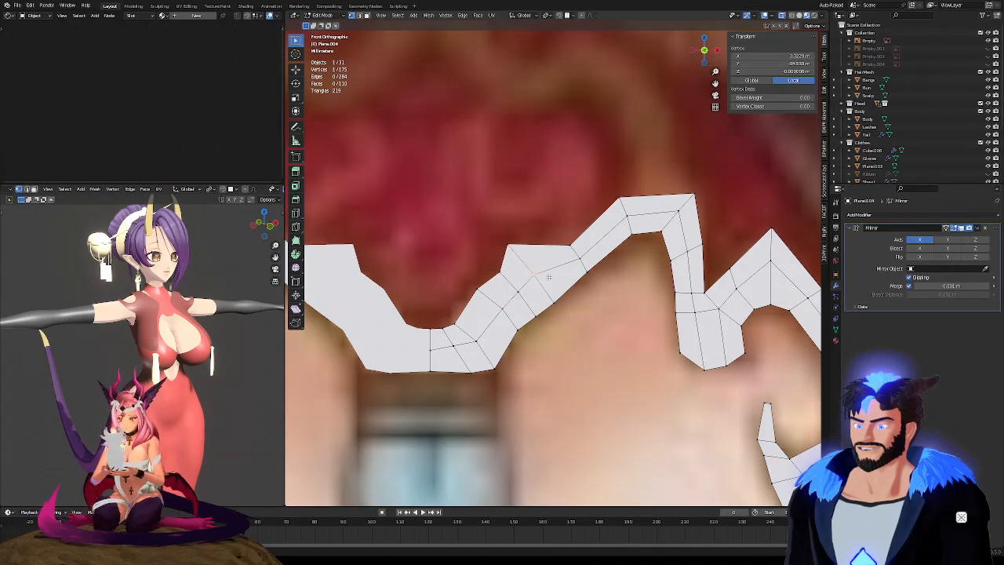
{"action": "key", "text": "ctrl+r"}
{"action": "left_click", "coordinate": [558, 271]}
{"action": "left_click", "coordinate": [557, 270]}
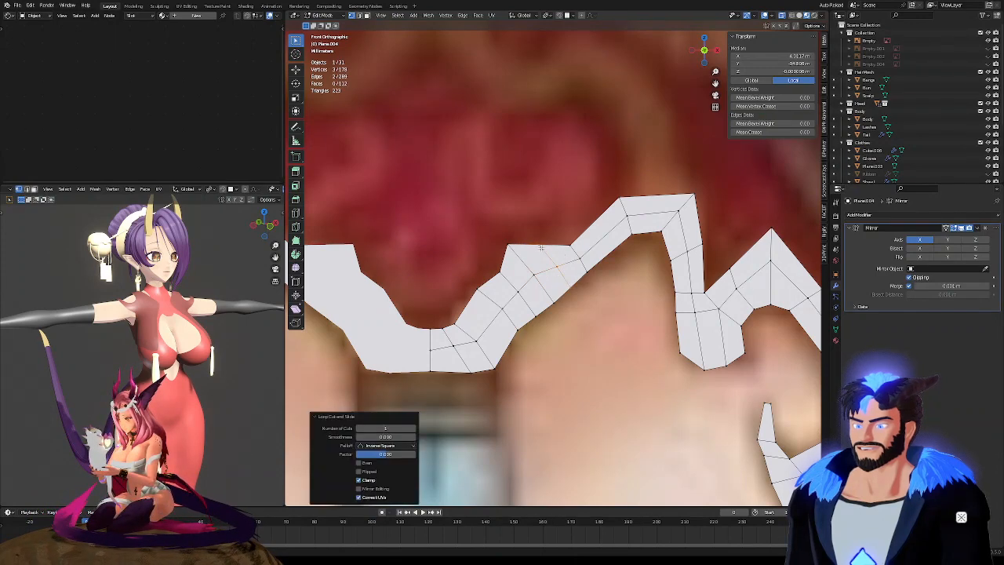
{"action": "left_click", "coordinate": [552, 255]}
{"action": "key", "text": "g"}
{"action": "left_click", "coordinate": [519, 249]}
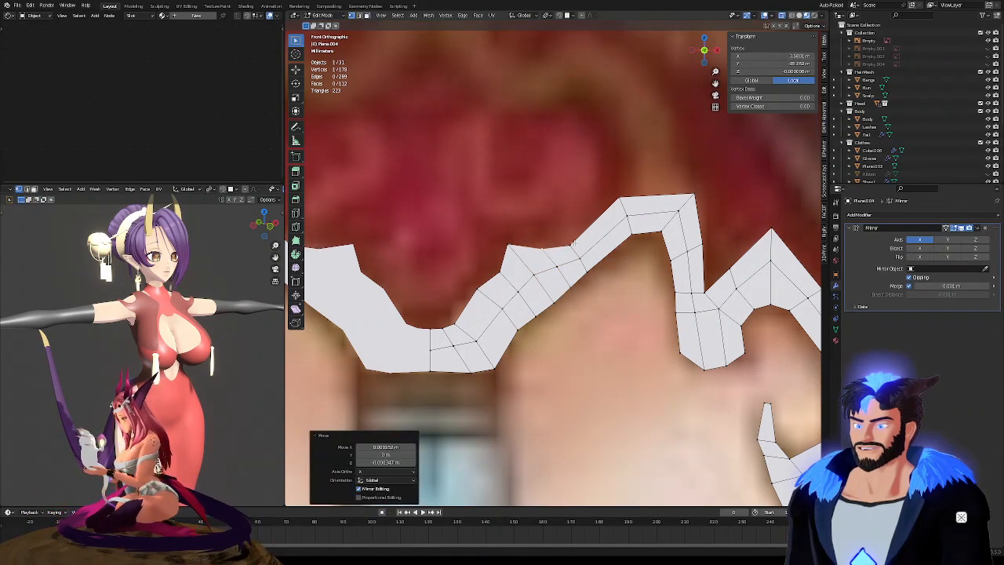
Add a loop cut across the rising segment below the upper arch and shift the new loop to follow the reference
{"action": "scroll", "coordinate": [561, 244], "scroll_direction": "down", "scroll_amount": 3}
{"action": "scroll", "coordinate": [607, 228], "scroll_direction": "up", "scroll_amount": 5}
{"action": "key", "text": "ctrl+r"}
{"action": "left_click", "coordinate": [553, 262]}
{"action": "left_click", "coordinate": [553, 263]}
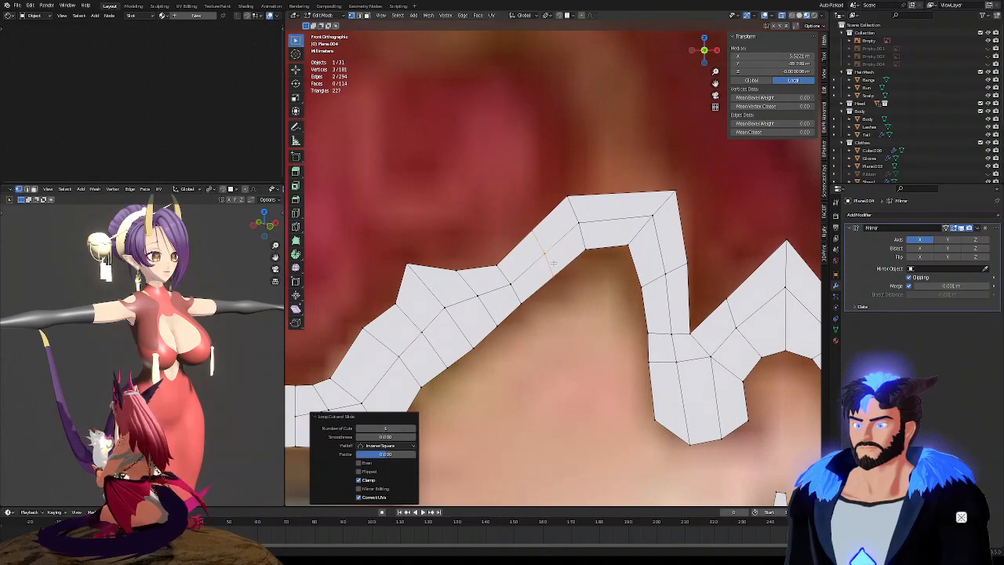
{"action": "key", "text": "g"}
{"action": "left_click", "coordinate": [538, 292]}
Move and rotate the cross edges at the foot of the rising segment to smooth the bend
{"action": "key", "text": "g"}
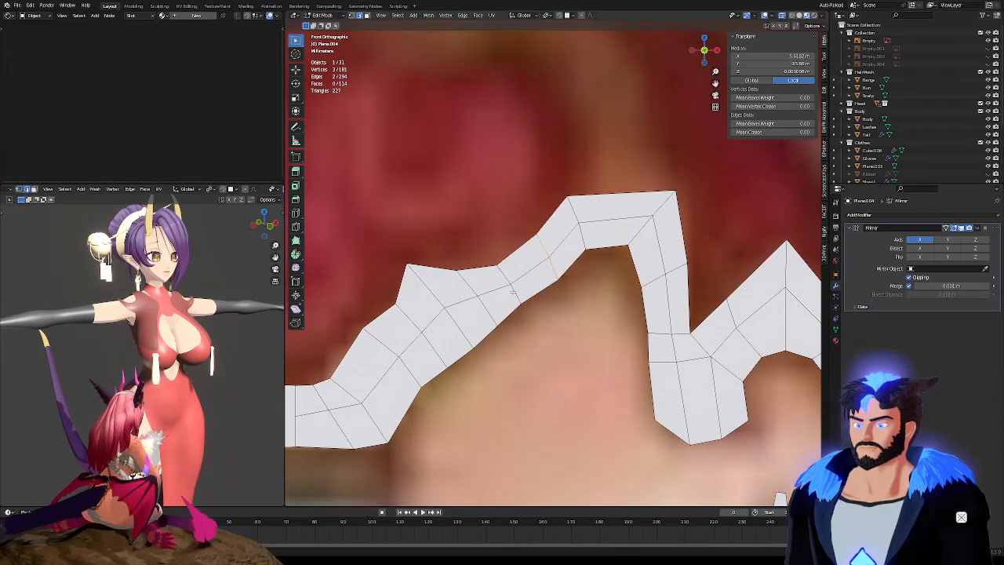
{"action": "left_click", "coordinate": [540, 304]}
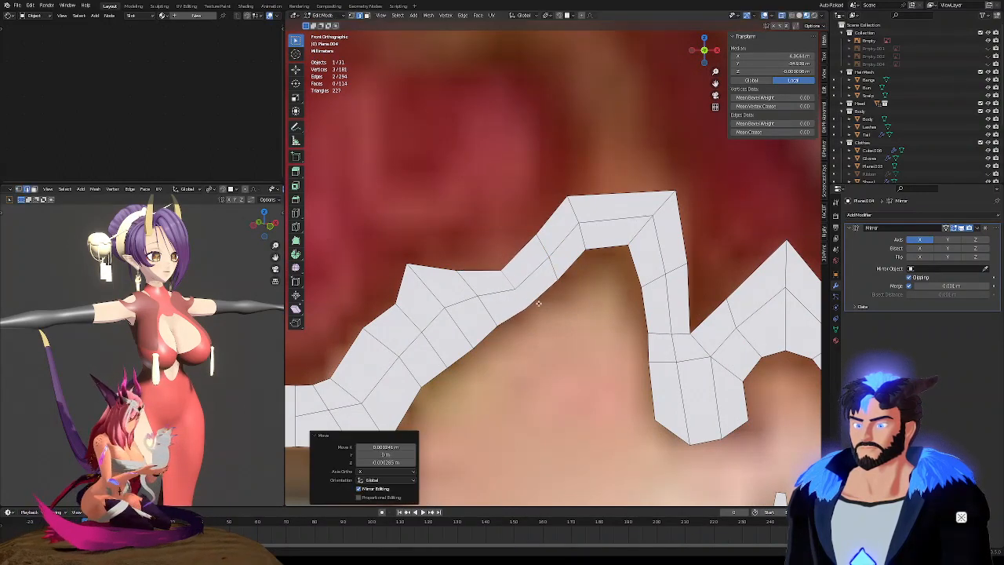
{"action": "key", "text": "r"}
{"action": "left_click", "coordinate": [554, 298]}
{"action": "key", "text": "g"}
{"action": "left_click", "coordinate": [557, 298]}
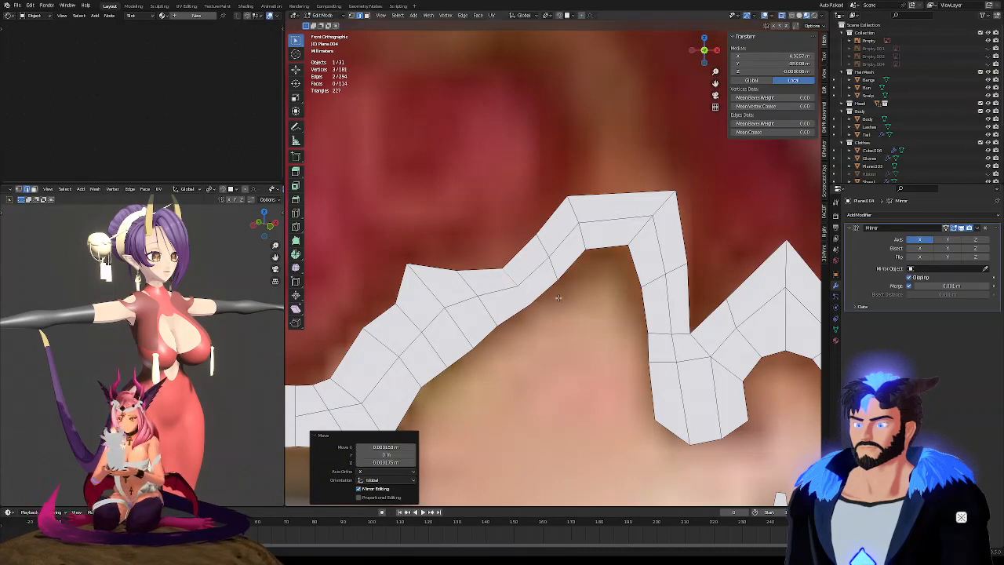
Move the slanted section's lower-edge vertices outward into a smooth curve along the skin boundary
{"action": "key", "text": "1"}
{"action": "left_click", "coordinate": [503, 325]}
{"action": "key", "text": "g"}
{"action": "left_click", "coordinate": [514, 332]}
{"action": "key", "text": "g"}
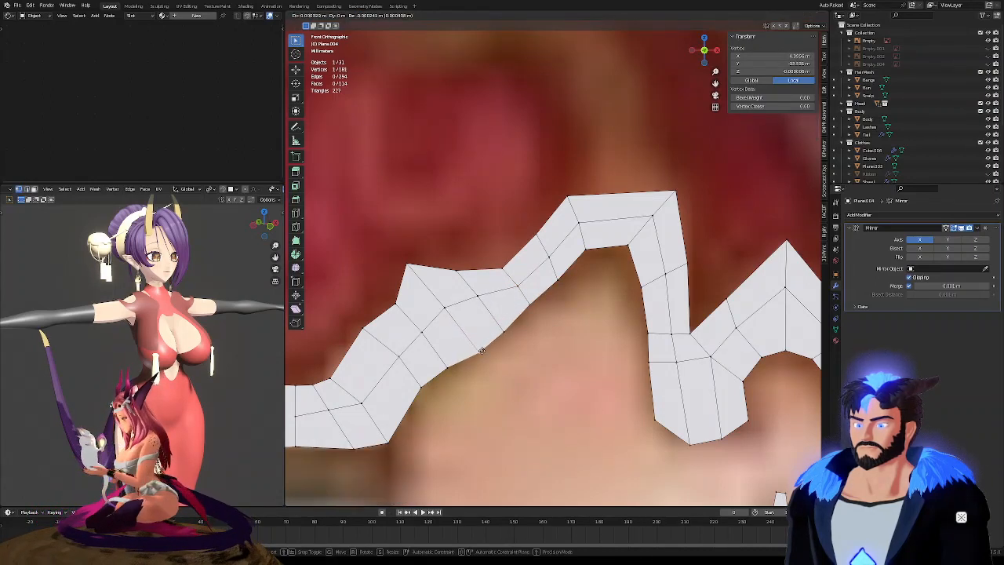
{"action": "left_click", "coordinate": [482, 349]}
{"action": "key", "text": "g"}
{"action": "left_click", "coordinate": [544, 293]}
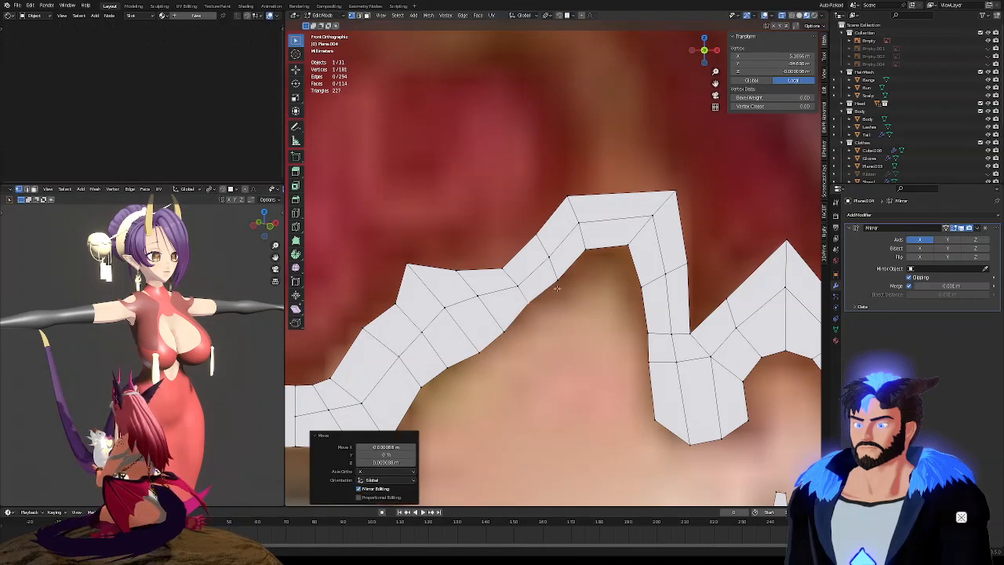
Adjust the lower-edge vertices of the rising segment and both inner corners of the arch
{"action": "key", "text": "g"}
{"action": "left_click", "coordinate": [557, 261]}
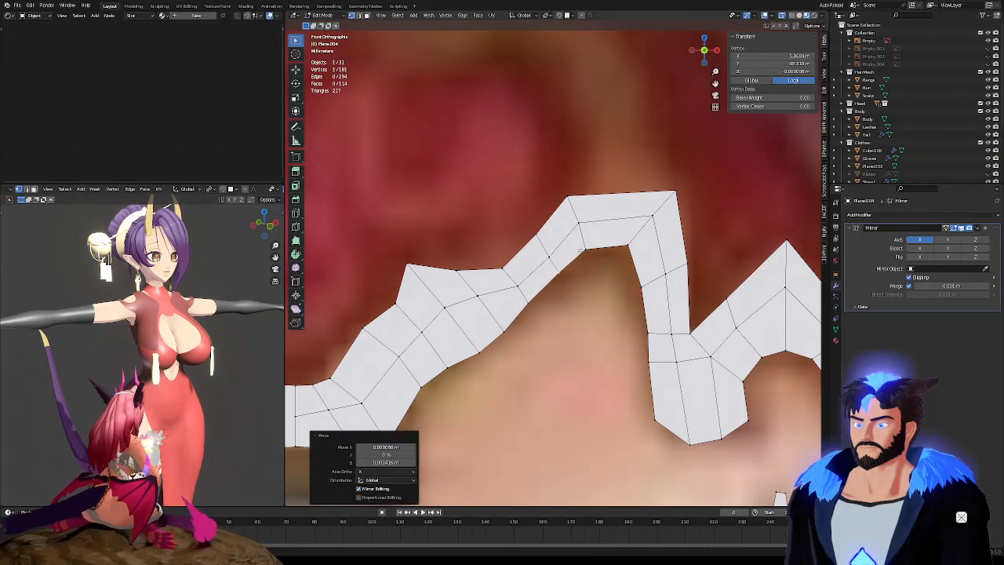
{"action": "key", "text": "g"}
{"action": "left_click", "coordinate": [588, 257]}
{"action": "key", "text": "g"}
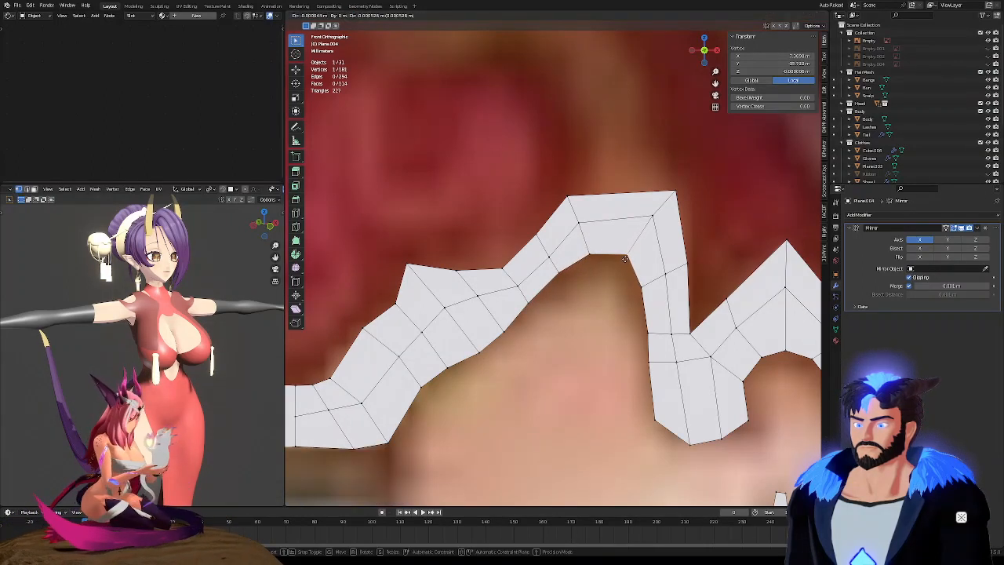
{"action": "left_click", "coordinate": [607, 254]}
Add a centred loop cut across the arch's top segment and raise its lower vertex to round the inner arch
{"action": "key", "text": "ctrl+r"}
{"action": "left_click", "coordinate": [608, 252]}
{"action": "right_click", "coordinate": [608, 252]}
{"action": "left_click", "coordinate": [609, 253]}
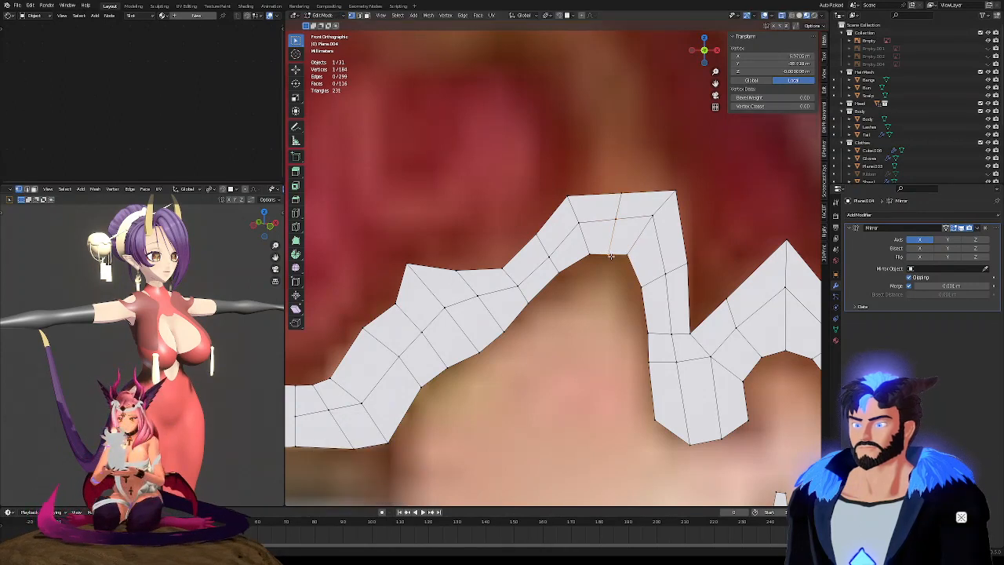
{"action": "key", "text": "g"}
{"action": "left_click", "coordinate": [613, 248]}
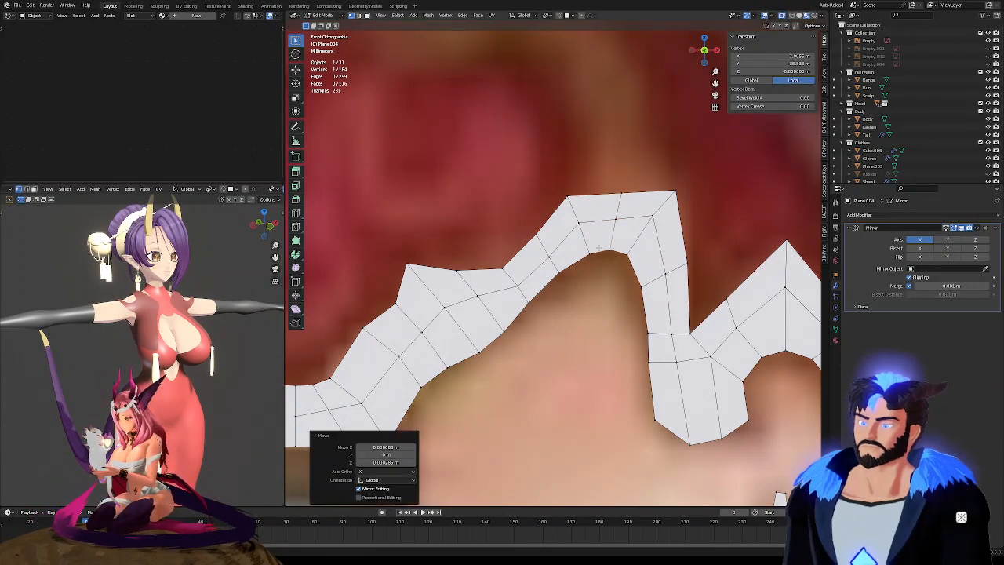
{"action": "scroll", "coordinate": [600, 249], "scroll_direction": "down", "scroll_amount": 6}
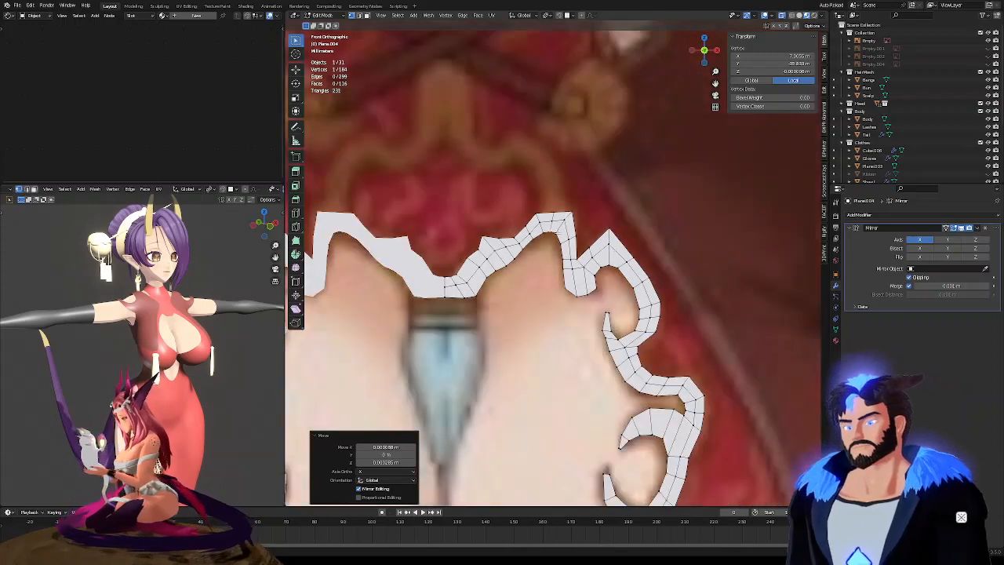
{"action": "scroll", "coordinate": [599, 249], "scroll_direction": "down", "scroll_amount": 2}
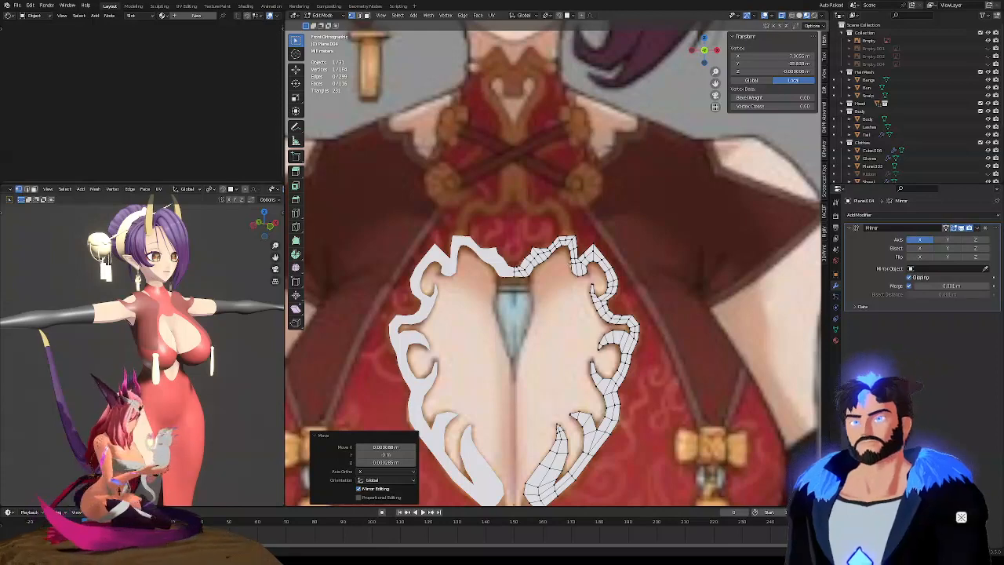
Save the current Blender file with the reshaped chest trim
{"action": "scroll", "coordinate": [579, 286], "scroll_direction": "down", "scroll_amount": 8}
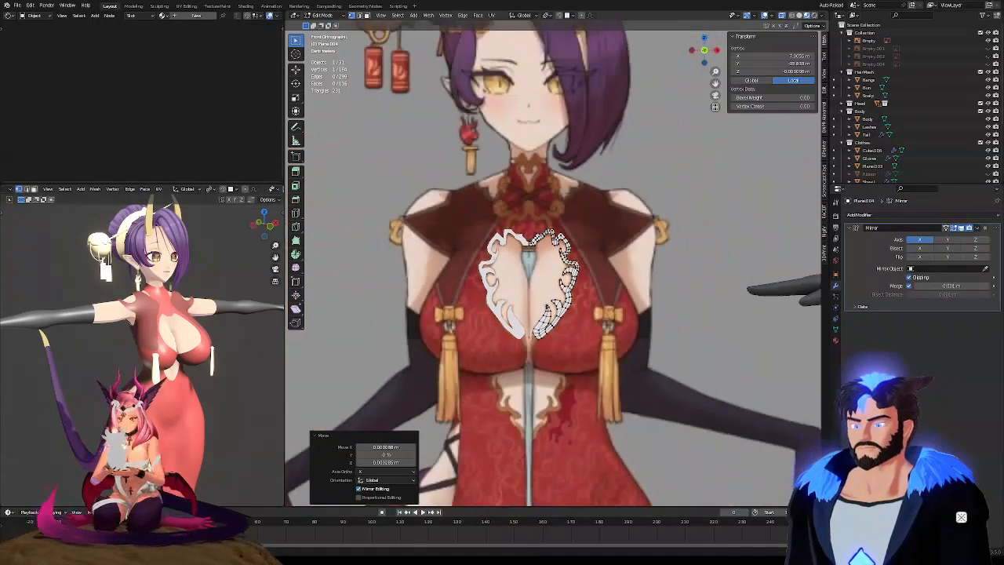
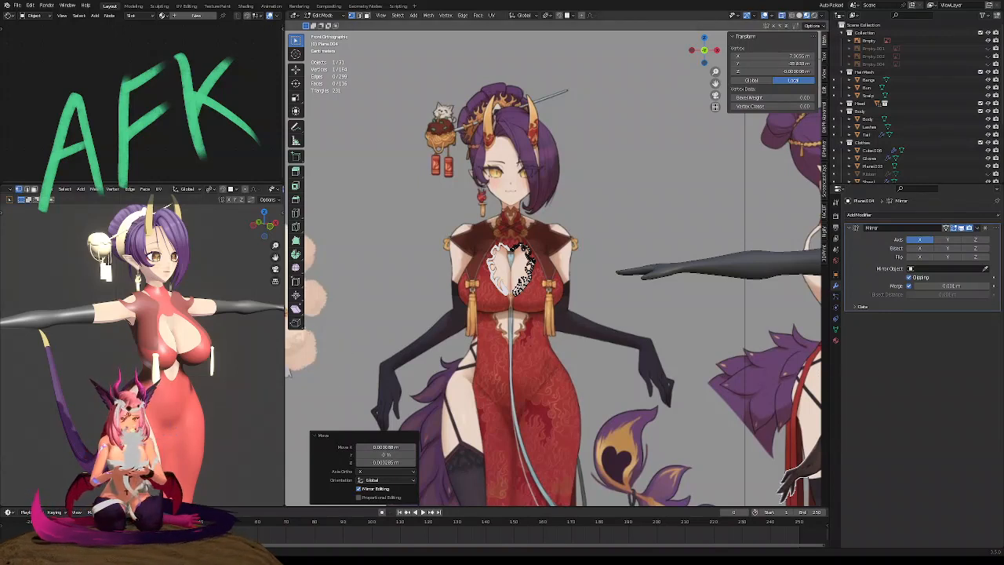
{"action": "left_click", "coordinate": [17, 5]}
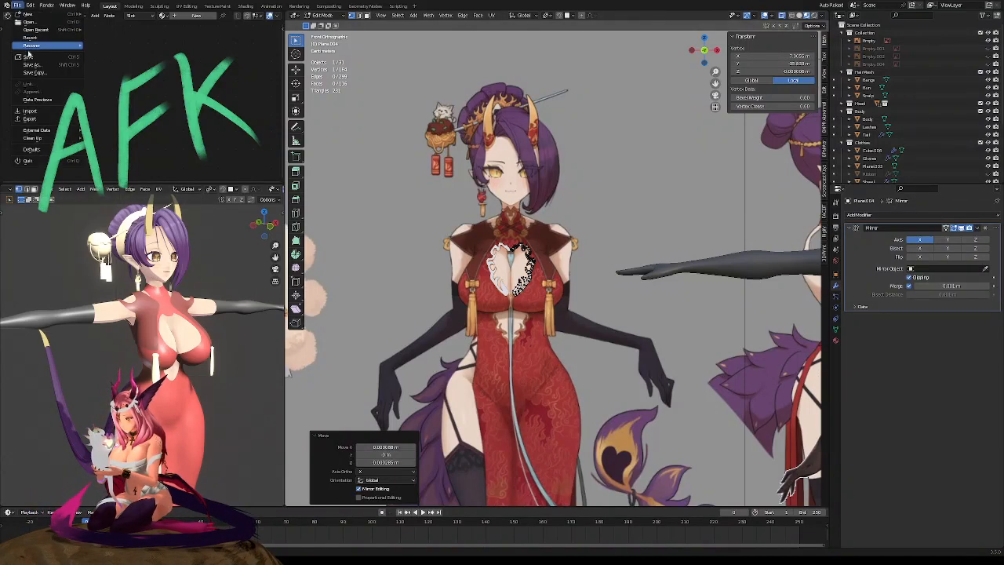
{"action": "left_click", "coordinate": [30, 56]}
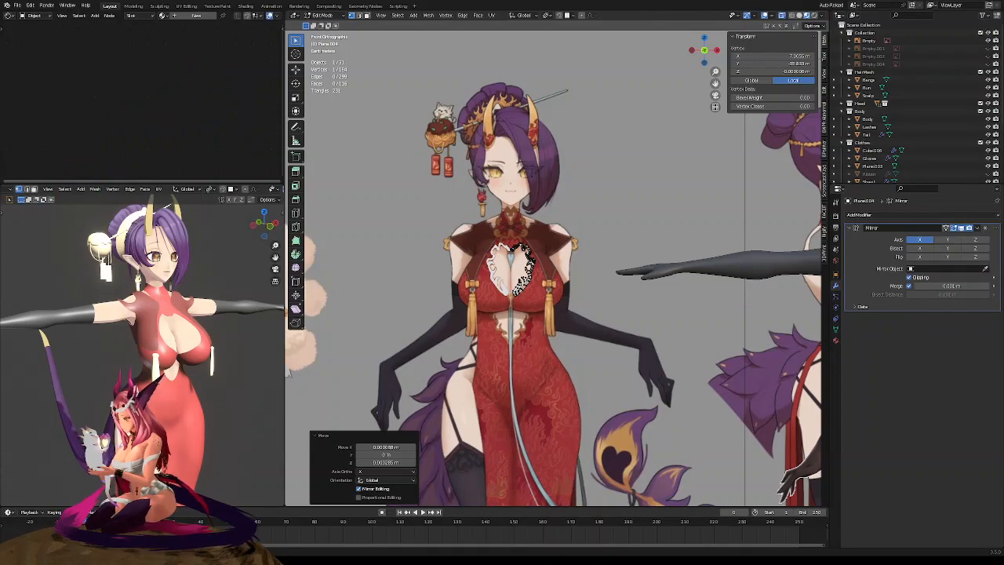
Examine the chest trim against the full reference outfit and inspect the golden edging around the waist cutout
{"action": "scroll", "coordinate": [568, 250], "scroll_direction": "down", "scroll_amount": 1}
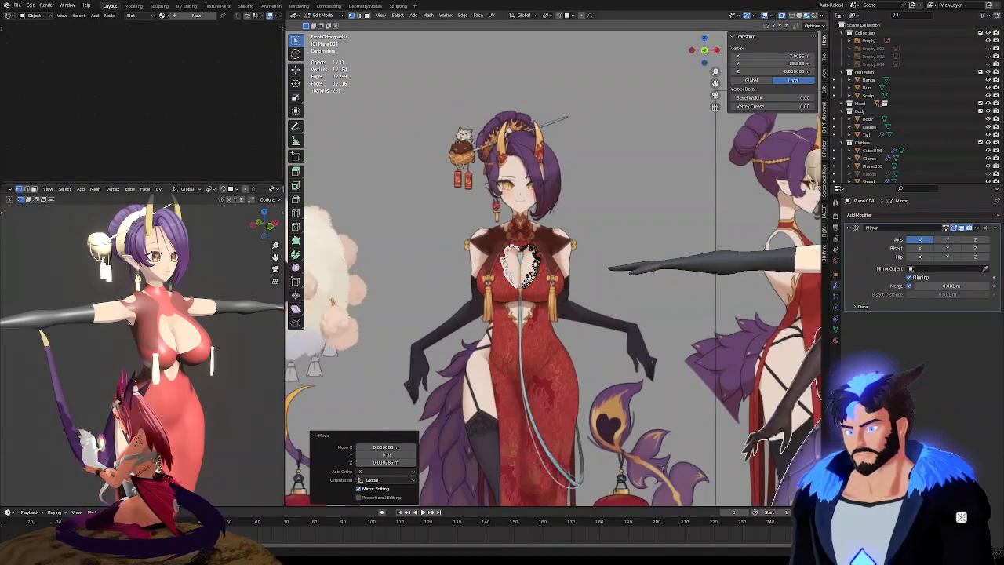
{"action": "scroll", "coordinate": [553, 310], "scroll_direction": "down", "scroll_amount": 1}
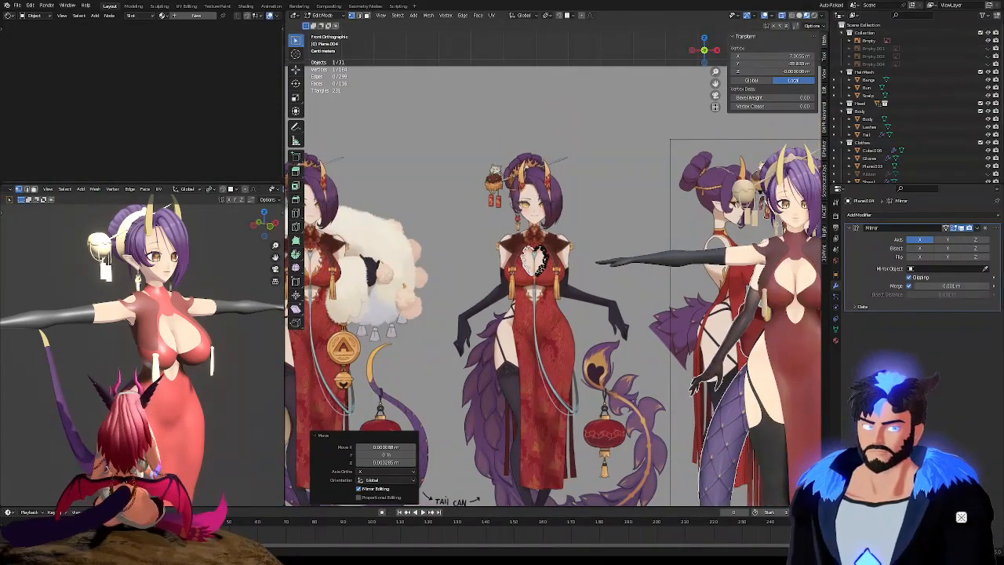
{"action": "scroll", "coordinate": [560, 259], "scroll_direction": "up", "scroll_amount": 4}
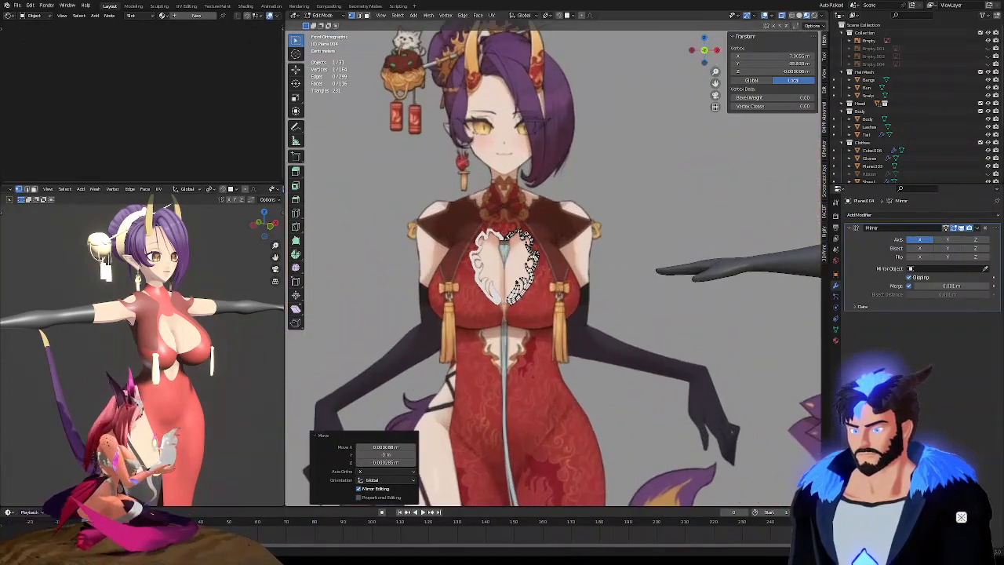
{"action": "scroll", "coordinate": [510, 232], "scroll_direction": "up", "scroll_amount": 5}
{"action": "scroll", "coordinate": [510, 232], "scroll_direction": "down", "scroll_amount": 4}
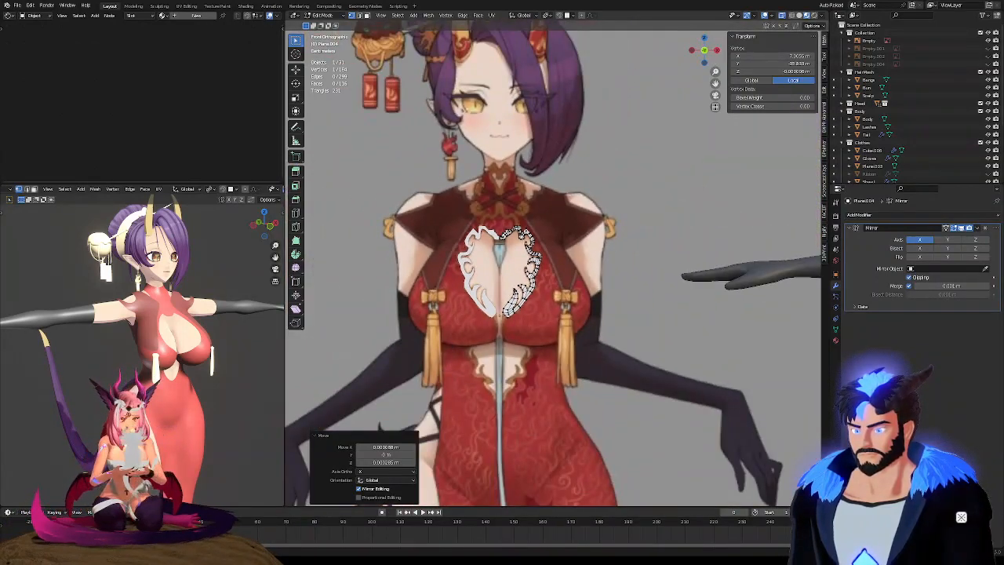
{"action": "scroll", "coordinate": [508, 361], "scroll_direction": "up", "scroll_amount": 5}
{"action": "scroll", "coordinate": [482, 199], "scroll_direction": "down", "scroll_amount": 2}
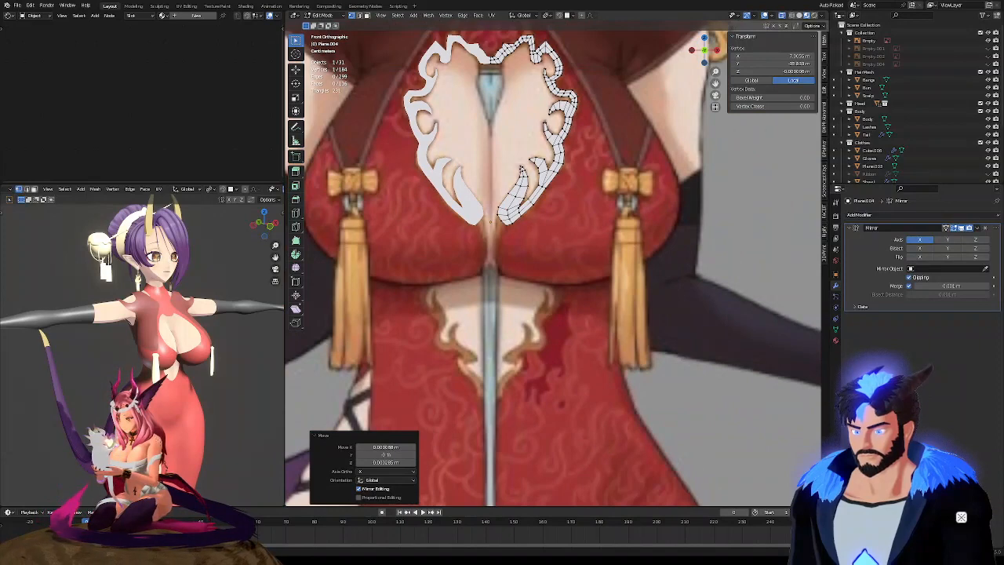